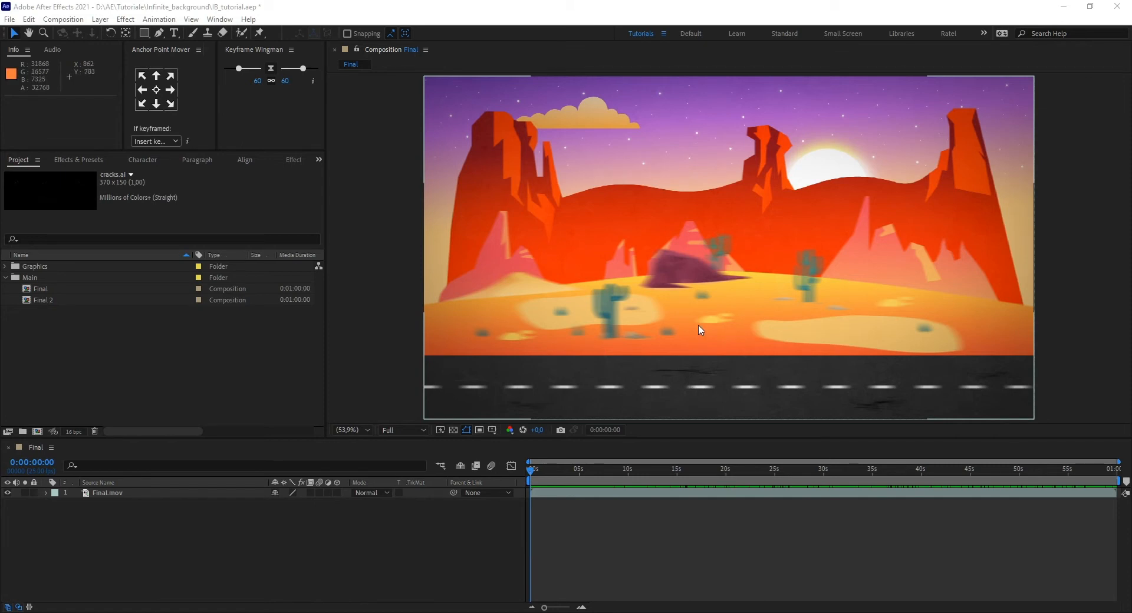
- Scrub through the finished Final composition from start to end and return to the first frame
left_click_drag(532, 466, 556, 472)
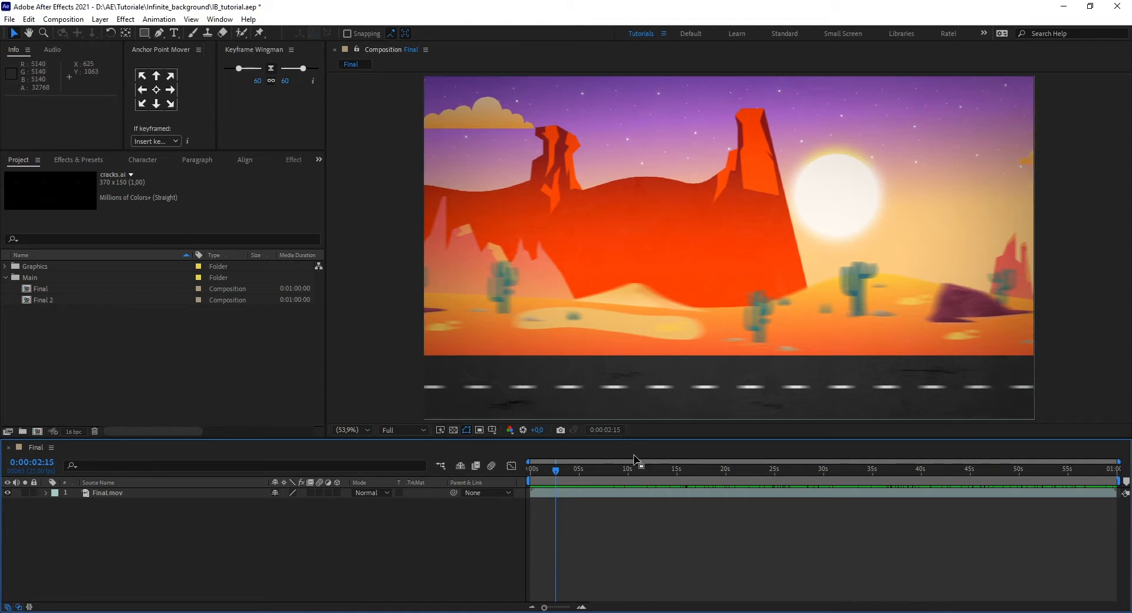
mouse_move(556, 471)
left_mouse_down()
mouse_move(529, 474)
mouse_move(565, 477)
mouse_move(557, 469)
left_mouse_up()
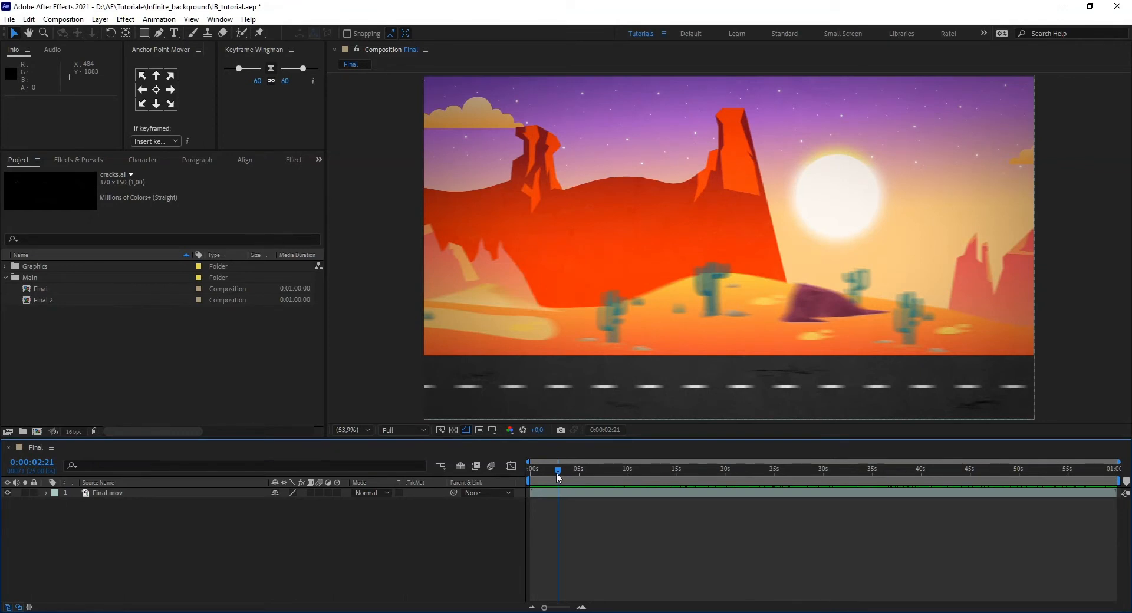
left_click_drag(557, 469, 1123, 560)
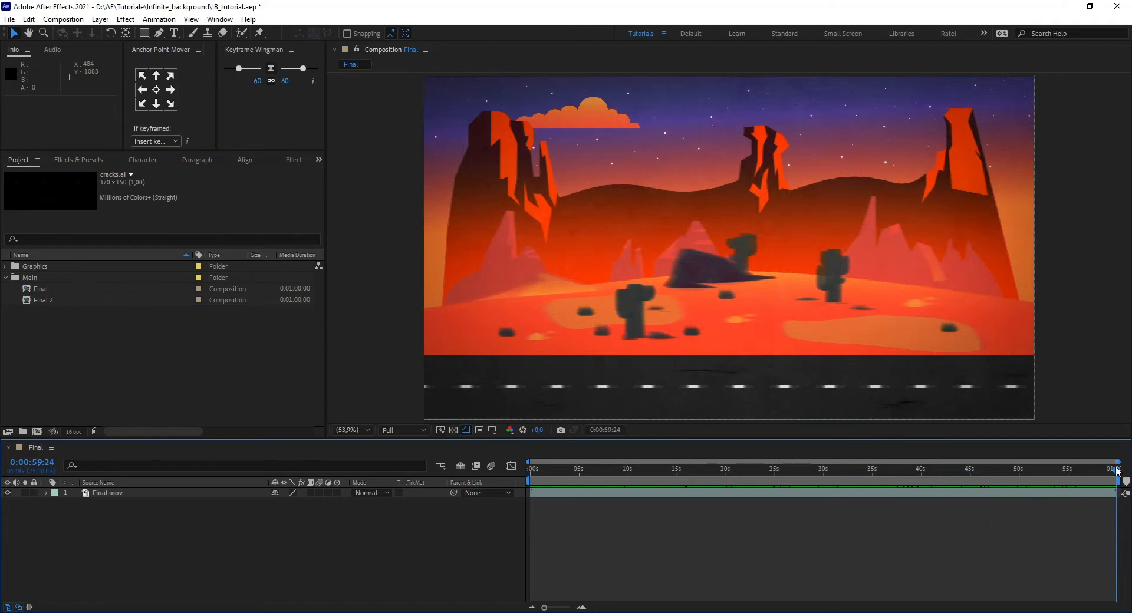
left_click_drag(1117, 473, 387, 485)
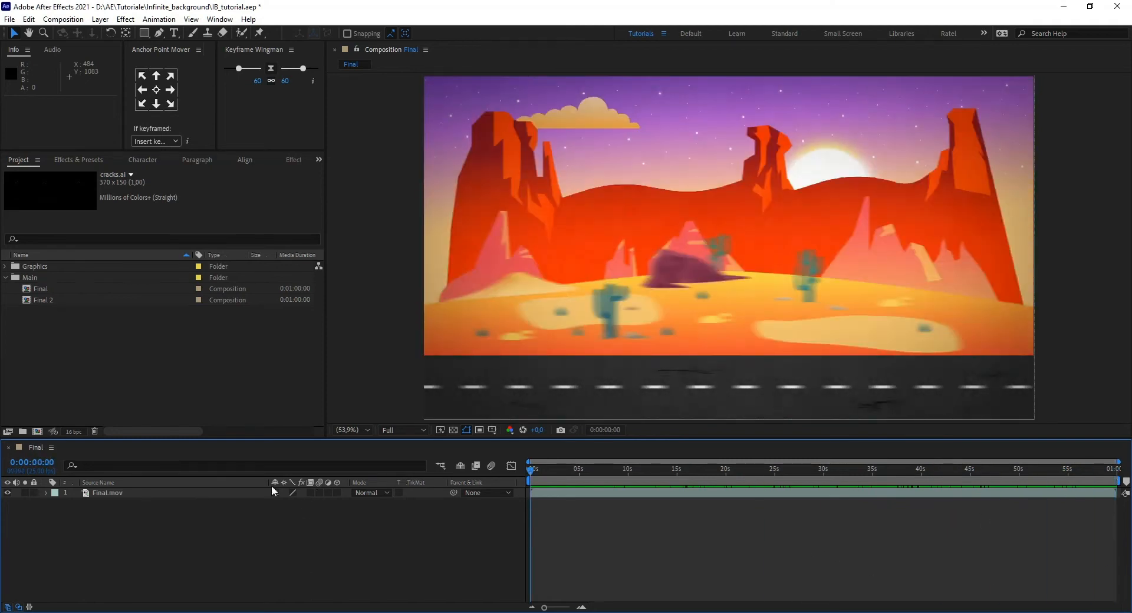
- Create a composition named Final 2 with the HDTV 1080 25 preset and a duration of 0:01:00:00
left_click(63, 19)
left_click(97, 34)
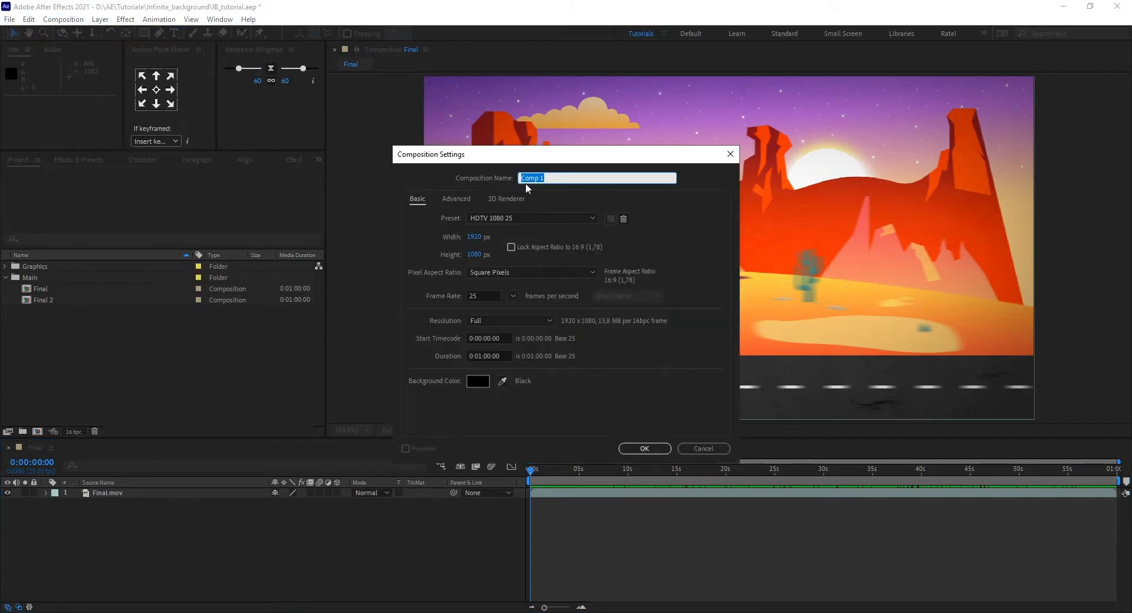
left_click(559, 176)
type("Final 2")
left_click(560, 218)
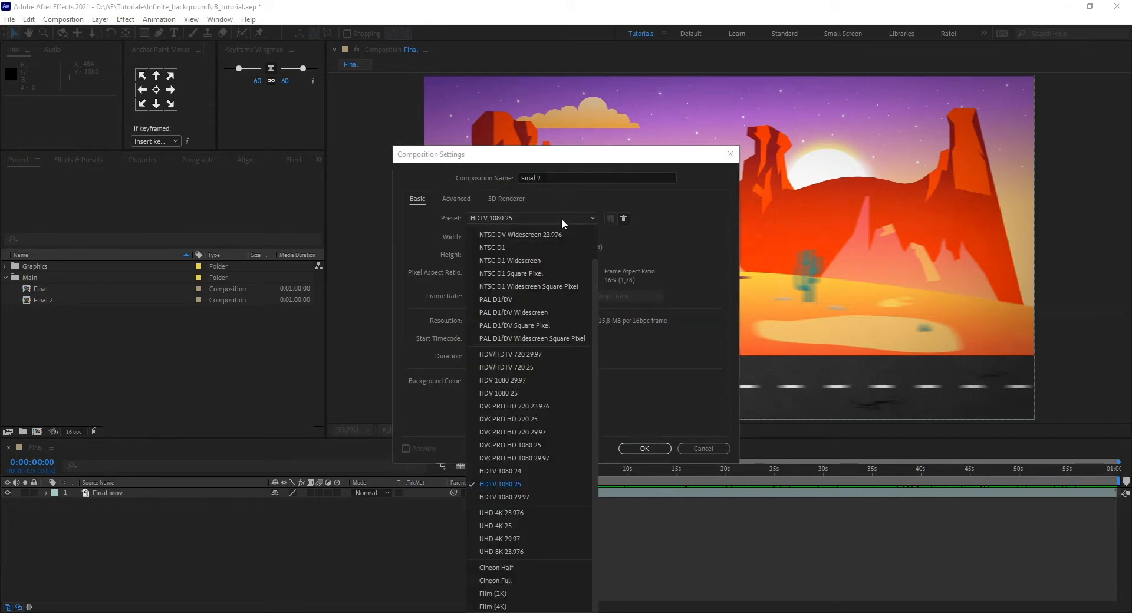
left_click(518, 483)
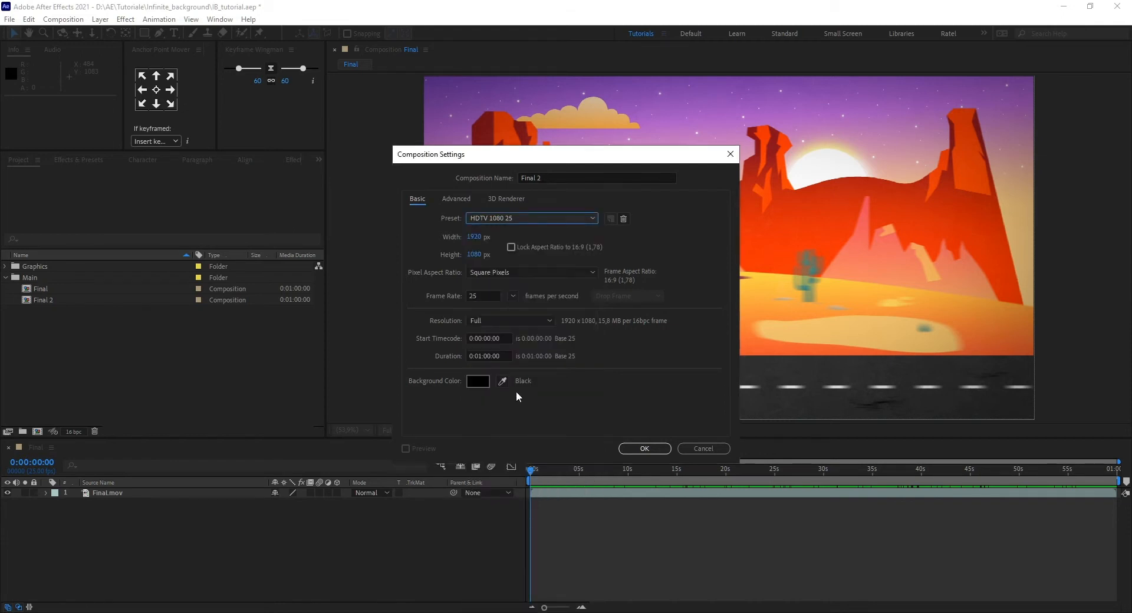
left_click(644, 448)
- Move the new Final 2 composition into the Main project folder
right_click(155, 516)
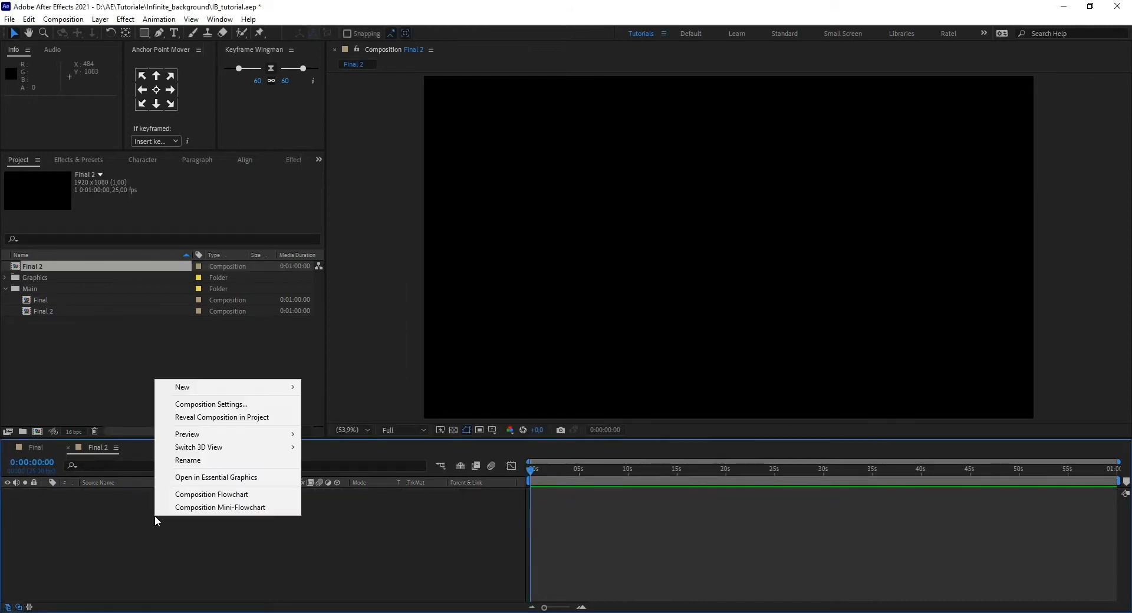
left_click(116, 367)
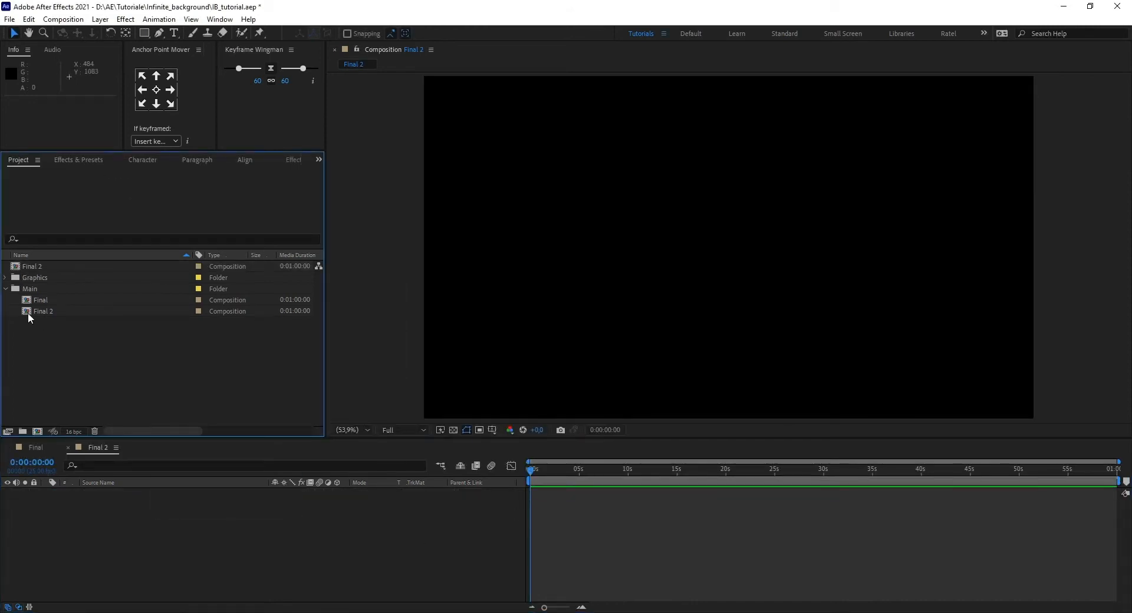
left_click(6, 289)
left_click(7, 289)
right_click(33, 309)
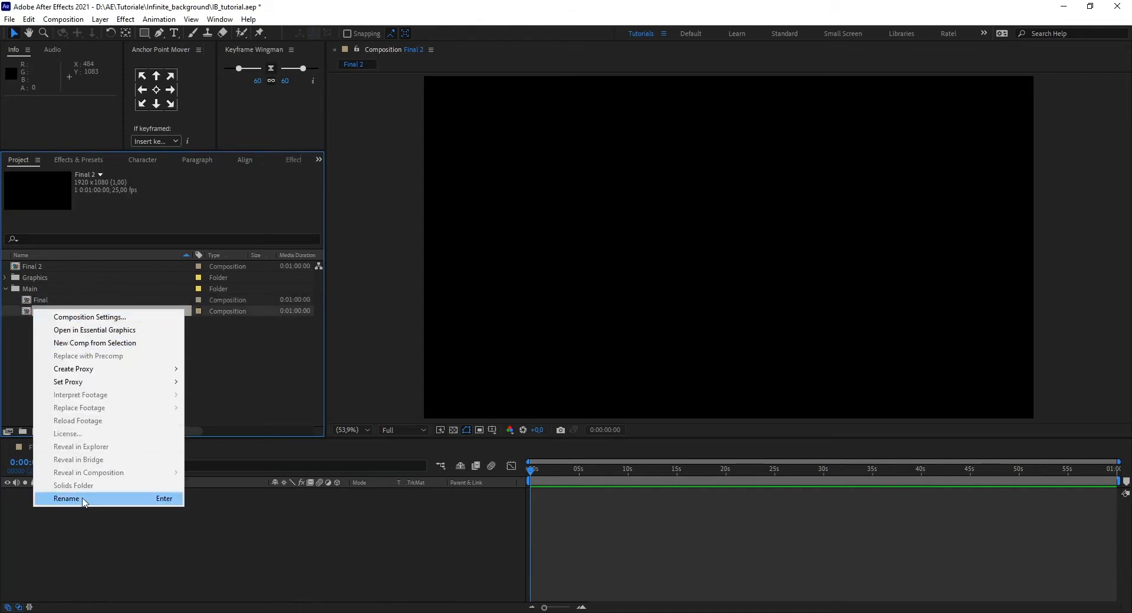
left_click(20, 310)
left_click_drag(23, 268, 32, 289)
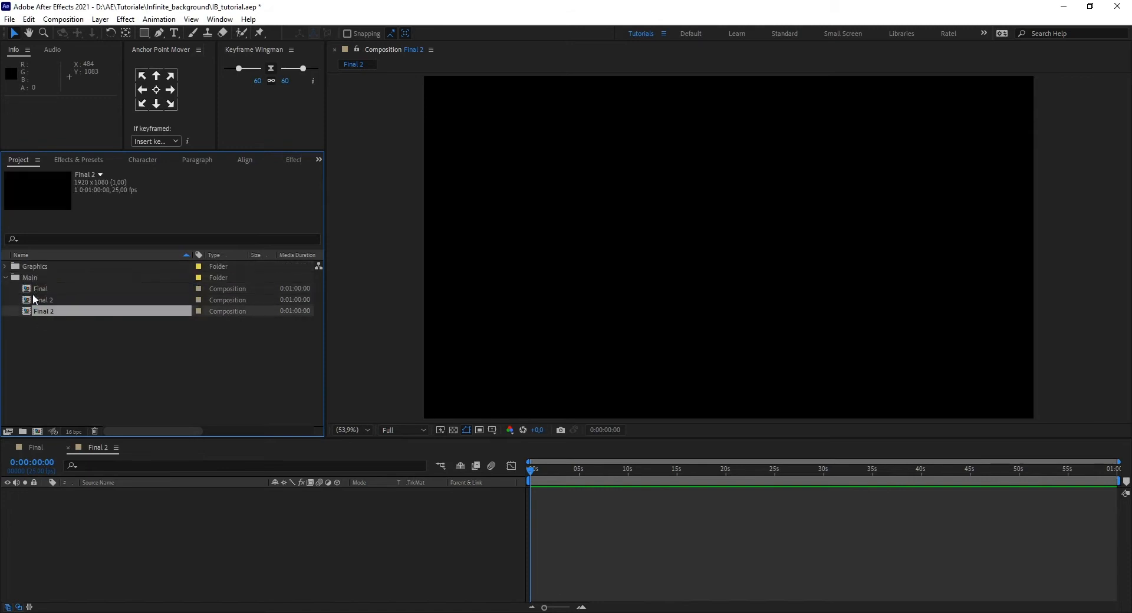
- Add road.ai from the Graphics folder to the centre of the Final 2 composition
left_click(6, 278)
left_click(5, 266)
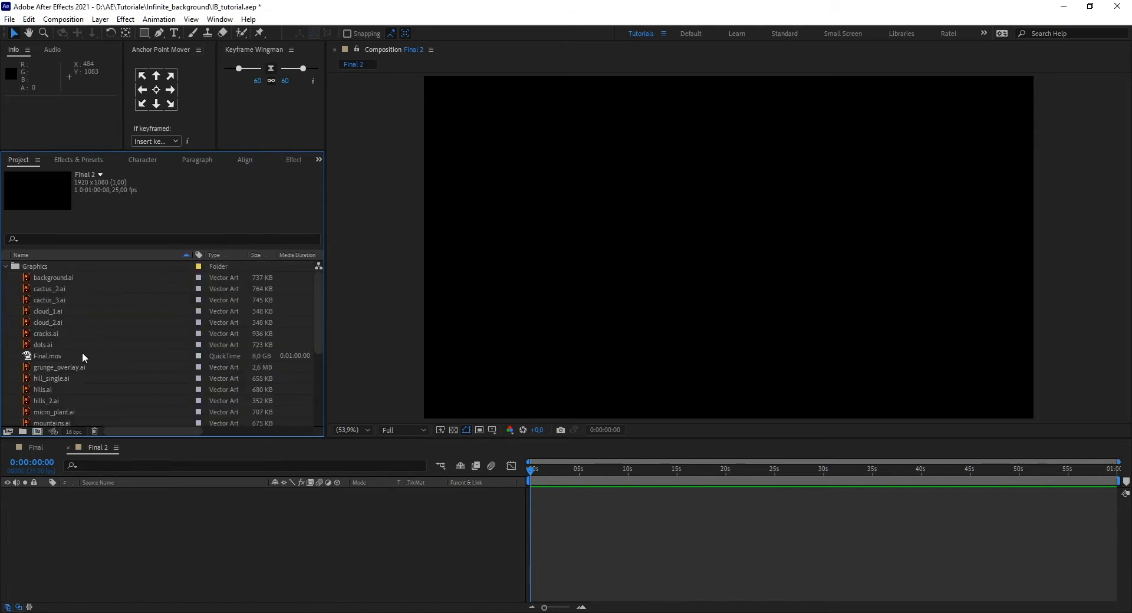
scroll(49, 344, "down", 2)
left_click(44, 390)
left_click_drag(44, 391, 734, 246)
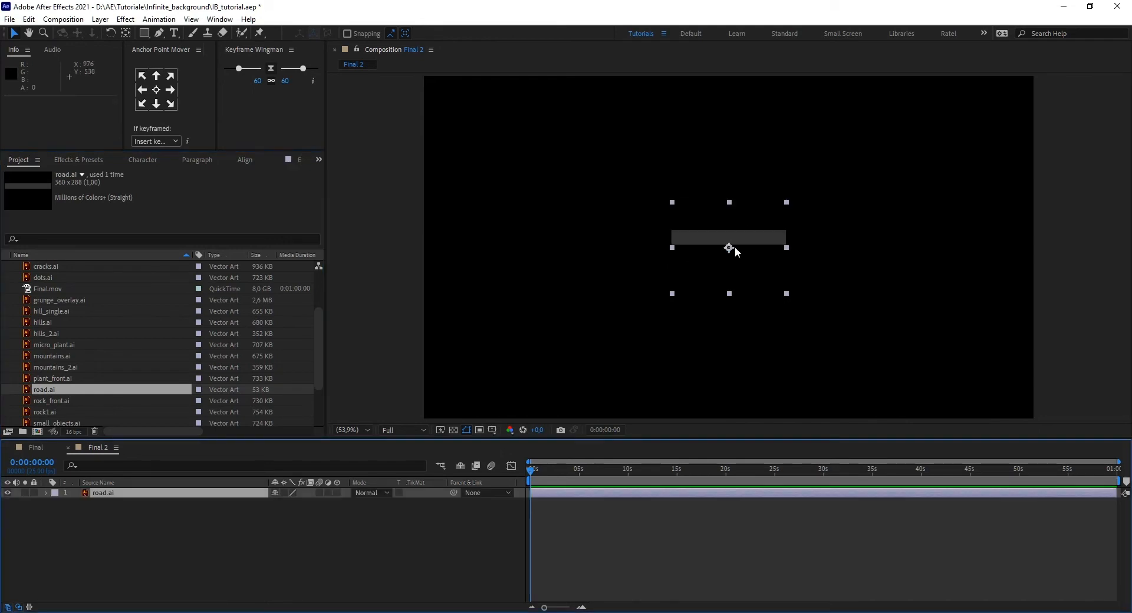
- Fit the road layer to the comp width with continuous rasterization on, and move it straight down about 182 px
right_click(739, 241)
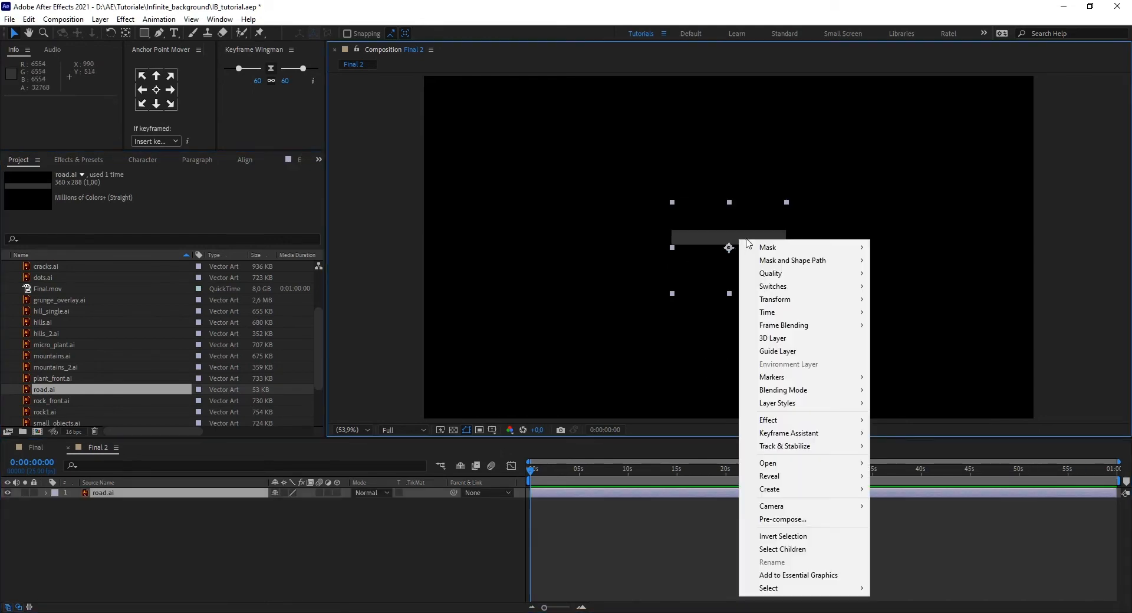
mouse_move(793, 302)
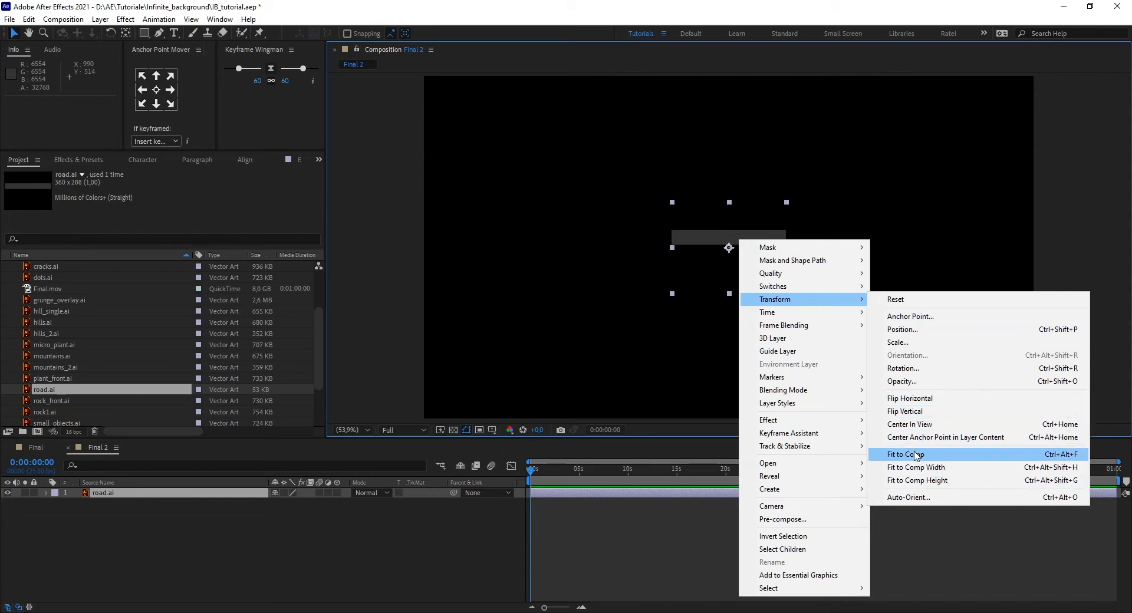
left_click(918, 470)
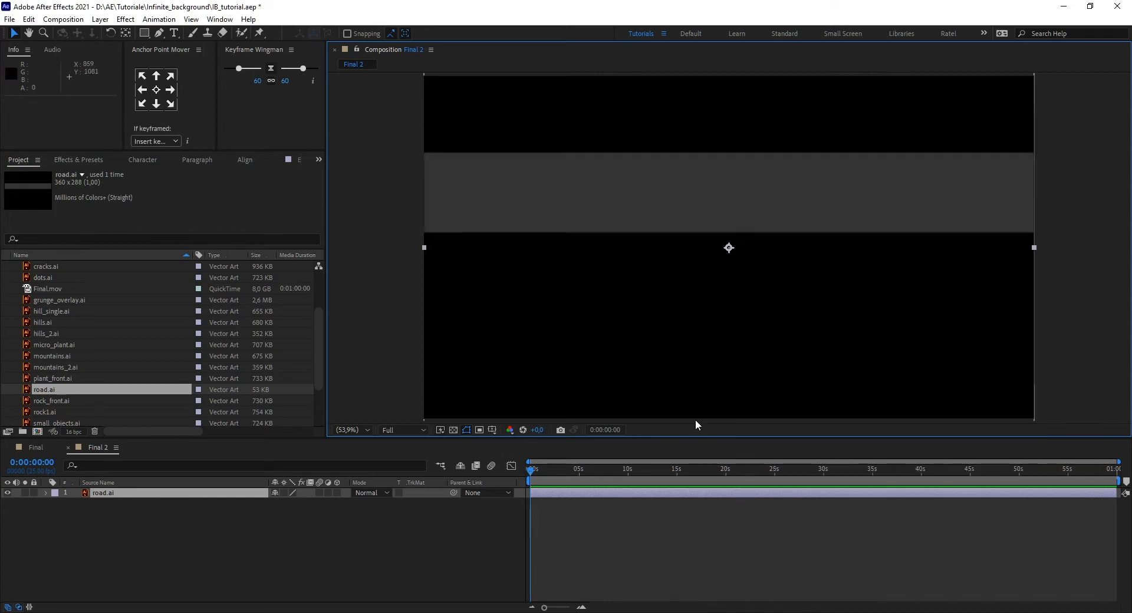
left_click(284, 492)
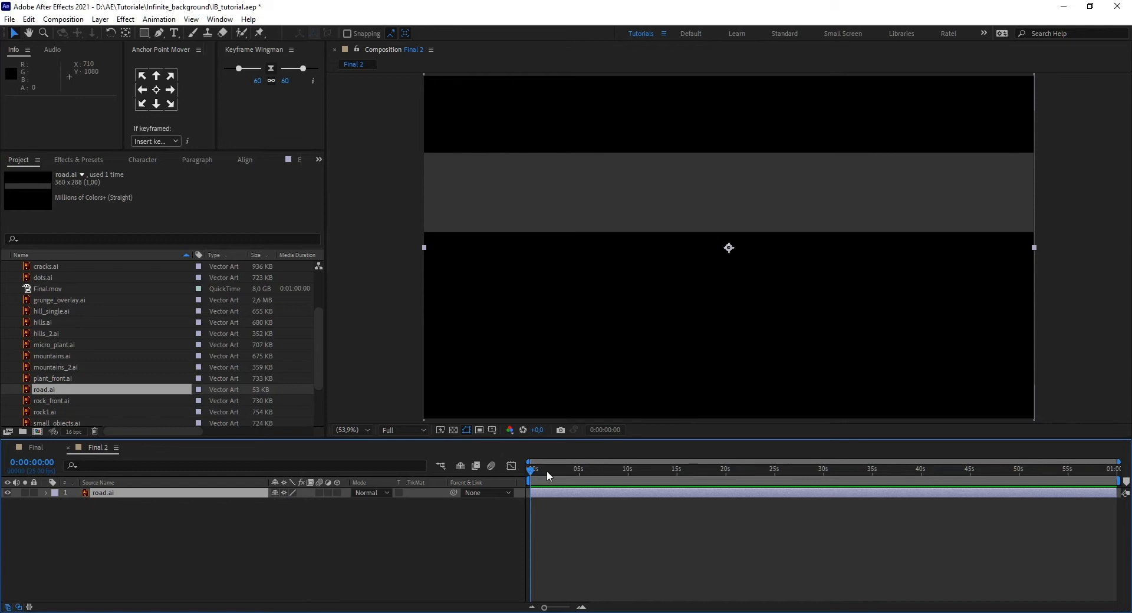
left_click_drag(731, 250, 728, 309)
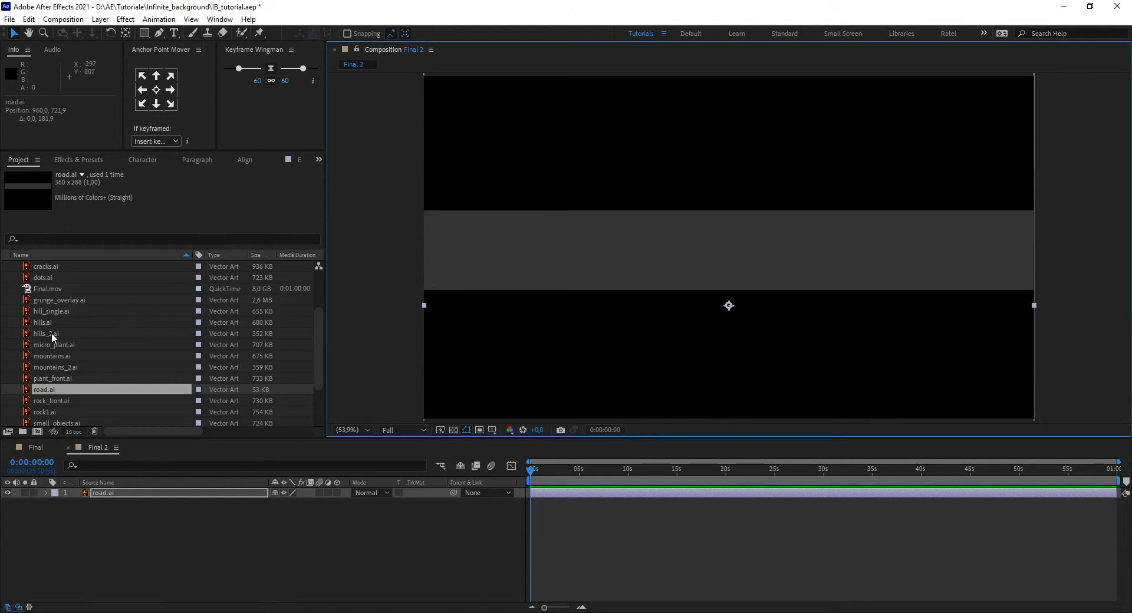
- Place cracks.ai on the road with continuous rasterization on and set its scale to 240%
scroll(51, 332, "up", 2)
left_click_drag(51, 331, 649, 249)
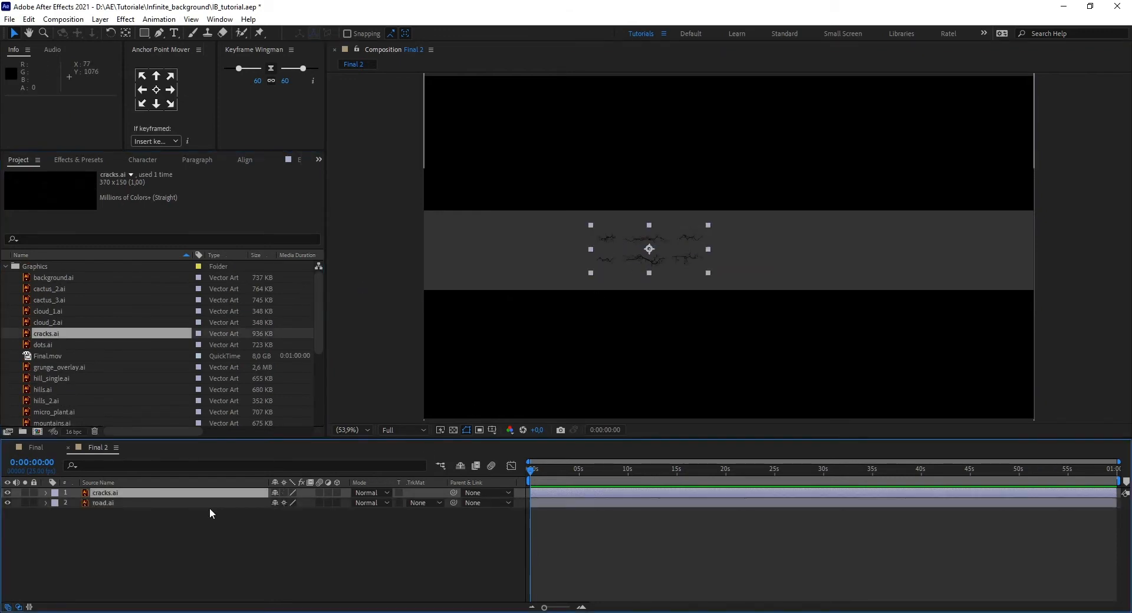
key("s")
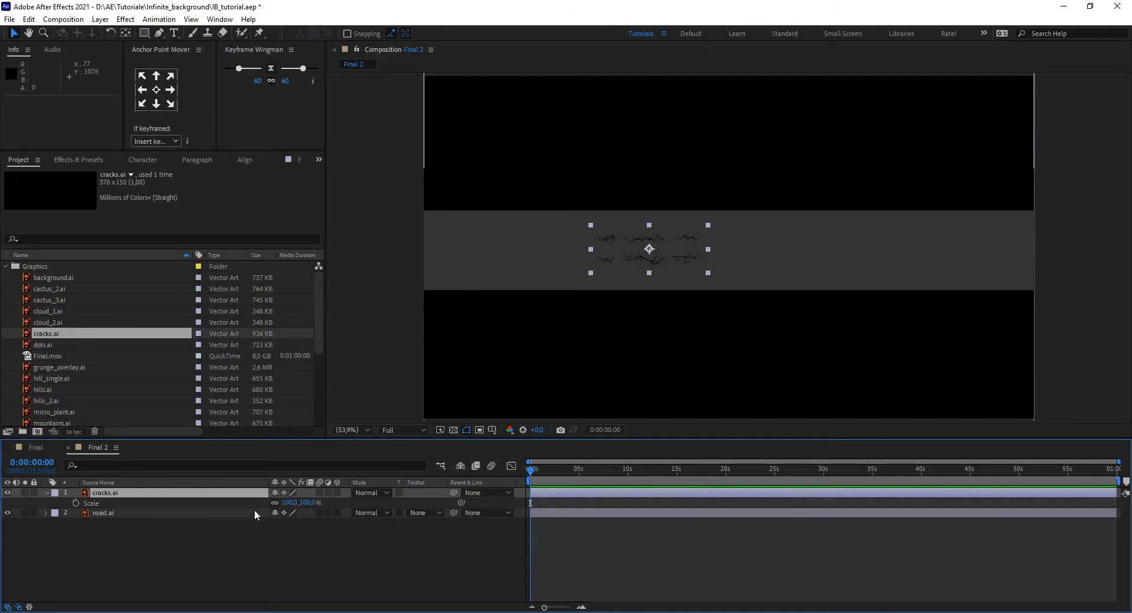
left_click(291, 502)
type("240")
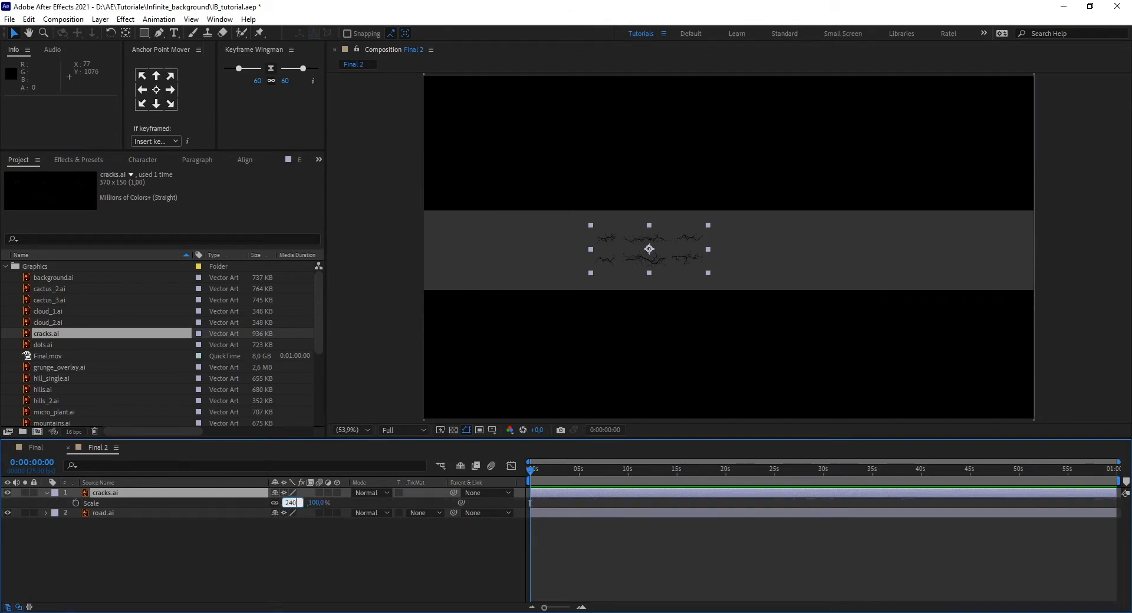
key("Return")
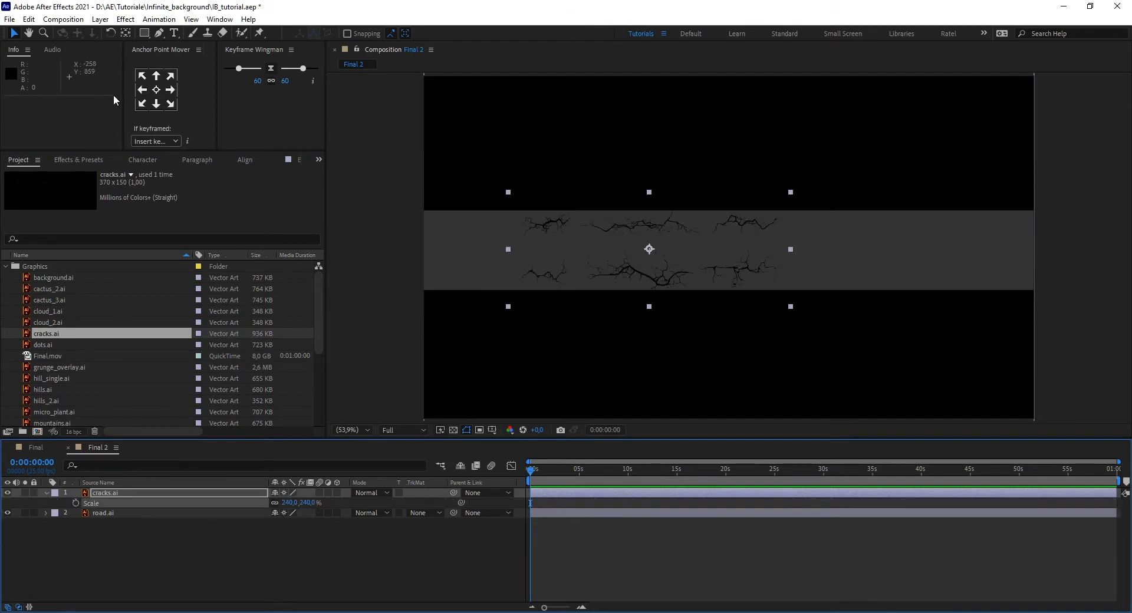
- Duplicate the cracks layer three times to have four copies
left_click(145, 34)
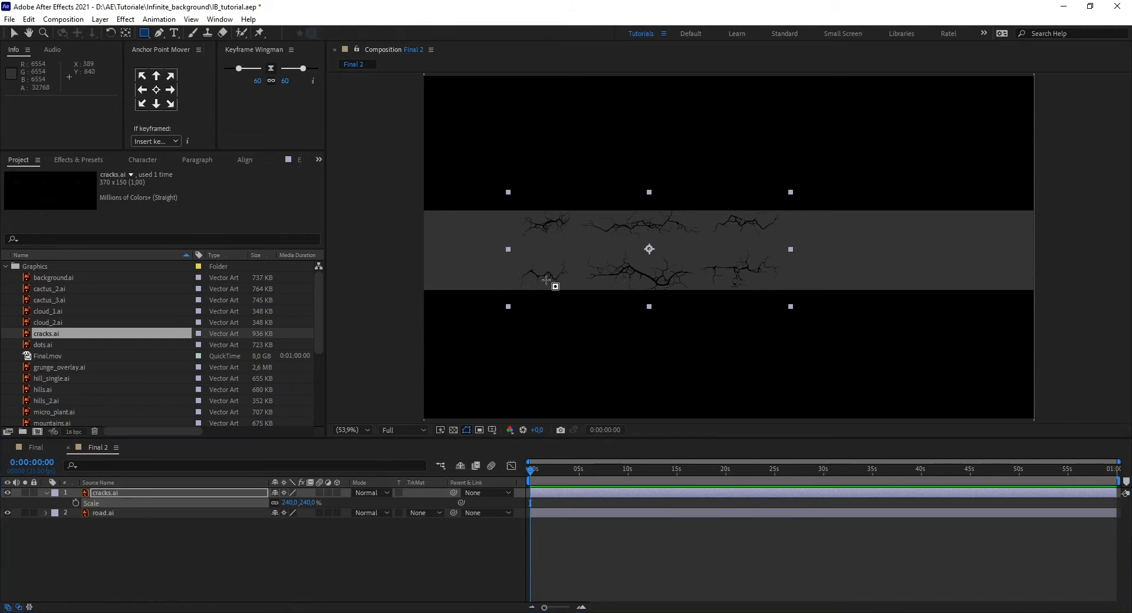
left_click(158, 493)
key("ctrl+d")
key("ctrl+d")
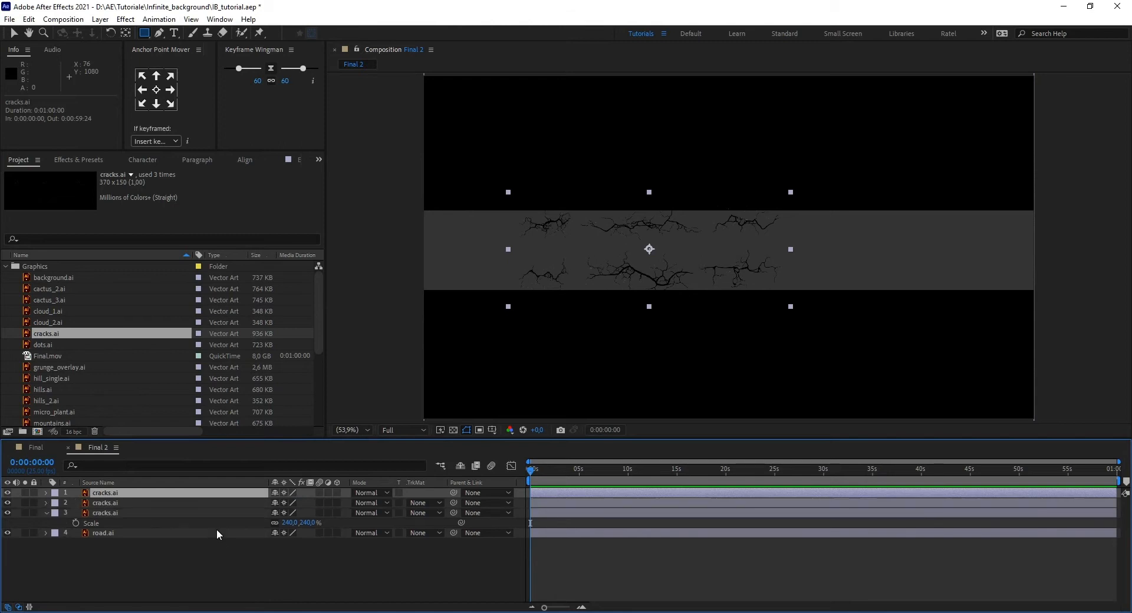
key("ctrl+d")
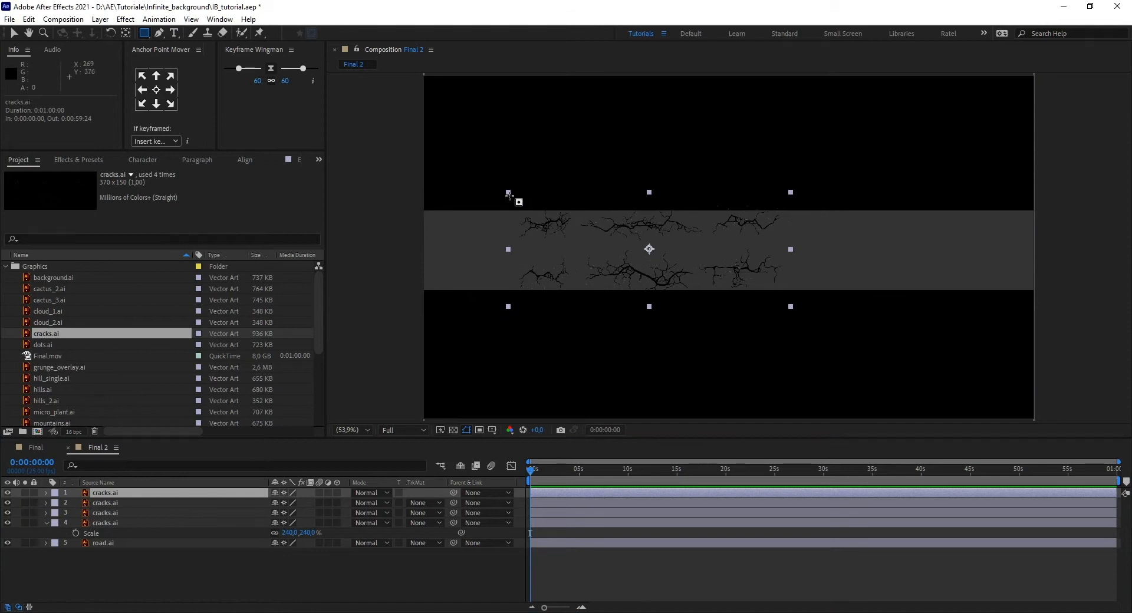
- Isolate the upper-left crack on the topmost cracks layer with a rectangular mask, and move it with centred anchor point to about (1603, 512)
left_click_drag(505, 194, 576, 248)
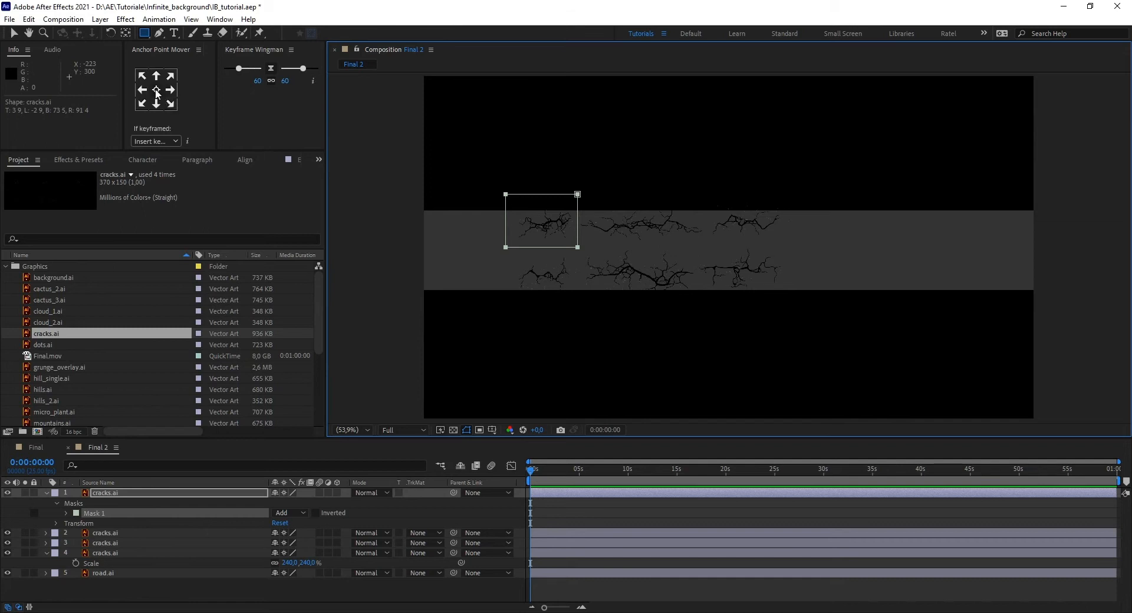
left_click(157, 93)
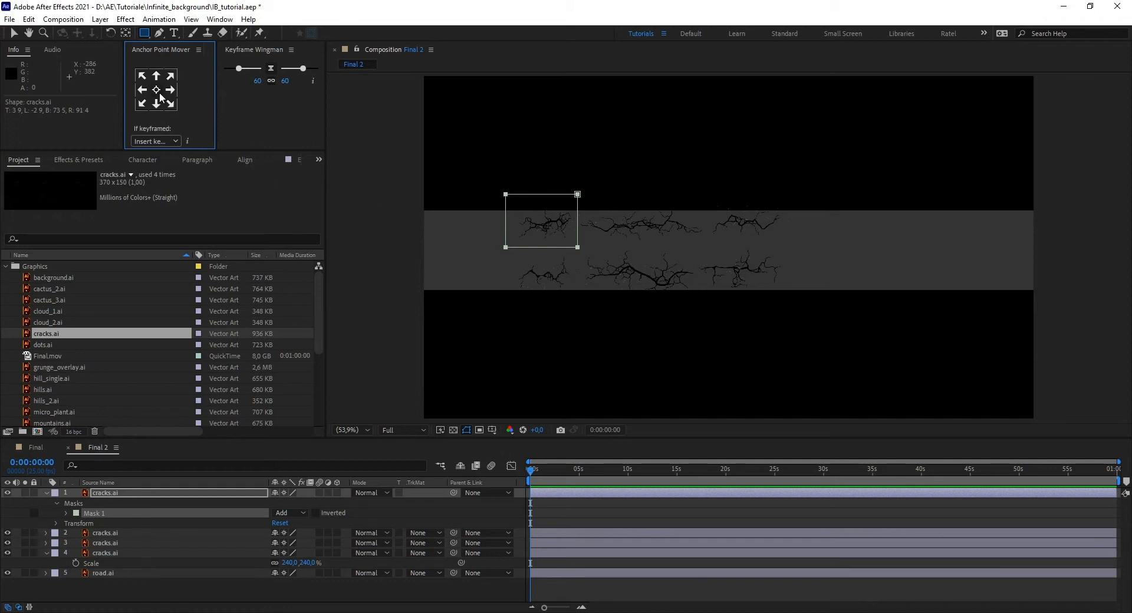
key("v")
left_click_drag(545, 227, 933, 239)
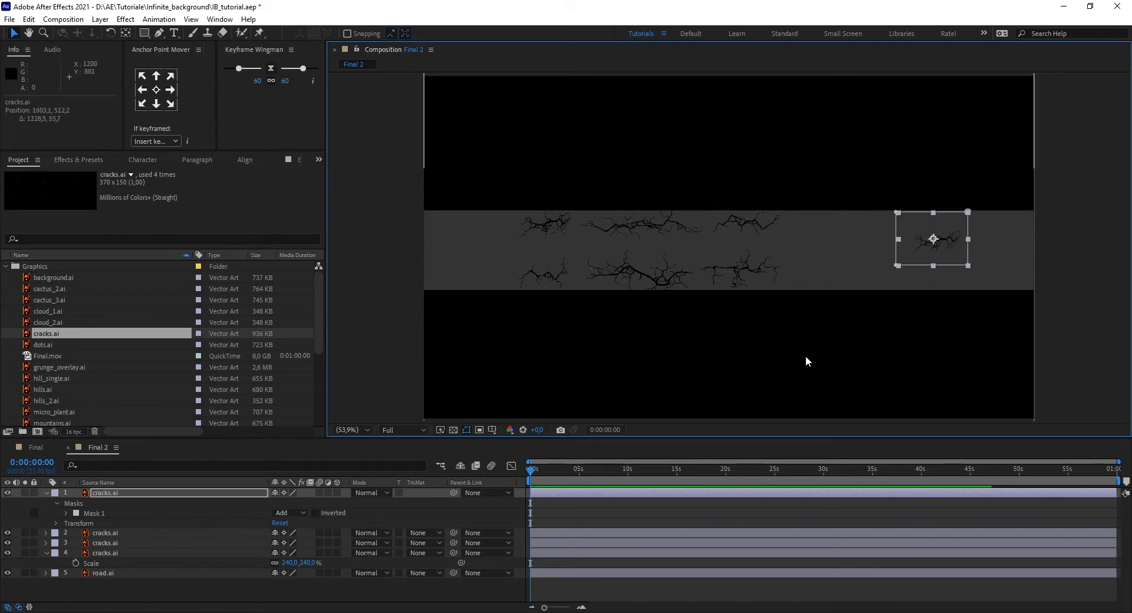
- Isolate the upper-middle crack on the second cracks layer with a rectangular mask, and move it with centred anchor point to about (1551, 602)
left_click(157, 533)
left_click(144, 32)
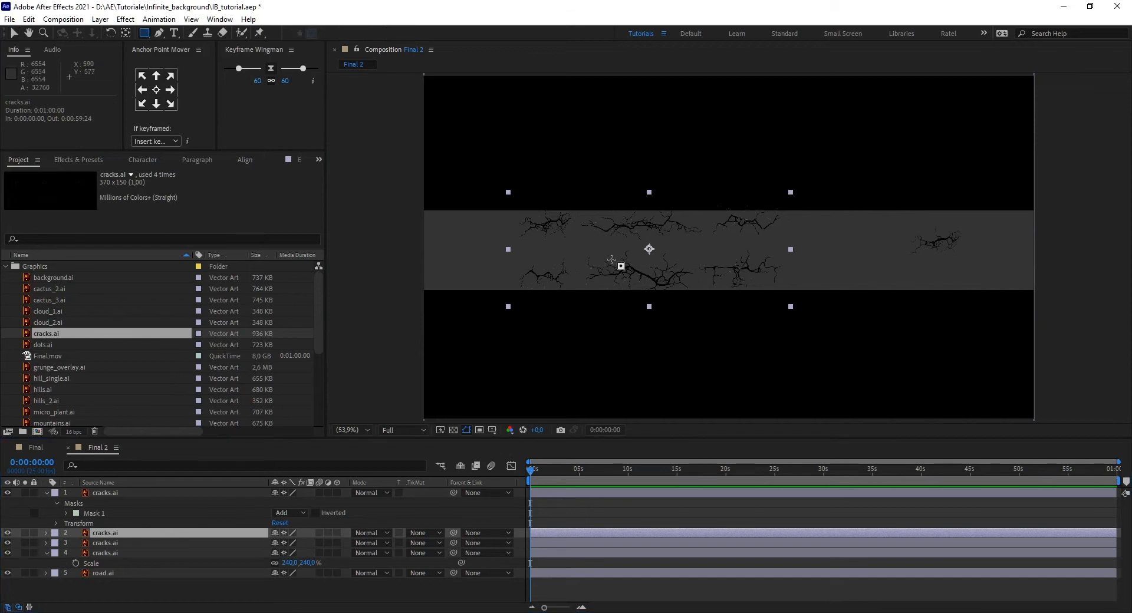
left_click_drag(583, 199, 727, 241)
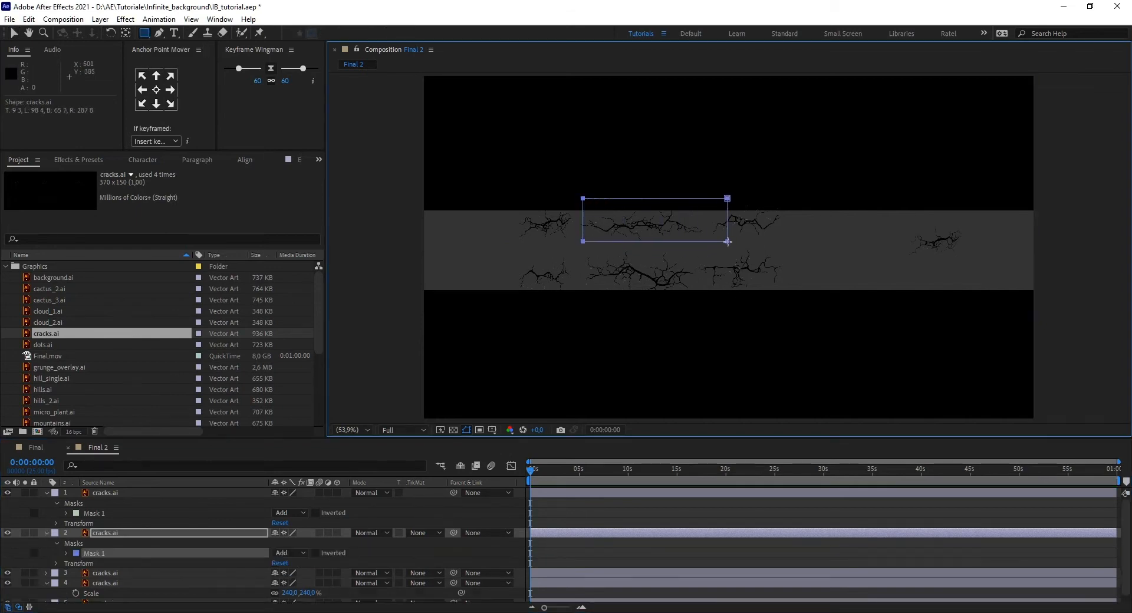
key("ctrl+z")
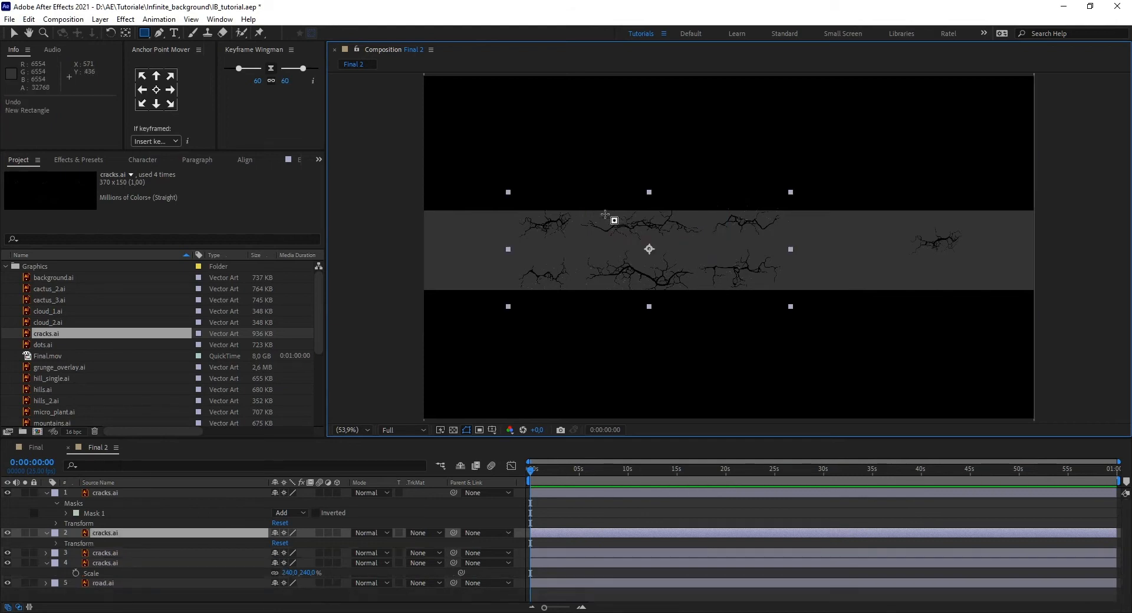
left_click_drag(577, 191, 706, 246)
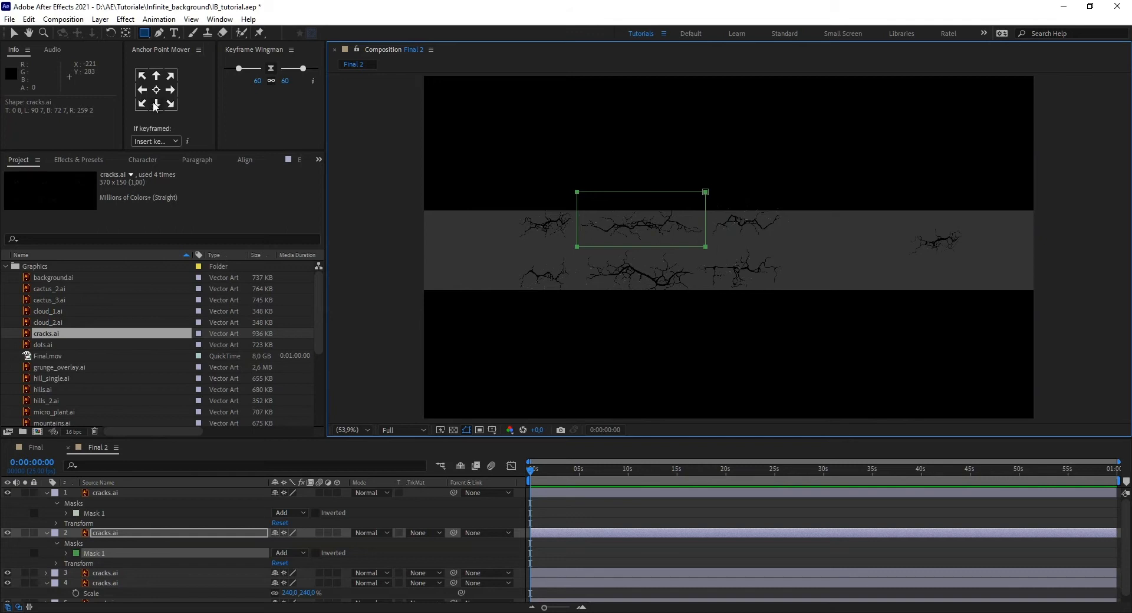
key("v")
left_click_drag(647, 225, 917, 267)
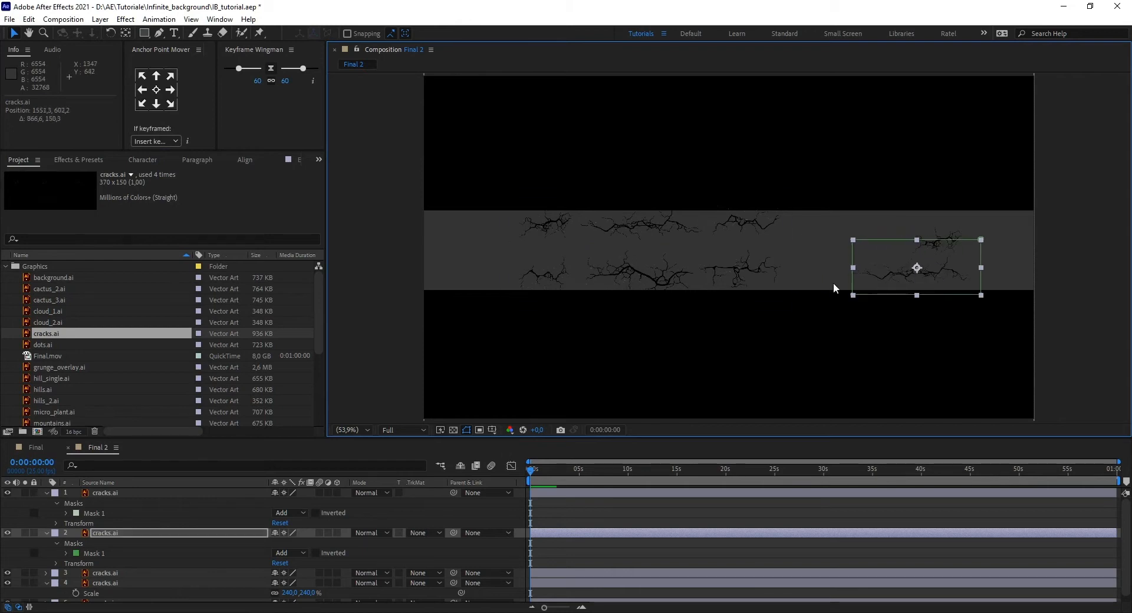
- Isolate the upper-right crack on the third cracks layer with a rectangular mask and move it to about (1383, 475)
left_click(148, 571)
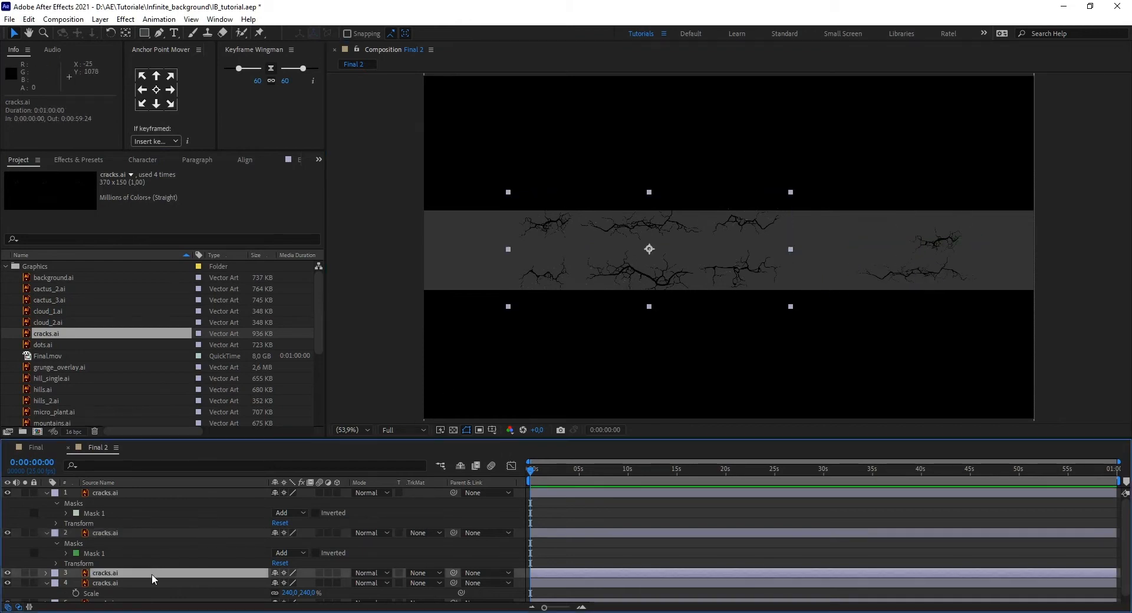
left_click(144, 33)
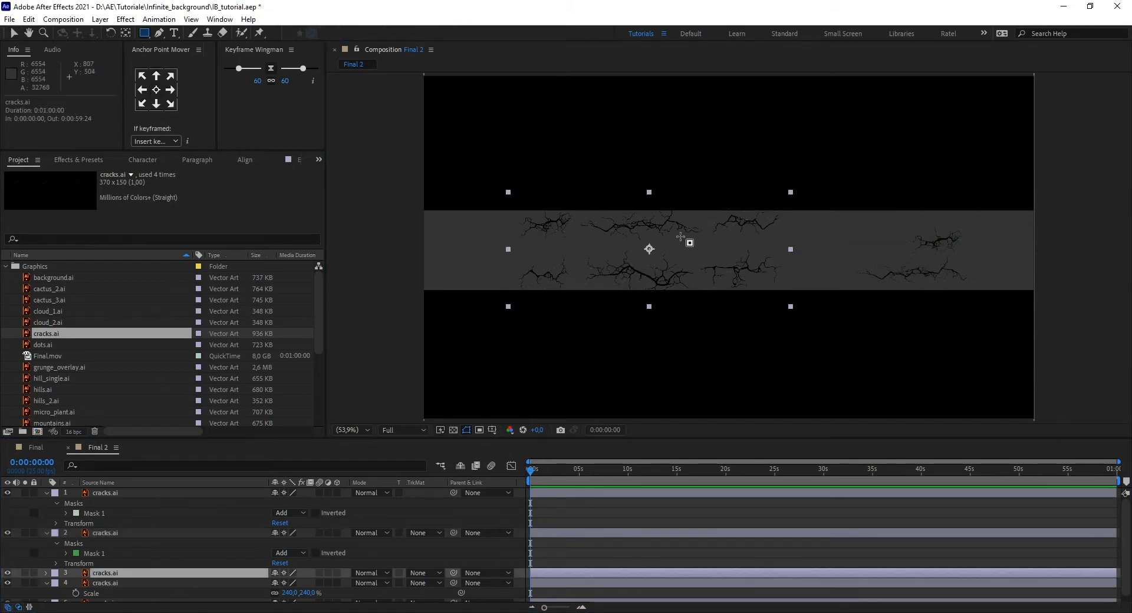
mouse_move(705, 194)
left_mouse_down()
mouse_move(769, 241)
mouse_move(783, 239)
left_mouse_up()
key("v")
left_click_drag(744, 223, 863, 227)
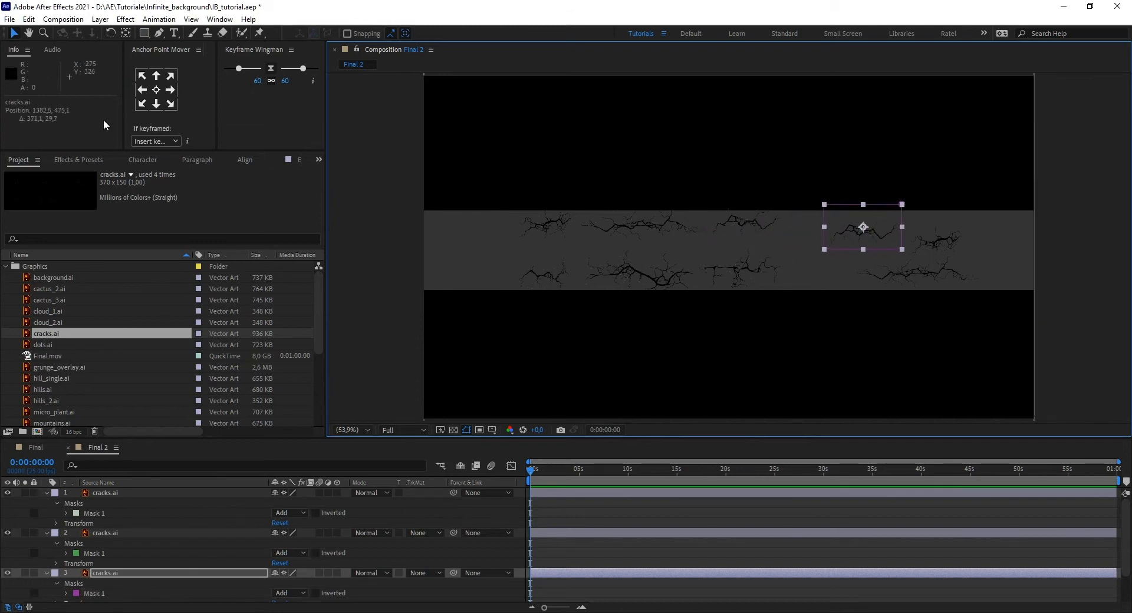
- Isolate the lower-right crack on the fourth cracks layer with a rectangular mask, and move it with centred anchor point to about (336, 564)
left_click(143, 32)
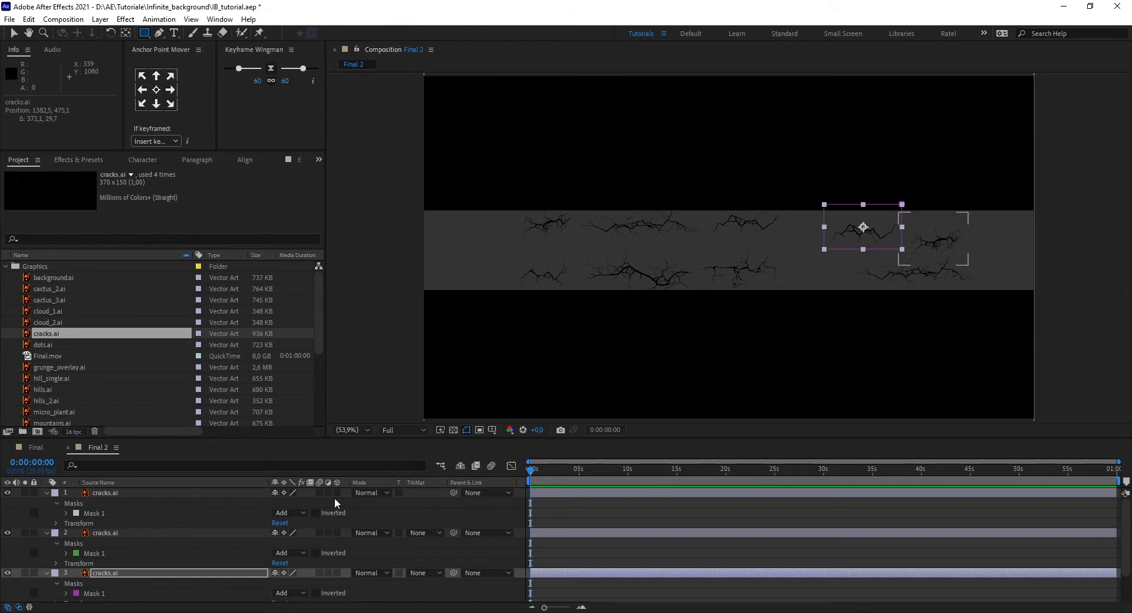
scroll(177, 561, "down", 2)
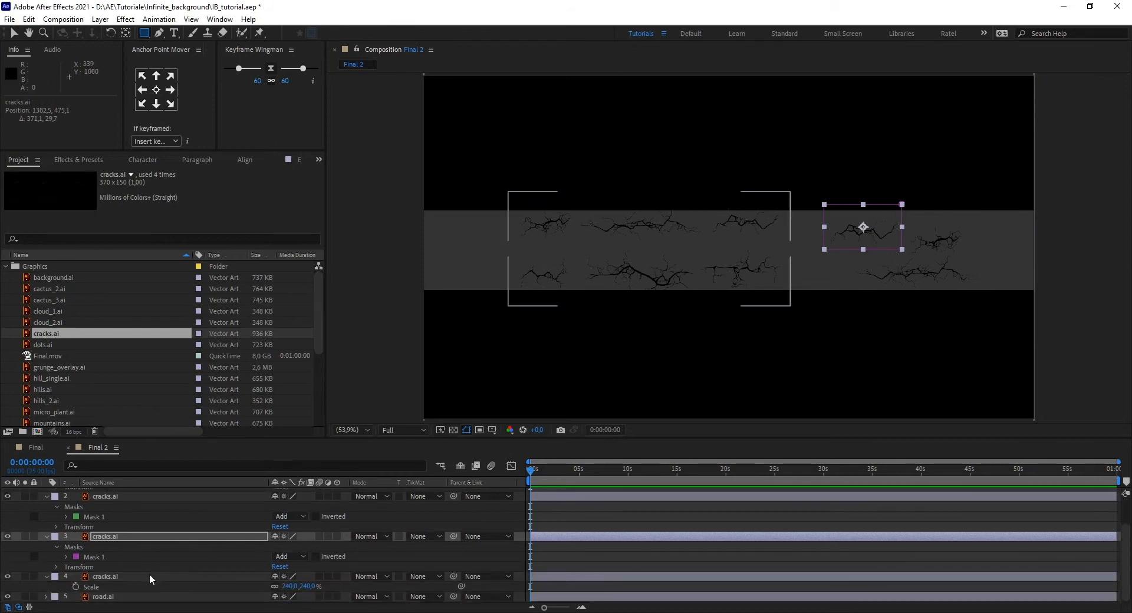
left_click(149, 573)
left_click_drag(693, 246, 790, 297)
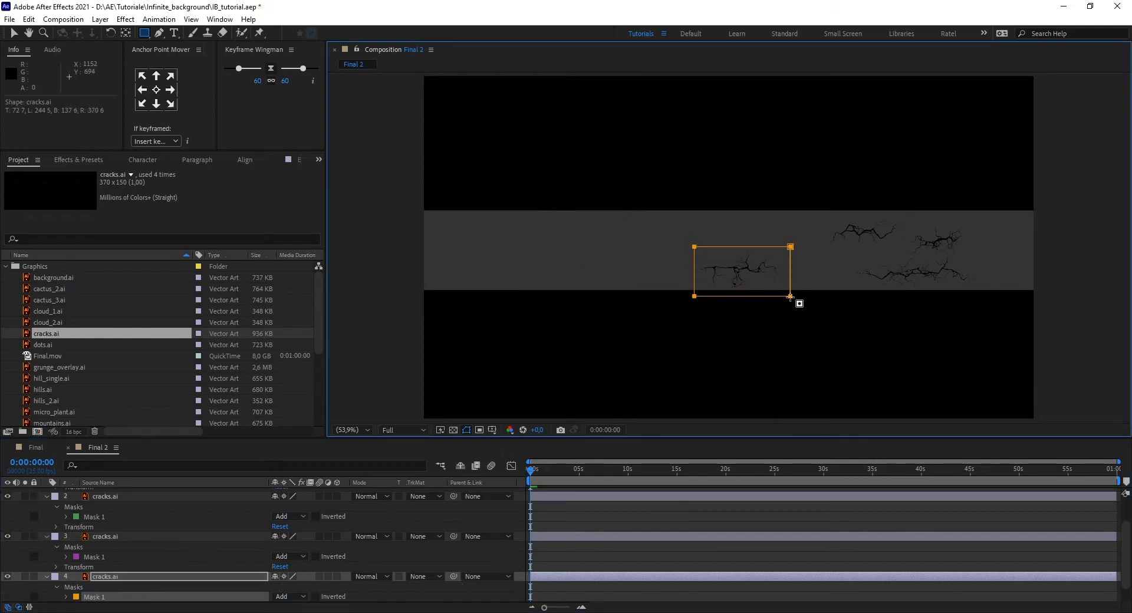
left_click(156, 90)
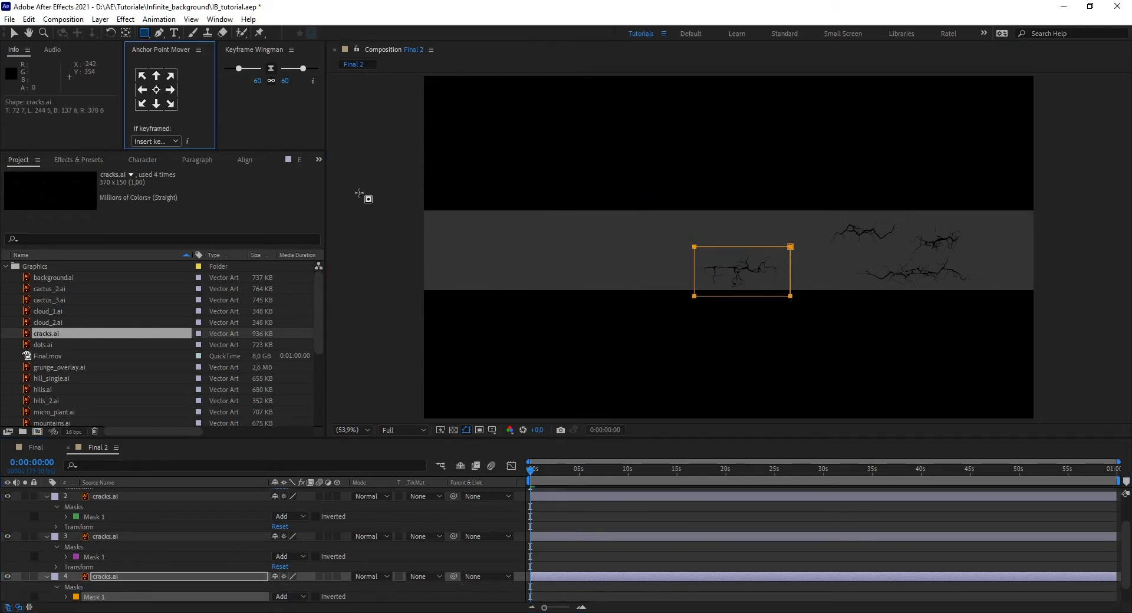
key("v")
left_click_drag(728, 272, 529, 257)
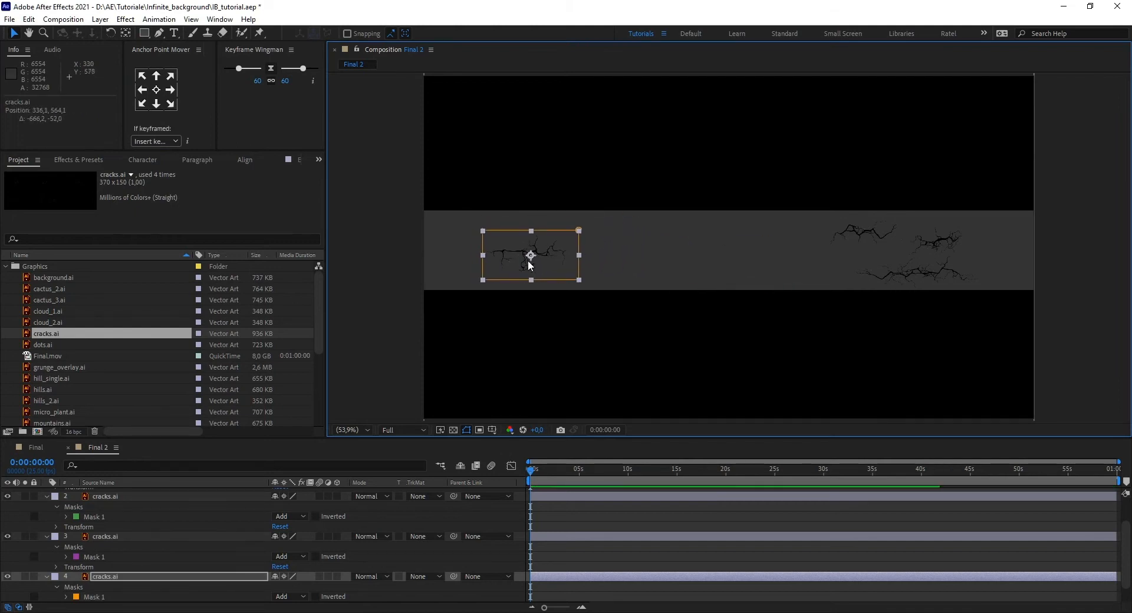
- Duplicate the fourth cracks layer, flip the copy horizontally and place it near the middle of the road
left_click(108, 576)
key("ctrl+d")
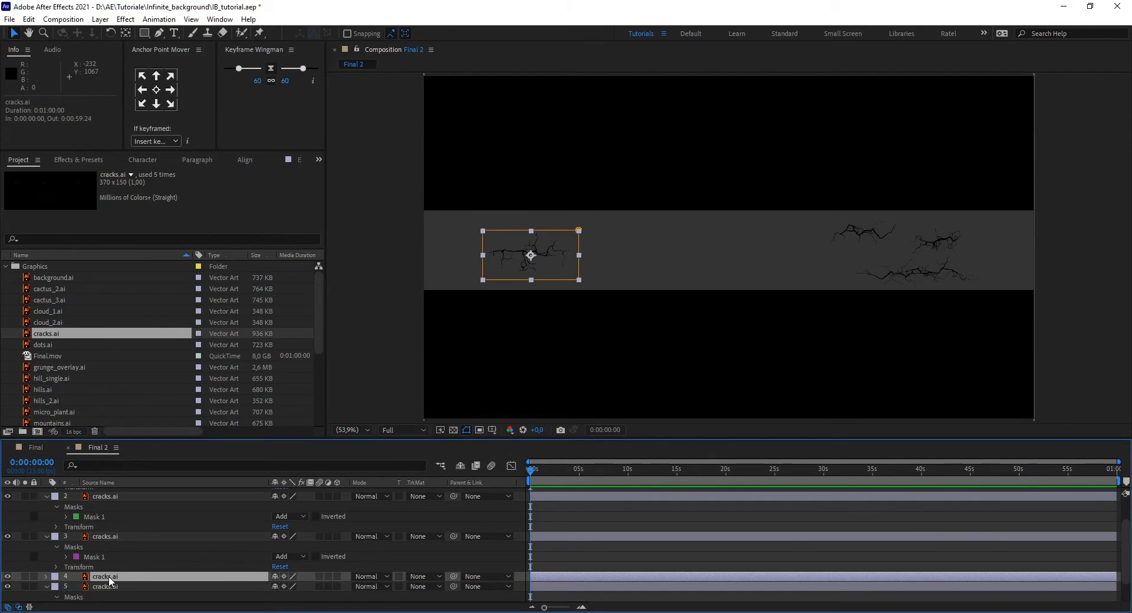
right_click(545, 257)
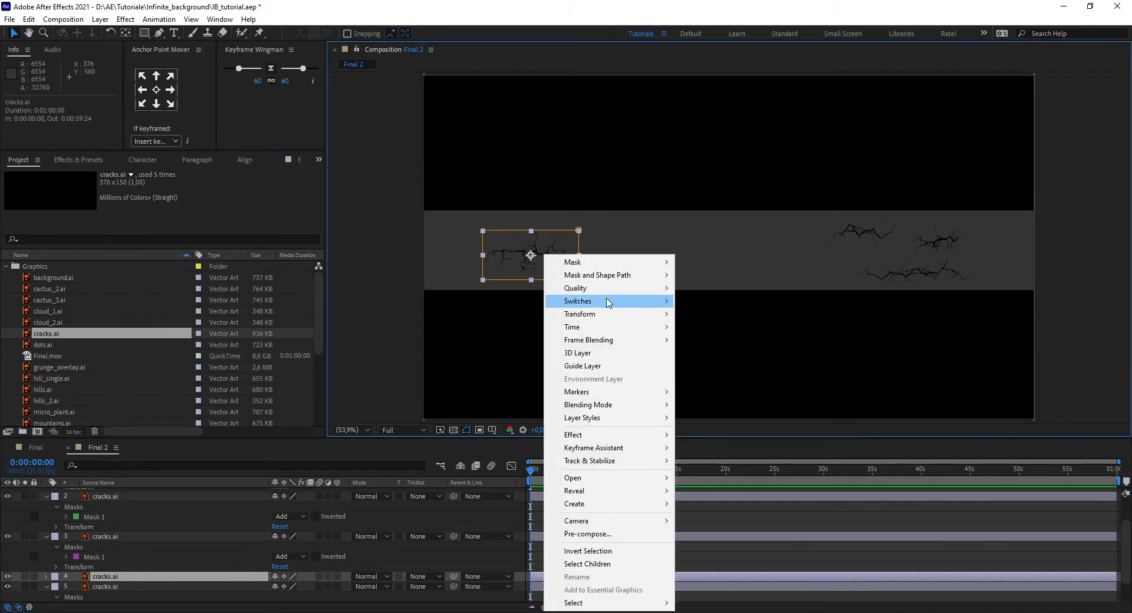
mouse_move(614, 314)
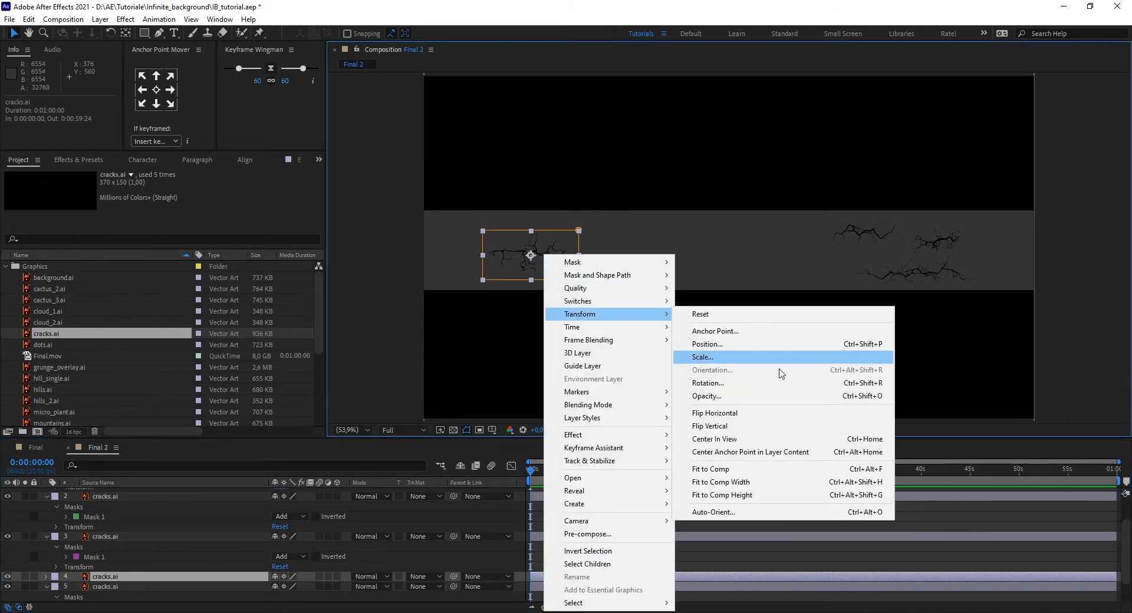
left_click(772, 413)
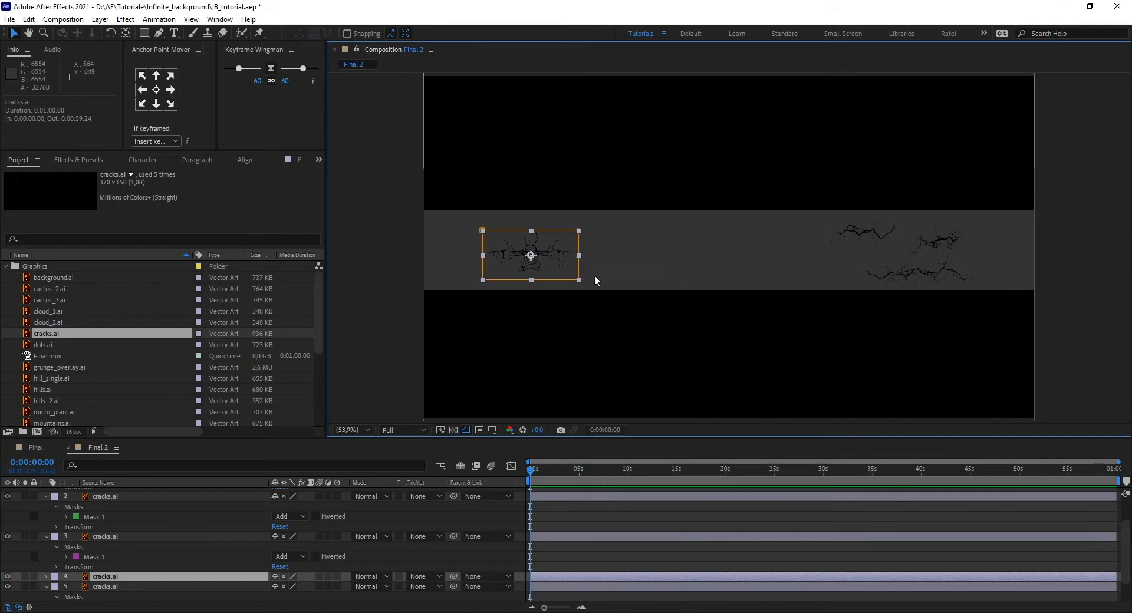
left_click_drag(534, 255, 738, 248)
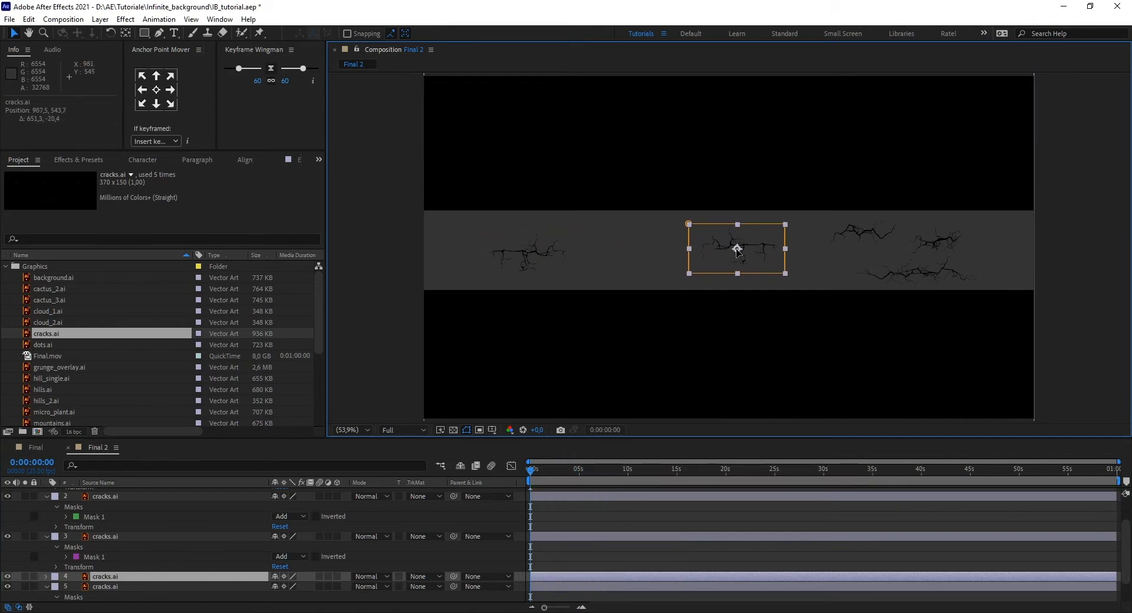
- Move the unflipped crack to the left end of the road, at about (154, 609)
left_click(528, 255)
left_click_drag(534, 257, 569, 251)
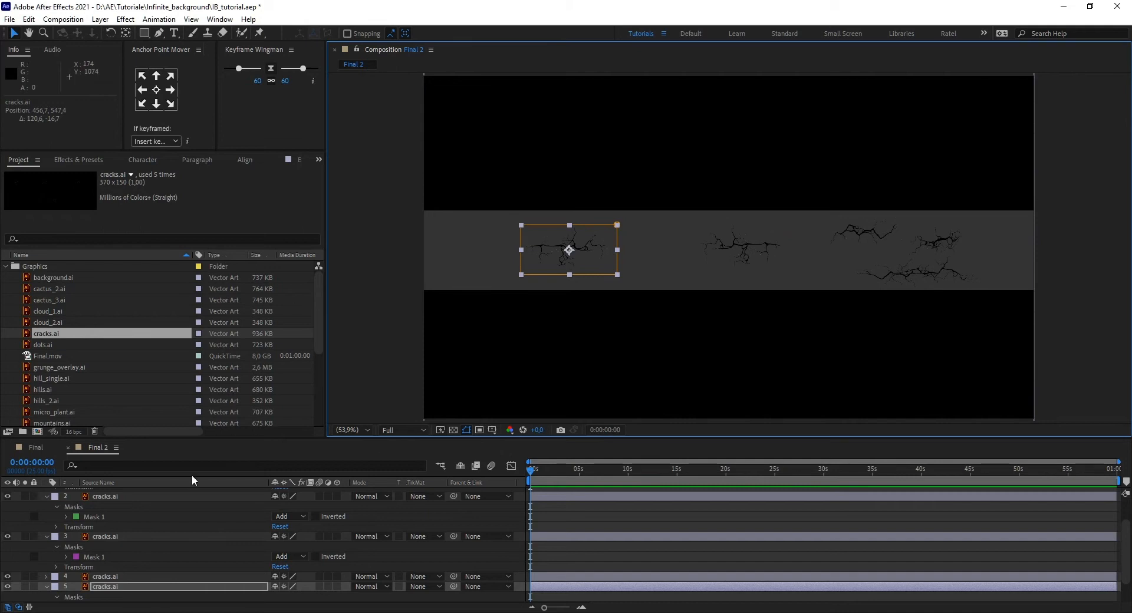
left_click_drag(565, 253, 472, 268)
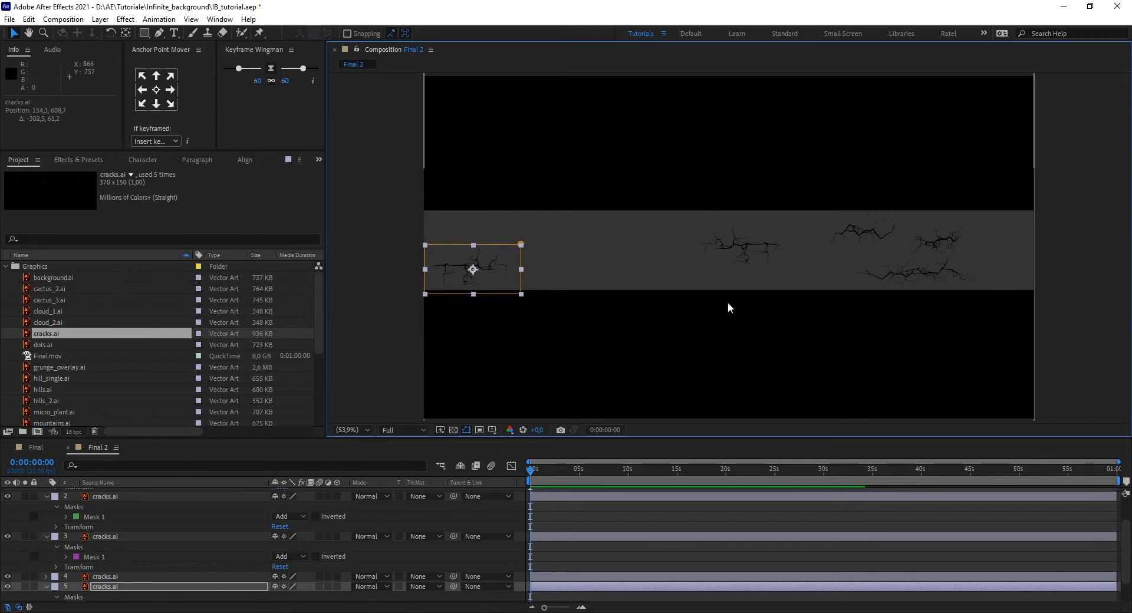
- Spread the other four cracks along the road, with the flipped one at about (1286, 492) and the rightmost at about (1727, 590)
left_click(745, 248)
left_click_drag(864, 231, 757, 231)
left_click_drag(687, 246, 581, 233)
left_click_drag(722, 245, 845, 200)
left_click(917, 274)
left_click_drag(917, 274, 705, 268)
left_click(881, 205)
left_click_drag(863, 203, 832, 231)
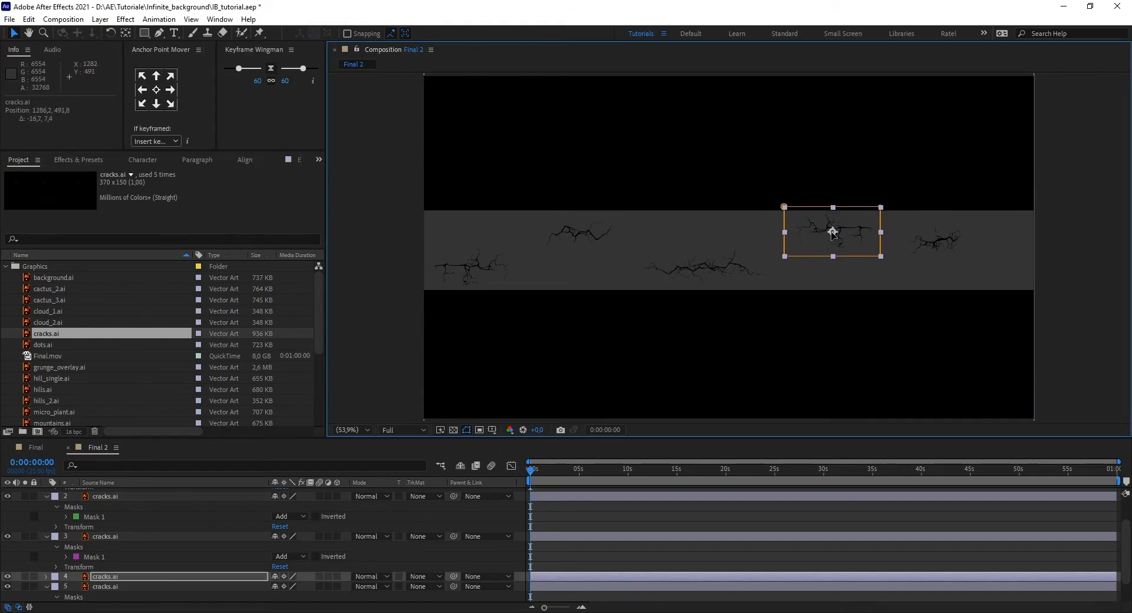
left_click_drag(943, 249, 975, 266)
left_click(828, 309)
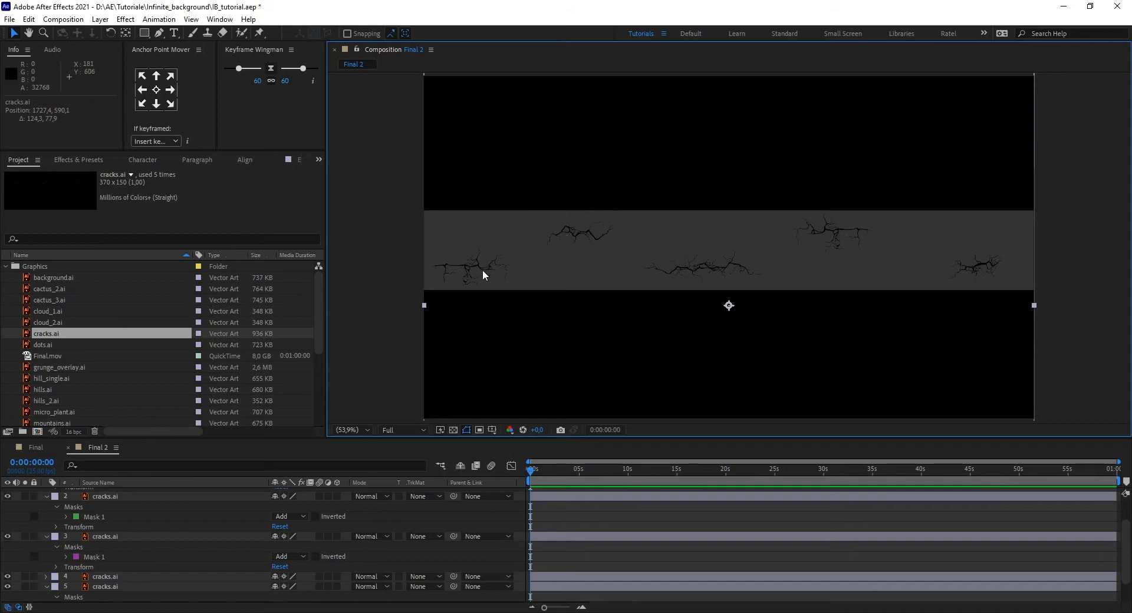
- Nudge the leftmost crack slightly right and up to about (175, 605)
left_click(104, 536)
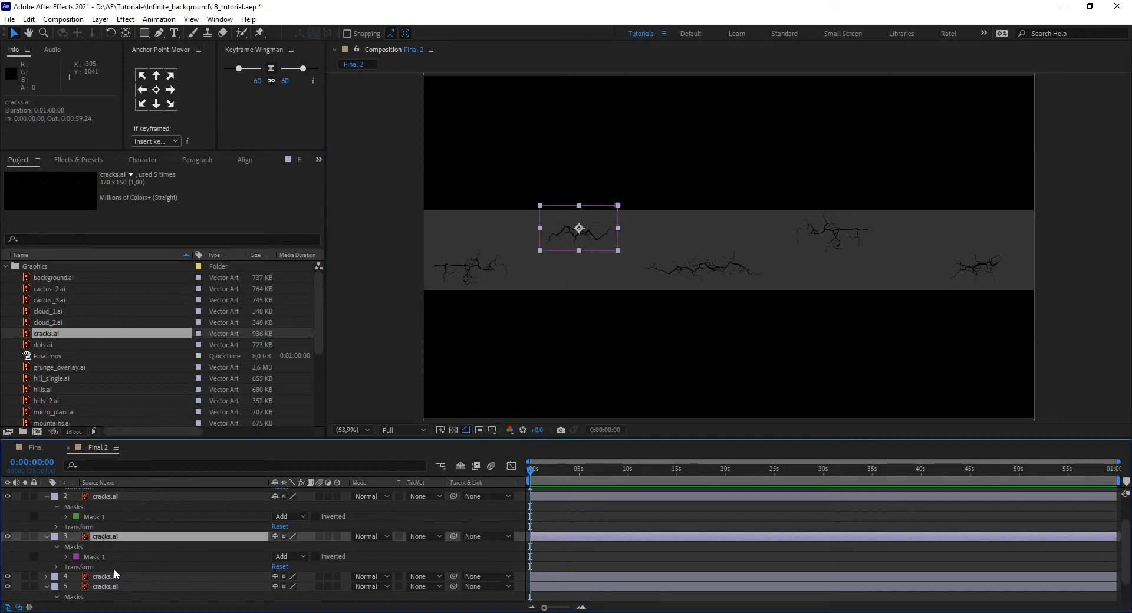
left_click(109, 587)
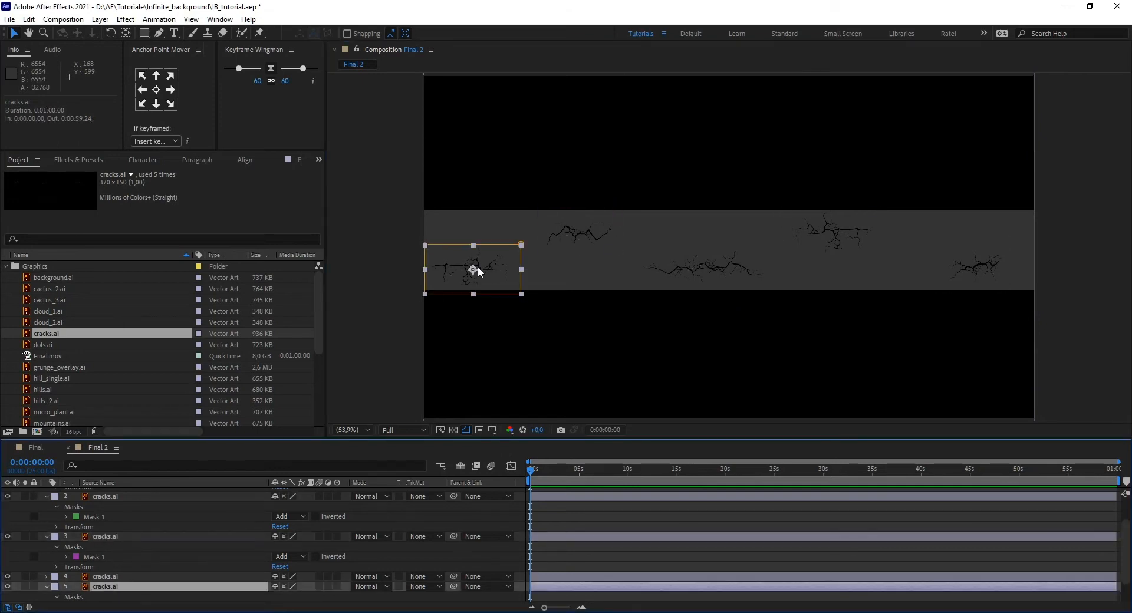
left_click_drag(478, 271, 481, 269)
left_click(707, 344)
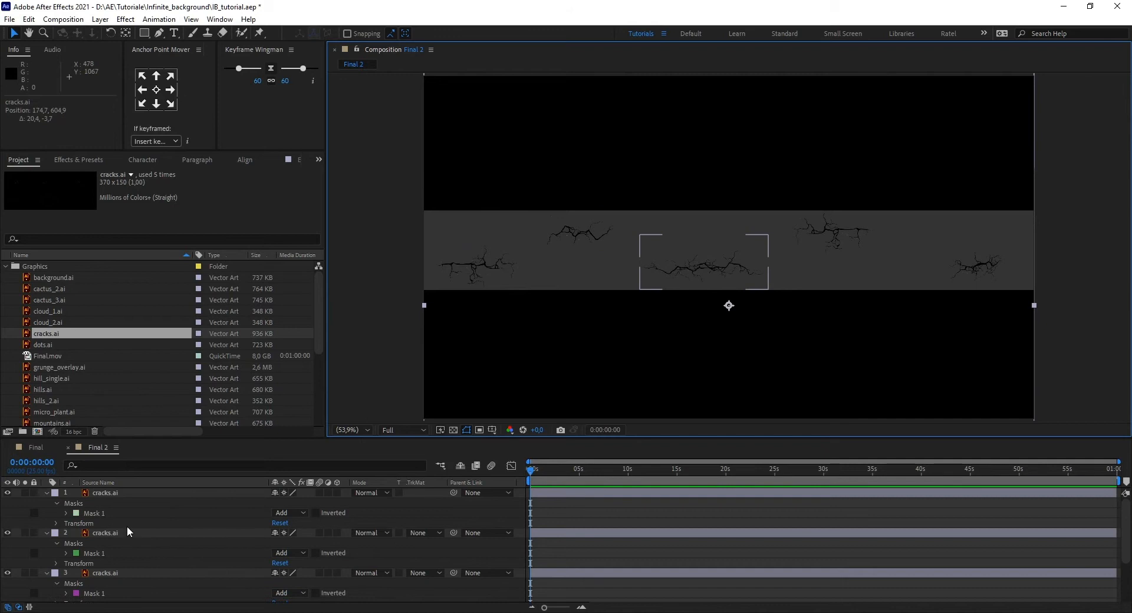
- Set the opacity of all five cracks layers to 80%
left_click(122, 493)
scroll(139, 543, "down", 2)
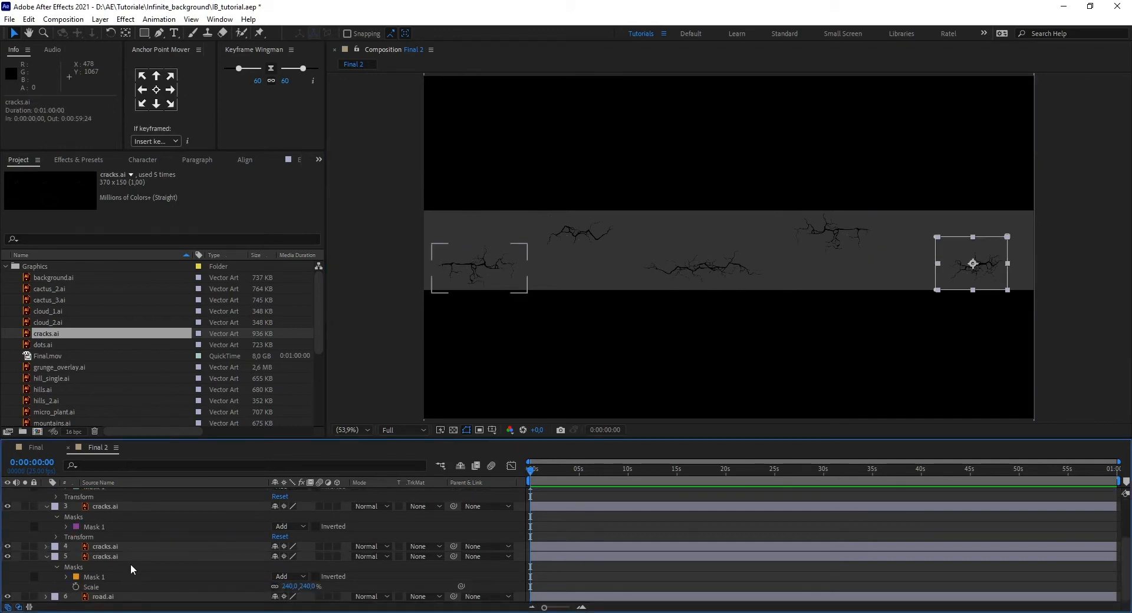
left_click(119, 555, "shift")
scroll(112, 557, "up", 2)
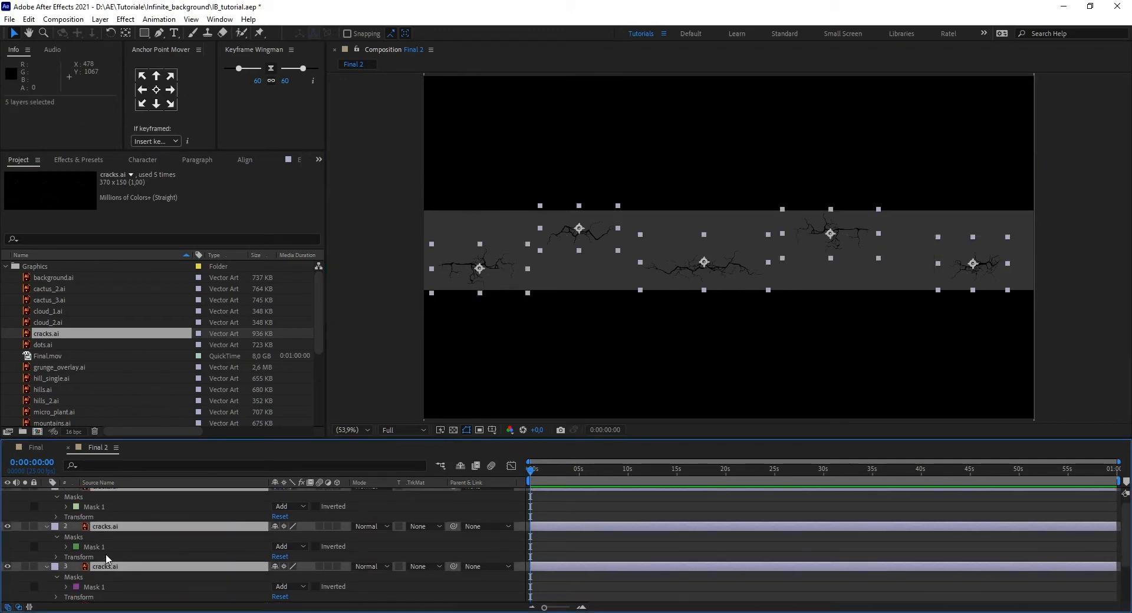
scroll(60, 498, "up", 1)
key("t")
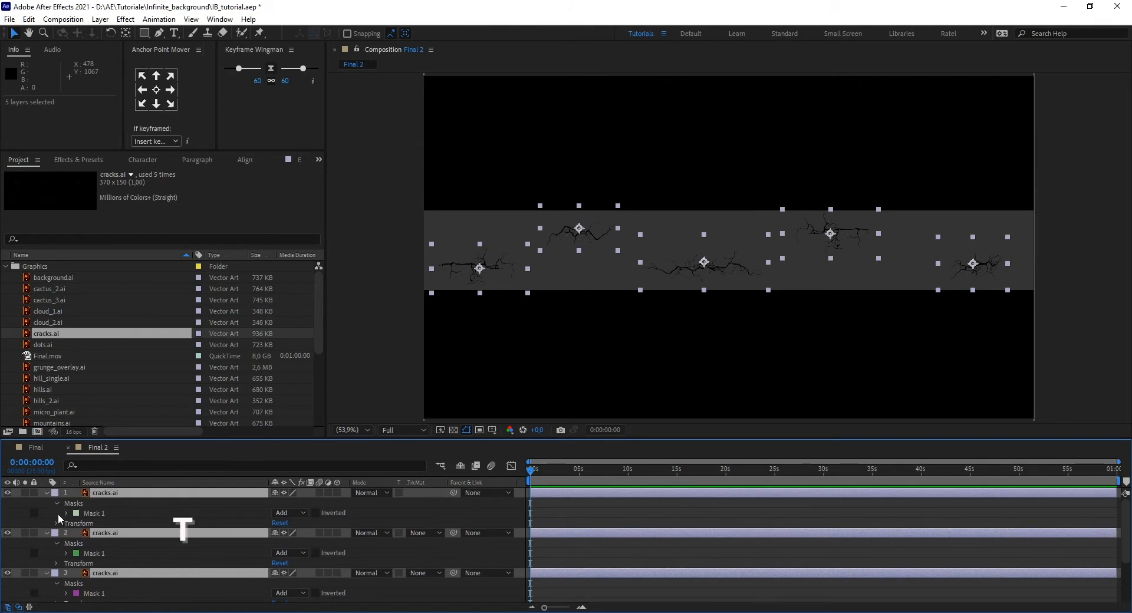
left_click(276, 503)
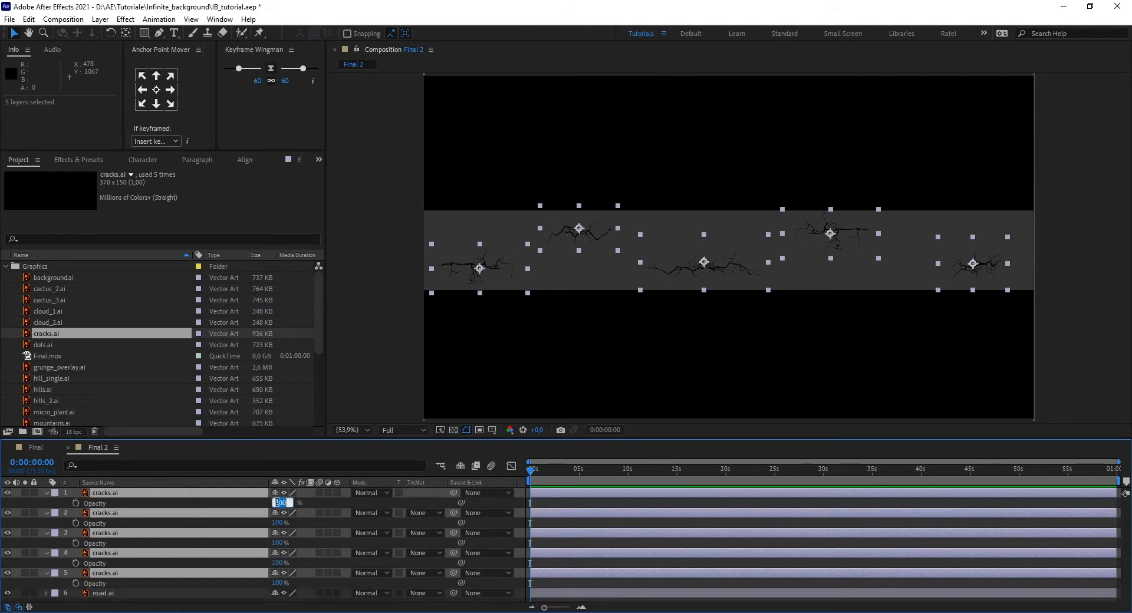
key("Return")
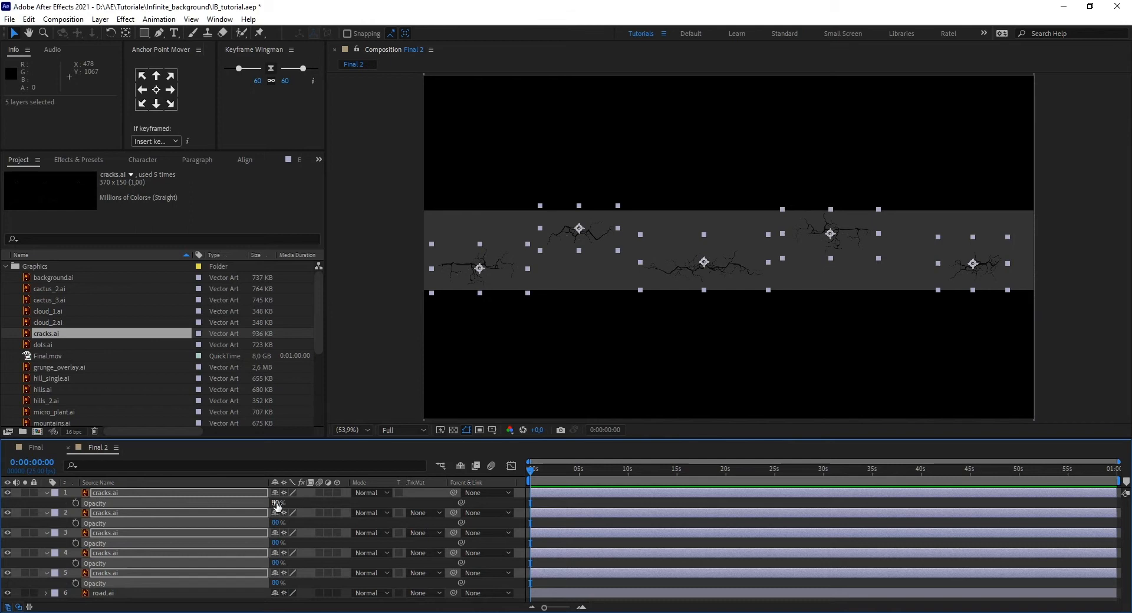
- Collapse the expanded properties of all layers and deselect them
left_click(663, 504)
key("ctrl+a")
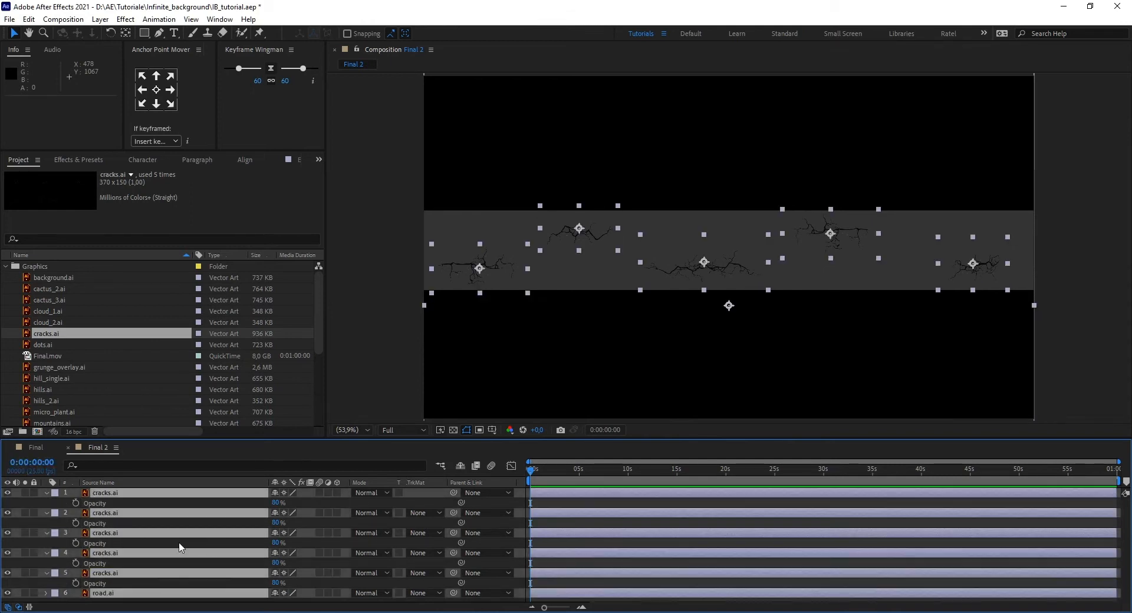
left_click(47, 492)
left_click(629, 575)
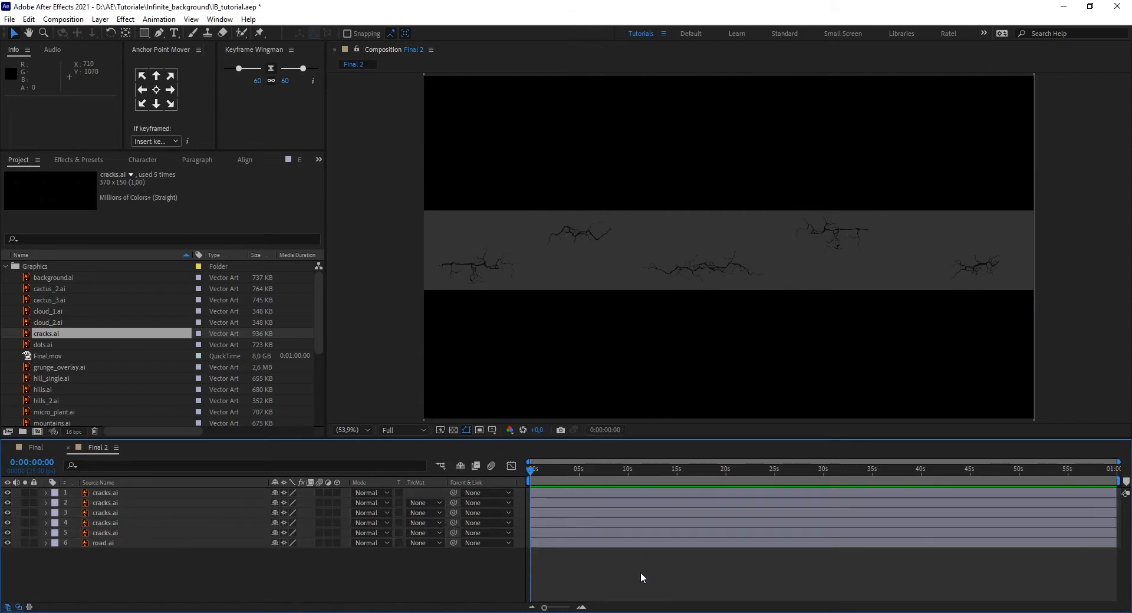
- Add grunge_overlay.ai above the cracks layers with continuous rasterization on and scale it to 68%
left_click_drag(68, 365, 725, 260)
left_click(284, 493)
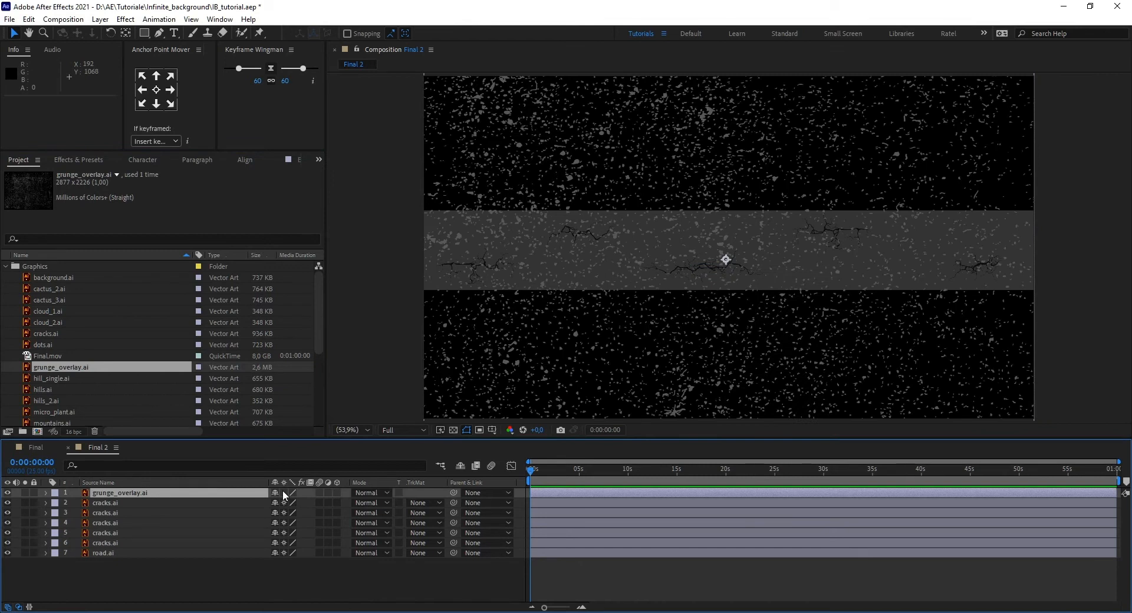
key("s")
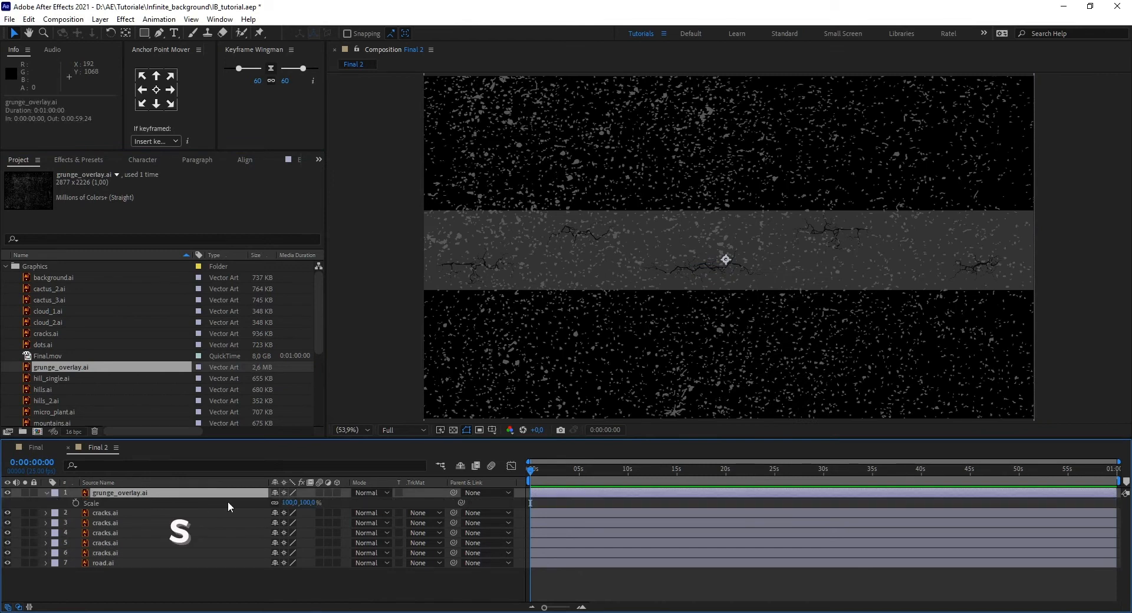
scroll(692, 320, "down", 2)
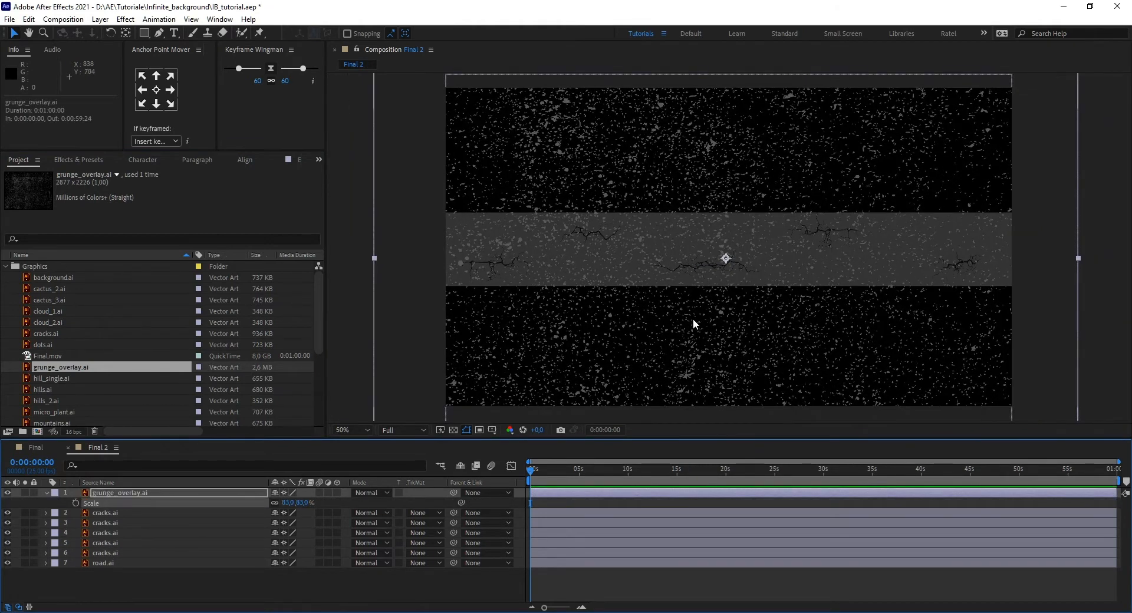
left_click(306, 503)
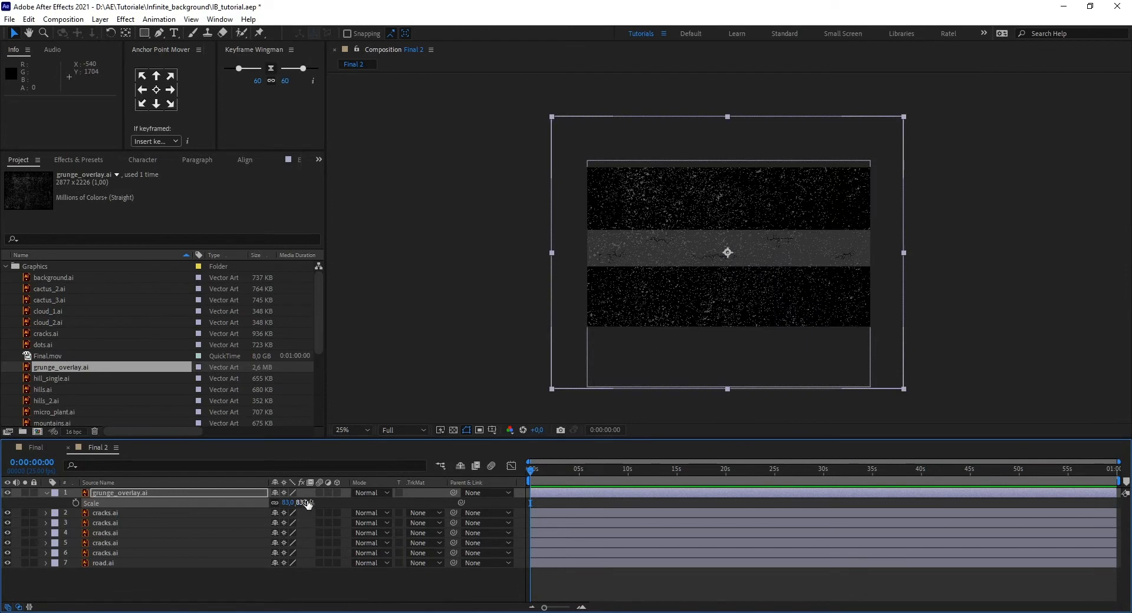
left_click_drag(302, 503, 298, 504)
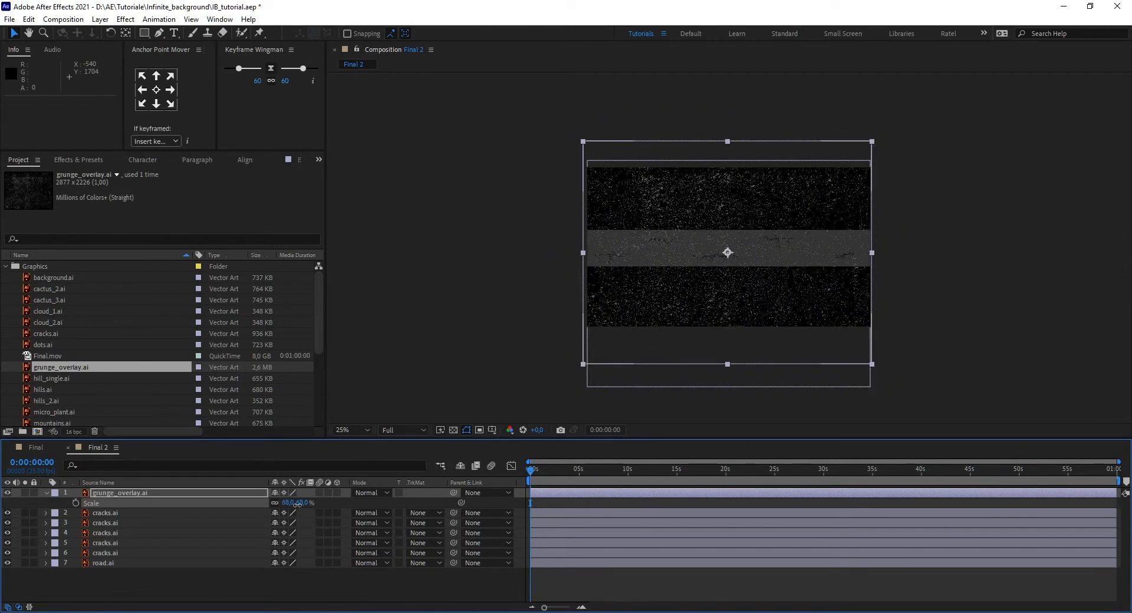
- Move the grunge overlay straight up over the road to about (950, 101)
scroll(680, 337, "up", 1)
key("h")
left_click_drag(739, 330, 712, 307)
key("v")
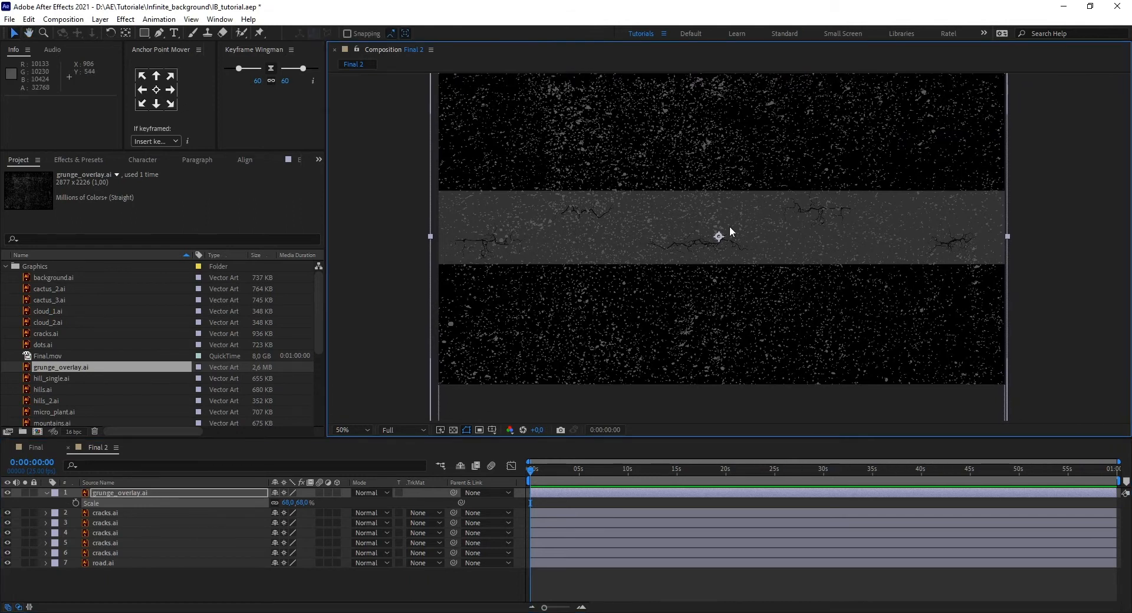
left_click_drag(731, 233, 741, 96)
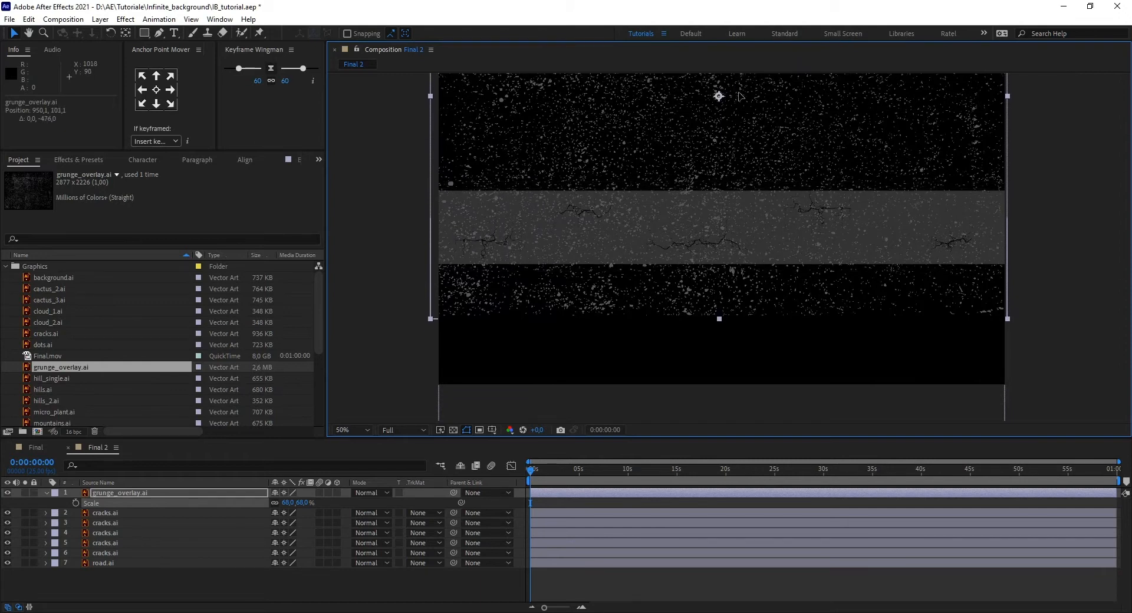
key("/")
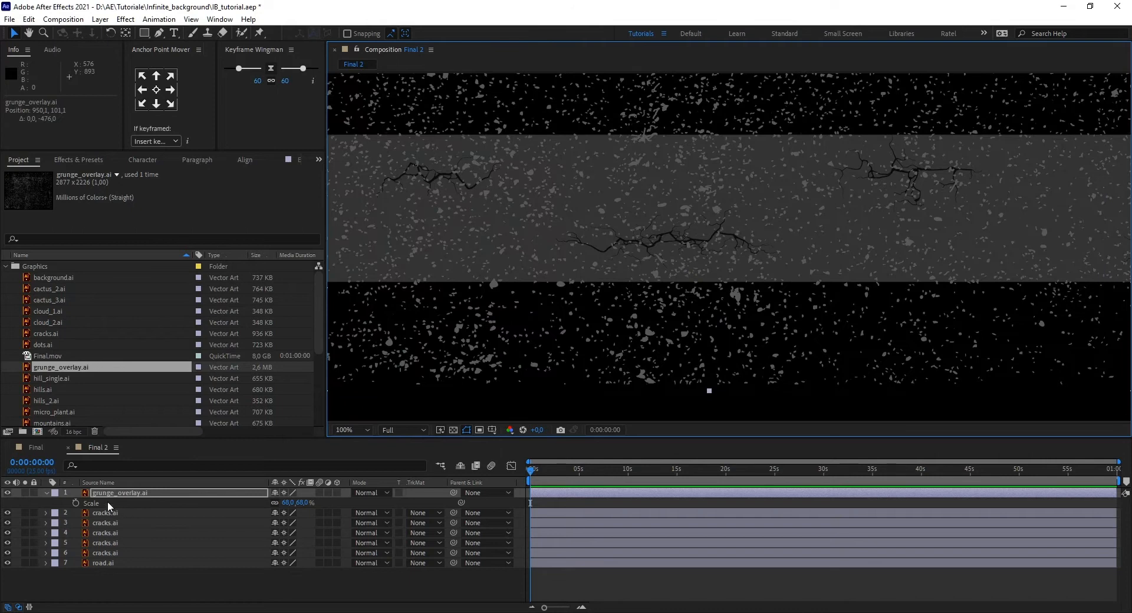
- Move grunge_overlay.ai below the cracks layers, directly above the road, and duplicate the road.ai layer
left_click_drag(121, 492, 117, 556)
left_click(101, 564)
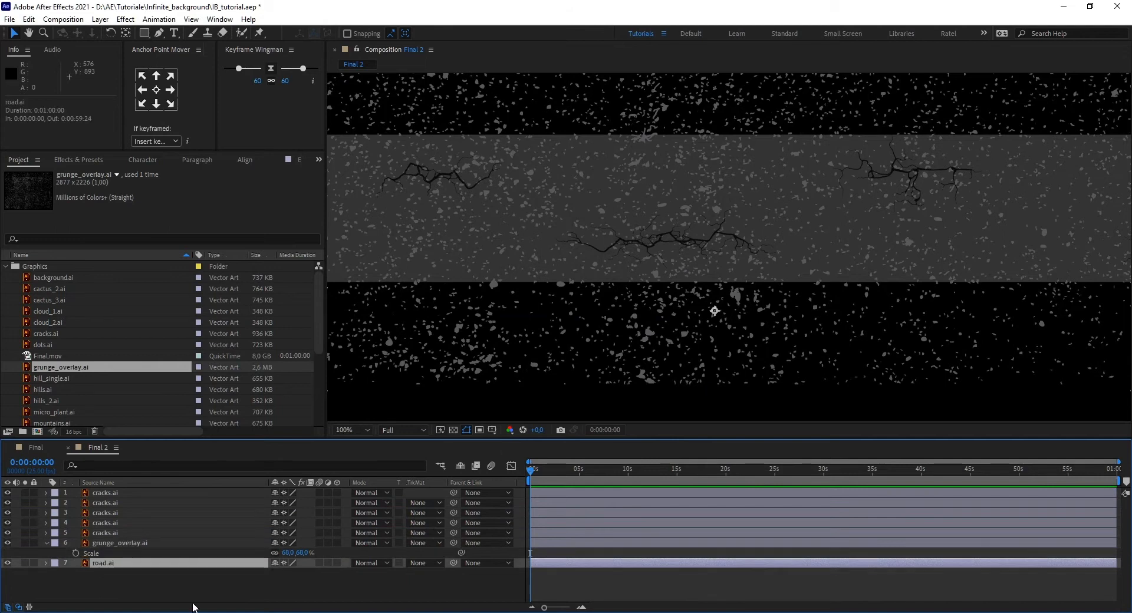
key("ctrl+d")
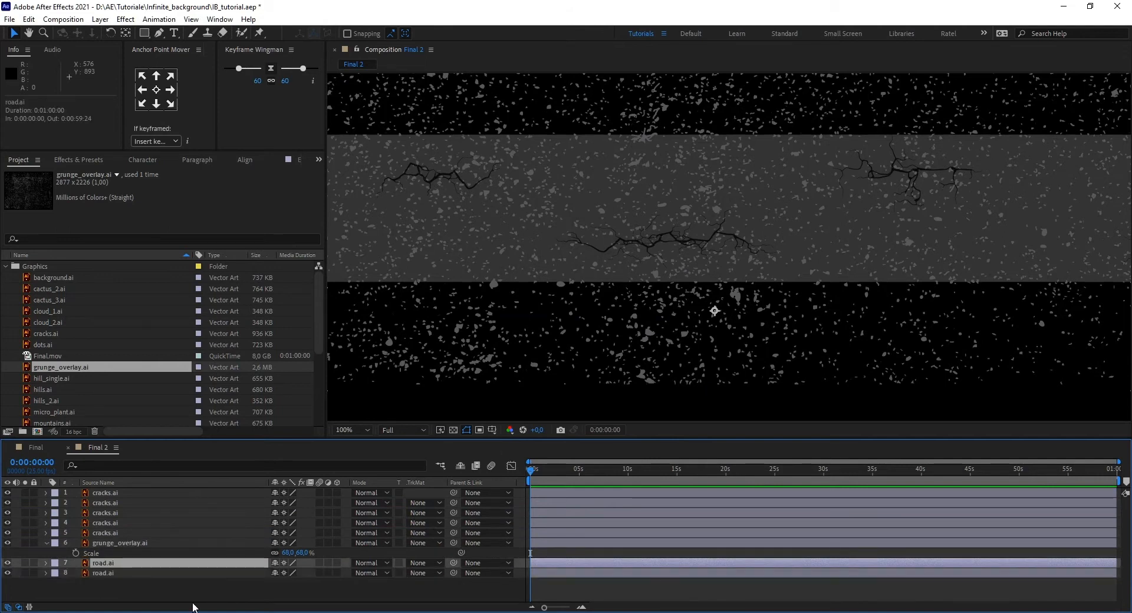
- Give the upper road.ai copy an alpha matte from grunge_overlay.ai and set its blending mode to Screen
left_click(422, 563)
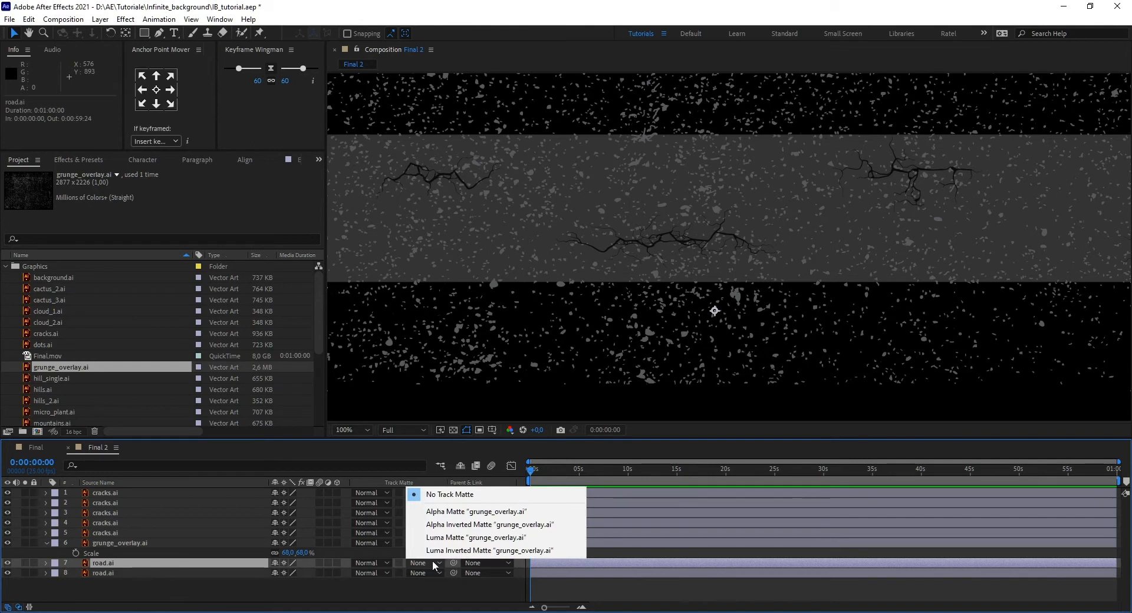
left_click(440, 512)
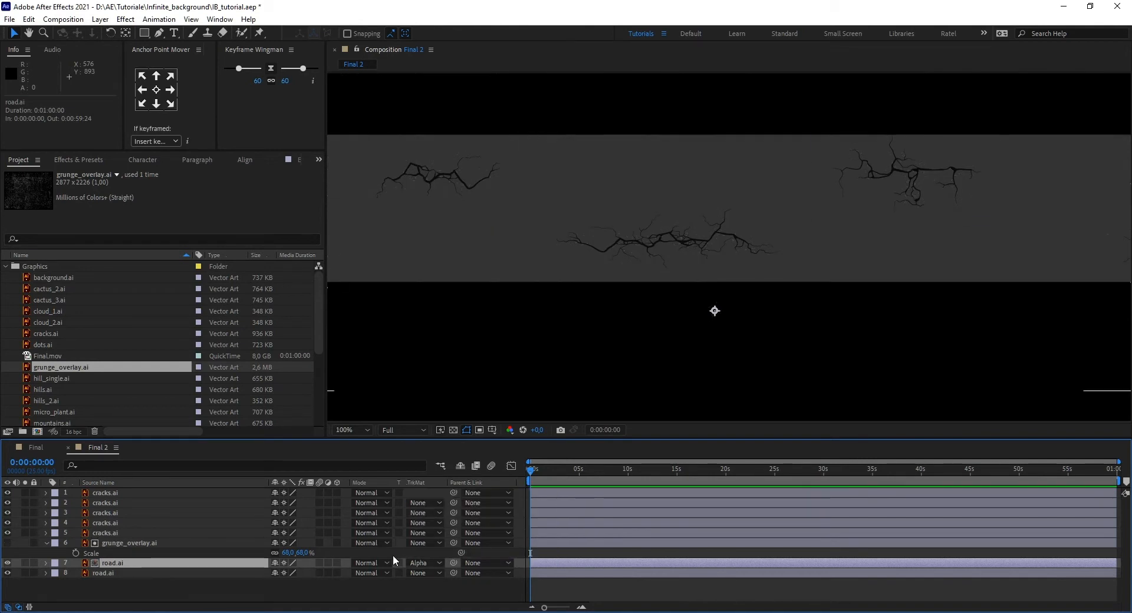
left_click(378, 563)
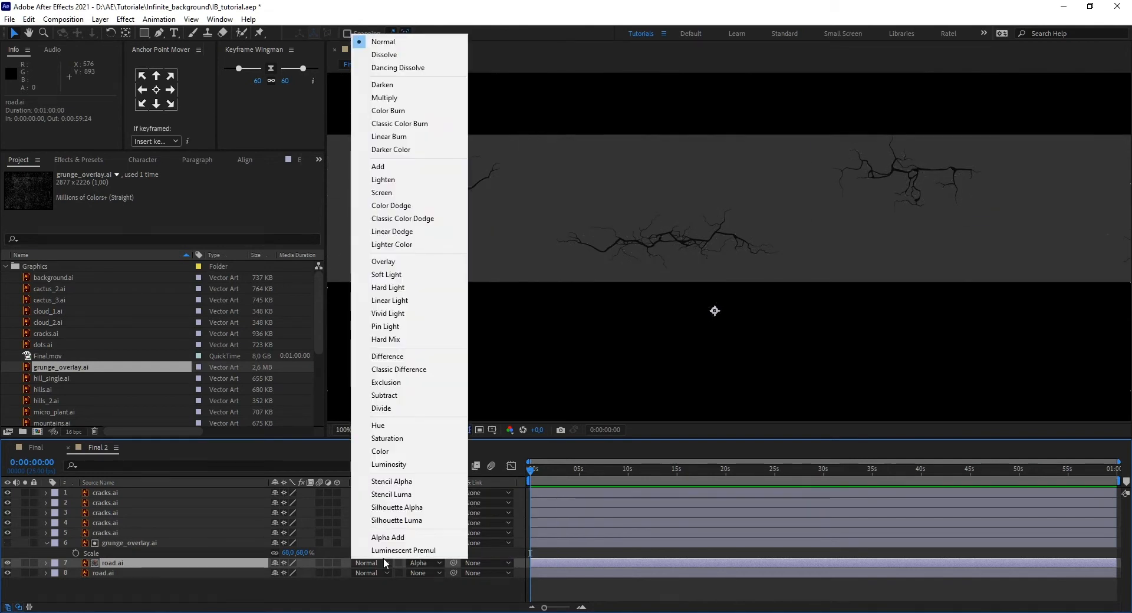
left_click(406, 193)
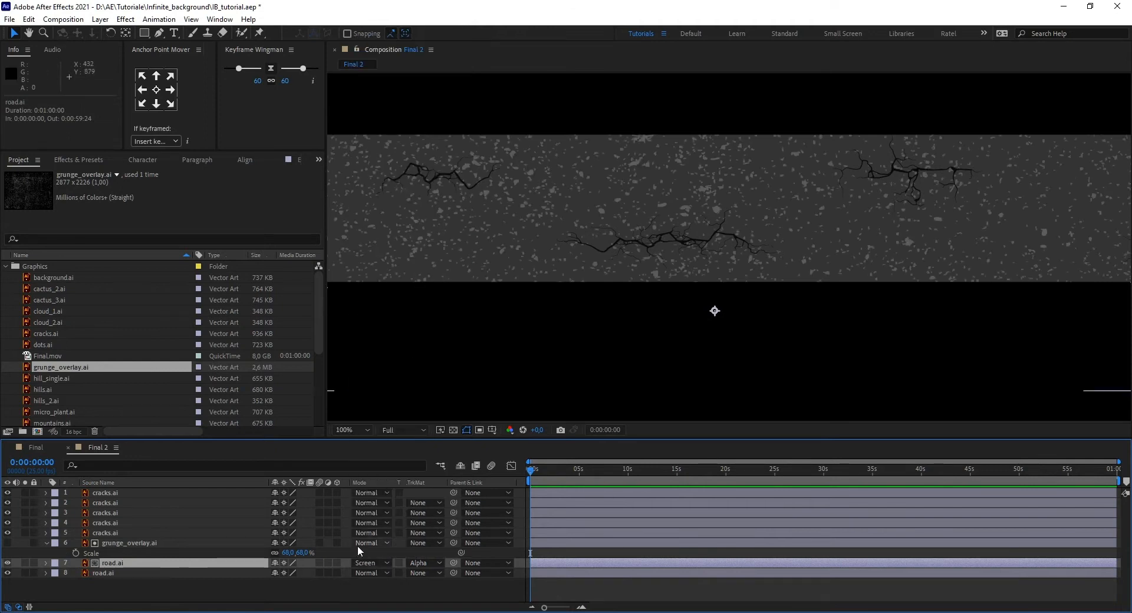
- Set the opacity of the matted road.ai copy to 20%
key("t")
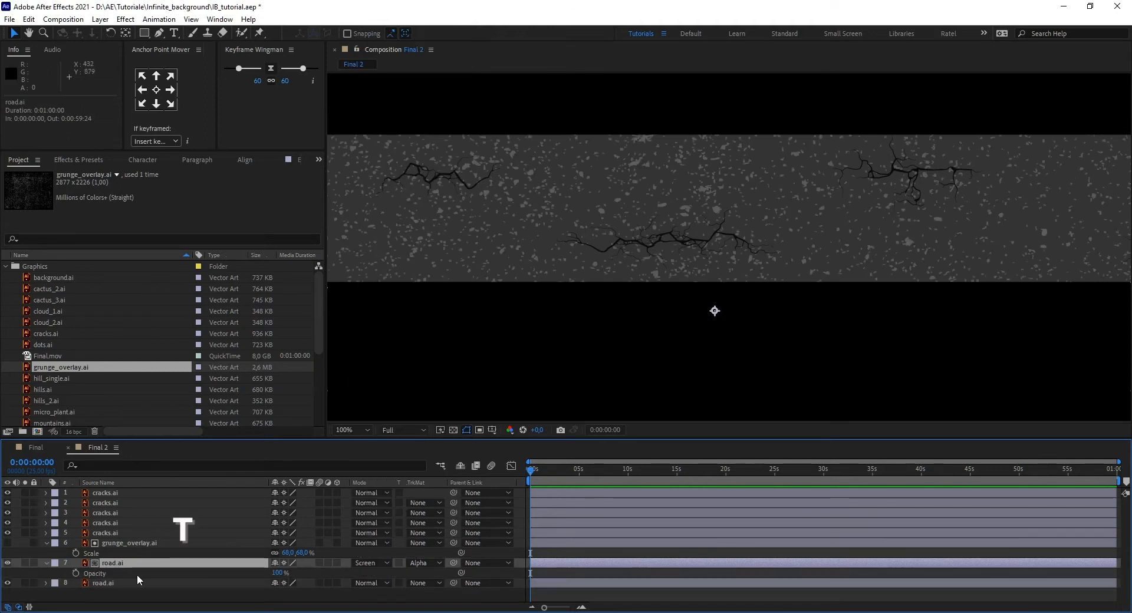
left_click(276, 574)
type("0")
key("Return")
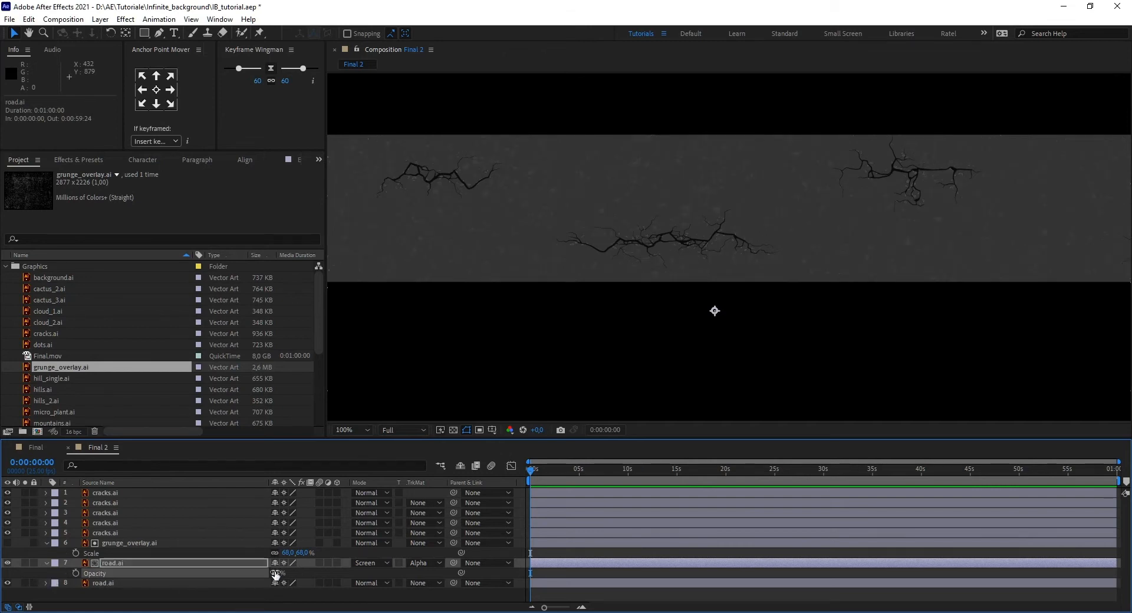
- Pre-compose all cracks, grunge overlay and road layers in Final 2 into a composition named "Road Layer"
scroll(938, 326, "down", 2)
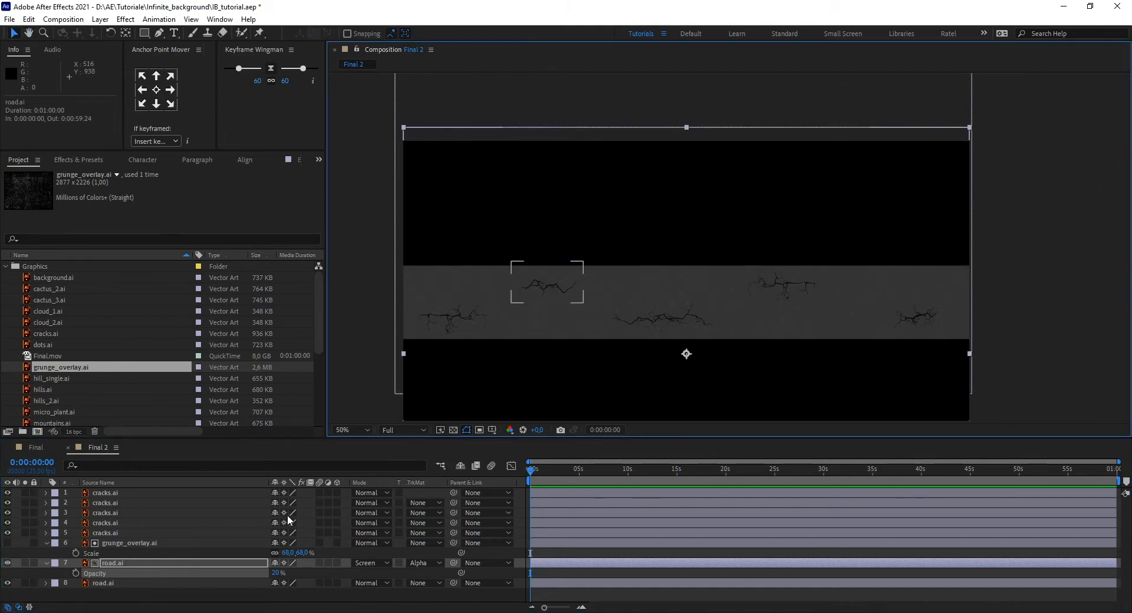
left_click(161, 493)
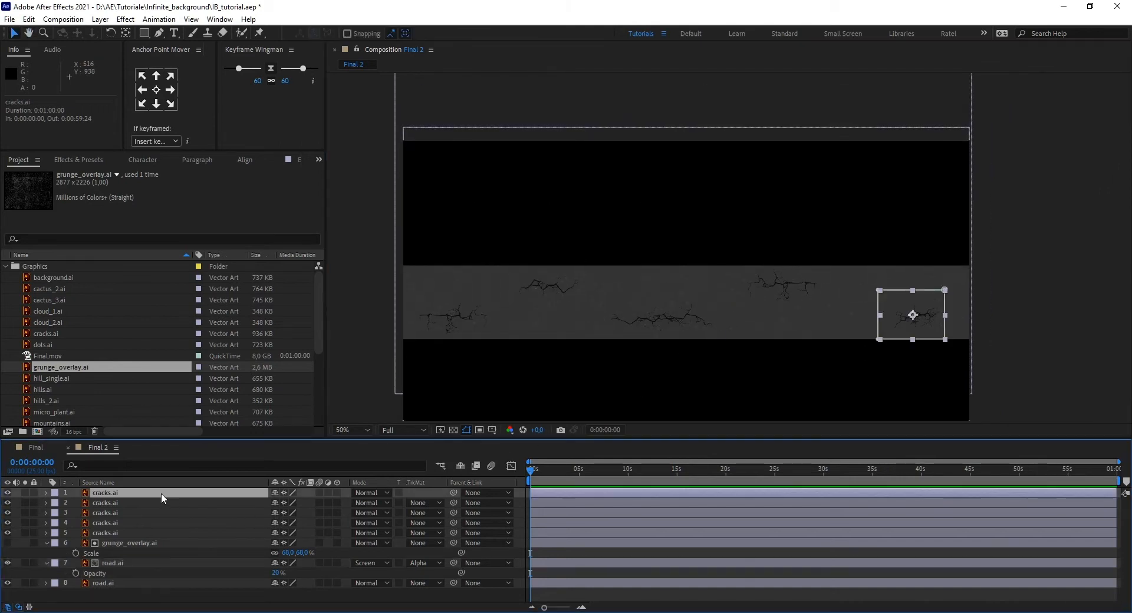
left_click(157, 581, "shift")
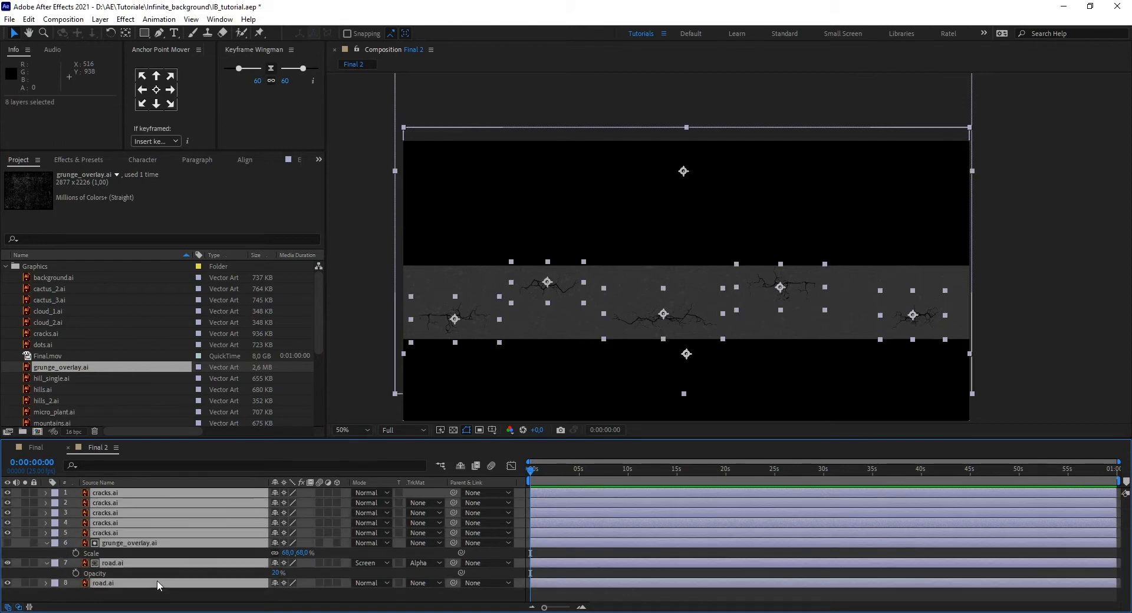
right_click(134, 529)
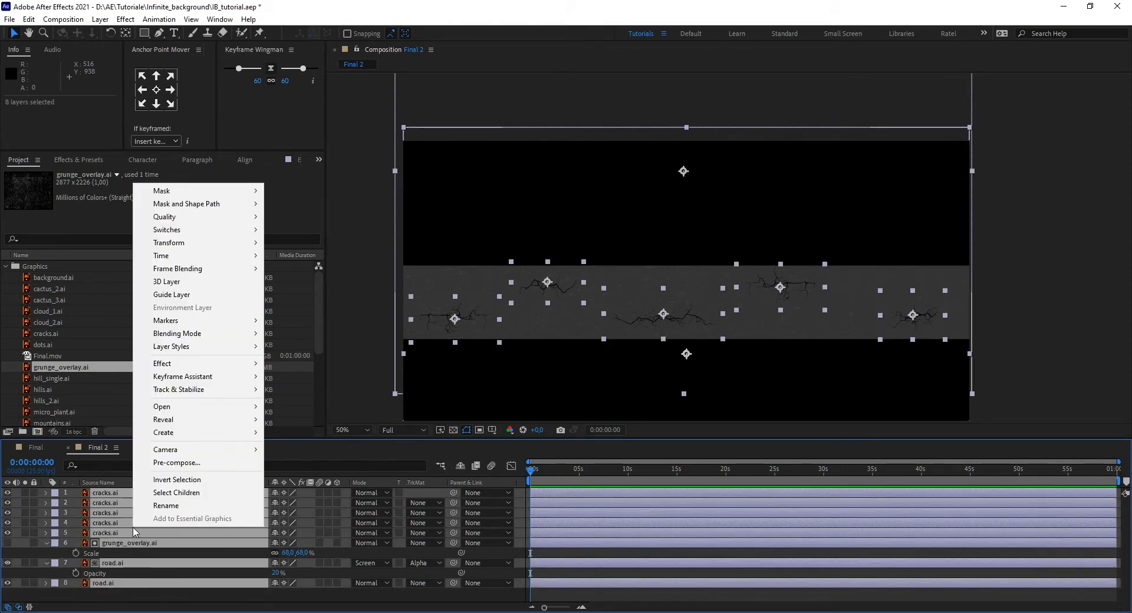
left_click(176, 462)
left_click(573, 235)
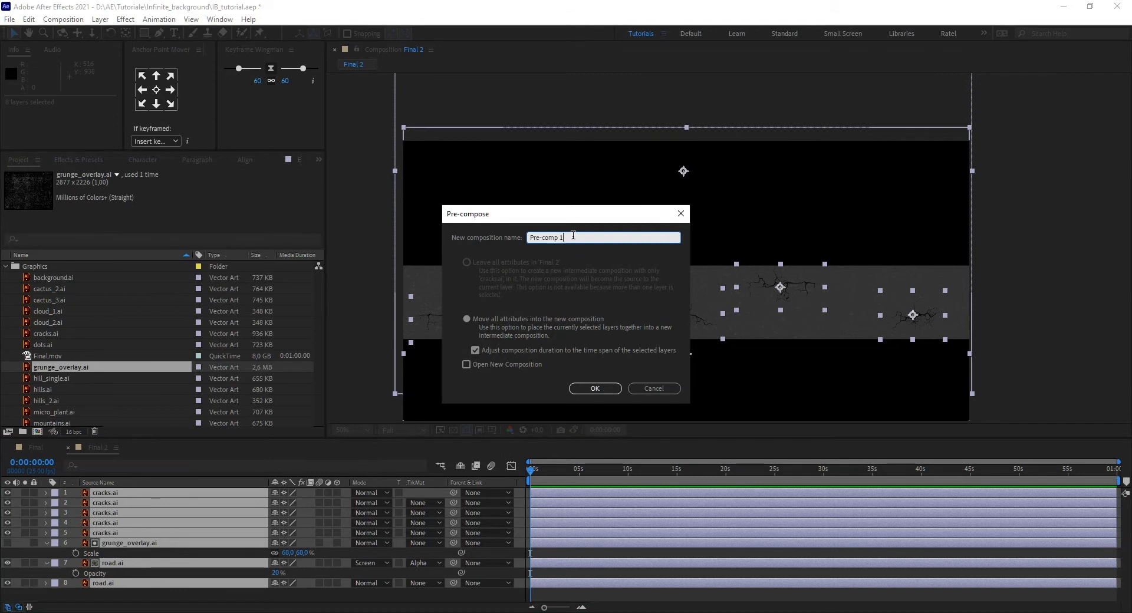
left_click_drag(560, 237, 474, 238)
type("Road Layer")
left_click(595, 387)
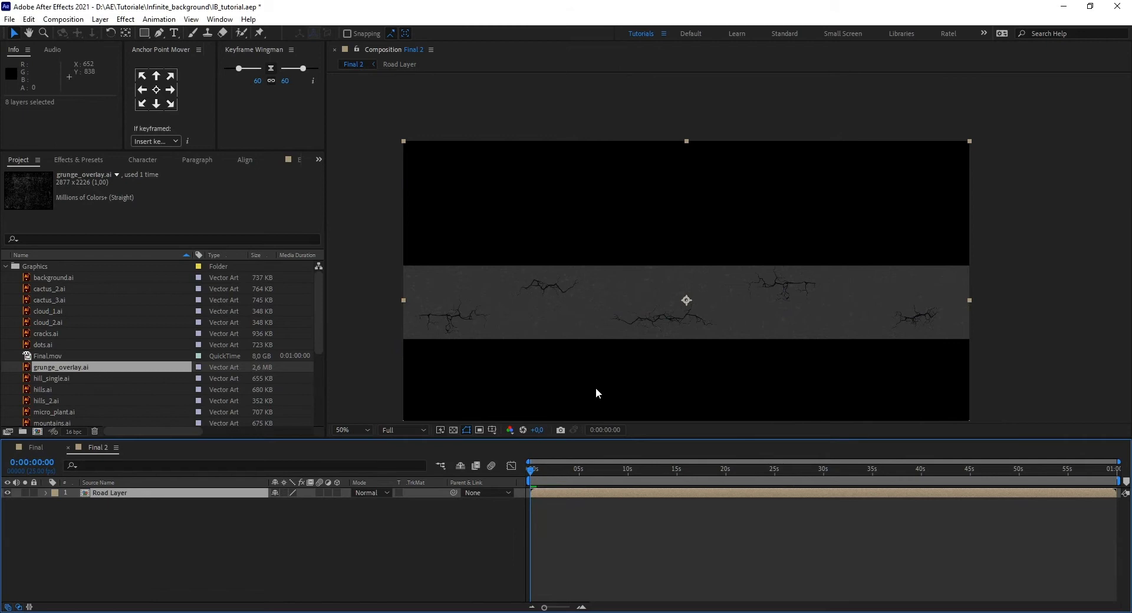
- Inside the Road Layer composition, pre-compose all the layers into a nested composition named "Road Frame"
double_click(109, 494)
left_click(109, 493)
left_click(100, 564, "shift")
right_click(114, 505)
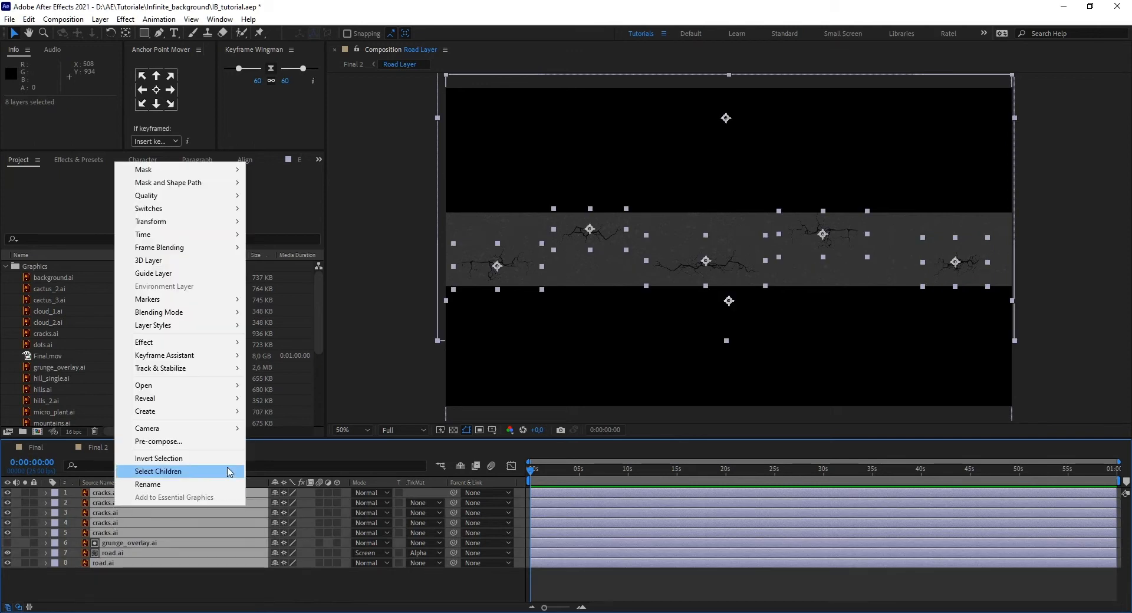
left_click(188, 437)
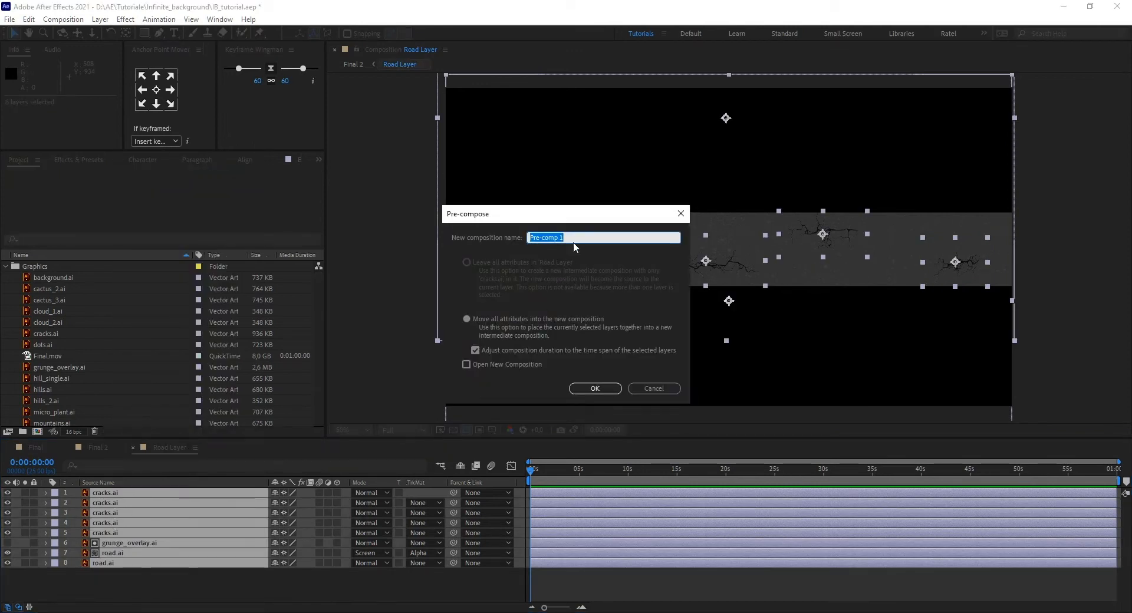
type("Road Frame")
left_click(599, 388)
- Unlink the Road Frame layer's scale proportions and set its vertical scale to 50%
left_click(159, 495)
key("s")
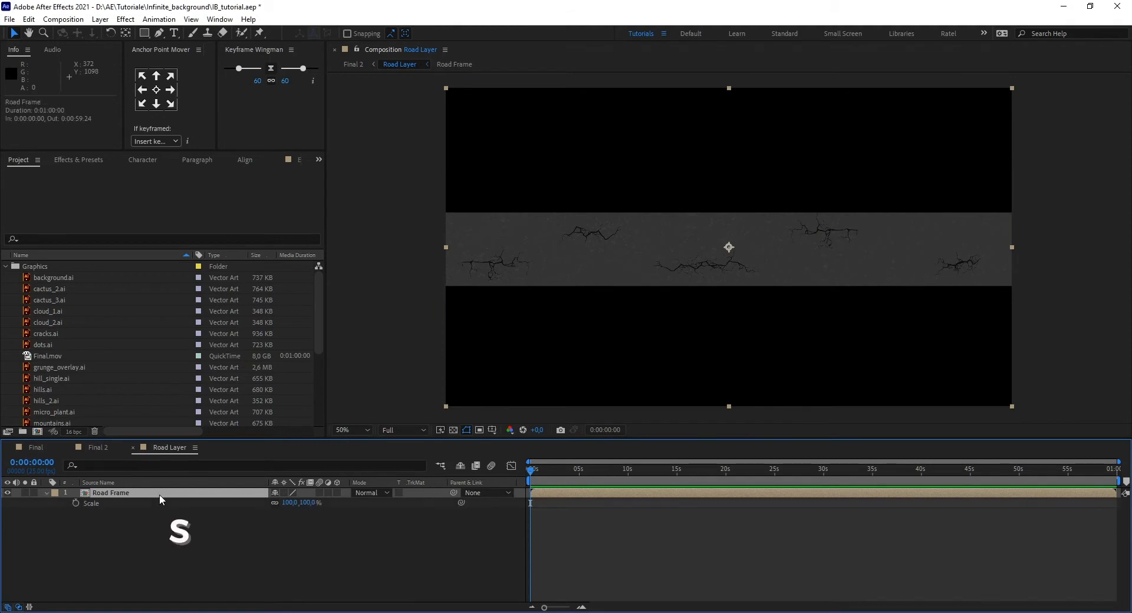
left_click(275, 502)
type("50")
key("Return")
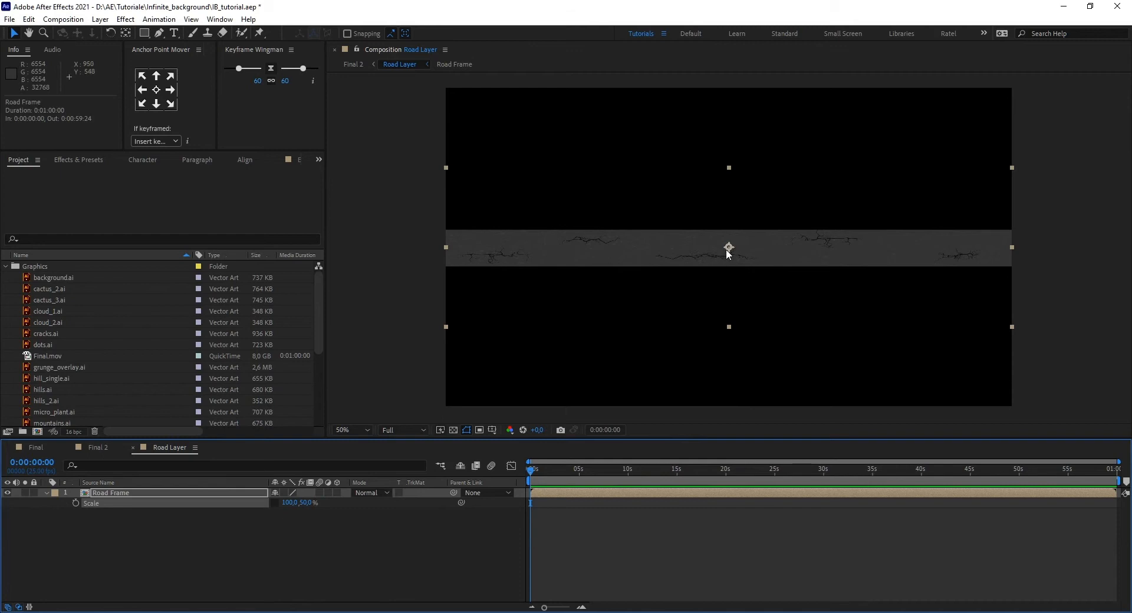
- Move the Road Frame layer straight down to position (960, 1014) so the road sits on the frame's bottom edge, and deselect it
left_click_drag(726, 250, 722, 387)
key("Down")
key("Up")
key("Up")
key("Up")
key("Down")
key("Down")
key("Down")
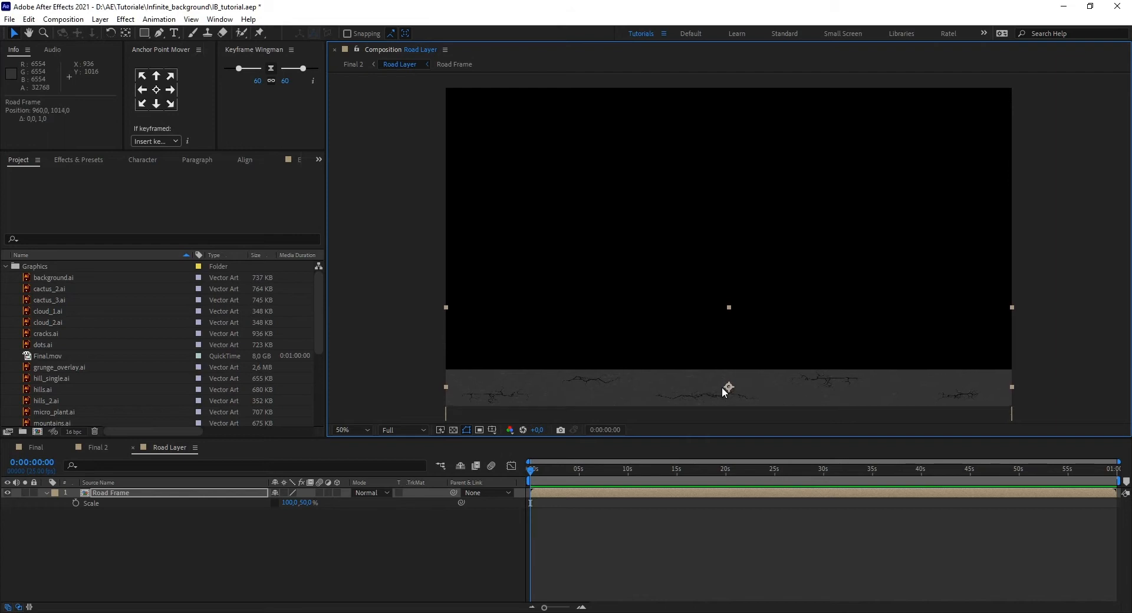
left_click(178, 541)
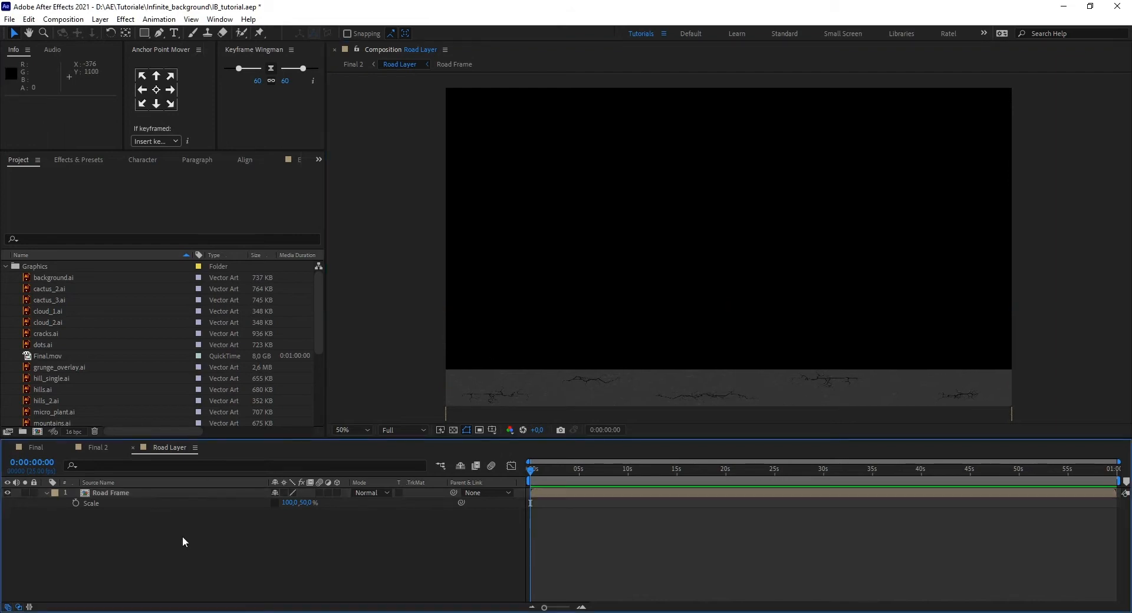
- Set the width of the Road Layer composition to 9600 px in its composition settings
scroll(628, 323, "down", 1)
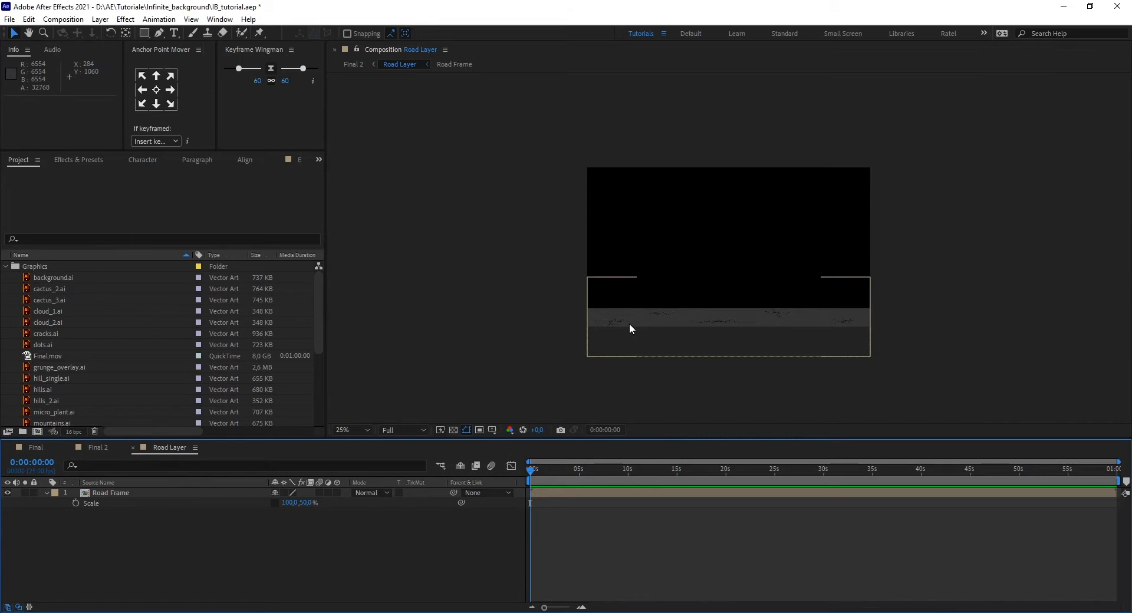
scroll(705, 337, "up", 1)
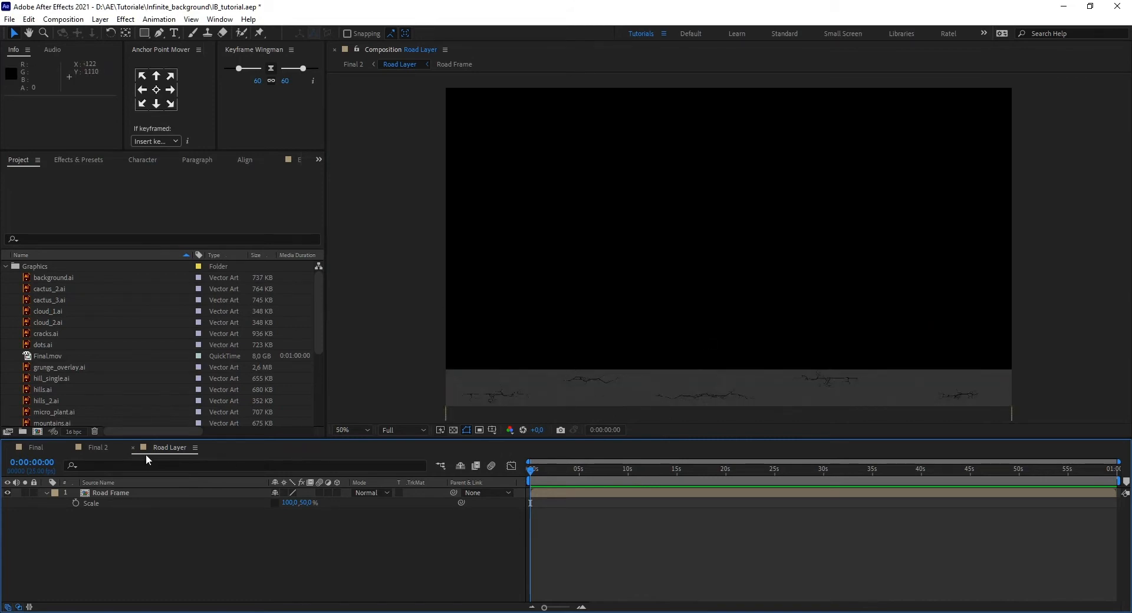
right_click(160, 447)
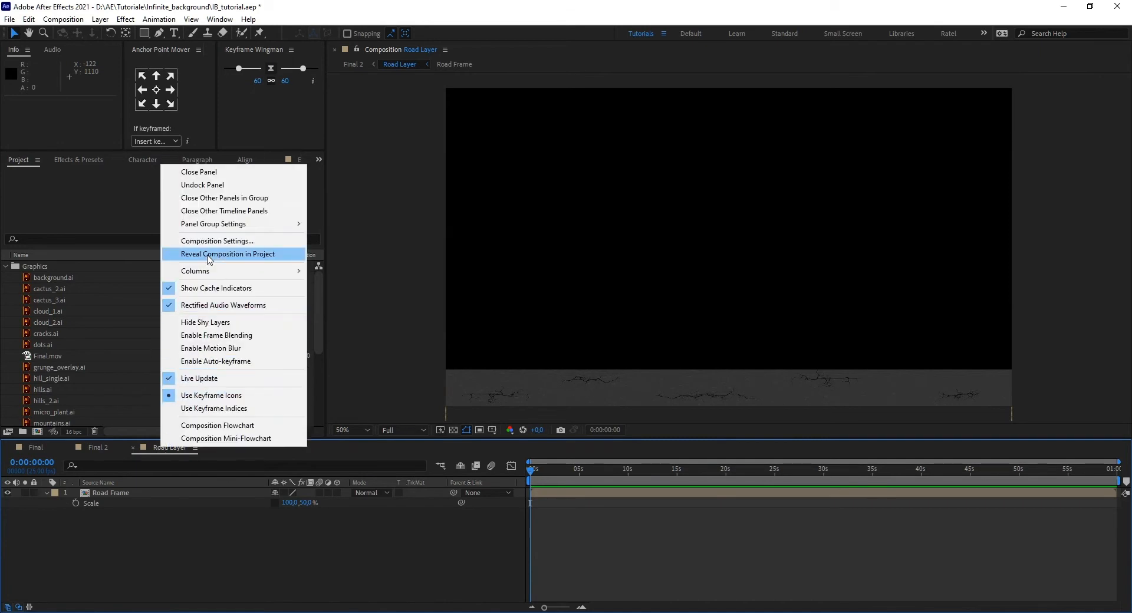
left_click(162, 566)
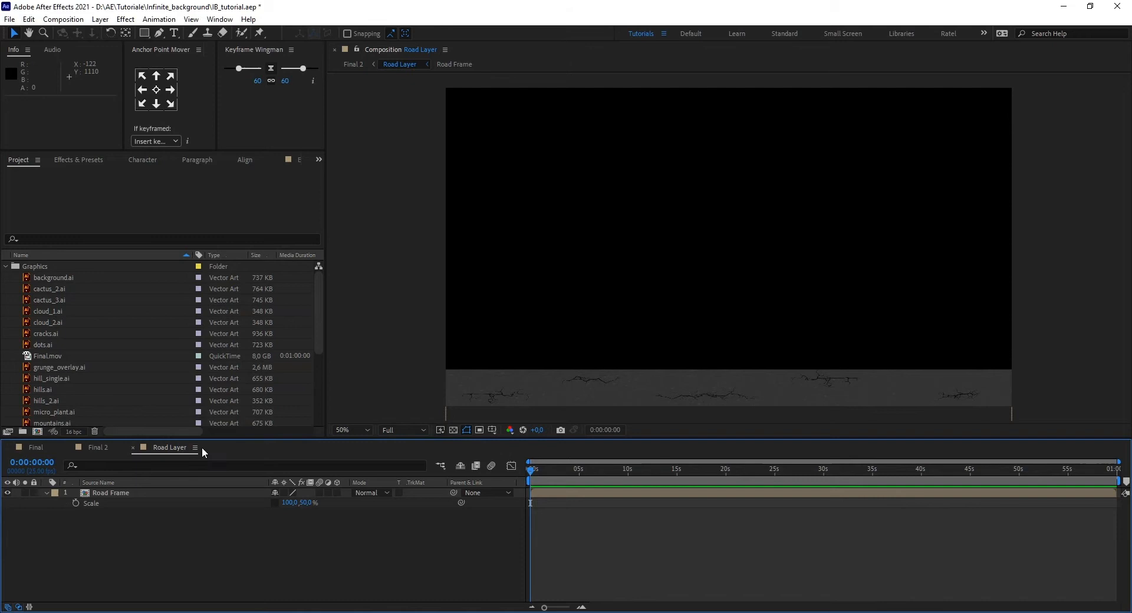
right_click(181, 447)
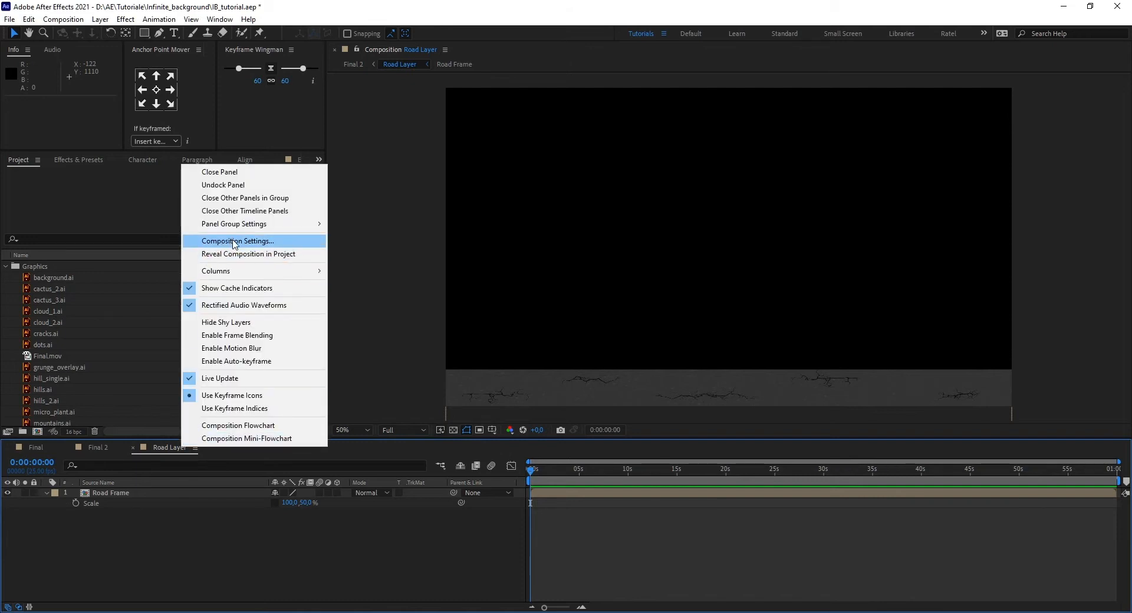
left_click(233, 241)
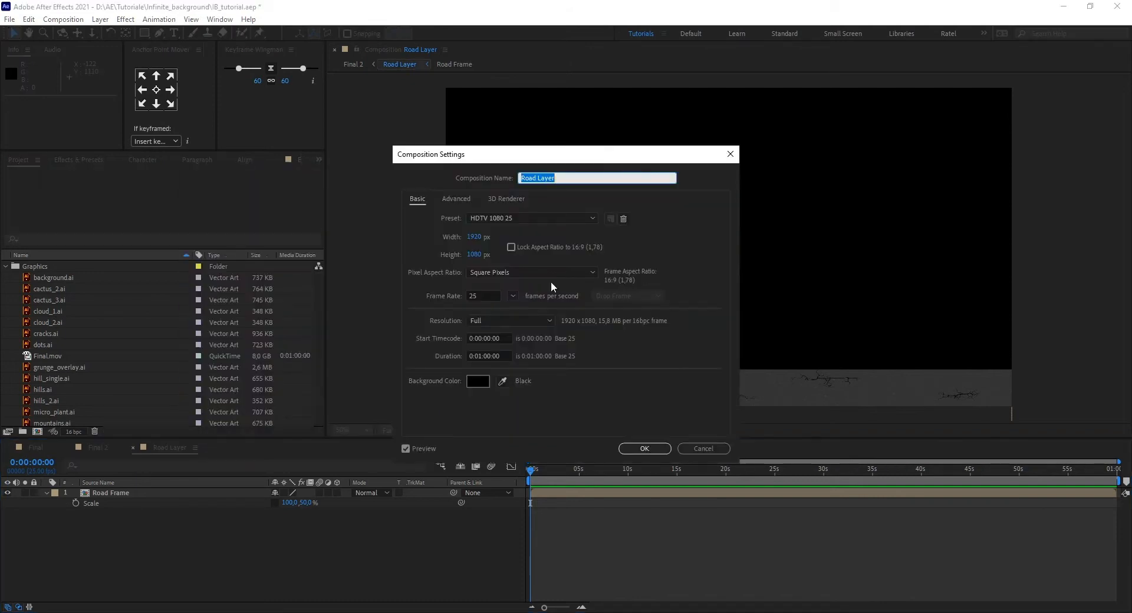
left_click(474, 237)
type("9600")
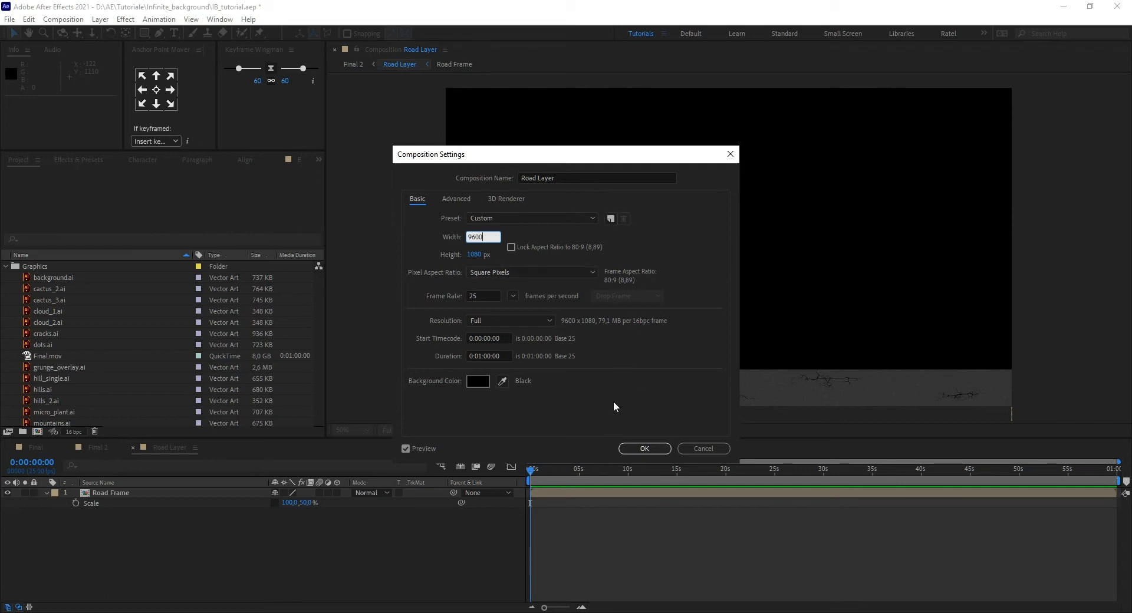
left_click(643, 449)
- Duplicate the Road Frame layer four times to get five copies in the widened composition
scroll(667, 311, "down", 4)
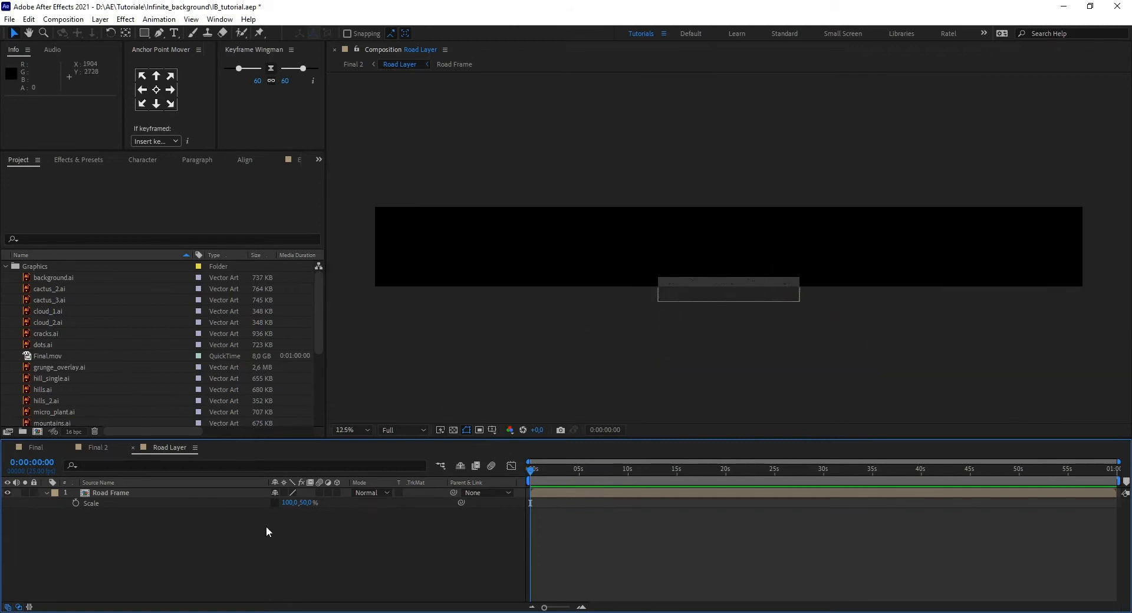
left_click(125, 492)
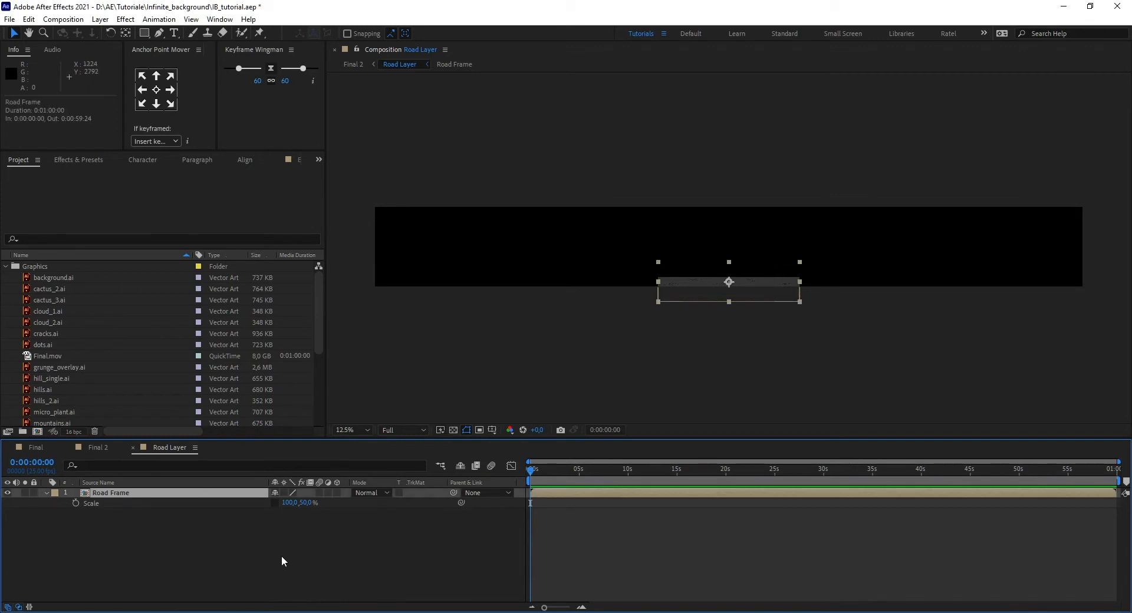
key("ctrl+d")
key("ctrl+d")
key("ctrl+d")
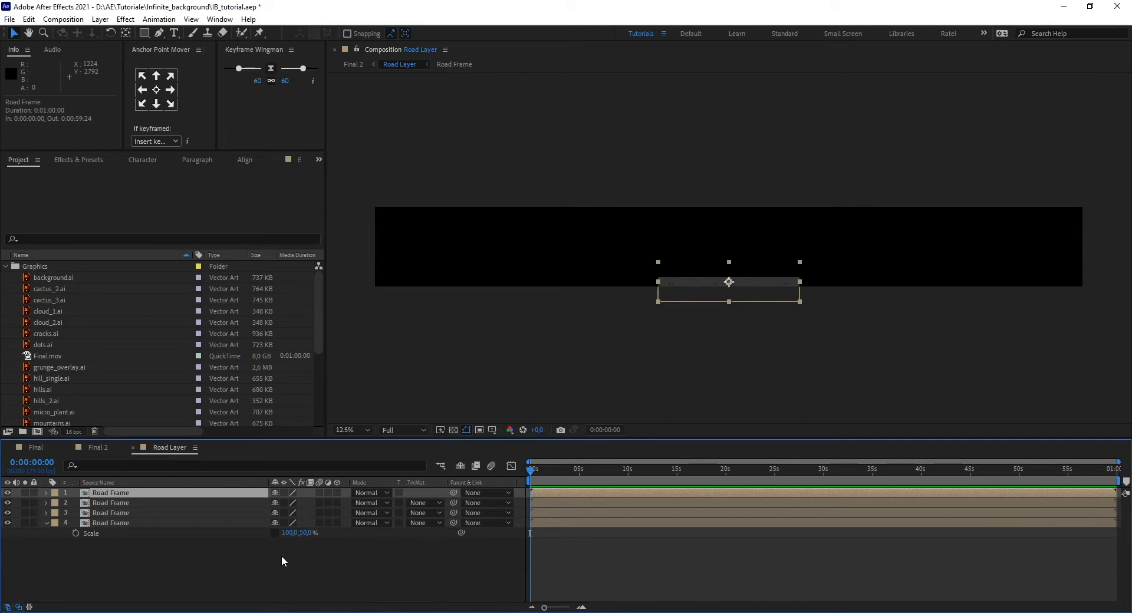
key("ctrl+d")
- Move the fourth Road Frame layer's anchor point to its left edge and set its X position to 0
left_click(140, 523)
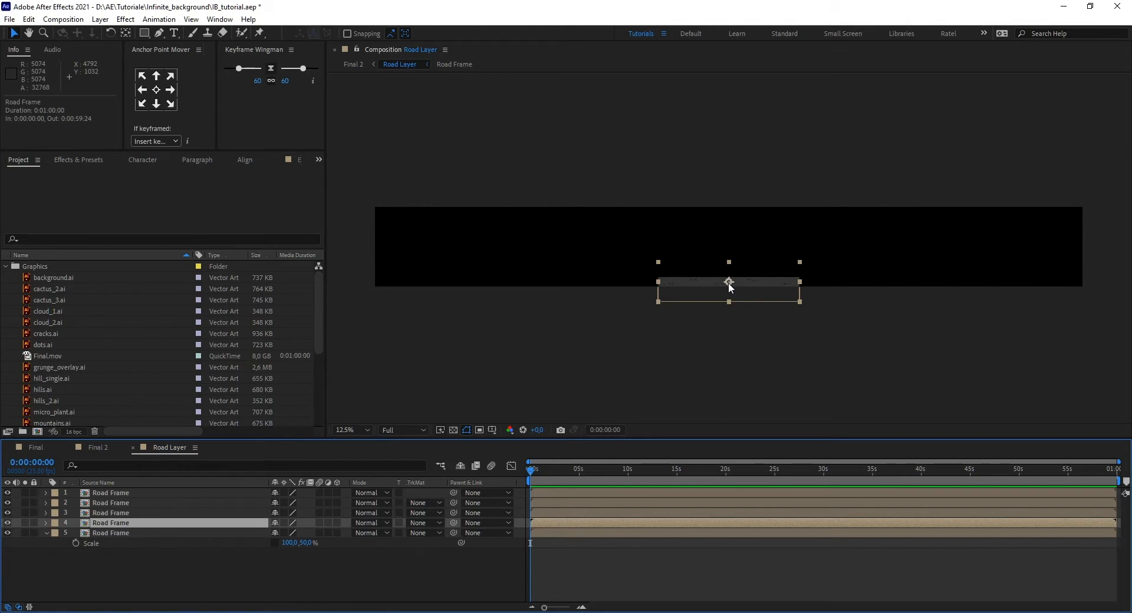
left_click(145, 92)
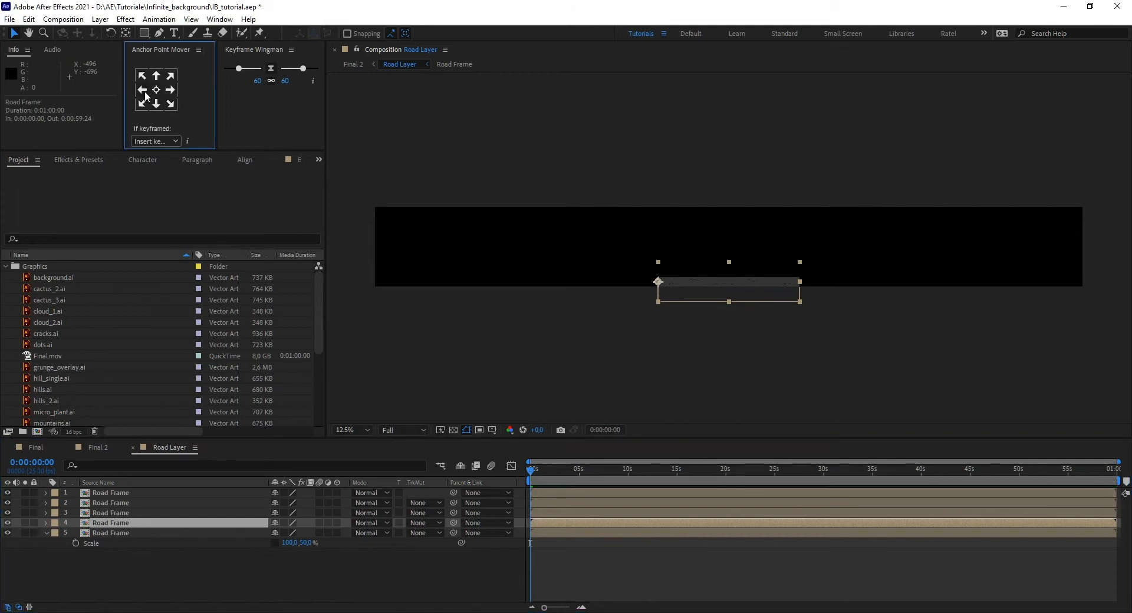
left_click(108, 526)
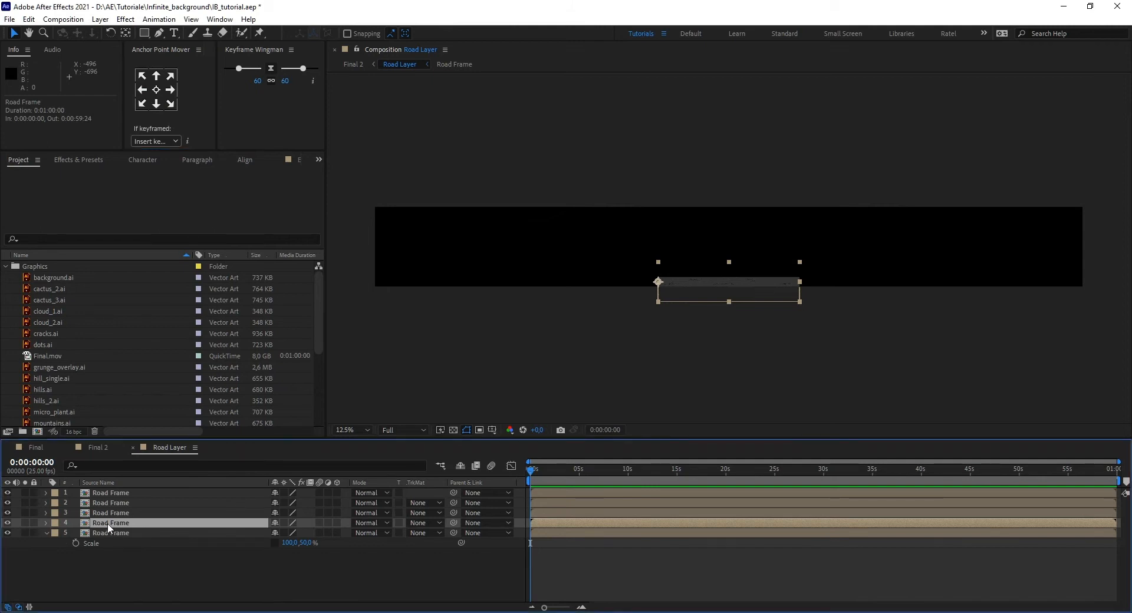
key("p")
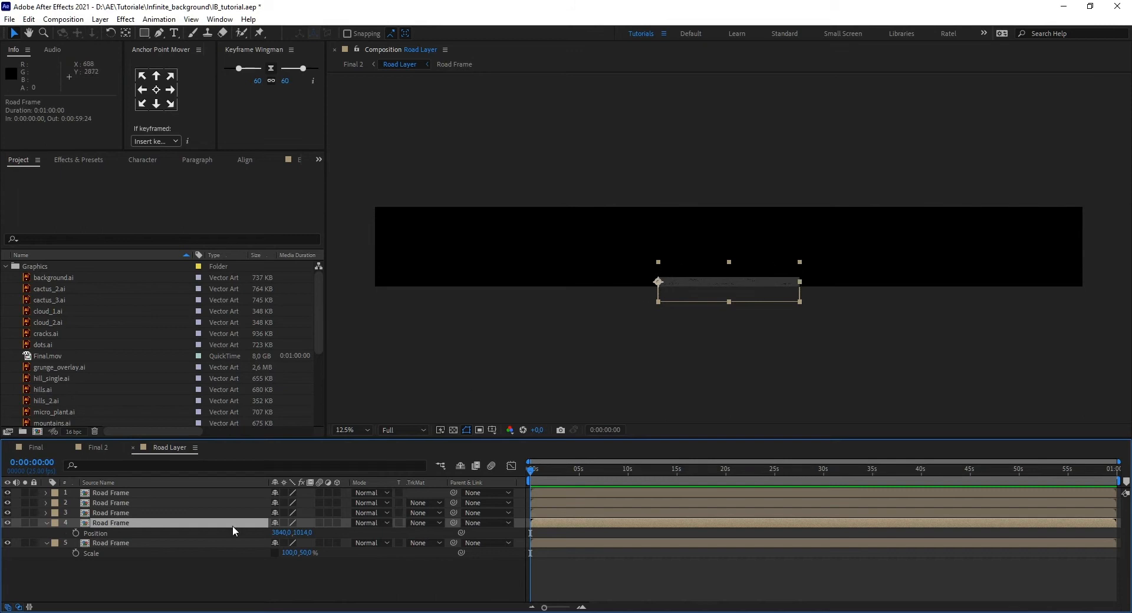
left_click(275, 532)
type("0")
key("Return")
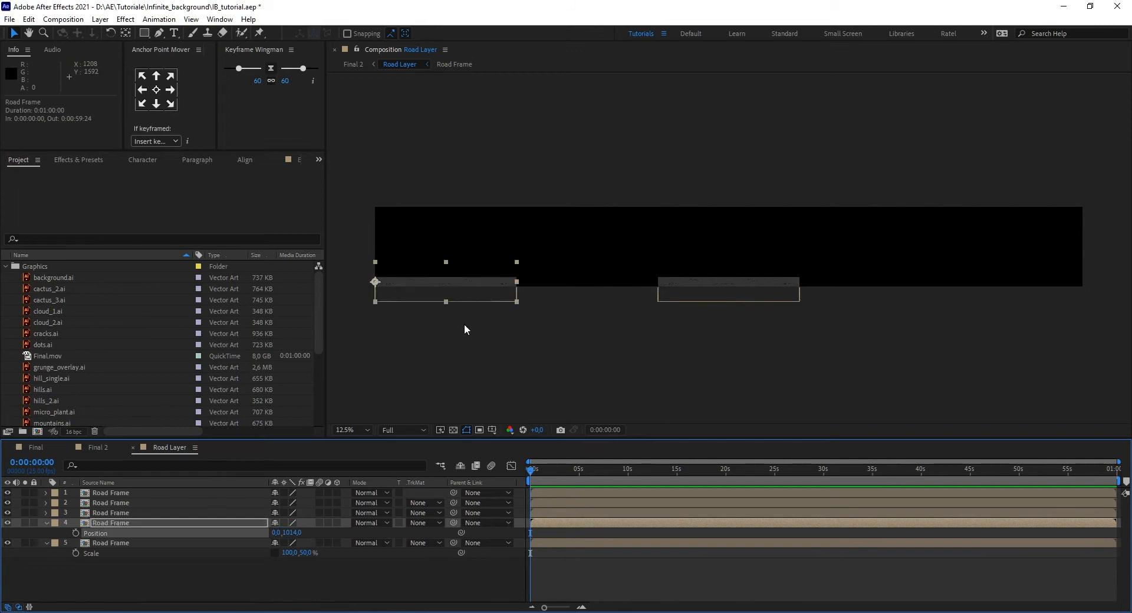
- Move the fourth Road Frame layer's anchor point to its right edge
scroll(464, 324, "up", 1)
left_click_drag(517, 320, 859, 181)
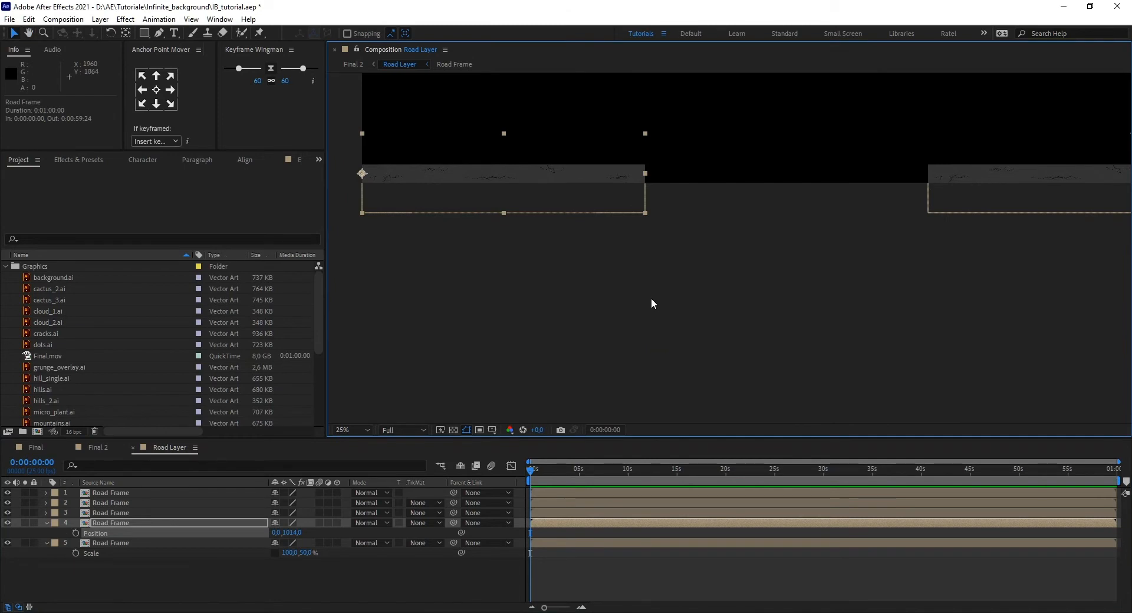
scroll(650, 299, "down", 1)
left_click_drag(649, 298, 728, 299)
scroll(599, 321, "up", 1)
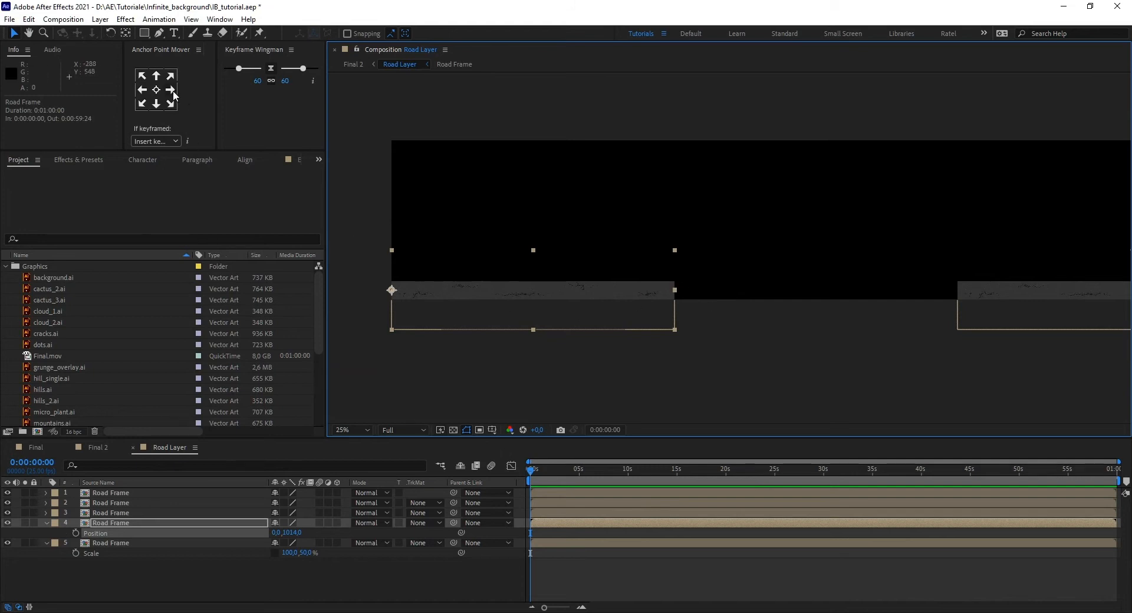
left_click(113, 521)
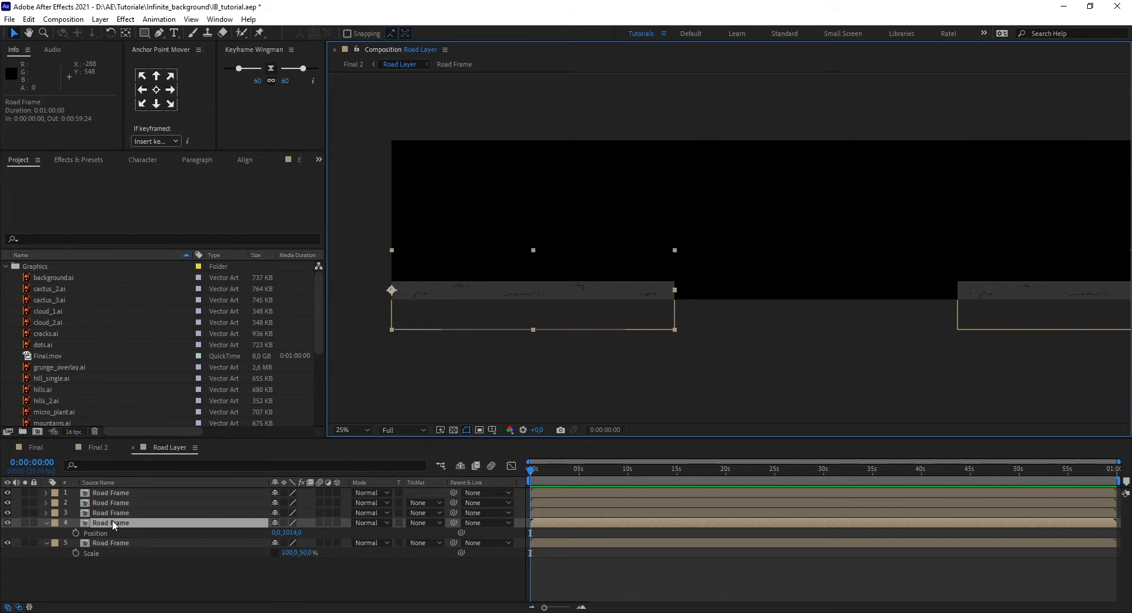
left_click(170, 89)
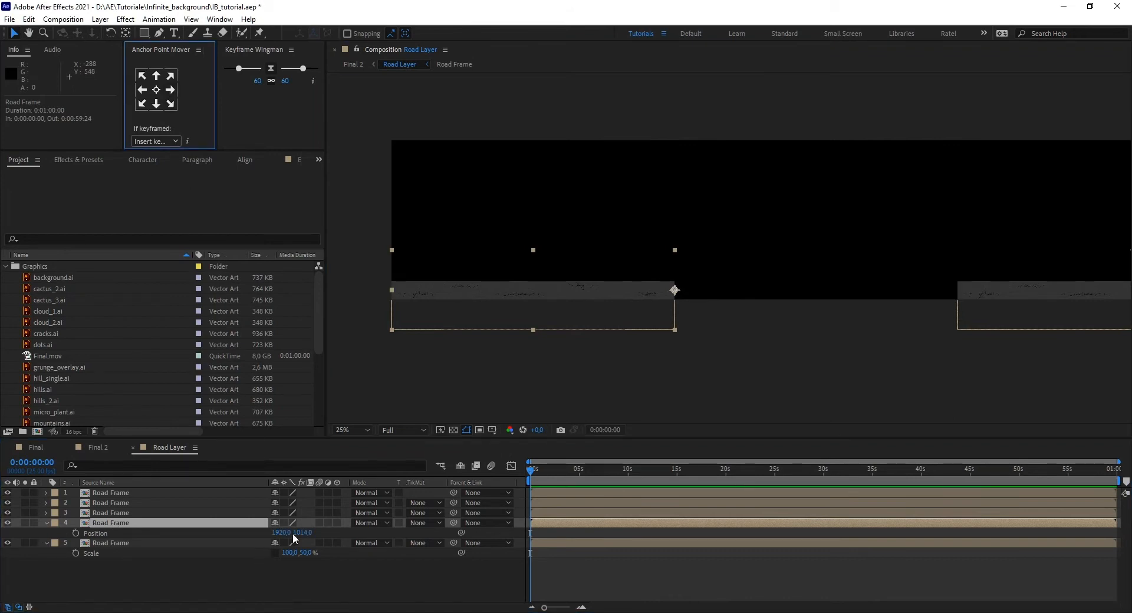
- Move the third Road Frame layer's anchor point to its left edge and set its X position to 1920
left_click(168, 517)
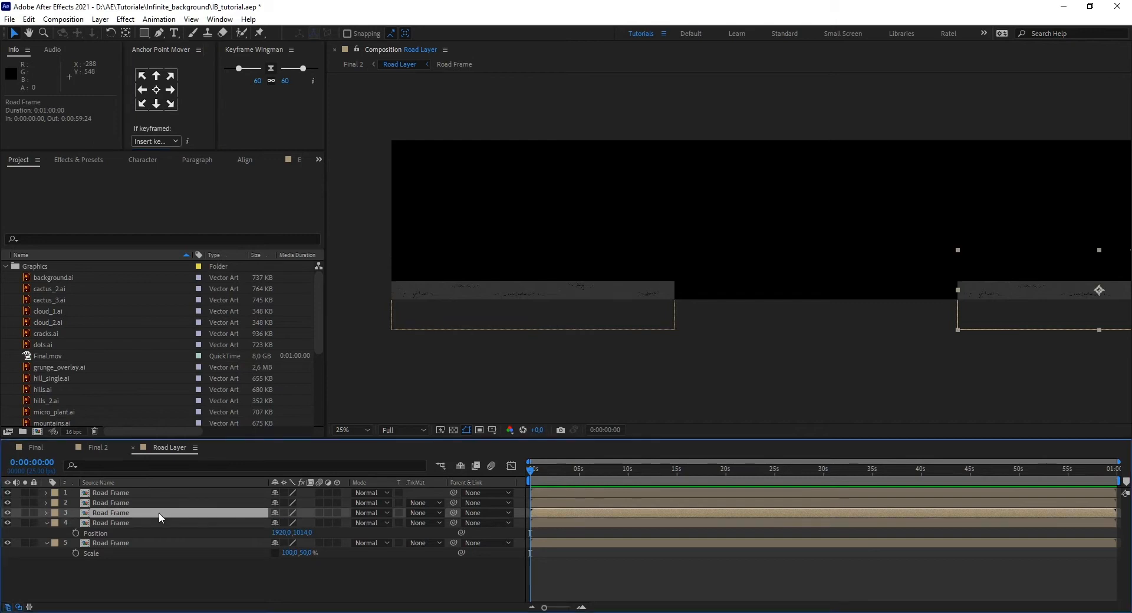
left_click(145, 94)
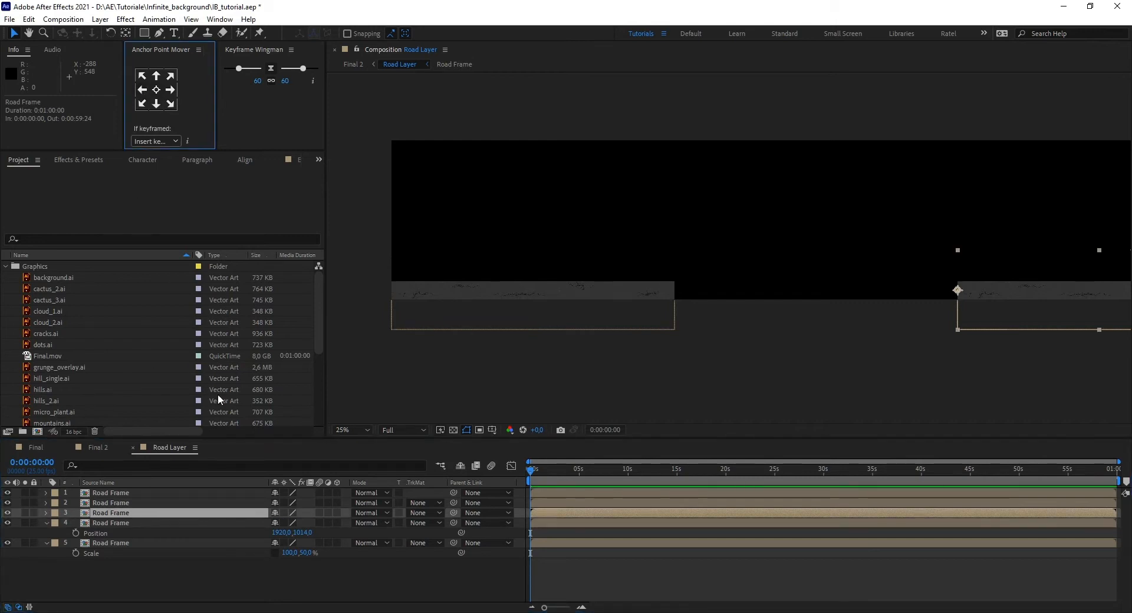
key("p")
left_click(286, 522)
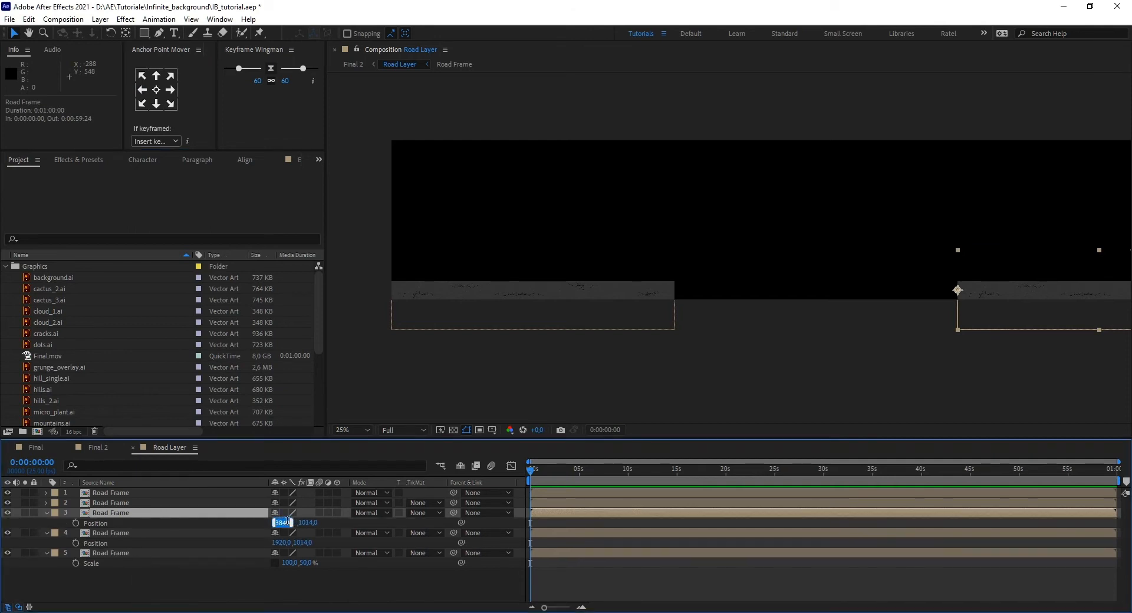
type("1920")
key("Return")
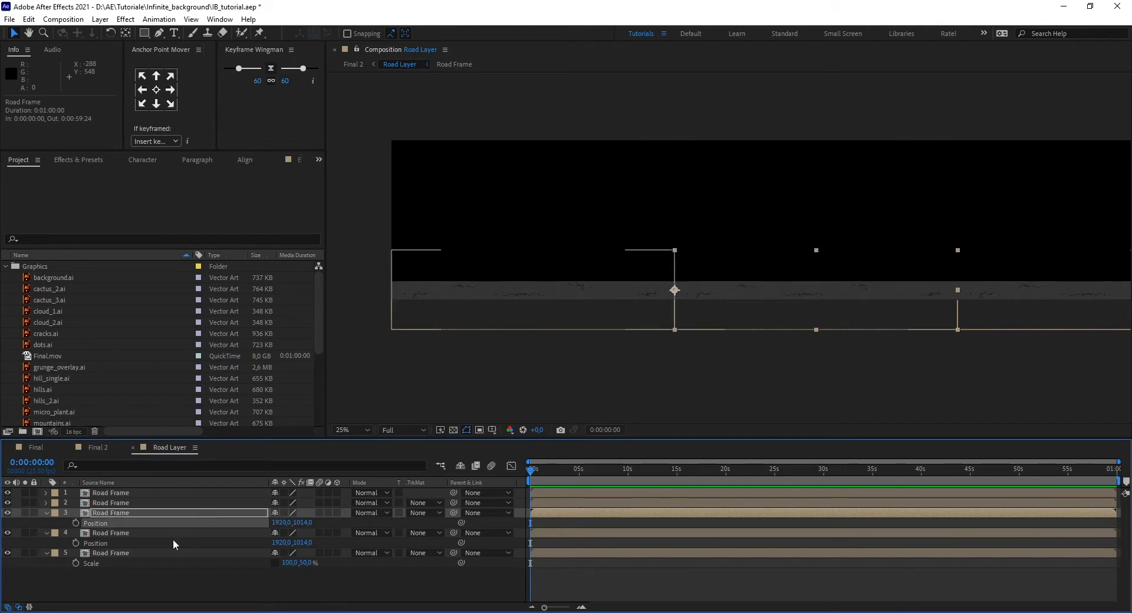
- Move the fifth Road Frame layer's anchor point to its right edge and open its X position for editing
left_click(153, 550)
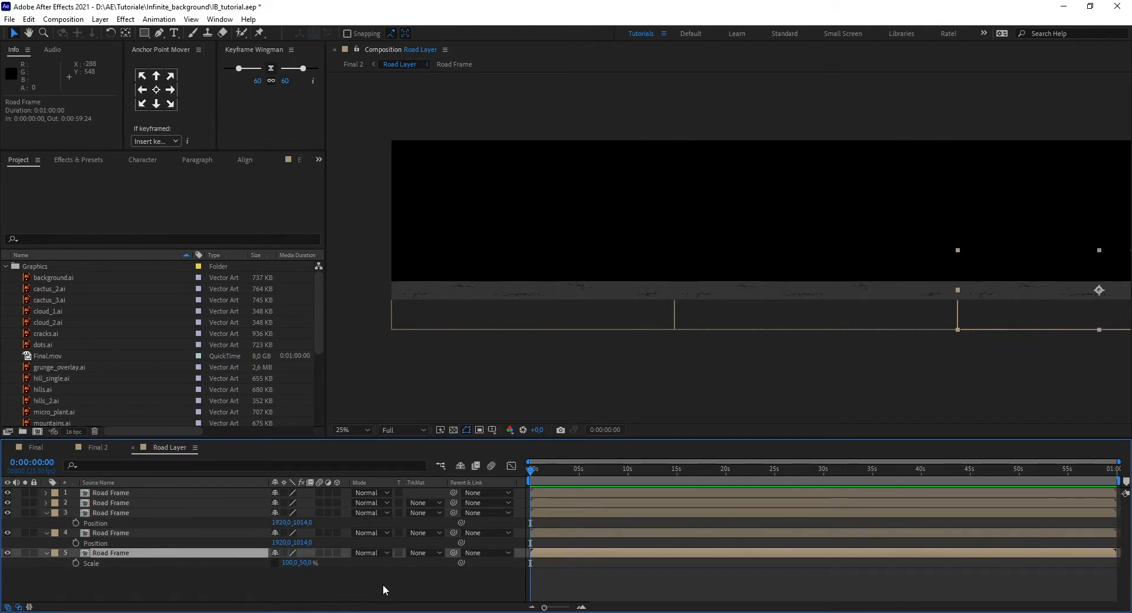
left_click_drag(946, 303, 541, 308)
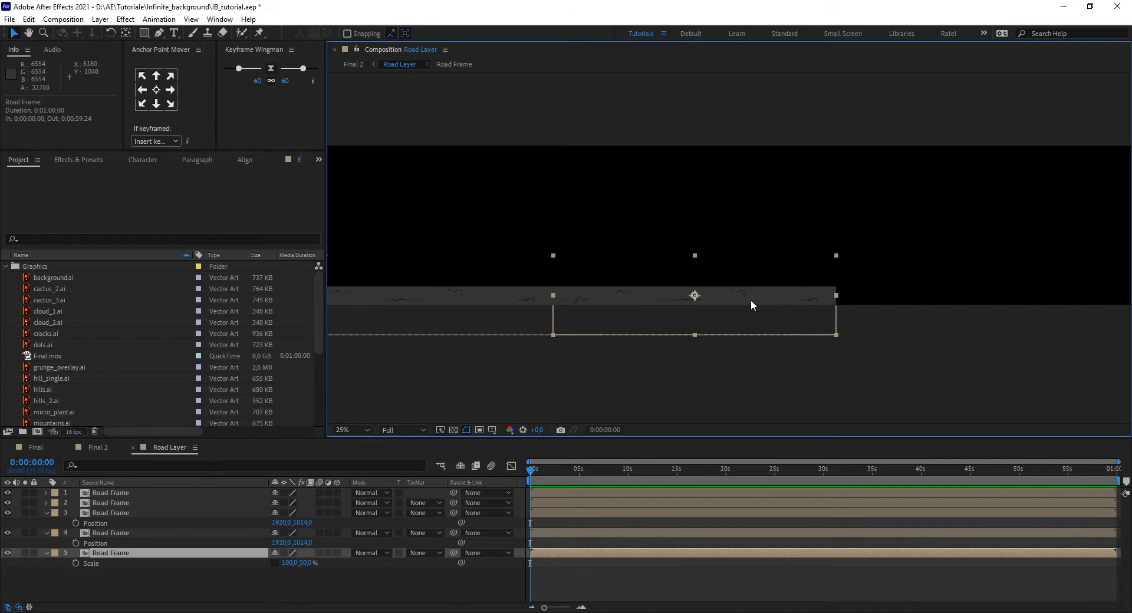
left_click(171, 89)
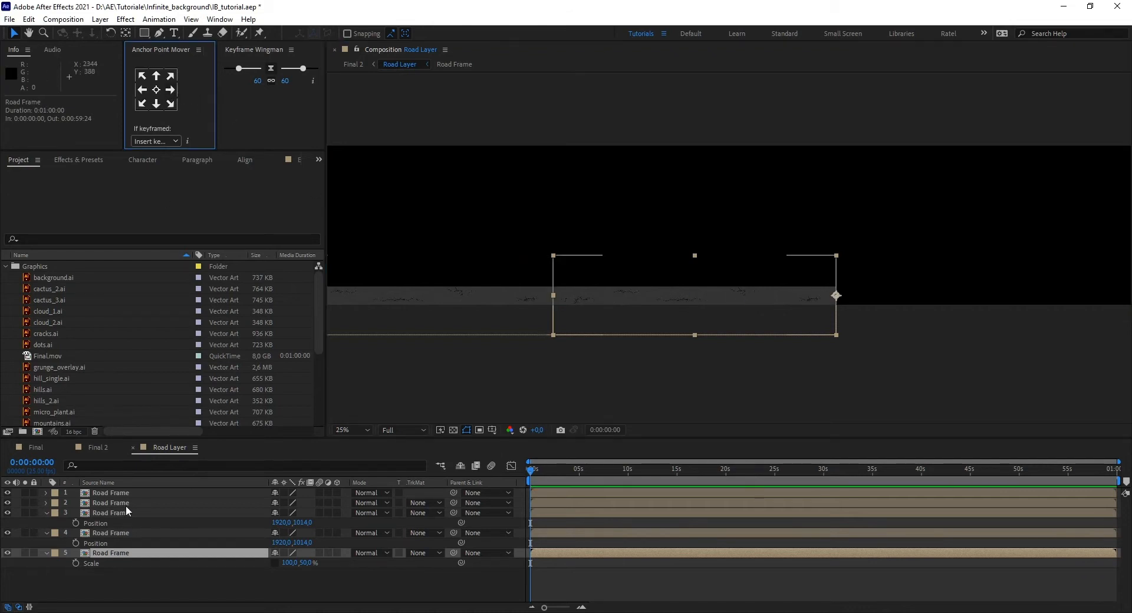
key("p")
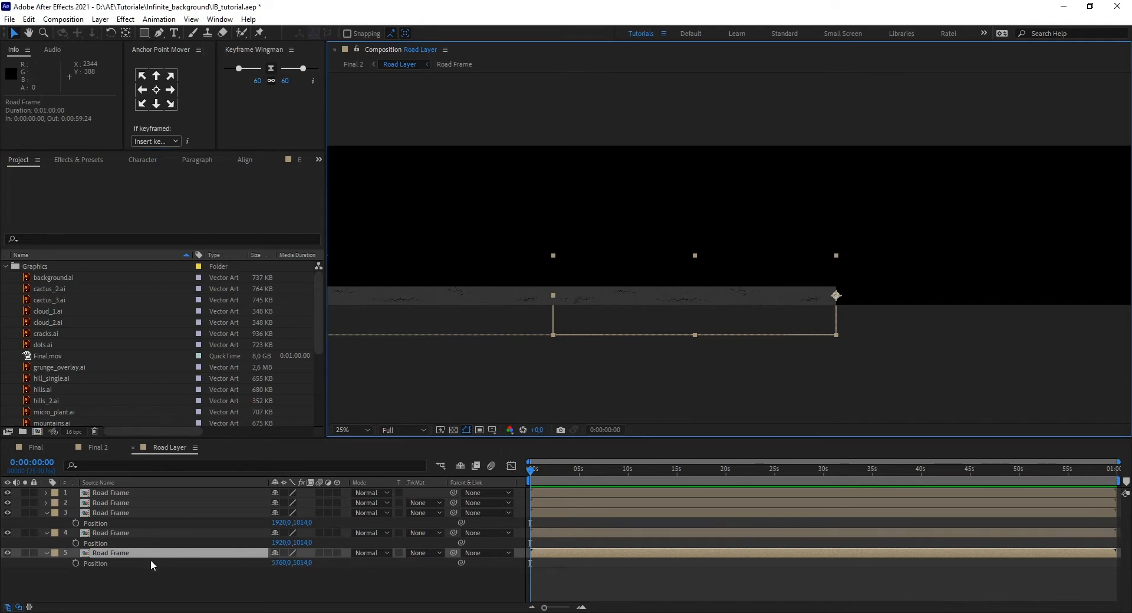
left_click(281, 563)
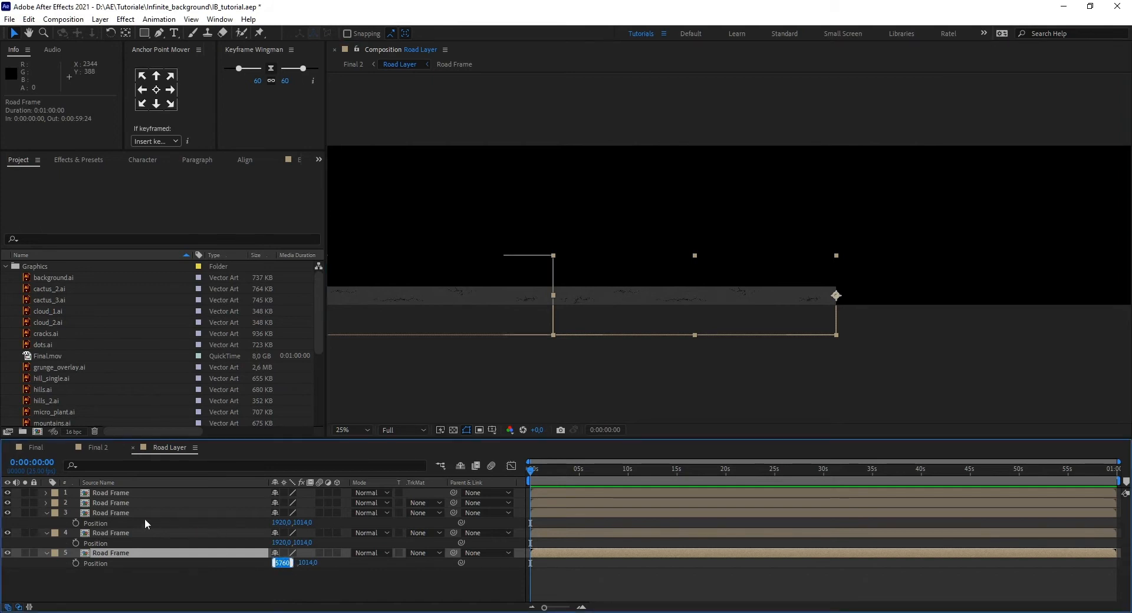
- Move the second Road Frame layer's anchor point to its left edge and set its X position to 5760
left_click(128, 503)
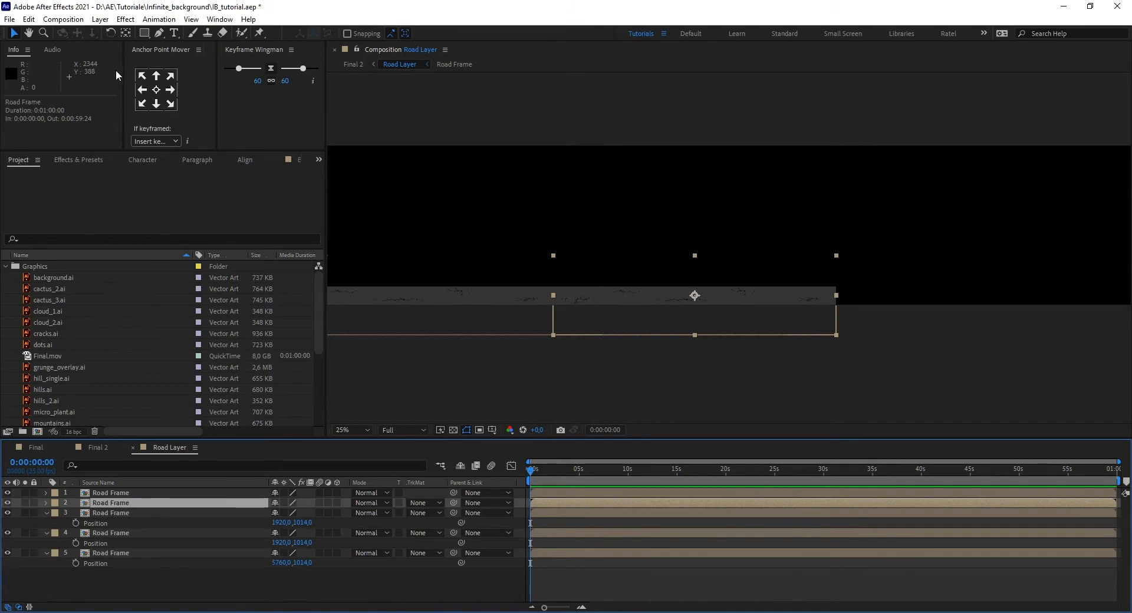
left_click(141, 95)
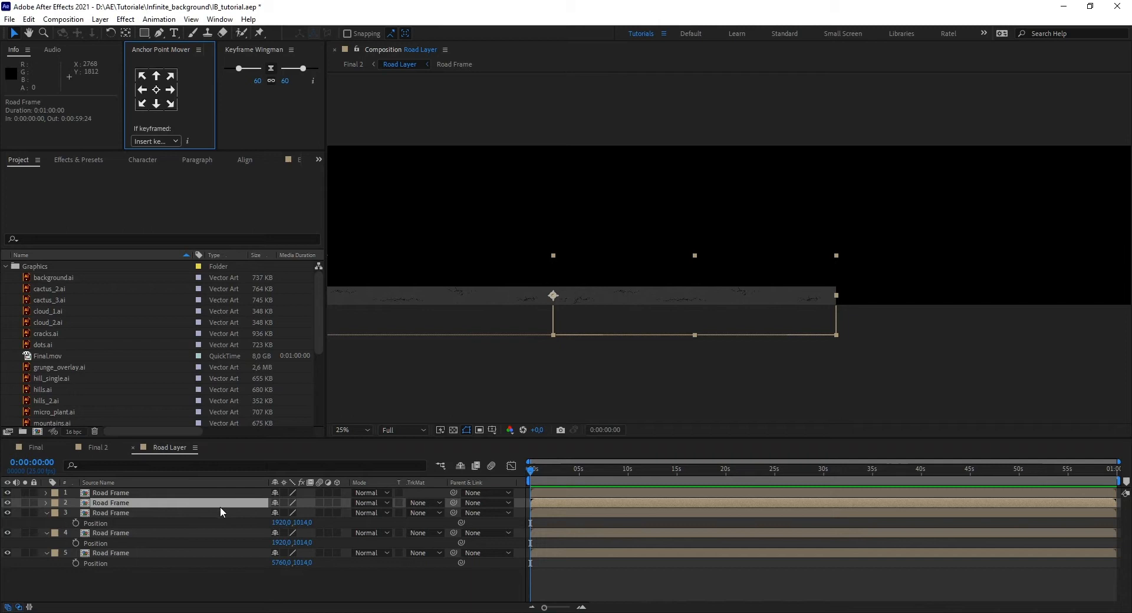
key("p")
left_click(280, 512)
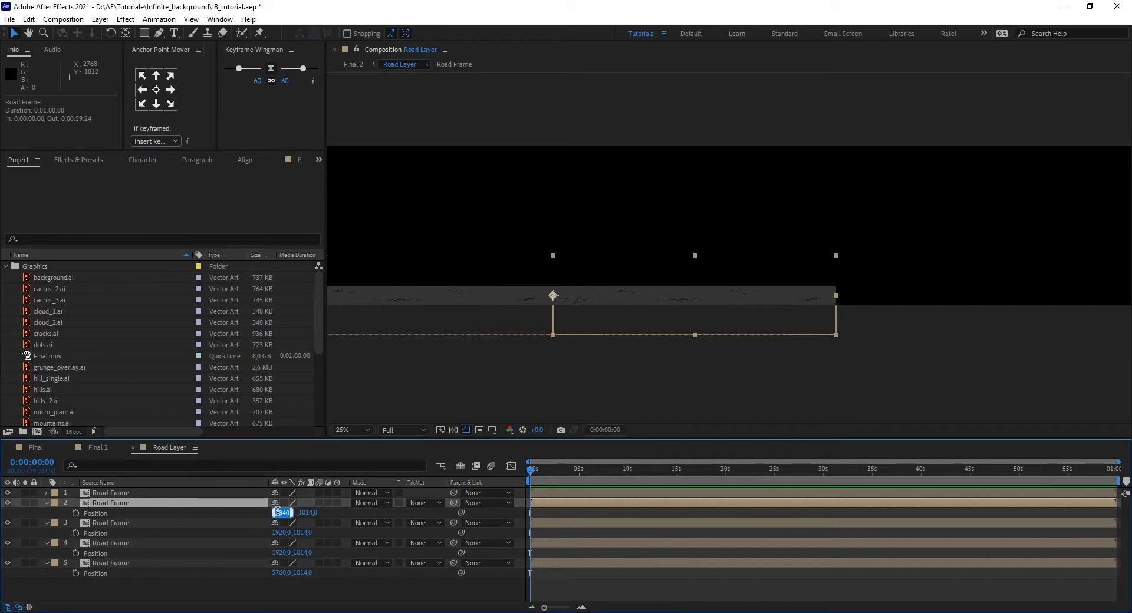
type("5760")
key("Return")
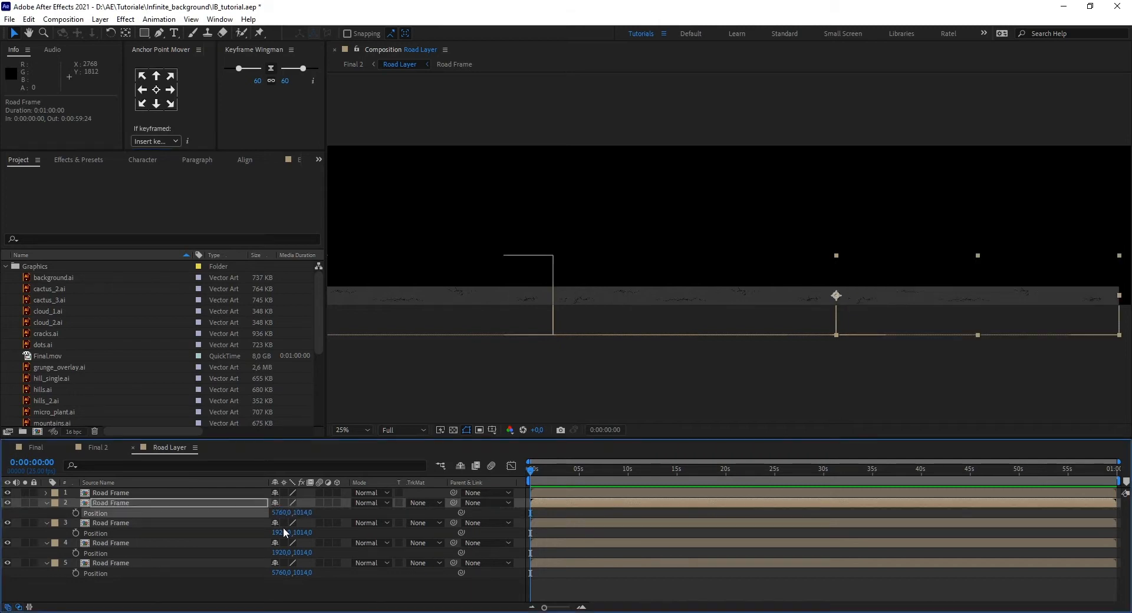
- Move the first Road Frame layer's anchor point to its right edge and set its X position to 9600
left_click(179, 493)
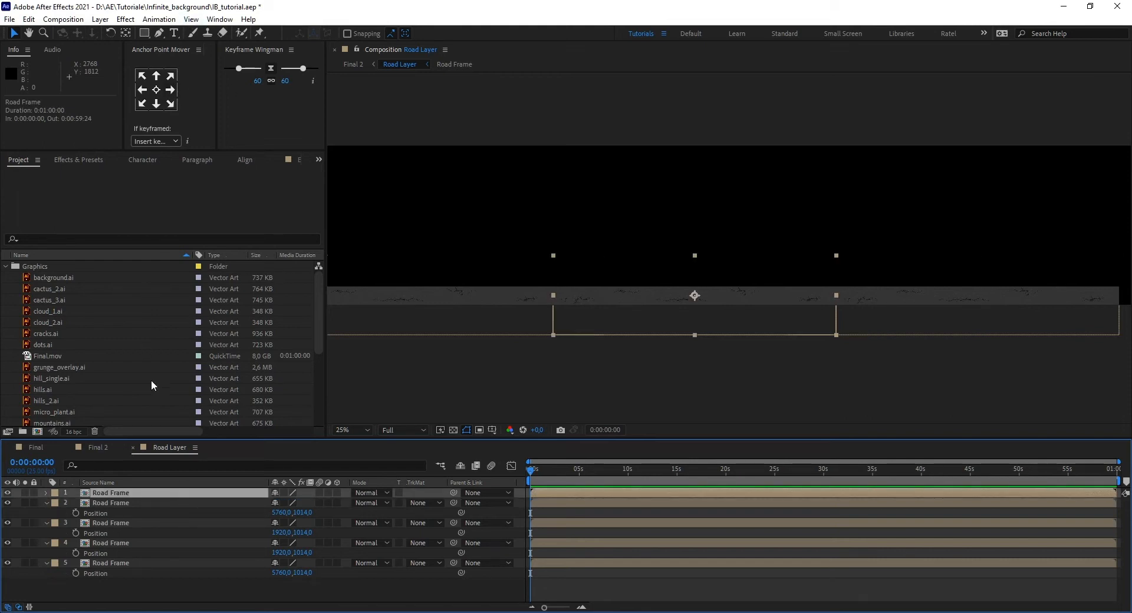
left_click(171, 90)
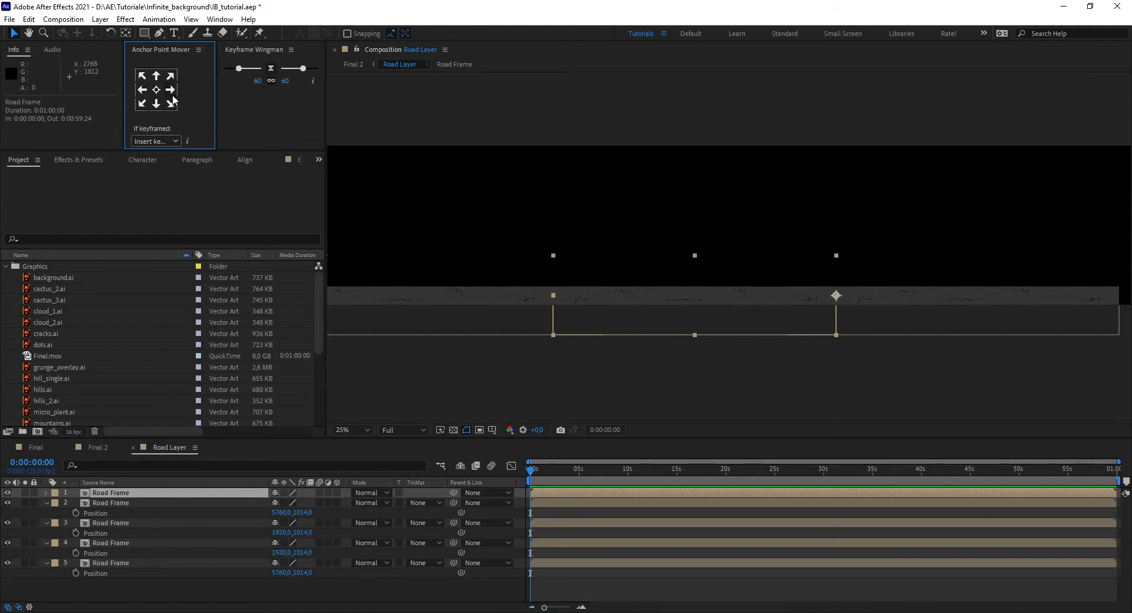
left_click(216, 494)
key("p")
left_click(274, 503)
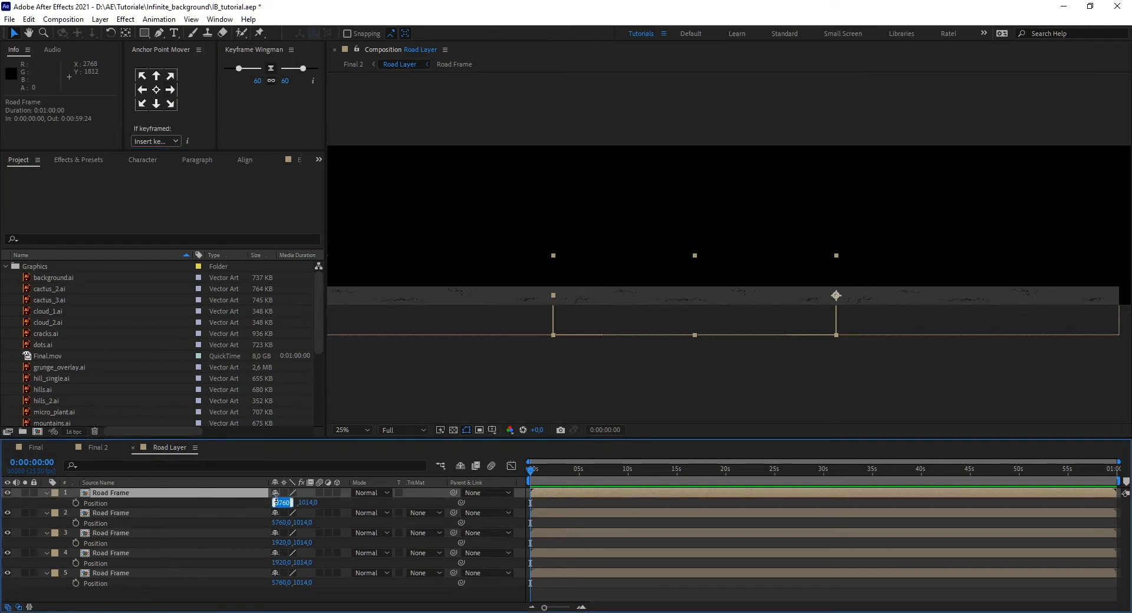
type("9600")
key("Return")
scroll(625, 370, "down", 1)
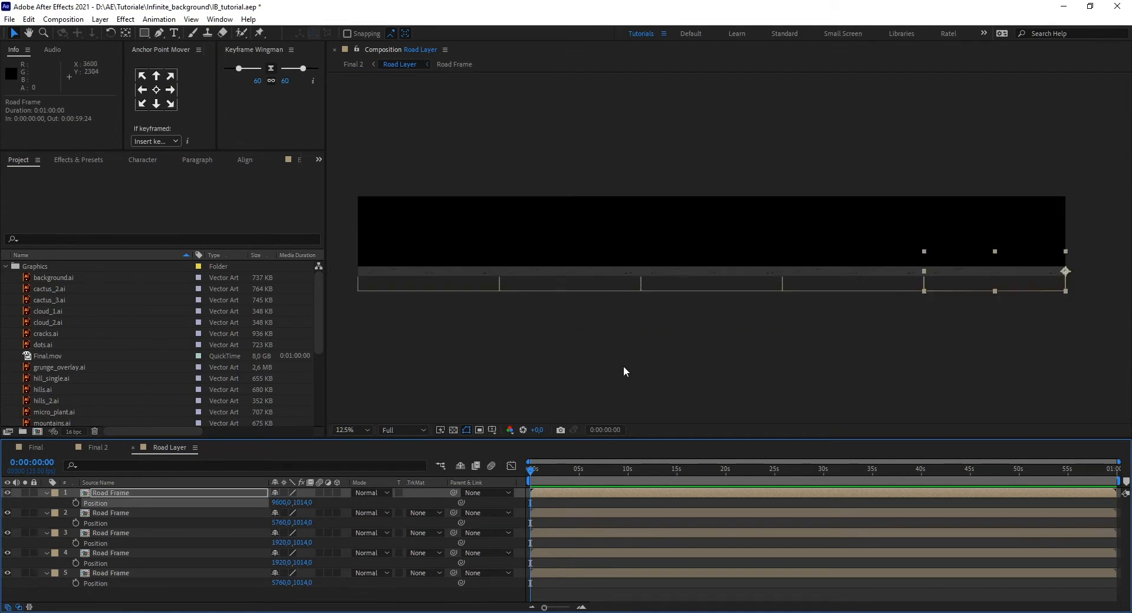
left_click_drag(643, 359, 703, 389)
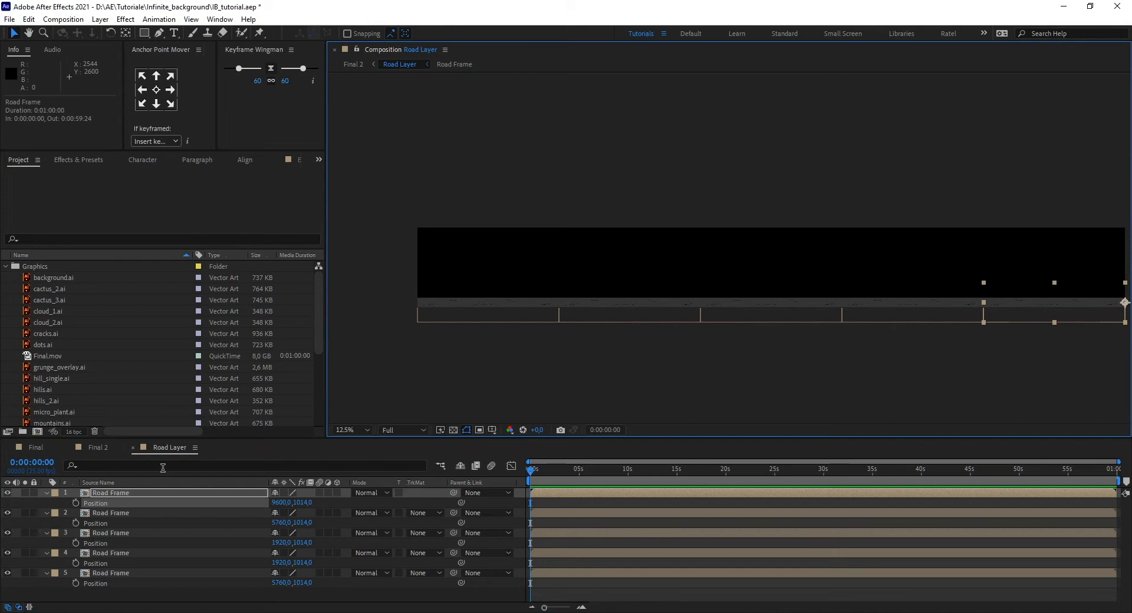
- In the Final 2 composition, slide the Road Layer horizontally to the right, to about (4760, 540)
left_click(167, 450)
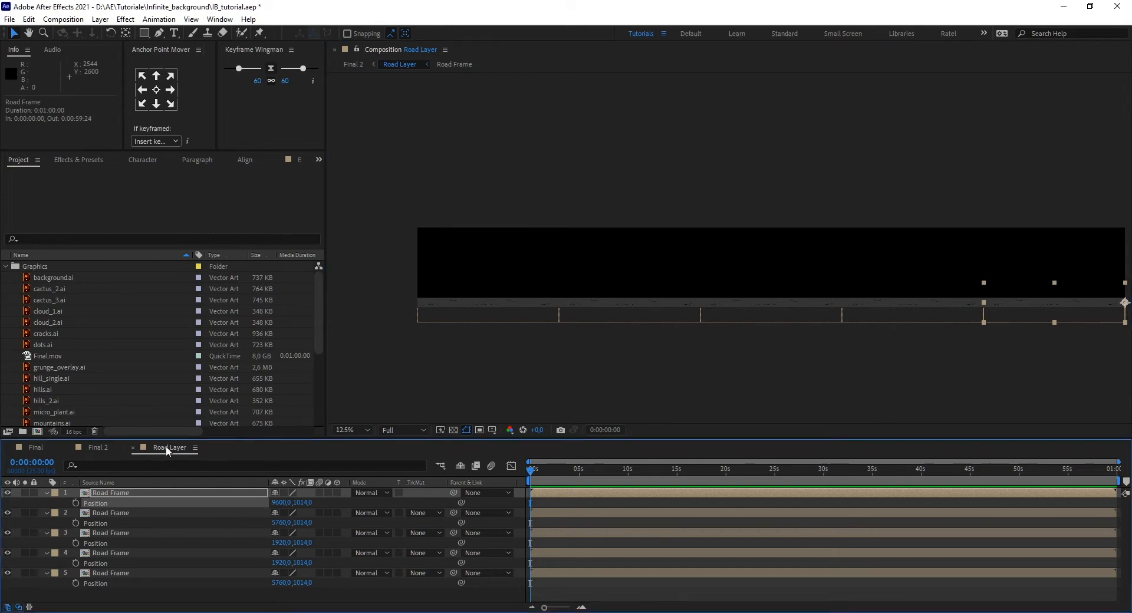
left_click(92, 448)
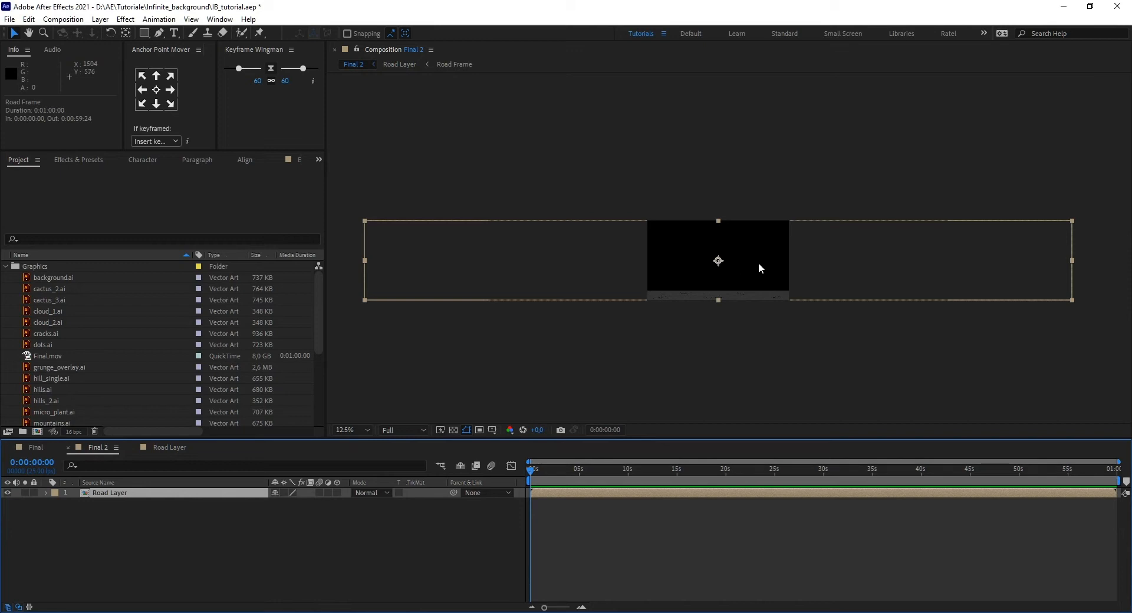
left_click(717, 261)
left_click_drag(717, 261, 1002, 268)
key("Return")
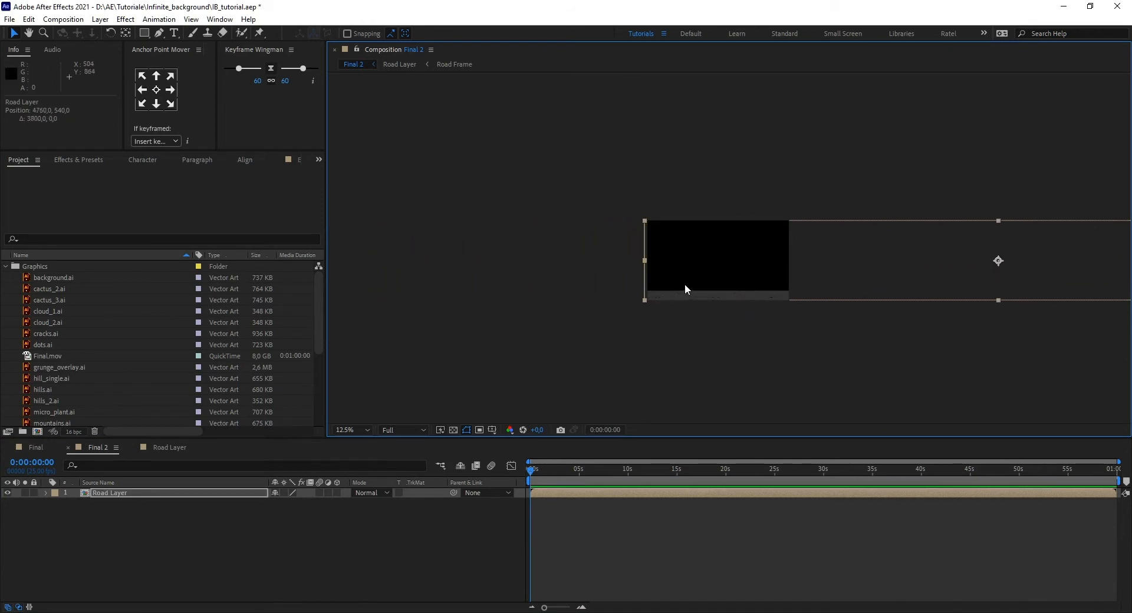
- Nudge the Road Layer right to position (4800, 540) so its left edge meets the frame's left edge
scroll(684, 285, "up", 4)
key("Right")
key("Right")
key("Right")
key("Right")
key("Right")
key("Right")
key("Right")
key("Right")
key("Right")
key("Right")
key("Right")
key("Right")
key("Right")
key("Right")
key("Right")
key("Right")
key("Right")
key("Right")
key("Right")
key("Right")
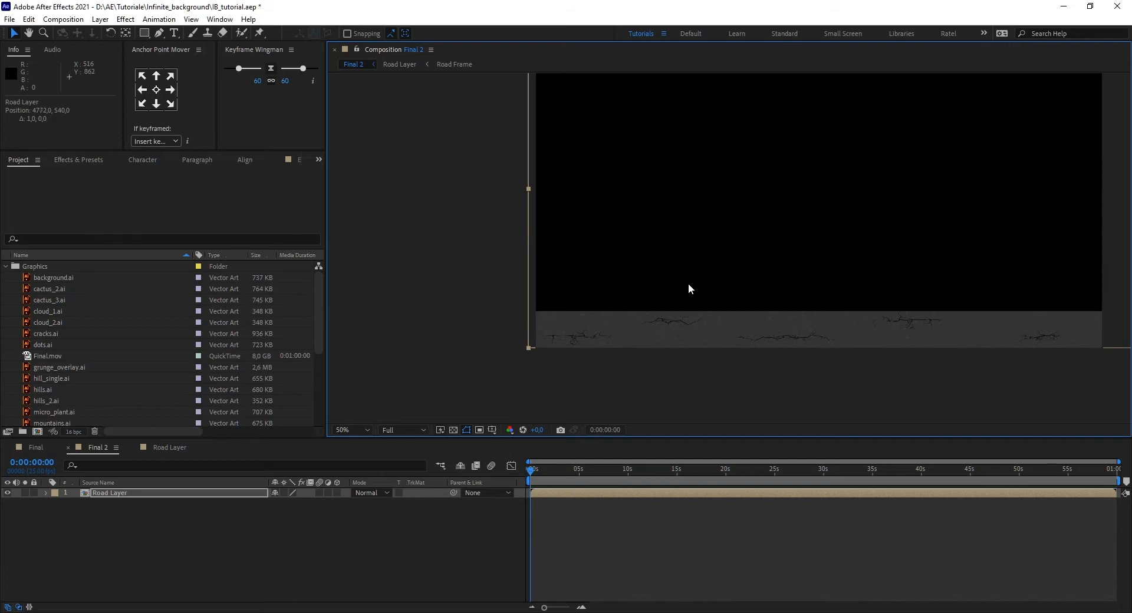
key("Right")
key("Right")
key("Right")
key("Right")
key("Right")
key("Right")
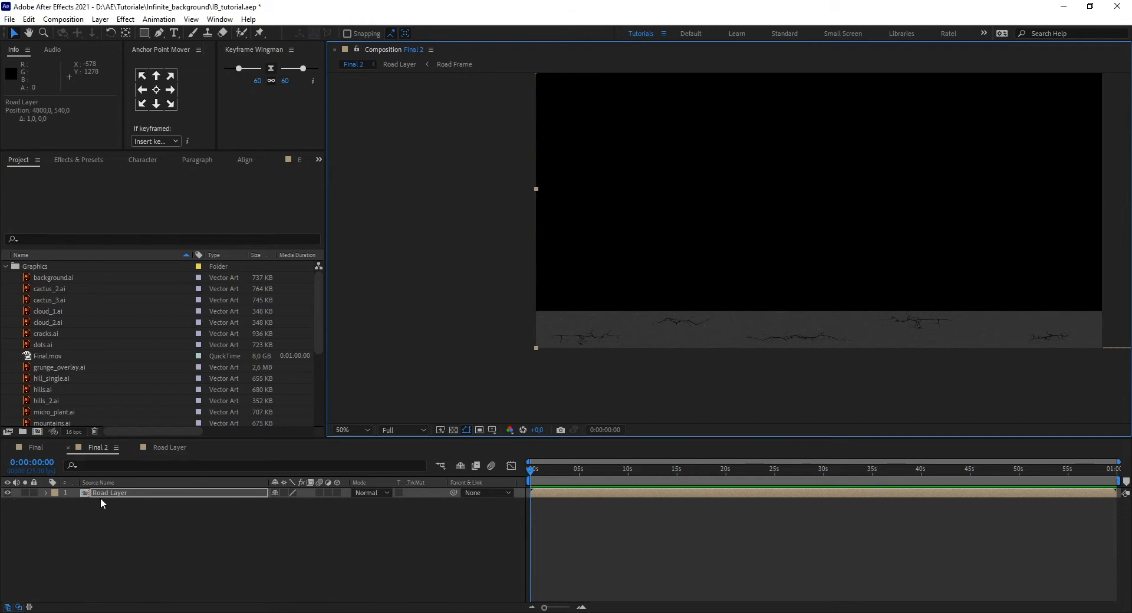
- Keyframe the Road Layer's Position at 0 seconds, and at 7 seconds slide the layer left to about (-2896, 540)
key("p")
left_click(76, 502)
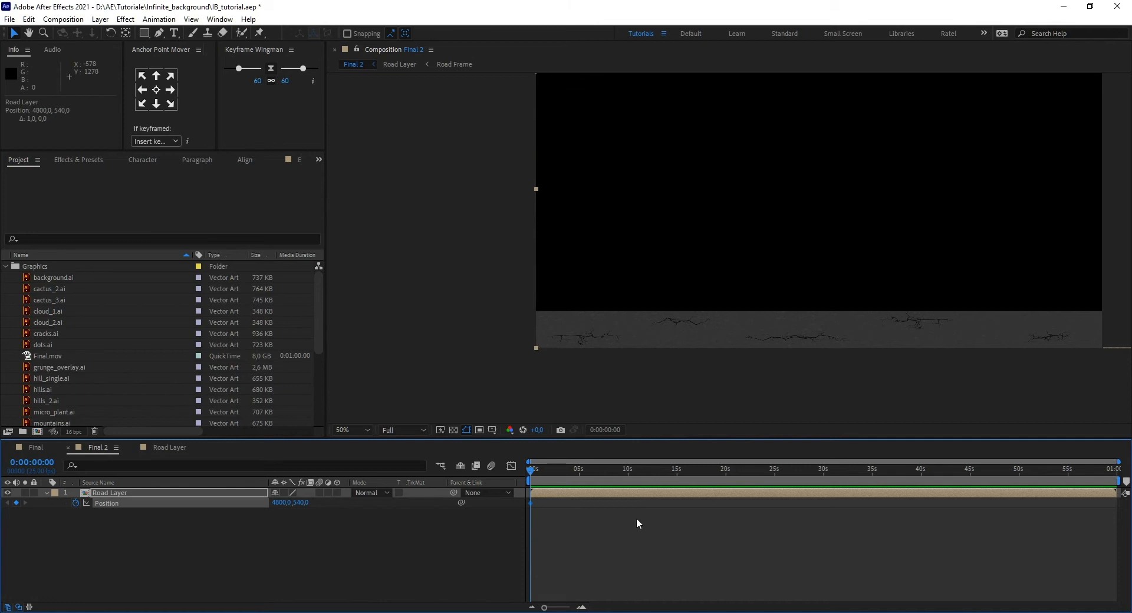
key("comma")
key("comma")
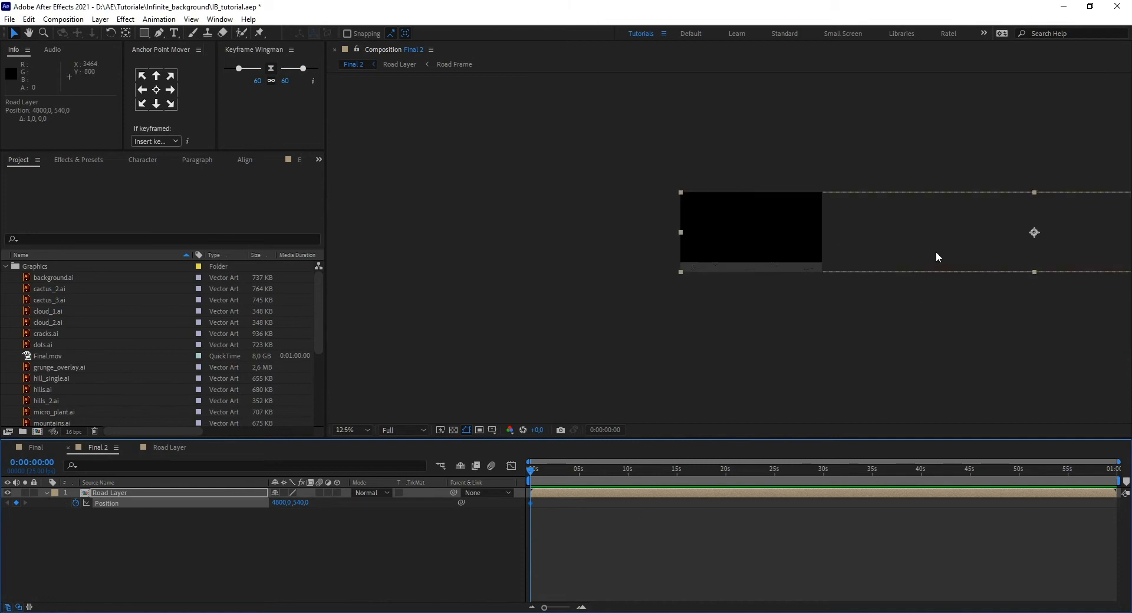
left_click_drag(530, 471, 605, 488)
left_click_drag(600, 489, 599, 489)
left_click_drag(1034, 234, 466, 232)
- Nudge the Road Layer right to position (-2880, 540) at 7 seconds so its right edge meets the frame's right edge
scroll(727, 239, "up", 4)
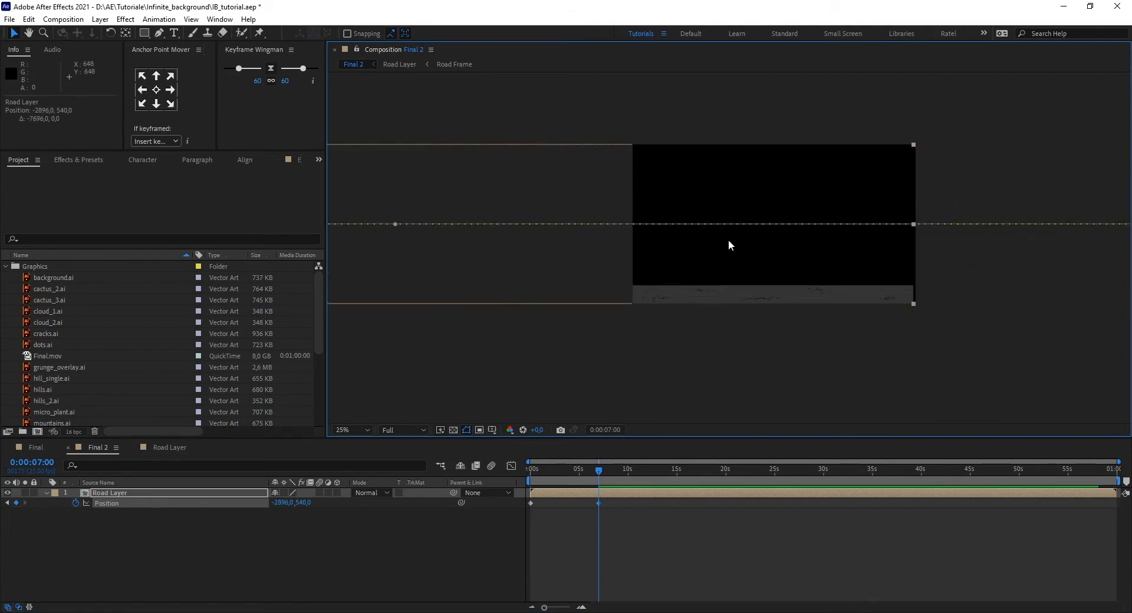
scroll(848, 251, "up", 2)
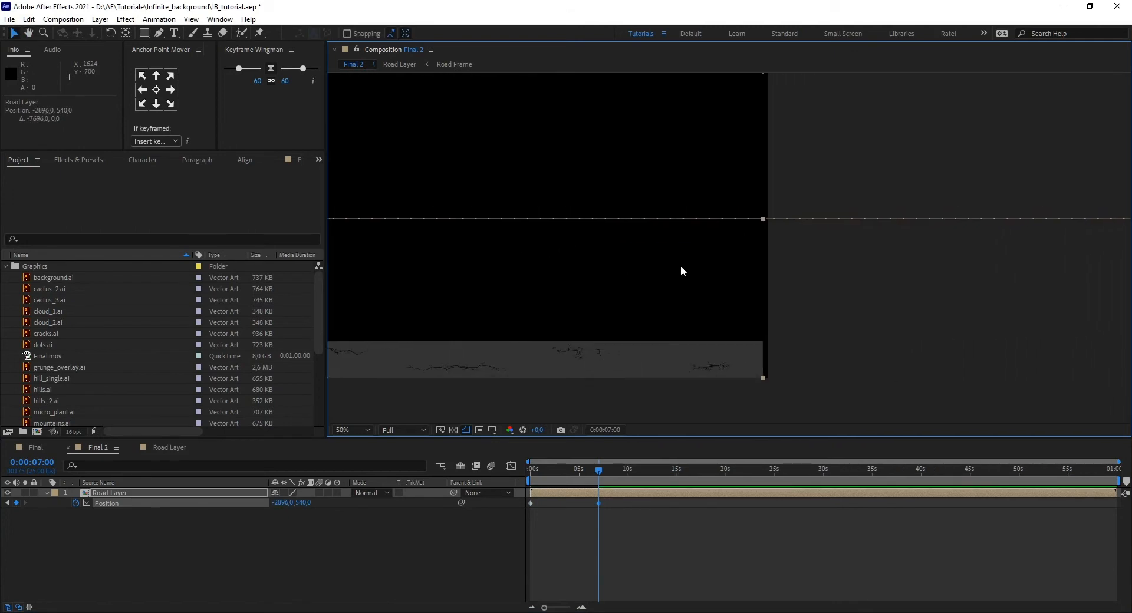
scroll(683, 269, "up", 2)
left_click_drag(846, 289, 618, 2)
left_click_drag(762, 380, 712, 250)
key("Right")
key("Right")
key("Right")
key("Right")
key("Right")
key("Right")
key("Right")
key("Right")
key("Right")
key("Right")
key("Right")
key("Right")
key("Right")
key("Right")
key("Right")
key("Right")
key("Right")
key("Right")
key("Right")
key("Right")
key("Right")
key("Right")
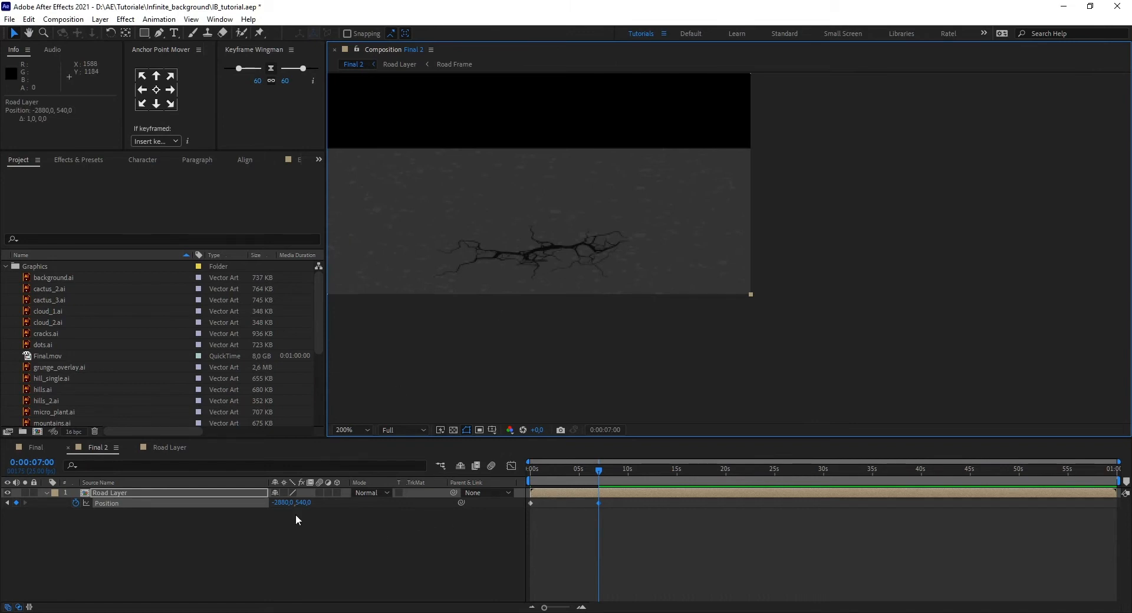
- Compare the road's appearance in the frame at 0 seconds and at 7 seconds to check the loop
left_click_drag(599, 472, 530, 469)
scroll(576, 208, "down", 1)
left_click_drag(573, 212, 811, 289)
scroll(690, 254, "down", 1)
left_click_drag(587, 223, 745, 282)
left_click_drag(528, 468, 596, 490)
- Add the expression loopOut(); to the Road Layer's Position property
left_click(567, 492)
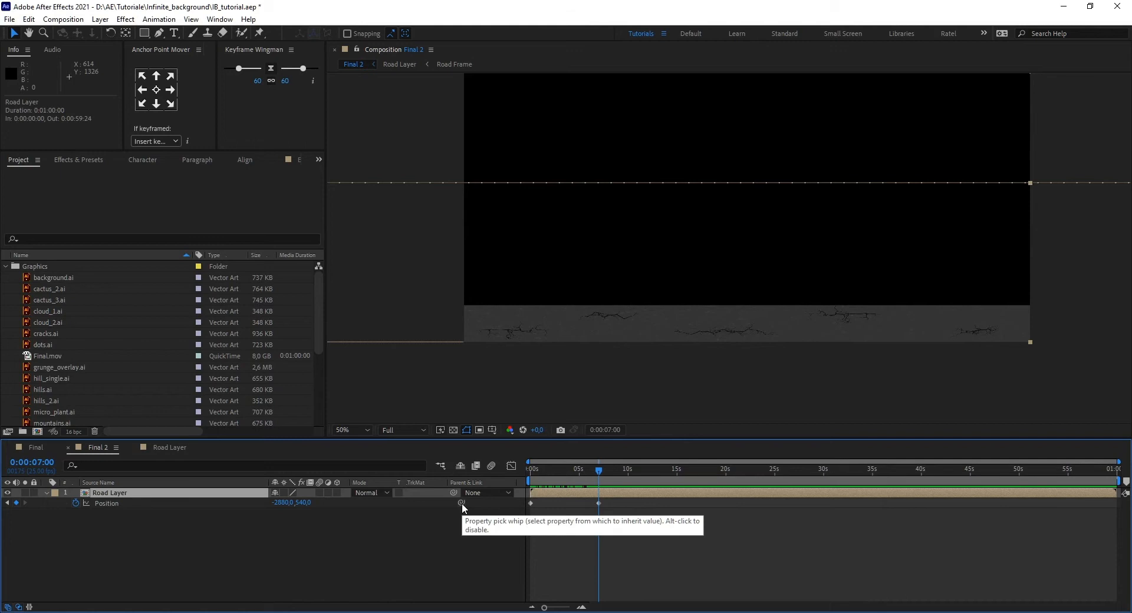
key("alt")
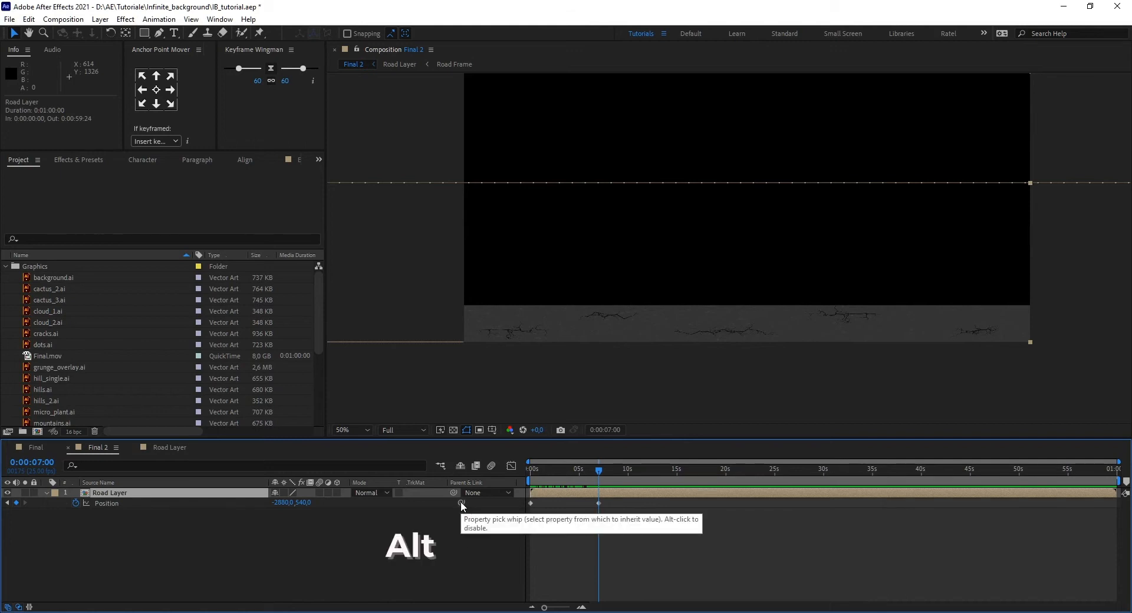
left_click(462, 505, "alt")
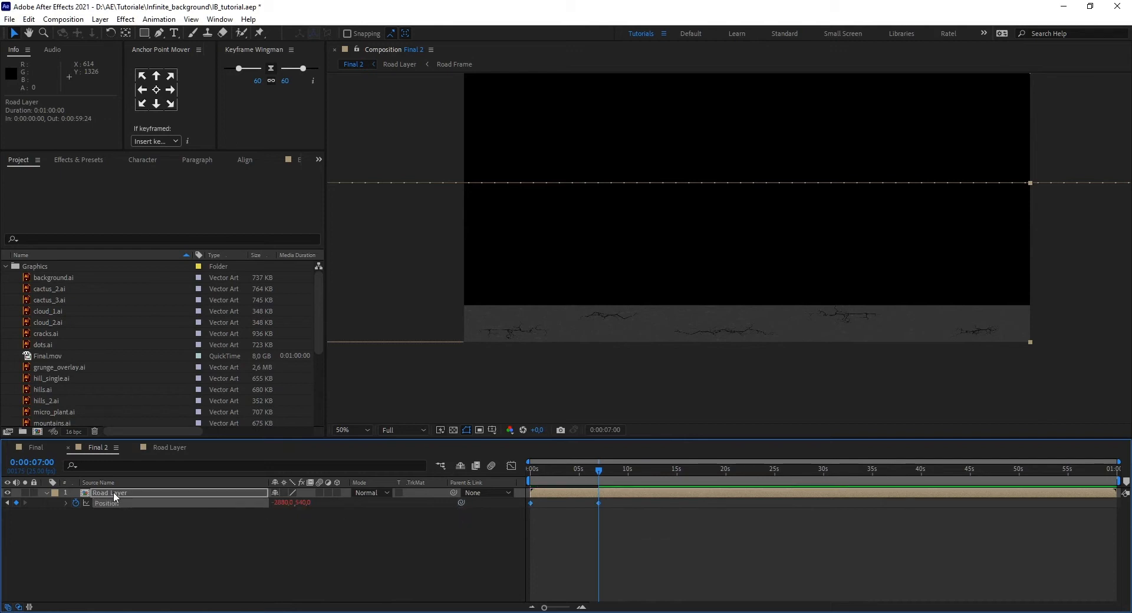
left_click(65, 502)
left_click(562, 519)
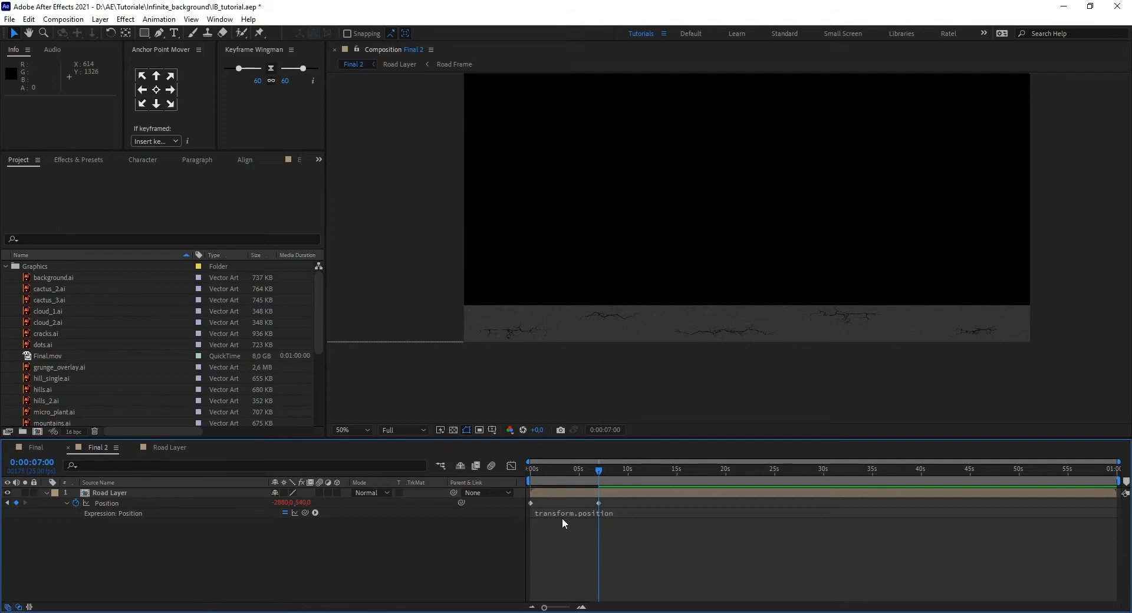
left_click(574, 514)
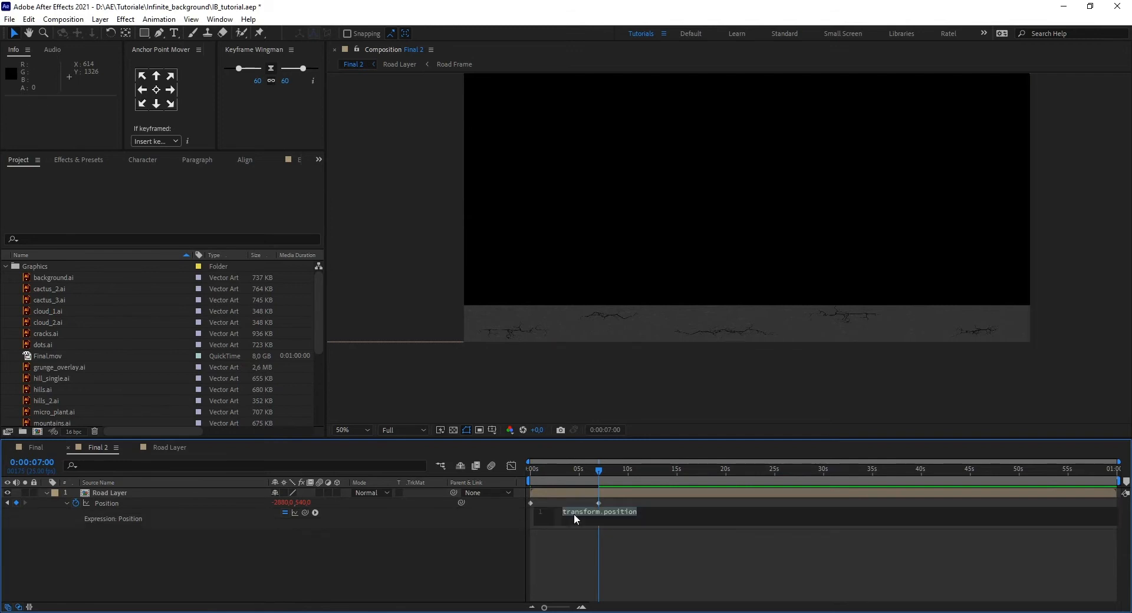
type("loop")
key("Down")
key("Down")
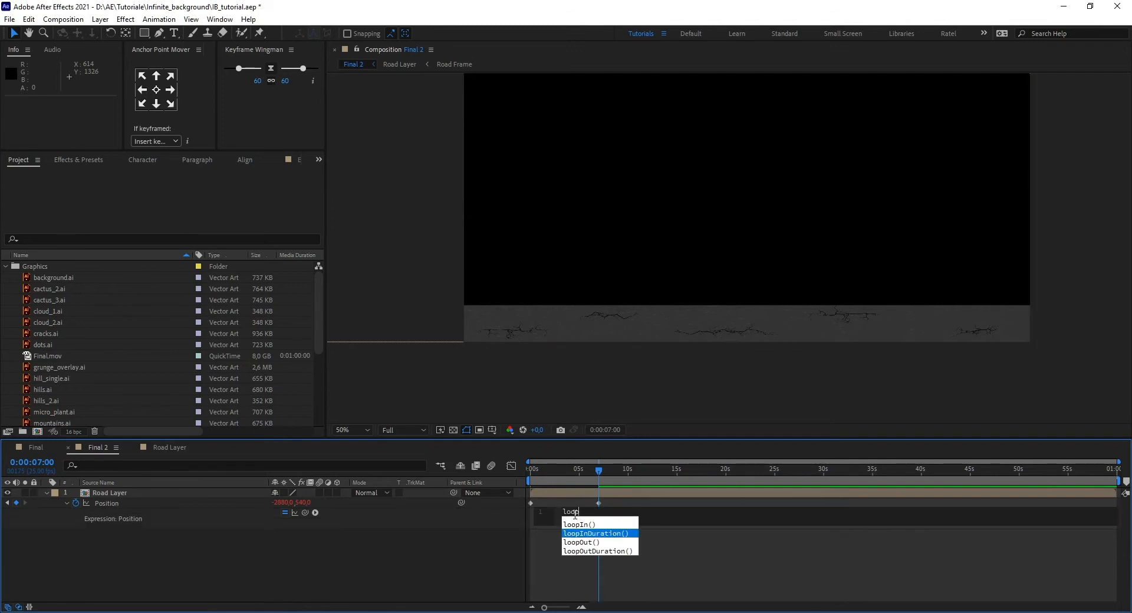
key("Return")
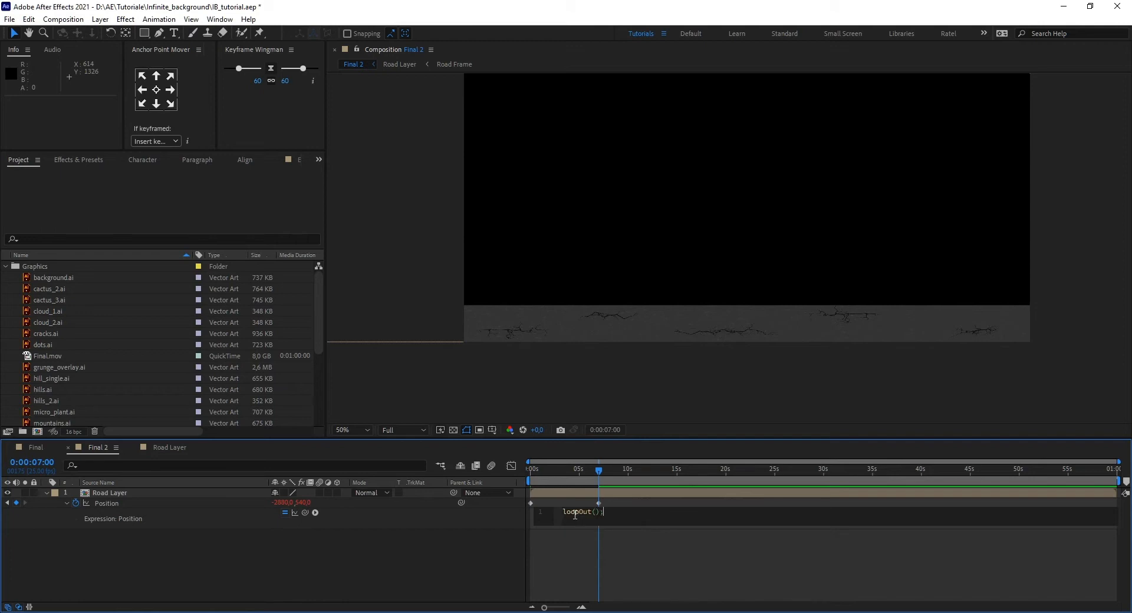
key("KP_Enter")
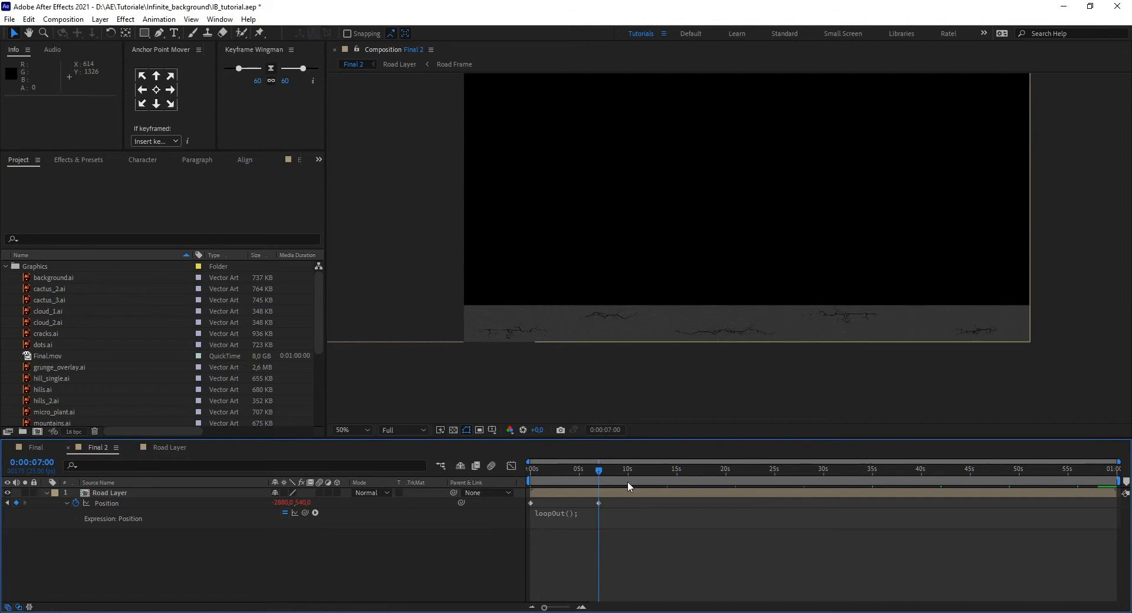
- Play back the Final 2 composition from the start to check how the looping road moves
key("comma")
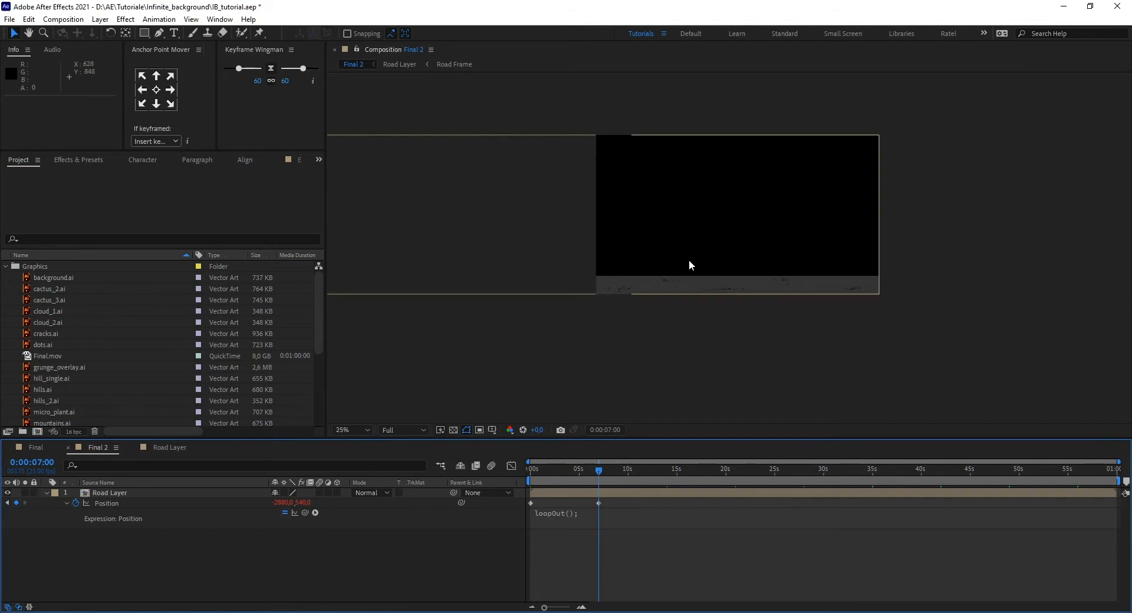
key("period")
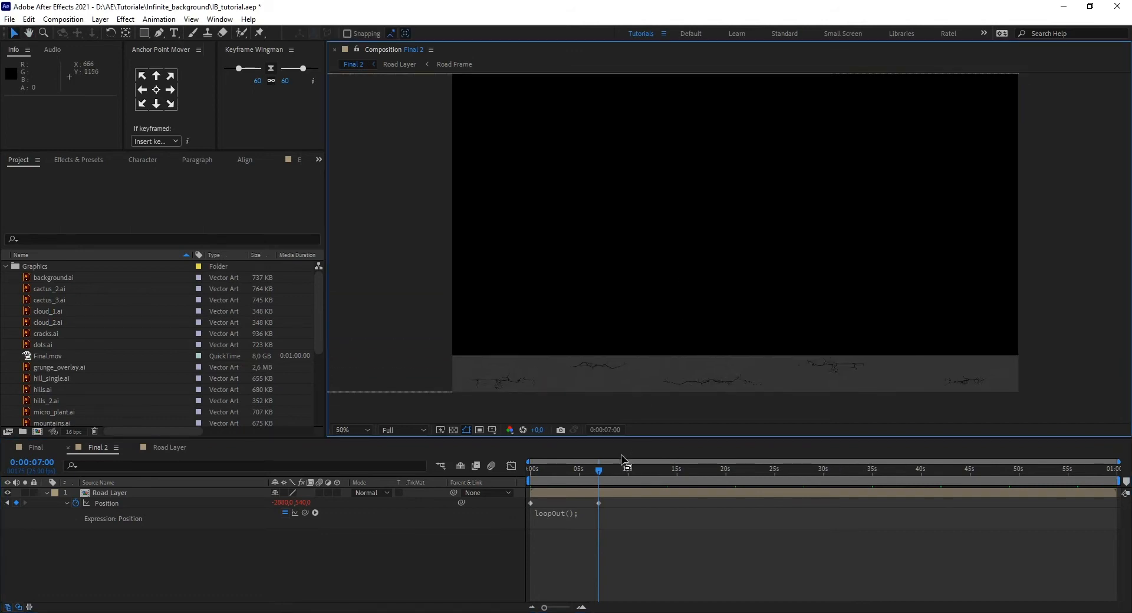
key("space")
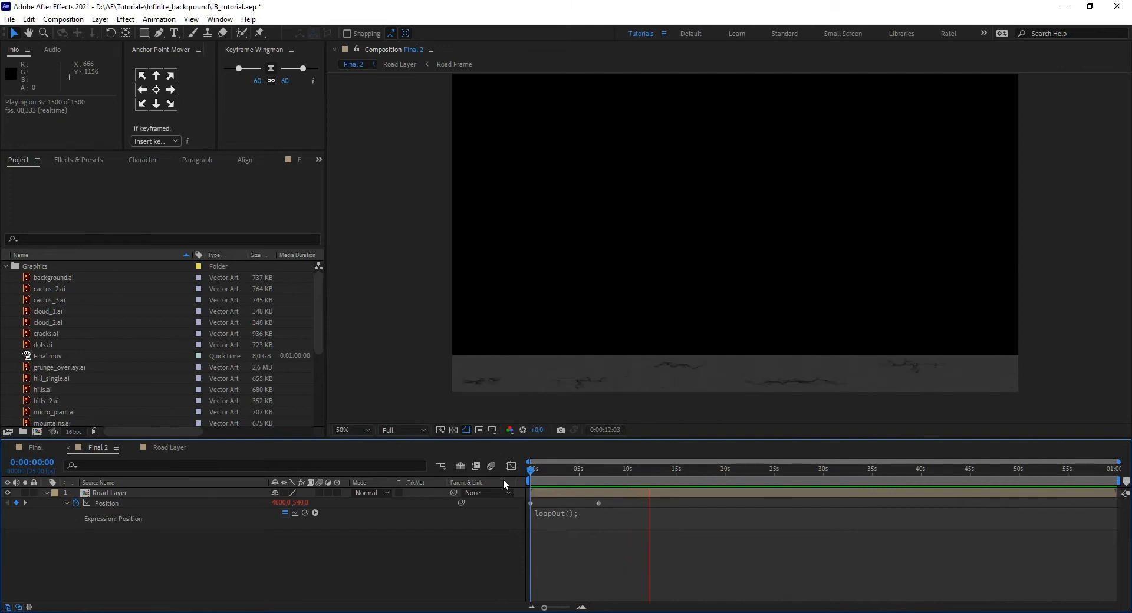
key("space")
key("space")
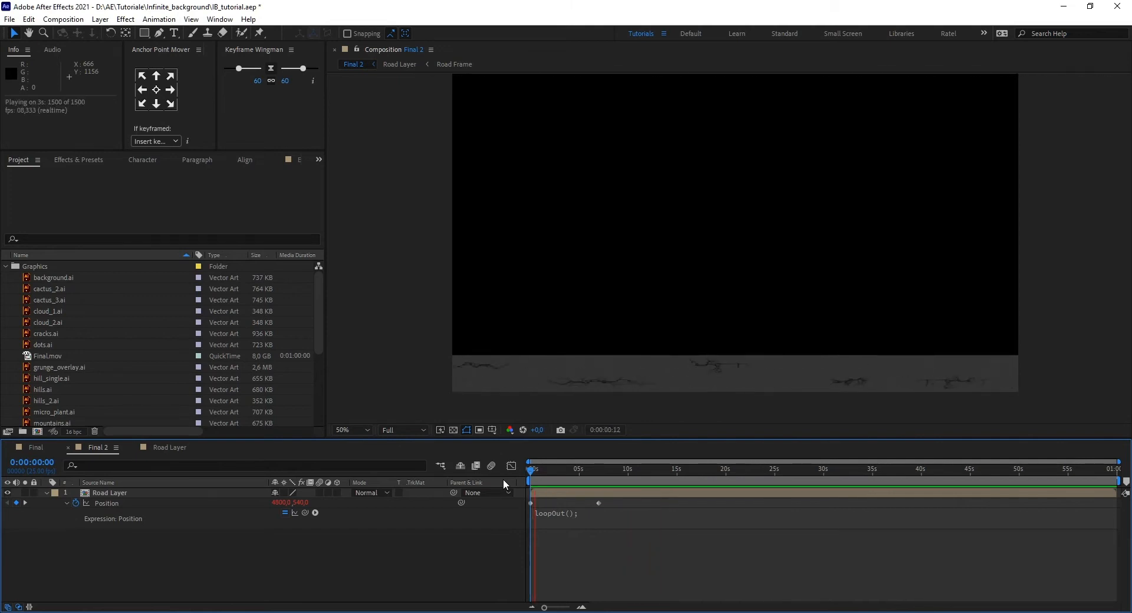
key("space")
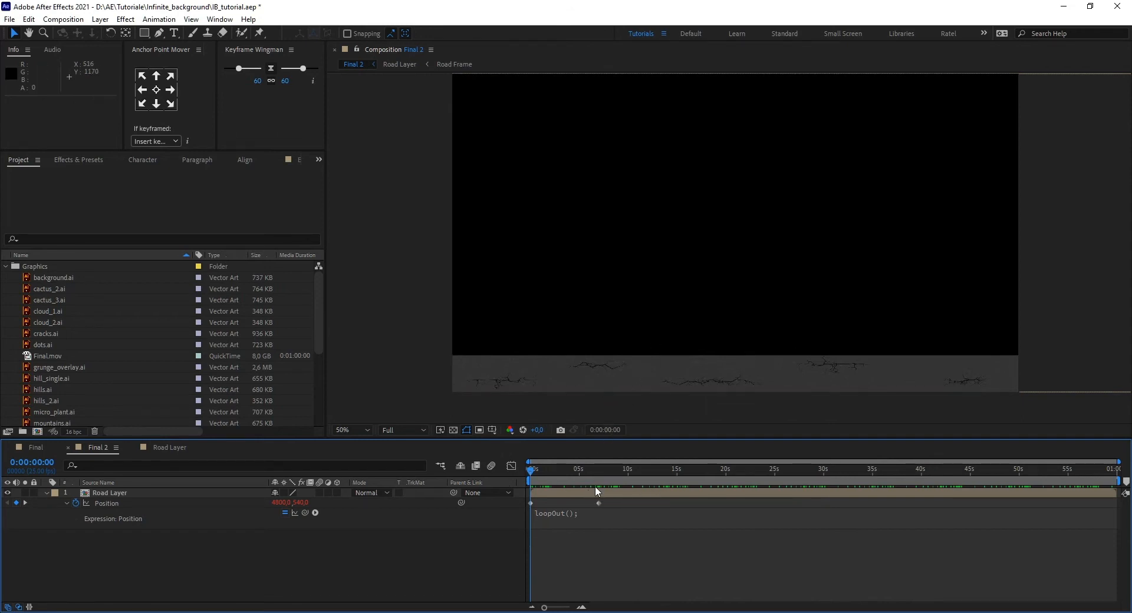
- Move the Road Layer's second Position keyframe earlier to about 0:00:03:02, preview the faster loop, and collapse the layer's properties
left_click_drag(599, 505, 560, 500)
key("space")
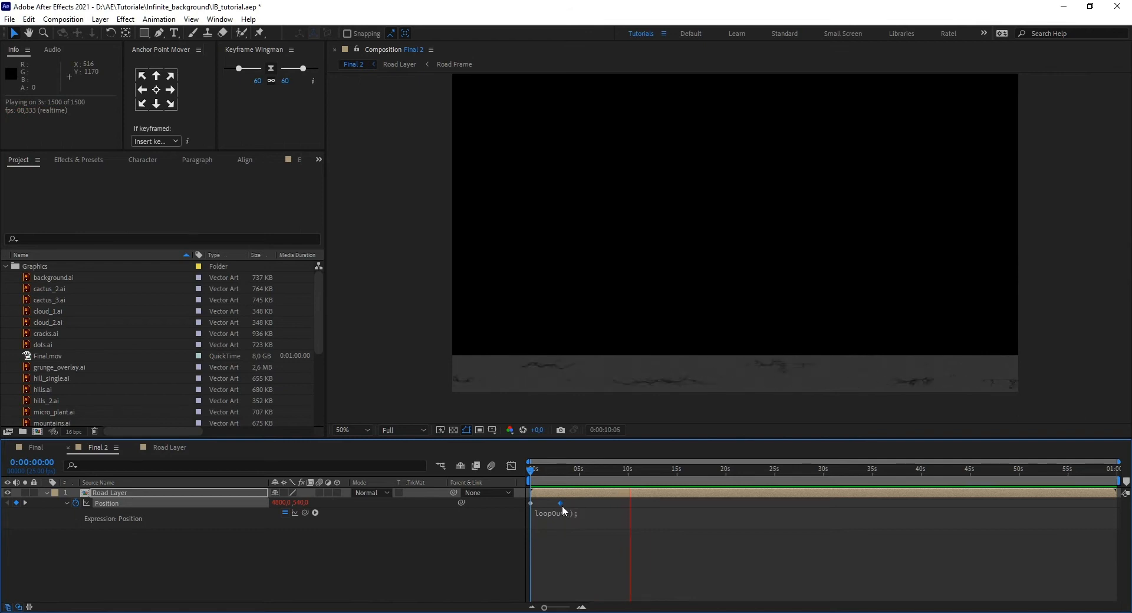
key("space")
left_click(560, 475)
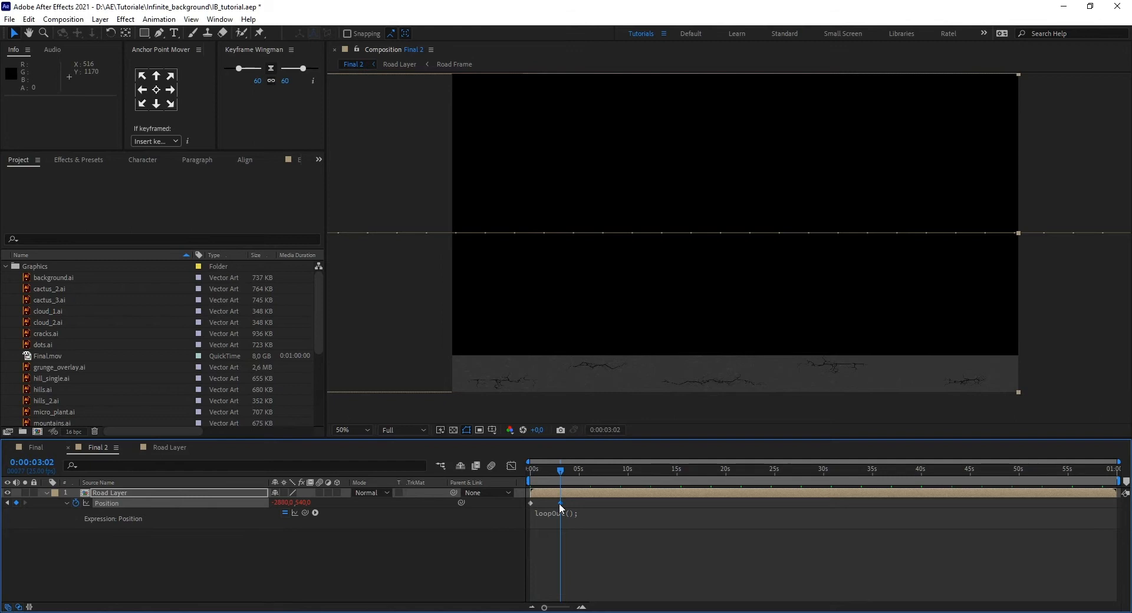
left_click(600, 551)
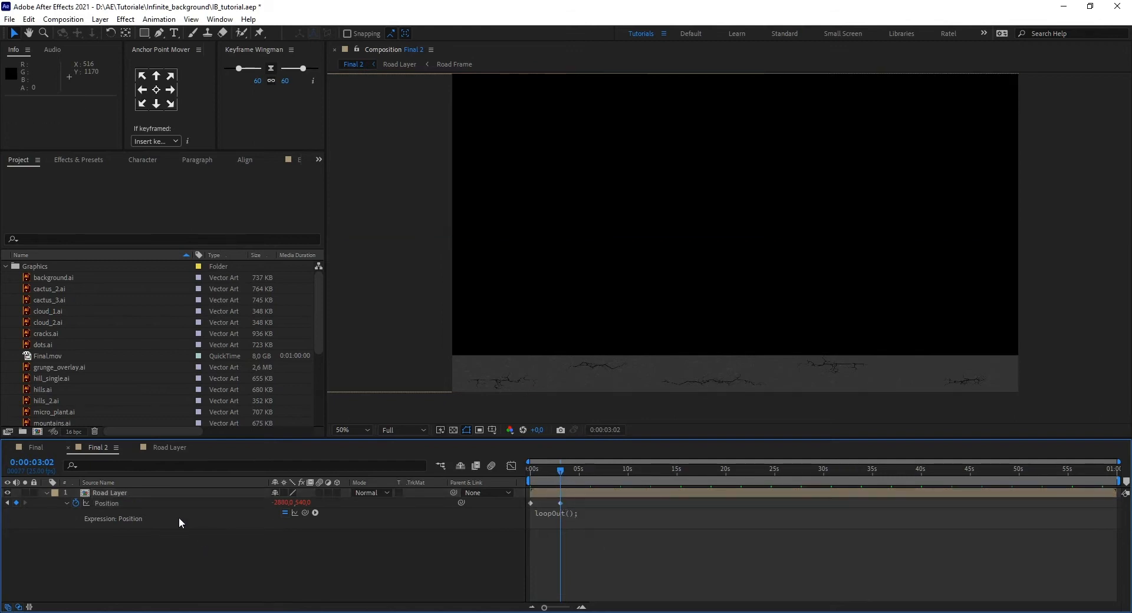
left_click(47, 493)
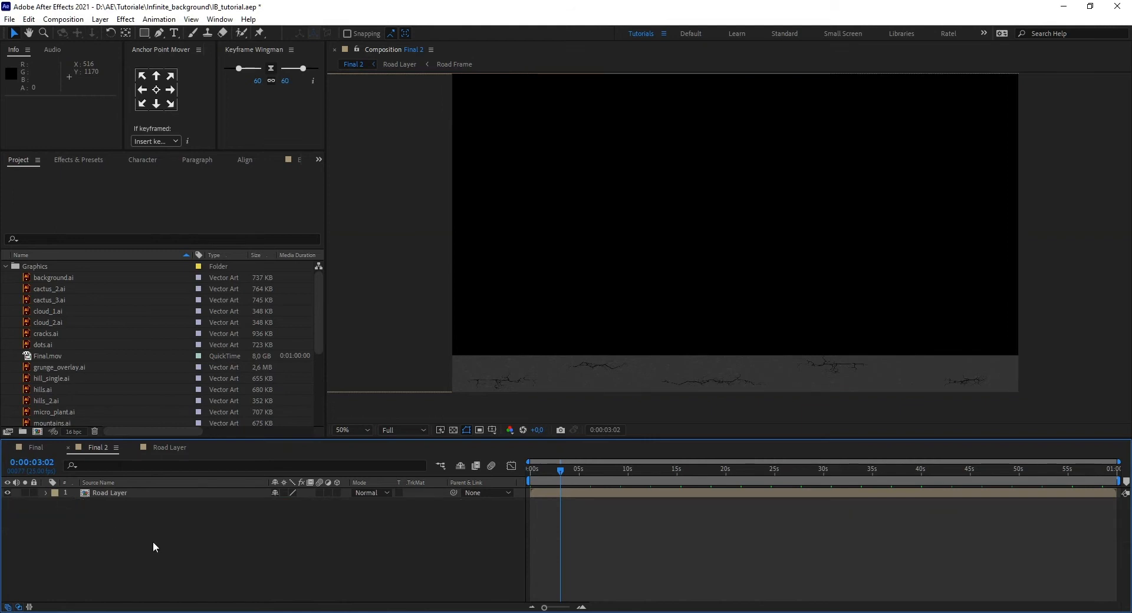
- With the Pen tool and nothing selected, start a shape with a horizontal edge spanning the frame's full width at about y = 742
left_click_drag(525, 292, 480, 303)
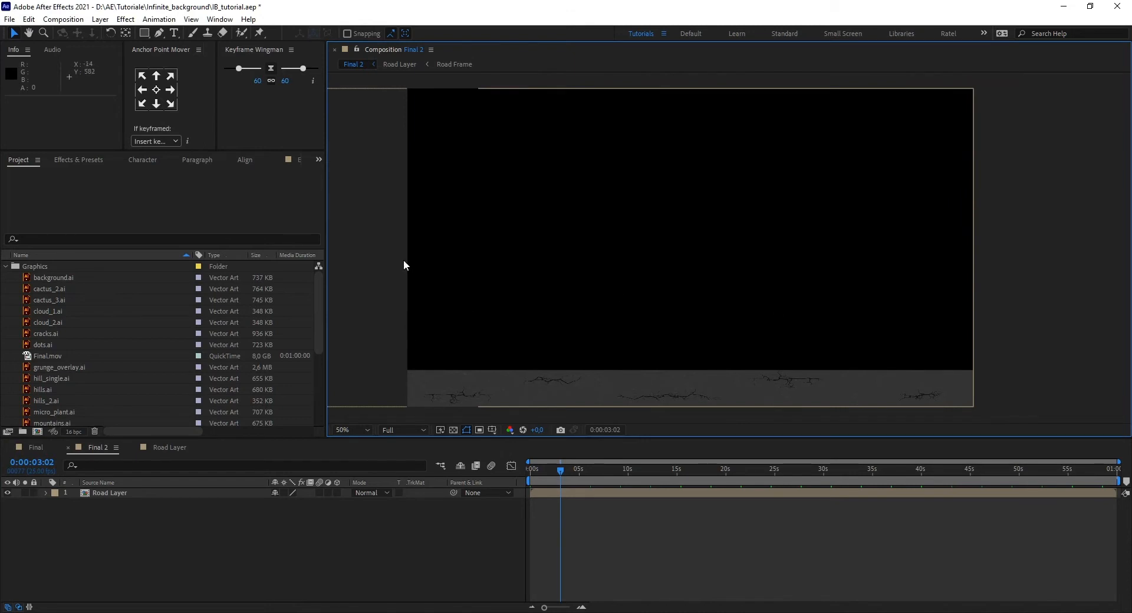
left_click(158, 35)
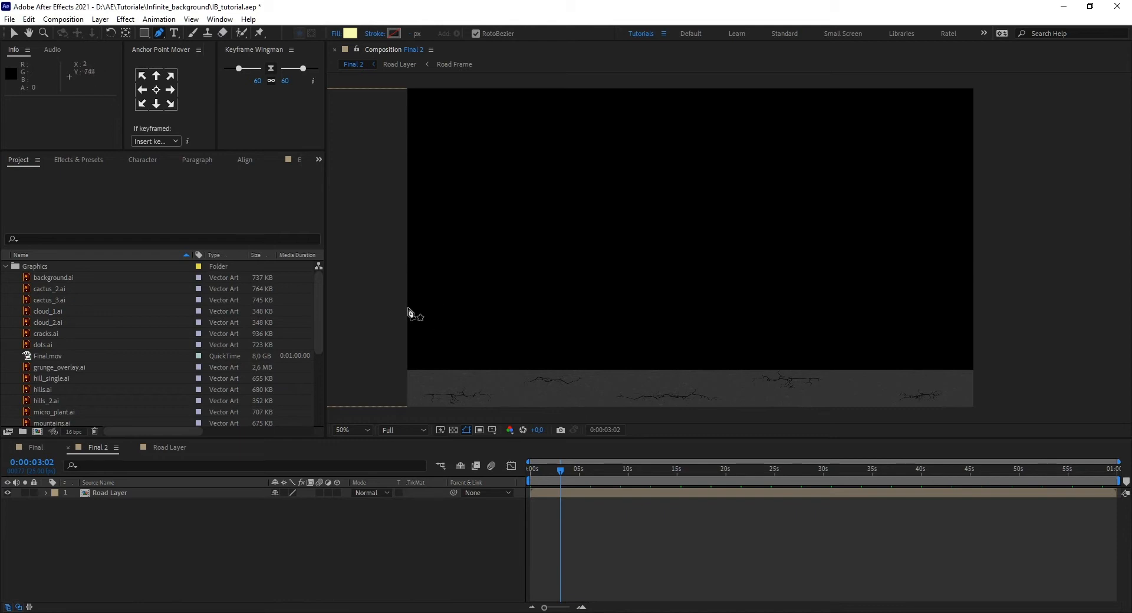
left_click(642, 550)
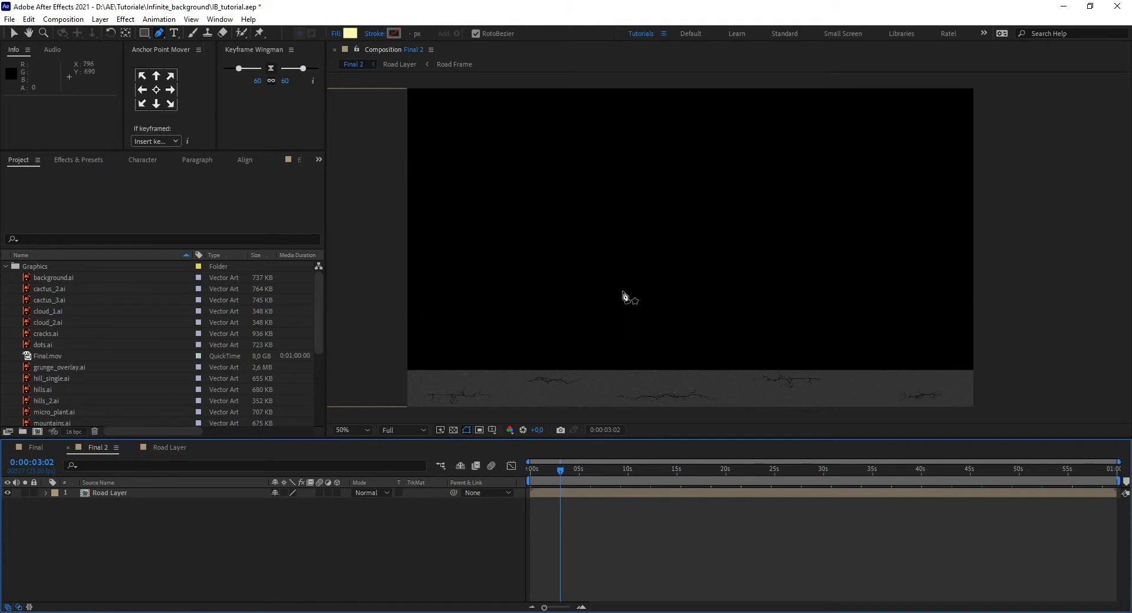
left_click(407, 308)
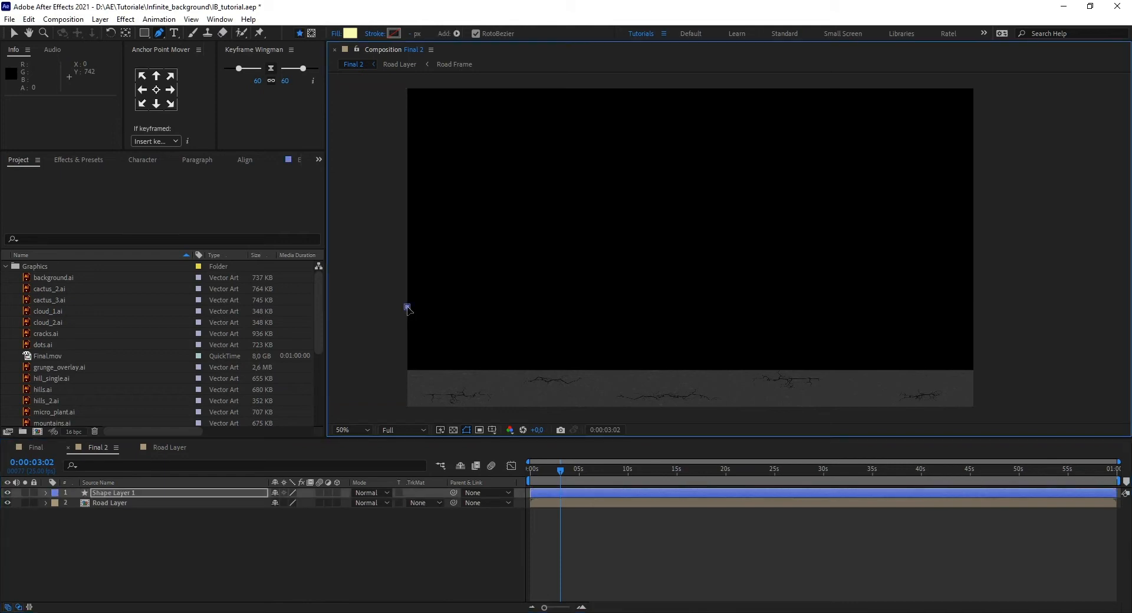
left_click(973, 307)
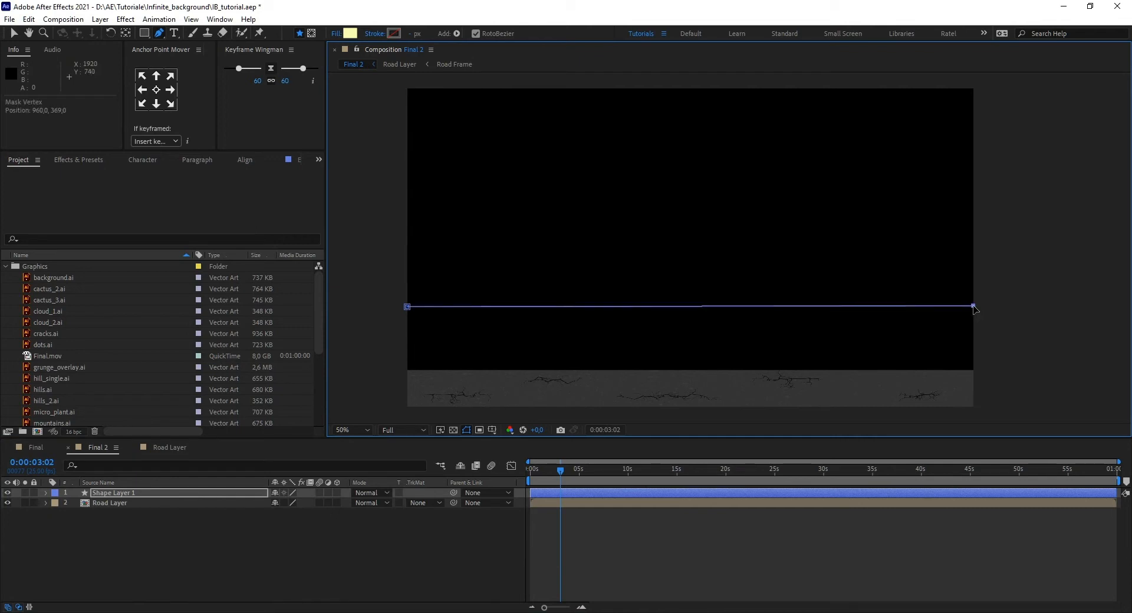
key("ctrl+z")
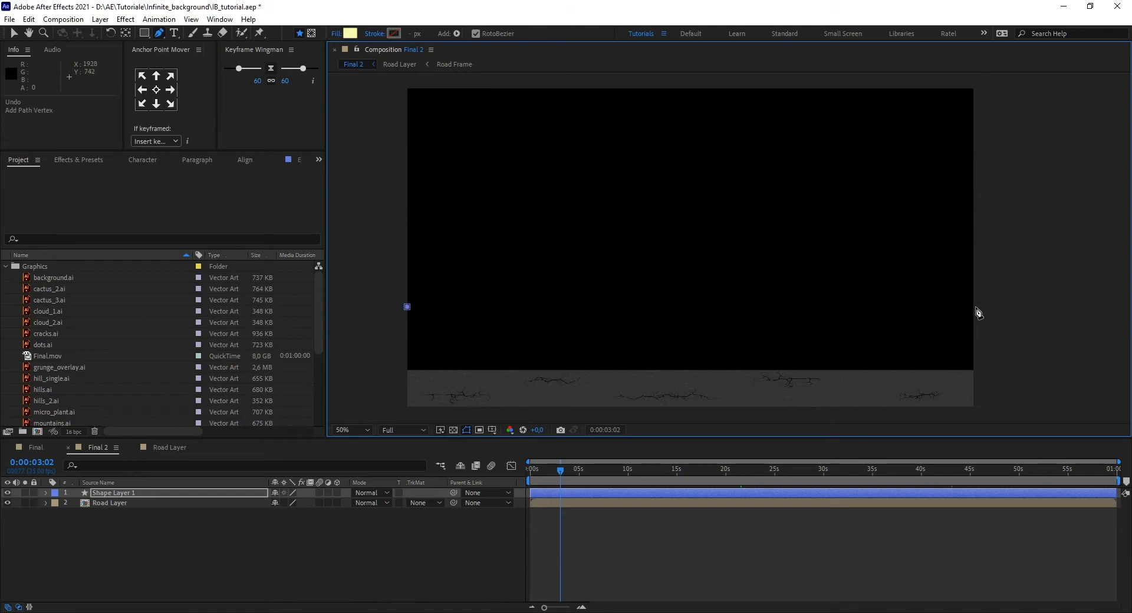
left_click(973, 307)
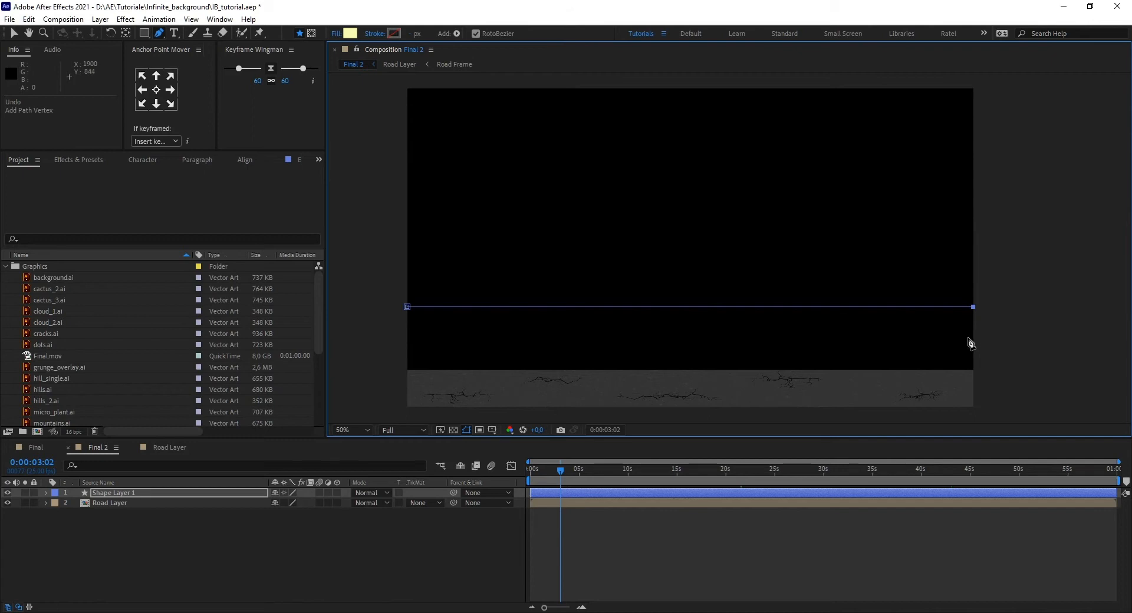
- Continue the pen path around and below the frame's bottom edge and close it at the first vertex to form a filled hill
left_click(978, 408)
left_click_drag(925, 387, 960, 329)
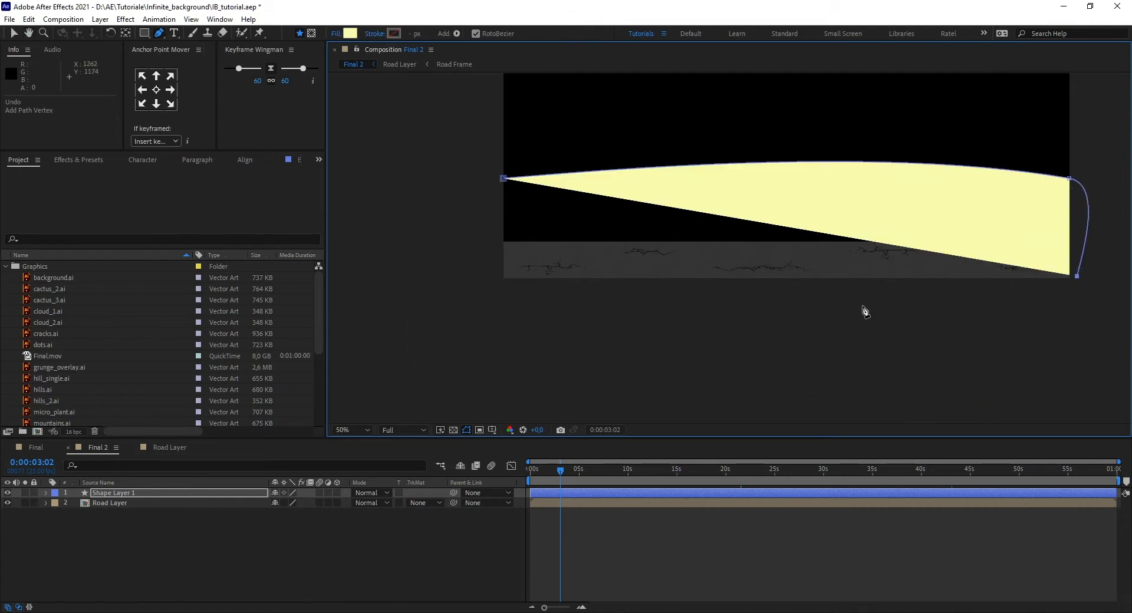
left_click(843, 313)
left_click(479, 283)
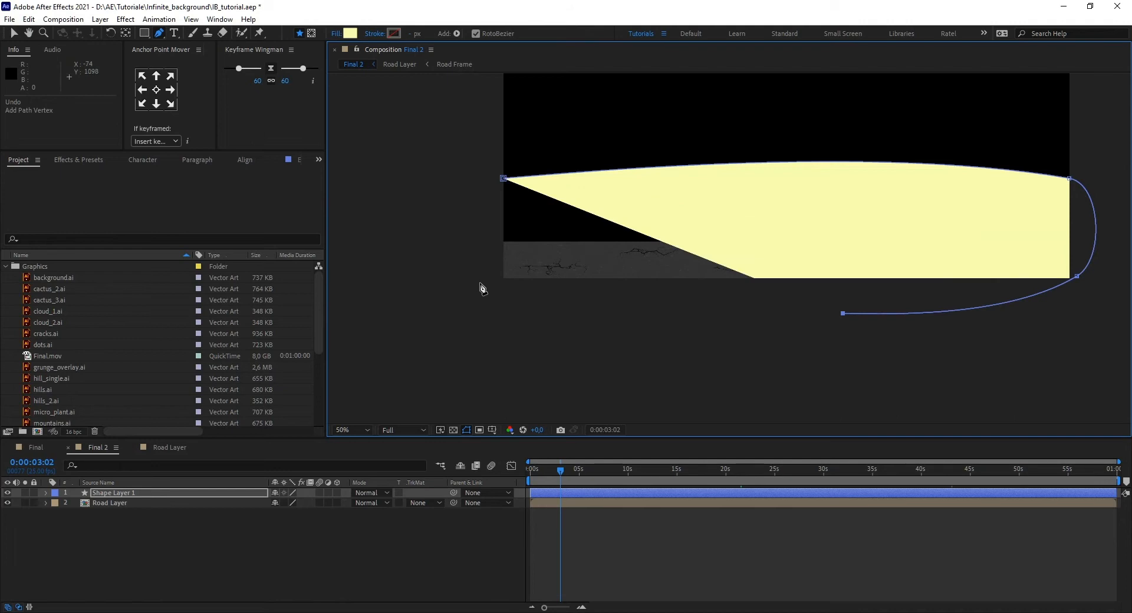
left_click(503, 179)
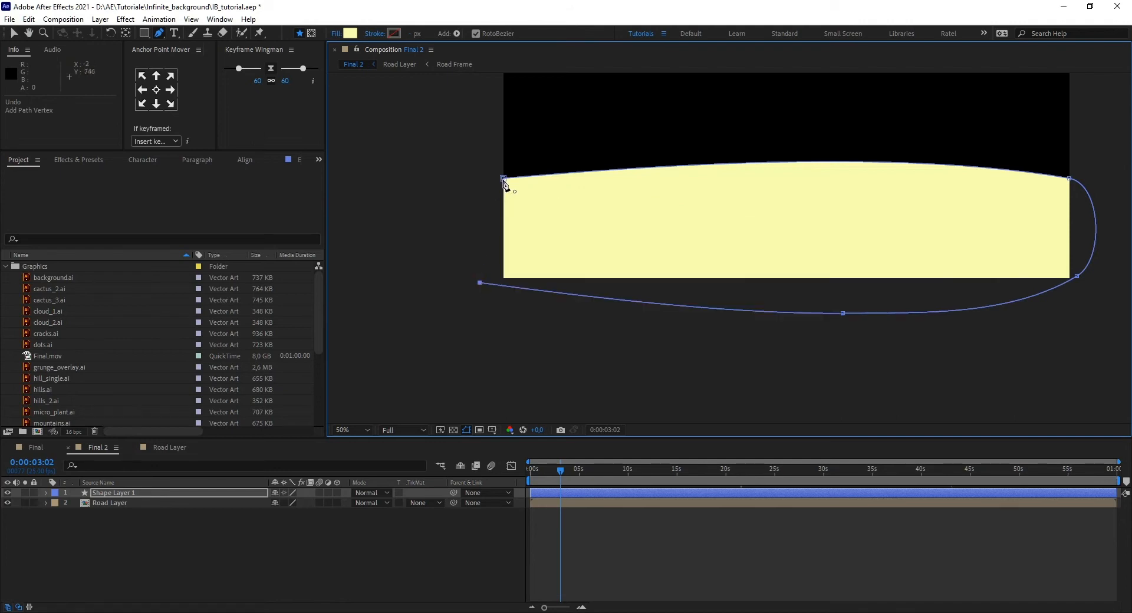
left_click(503, 178)
- Show the composition grid, add a vertex at the middle of the hill's top edge, and raise it to make the hill taller
key("h")
left_click_drag(649, 229, 504, 317)
key("g")
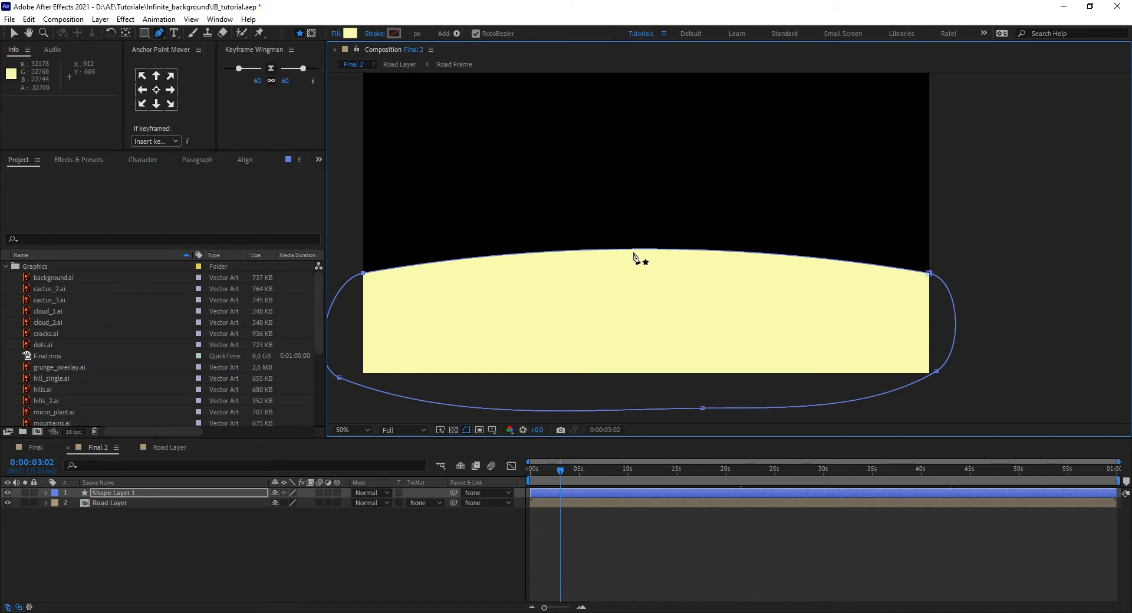
left_click(491, 429)
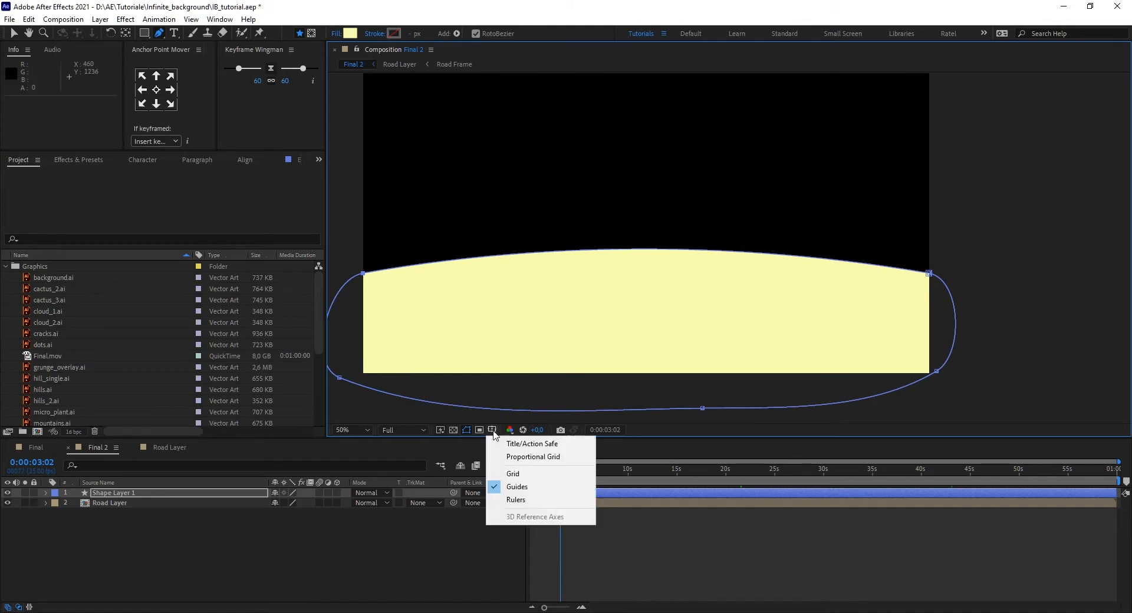
left_click(516, 470)
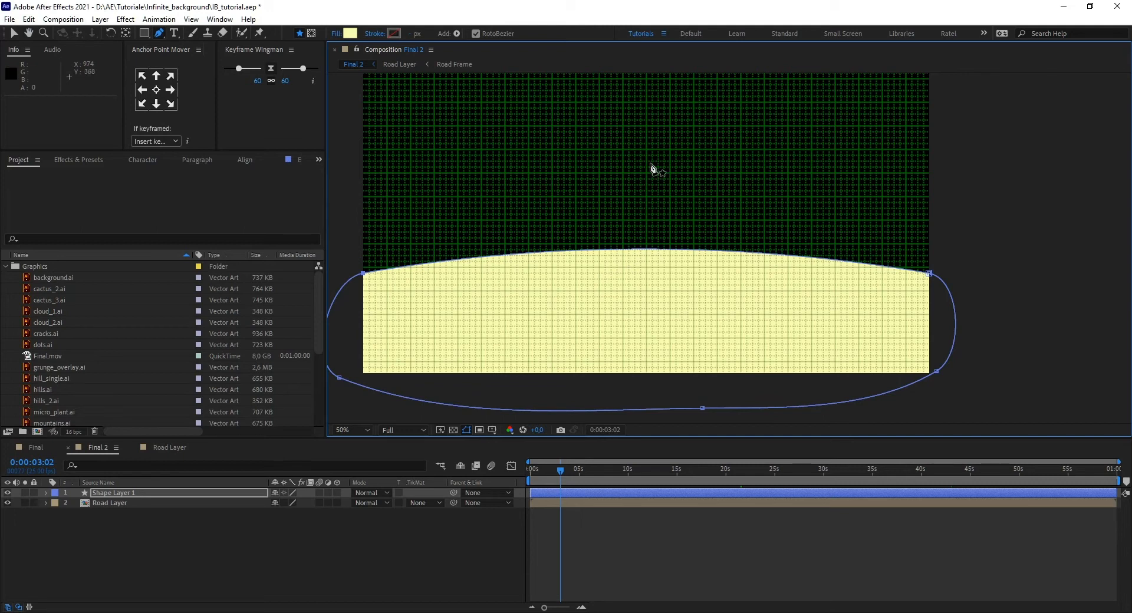
left_click(646, 254)
left_click_drag(646, 254, 647, 230)
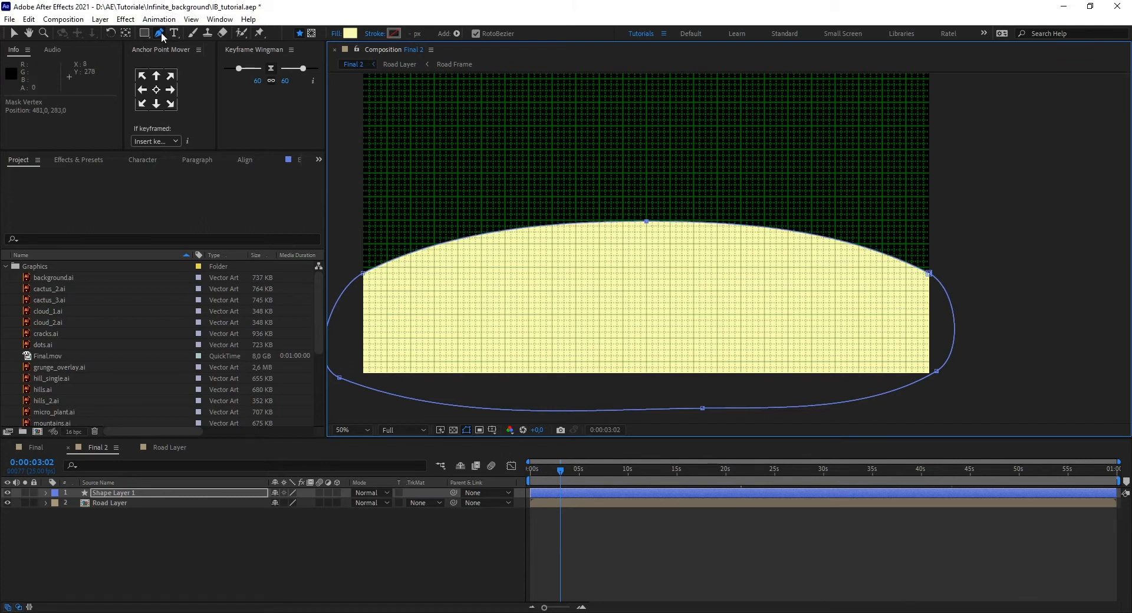
- Convert all hill vertices except the peak to corner points, and move the lower-right vertex farther outside the frame
left_click_drag(160, 33, 203, 77)
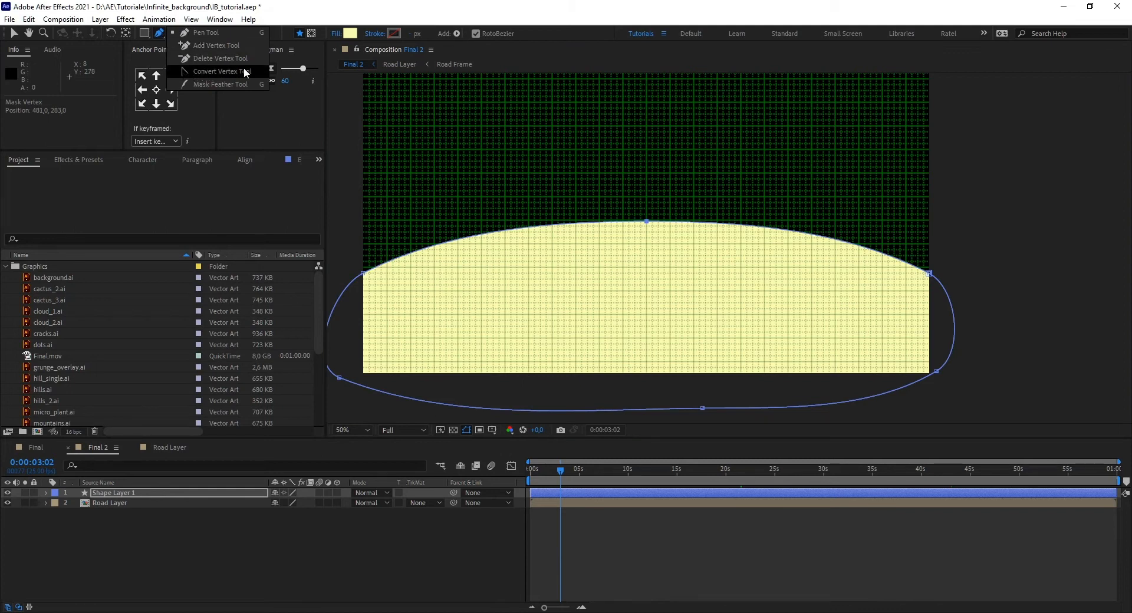
left_click_drag(237, 69, 237, 69)
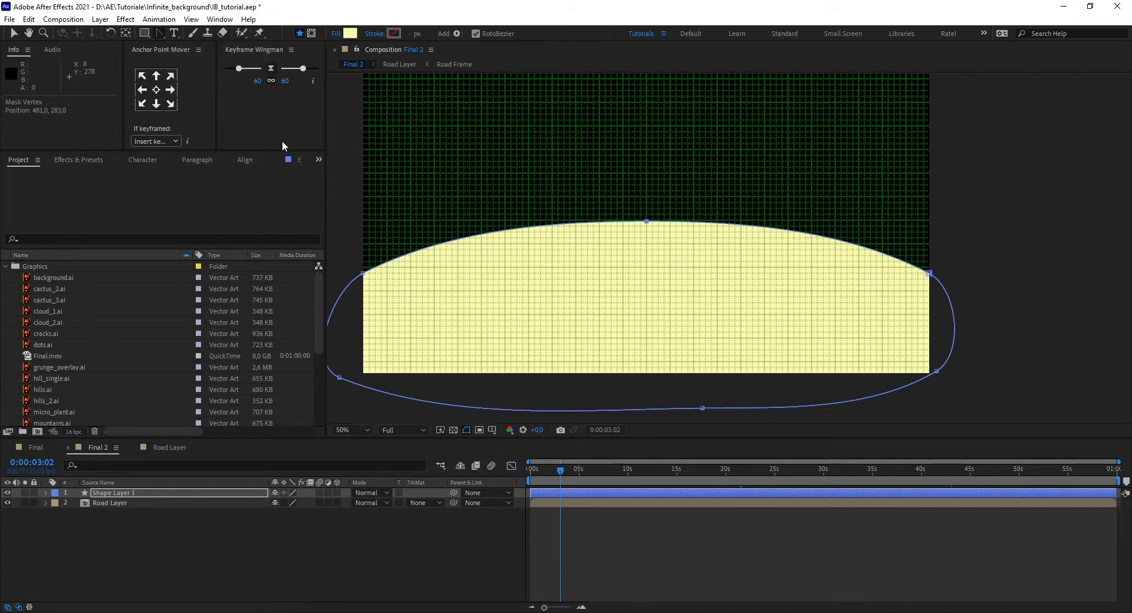
left_click(364, 274)
left_click(339, 377)
left_click(936, 371)
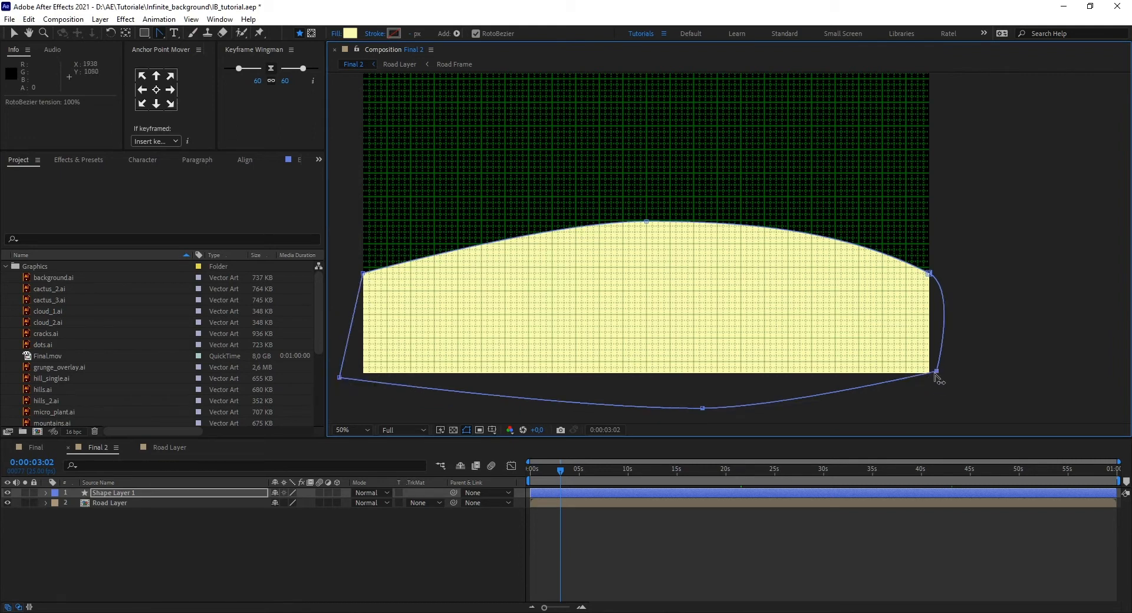
left_click(702, 408)
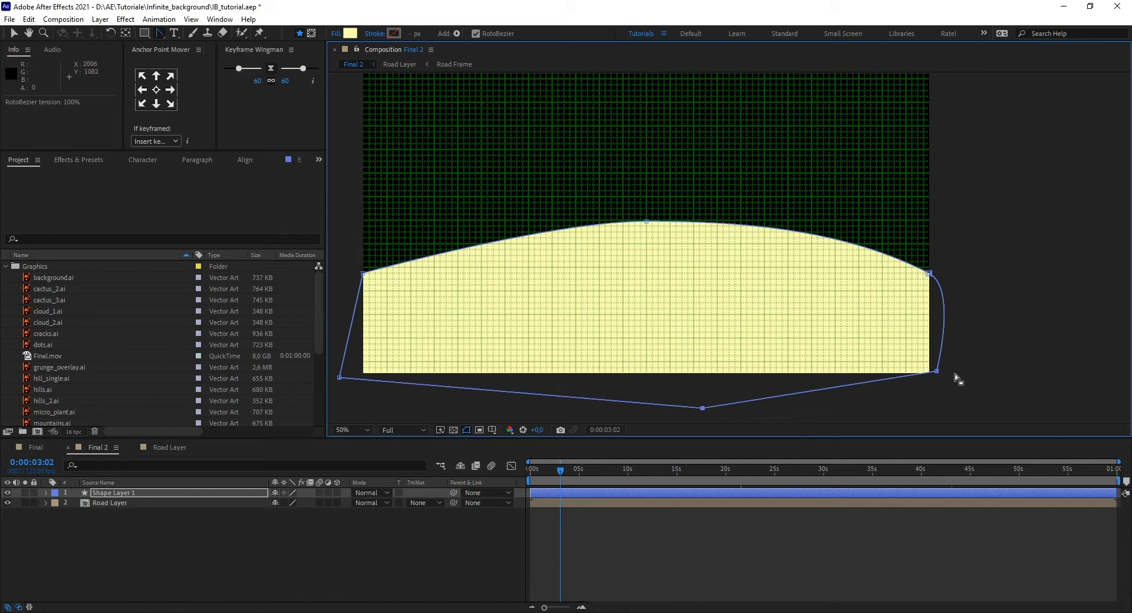
left_click(931, 276)
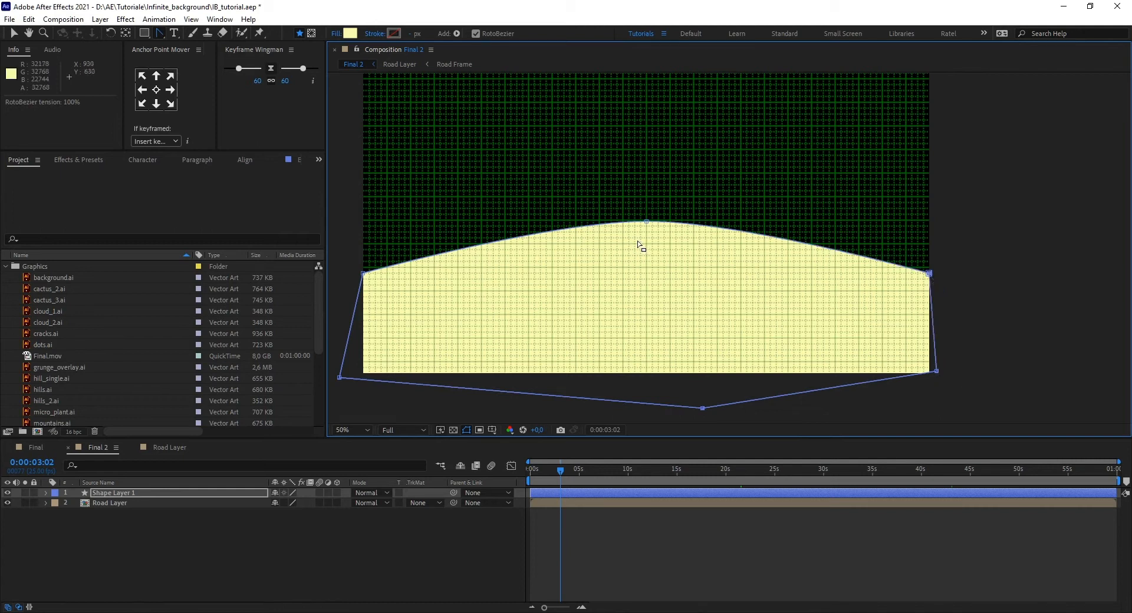
left_click_drag(158, 37, 184, 40)
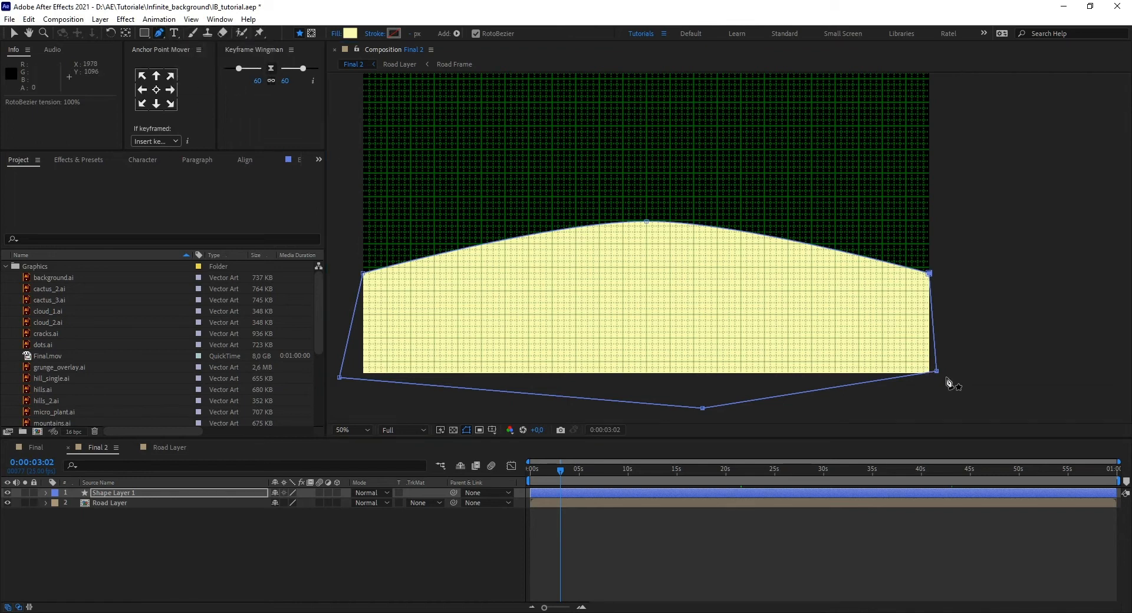
left_click_drag(937, 372, 953, 391)
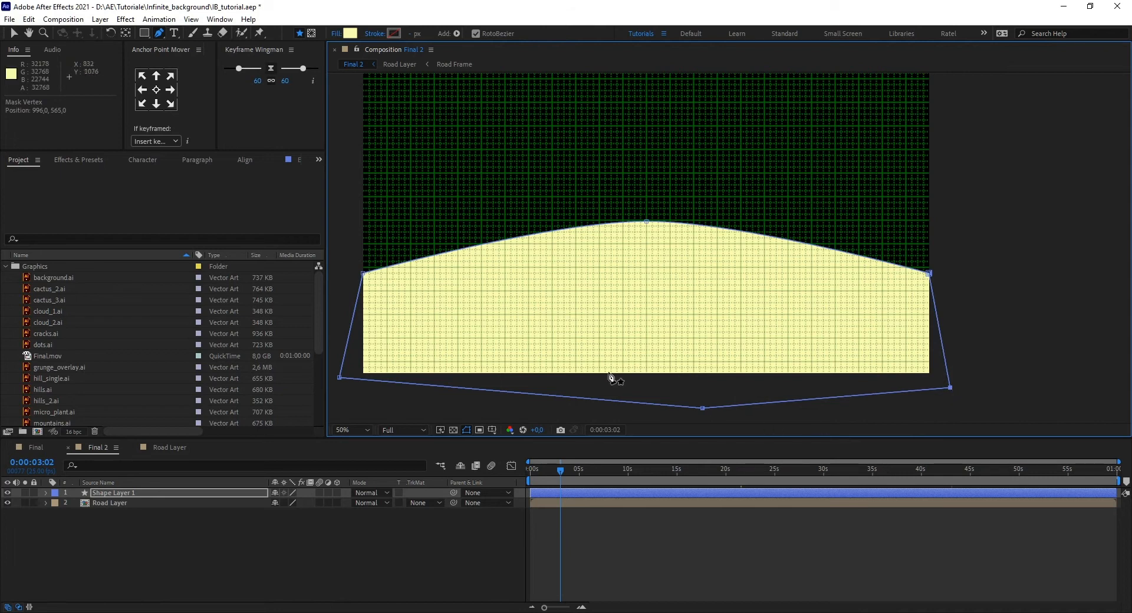
- Pre-compose the hill shape layer as a new composition named Ground Layer
left_click(104, 496)
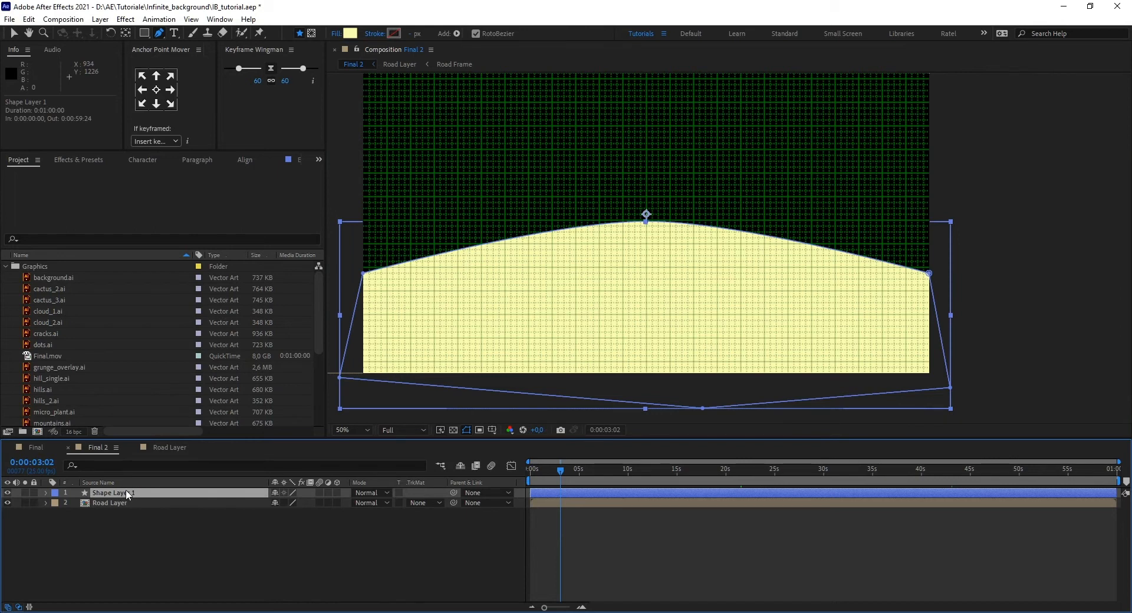
right_click(122, 494)
left_click(177, 428)
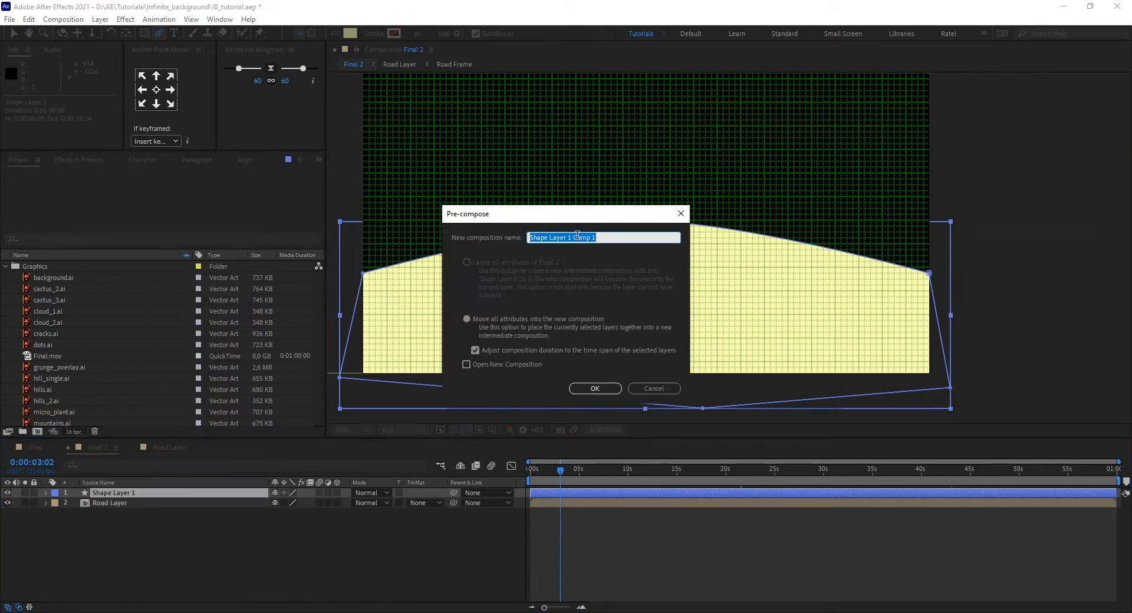
type("Ground Layer")
left_click(581, 387)
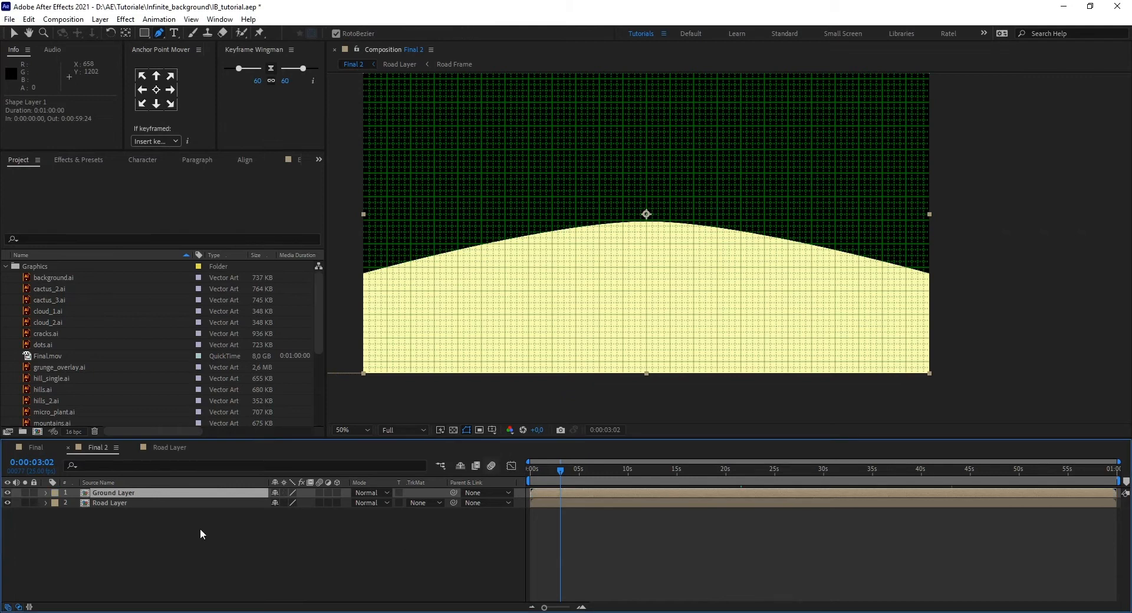
- Open the Ground Layer composition and hide the grid
double_click(129, 494)
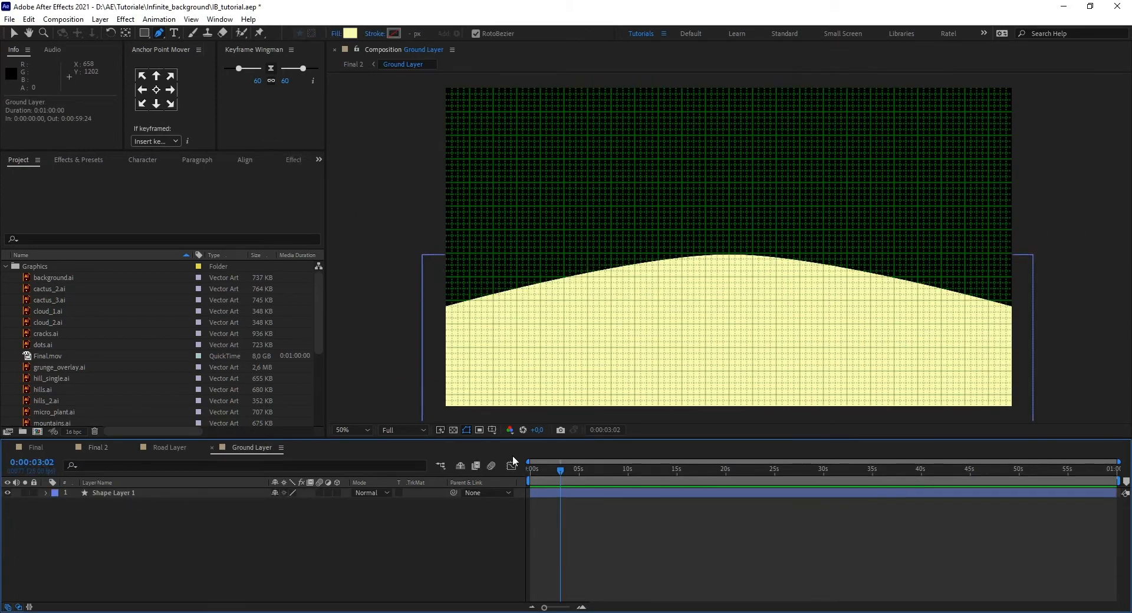
left_click(493, 429)
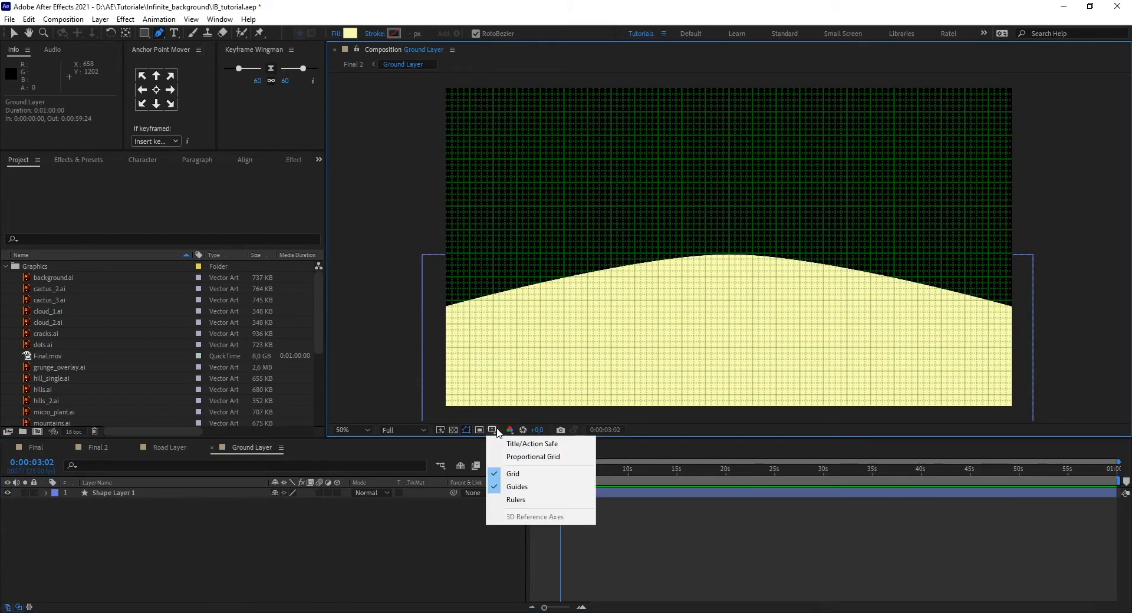
left_click(511, 475)
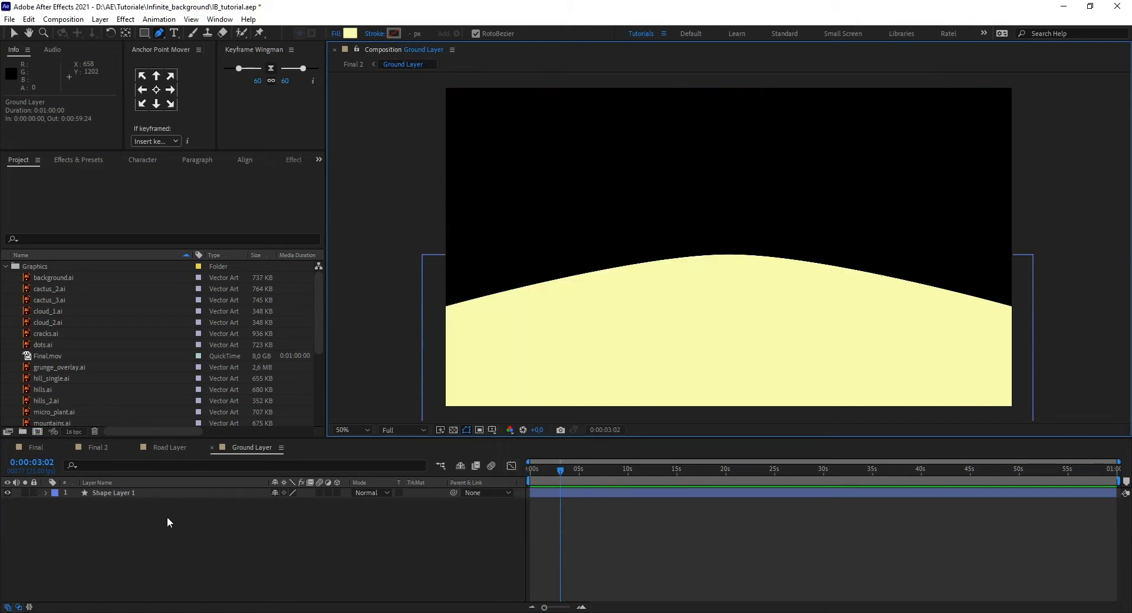
- Pre-compose the shape layer inside Ground Layer as Ground Frame
right_click(108, 492)
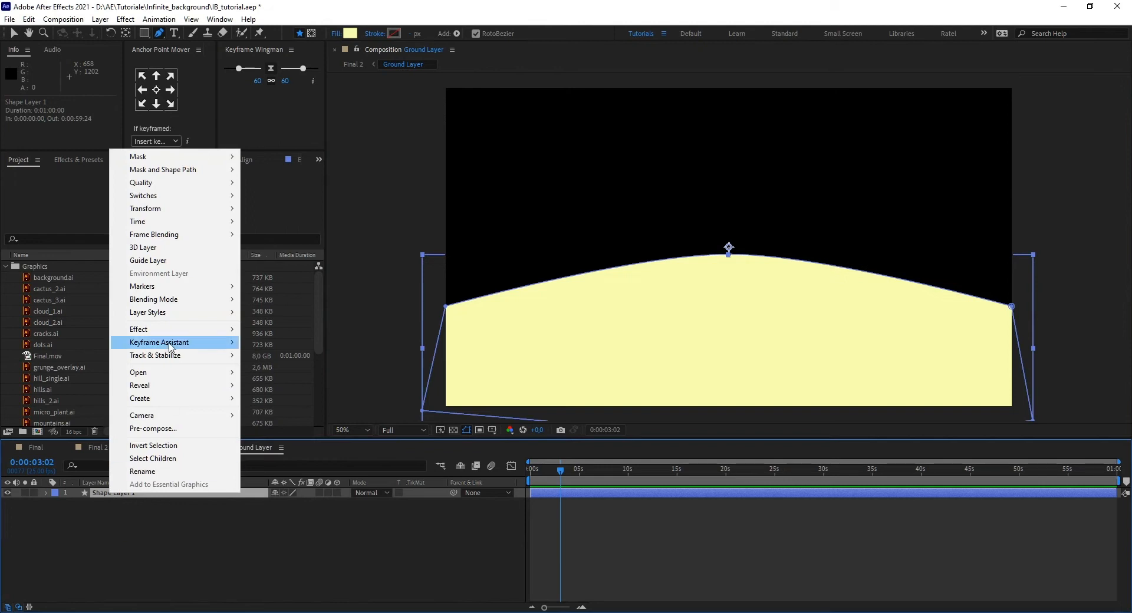
left_click(152, 429)
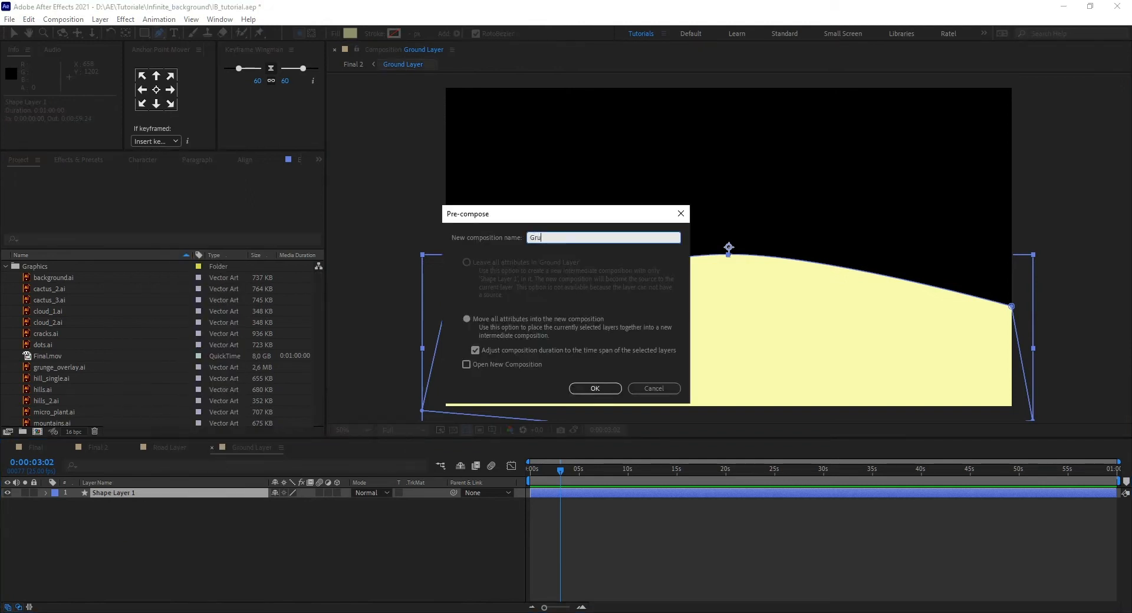
type("Ground Frame")
key("Return")
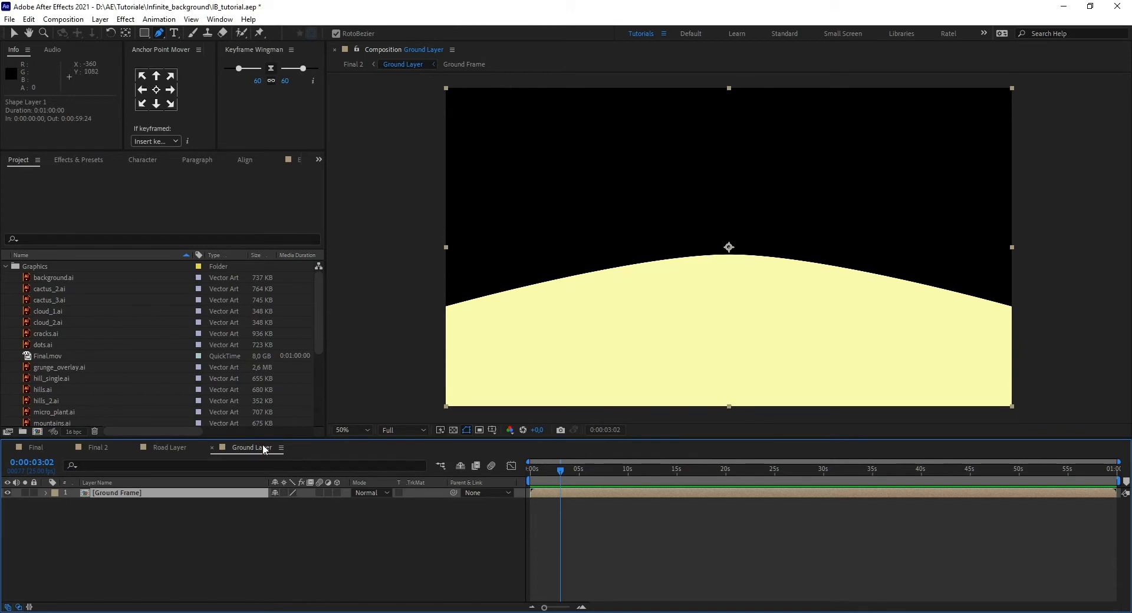
- Search the effects for "grad" and apply Gradient Ramp to the Ground Frame layer
left_click(209, 492)
key("ctrl+space")
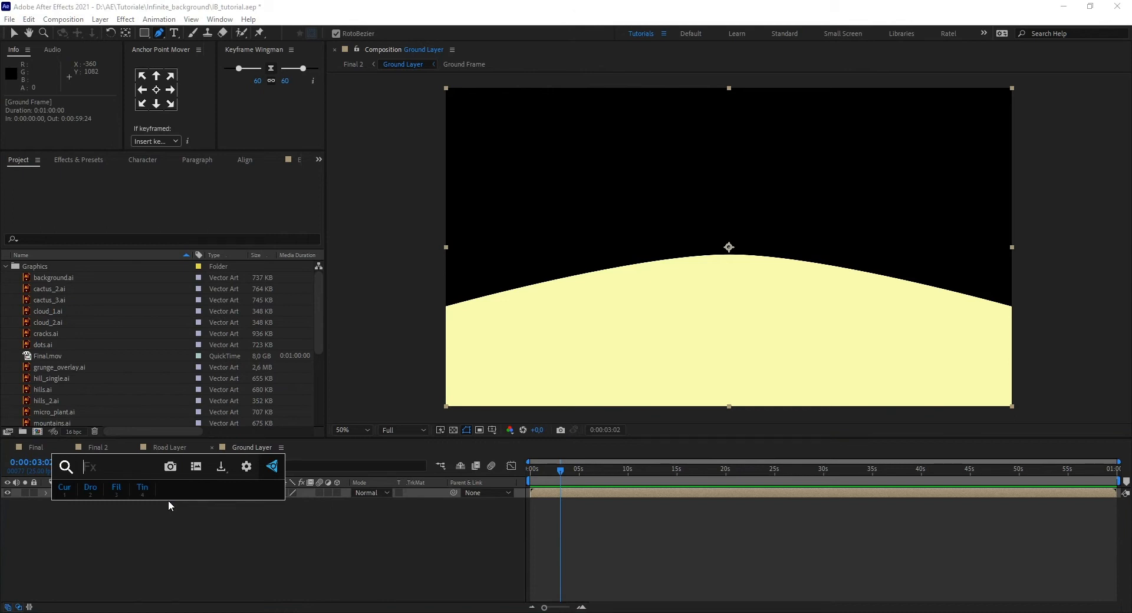
type("grad")
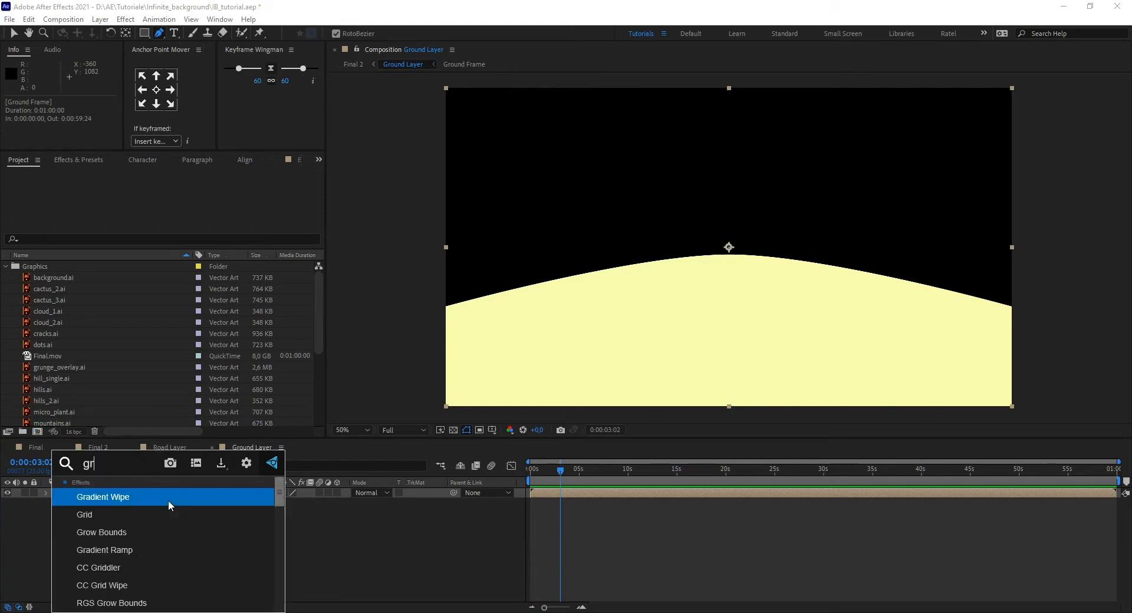
key("Return")
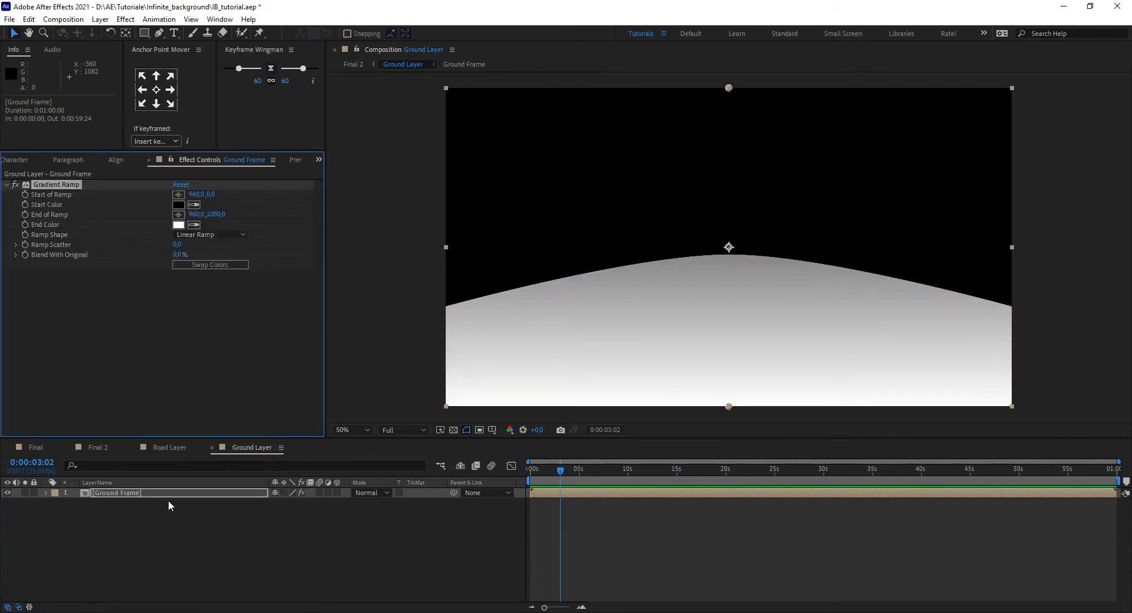
- Set the Gradient Ramp's start color to pure red, FF0000
left_click(178, 204)
type("ffffff")
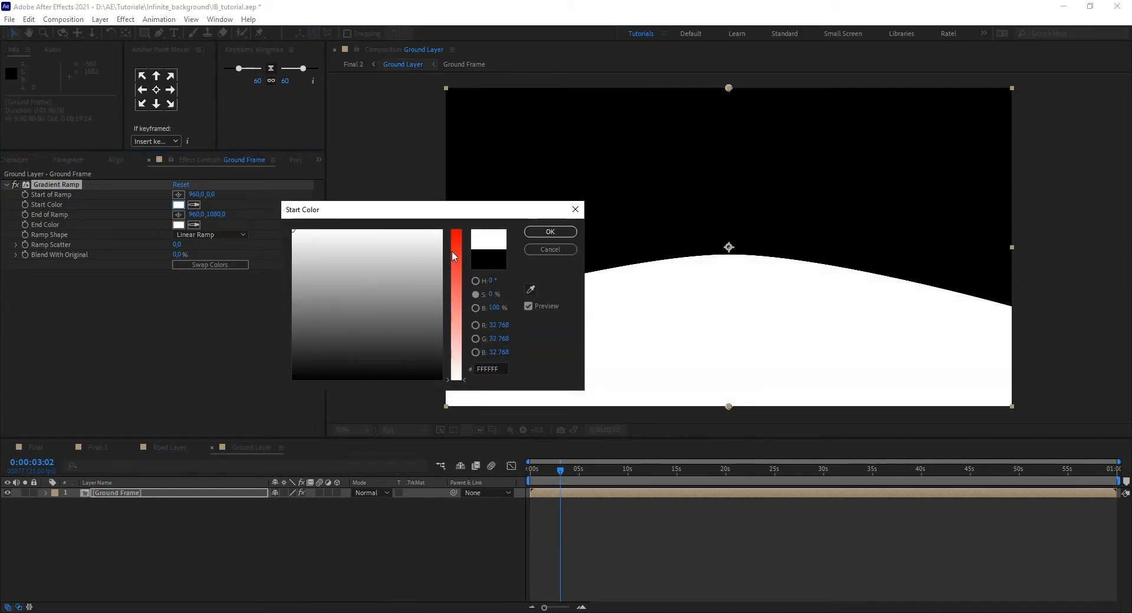
left_click_drag(457, 246, 449, 175)
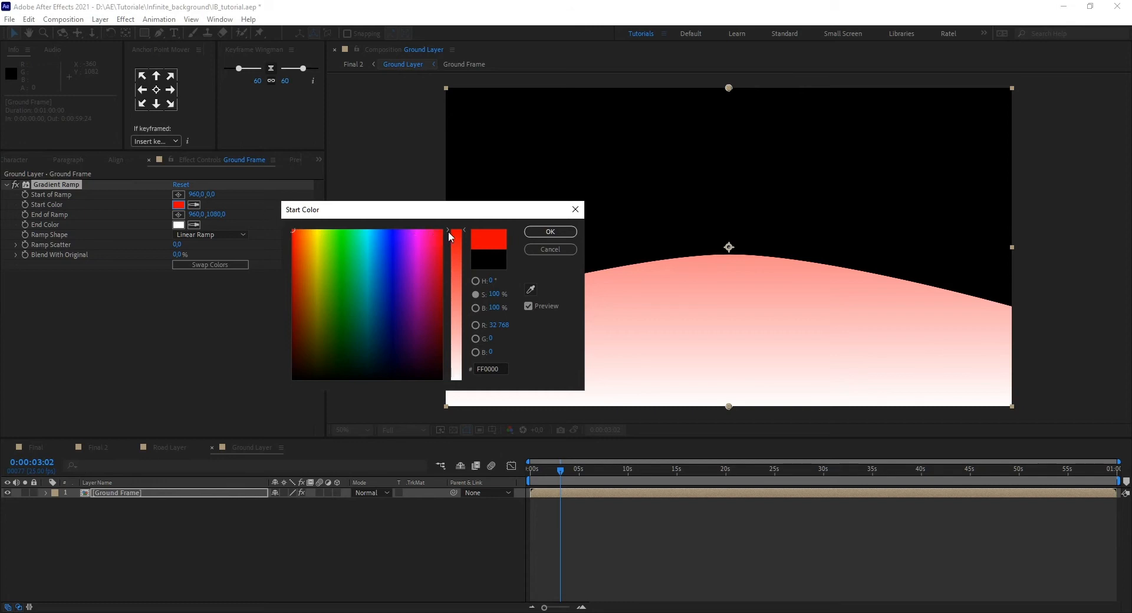
left_click(548, 232)
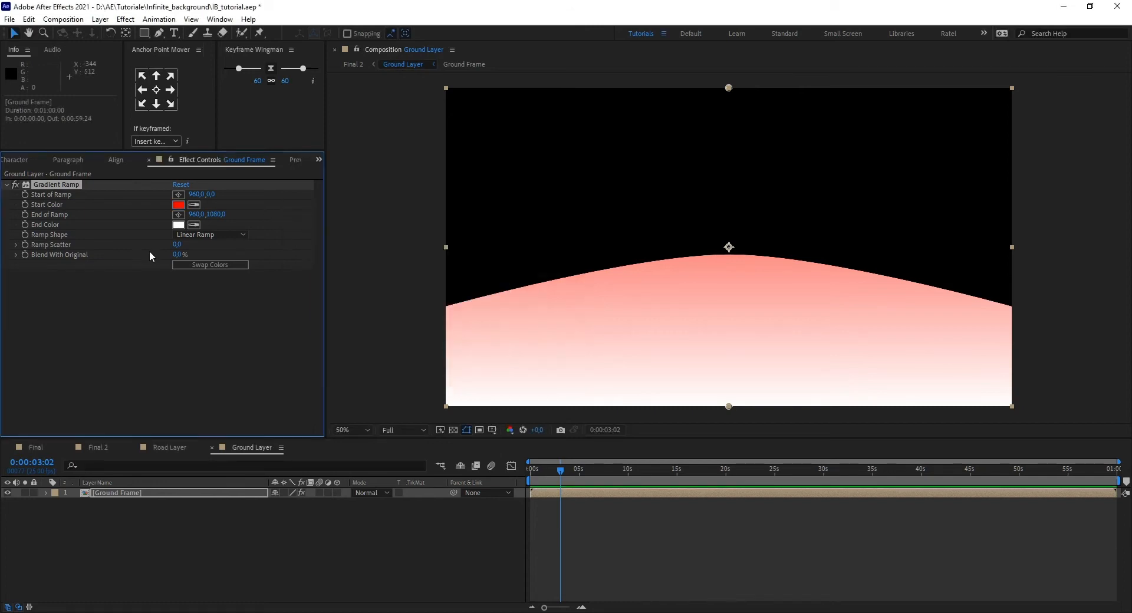
- Set the Gradient Ramp's end color to bright yellow, about F6FF00
left_click(178, 225)
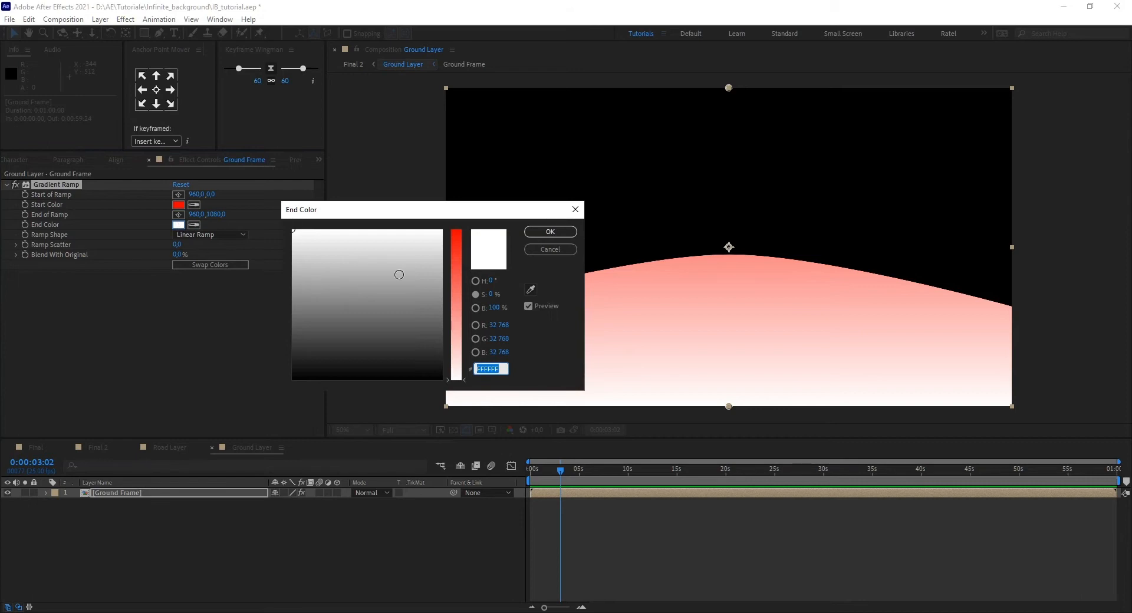
left_click(359, 280)
left_click_drag(454, 267, 454, 230)
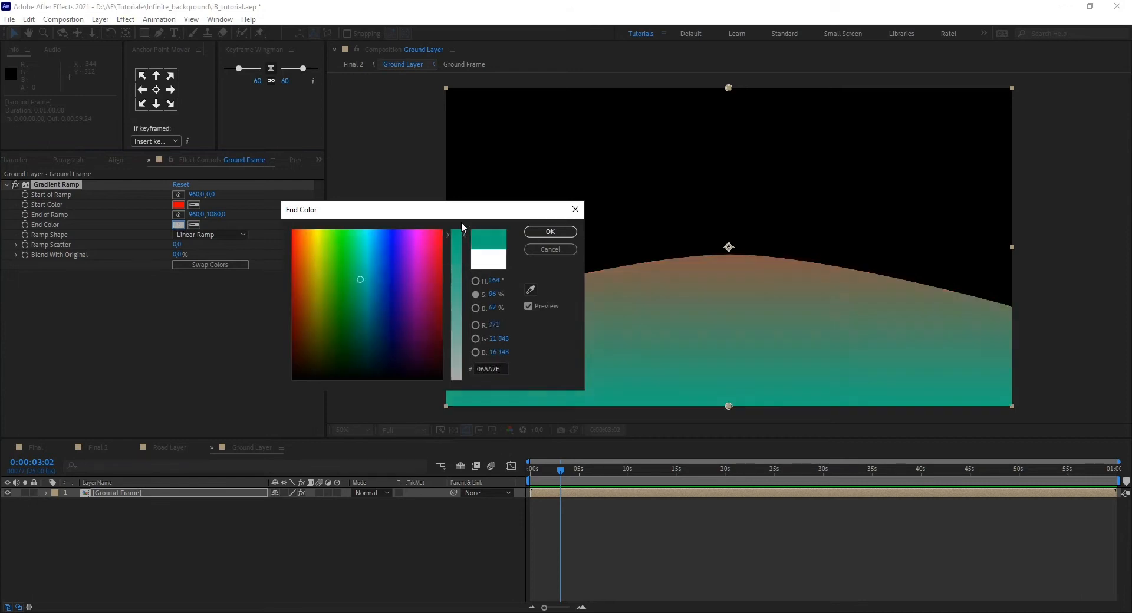
left_click_drag(319, 236, 318, 225)
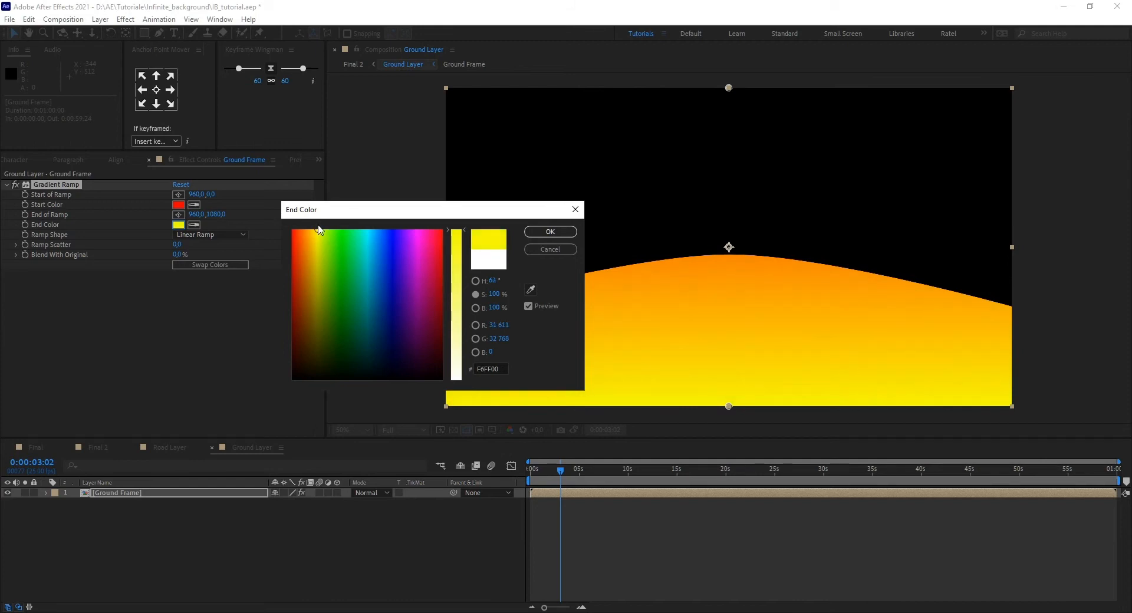
left_click(539, 233)
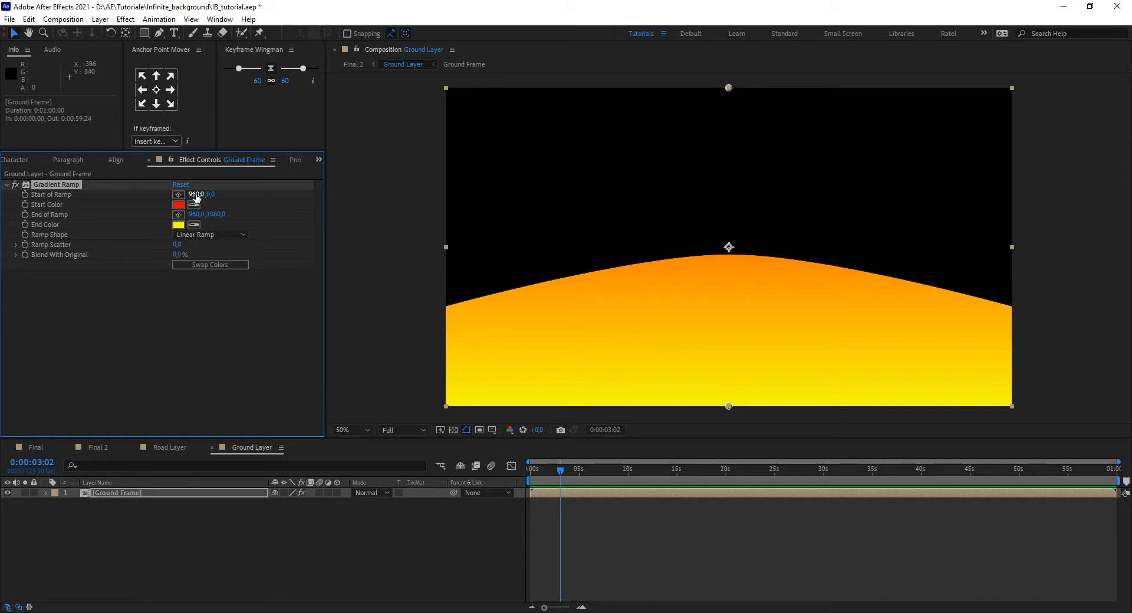
- Set Start of Ramp to 960, 442 and End of Ramp to 960, 1051 so the gradient fits the hill
left_click_drag(209, 195, 458, 197)
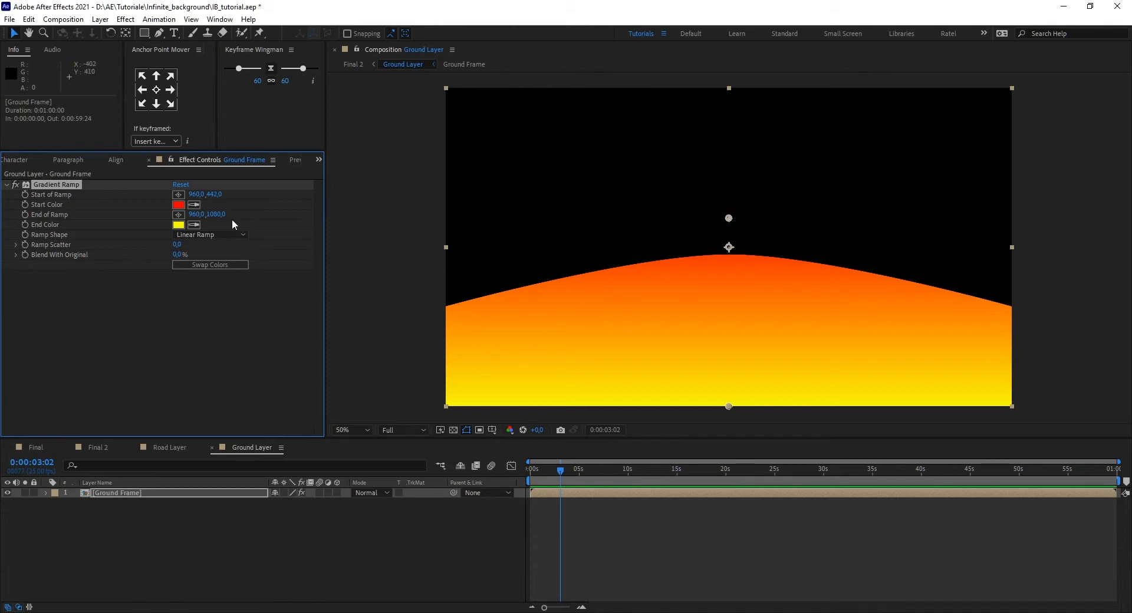
mouse_move(217, 214)
left_mouse_down()
mouse_move(181, 216)
mouse_move(216, 215)
mouse_move(201, 218)
left_mouse_up()
left_click(198, 268)
left_click(198, 268)
left_click(198, 267)
- Return the current time to 0:00:00:00 and set the Ground Layer composition's width to 9600 px
left_click_drag(560, 469, 499, 472)
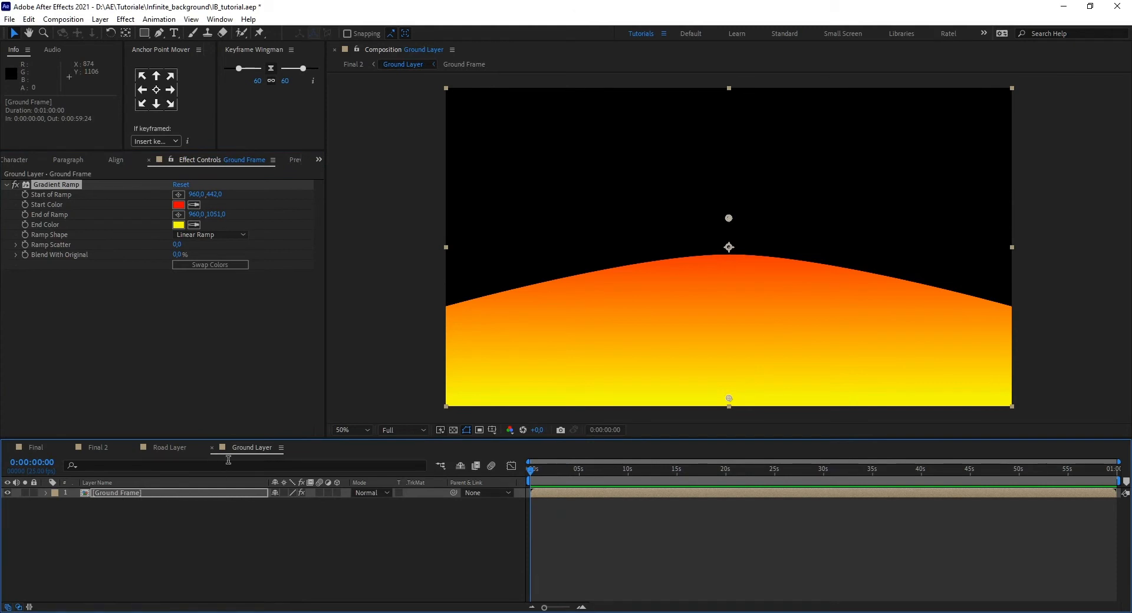
right_click(242, 446)
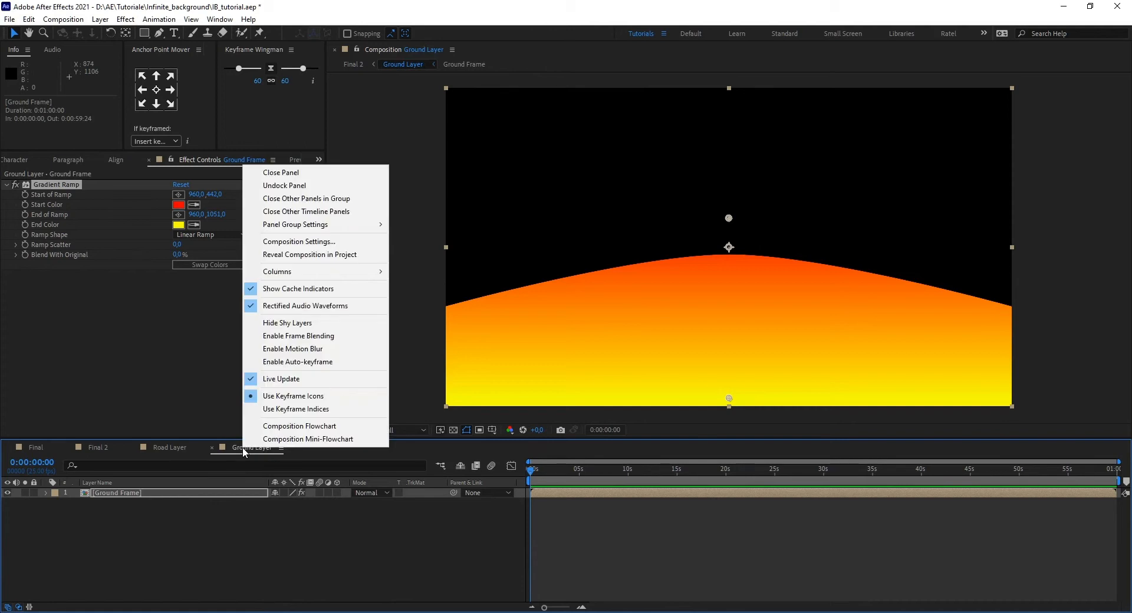
left_click(318, 243)
left_click(476, 237)
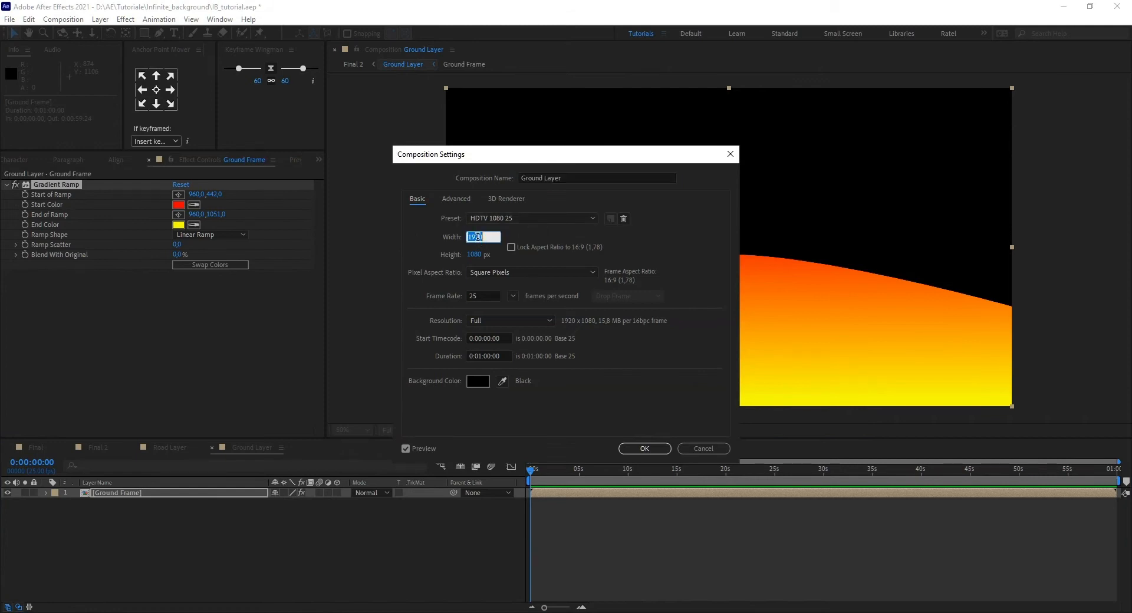
type("9600")
left_click(643, 449)
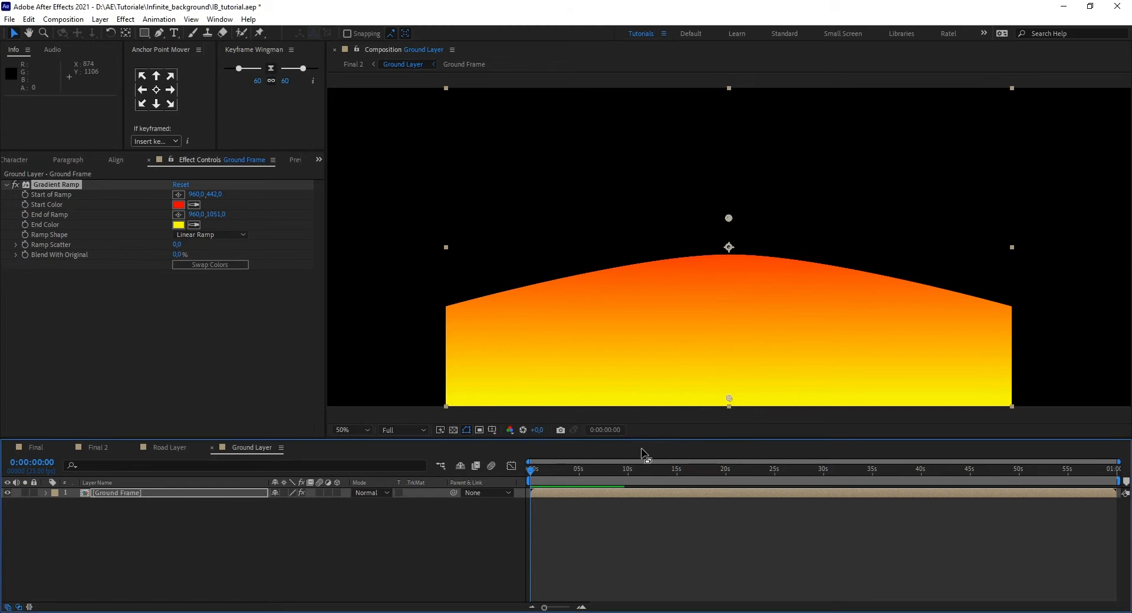
scroll(674, 345, "down", 2)
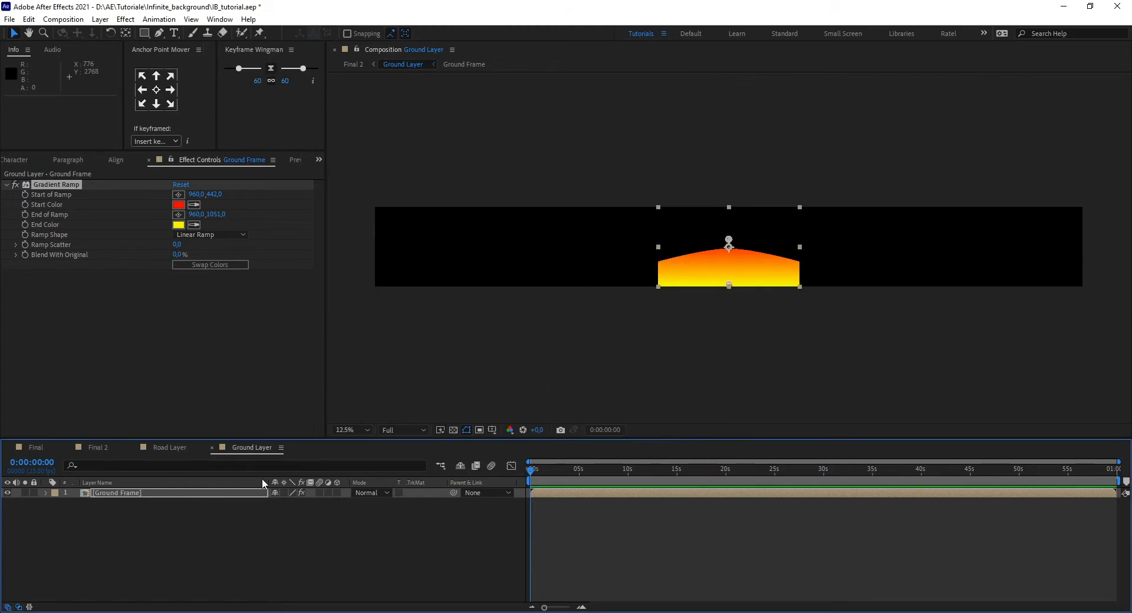
- Duplicate the Ground Frame layer and move the lower copy's anchor point to the middle of its left edge
left_click(213, 512)
left_click(138, 492)
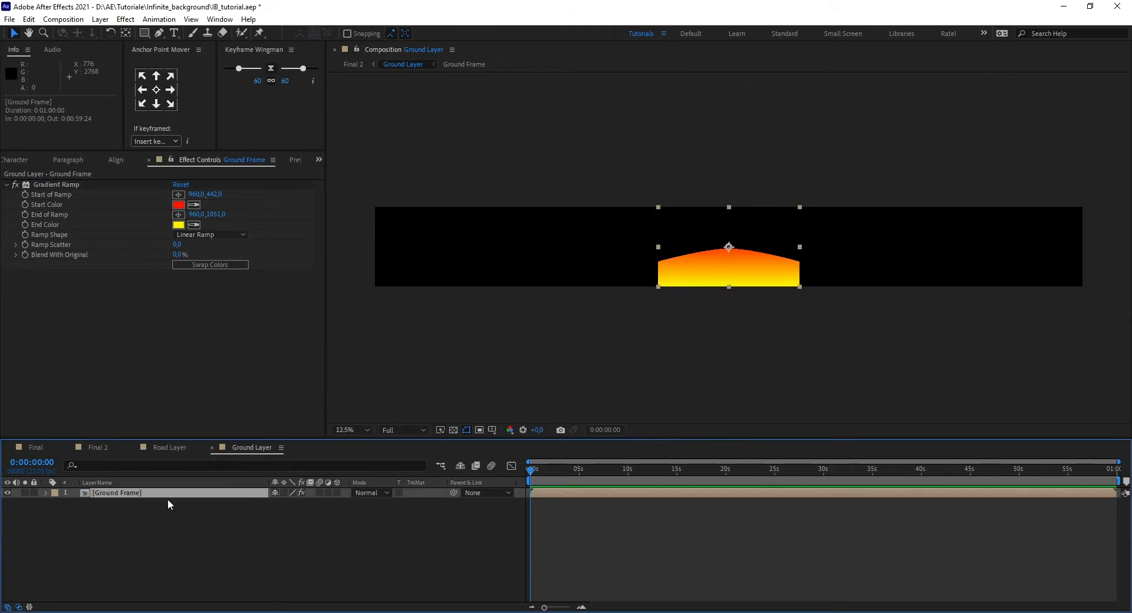
key("ctrl+d")
left_click(103, 503)
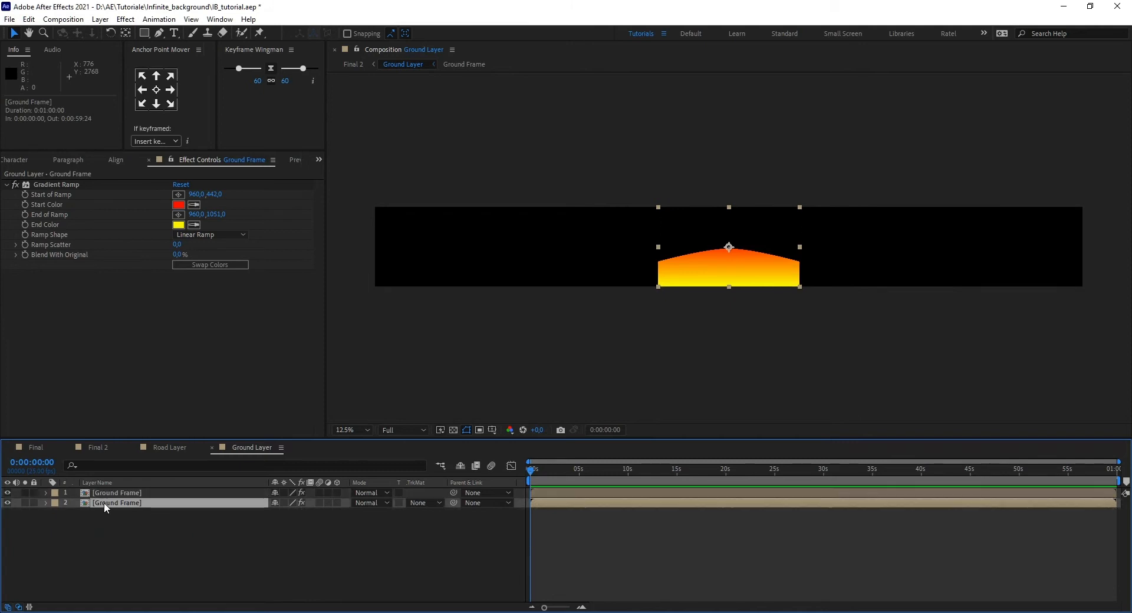
left_click(142, 89)
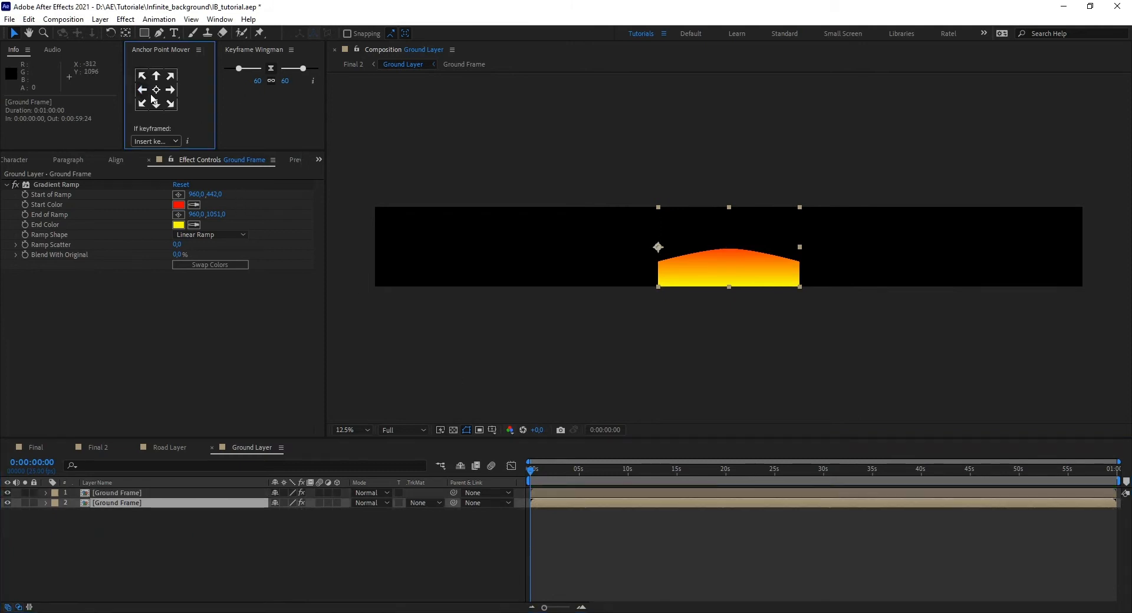
- Set the lower Ground Frame layer's X position to 0 so it sits at the composition's left end
key("p")
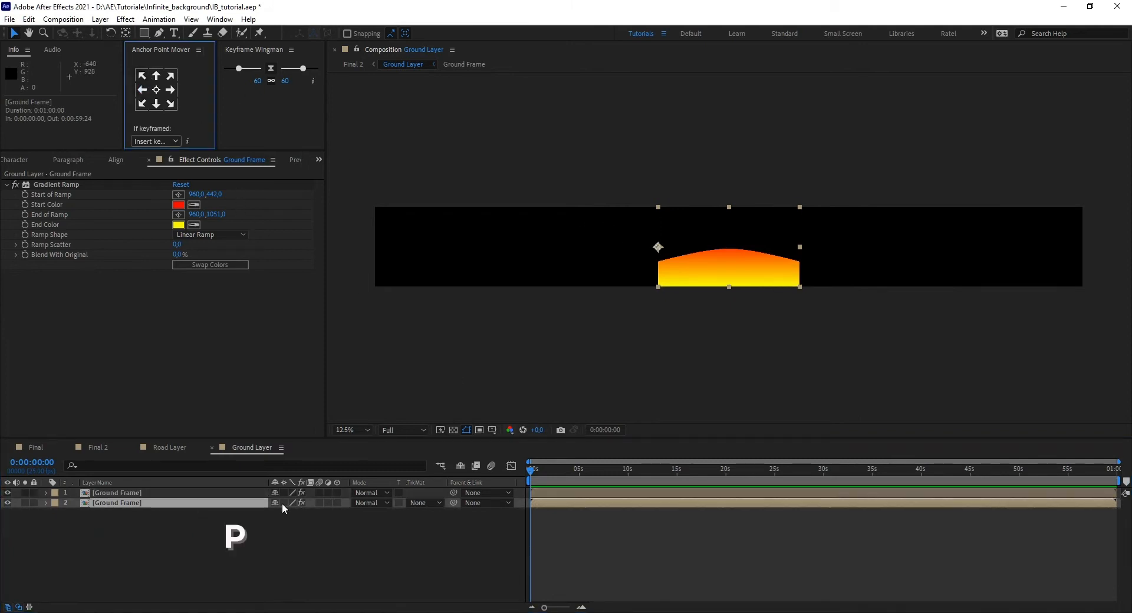
left_click(281, 513)
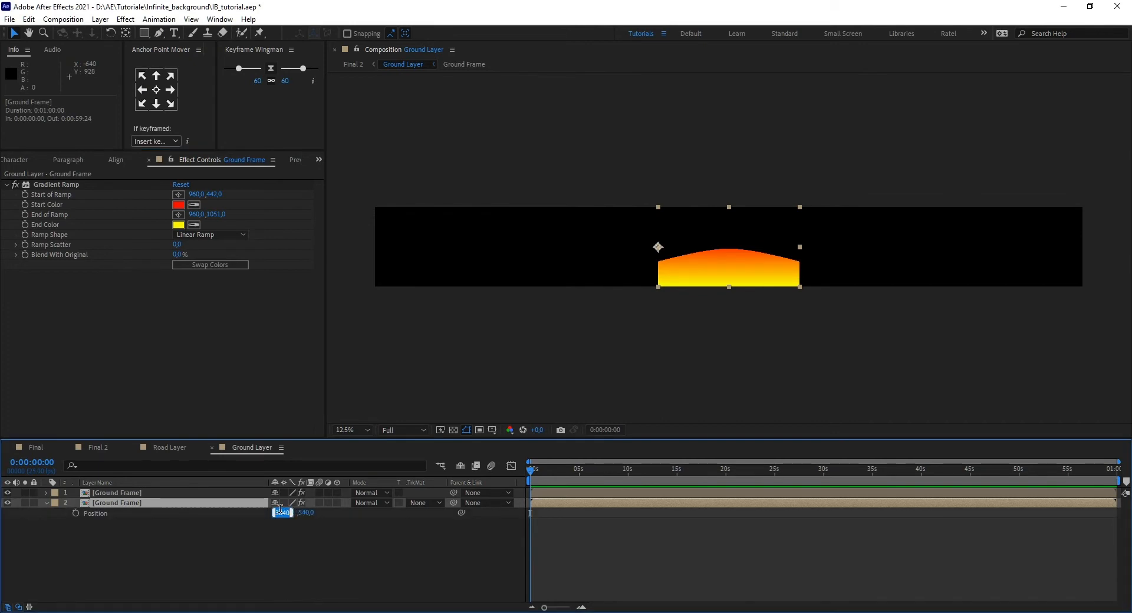
type("0")
key("Return")
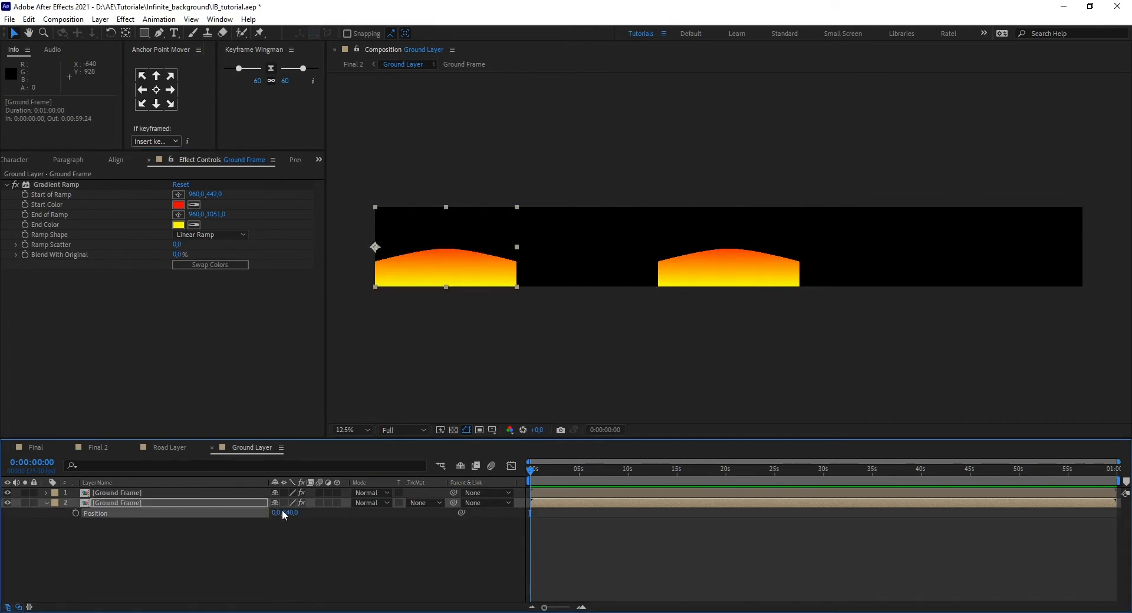
- Move the upper Ground Frame layer's anchor point to the middle of its right edge and set its X position to 9600
left_click(155, 494)
left_click(171, 89)
key("p")
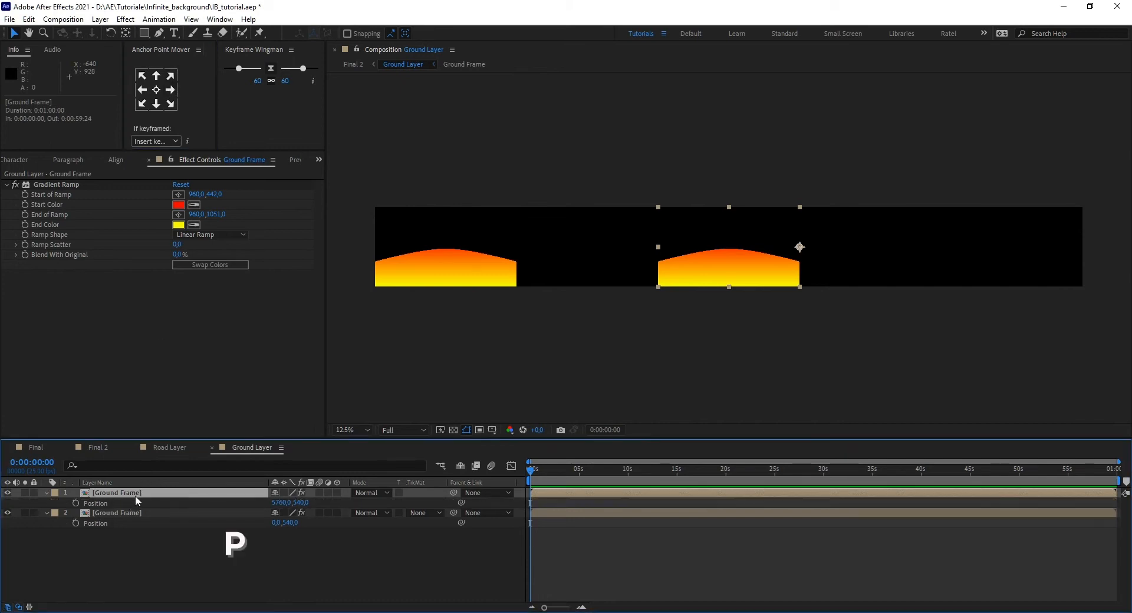
left_click(277, 503)
type("9")
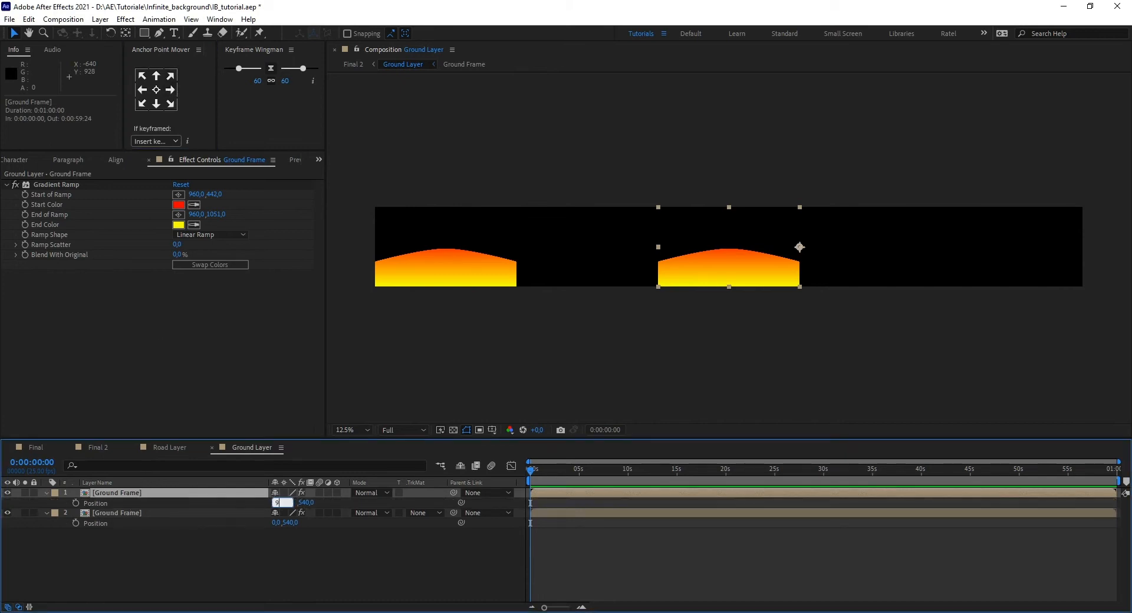
key("Return")
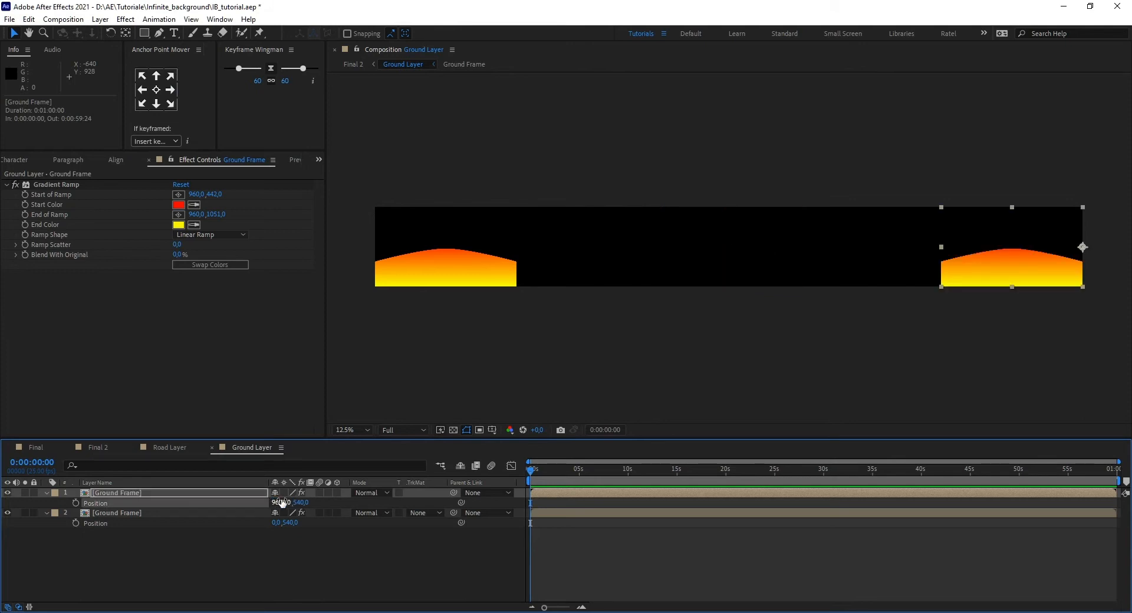
left_click(482, 574)
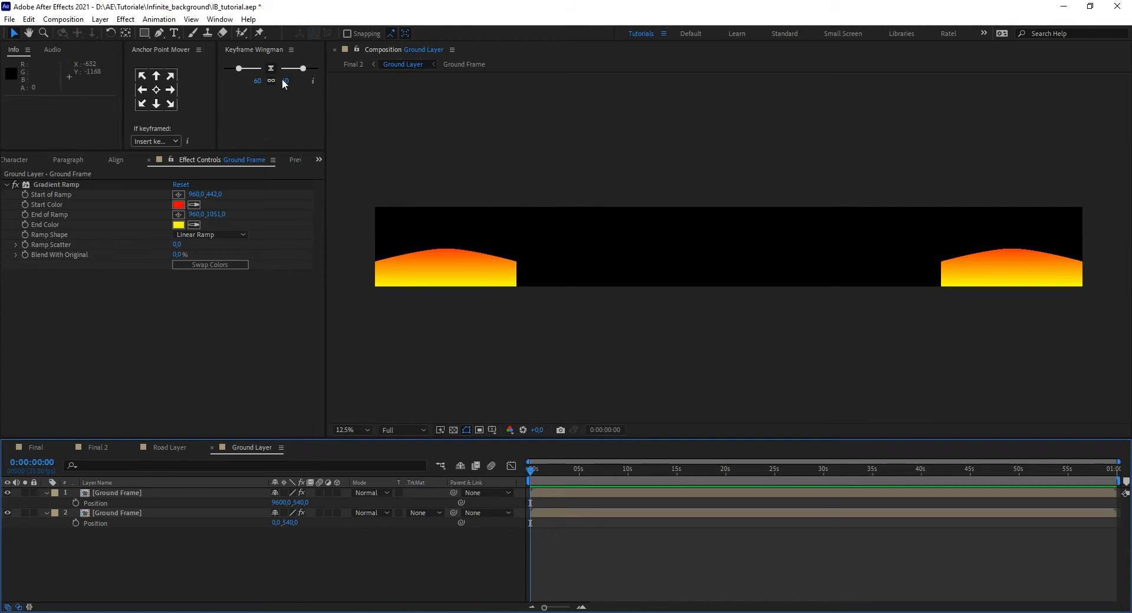
- Draw a closed RotoBezier shape with the Pen tool, its gently wavy top edge bridging the two hills and its bottom running below the frame
left_click(159, 33)
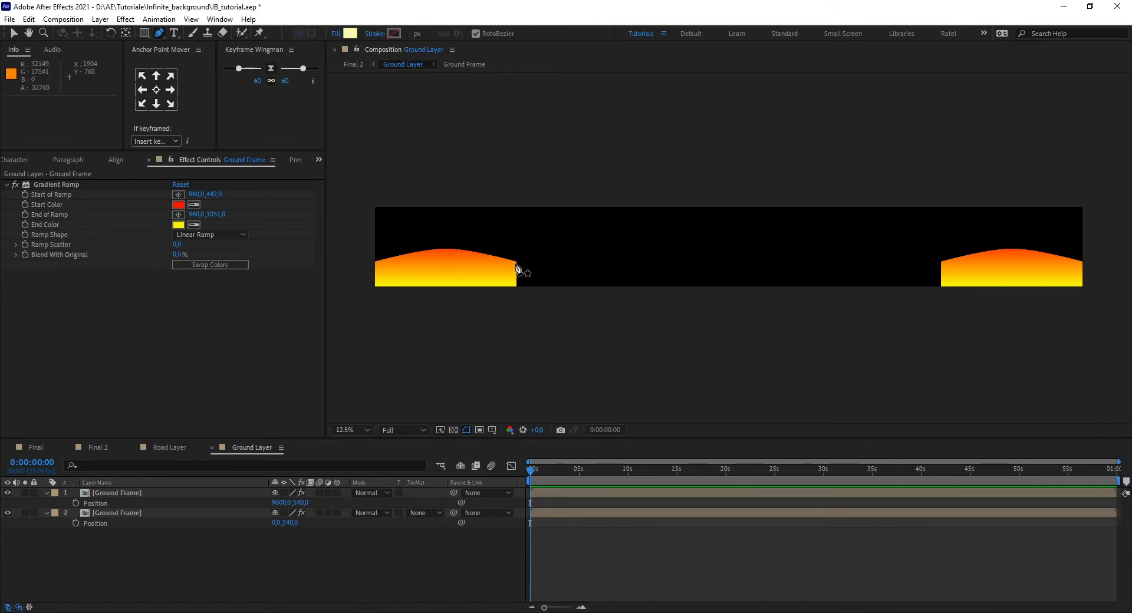
left_click(517, 263)
left_click(631, 266)
left_click(777, 261)
left_click(880, 260)
left_click(907, 265)
left_click(929, 264)
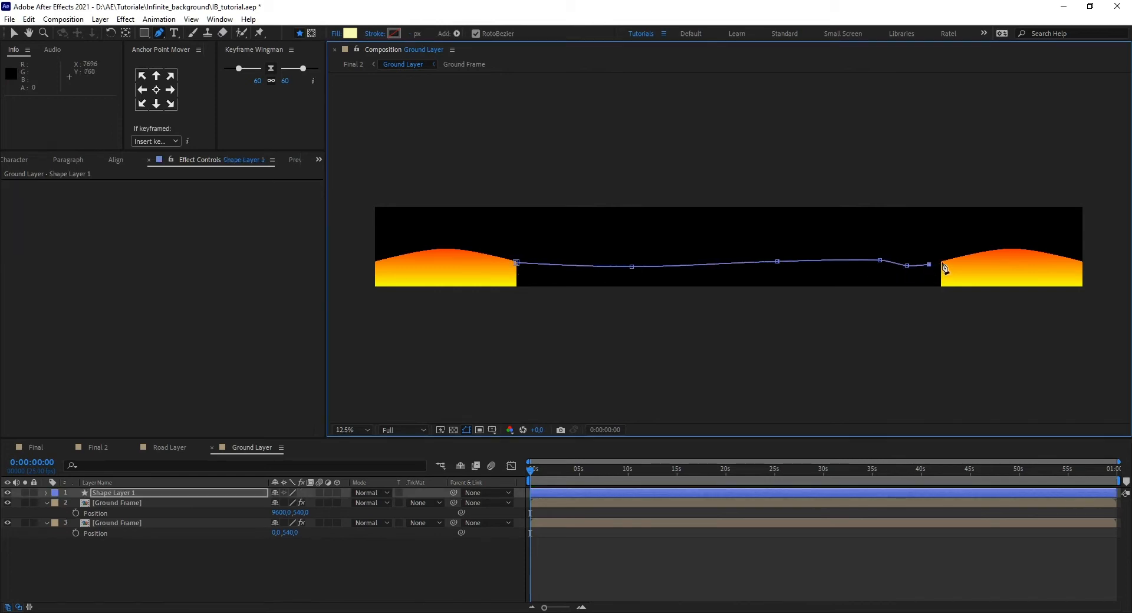
left_click(967, 296)
left_click(780, 350)
left_click(572, 317)
left_click(475, 310)
left_click(499, 274)
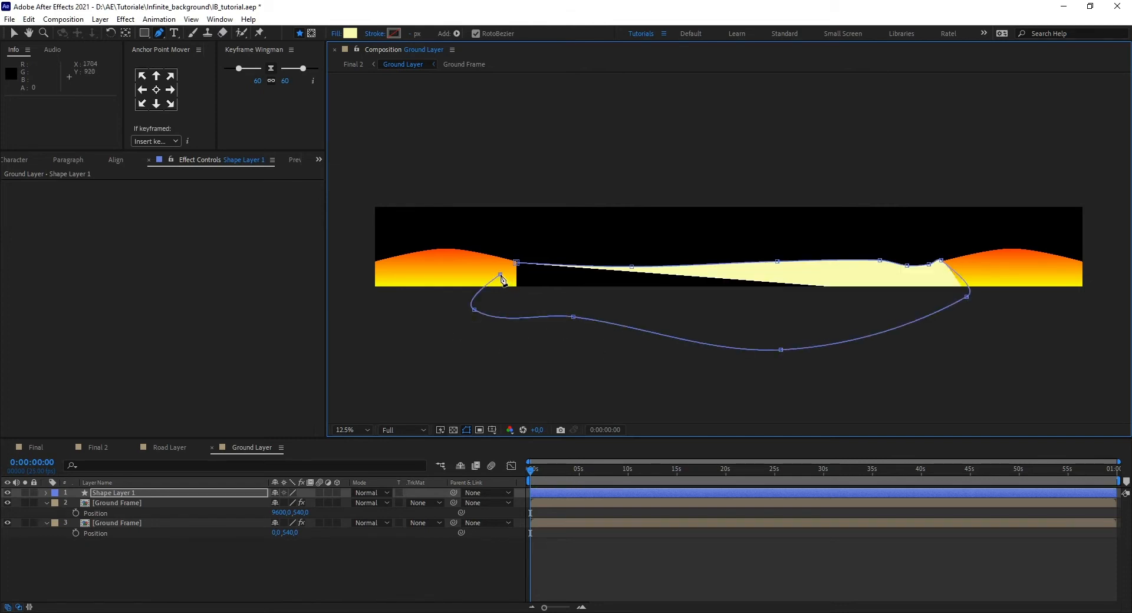
left_click(517, 261)
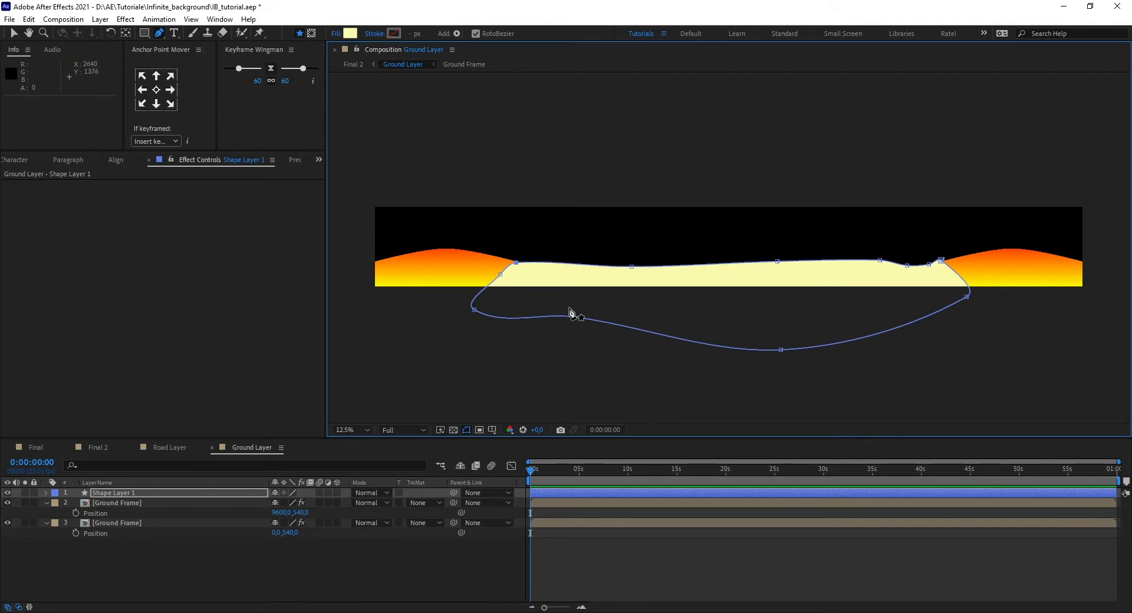
- Convert the new shape's two vertices where it meets the left and right hills to sharp corners
key("period")
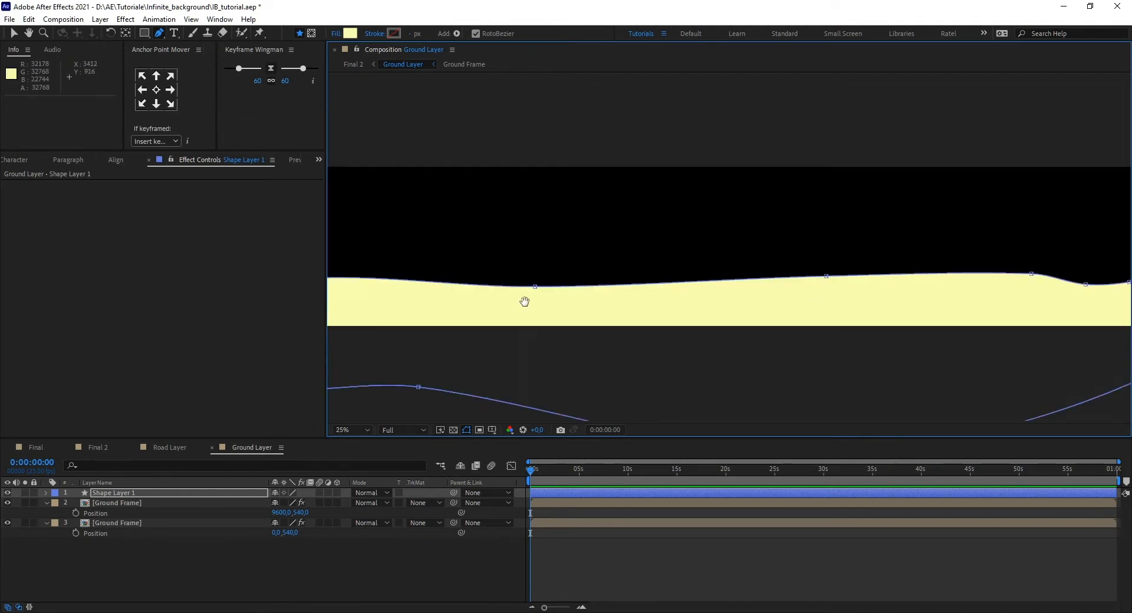
left_click_drag(523, 303, 803, 324)
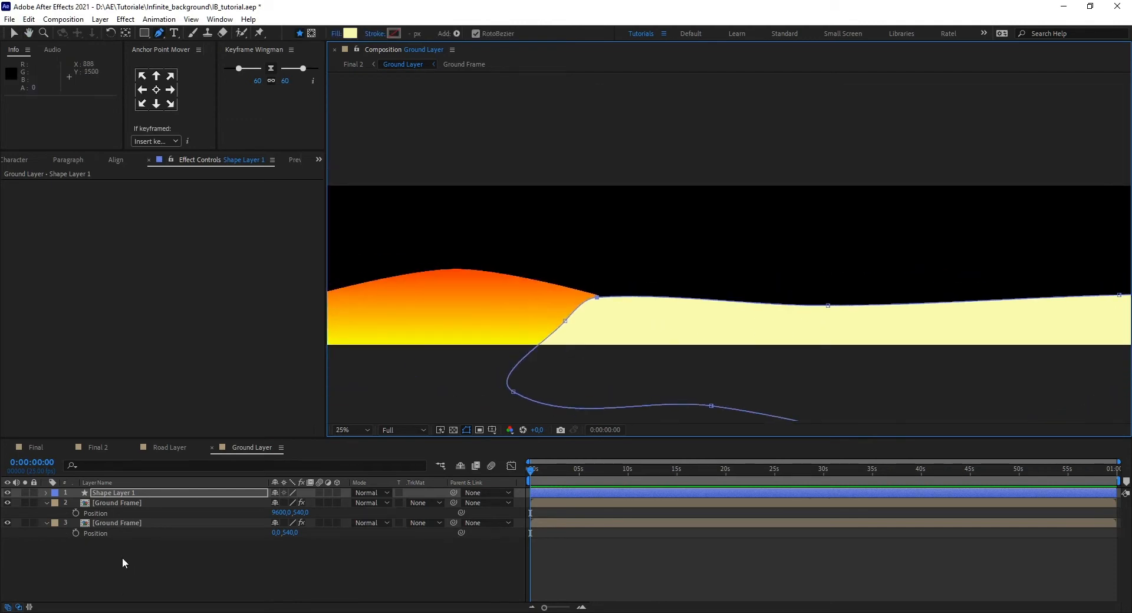
key("period")
left_click_drag(552, 323, 648, 244)
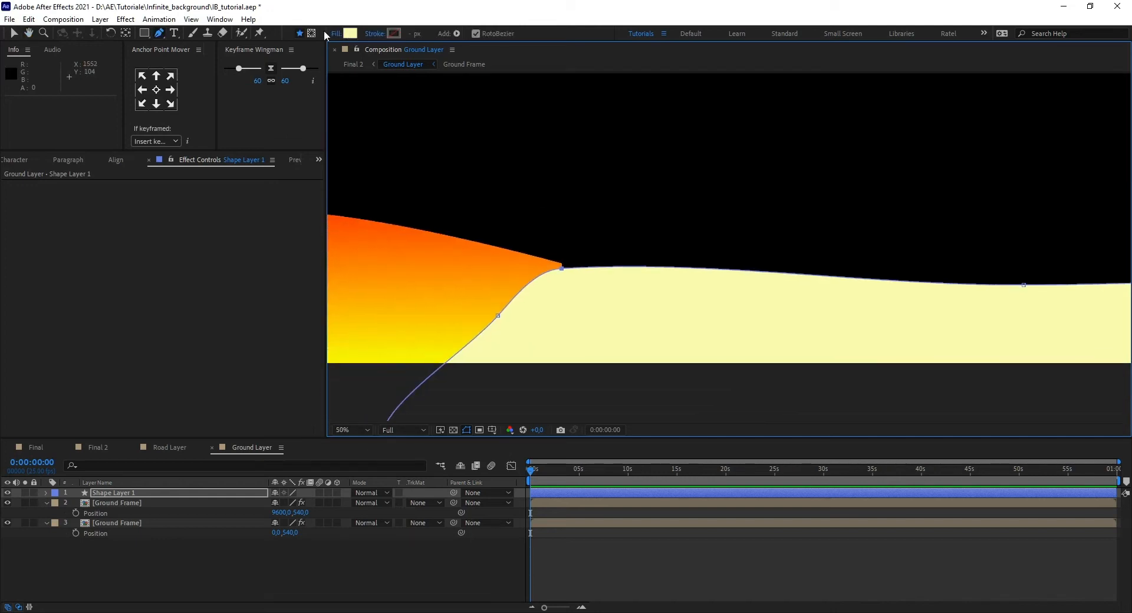
left_click_drag(159, 33, 214, 74)
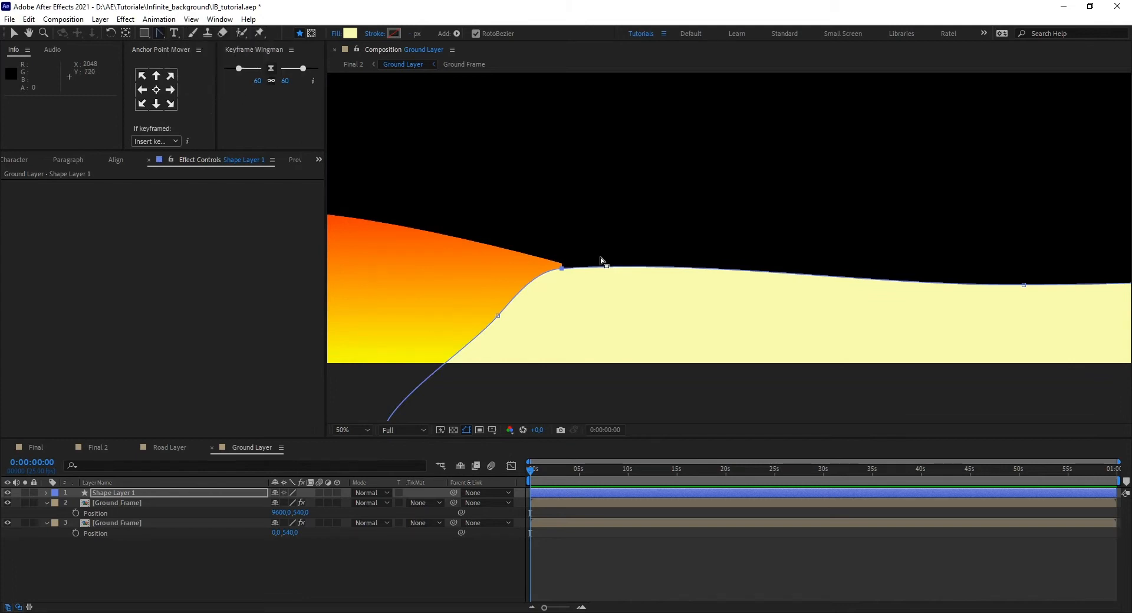
left_click(561, 269)
left_click_drag(1046, 271, 335, 323)
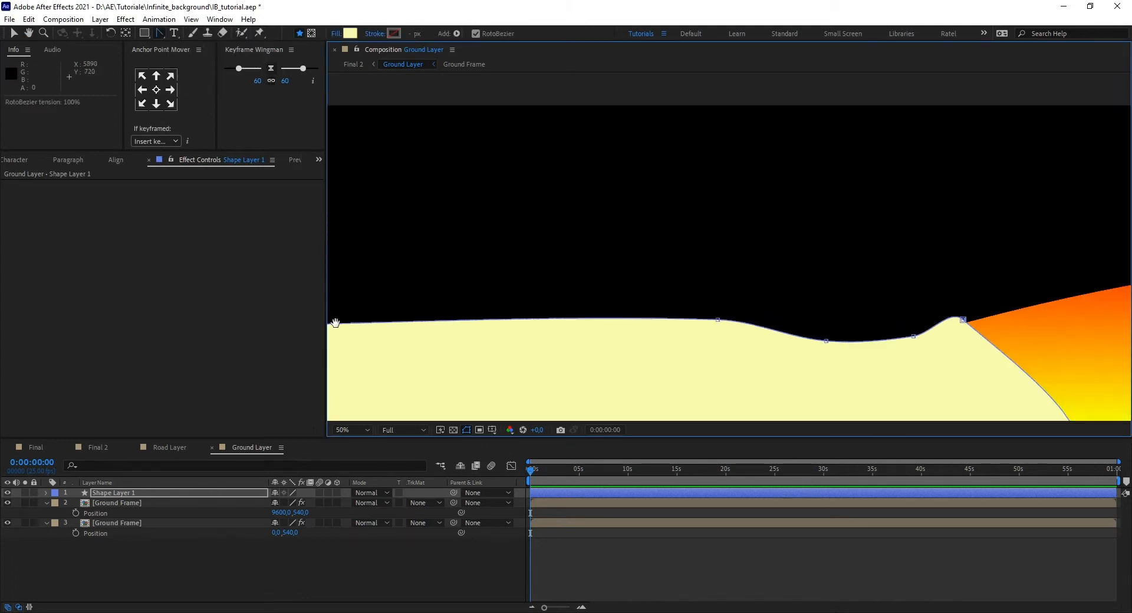
left_click(846, 330)
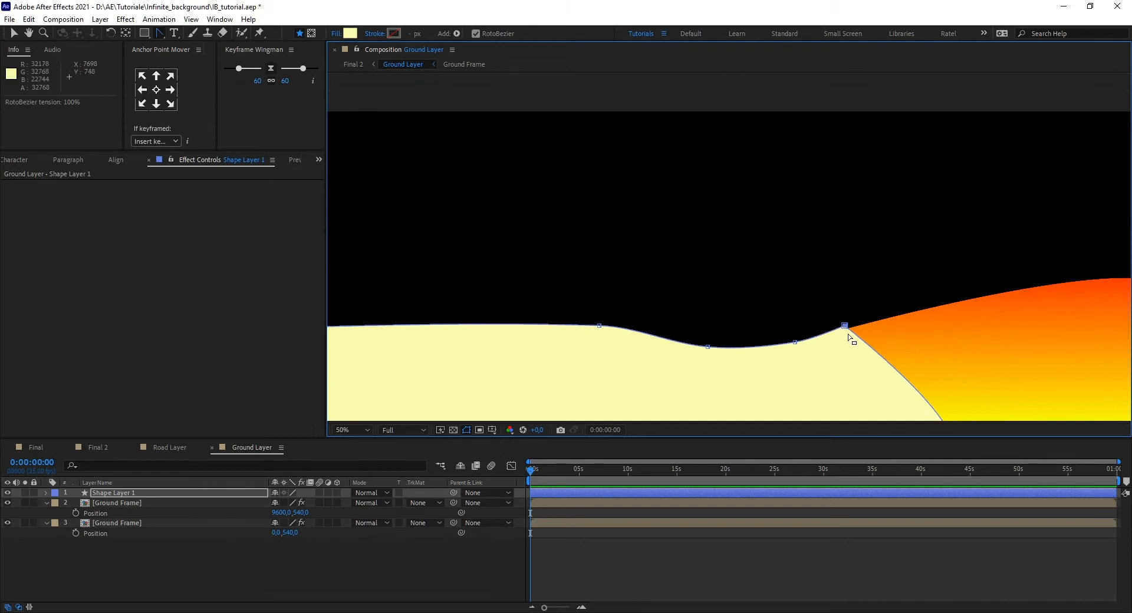
- Move the shape's corner vertex onto the right hill's edge and place Shape Layer 1 below both Ground Frame layers
left_click_drag(161, 37, 195, 45)
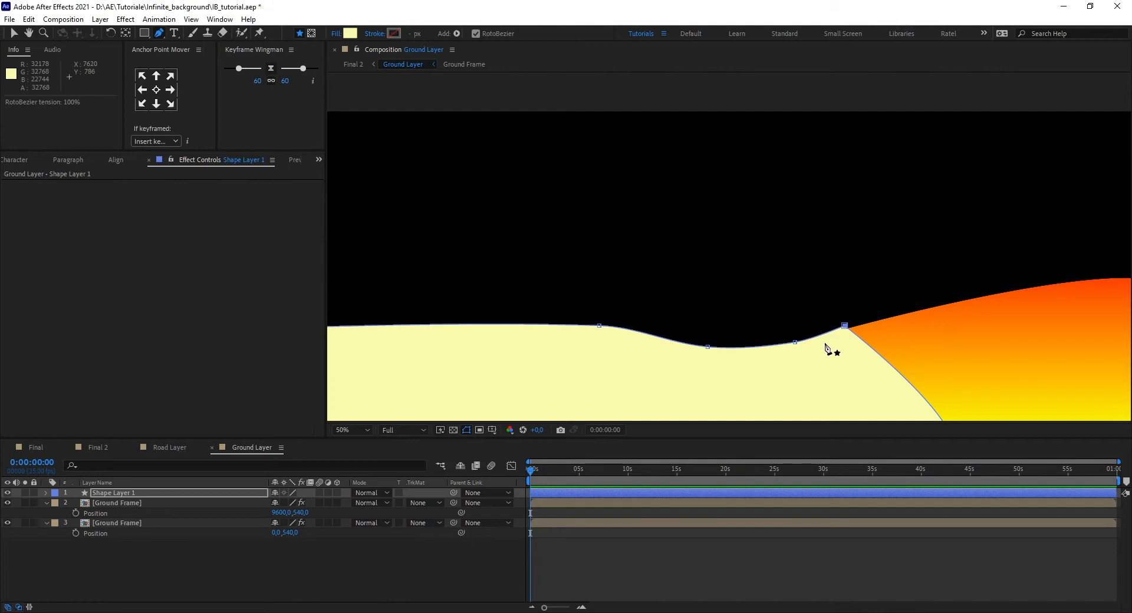
left_click_drag(845, 326, 743, 155)
scroll(840, 339, "up", 2)
scroll(840, 340, "down", 1)
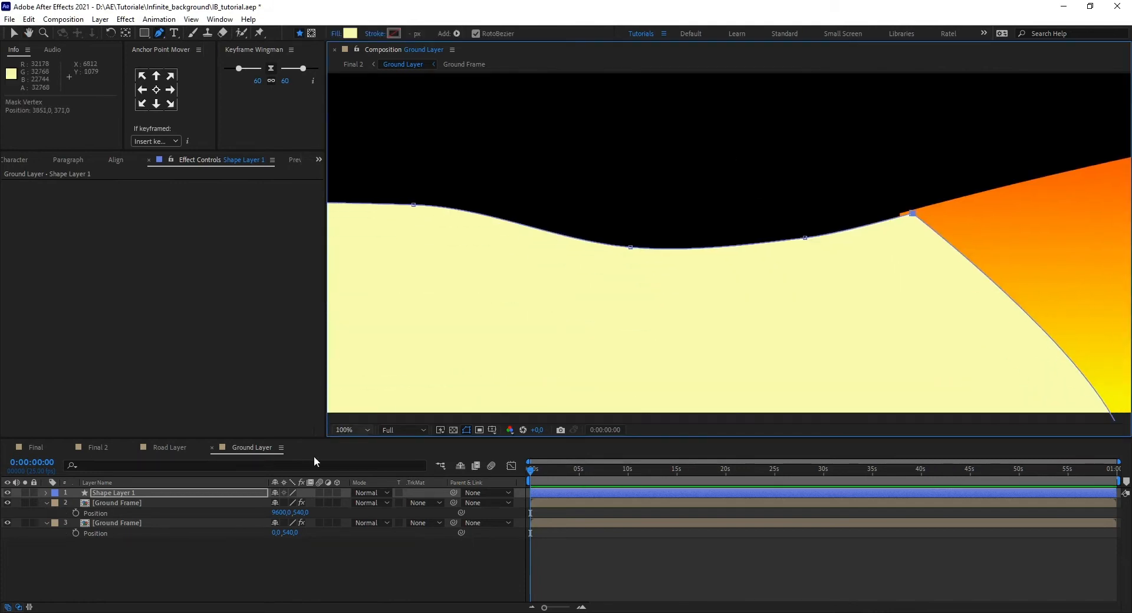
left_click_drag(116, 495, 127, 549)
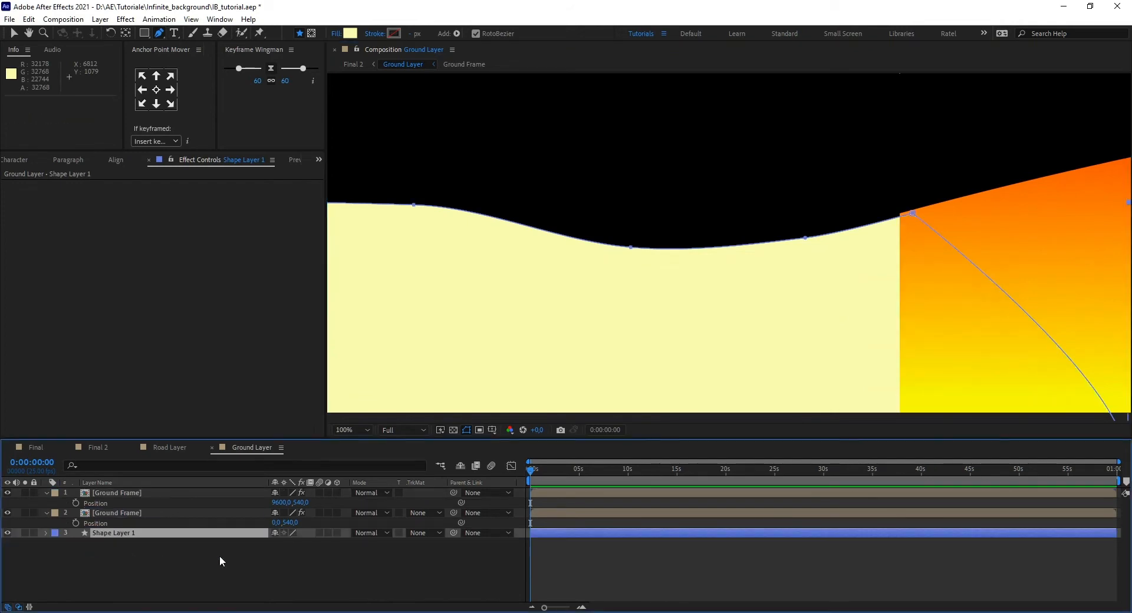
- Fine-tune the vertex at the right hill to about 7697, 737 so the shape's top edge continues the hill's slope
left_click(911, 211)
left_click_drag(910, 211, 908, 211)
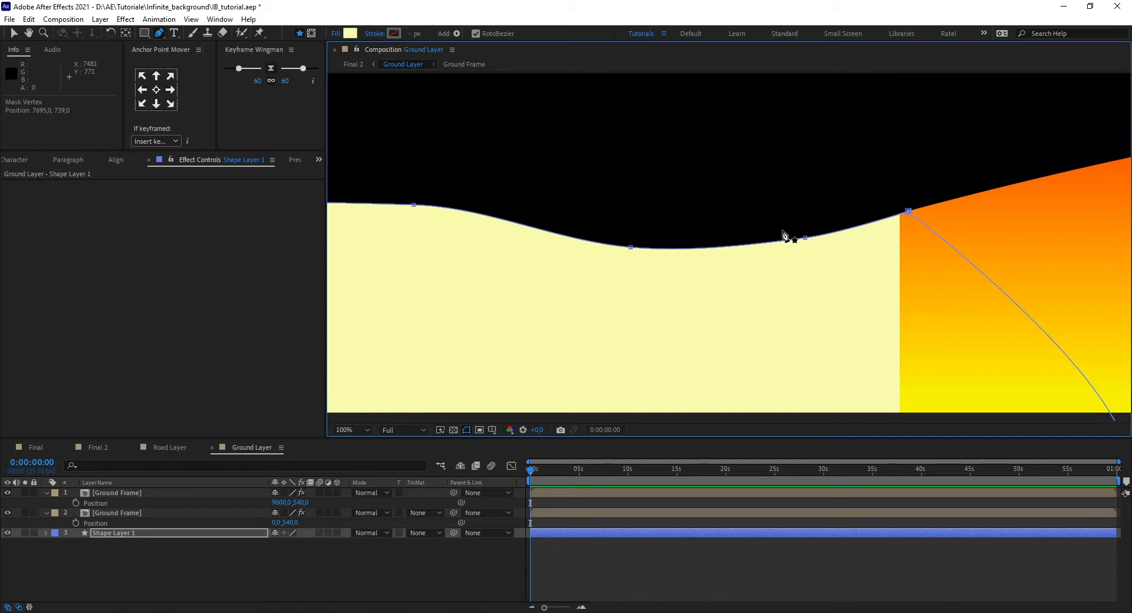
key("v")
left_click(765, 138)
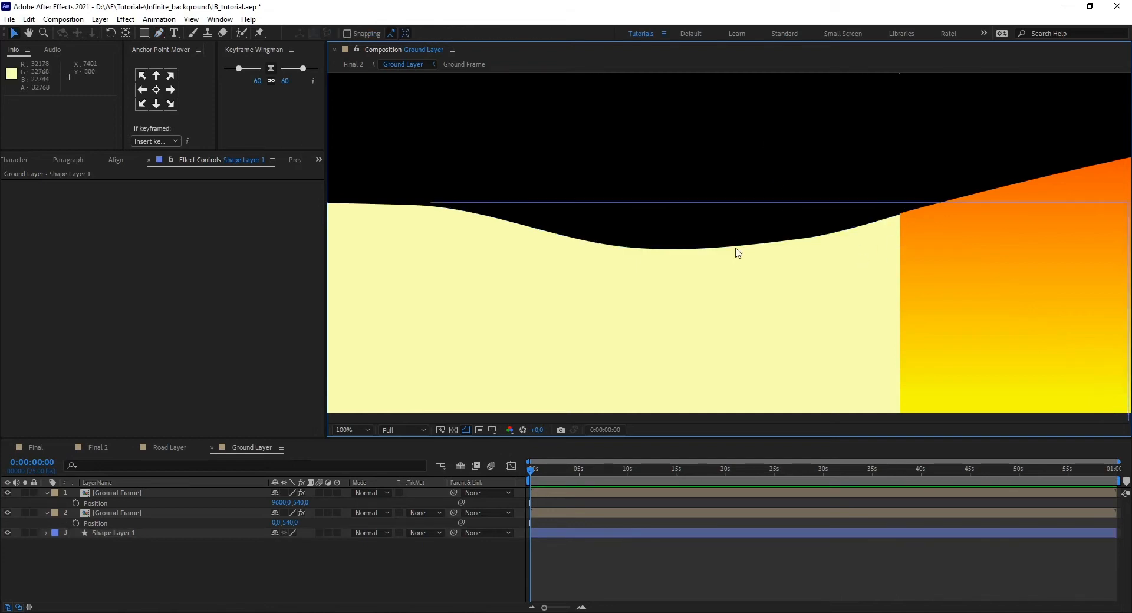
left_click(890, 264)
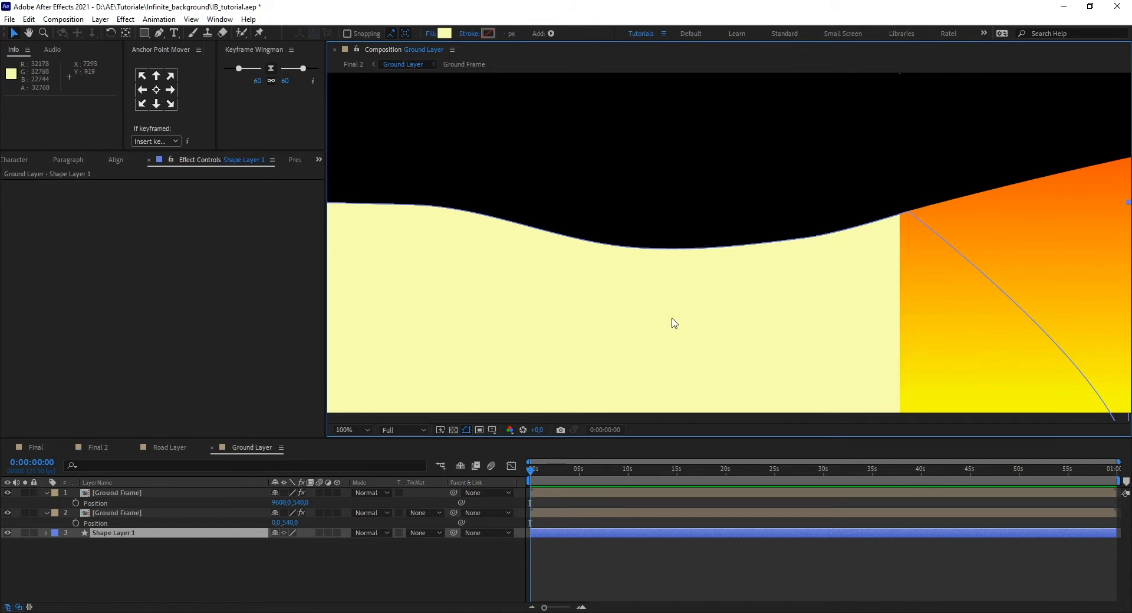
key("g")
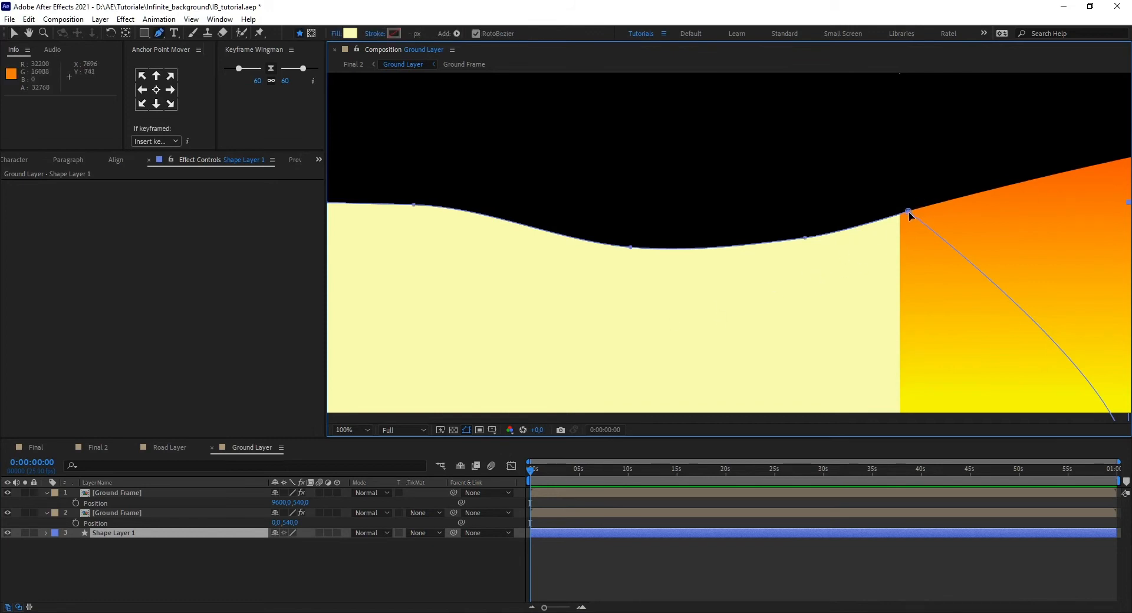
left_click(908, 210)
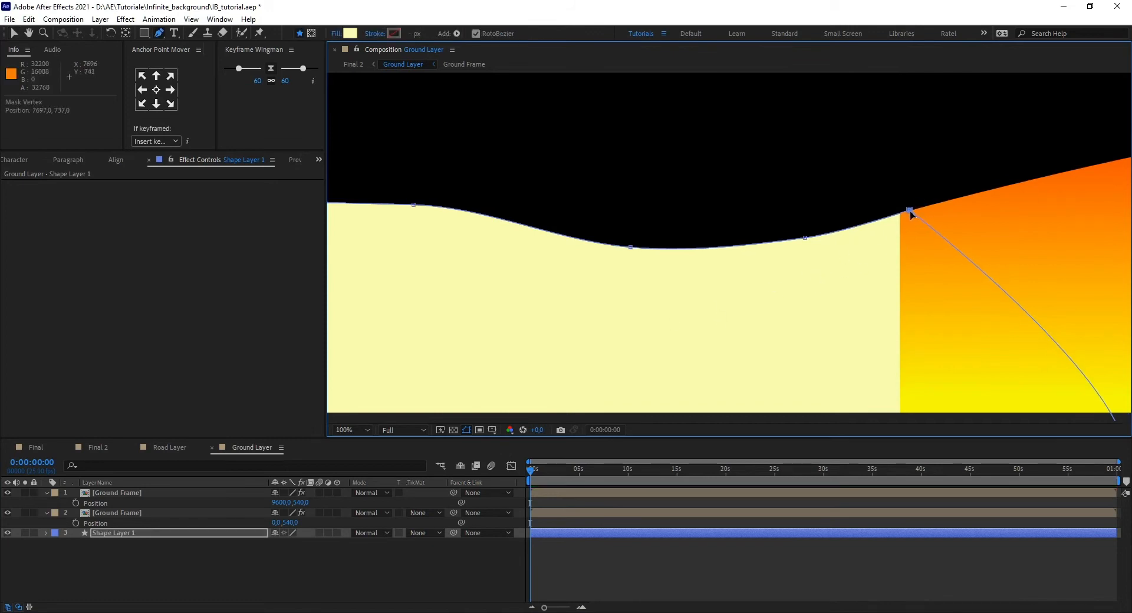
left_click_drag(909, 211, 851, 190)
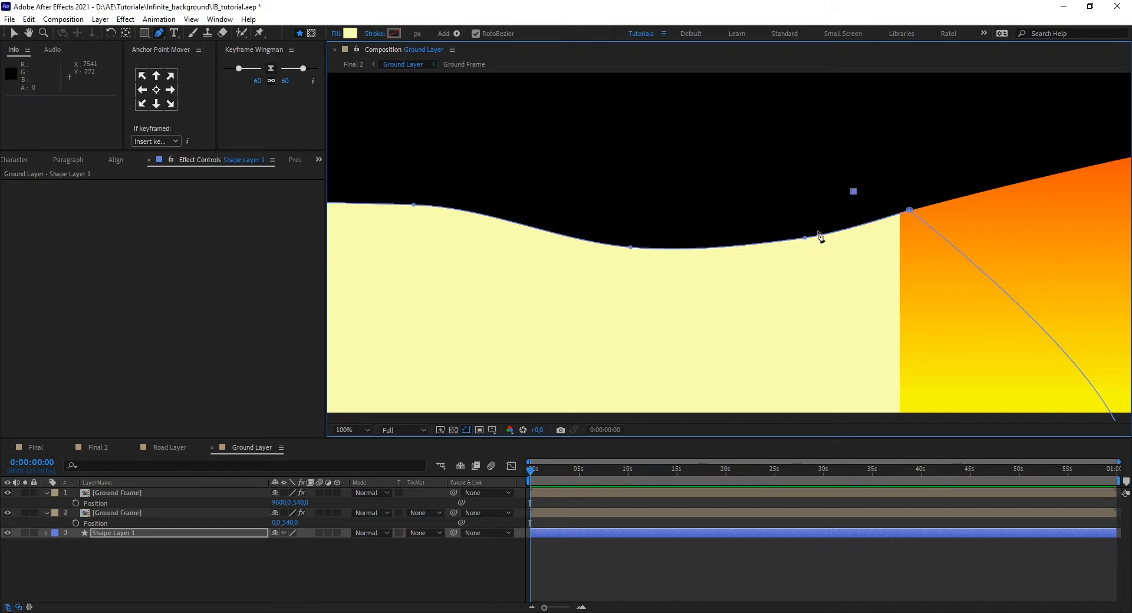
key("ctrl+z")
key("v")
left_click(767, 169)
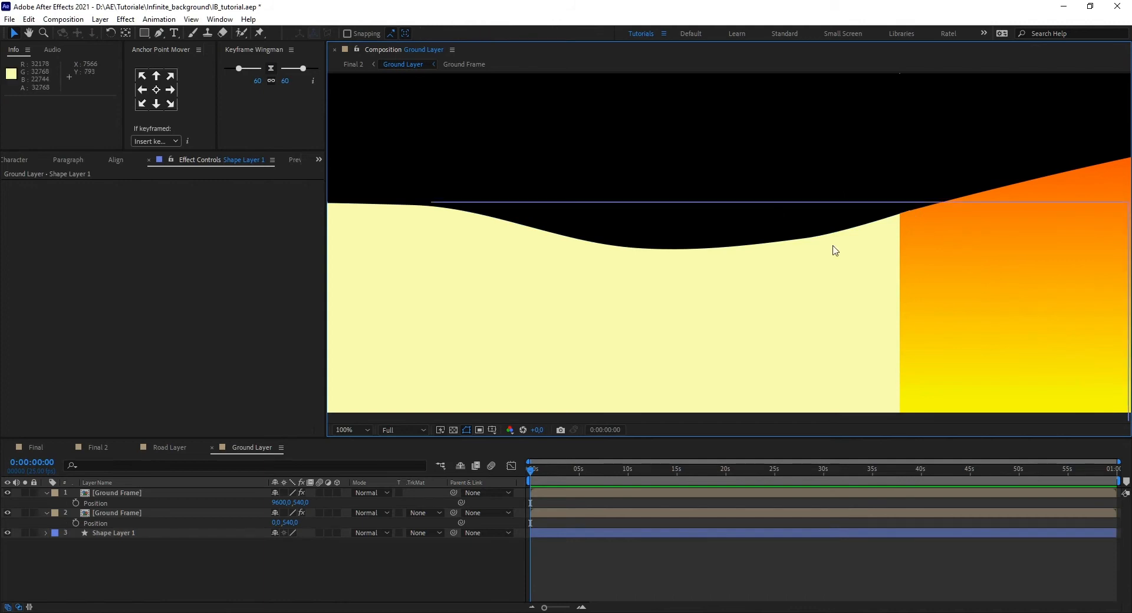
- Nudge Shape Layer 1 slightly down to position 4800, 540.5 to refine the joint with the right hill
scroll(891, 257, "up", 1)
left_click_drag(963, 248, 613, 300)
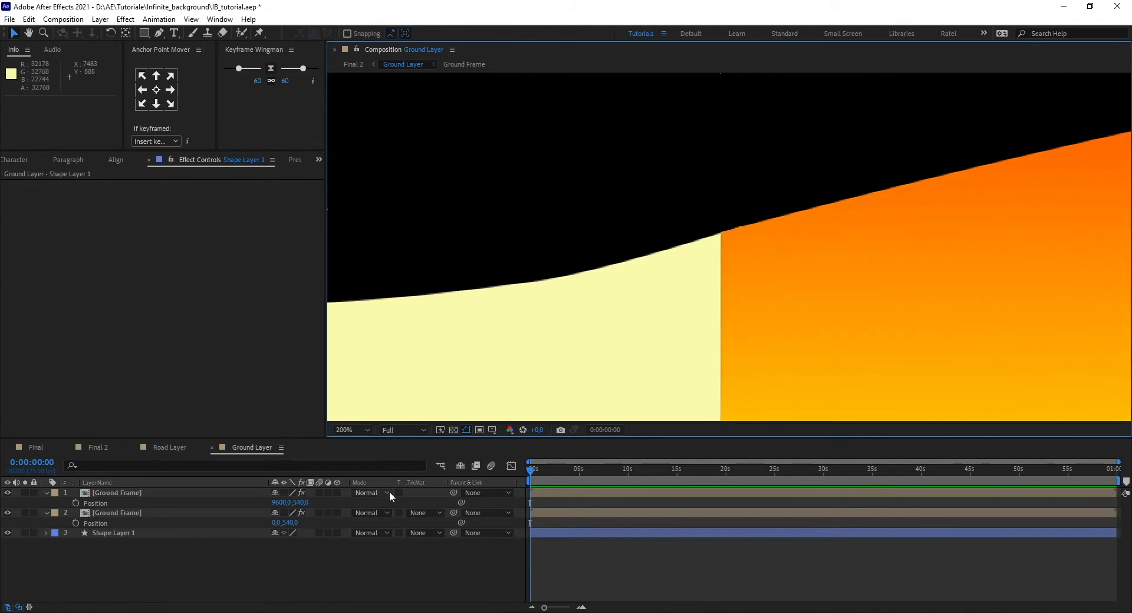
left_click(144, 532)
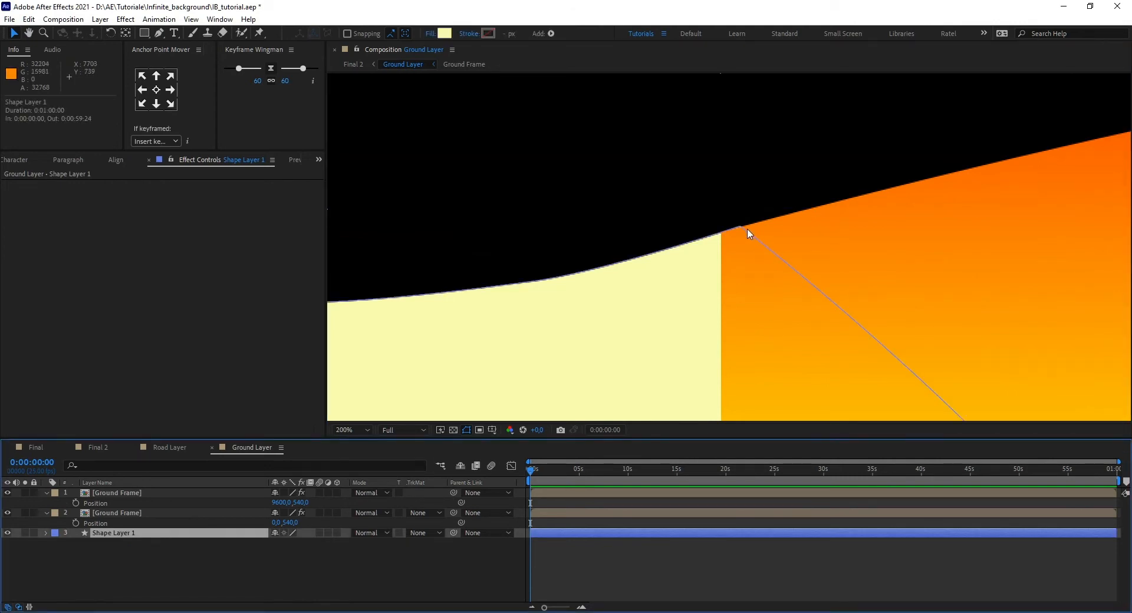
left_click(749, 265)
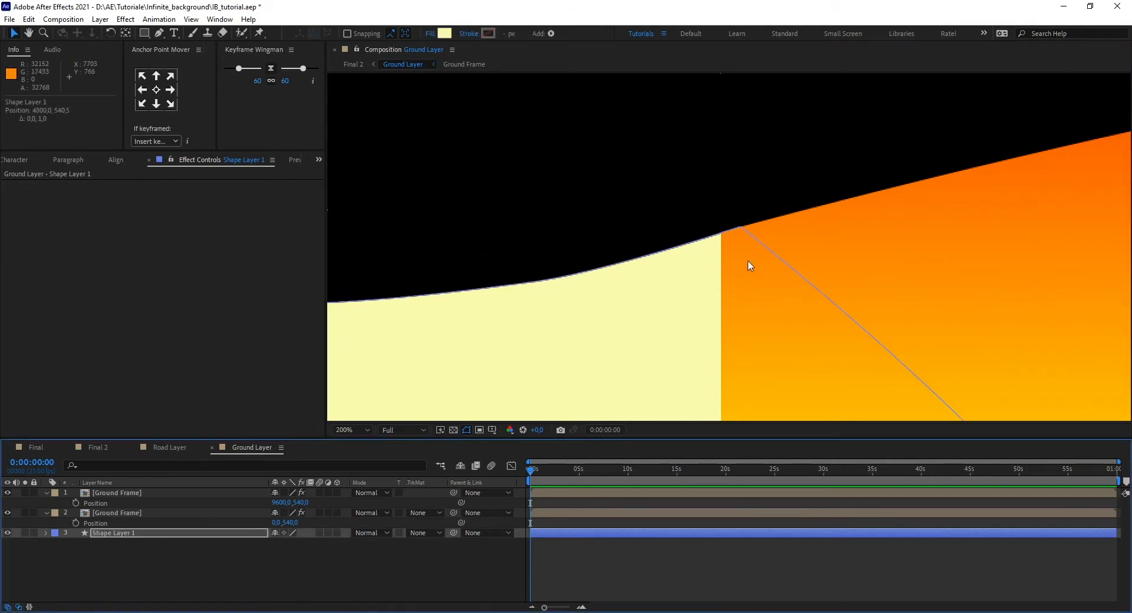
- Move the shape's corner vertex at the left hill up onto the hill's edge so its top edge joins the slope
scroll(741, 258, "down", 1)
left_click_drag(568, 212, 1027, 189)
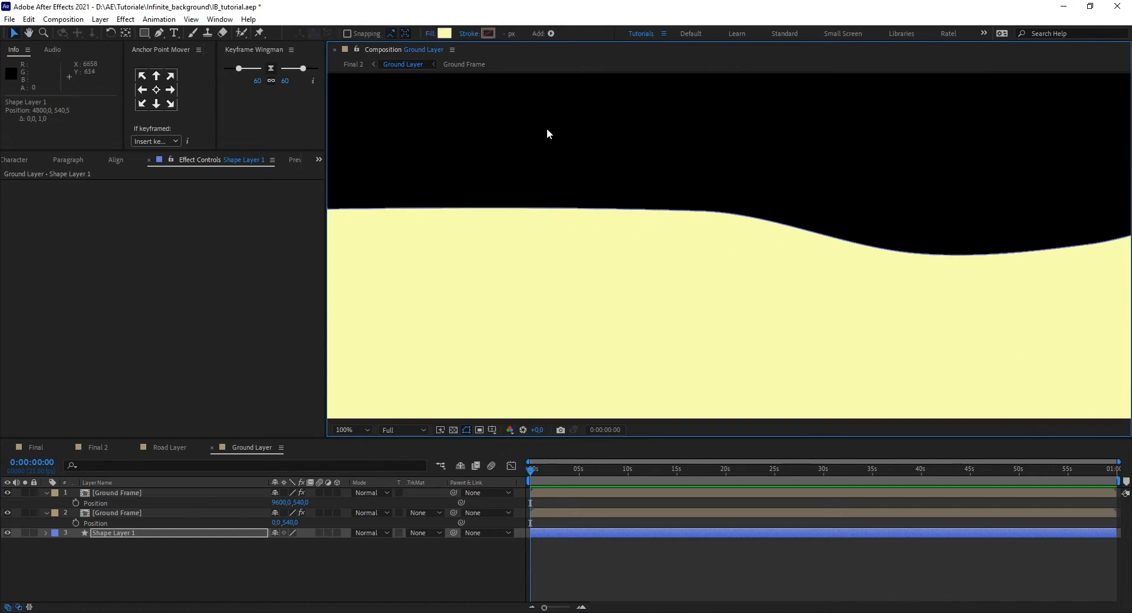
left_click_drag(546, 134, 983, 154)
left_click_drag(439, 181, 905, 218)
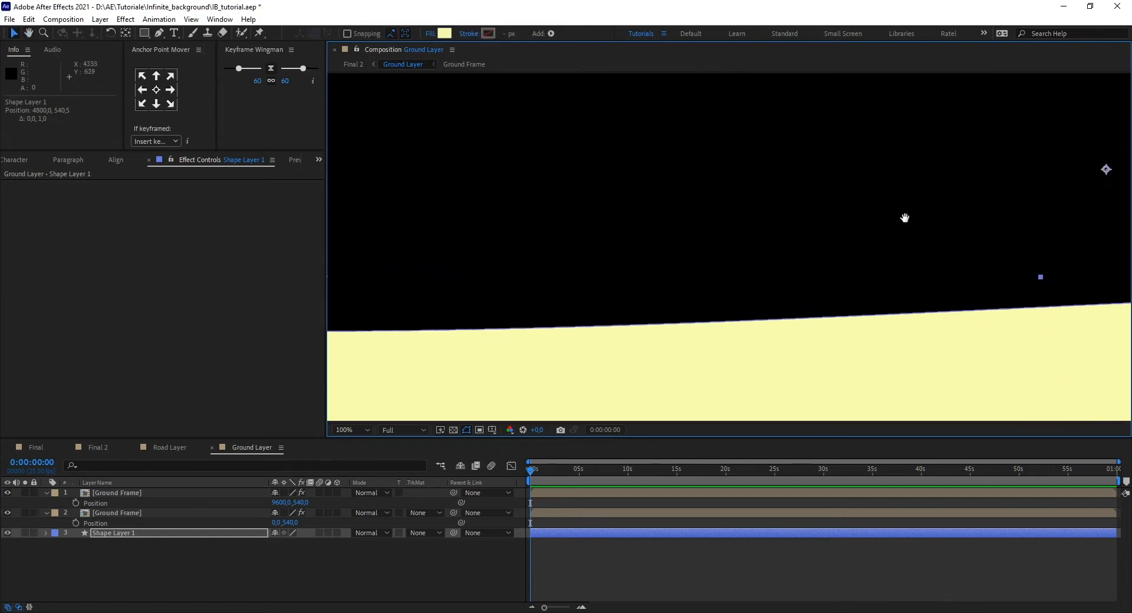
left_click_drag(425, 255, 1044, 234)
left_click_drag(540, 227, 792, 242)
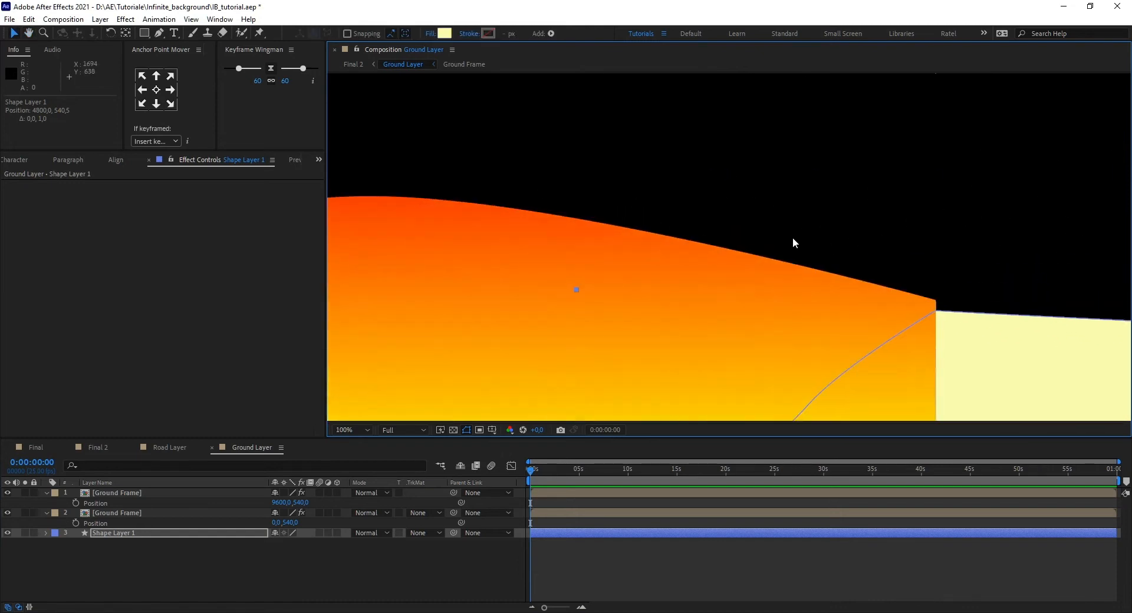
left_click_drag(962, 262, 649, 235)
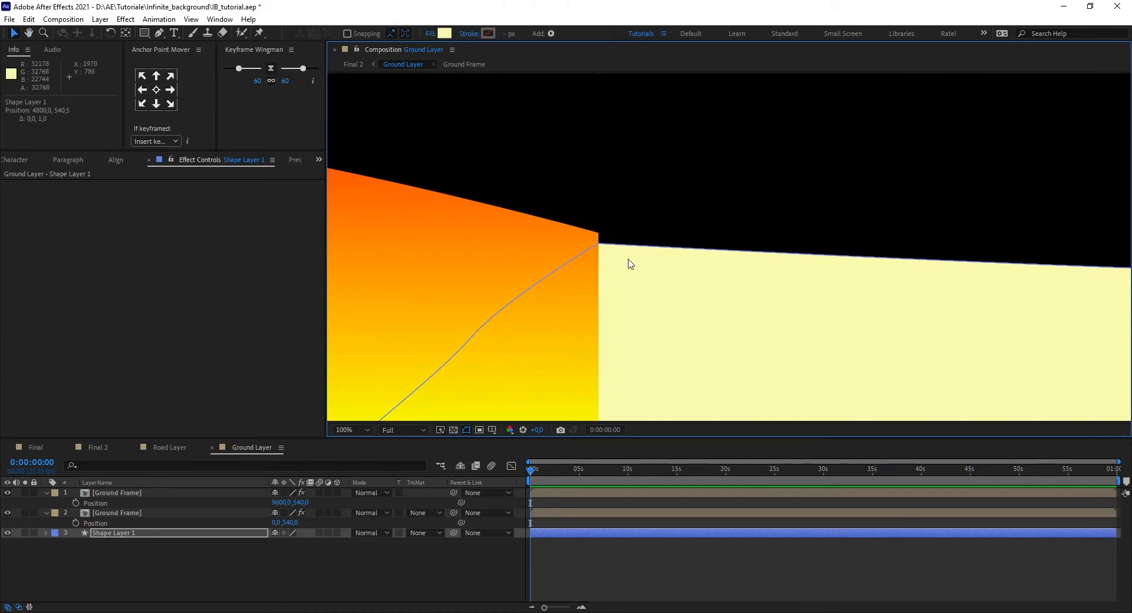
left_click(159, 33)
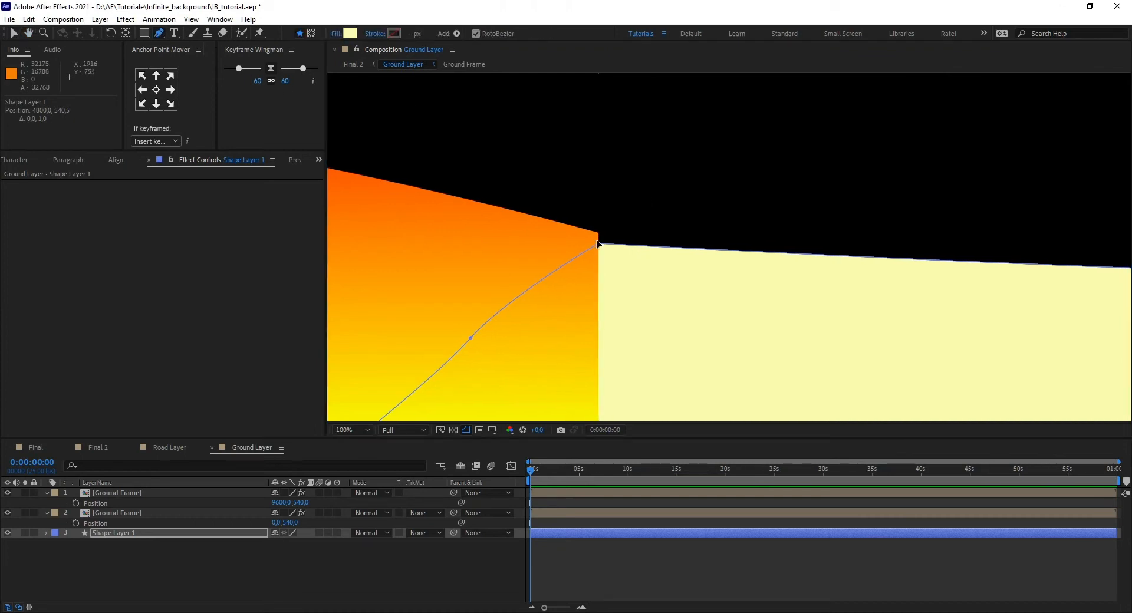
left_click_drag(597, 241, 583, 231)
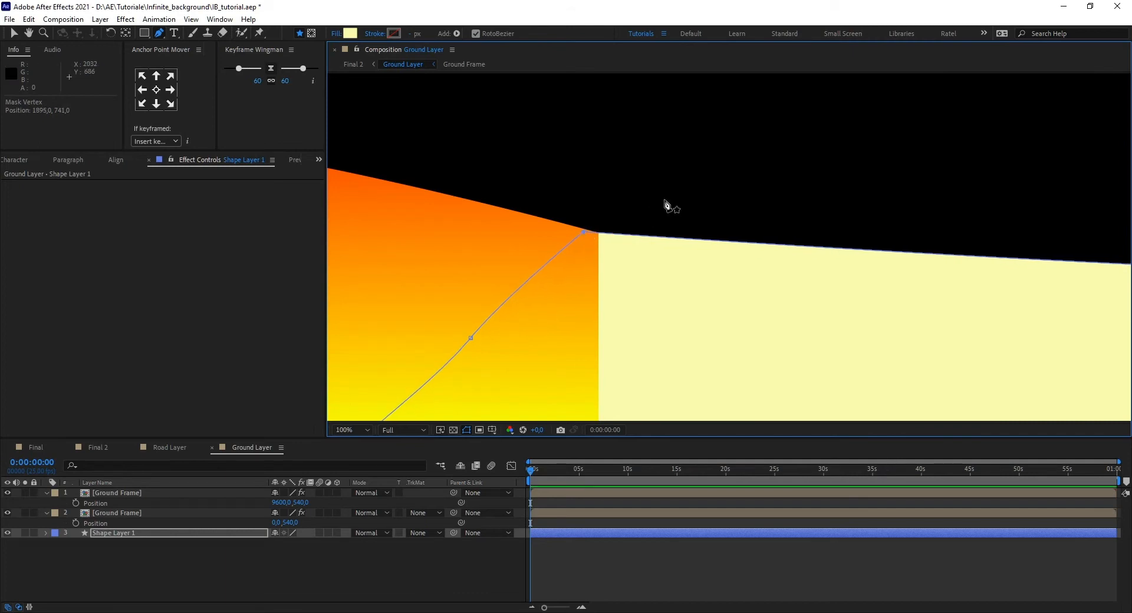
key("v")
left_click(653, 181)
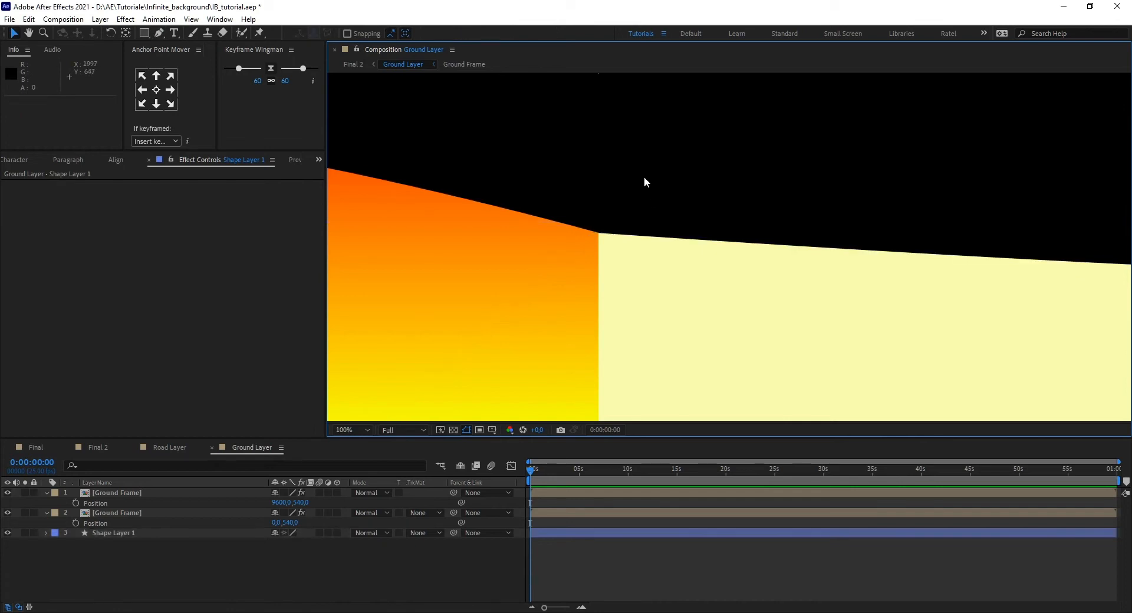
- Copy the Gradient Ramp effect from the Ground Frame layer at position 0, 540 to Shape Layer 1
scroll(655, 247, "down", 4)
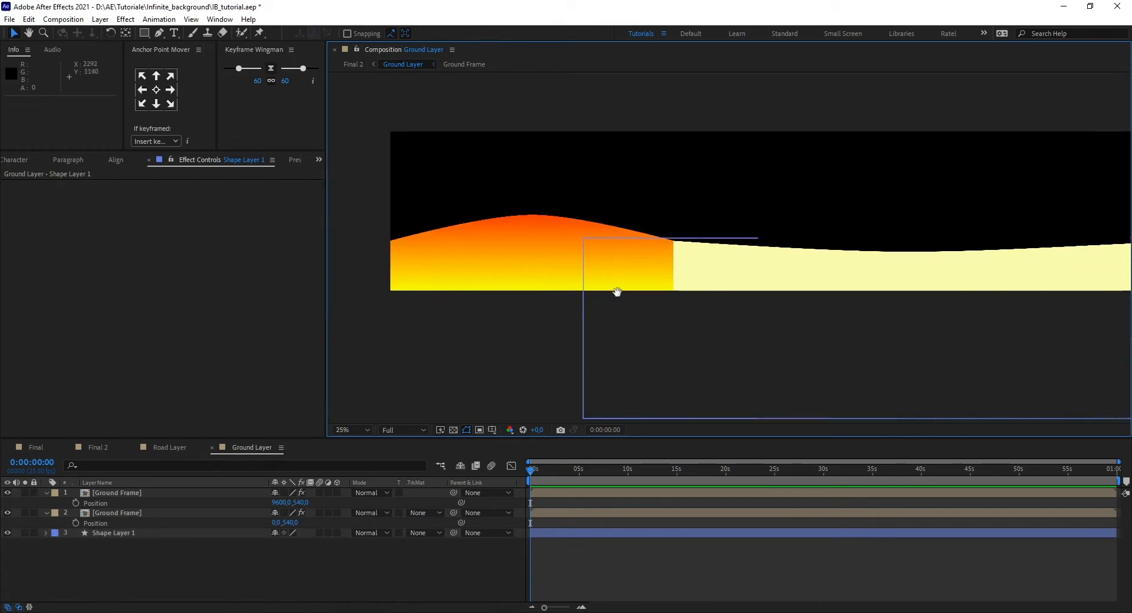
left_click(133, 532)
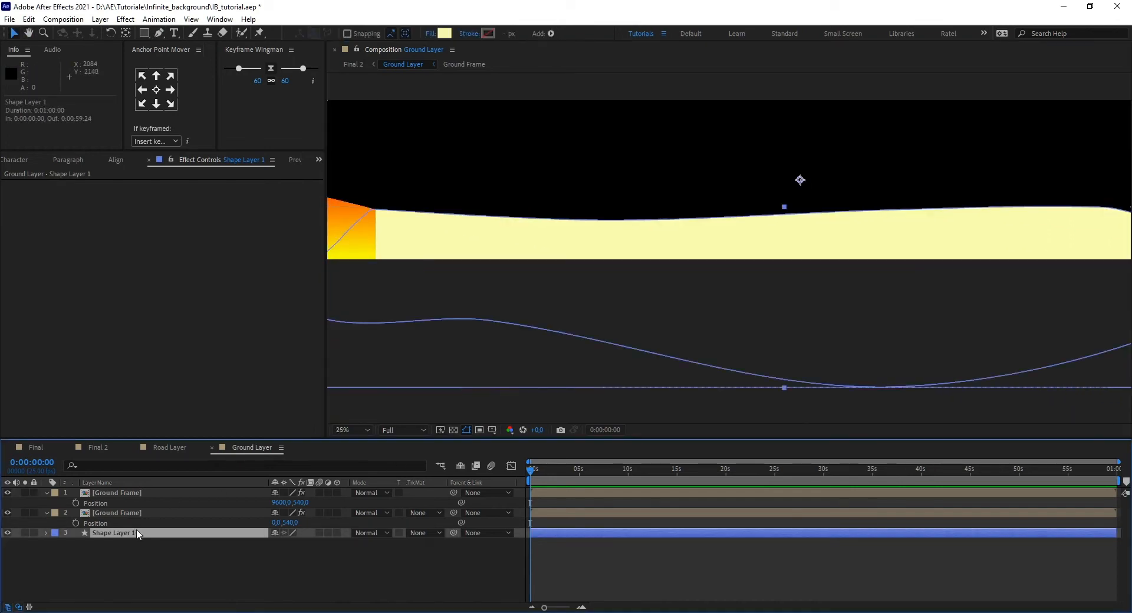
left_click(126, 514)
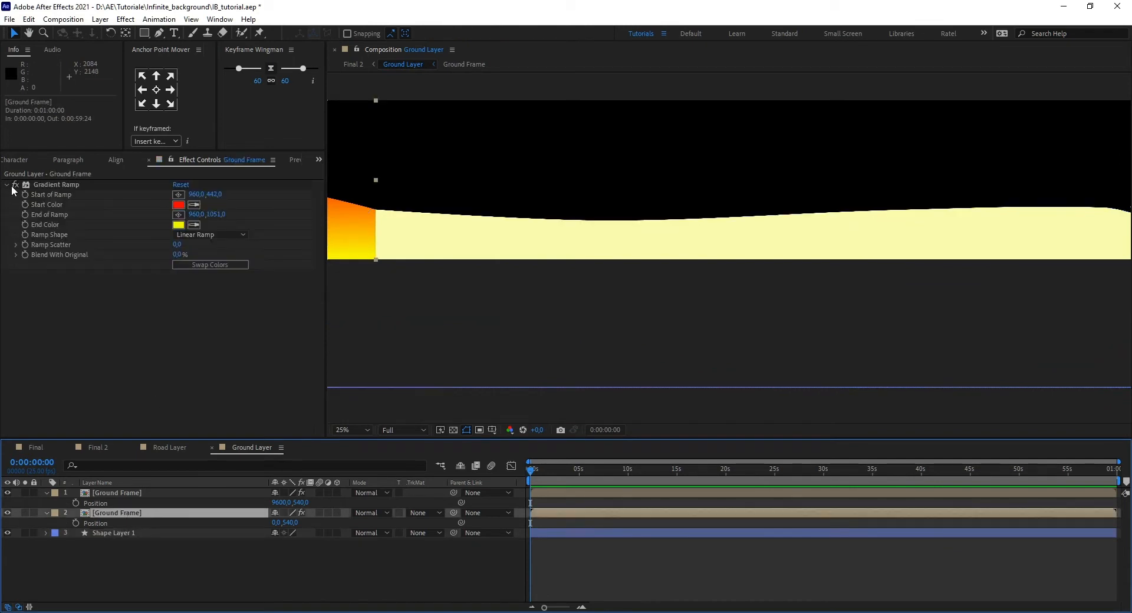
left_click(43, 186)
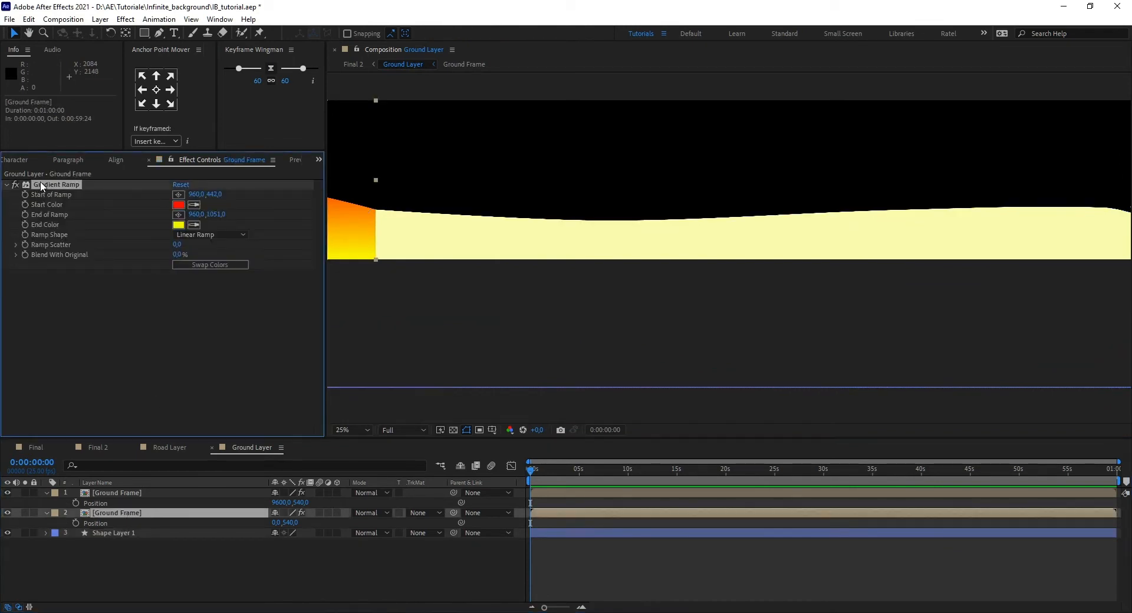
left_click(106, 533)
key("ctrl+v")
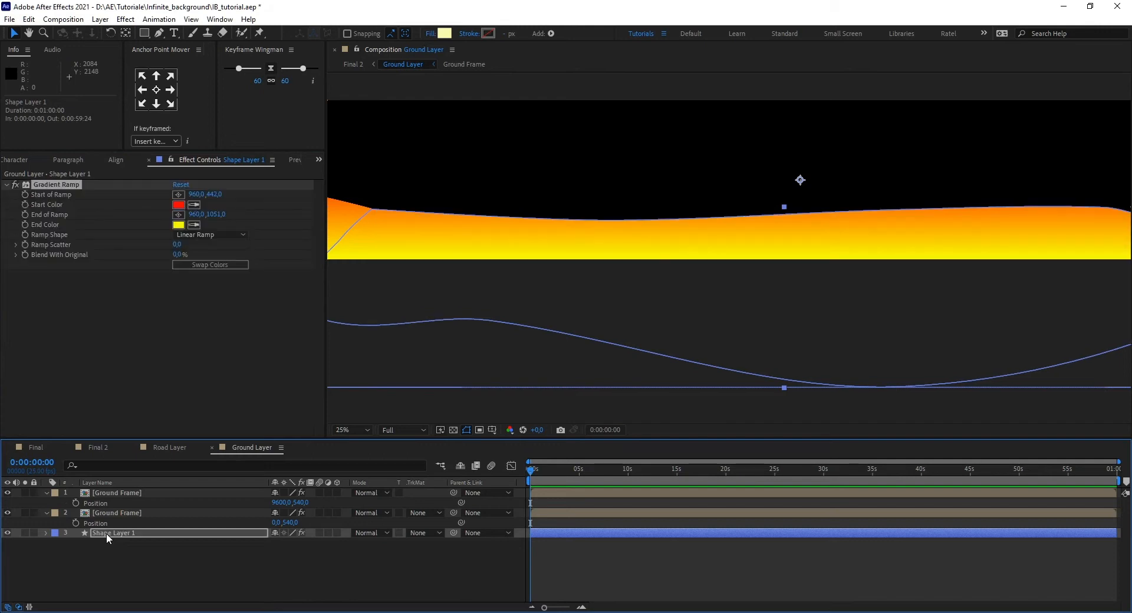
left_click(761, 559)
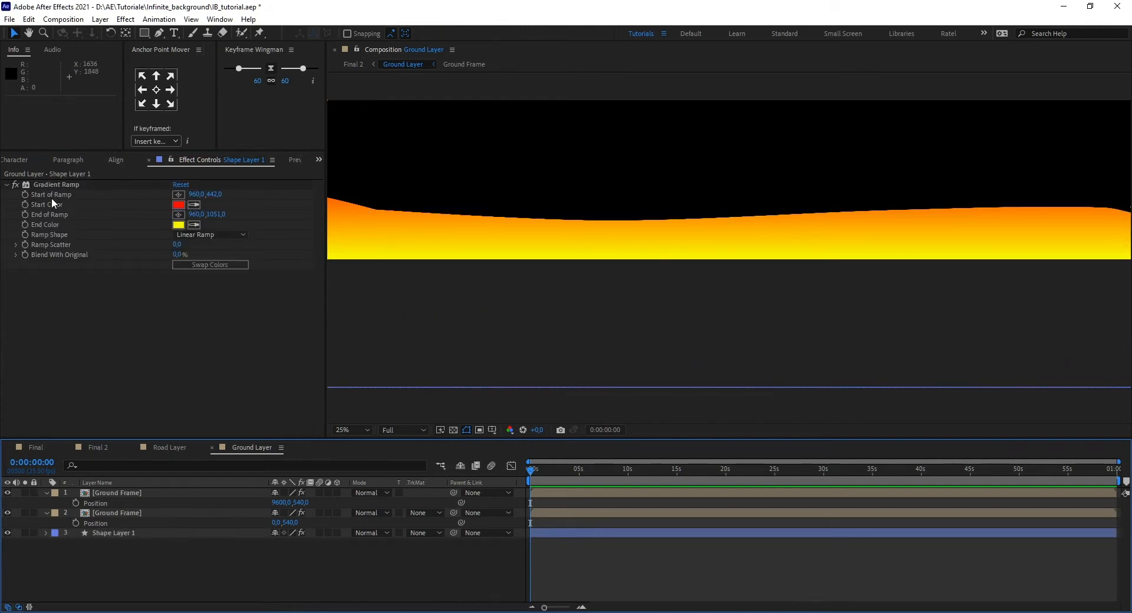
- Remove the Gradient Ramp effect from the Ground Frame layer at position 0, 540
left_click(110, 514)
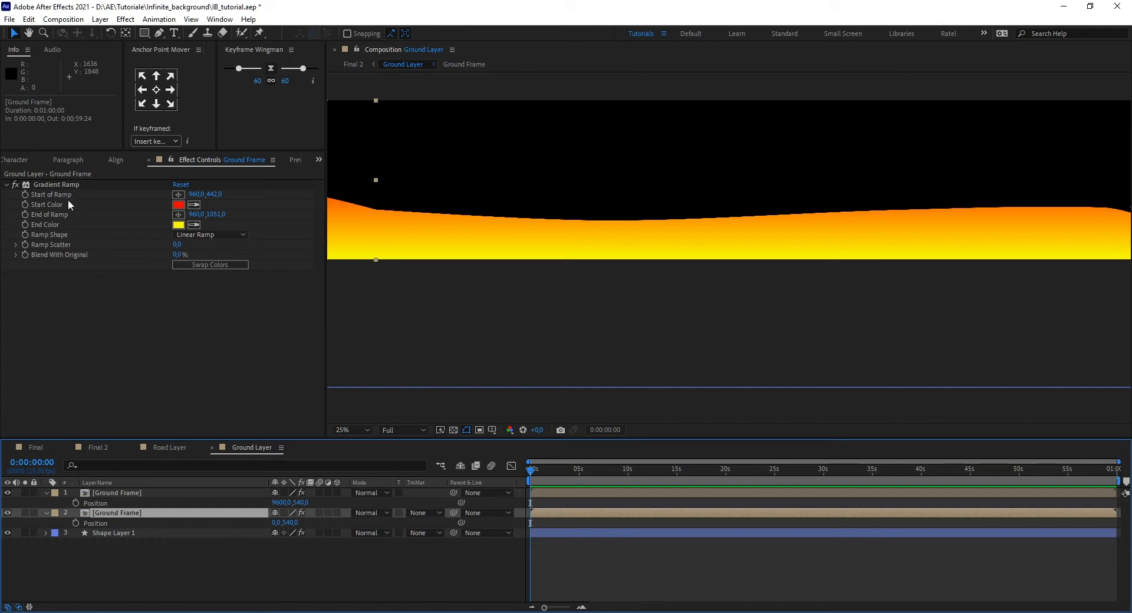
left_click(59, 183)
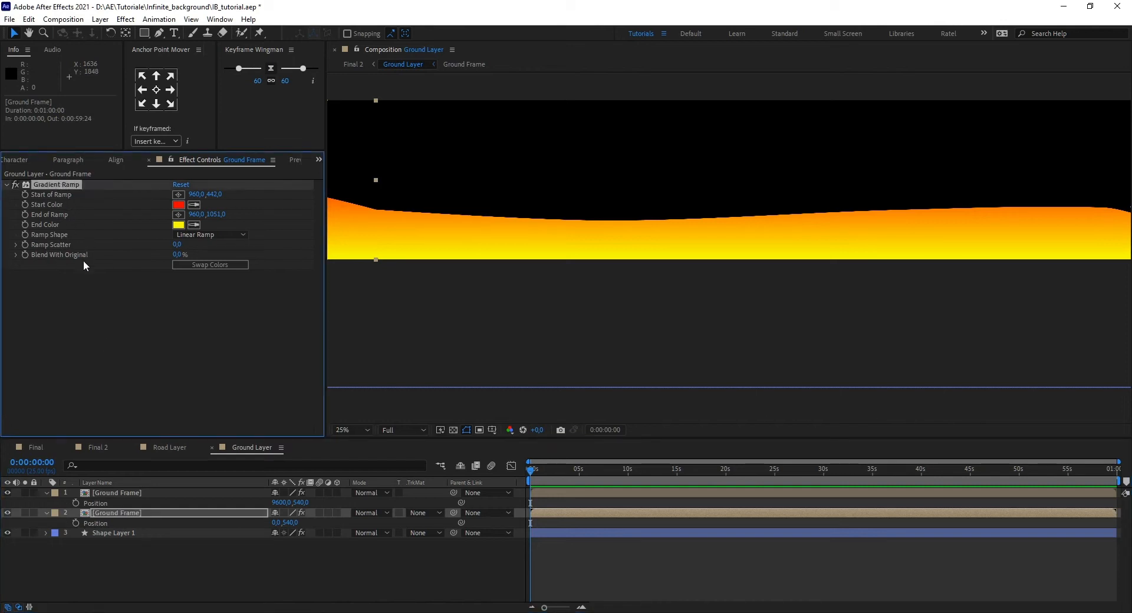
key("Delete")
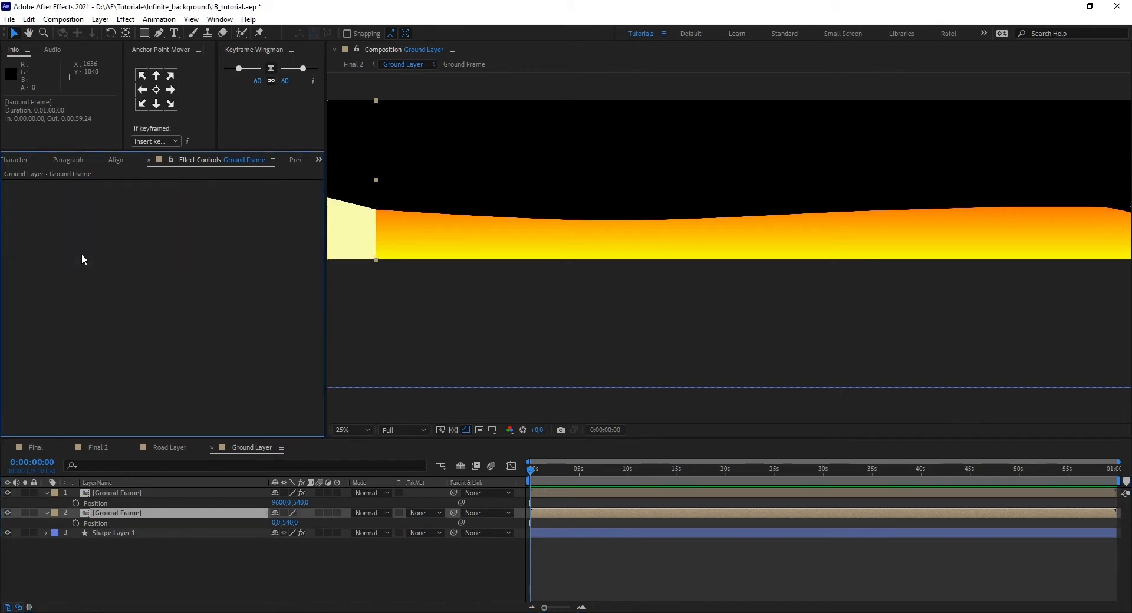
- Paste the Gradient Ramp effect onto Shape Layer 1 inside the Ground Frame composition
double_click(120, 514)
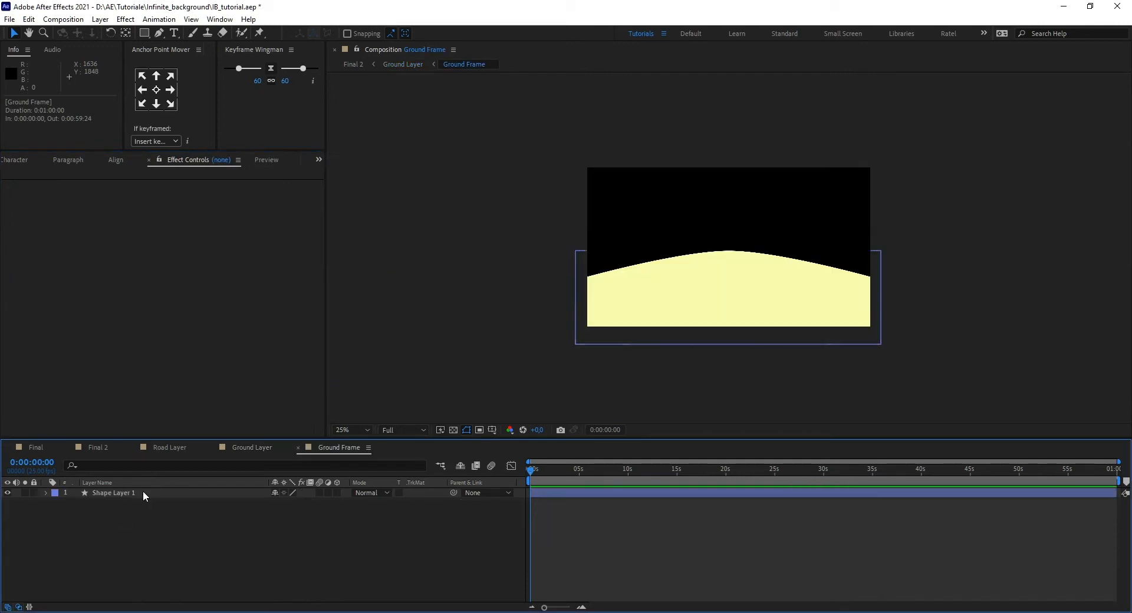
left_click(123, 492)
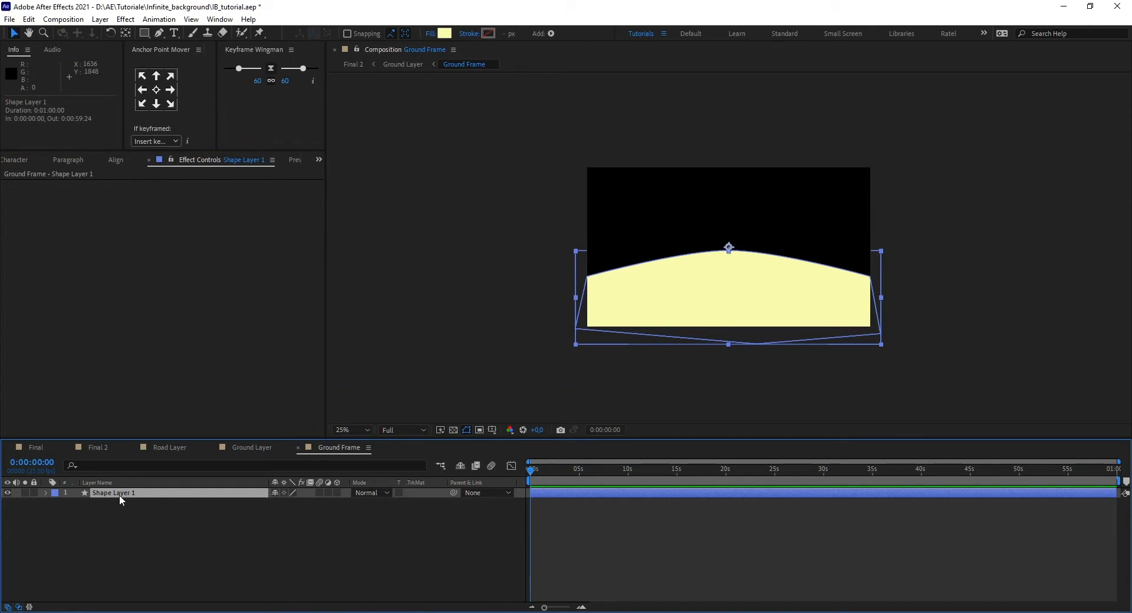
key("ctrl+v")
left_click(356, 548)
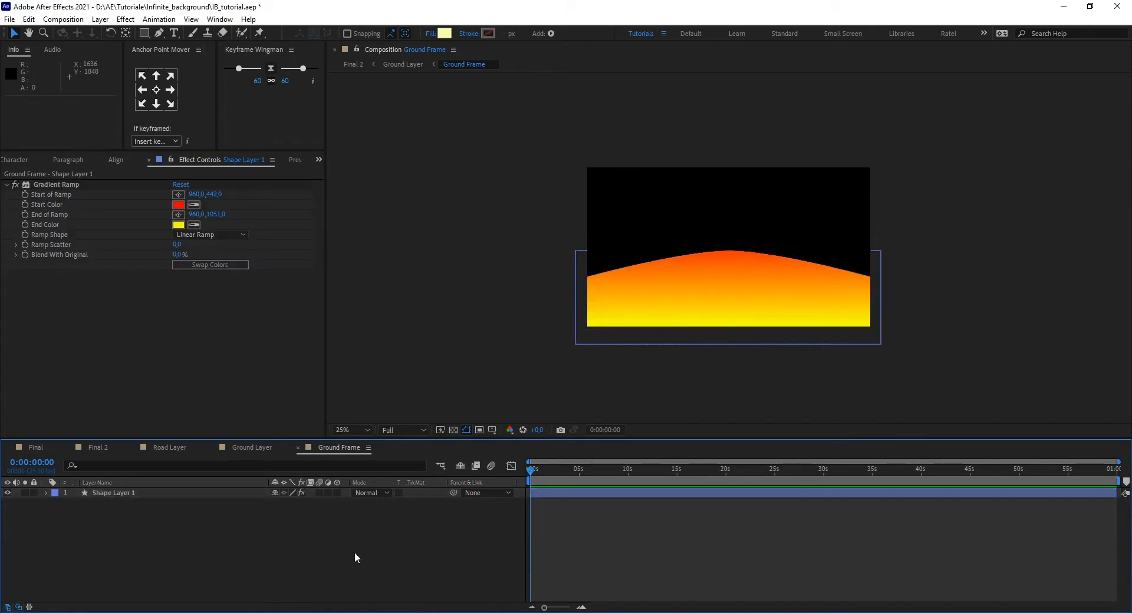
- In Ground Layer, add two vertices to Shape Layer 1's top edge beside the left hill: a rise at about 1486, 351 and a dip at about 1121, 389
left_click(240, 448)
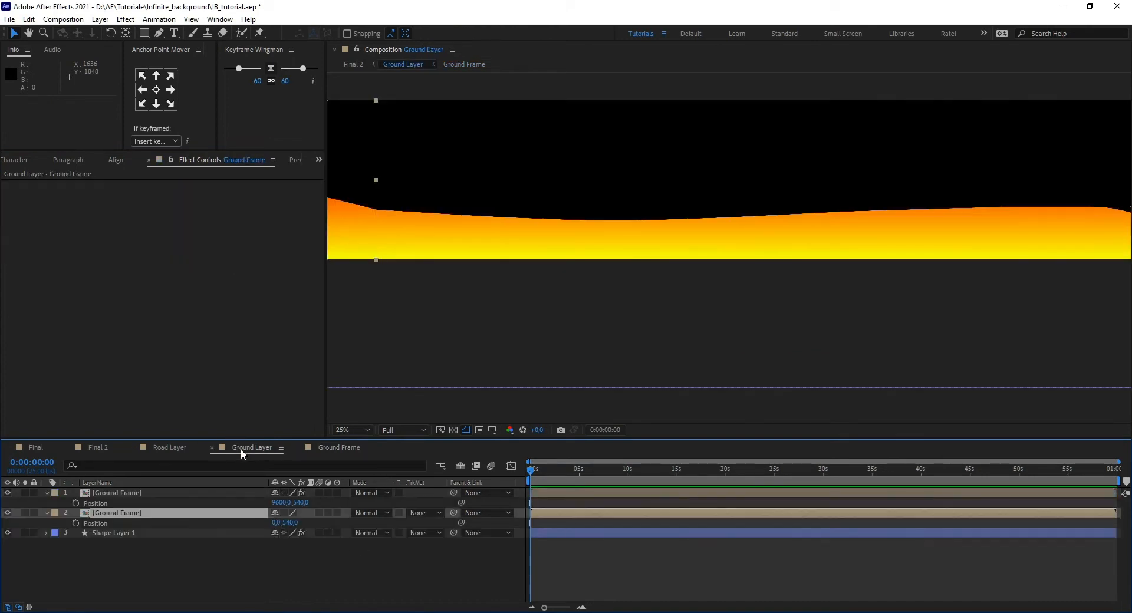
left_click_drag(722, 291, 639, 330)
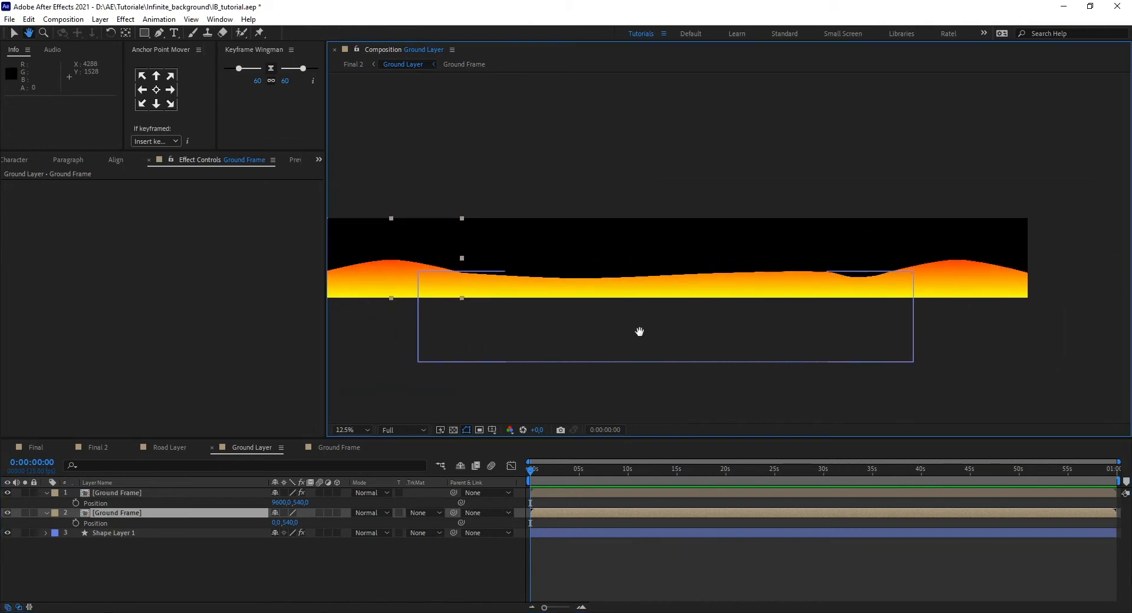
left_click(647, 557)
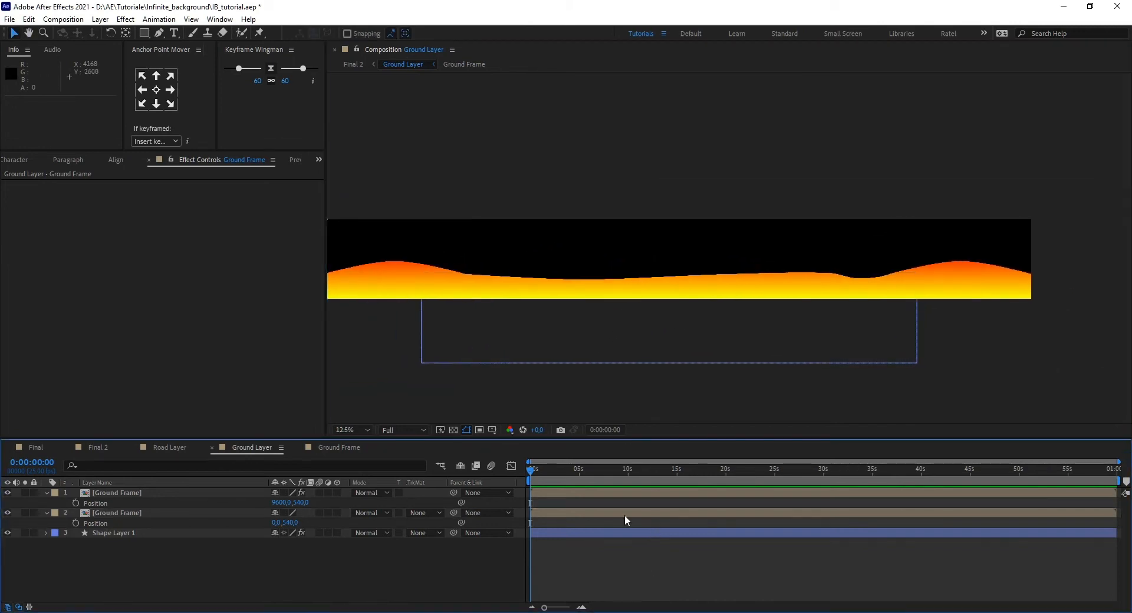
left_click_drag(664, 369, 754, 385)
scroll(624, 330, "up", 1)
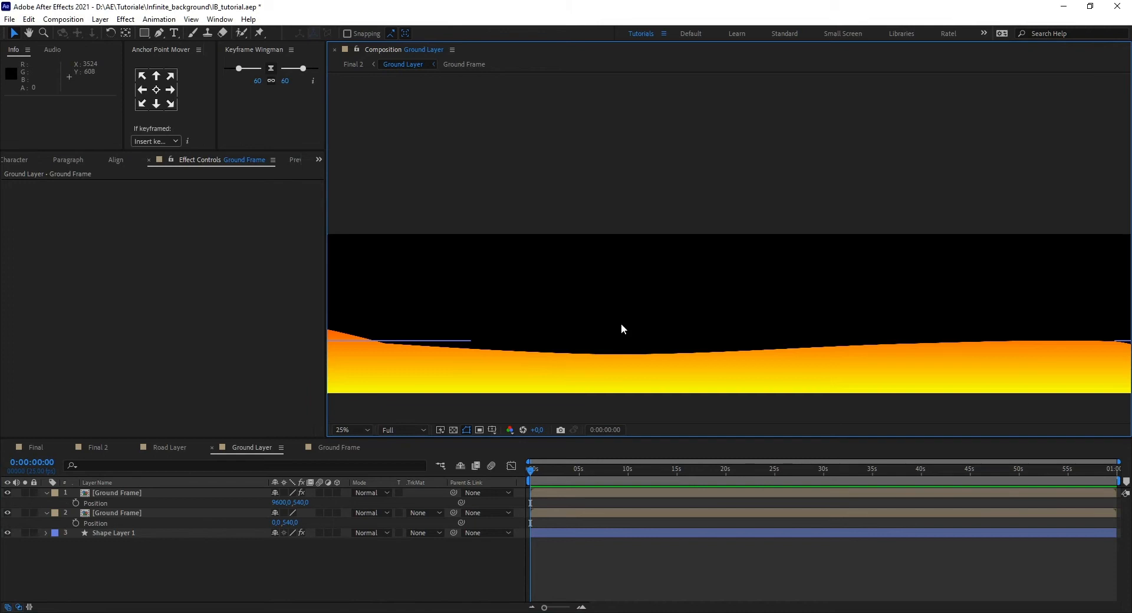
left_click_drag(611, 344, 685, 223)
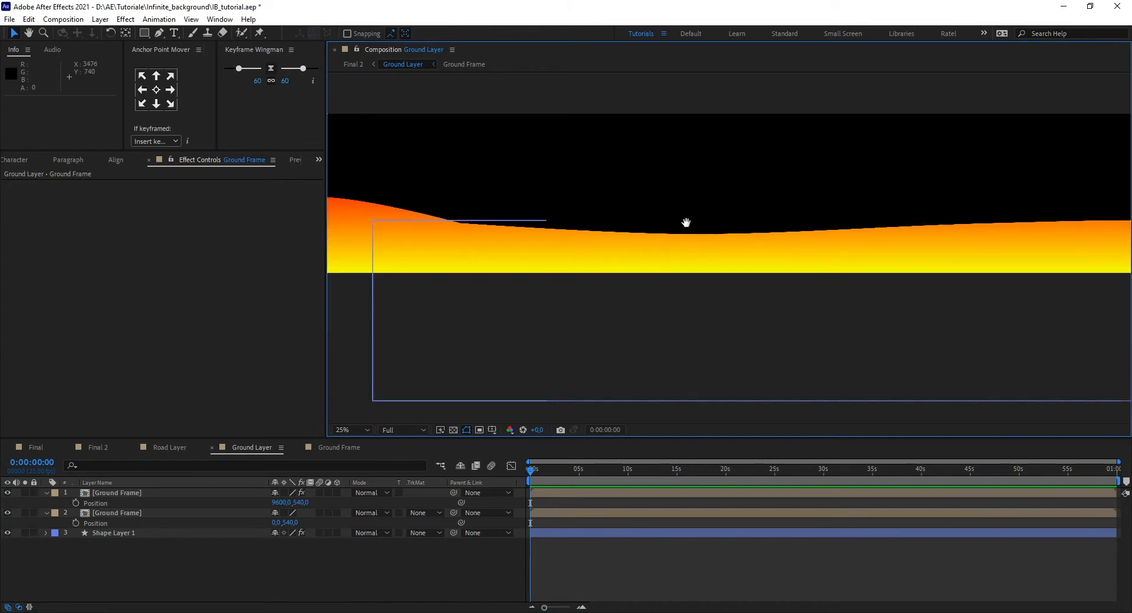
left_click(114, 532)
scroll(583, 234, "up", 1)
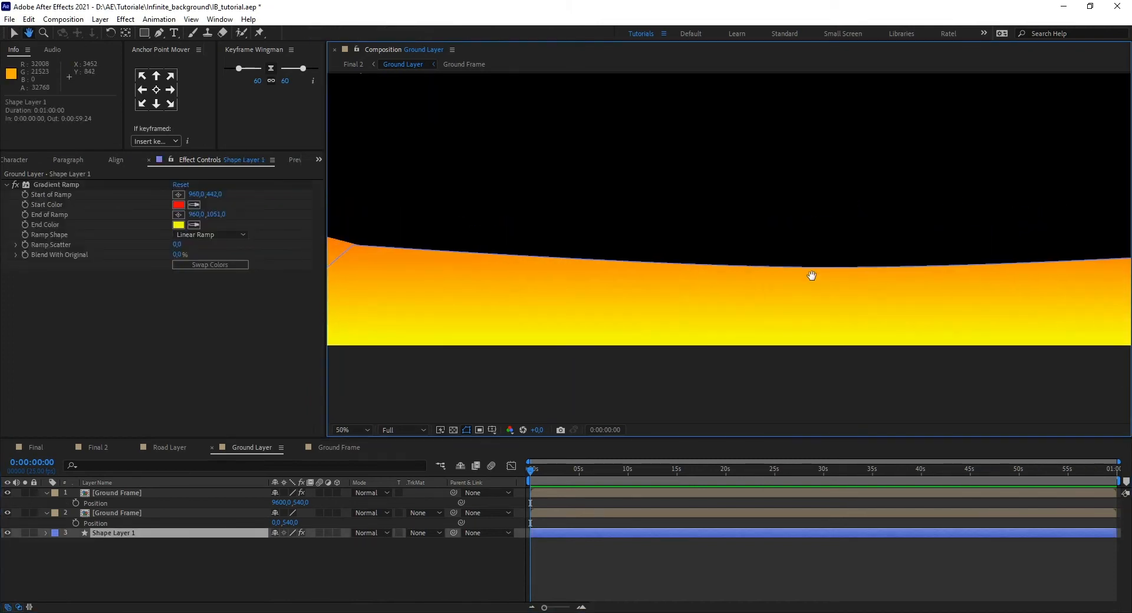
left_click(159, 33)
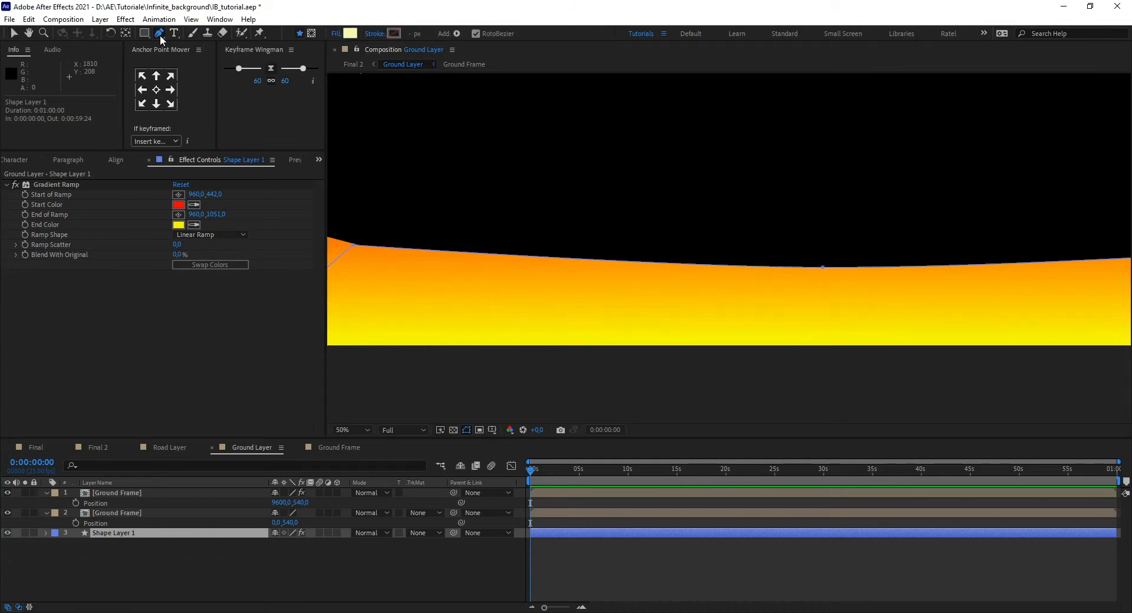
left_click(606, 260)
left_click_drag(606, 260, 670, 234)
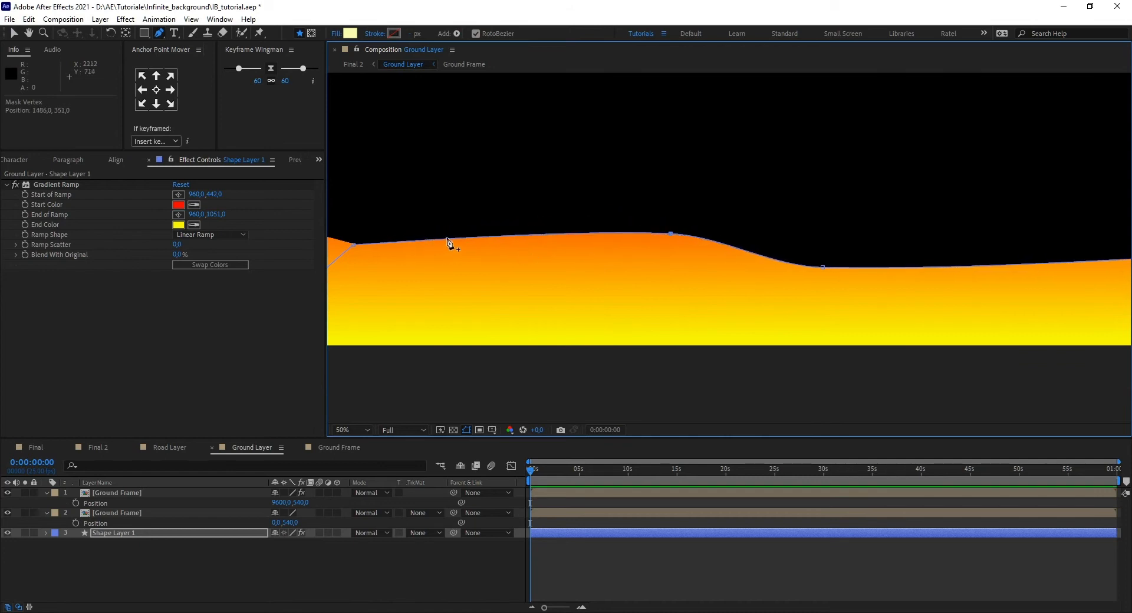
left_click_drag(449, 243, 455, 255)
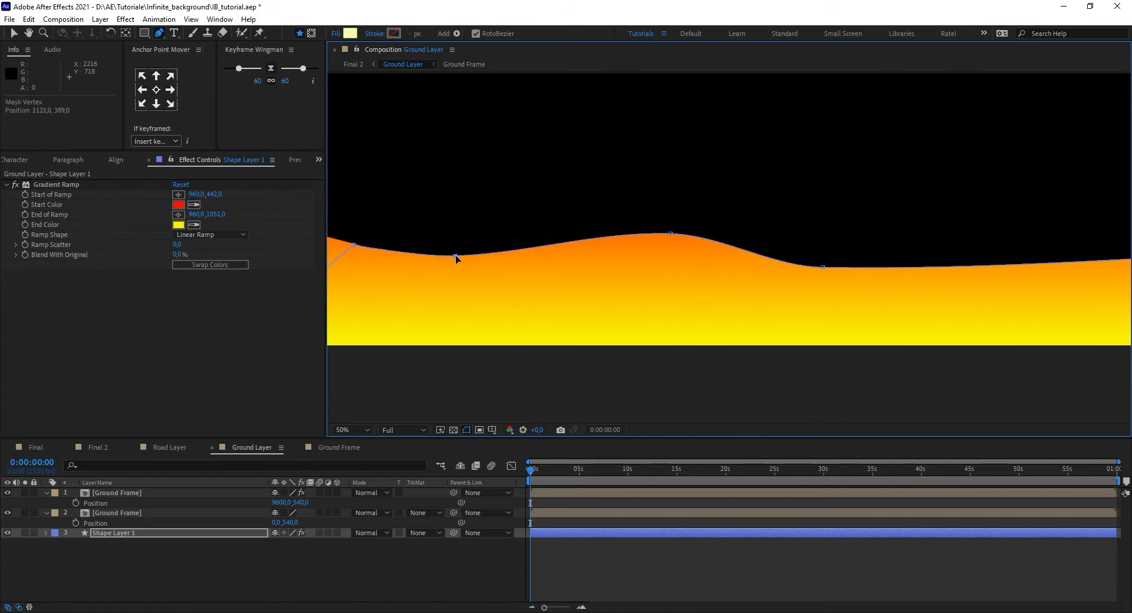
- Shape the rest of the dune's top edge with a dip vertex at about 2169, 433 and a hill vertex at about 3076, 326
left_click_drag(904, 214, 532, 160)
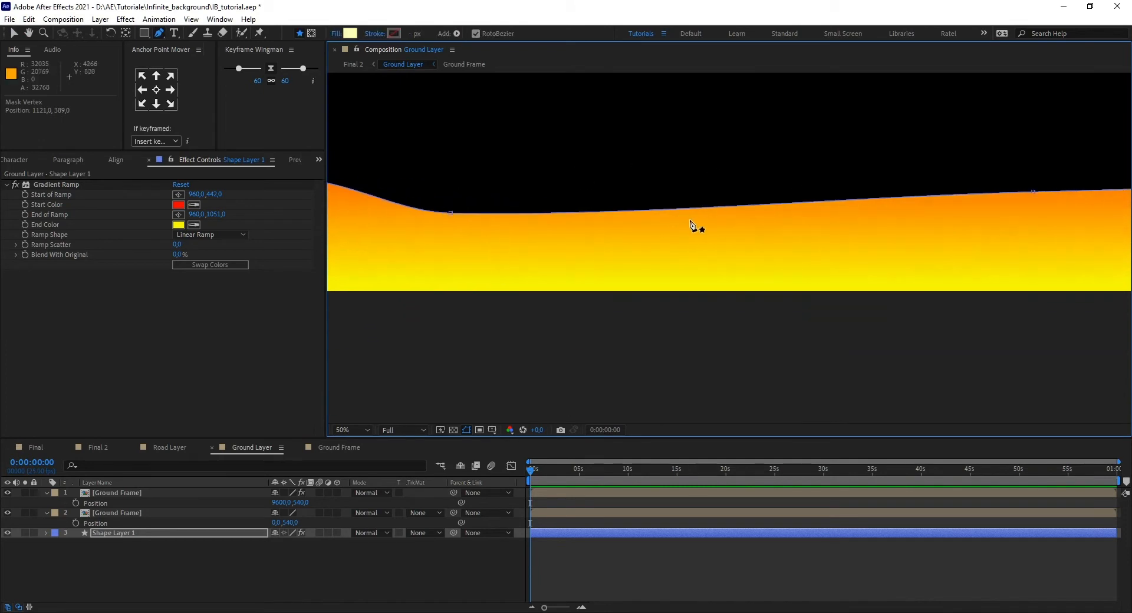
left_click_drag(706, 213, 701, 228)
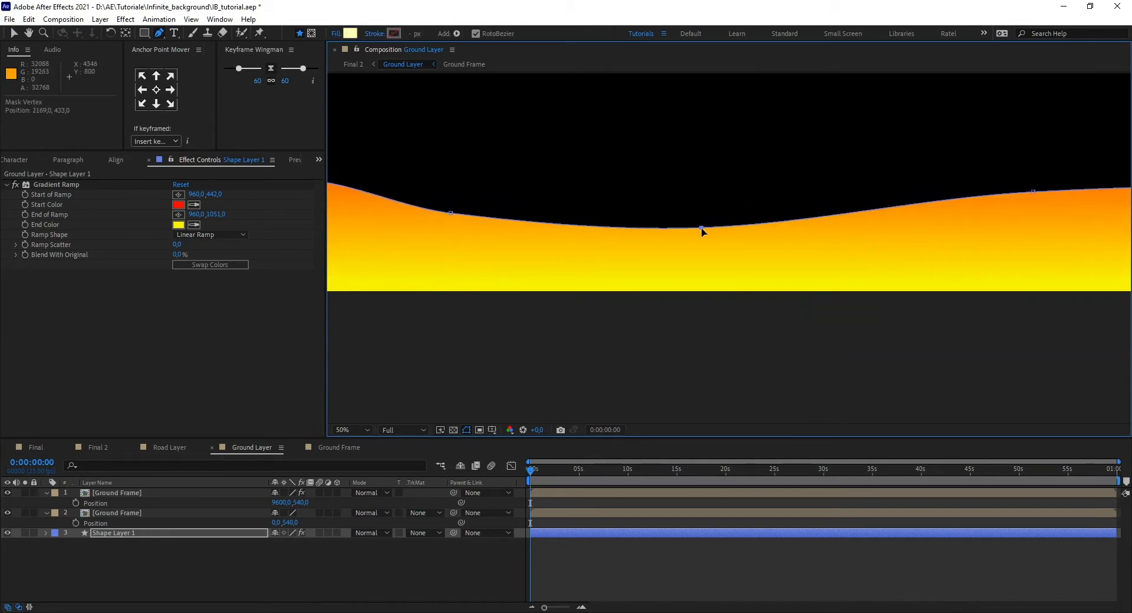
left_click_drag(904, 227, 554, 254)
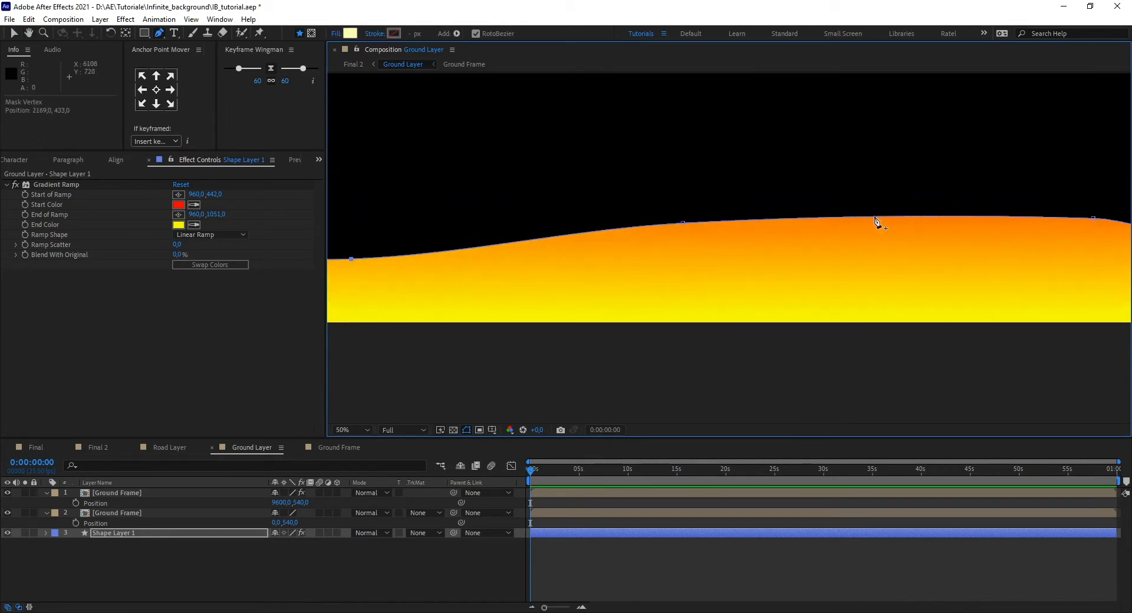
left_click_drag(892, 221, 533, 169)
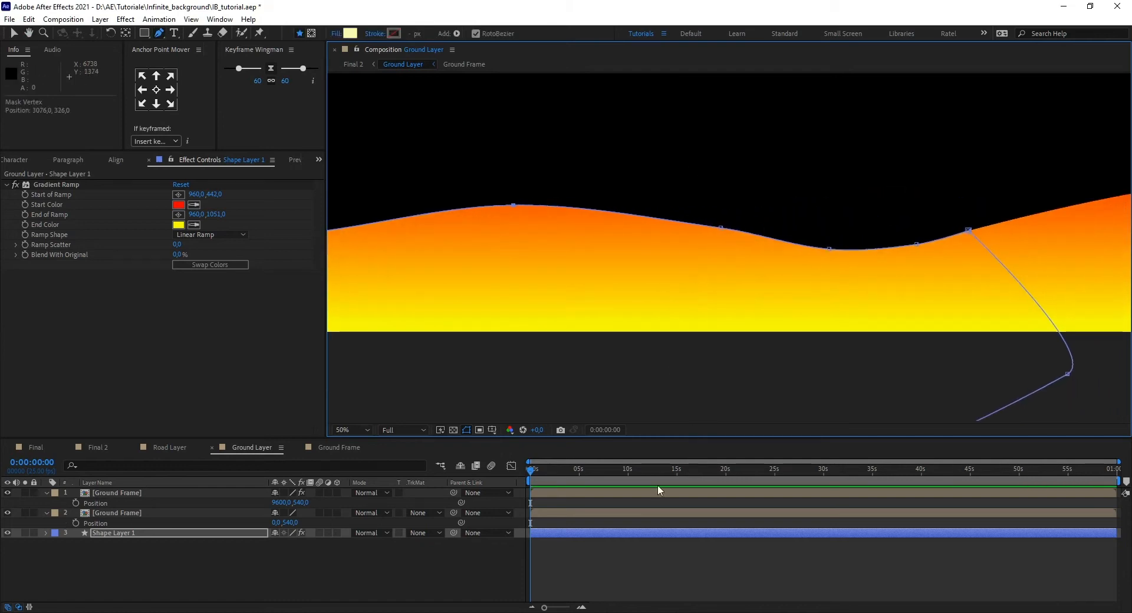
key("v")
key("ctrl+t")
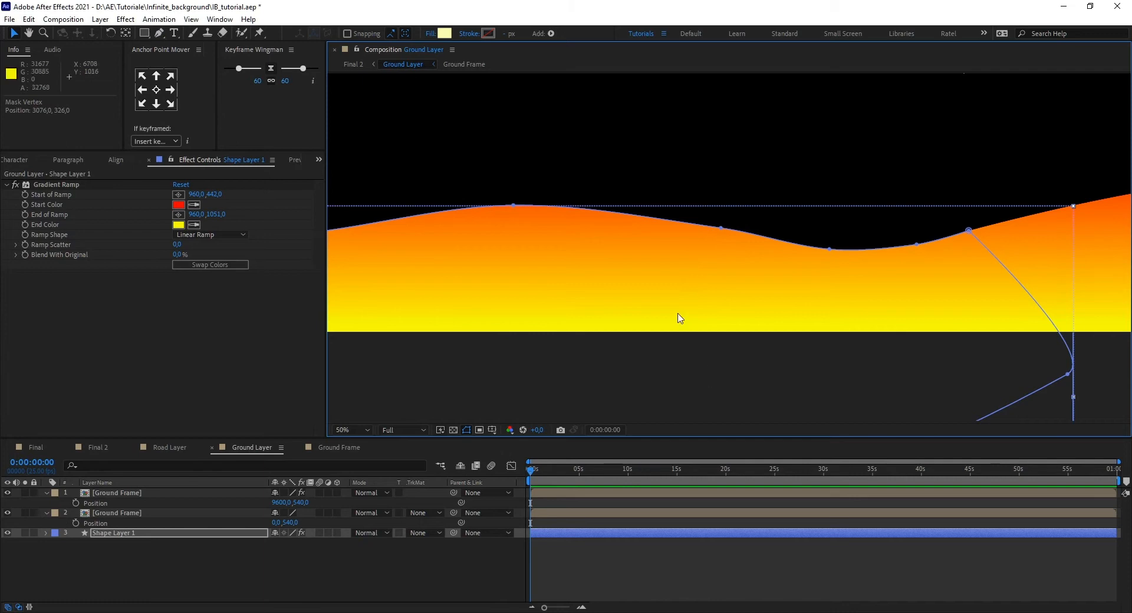
scroll(676, 318, "down", 4)
left_click(701, 363)
scroll(628, 345, "up", 1)
left_click_drag(556, 364, 825, 384)
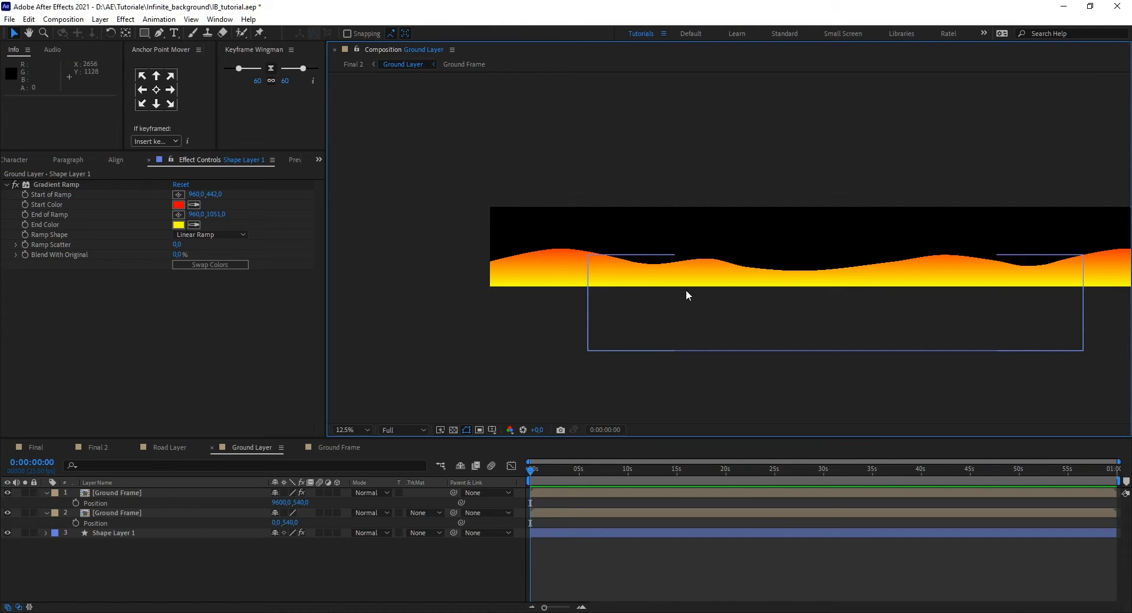
- Open the Ground Frame composition and add cactus_2.ai and cactus_3.ai from the project's Graphics folder onto the dune
left_click(340, 449)
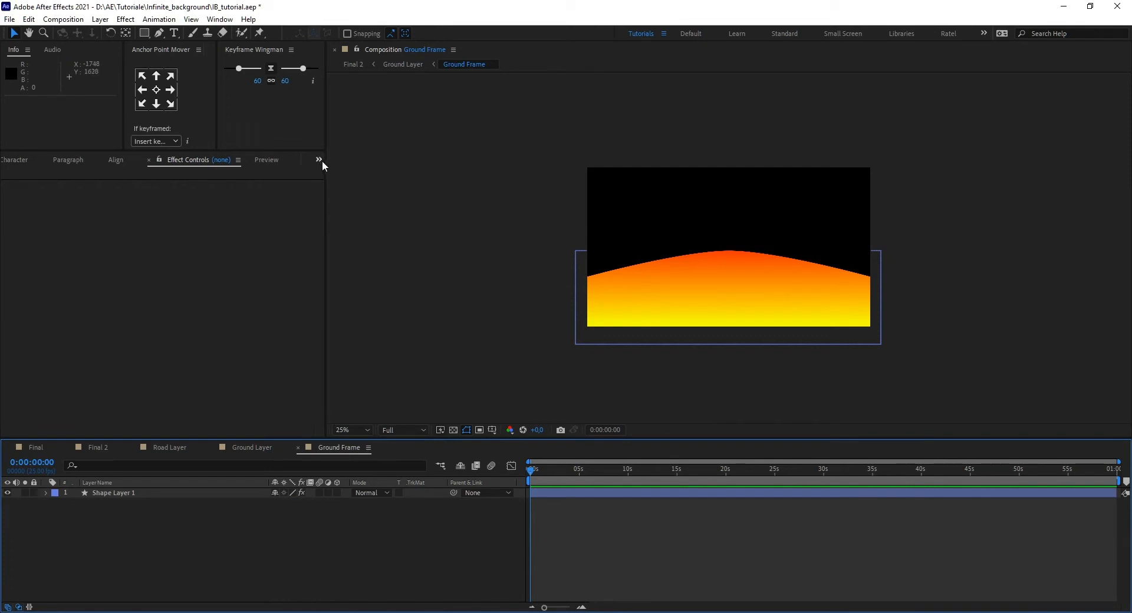
left_click(16, 161)
left_click(15, 159)
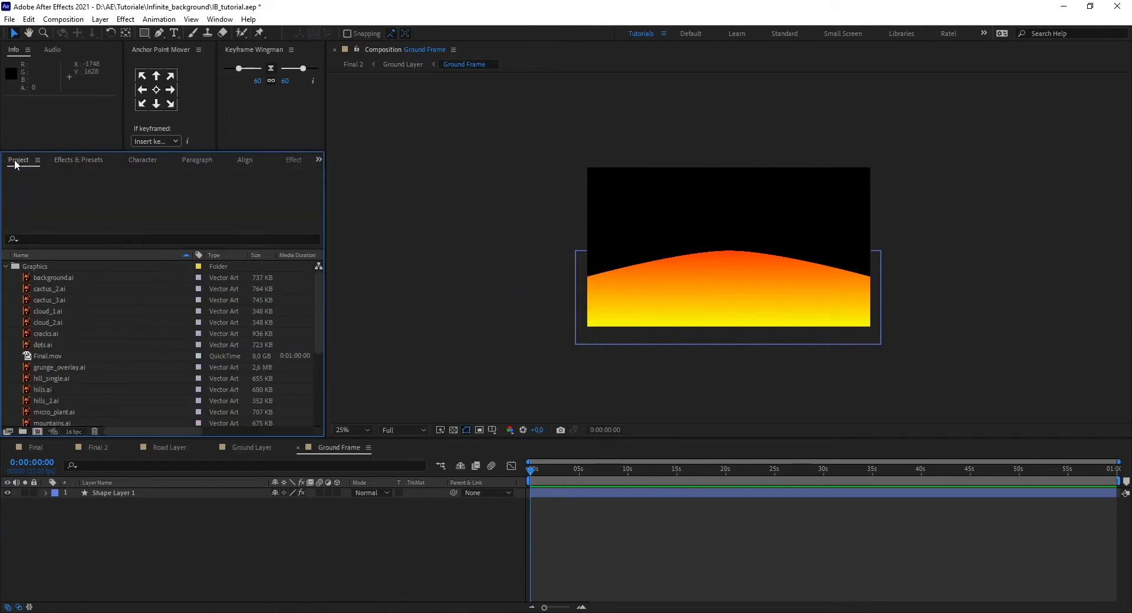
left_click(51, 286)
left_click(51, 298, "shift")
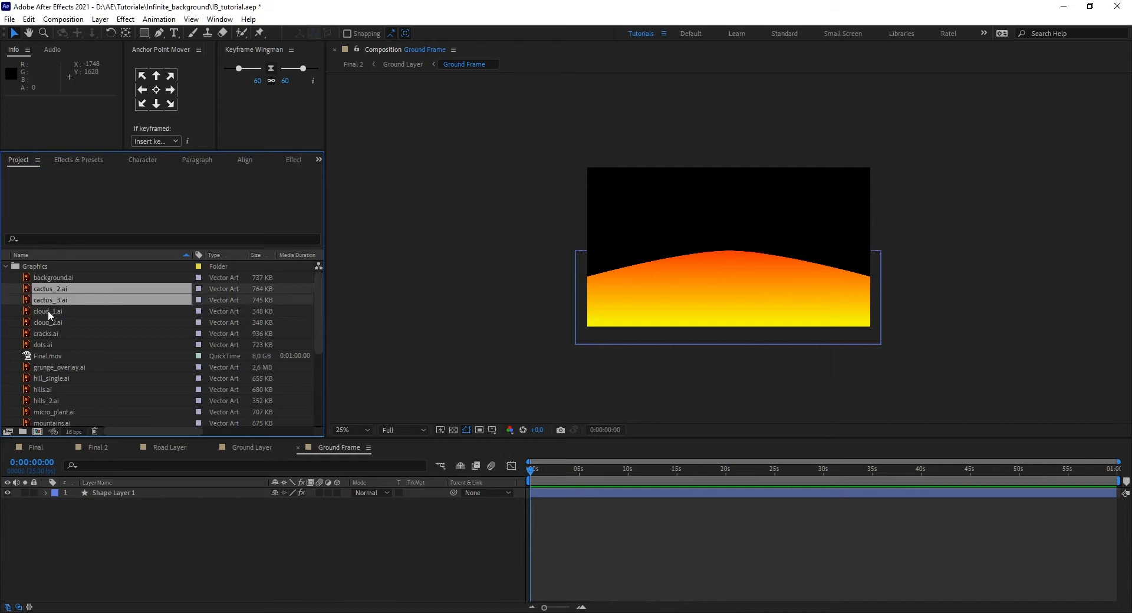
left_click_drag(48, 297, 712, 261)
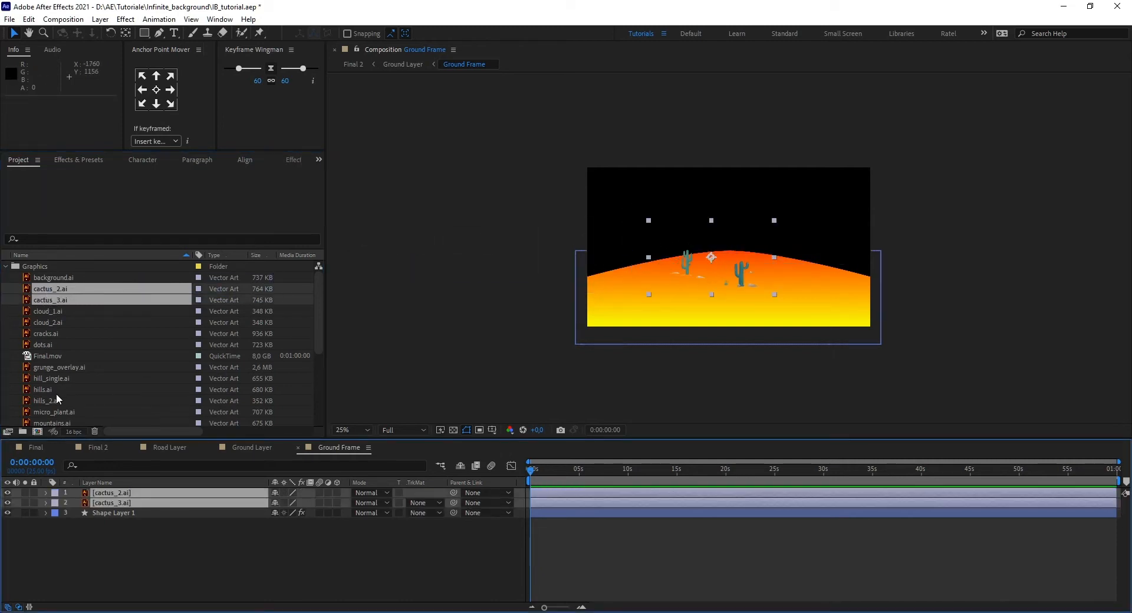
- Add hill_single.ai on the right side of the dune and micro_plant.ai on its left side in Ground Frame
scroll(56, 394, "down", 1)
mouse_move(46, 356)
left_mouse_down()
mouse_move(427, 302)
mouse_move(5, 363)
mouse_move(49, 365)
left_mouse_up()
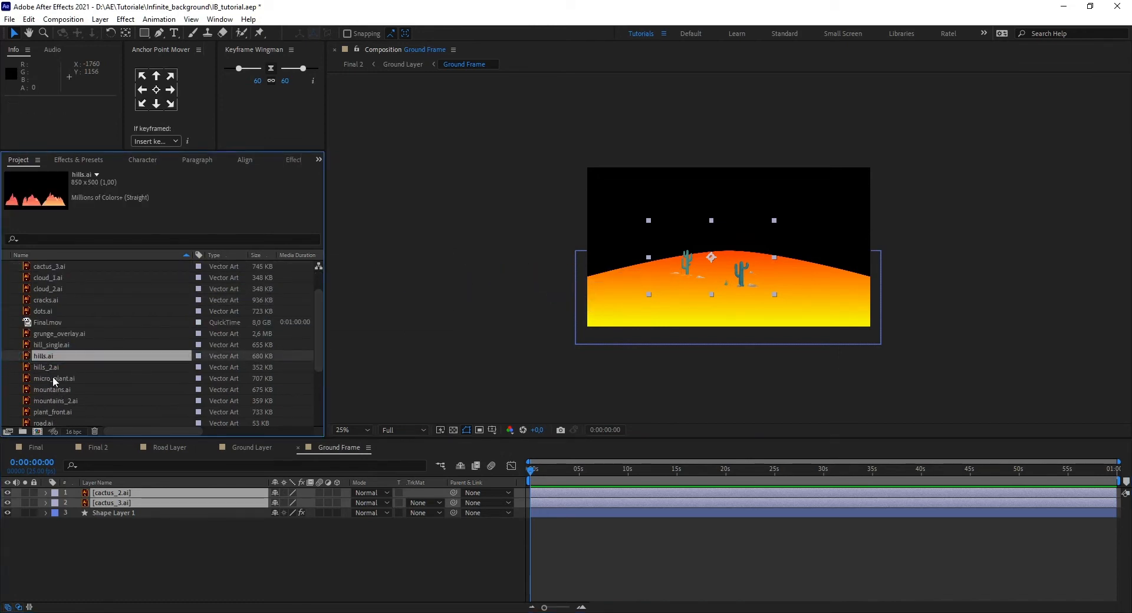
left_click(49, 346)
left_click_drag(51, 347, 776, 276)
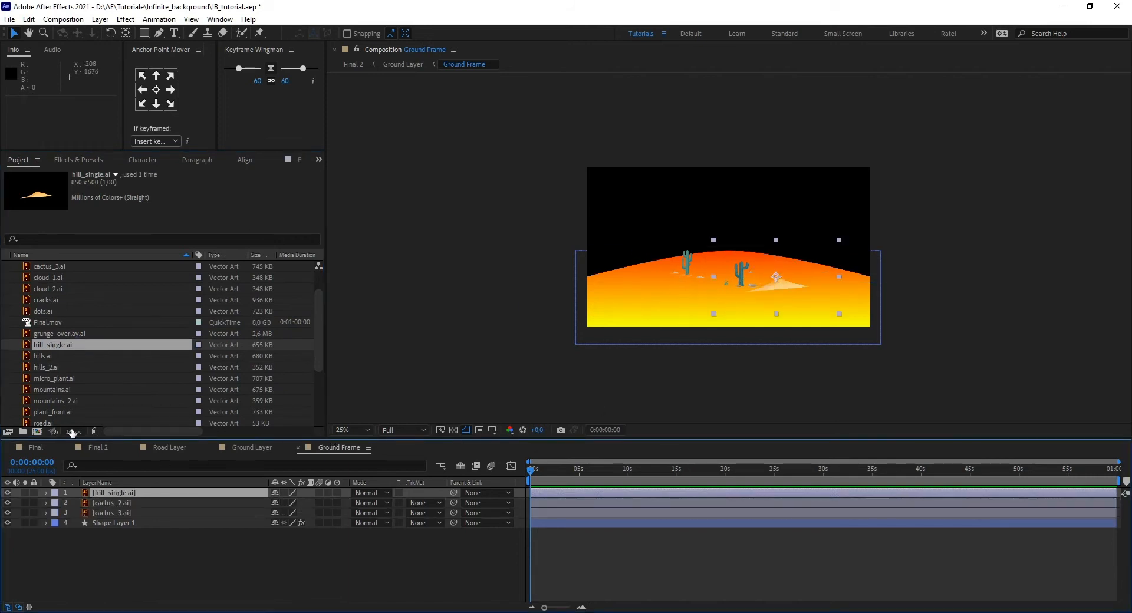
left_click(52, 389)
left_click_drag(53, 378, 685, 271)
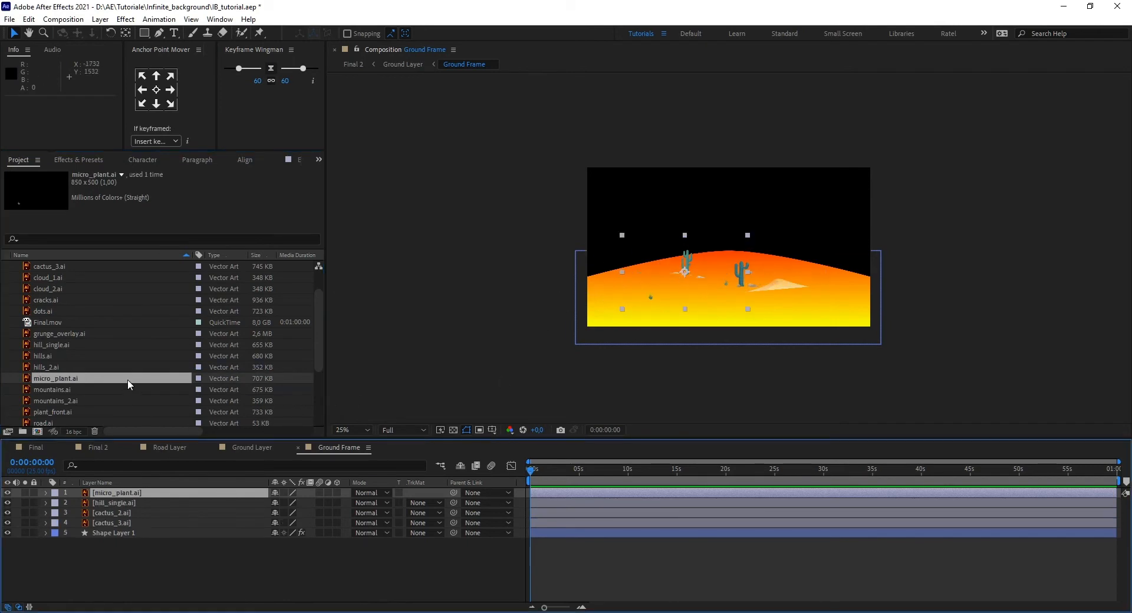
- Add rock1.ai to the left part of the dune and small_objects.ai to its right slope
scroll(81, 397, "down", 1)
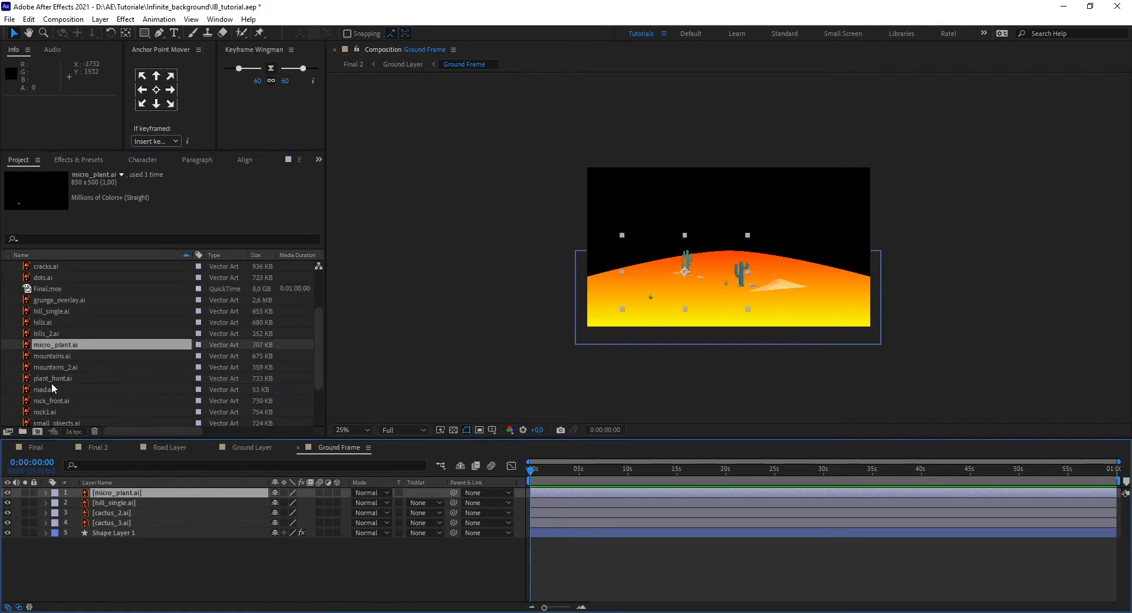
left_click_drag(51, 413, 682, 268)
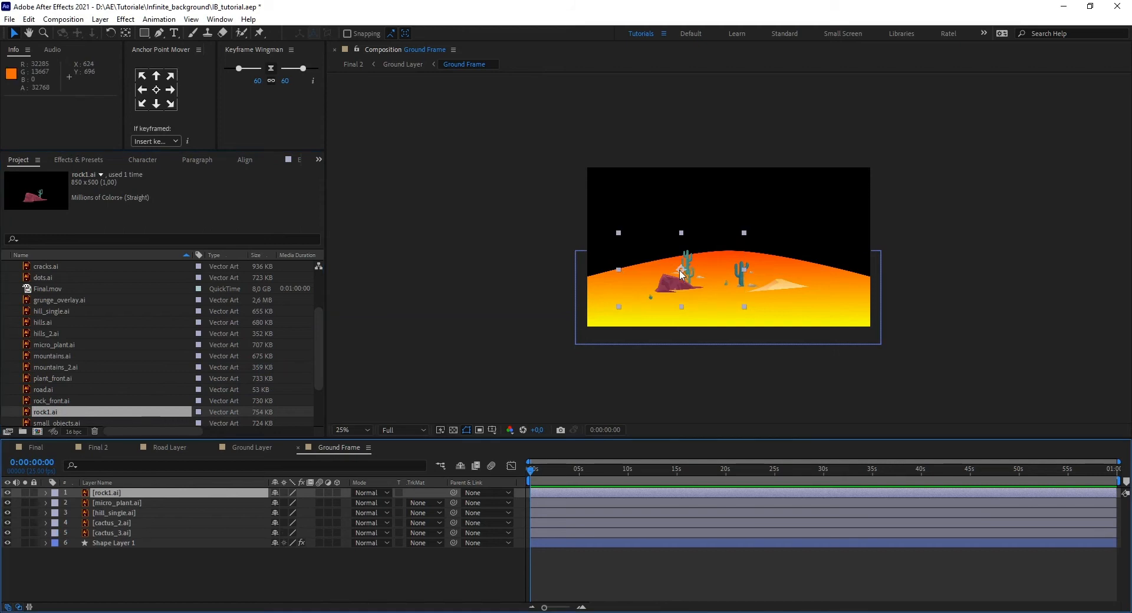
scroll(92, 370, "down", 1)
left_click_drag(57, 389, 816, 290)
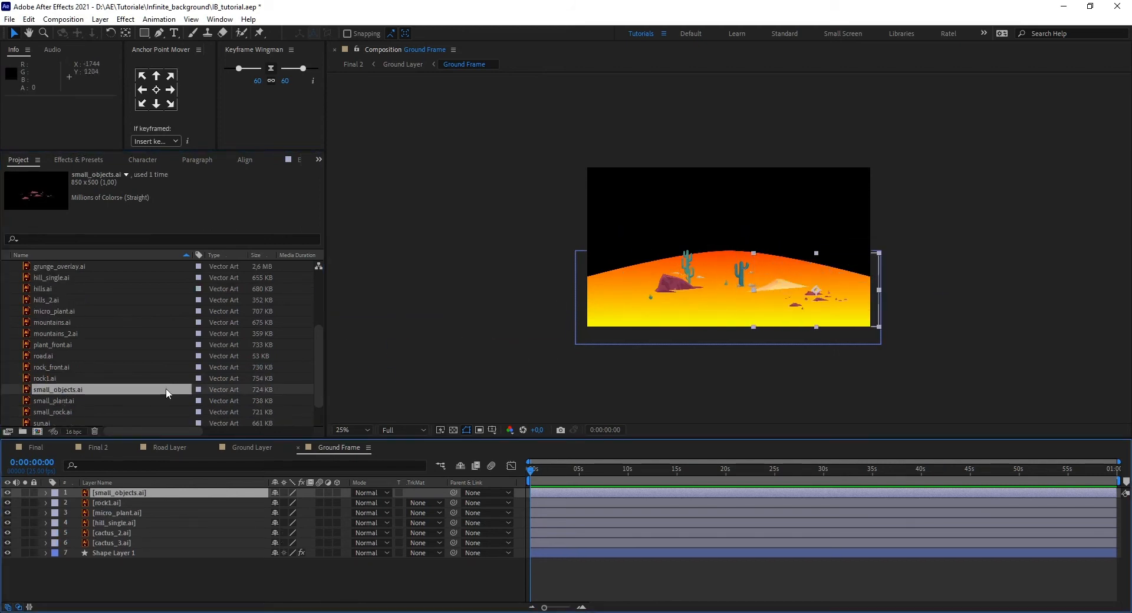
- Add small_plant.ai on the left and small_rock.ai on the right of the dune in Ground Frame
scroll(82, 389, "down", 1)
left_click_drag(58, 366, 661, 289)
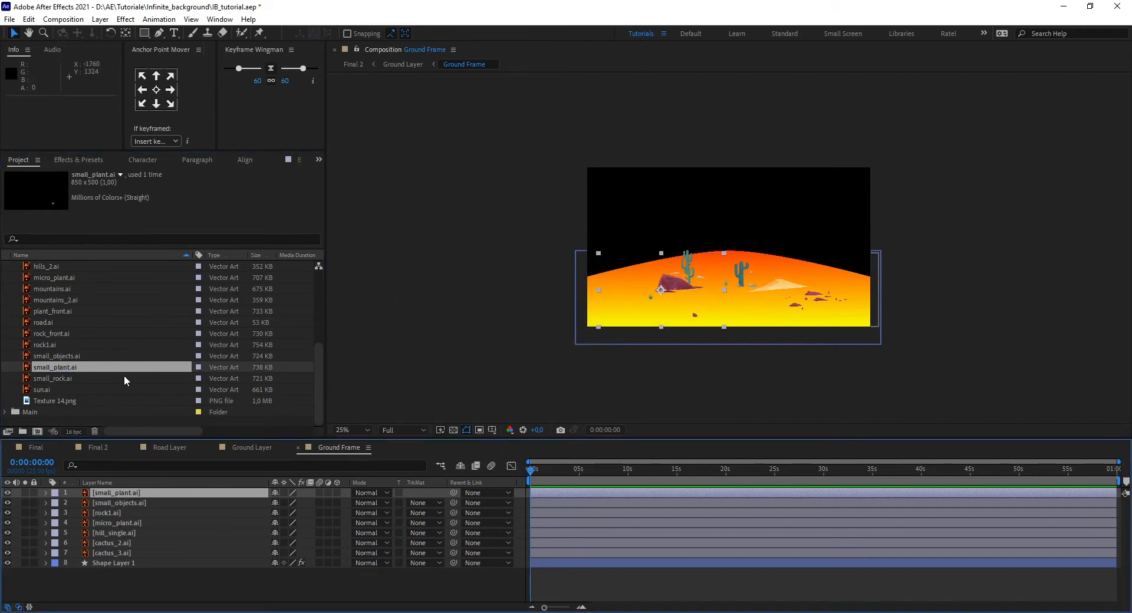
left_click_drag(65, 378, 778, 289)
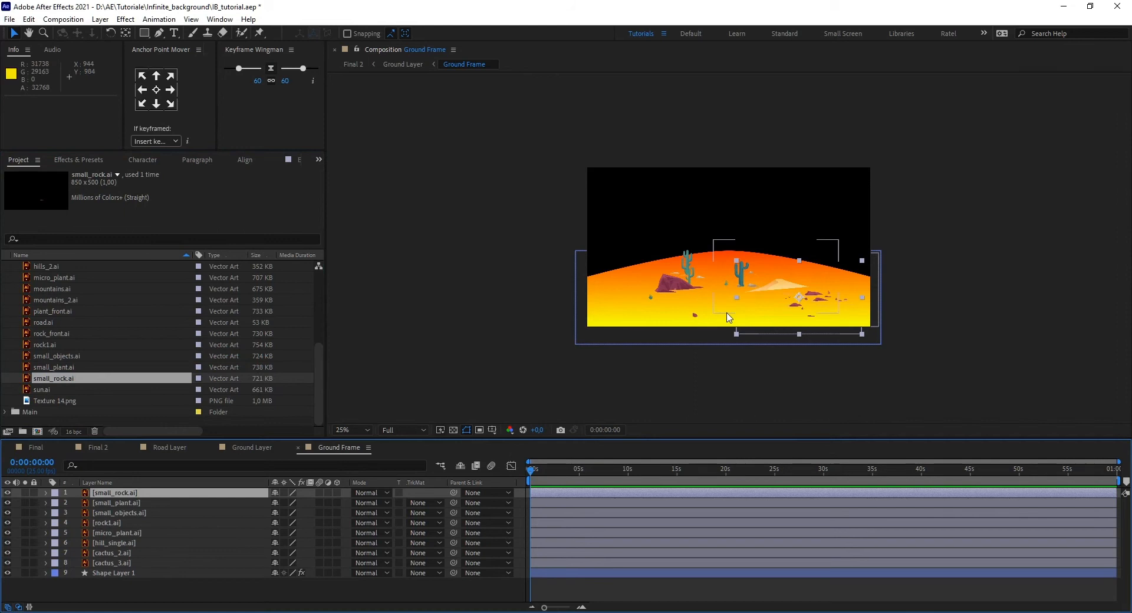
- Order hill_single.ai directly above Shape Layer 1 and place it on the dune's left crest at position 688, 523
key("slash")
scroll(729, 317, "down", 5)
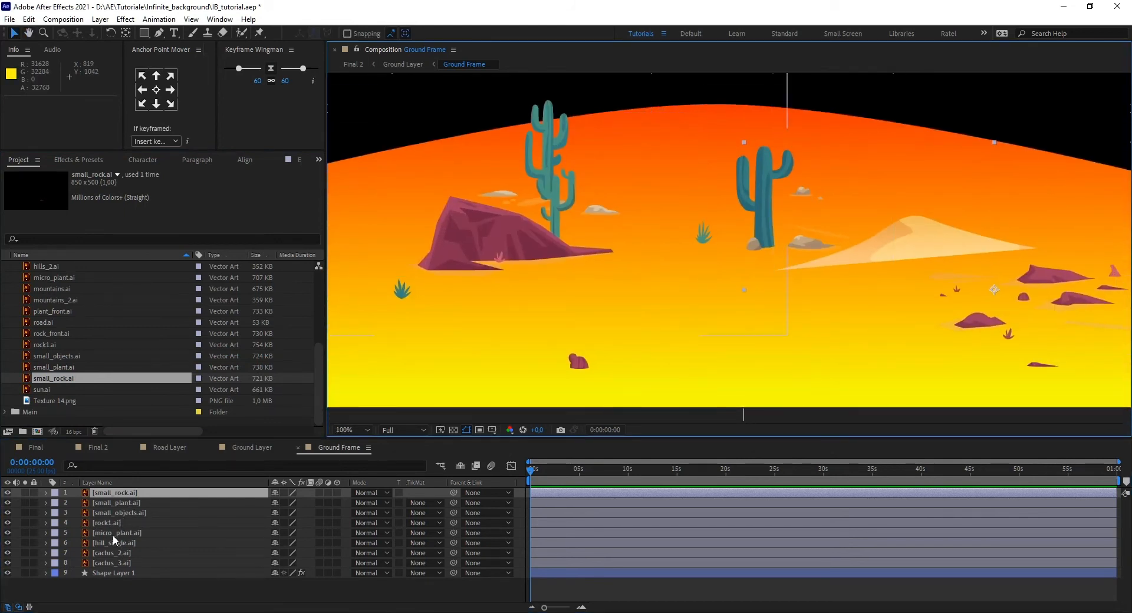
left_click_drag(113, 544, 116, 565)
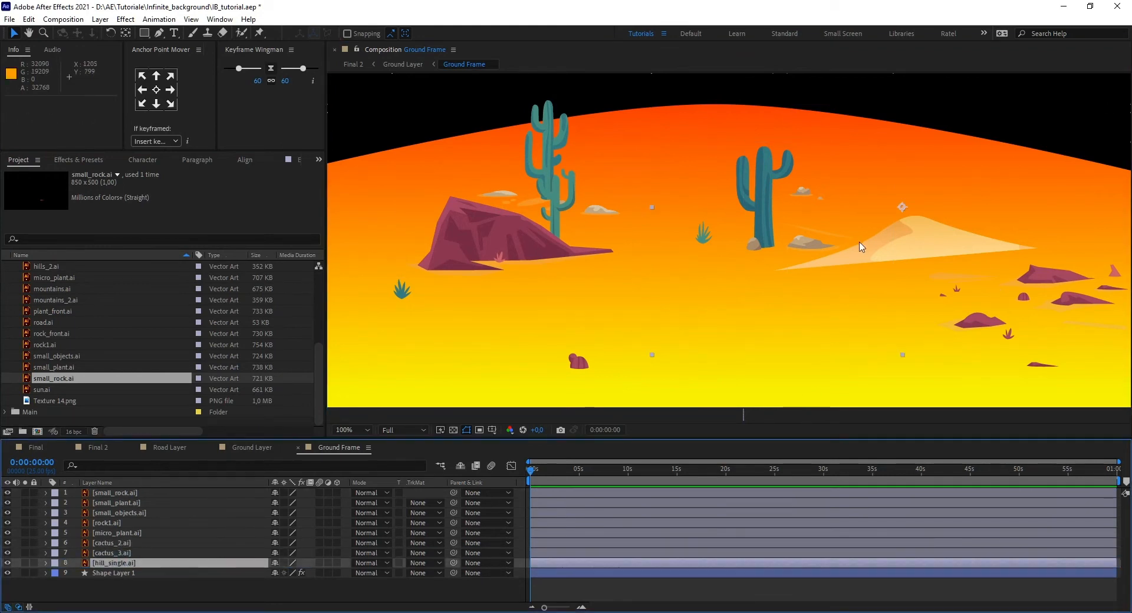
left_click_drag(871, 206, 635, 191)
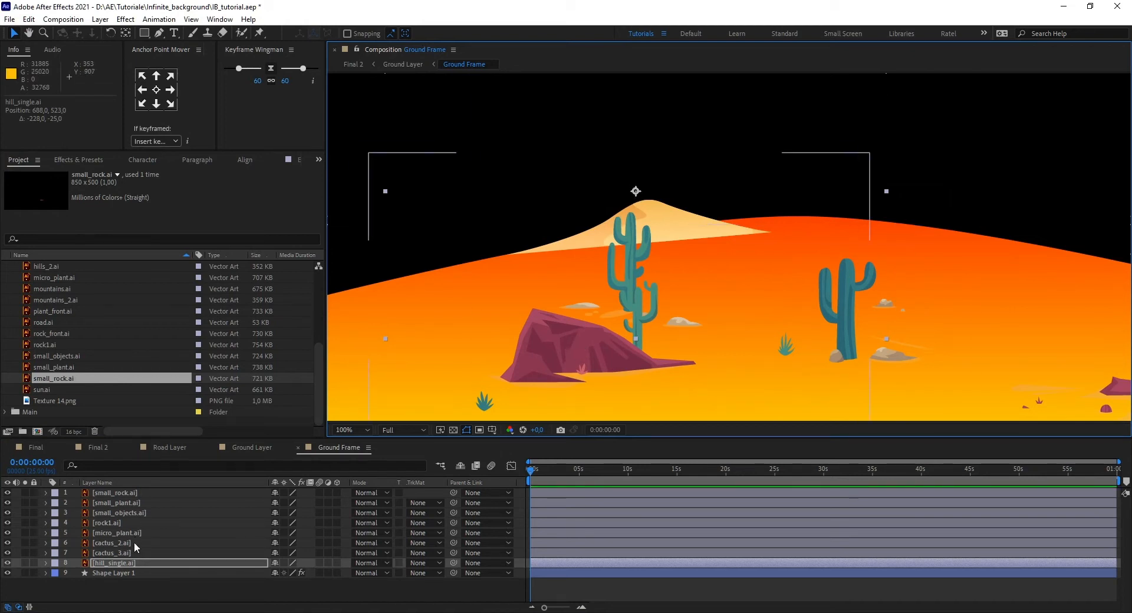
- Order rock1.ai directly above hill_single.ai and move the rock up to the dune crest at position 947, 488
left_click_drag(100, 522, 131, 554)
left_click_drag(589, 336, 753, 231)
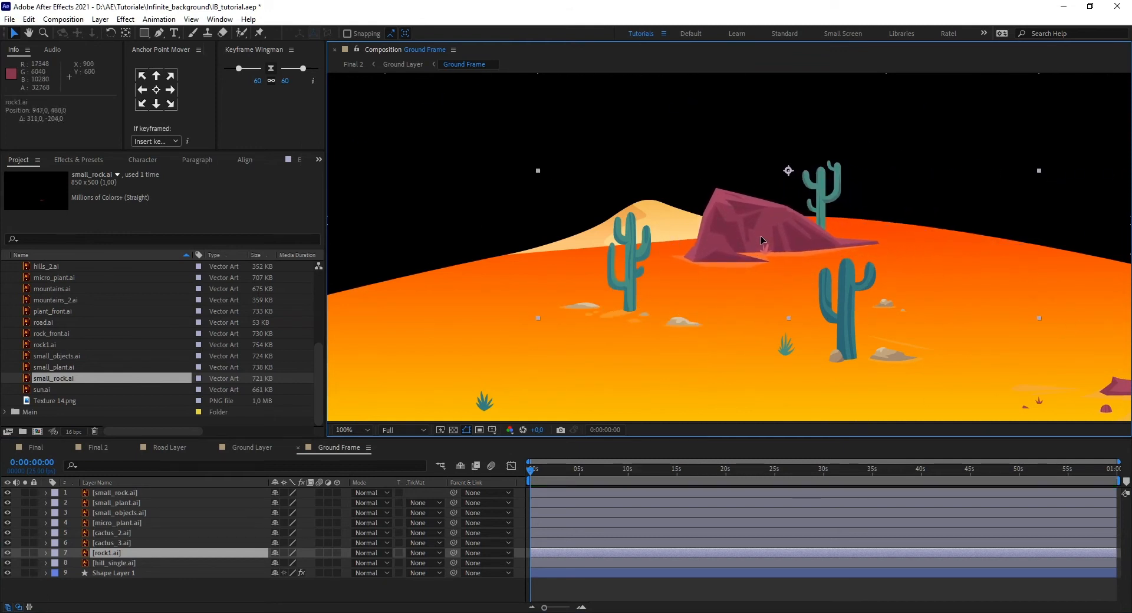
- Move the cactus_3.ai layer up the right side of the dune to position 1079, 524
left_click(114, 543)
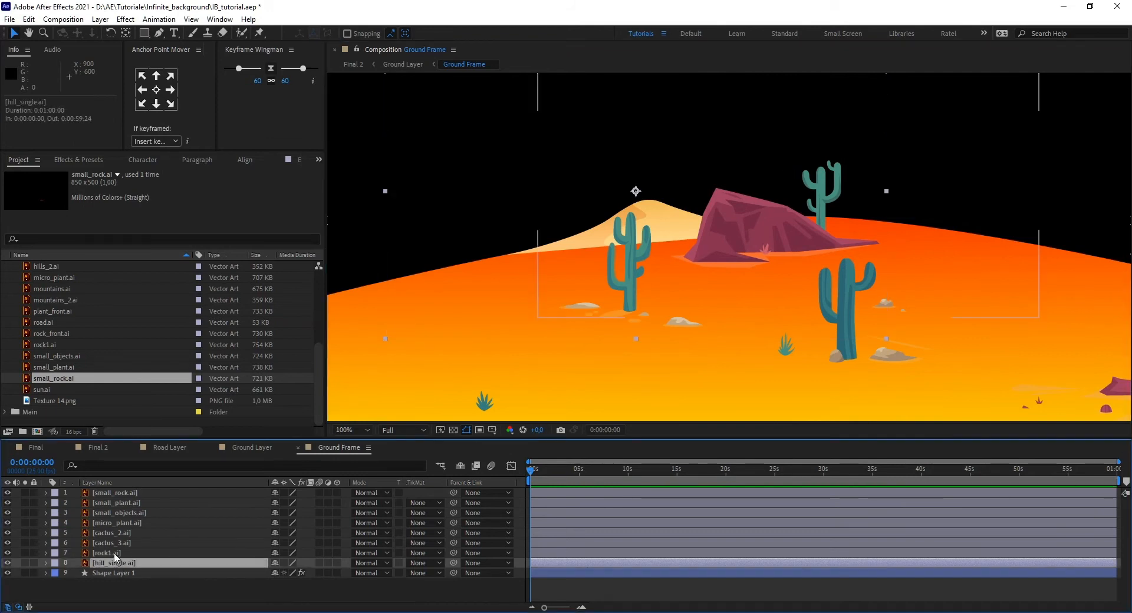
left_click_drag(715, 241, 865, 193)
key("h")
left_click_drag(859, 351, 582, 287)
key("v")
- Try moving small_rock.ai up the dune to position 1478, 746, and undo that move
left_click(853, 312)
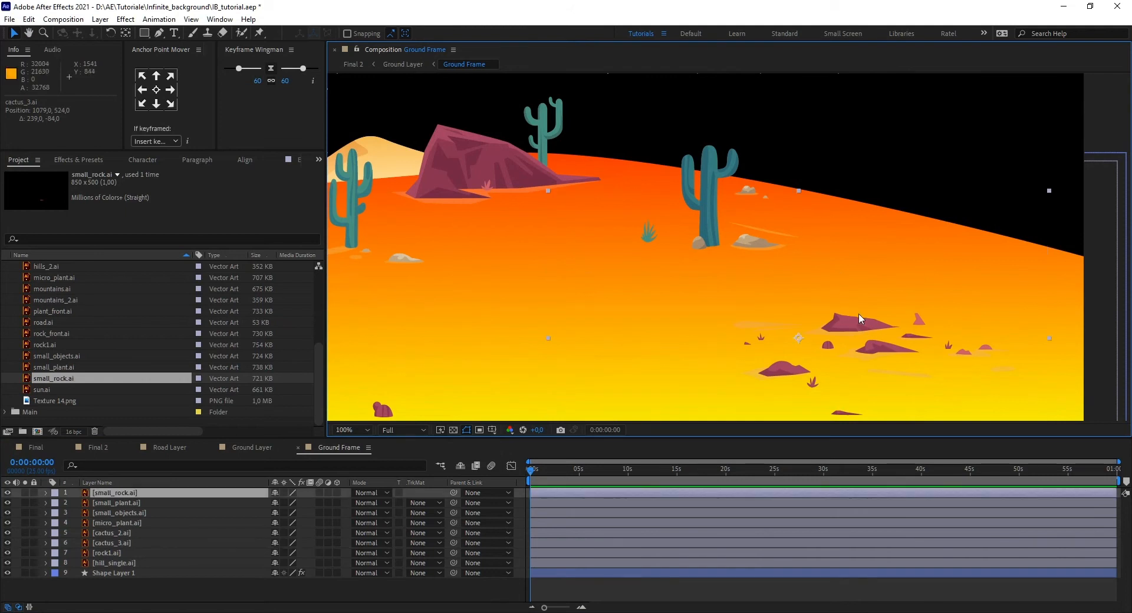
scroll(825, 312, "down", 3)
scroll(784, 306, "up", 1)
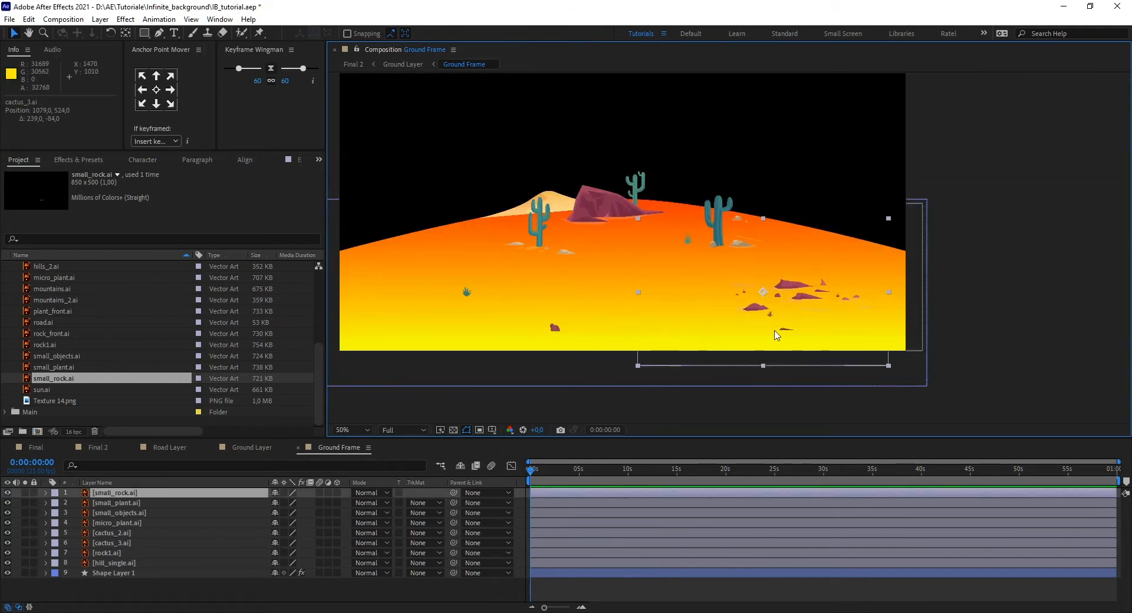
left_click_drag(765, 295, 772, 268)
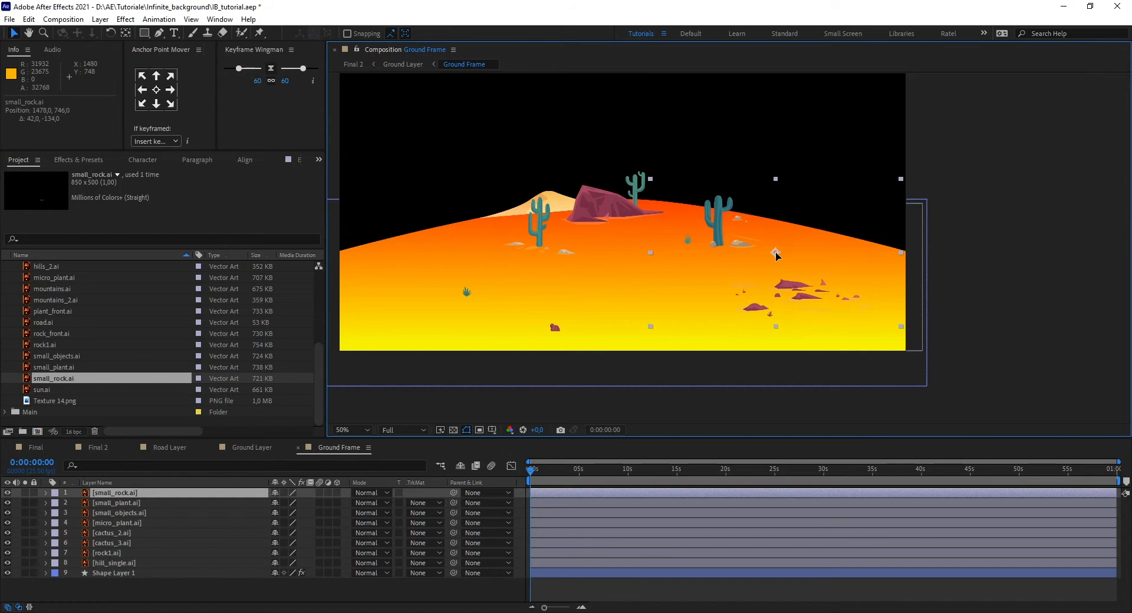
key("ctrl+z")
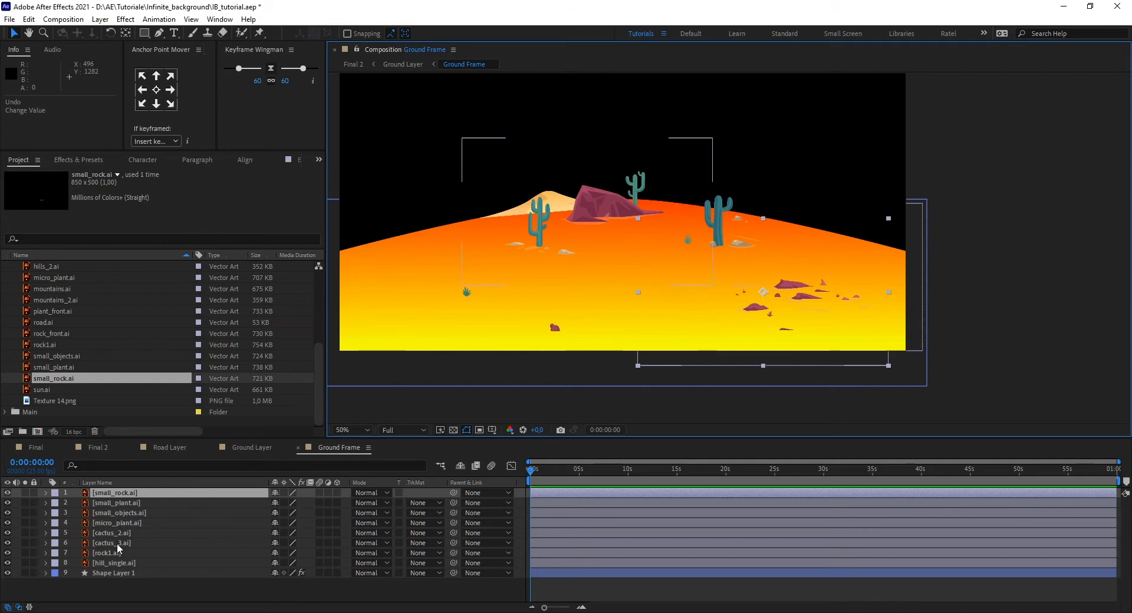
- Move small_objects.ai to position 1636, 690 on the right slope and small_rock.ai to the upper middle of the dune
left_click(122, 512)
left_click_drag(801, 281, 761, 346)
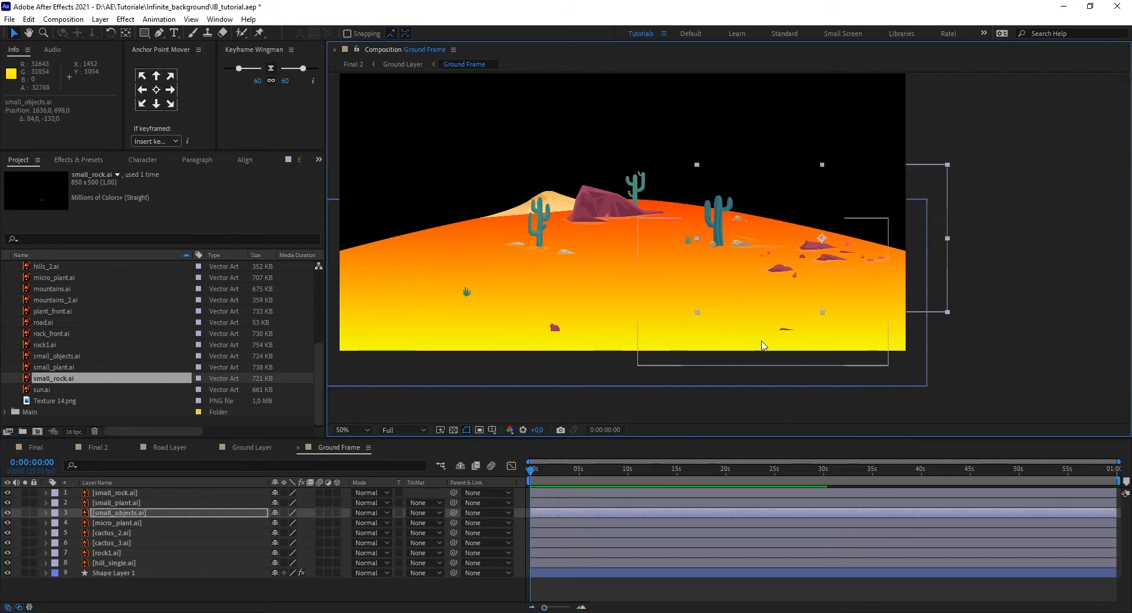
left_click(148, 543)
- Mask small_plant.ai around its plant with a centred anchor point, place it at 352, 679 and scale it to 120%
left_click_drag(547, 315, 443, 232)
left_click(143, 32)
key("v")
left_click(156, 89)
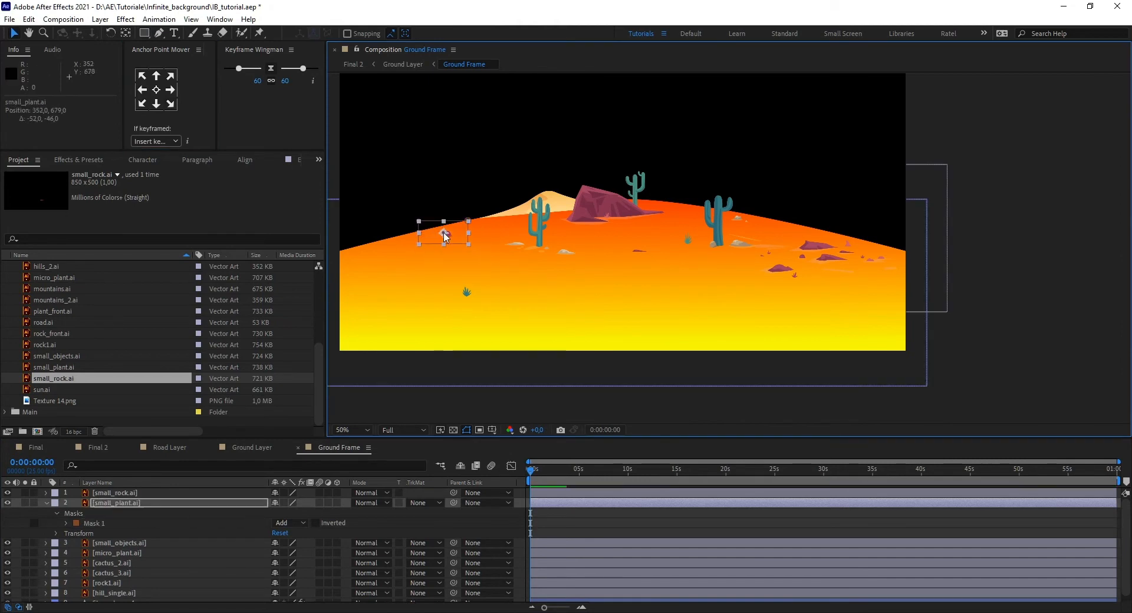
key("s")
left_click_drag(304, 513, 312, 513)
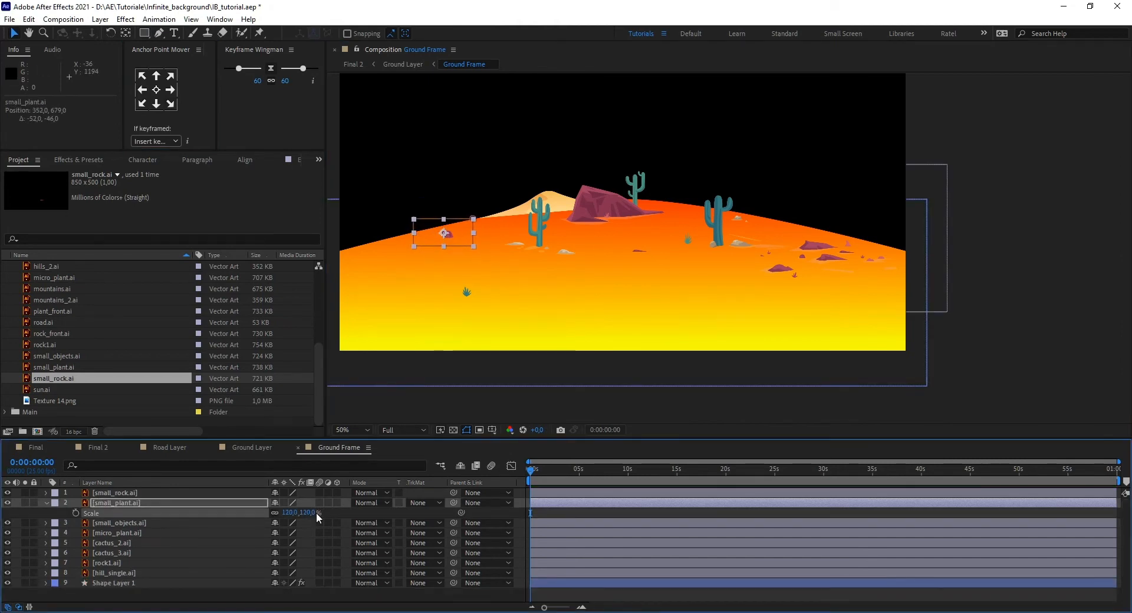
- Mask micro_plant.ai around its plant with a centred anchor point and move it to position 365, 813
left_click(133, 533)
key("q")
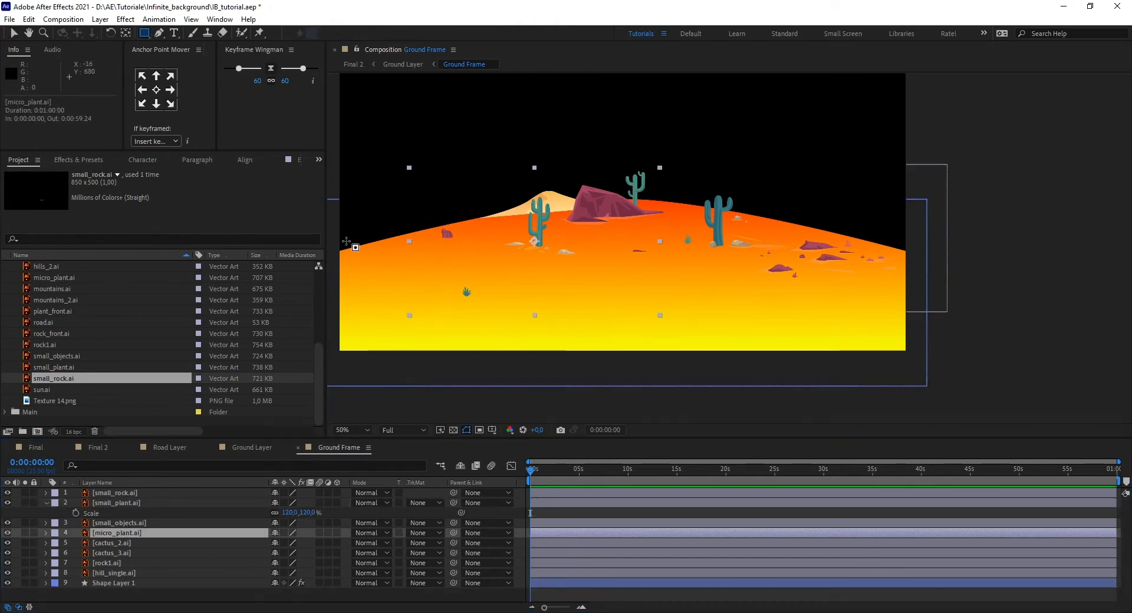
key("s")
key("v")
left_click_drag(466, 292, 446, 274)
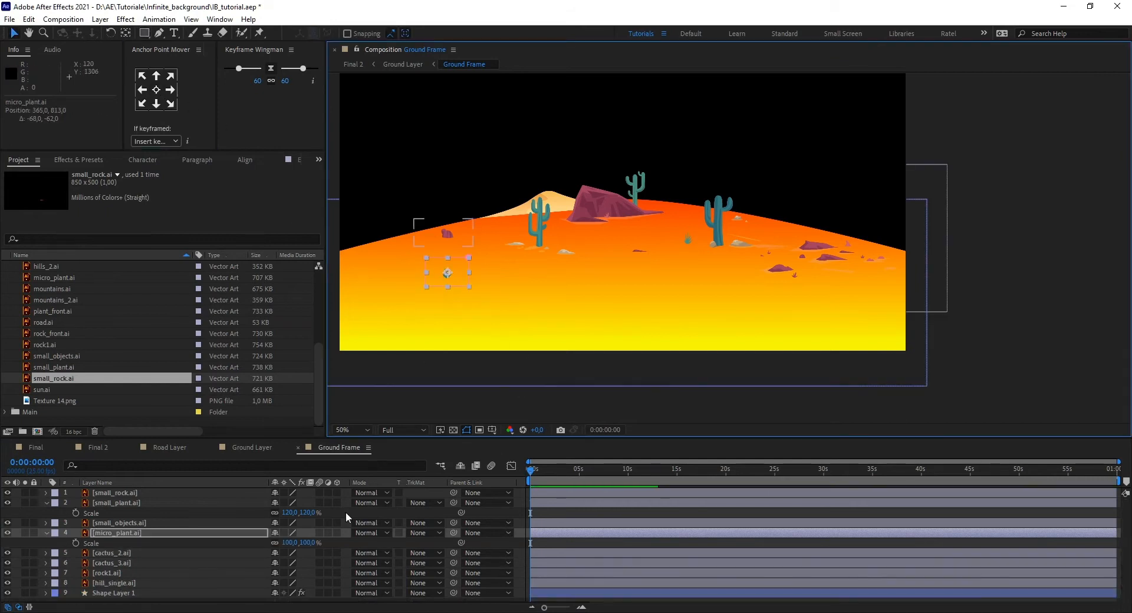
- Set the scale of the micro_plant.ai layer to 130%
left_click(306, 542)
type("130")
key("Return")
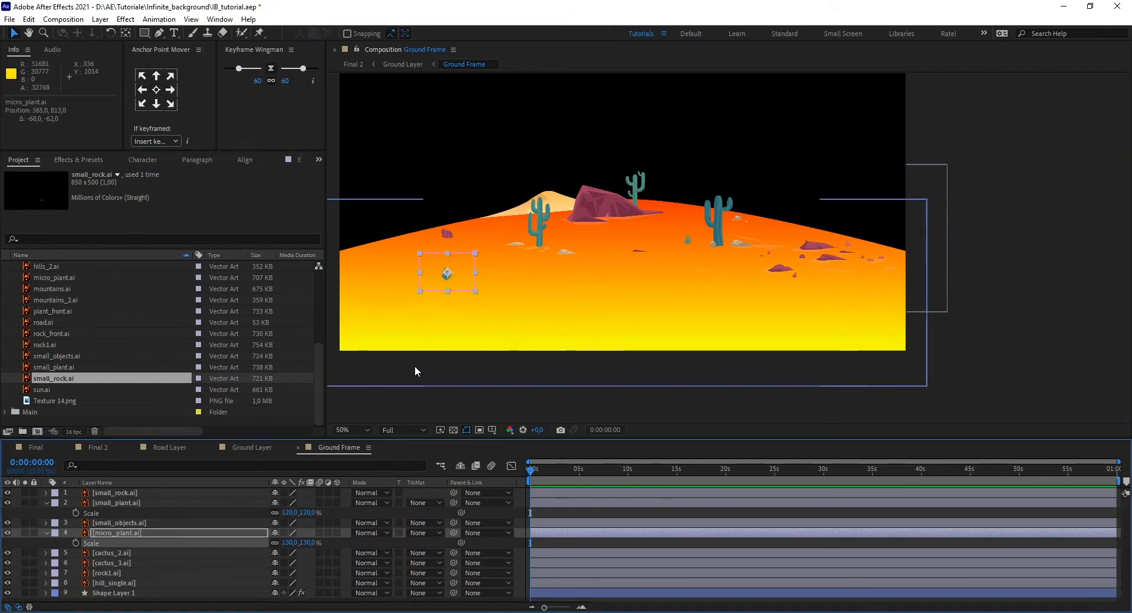
- Turn on continuous rasterization for all layers in the Ground Frame composition
key("ctrl+a")
scroll(637, 298, "up", 1)
left_click_drag(636, 298, 1013, 287)
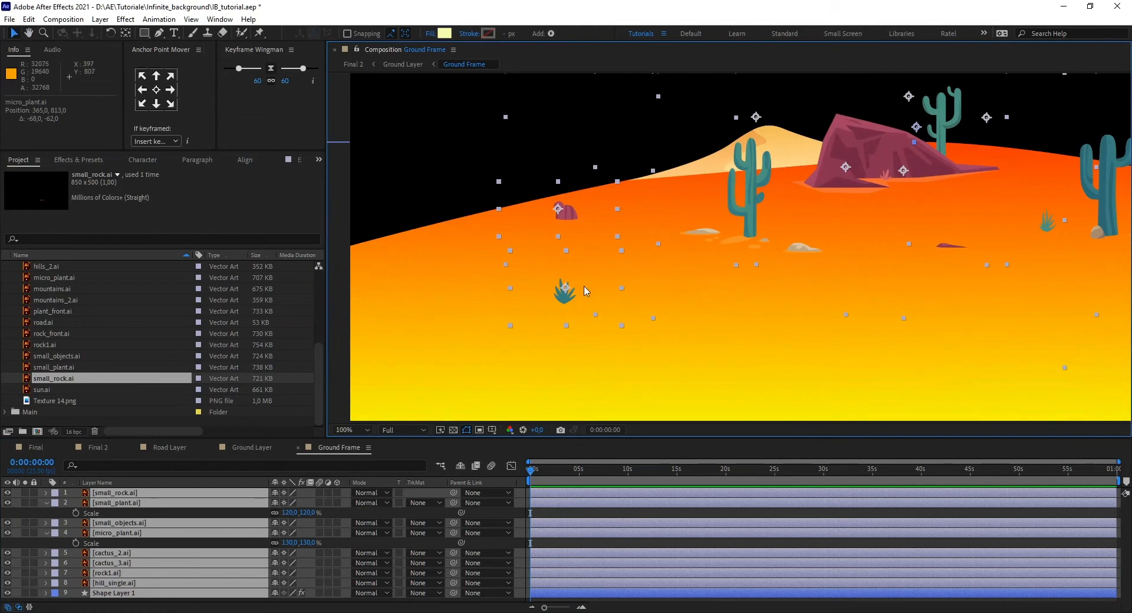
left_click(655, 599)
- Move micro_plant.ai further left and duplicate small_plant.ai, placing the copy between the large rock and the blue cactus
left_click_drag(566, 288, 449, 266)
left_click_drag(560, 214, 732, 158)
key("ctrl+d")
- Mask small_rock.ai around its rock with a centred anchor point and move it to position 1132.5, 809
left_click(115, 493)
key("q")
mouse_move(613, 227)
left_mouse_down()
mouse_move(682, 274)
mouse_move(648, 253)
mouse_move(713, 267)
left_mouse_up()
key("v")
scroll(713, 266, "down", 2)
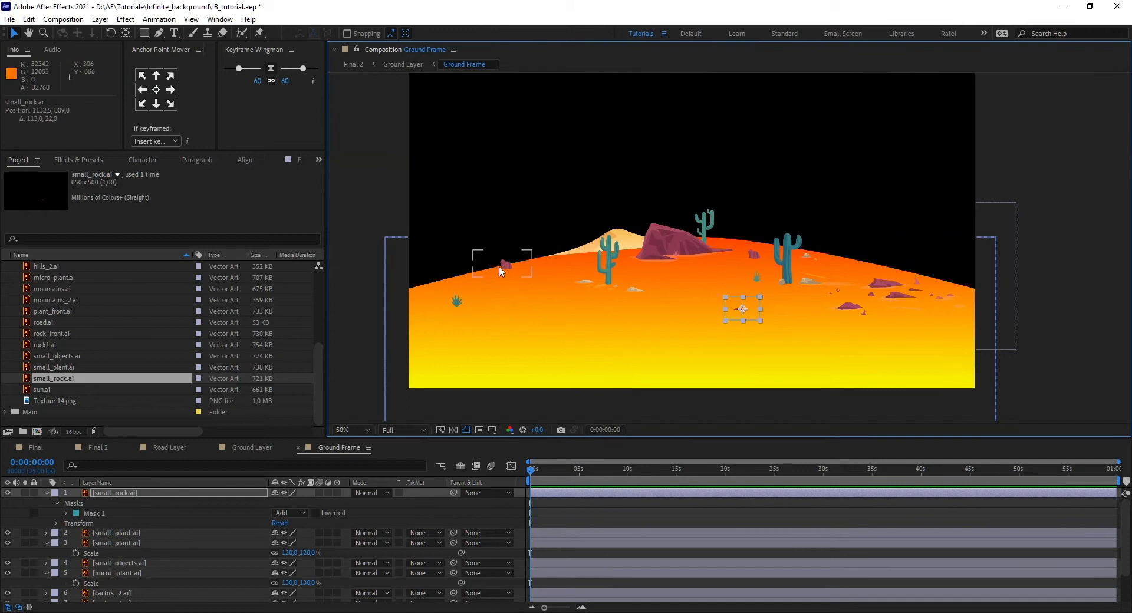
- Move cactus_2.ai further left on the dune and place the left small_plant.ai at position 652, 668, below the sand hill
left_click(611, 284)
mouse_move(611, 284)
left_mouse_down()
mouse_move(534, 293)
mouse_move(500, 265)
mouse_move(605, 269)
left_mouse_up()
left_click(122, 542)
scroll(614, 325, "up", 1)
left_click_drag(614, 326, 795, 242)
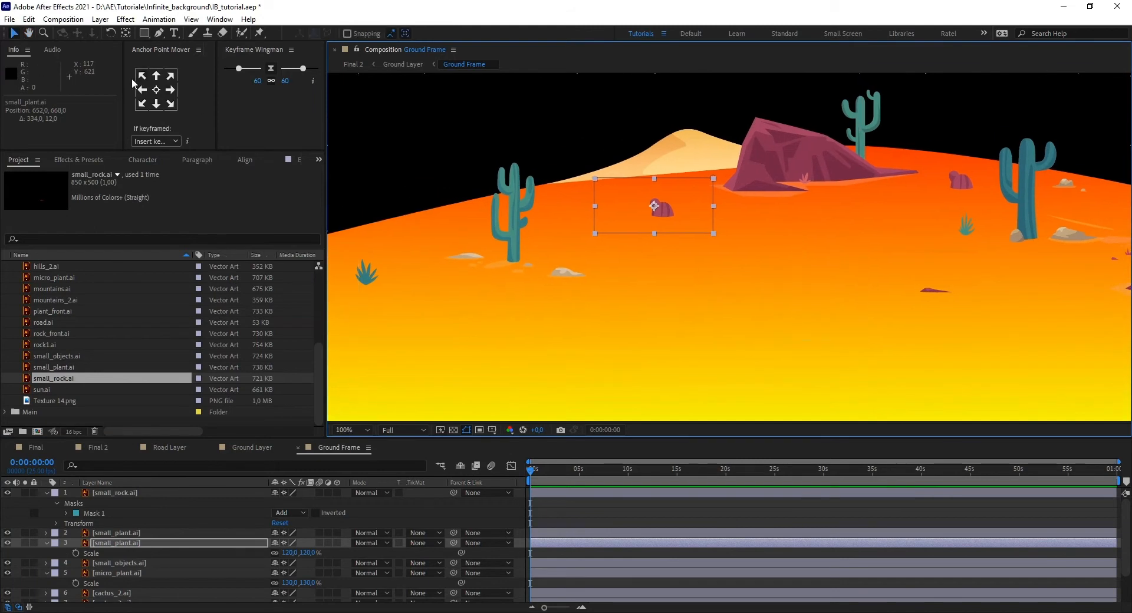
- Draw a closed, curved puddle-like shape with pale yellow fill and RotoBezier in the middle of the dune, on a new shape layer
left_click(159, 33)
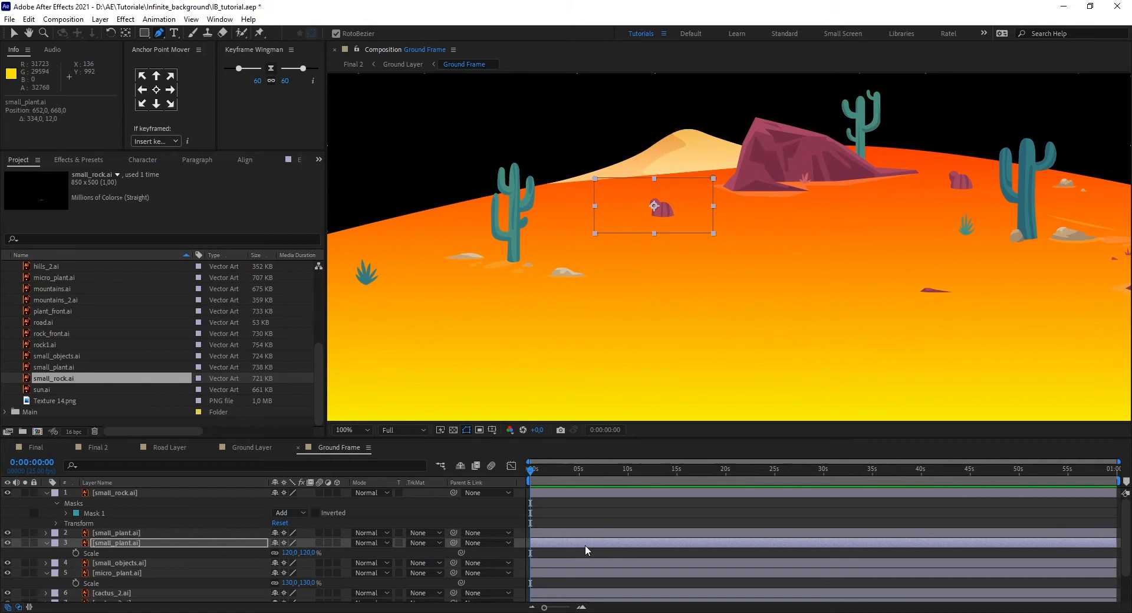
left_click(584, 519)
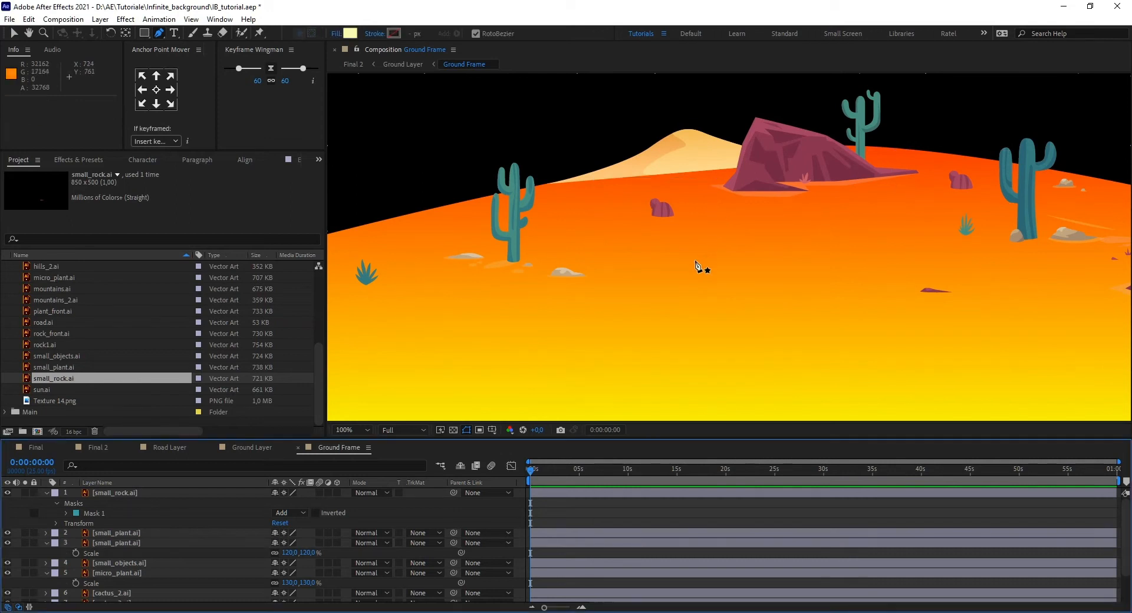
left_click(652, 269)
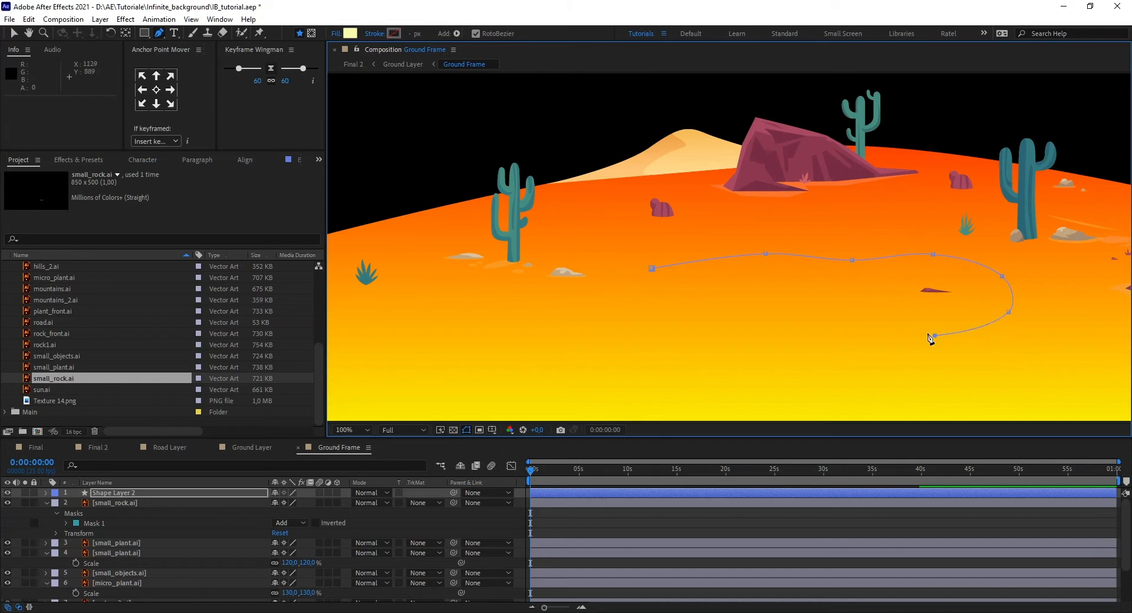
left_click(743, 306)
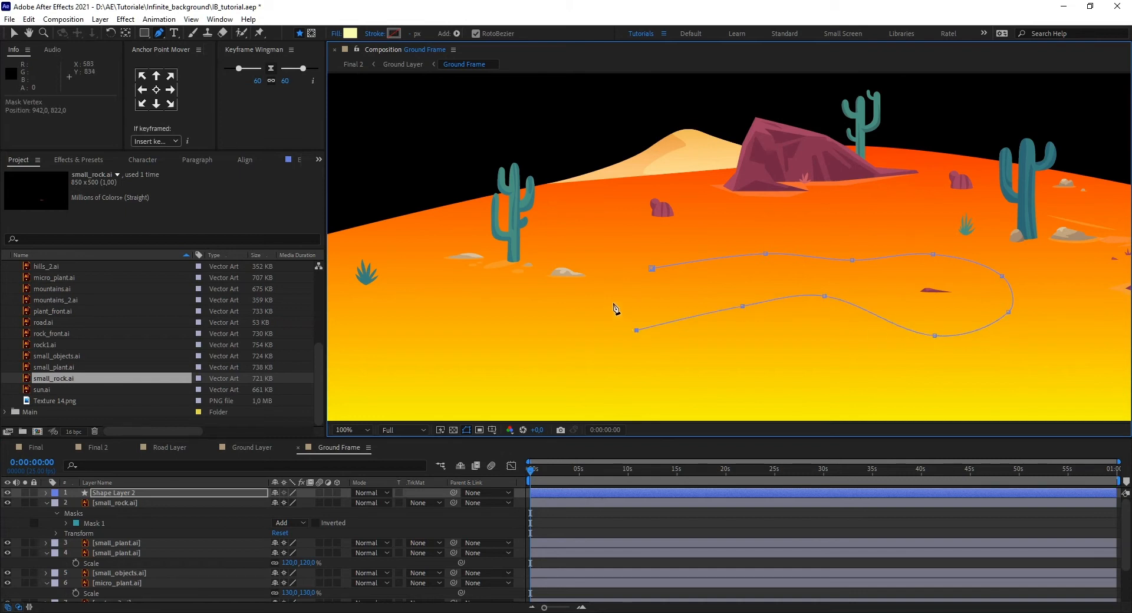
left_click(652, 270)
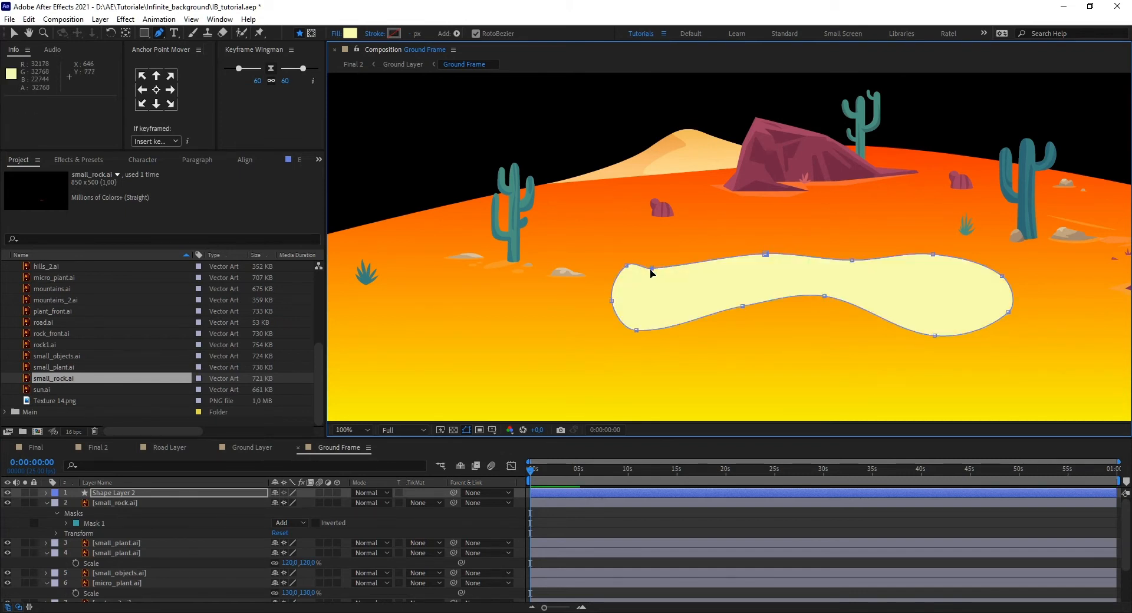
- Smooth the large puddle's upper-left edge and draw a second, smaller closed puddle around the leftmost small plant on the same shape layer
left_click_drag(652, 270, 673, 255)
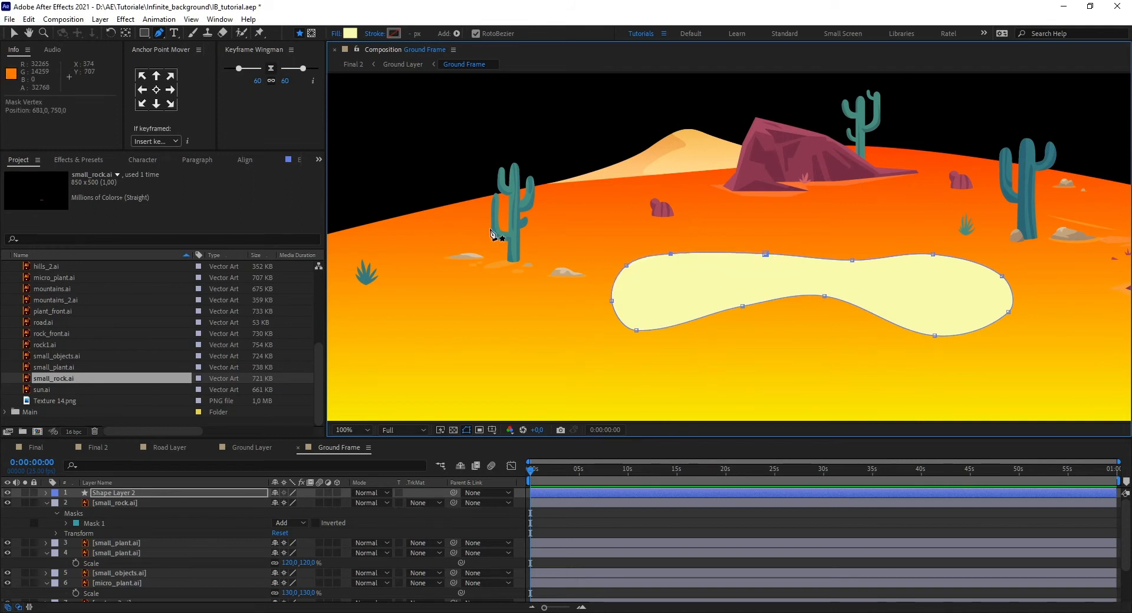
scroll(748, 285, "down", 2)
scroll(749, 285, "up", 2)
scroll(744, 292, "down", 2)
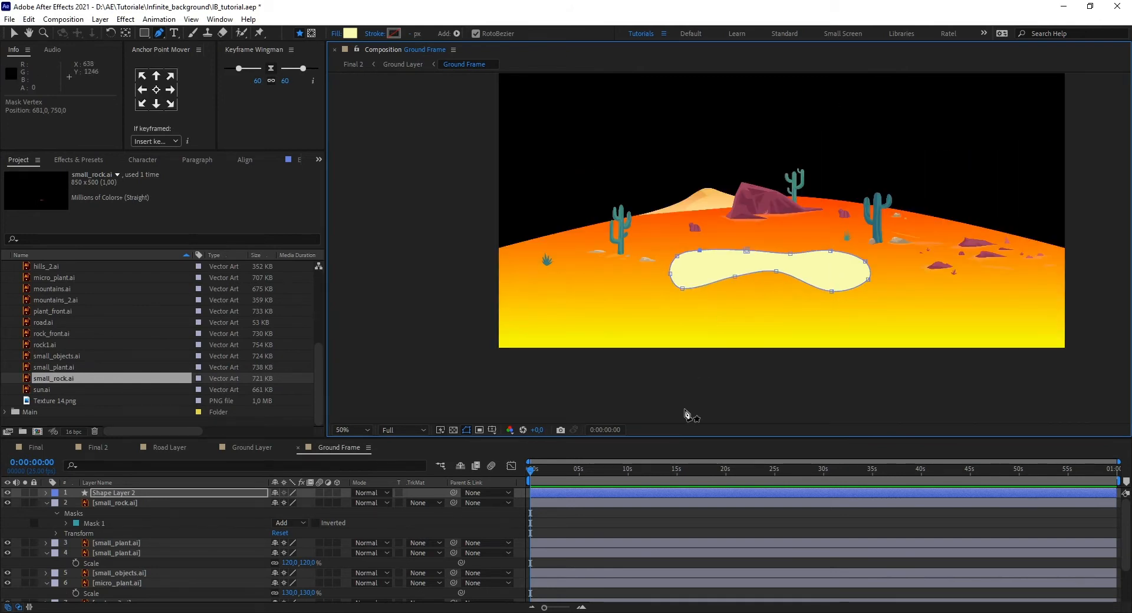
left_click(525, 266)
left_click(626, 269)
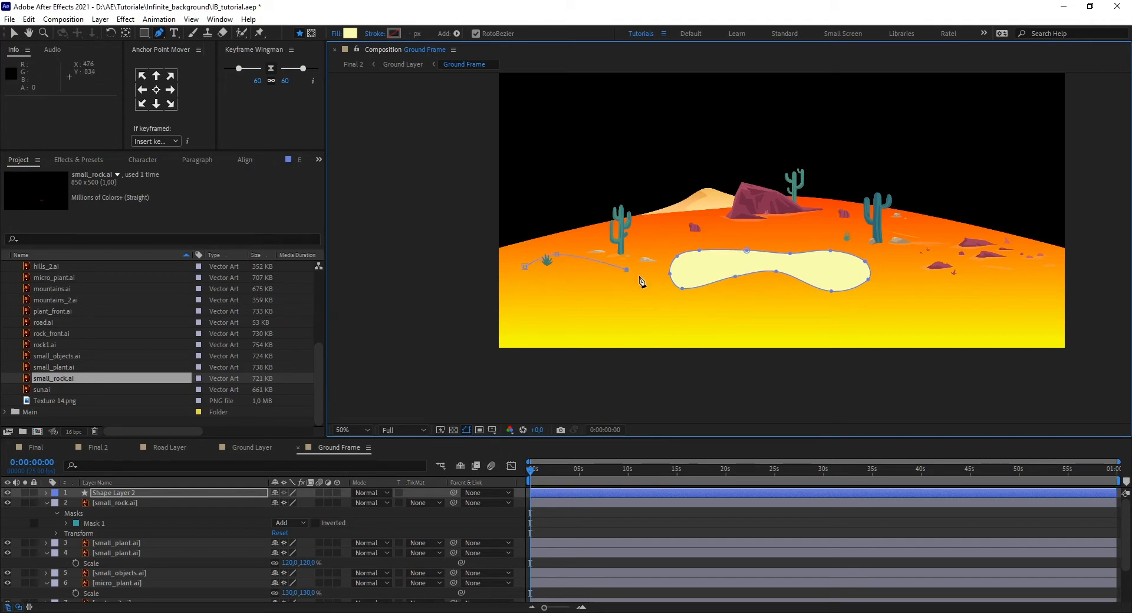
left_click(537, 282)
left_click(525, 267)
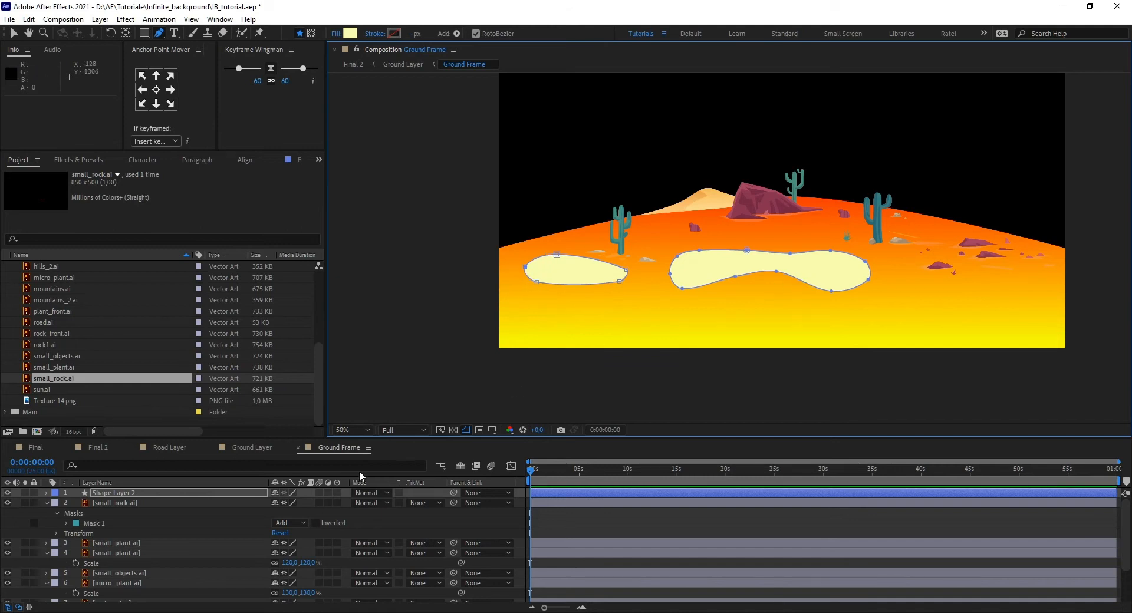
- Expand the contents of Shape Layer 2 and move the large puddle, Shape 1, right until it lies below the blue cactus
left_click(46, 492)
left_click(55, 504)
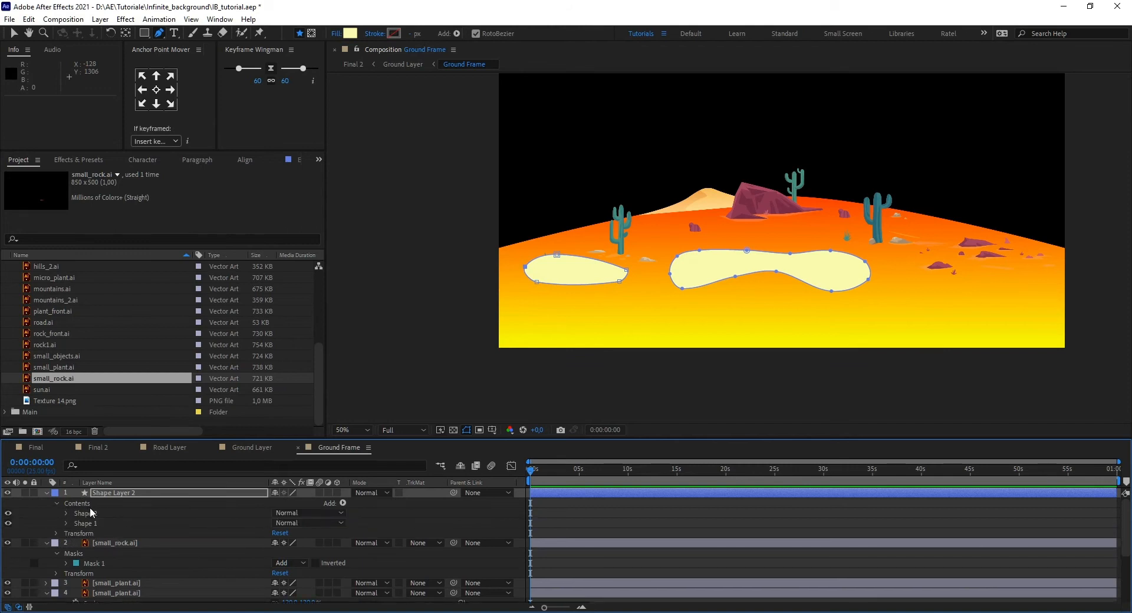
left_click(90, 513)
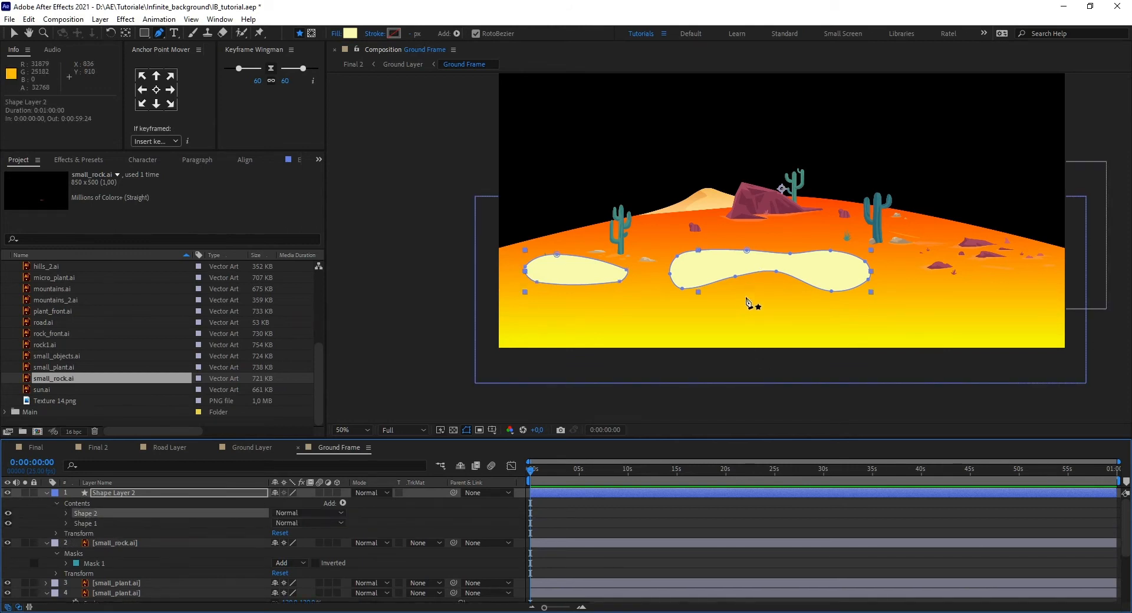
key("v")
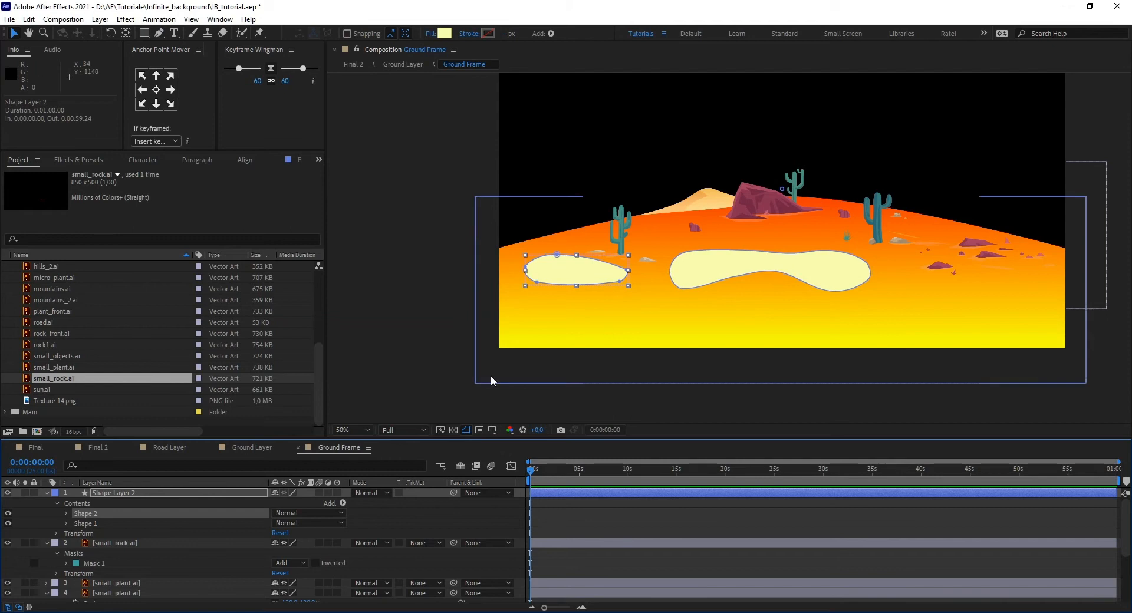
left_click(88, 524)
left_click_drag(770, 265, 868, 271)
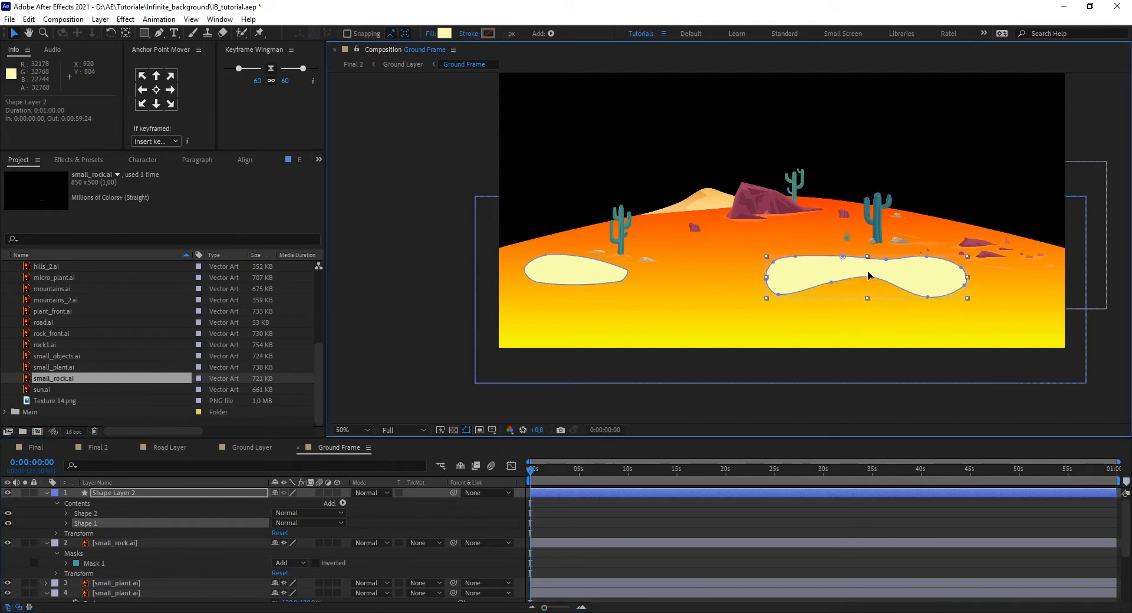
- Place Shape Layer 2 beneath hill_single.ai in the layer order, directly above Shape Layer 1
left_click_drag(119, 494, 127, 596)
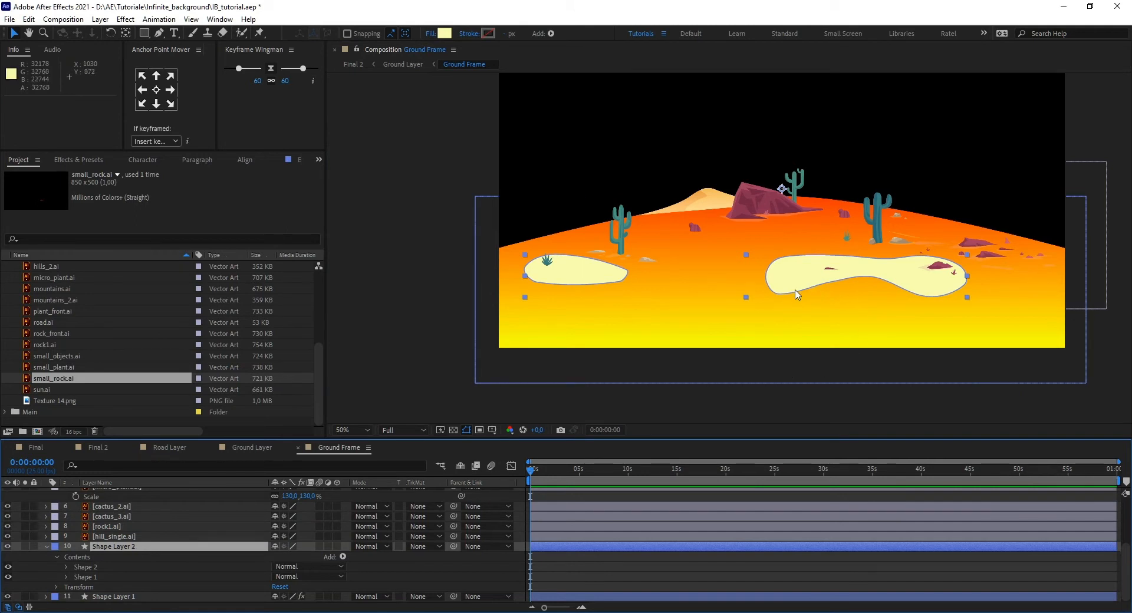
scroll(151, 524, "up", 3)
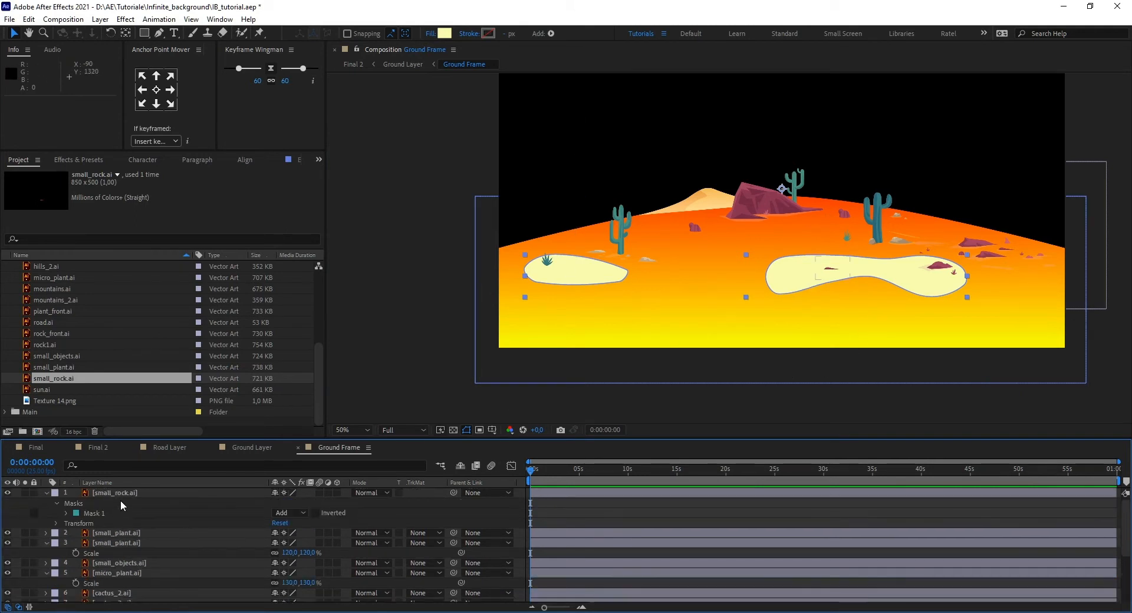
scroll(154, 564, "down", 3)
- Shift the large puddle, Shape 1, back left so it clears the dark red rocks on the right of the dune
left_click(93, 576)
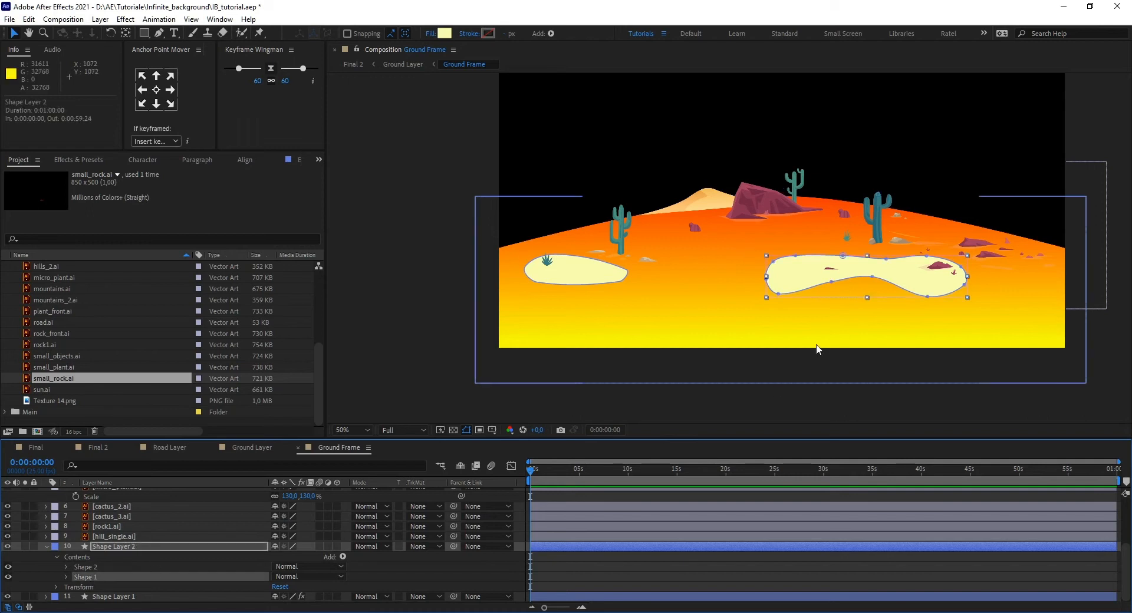
left_click_drag(868, 285, 832, 275)
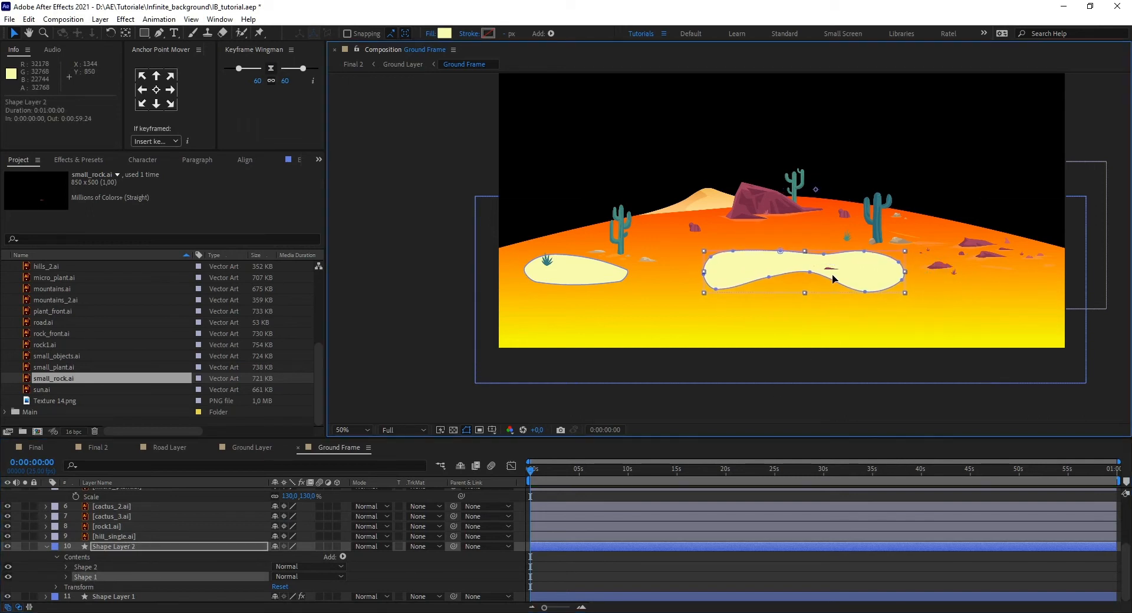
left_click(685, 287)
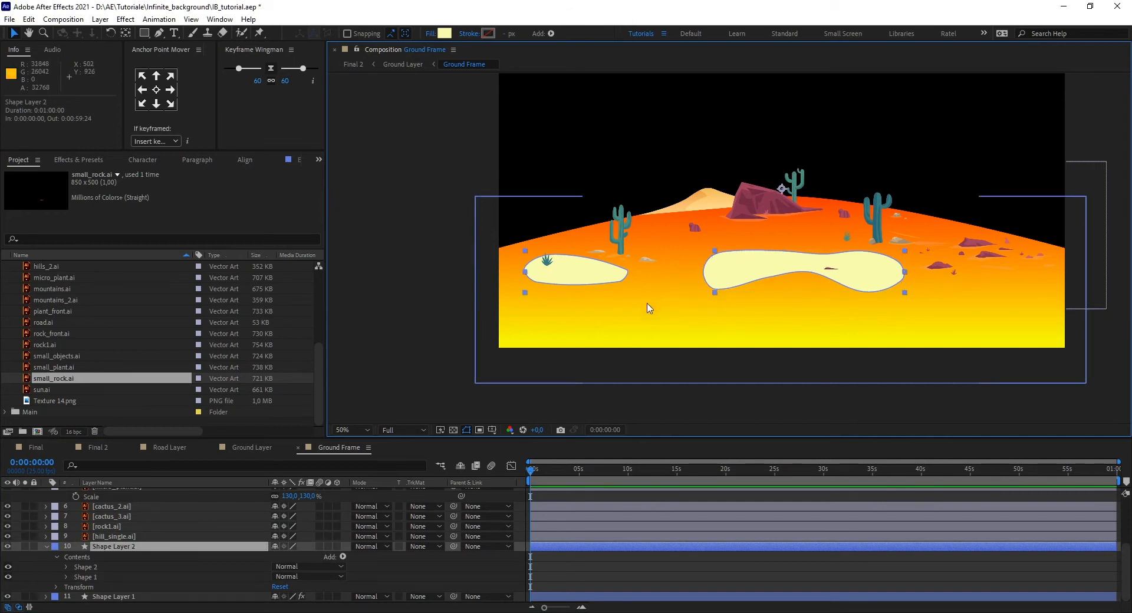
left_click(684, 396)
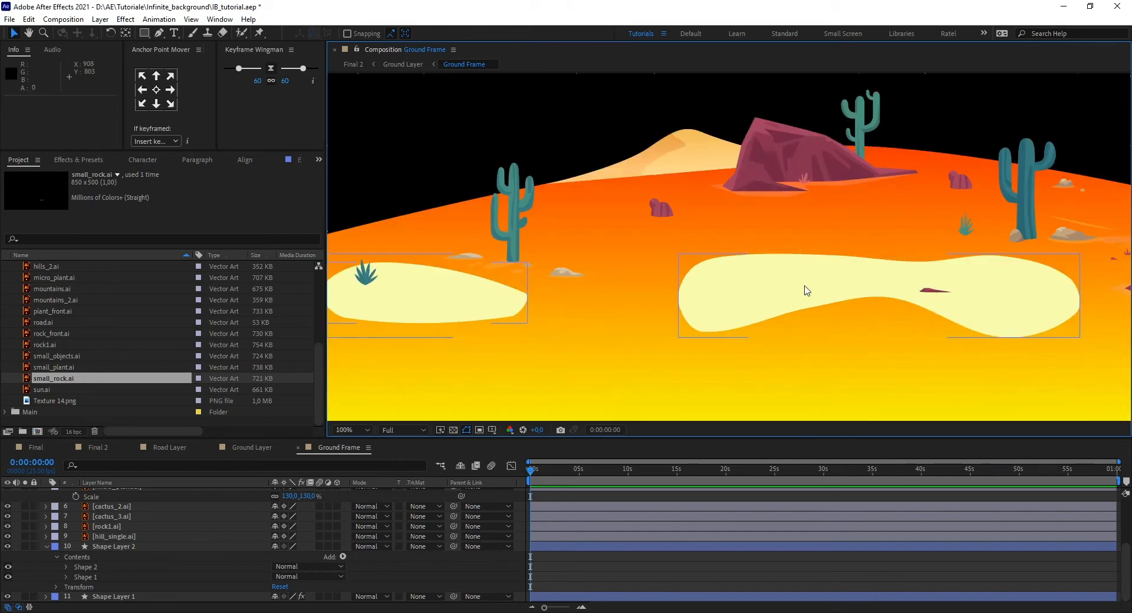
key("period")
left_click_drag(795, 211, 886, 227)
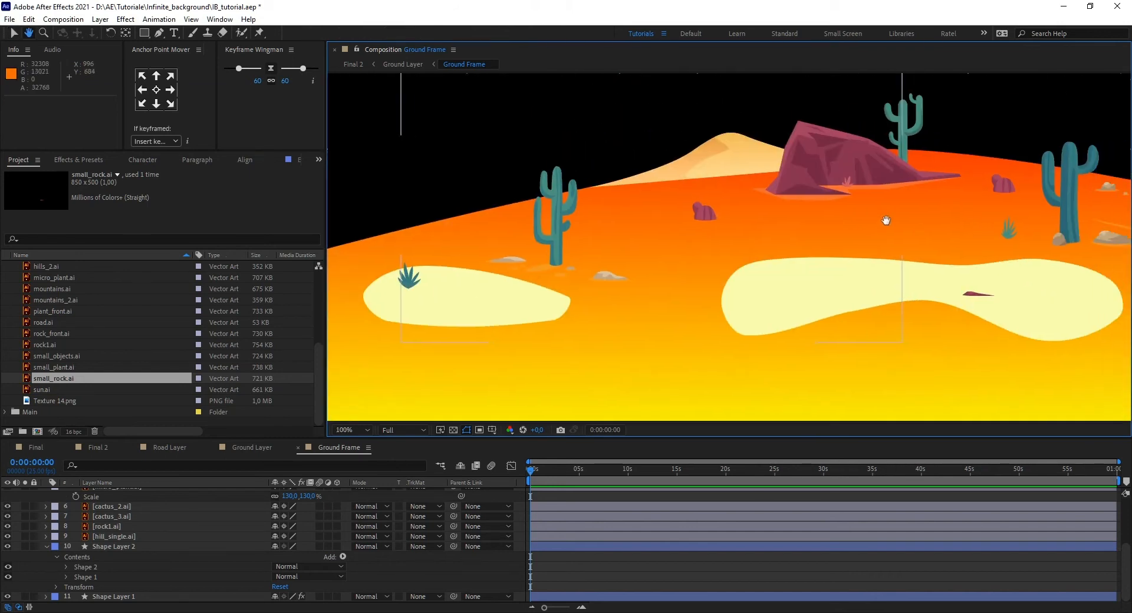
key("comma")
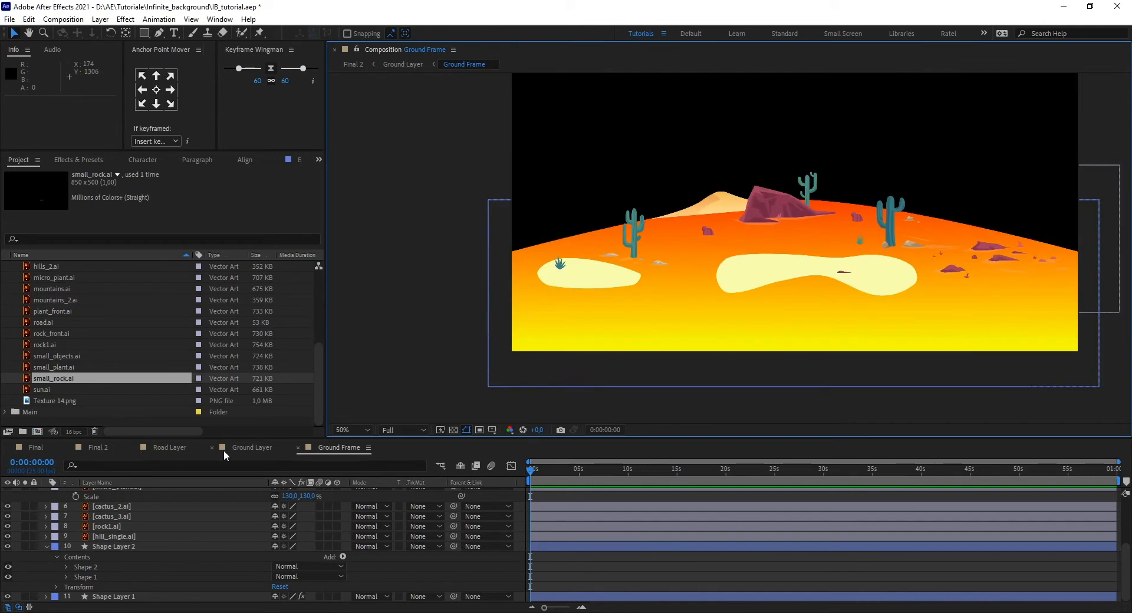
- Delete the Gradient Ramp effect from the right-hand Ground Frame copy in the Ground Layer composition
left_click(246, 445)
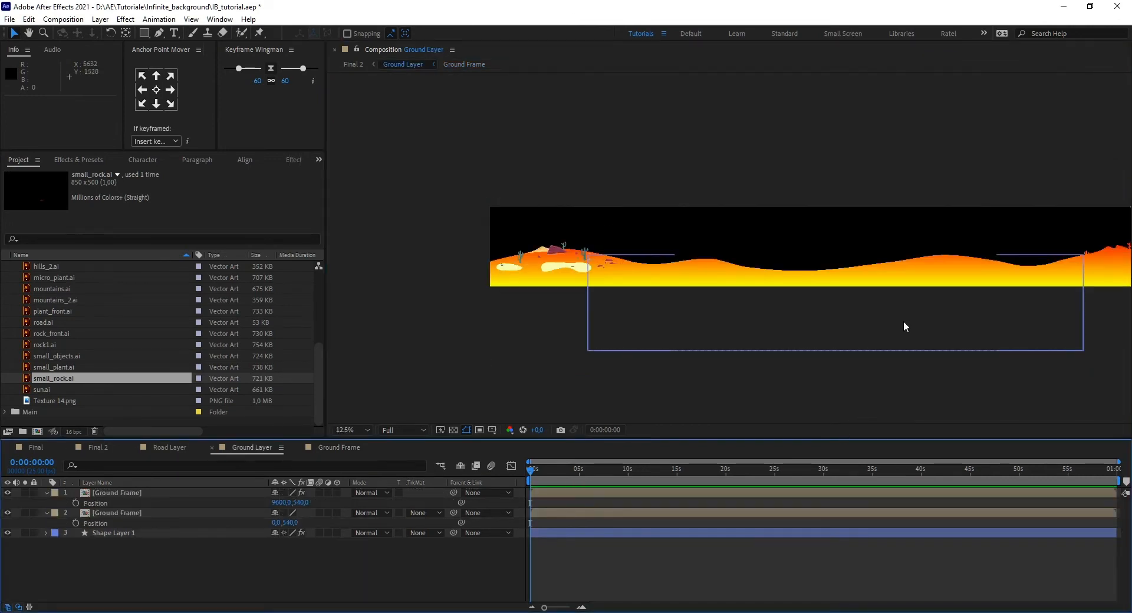
left_click_drag(927, 331, 776, 351)
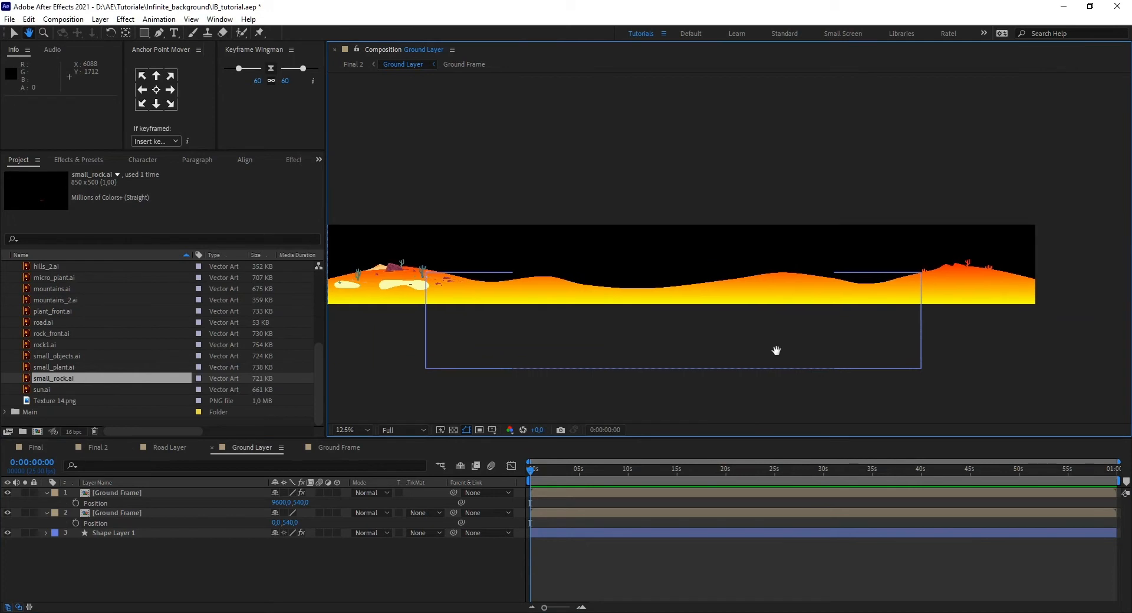
left_click(963, 280)
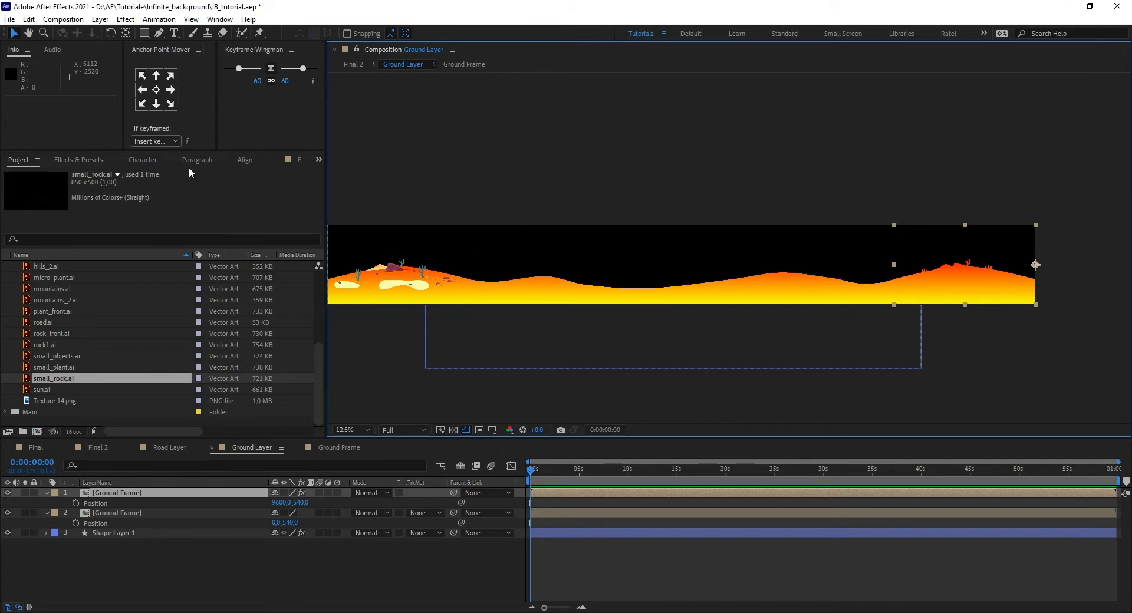
left_click(294, 159)
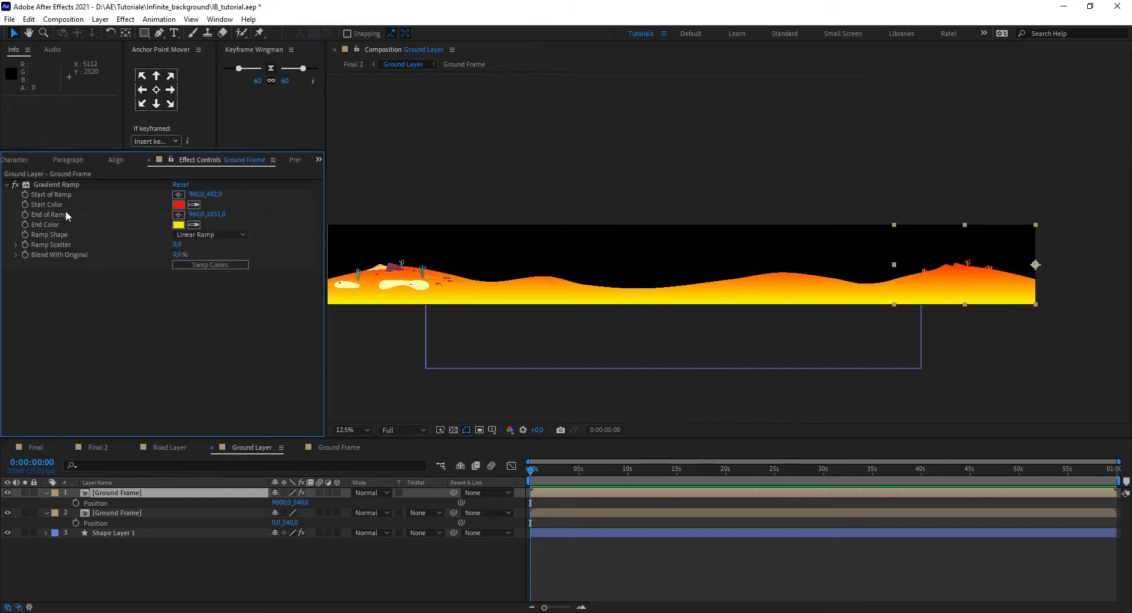
left_click(57, 185)
key("Delete")
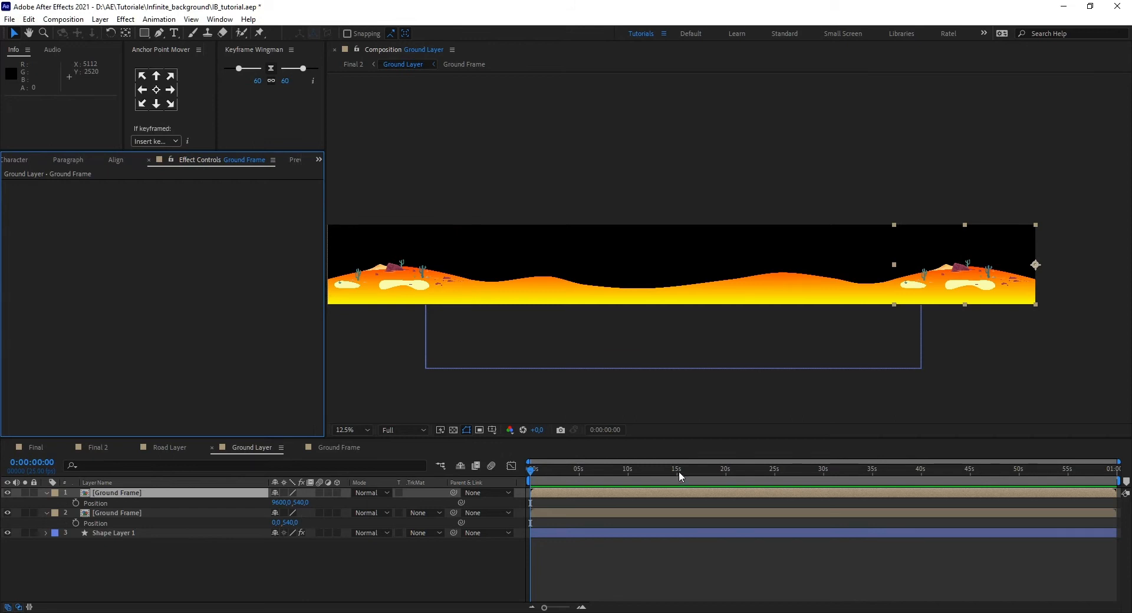
- Examine the Ground Layer strip, comparing both decorated Ground Frame ends and the bare dunes between them
scroll(984, 282, "up", 4)
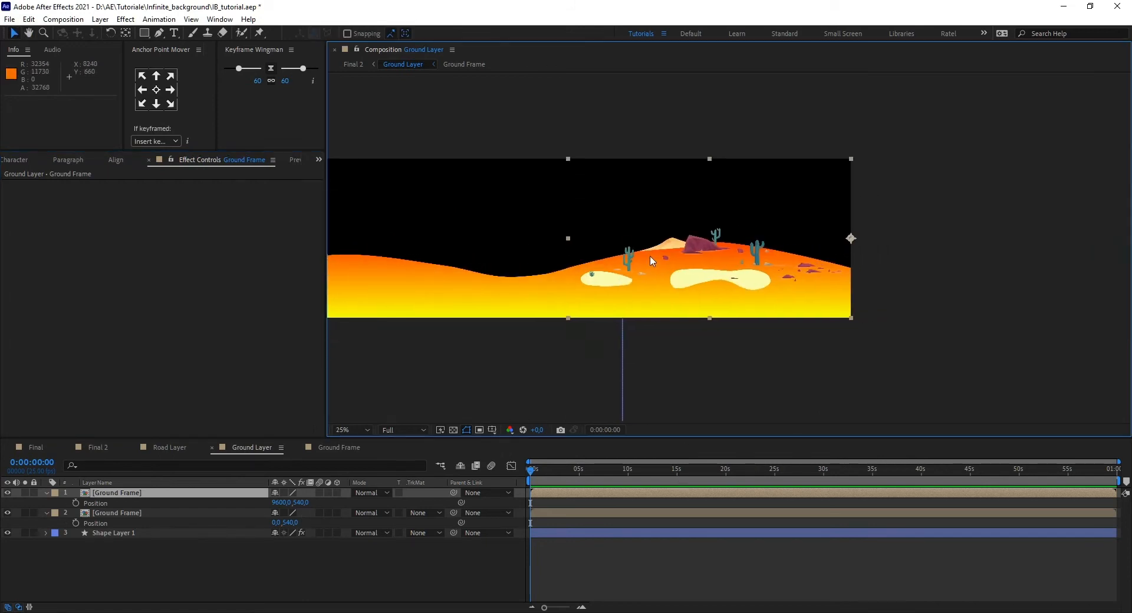
scroll(683, 282, "down", 4)
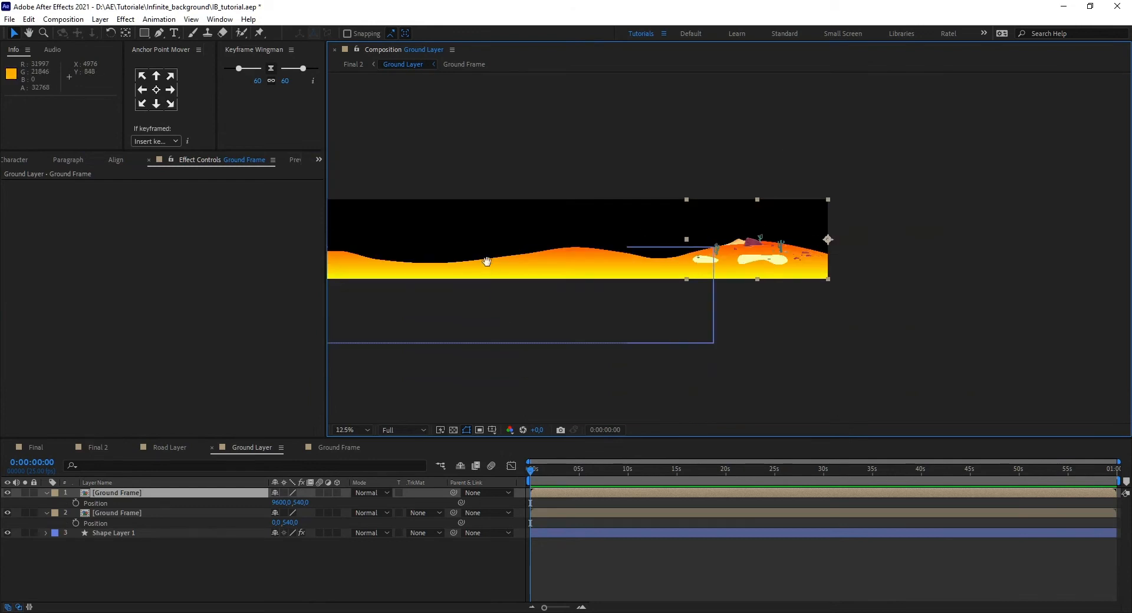
left_click_drag(487, 262, 799, 271)
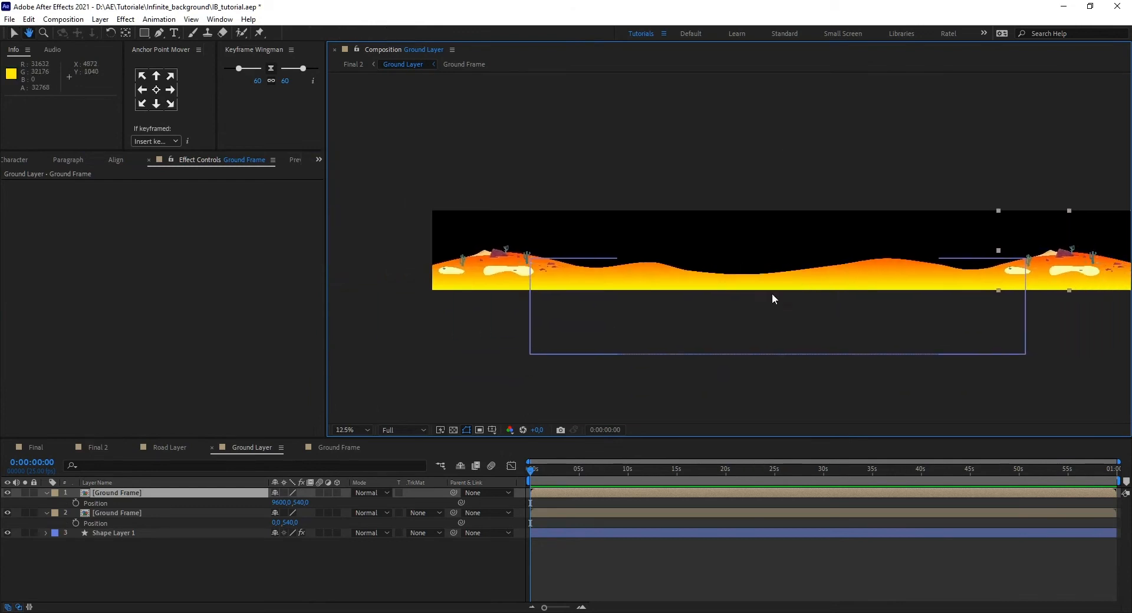
scroll(525, 277, "up", 1)
scroll(551, 286, "down", 1)
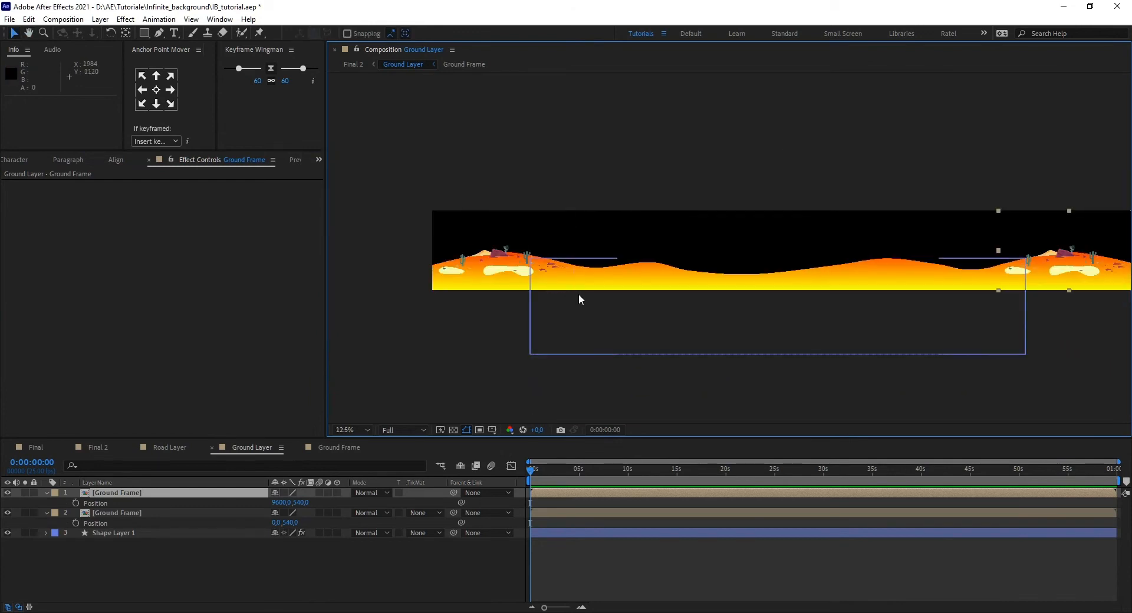
scroll(580, 296, "up", 1)
left_click_drag(551, 282, 646, 302)
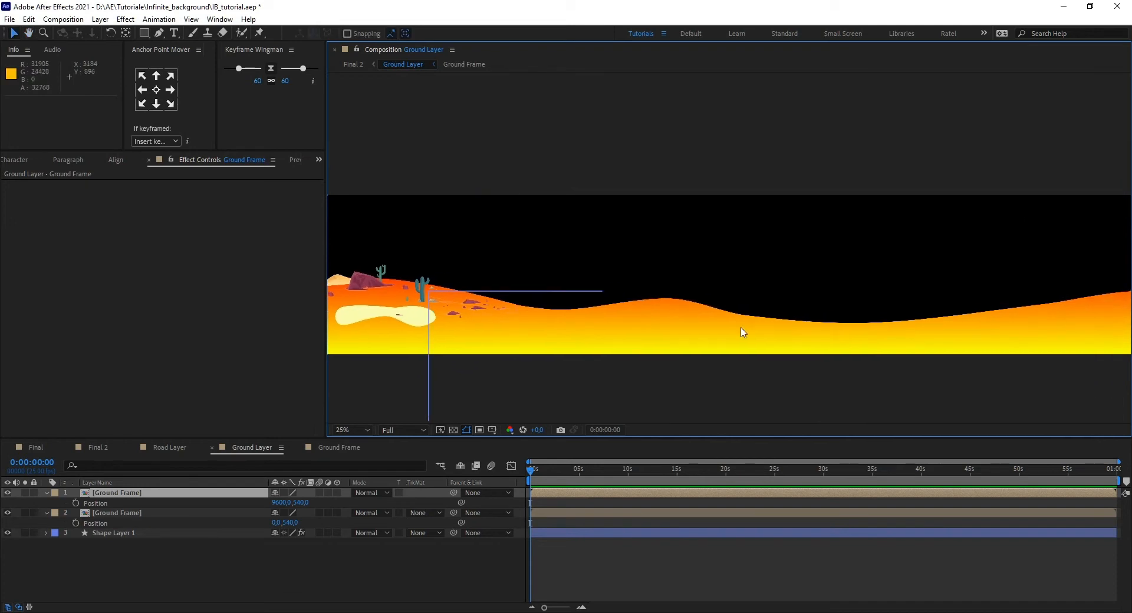
left_click_drag(679, 339, 542, 324)
left_click_drag(575, 312, 663, 326)
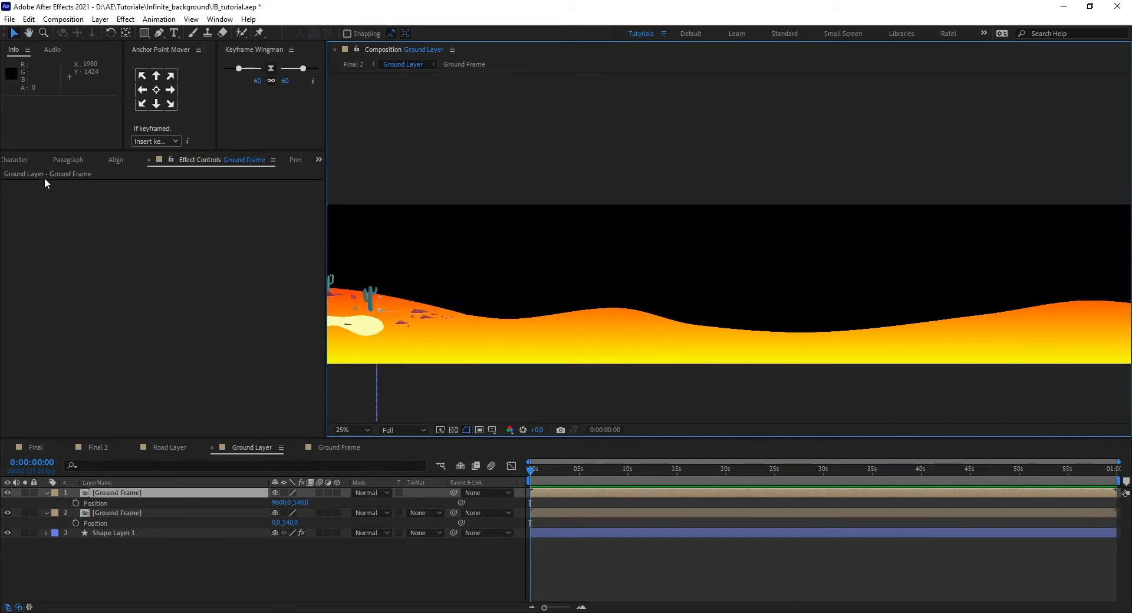
- Look through the imported project artwork and preview plant_front.ai
left_click(13, 165)
left_click(16, 161)
left_click(16, 158)
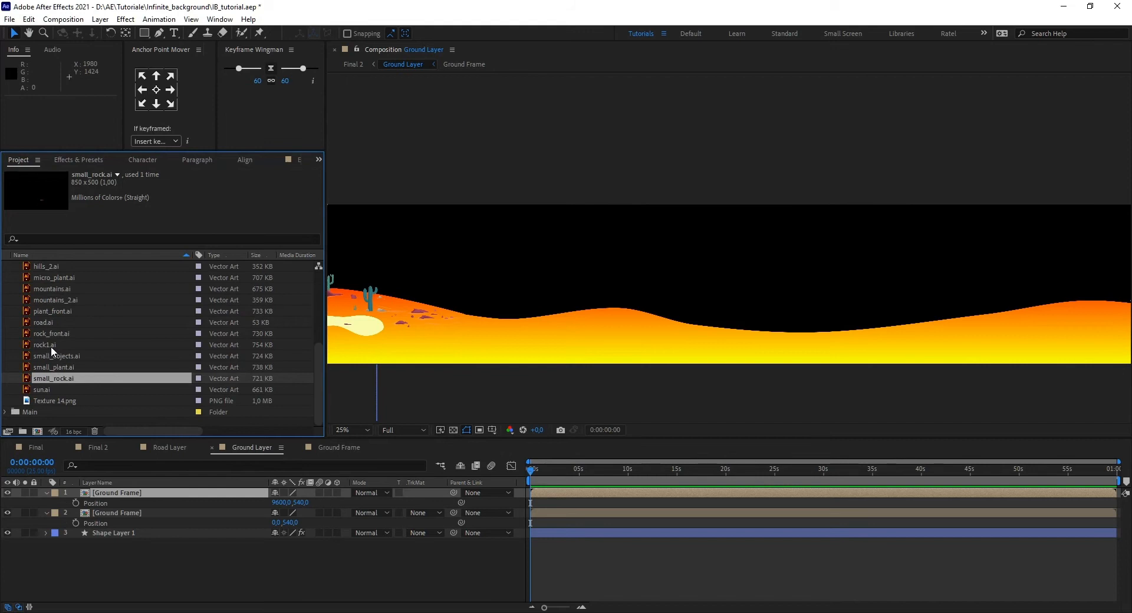
left_click(57, 312)
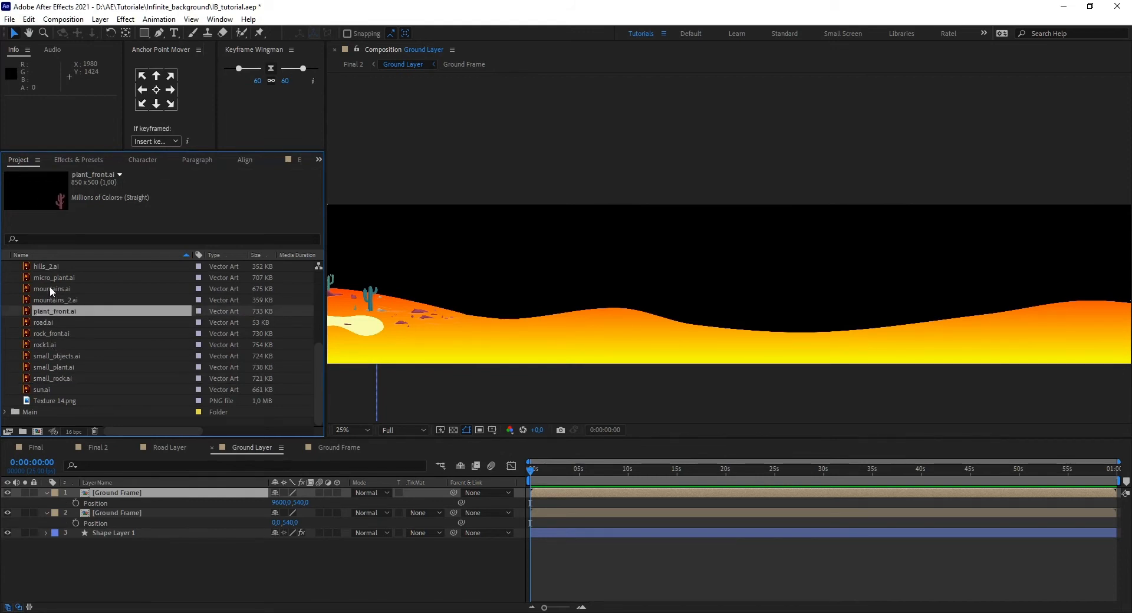
scroll(49, 286, "up", 1)
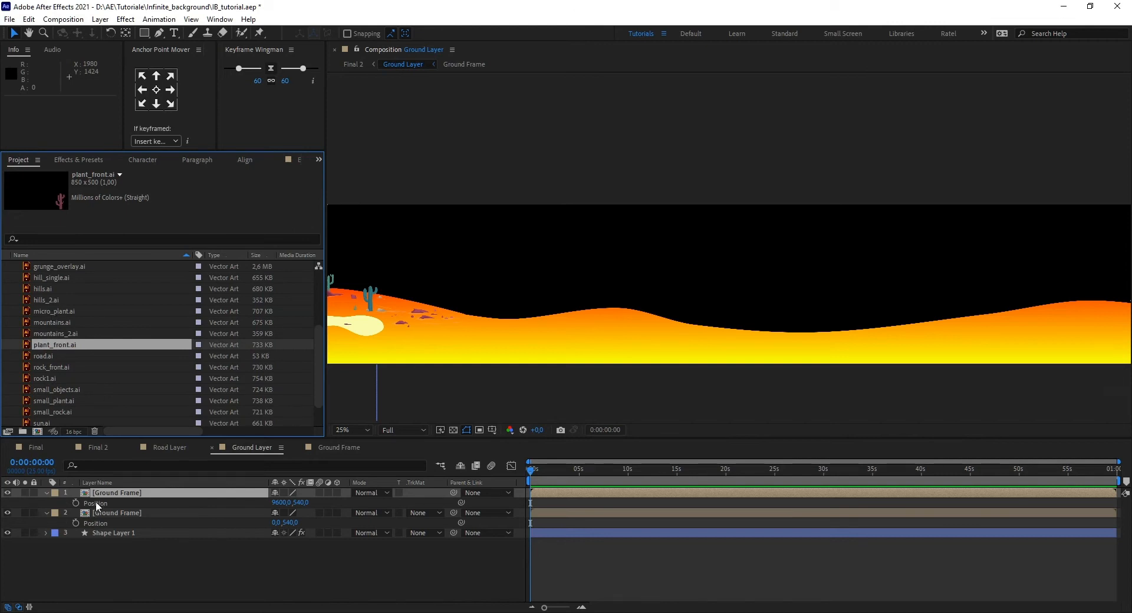
- Copy the nine decoration layers in Ground Frame, from hill_single.ai up to small_rock.ai
left_click(309, 445)
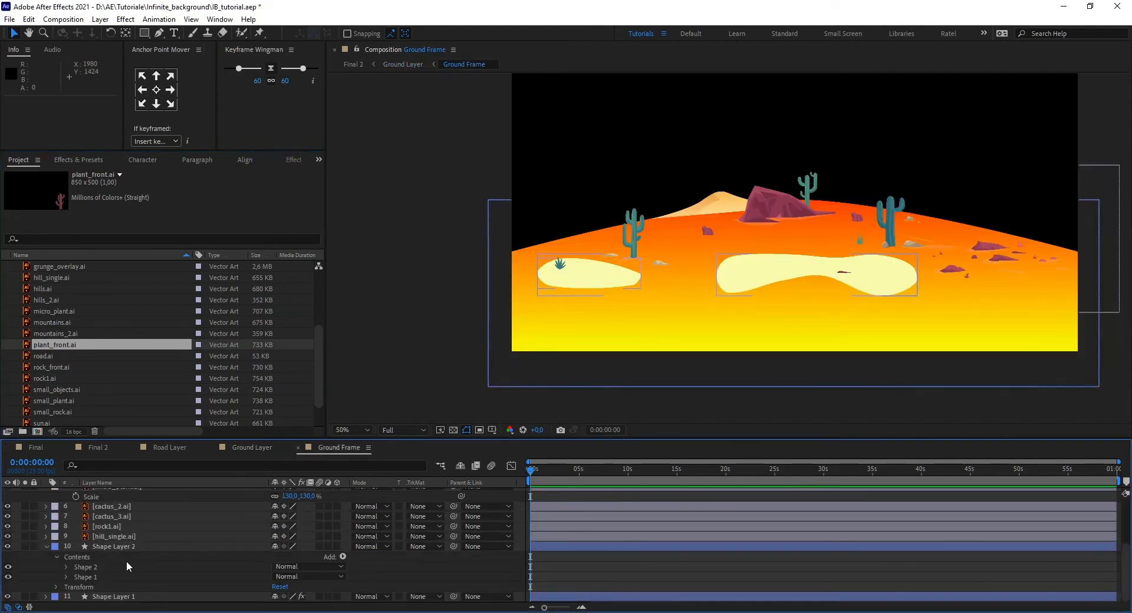
left_click(125, 494)
scroll(128, 529, "down", 3)
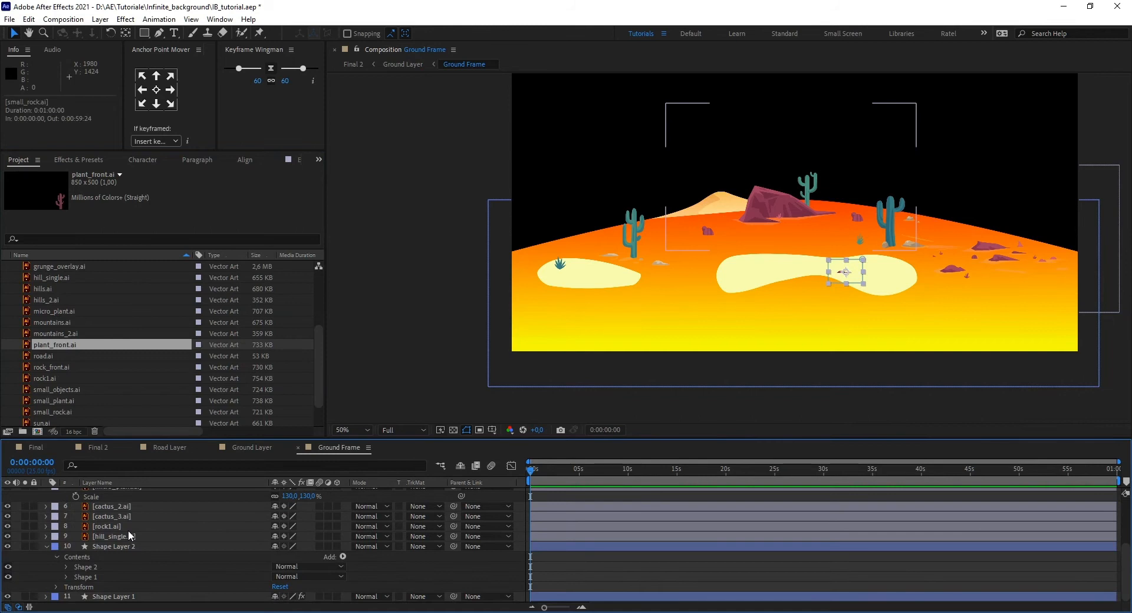
left_click(120, 535)
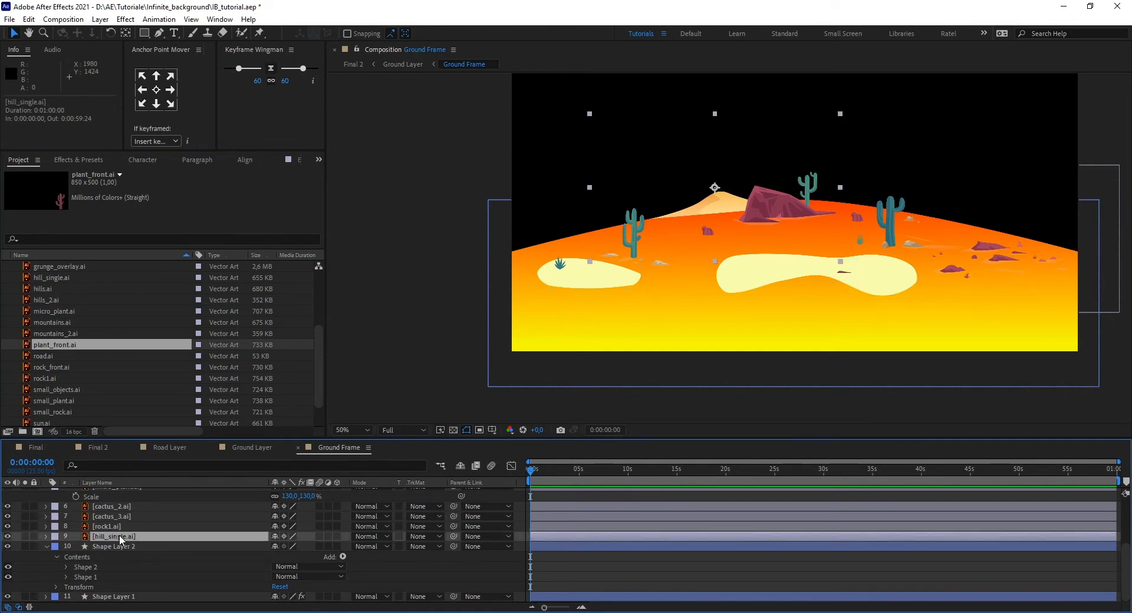
scroll(116, 533, "up", 3)
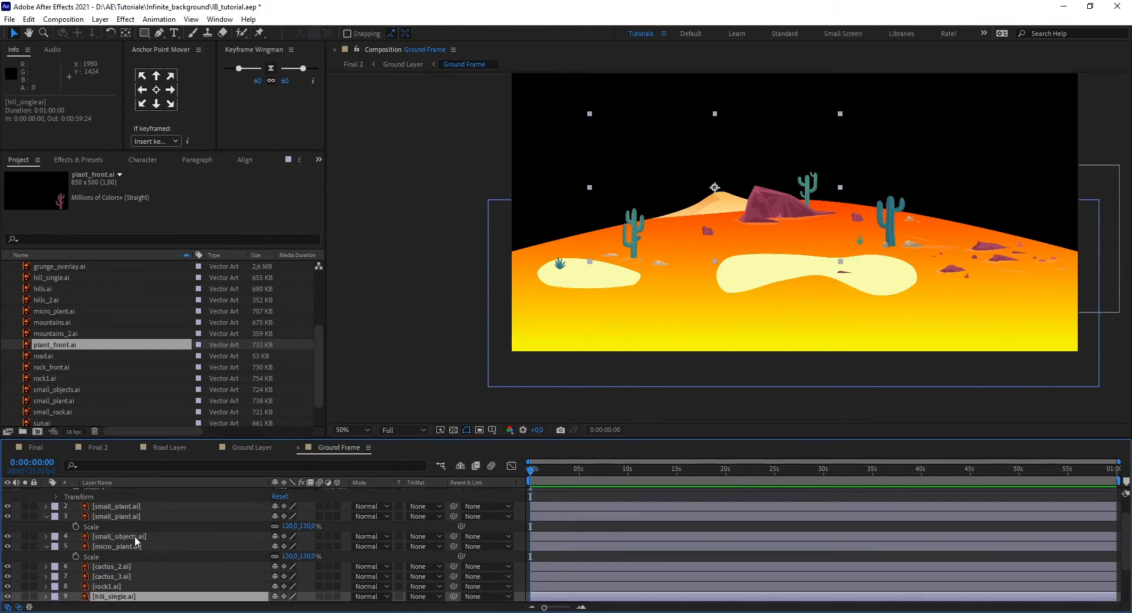
left_click(118, 491, "shift")
scroll(118, 492, "down", 1)
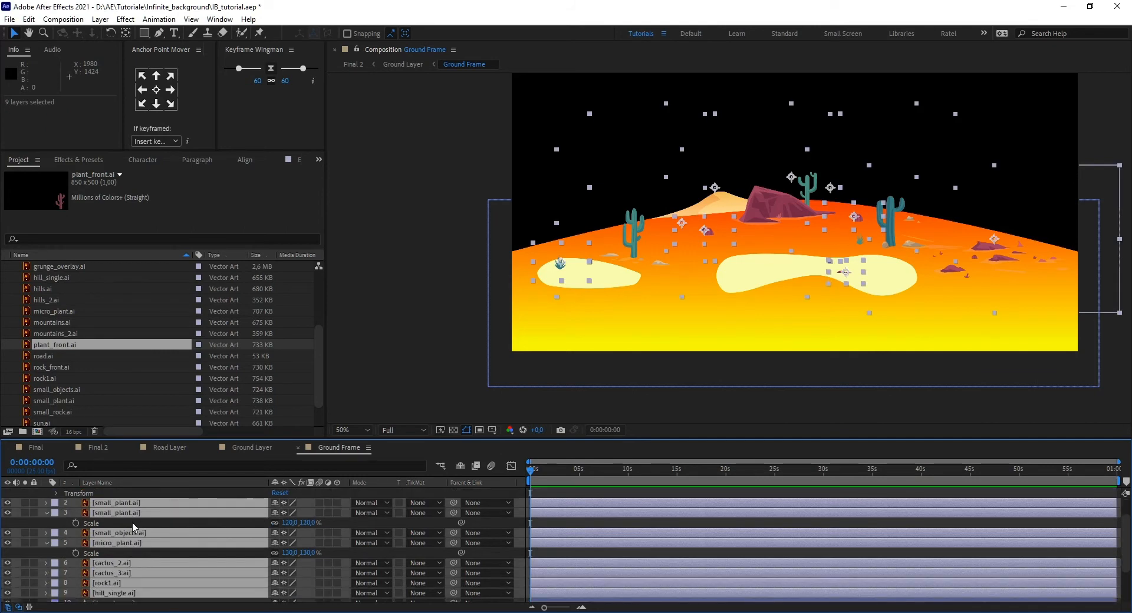
key("ctrl+c")
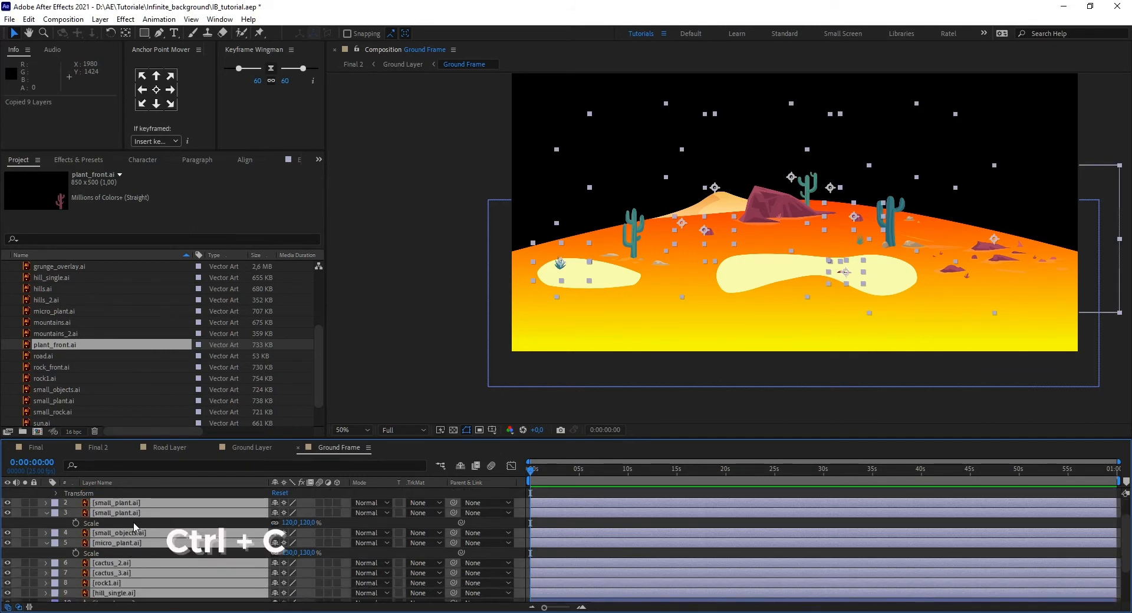
- Paste the copied decorations into Ground Layer and shift them together toward the bare dunes in the middle
left_click(254, 447)
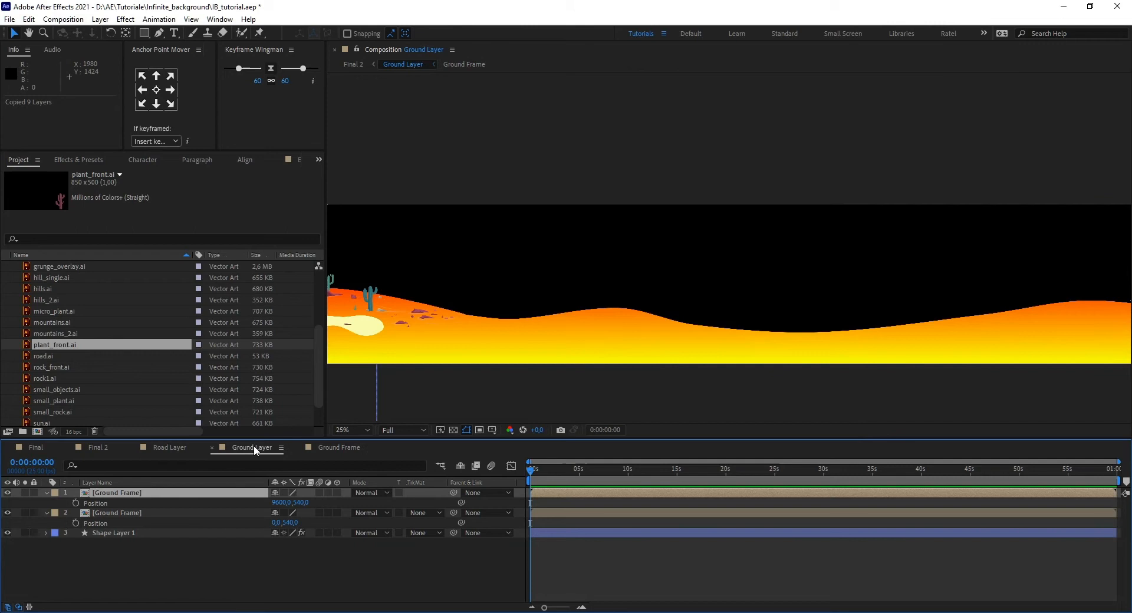
left_click(186, 560)
key("ctrl+v")
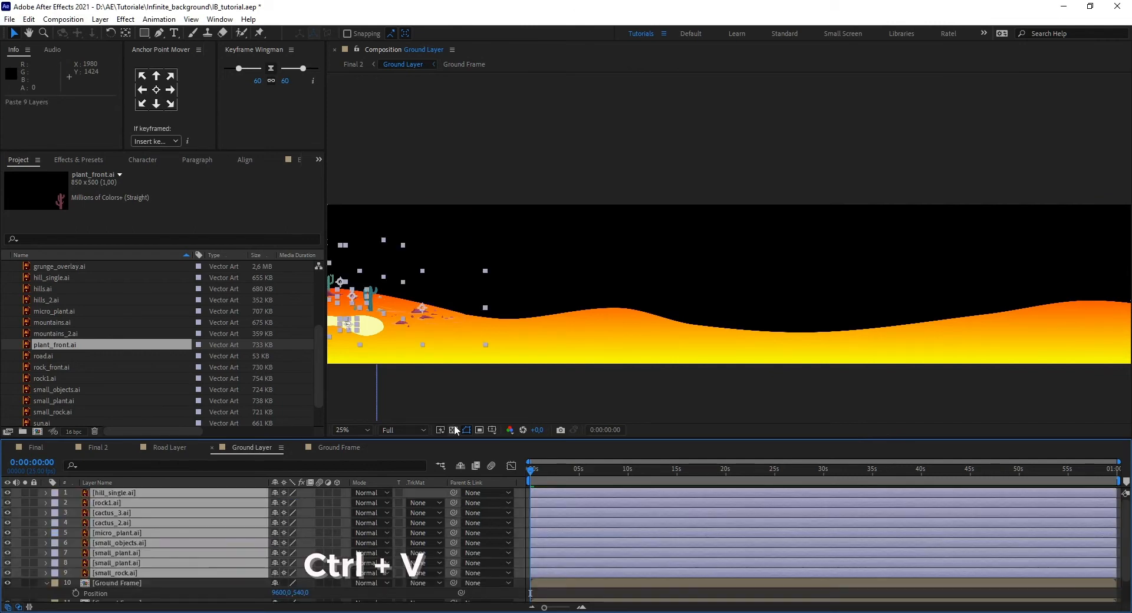
left_click_drag(441, 310, 737, 263)
left_click(695, 358)
- Move hill_single.ai alone down onto the crest of the first bare dune
scroll(424, 268, "up", 2)
left_click(122, 573)
left_click_drag(600, 309, 529, 376)
left_click_drag(474, 232, 442, 354)
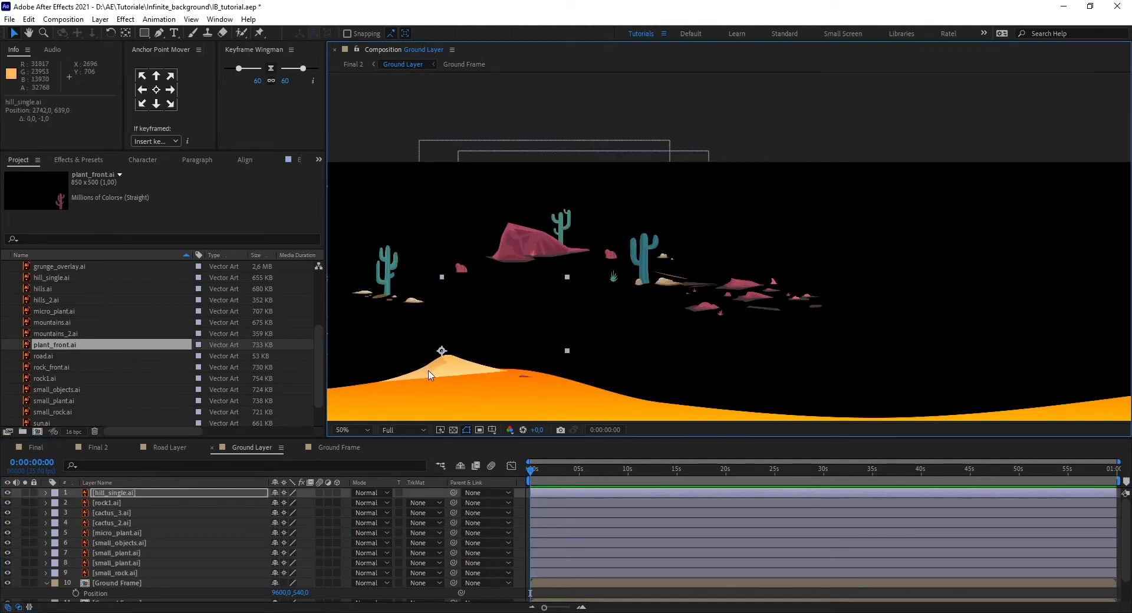
- Duplicate hill_single.ai, flip the copy horizontally and set it in the dip beyond the first dune
key("ctrl+d")
right_click(126, 492)
mouse_move(194, 205)
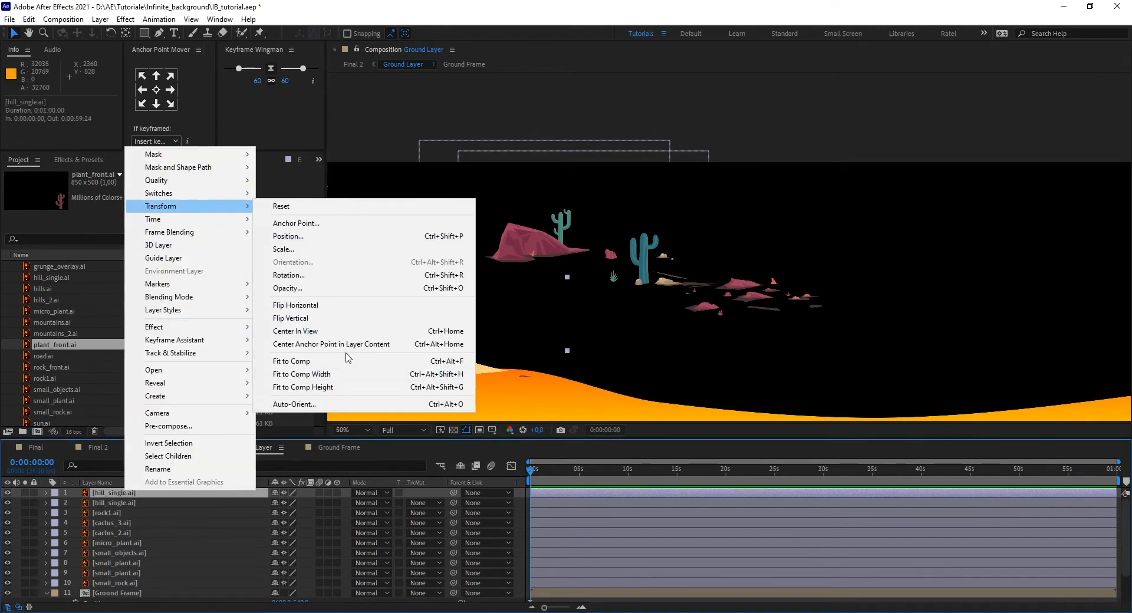
left_click(345, 306)
left_click_drag(443, 354, 736, 290)
left_click_drag(736, 290, 739, 313)
- Lower the floating rock and cactus decorations onto the first dune and the dip beside it
left_click_drag(966, 307, 475, 293)
scroll(753, 295, "down", 2)
left_click_drag(753, 295, 887, 321)
left_click(488, 220)
left_click_drag(488, 220, 509, 292)
scroll(589, 290, "up", 2)
left_click_drag(589, 290, 778, 268)
left_click_drag(615, 244, 978, 269)
left_click_drag(653, 143, 896, 293)
- Duplicate cactus_2.ai and cactus_3.ai and place the copies on the right-hand middle dune
key("ctrl+d")
left_click_drag(863, 251, 360, 202)
left_click_drag(483, 211, 877, 182)
left_click_drag(513, 186, 899, 199)
left_click_drag(555, 150, 478, 281)
key("ctrl+d")
left_click_drag(484, 277, 556, 247)
left_click(547, 233)
left_click_drag(507, 121, 918, 294)
- Duplicate small_objects.ai and spread the dark red rock clusters over the slopes of the middle dunes
key("ctrl+d")
scroll(770, 243, "down", 2)
scroll(838, 321, "up", 1)
left_click(845, 358)
key("ctrl+d")
left_click_drag(849, 360, 738, 285)
- Duplicate rock1.ai, place the copy on the right-hand middle dune's crest and flip it horizontally
left_click_drag(437, 273, 804, 235)
left_click(610, 258)
key("ctrl+d")
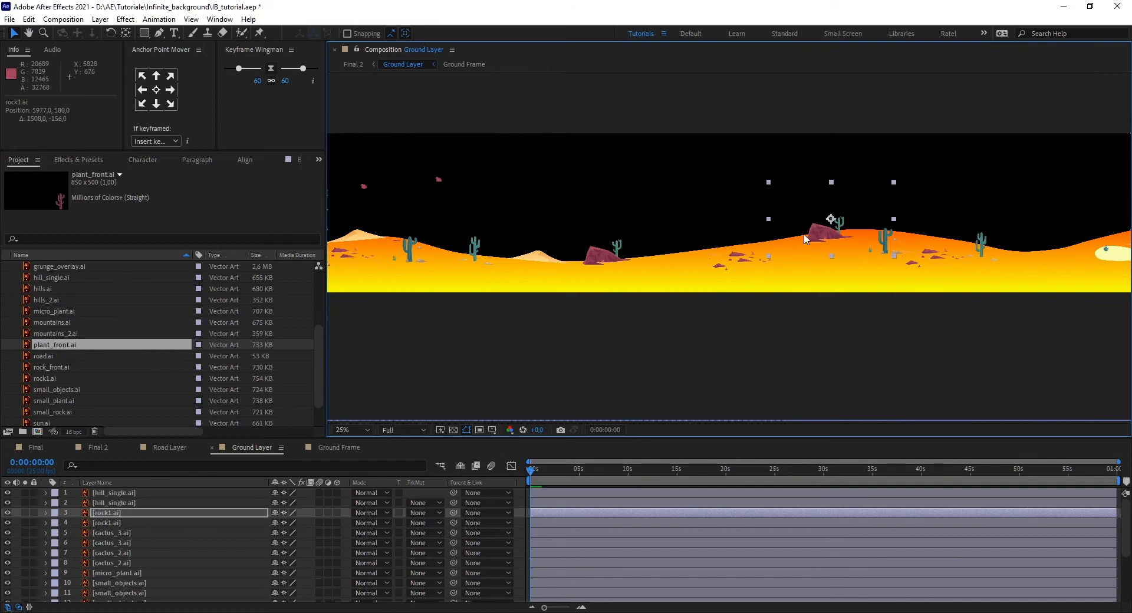
right_click(808, 215)
mouse_move(872, 274)
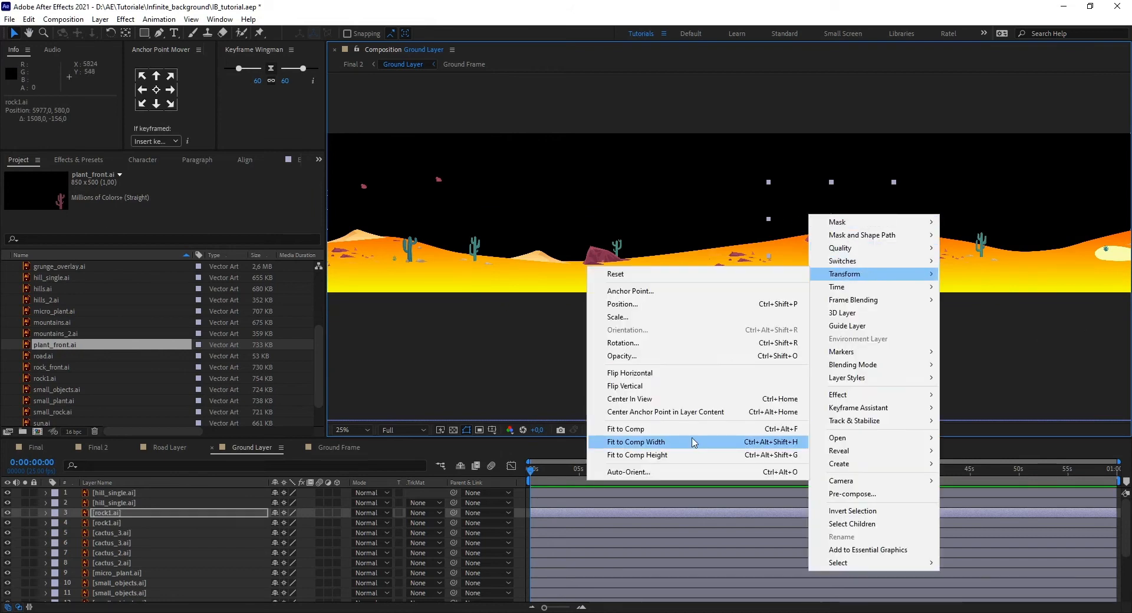
left_click(694, 373)
- Duplicate cactus_2.ai and place the copy to the right of the large rock in the dip
left_click(475, 251)
key("ctrl+d")
left_click_drag(510, 251, 723, 248)
- Duplicate the flipped hill_single.ai and set the copy on the far slope of the right-hand middle dune
left_click(543, 253)
key("ctrl+d")
left_click_drag(543, 252, 155, 222)
scroll(937, 229, "up", 2)
key("Down")
scroll(672, 187, "down", 1)
left_click_drag(771, 233, 656, 233)
left_click(353, 96)
left_click_drag(429, 253, 583, 255)
- Draw a closed pale yellow RotoBezier sand patch around the foot of the right-hand middle dune's large cactus
scroll(584, 255, "up", 1)
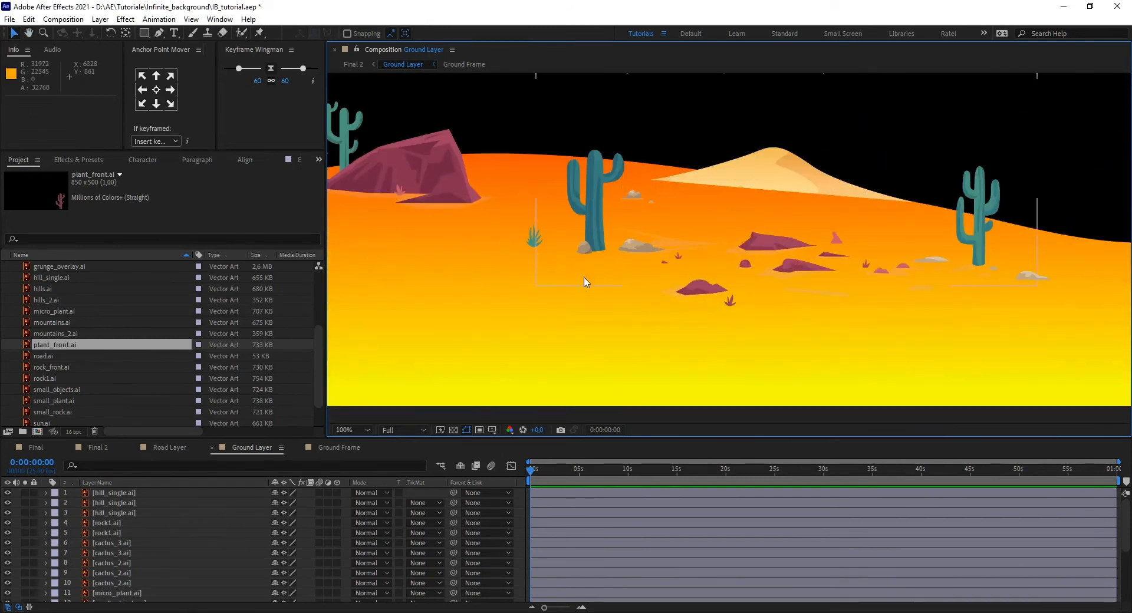
key("g")
left_click(512, 273)
left_click(642, 244)
left_click(725, 240)
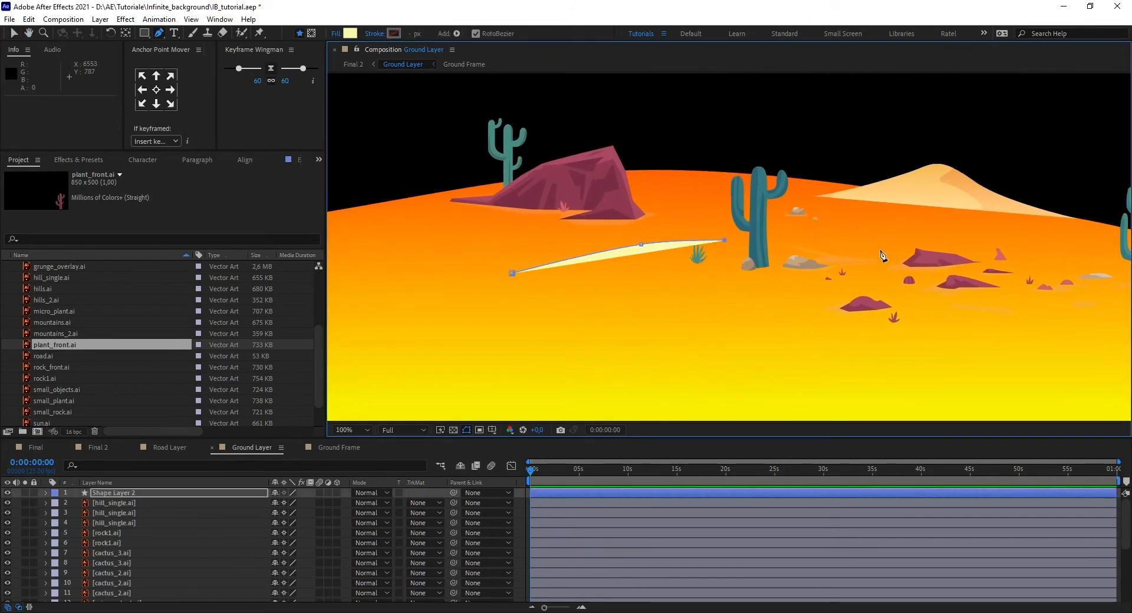
left_click(874, 244)
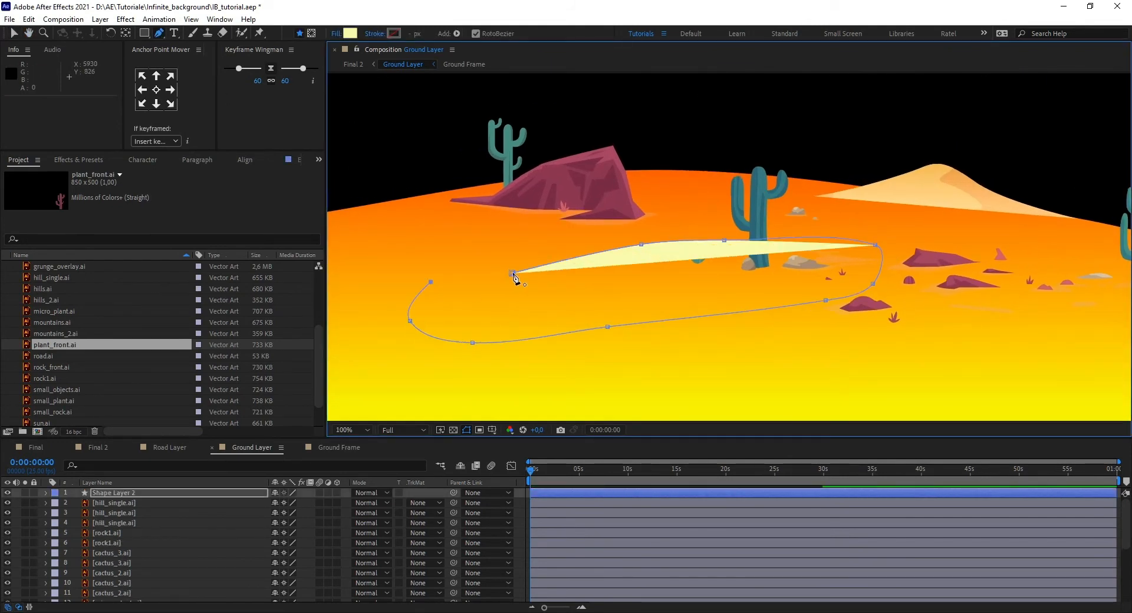
left_click(512, 273)
- Smooth the sand patch by adjusting its path points and move Shape Layer 2 directly above Shape Layer 1
left_click_drag(607, 326, 603, 311)
left_click_drag(641, 244, 638, 260)
left_click_drag(878, 243, 874, 275)
left_click_drag(157, 494, 168, 591)
scroll(620, 343, "down", 1)
scroll(597, 298, "up", 1)
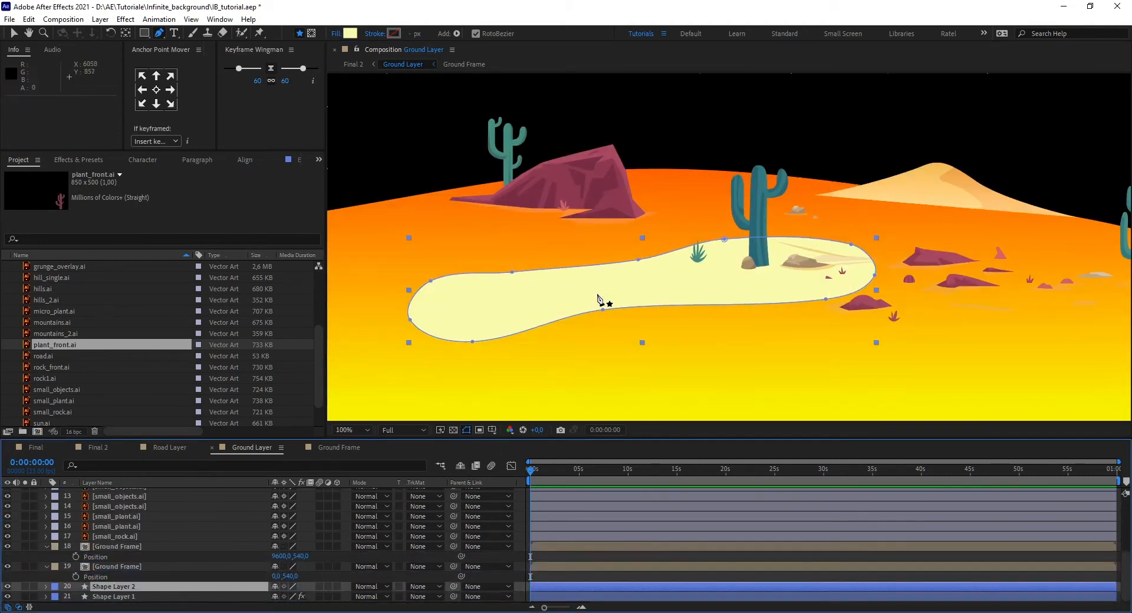
- Nudge the pale yellow sand patch slightly up and to the right
key("Up")
key("Up")
key("Up")
key("Up")
key("Up")
key("Up")
key("Right")
key("Right")
key("Right")
key("Right")
key("Up")
key("Up")
left_click(584, 587)
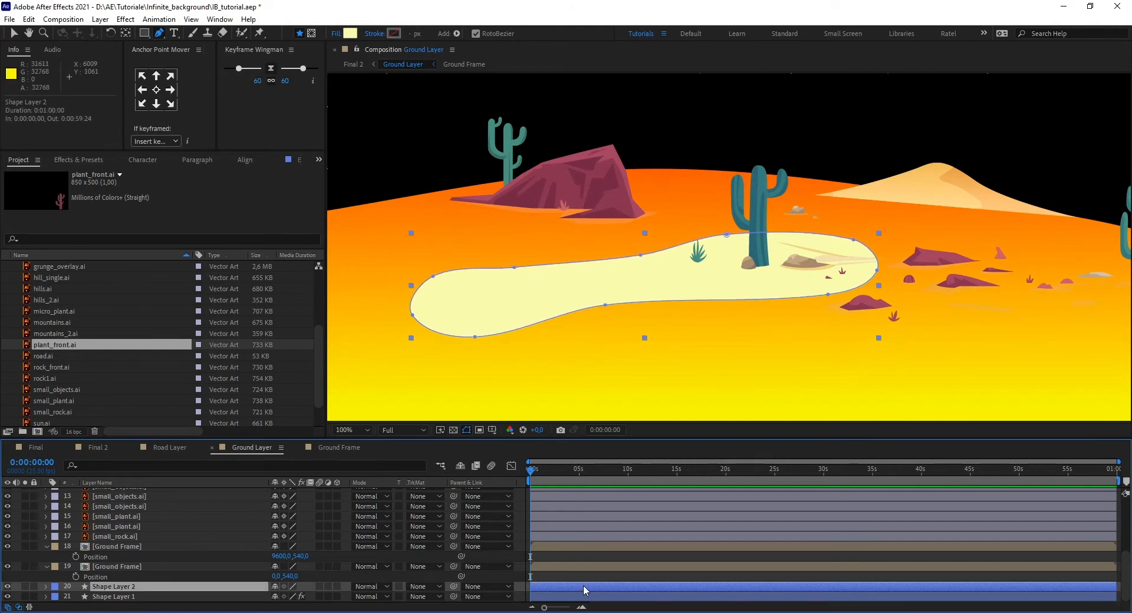
- Duplicate Shape Layer 2, shift the copied sand patch toward the first middle dune and center its anchor point
scroll(733, 274, "down", 1)
key("v")
left_click_drag(816, 243, 378, 236)
scroll(688, 293, "down", 4)
scroll(688, 293, "up", 2)
left_click_drag(687, 289, 865, 319)
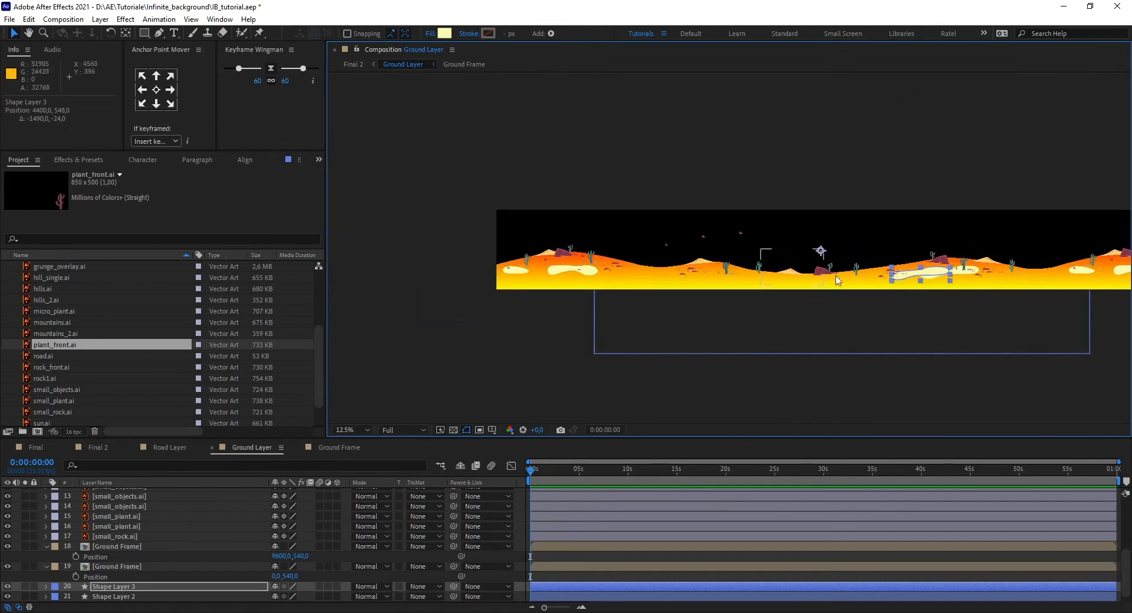
left_click_drag(821, 254, 595, 253)
left_click(155, 89)
- Fit the copied sand patch around the dark red rocks below the first dune's sand hill, raising its upper edge
scroll(662, 301, "up", 2)
left_click_drag(595, 358, 640, 301)
scroll(640, 300, "up", 1)
left_click_drag(457, 385, 571, 333)
key("g")
left_click_drag(666, 268, 631, 231)
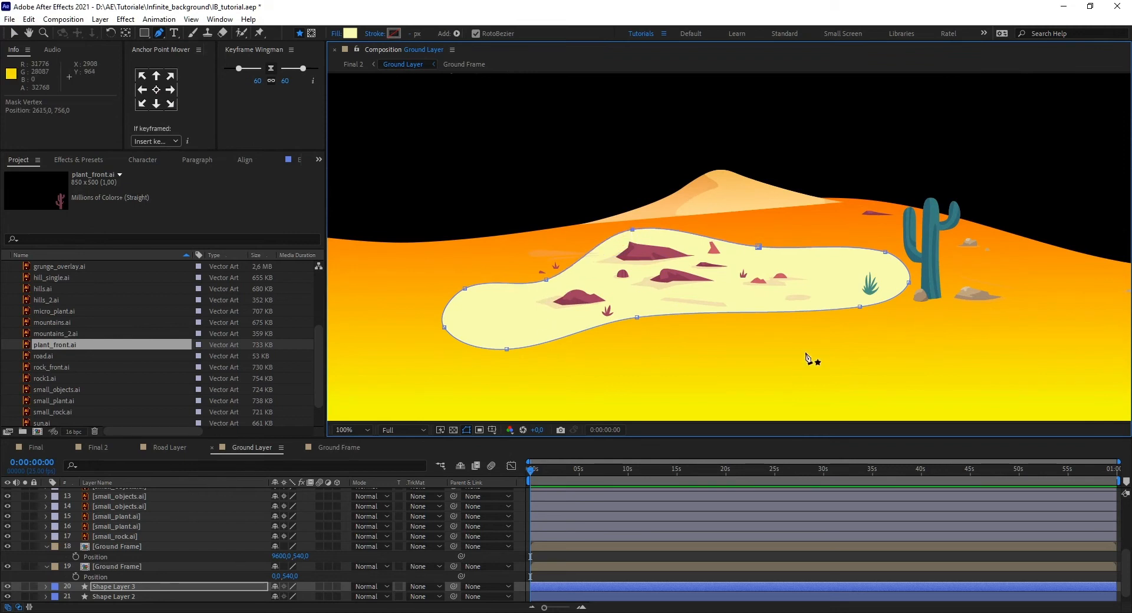
left_click_drag(565, 345, 770, 271)
- Make three copies of micro_plant.ai in Ground Layer
scroll(770, 271, "down", 1)
left_click_drag(848, 248, 695, 202)
key("v")
scroll(135, 530, "up", 3)
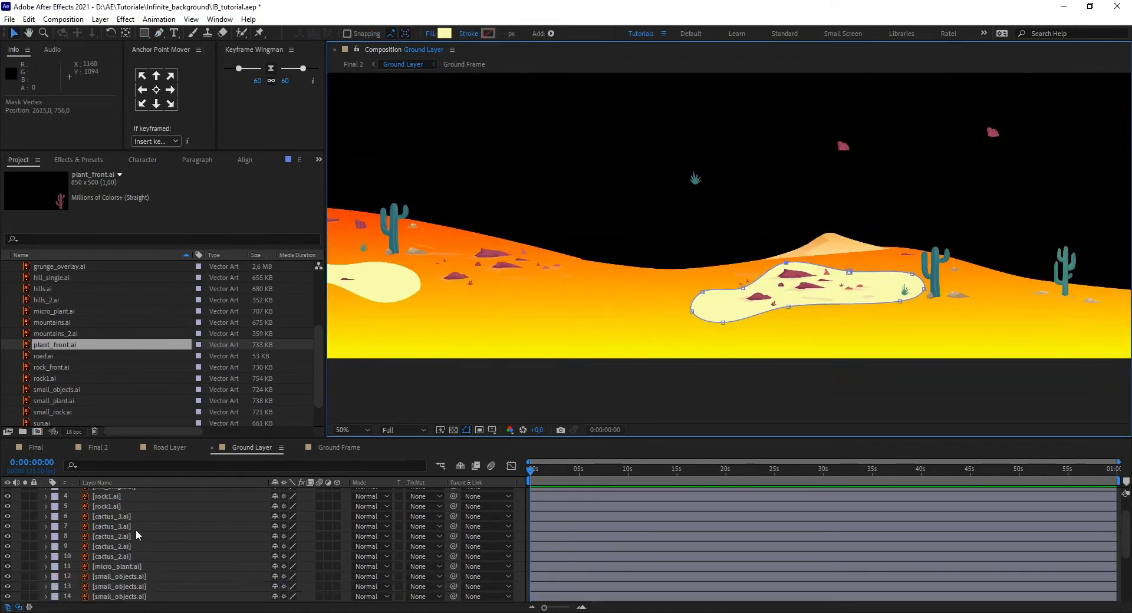
scroll(121, 505, "down", 3)
scroll(122, 505, "up", 1)
left_click(121, 503)
key("ctrl+d")
key("ctrl+d")
key("ctrl+d")
- Set micro_plant.ai copies on the ground among the middle dunes and add one more copy
left_click_drag(694, 178, 1003, 285)
left_click_drag(696, 177, 1033, 295)
scroll(692, 354, "down", 1)
left_click_drag(621, 313, 850, 309)
key("ctrl+d")
- Place the remaining micro_plant.ai copies on the right-hand slope and small_plant.ai beside the flipped large rock
left_click_drag(442, 253, 932, 297)
left_click_drag(587, 229, 660, 315)
left_click_drag(513, 237, 951, 295)
left_click(971, 313)
scroll(971, 312, "up", 3)
scroll(972, 313, "down", 1)
left_click_drag(1007, 351, 606, 239)
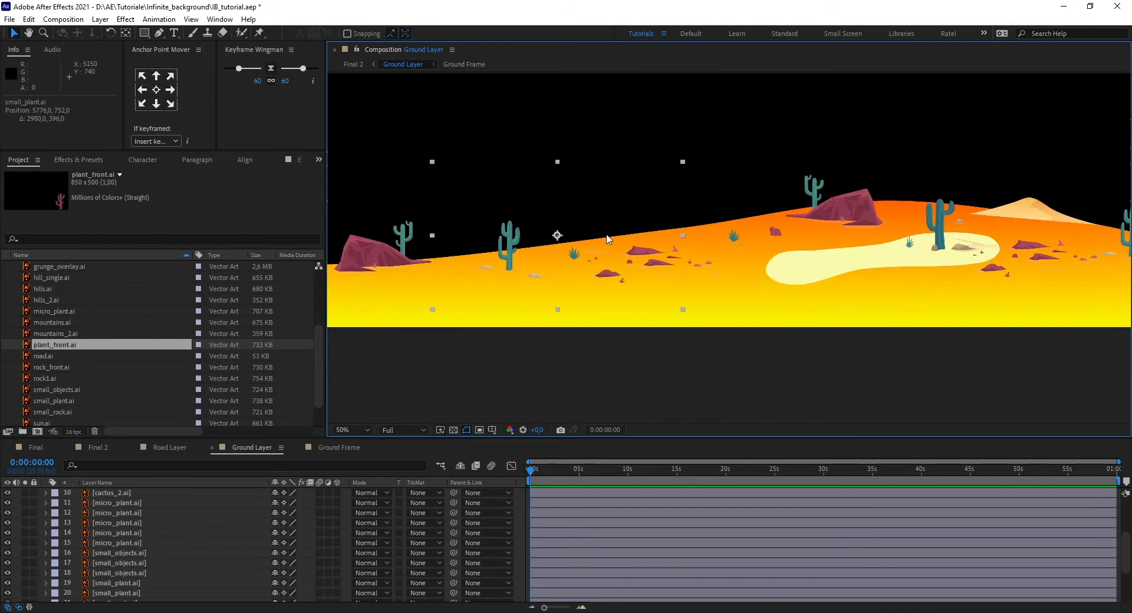
- Add small_rock.ai in the bare dip before the right-hand Ground Frame and set its scale to 300%
left_click_drag(1109, 280, 397, 315)
scroll(518, 316, "down", 1)
scroll(554, 317, "up", 1)
left_click_drag(613, 308, 877, 315)
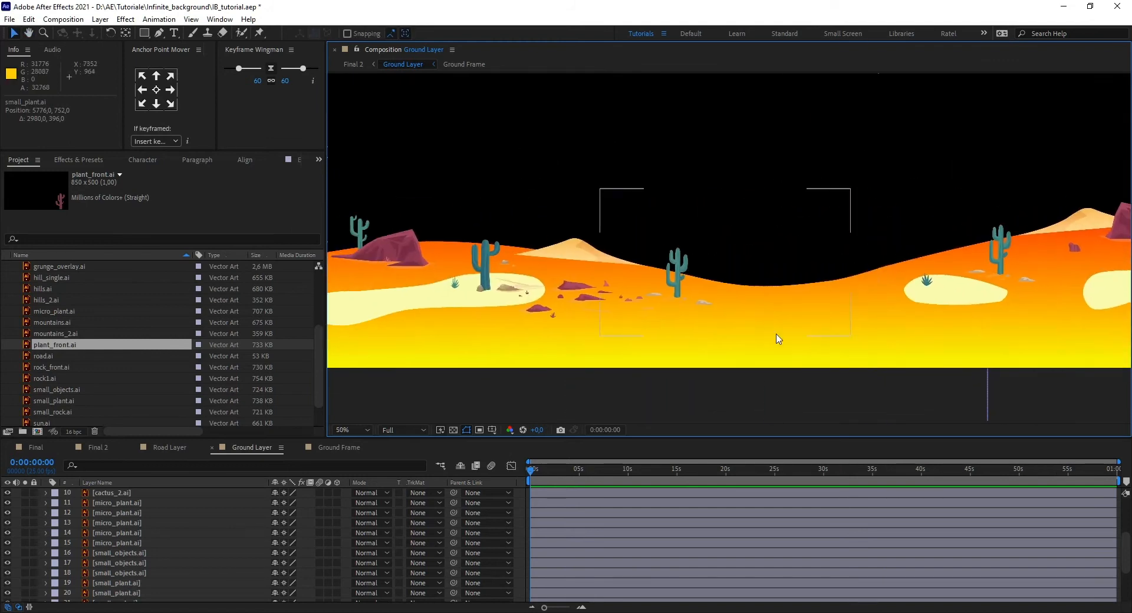
scroll(49, 374, "down", 1)
left_click_drag(50, 377, 741, 223)
key("s")
left_click(307, 503)
type("300")
key("Return")
- Move the remaining floating small_plant.ai down onto the dunes
scroll(769, 268, "down", 2)
scroll(743, 225, "up", 2)
left_click_drag(538, 281, 1130, 272)
left_click(448, 222)
left_click_drag(447, 222, 1129, 206)
left_click_drag(575, 189, 607, 194)
- Review the whole decorated Ground Layer strip and compare it with the Ground Frame composition
left_click_drag(1055, 329, 727, 331)
scroll(727, 331, "down", 1)
left_click_drag(796, 357, 451, 347)
scroll(452, 347, "down", 1)
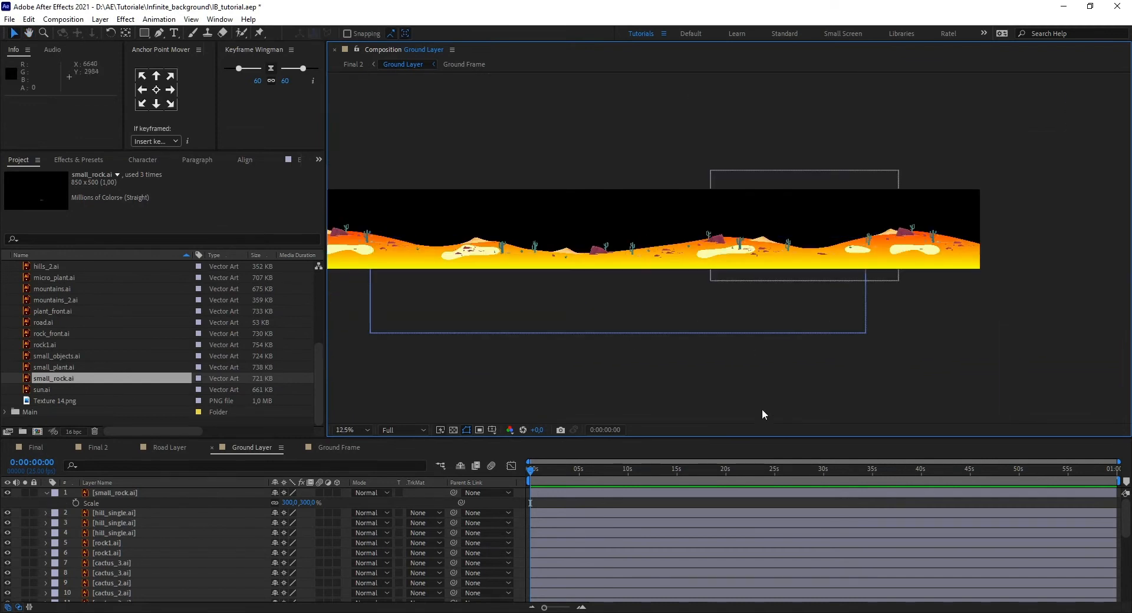
left_click_drag(644, 371, 789, 392)
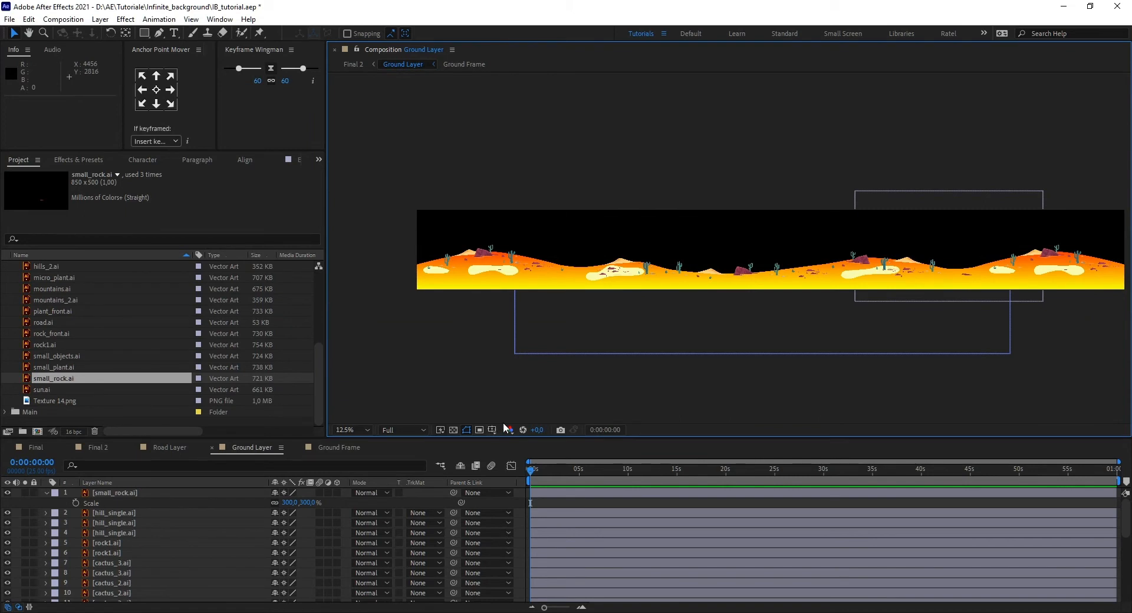
left_click(45, 493)
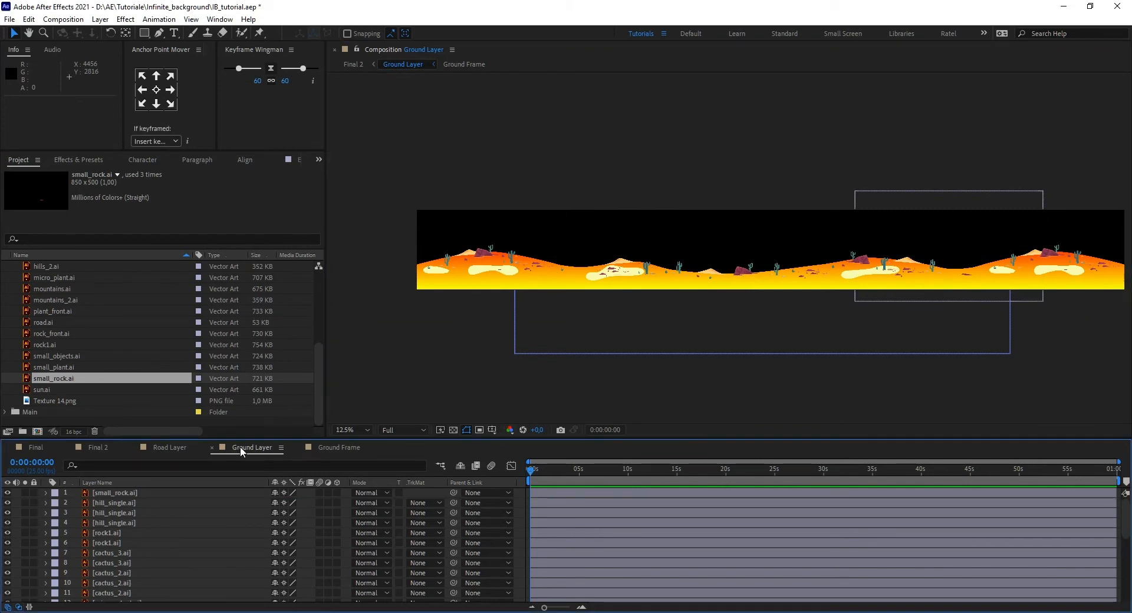
left_click(327, 446)
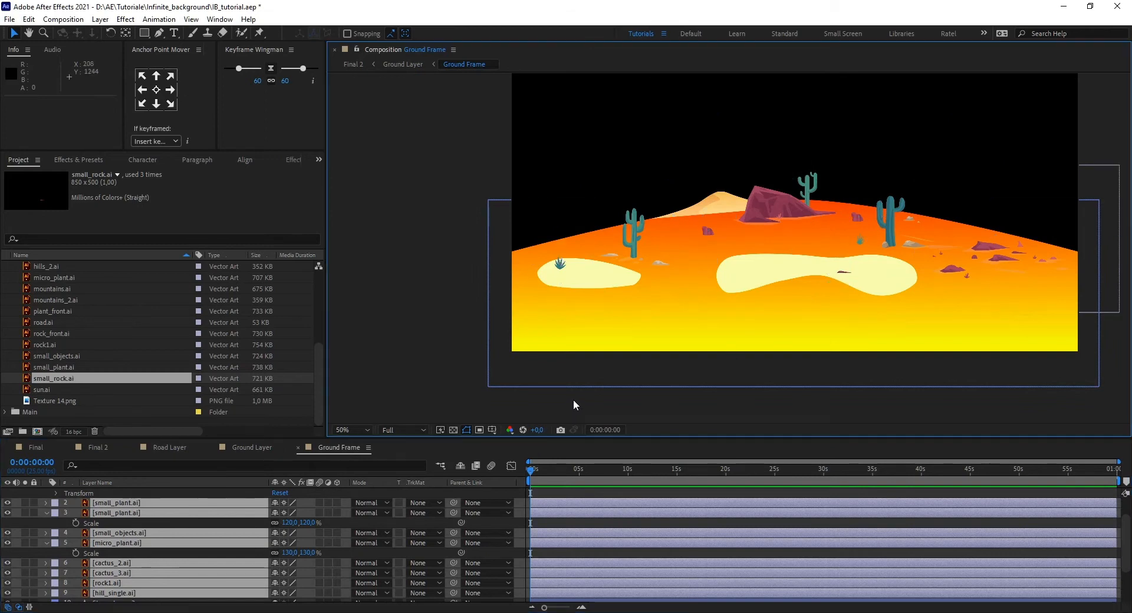
left_click(573, 399)
left_click(251, 448)
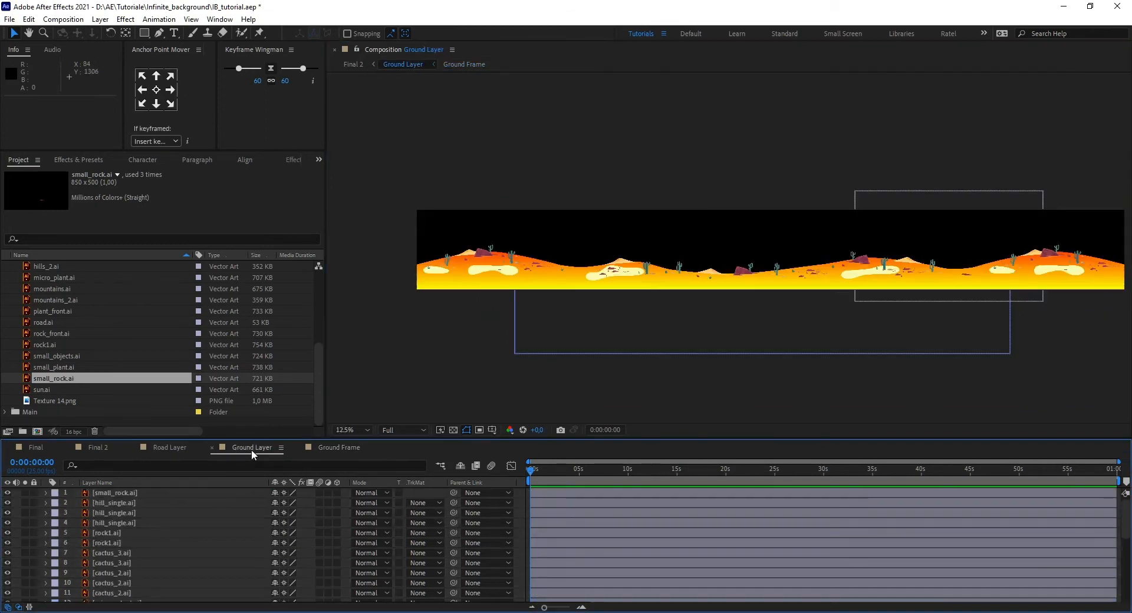
left_click_drag(787, 376, 745, 382)
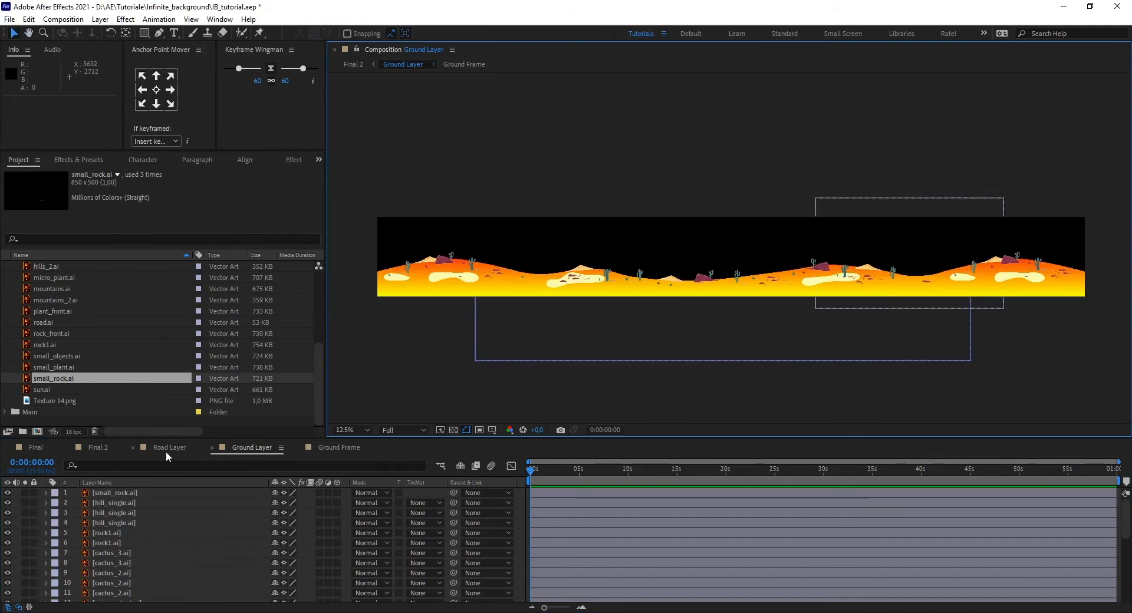
- Return to the Final 2 composition and turn off the grid overlay
left_click(94, 447)
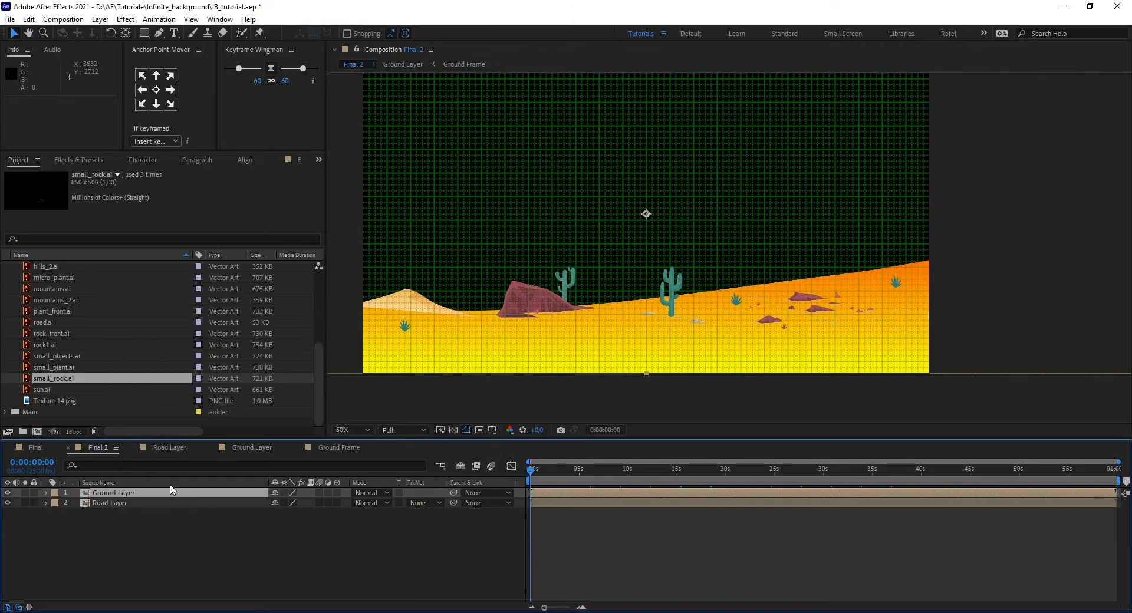
left_click(492, 430)
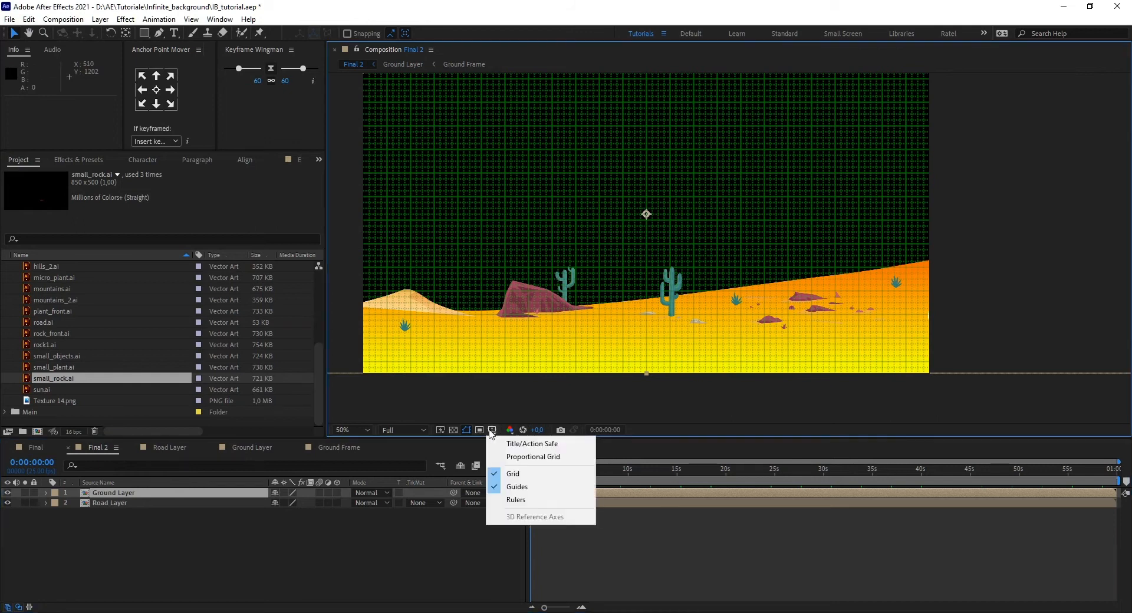
left_click(510, 471)
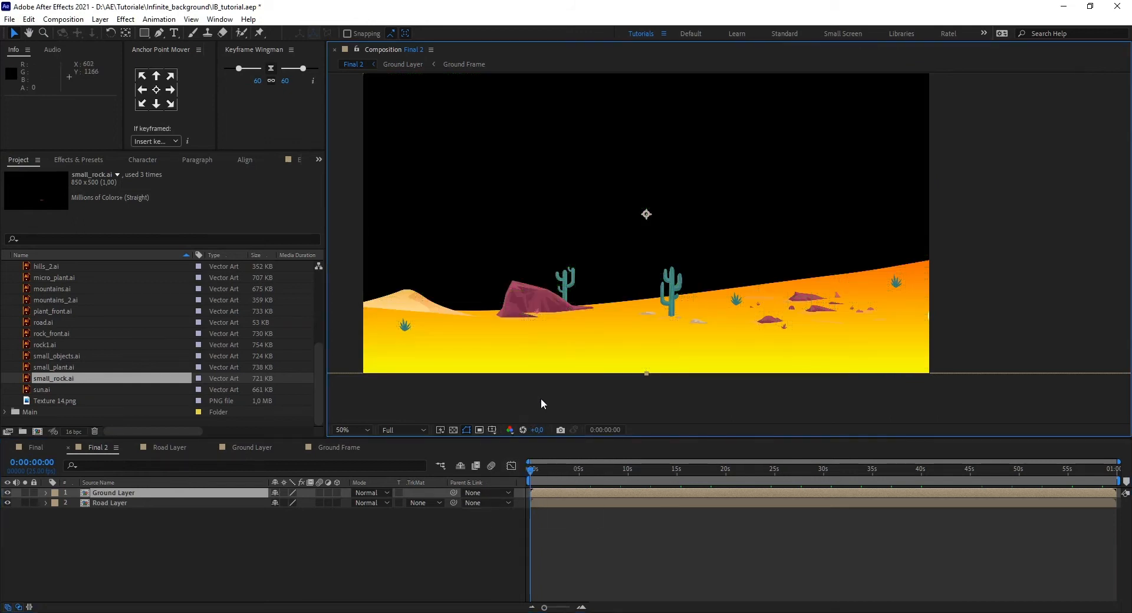
left_click_drag(540, 398, 657, 397)
scroll(641, 377, "down", 2)
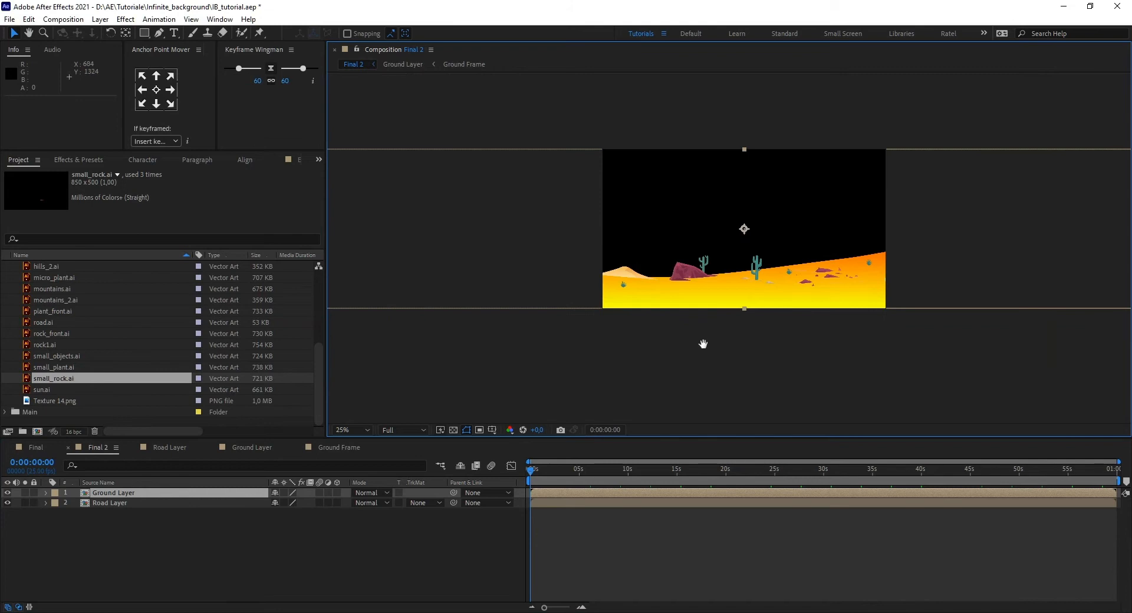
- Show the Position of the Ground Layer and Road Layer, and set the Ground Layer's X position to 4800, matching the Road Layer
left_click_drag(703, 344, 775, 382)
key("p")
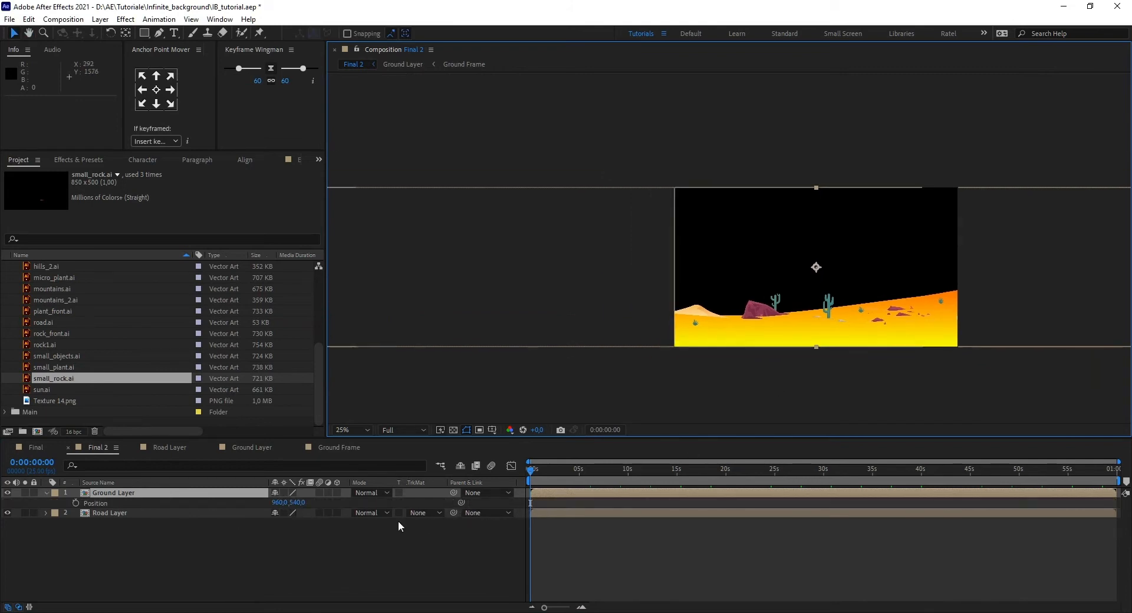
left_click(122, 514)
key("p")
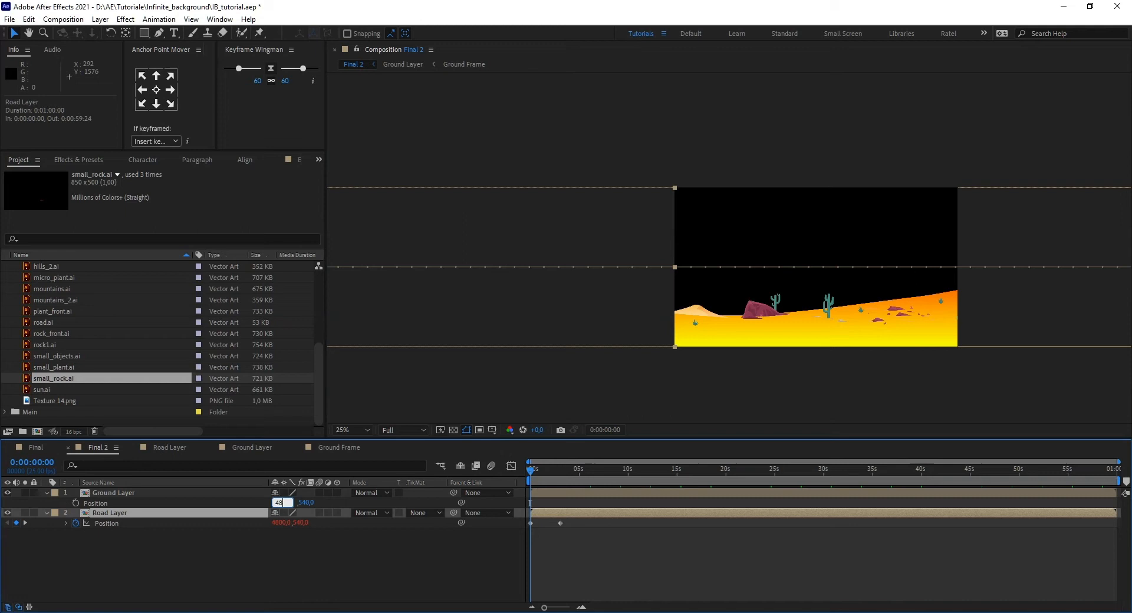
key("Return")
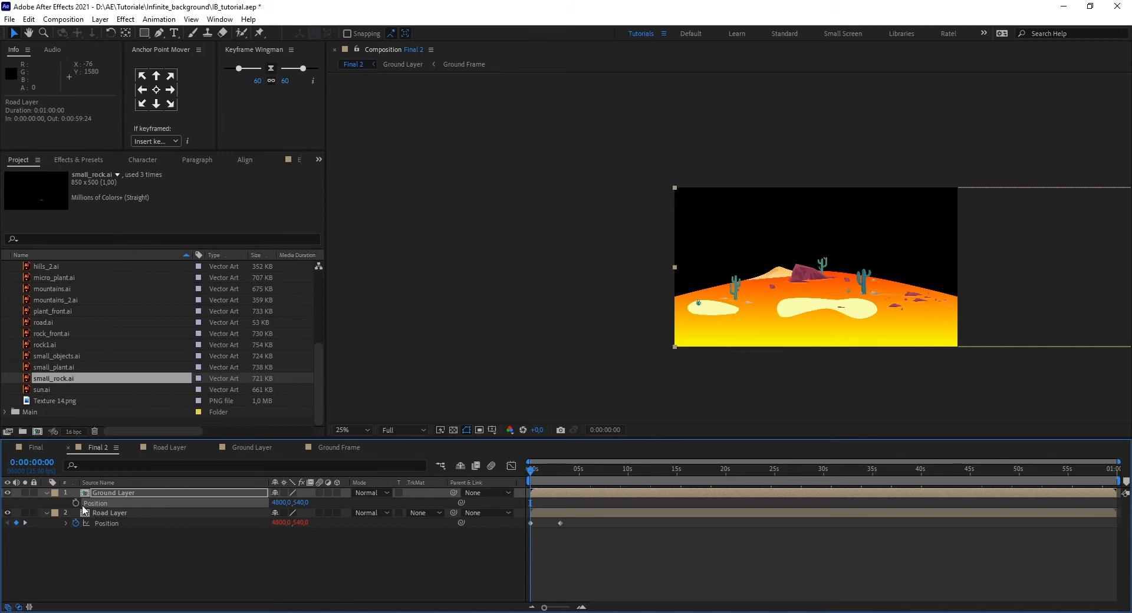
- Animate the Ground Layer's Position from the first frame, with an X value of -2880 at 0:00:03:02, the Road Layer's second keyframe
left_click_drag(531, 474, 559, 473)
scroll(555, 521, "up", 2)
scroll(555, 518, "up", 3)
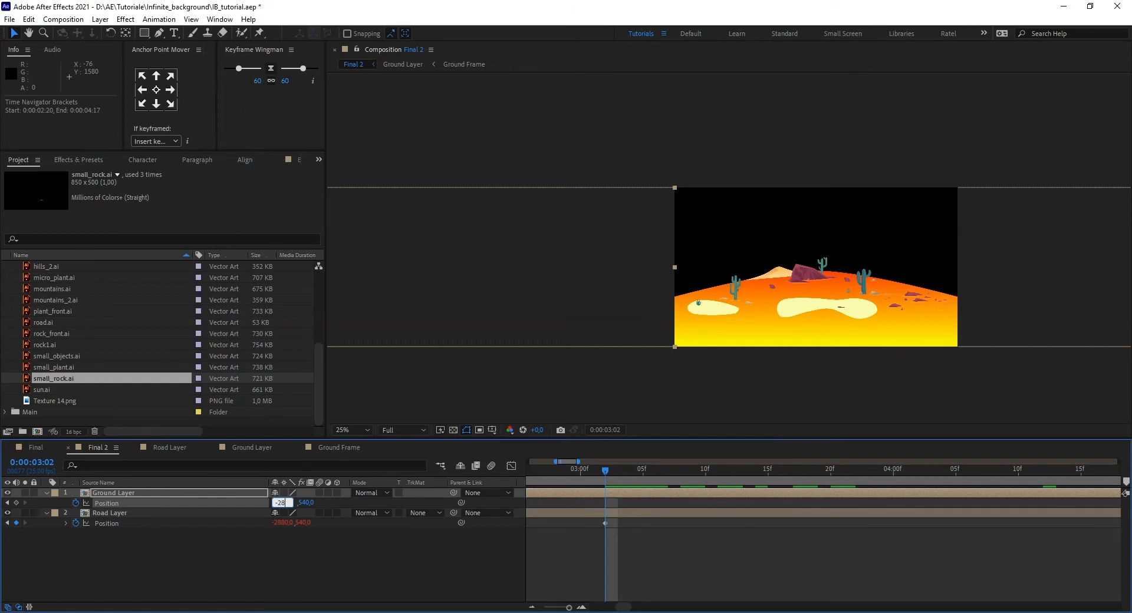
key("Return")
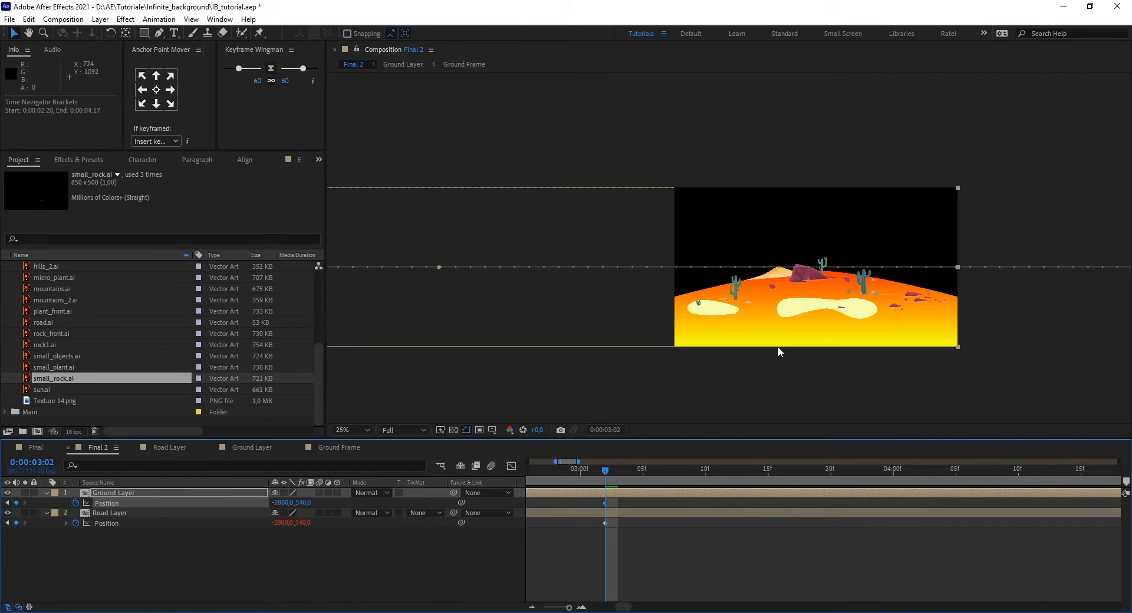
key("comma")
left_click_drag(661, 339, 798, 373)
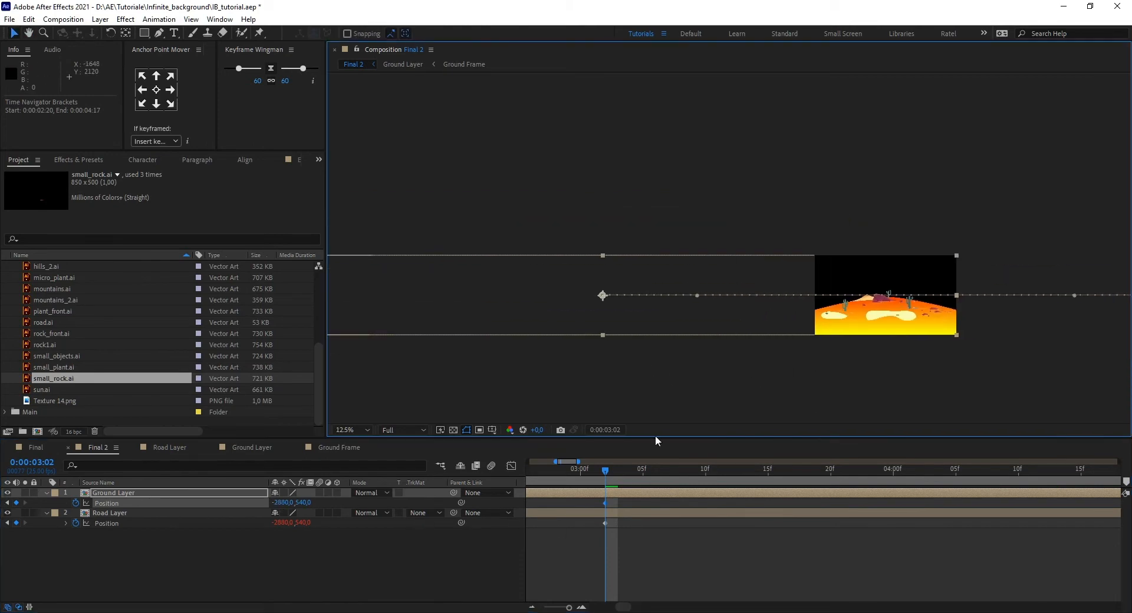
- Add the expression loopOut(); to the Ground Layer's Position
left_click(205, 494)
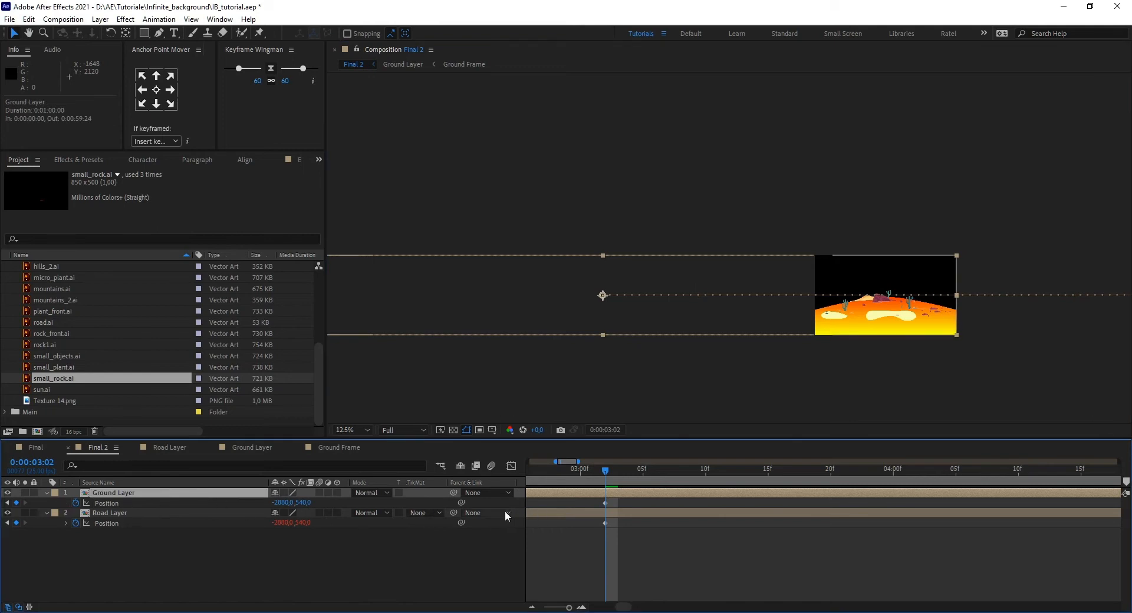
left_click(461, 502)
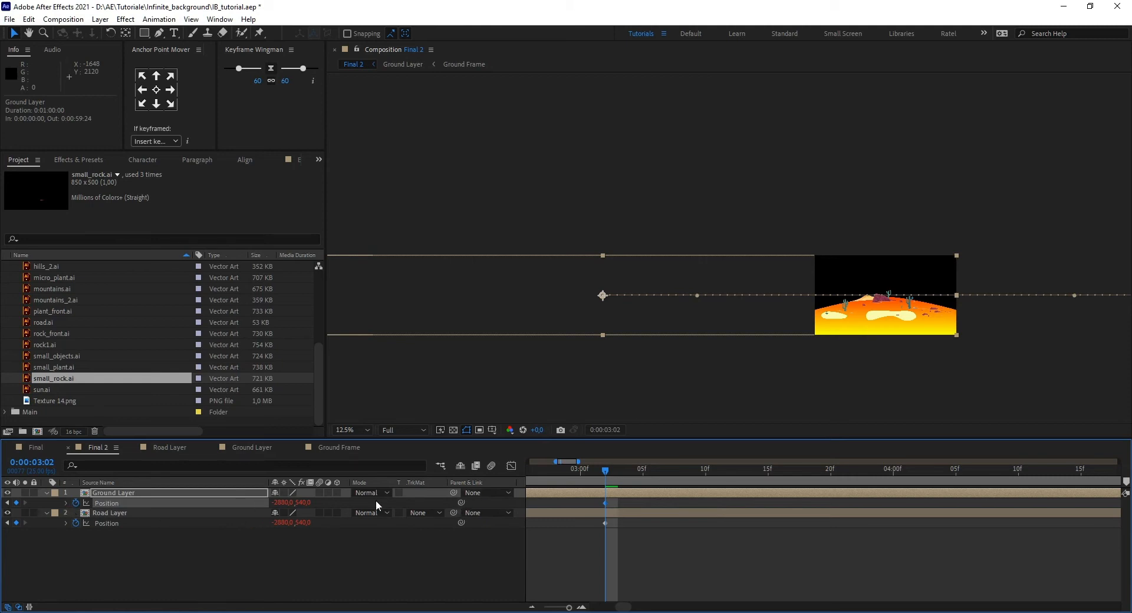
left_click(66, 502)
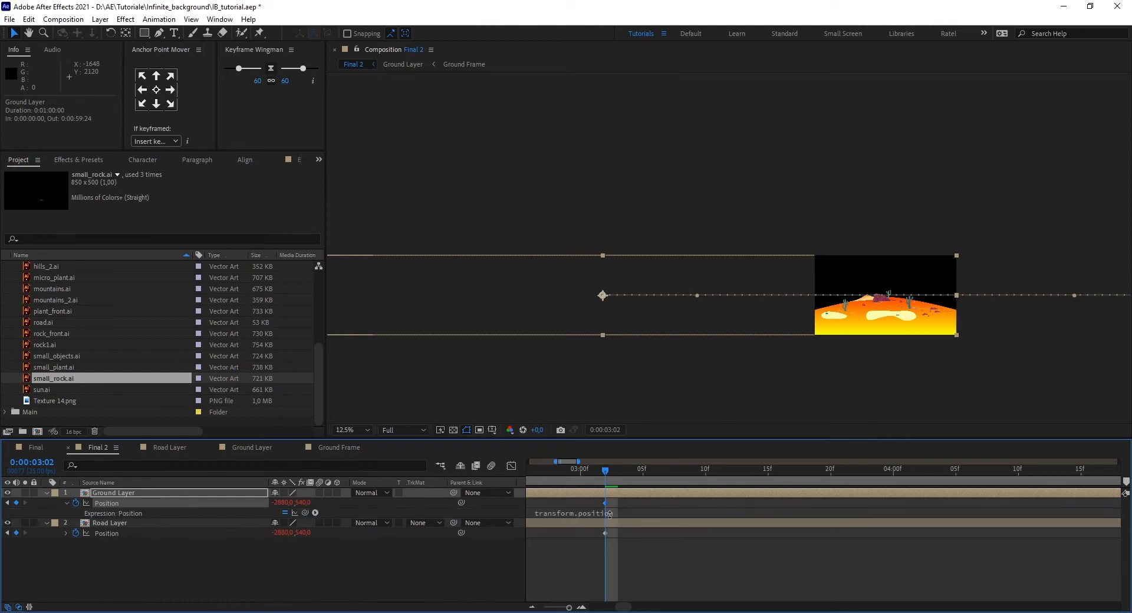
left_click(587, 513)
type("loop")
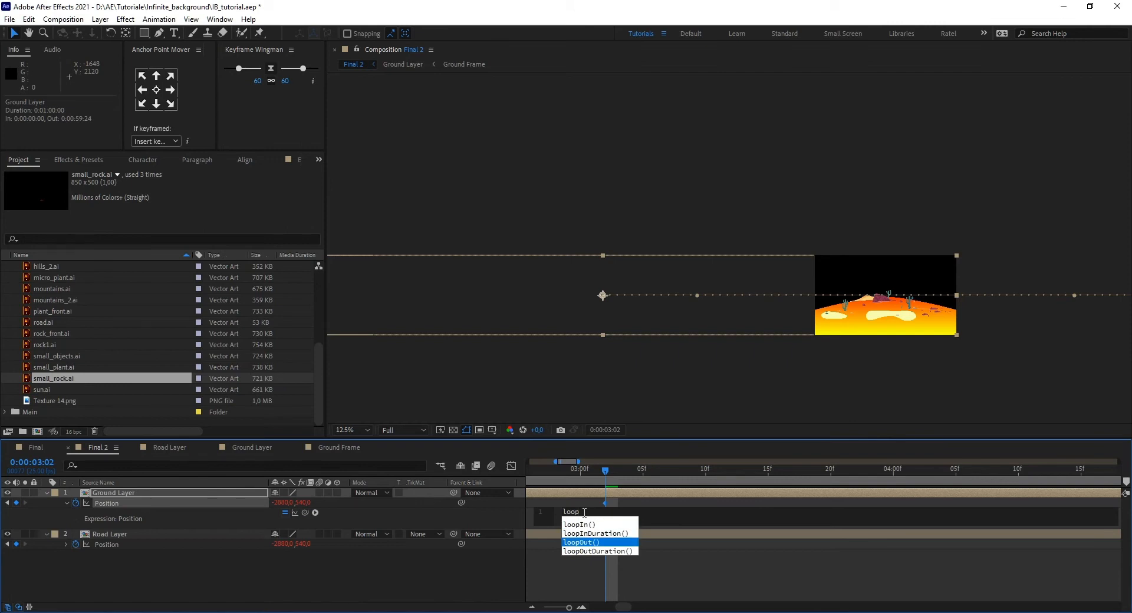
key("Return")
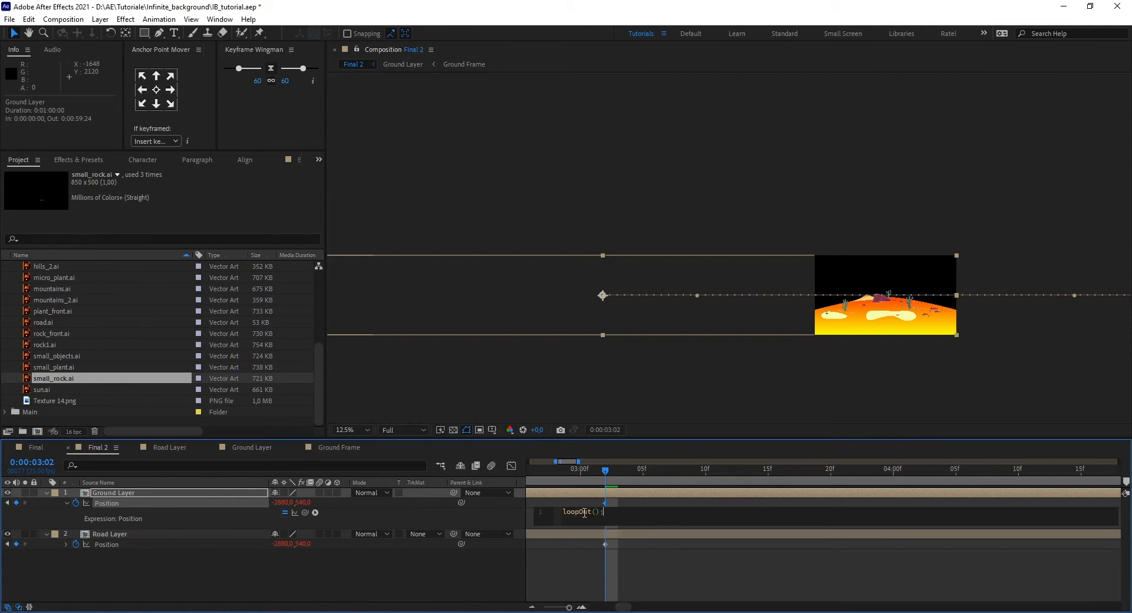
key("KP_Enter")
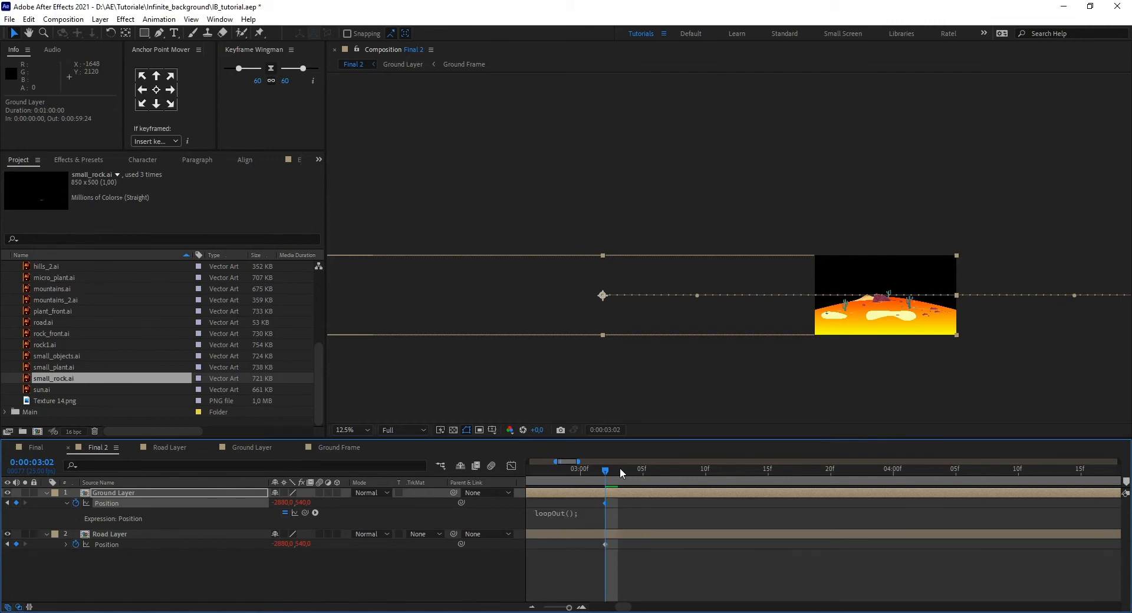
- Return to the first frame, collapse both layers' properties and move the Road Layer above the Ground Layer
left_click_drag(604, 467, 444, 475)
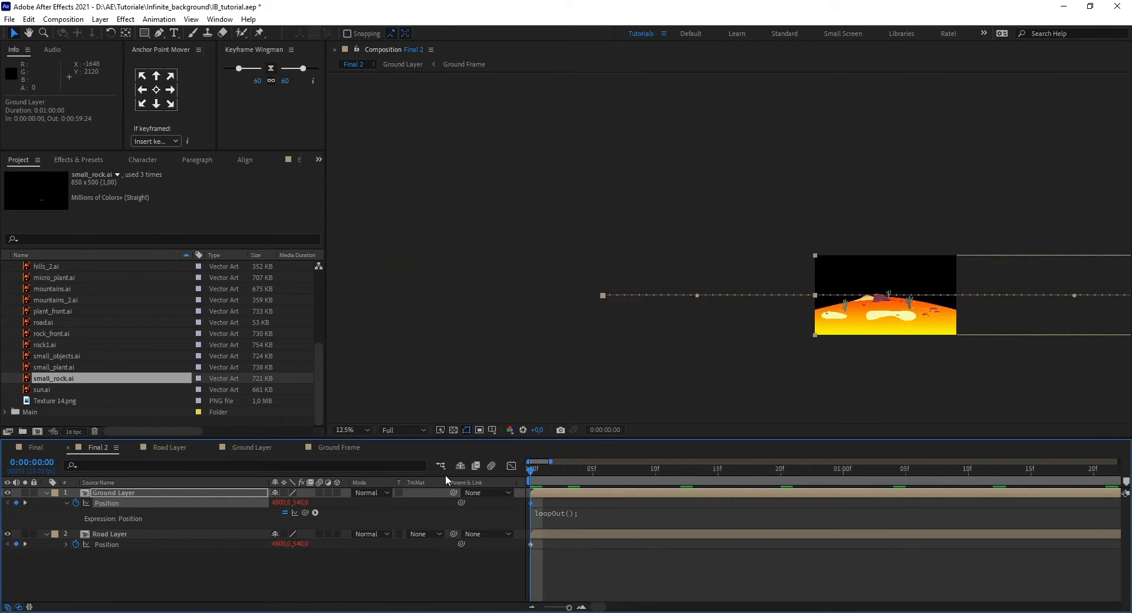
left_click(137, 564)
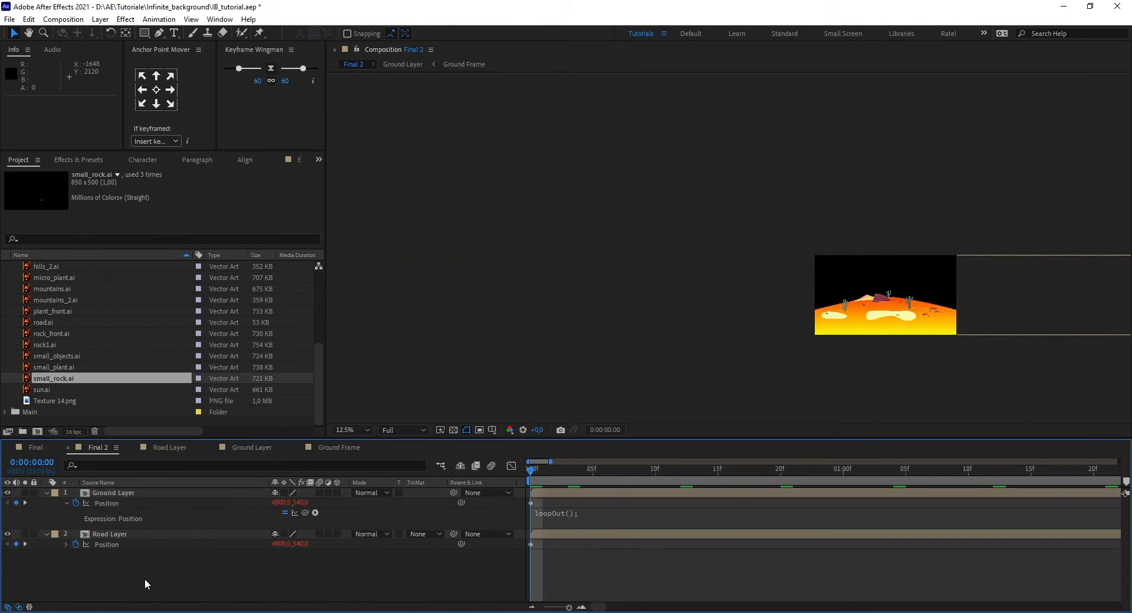
left_click(46, 492)
left_click(46, 502)
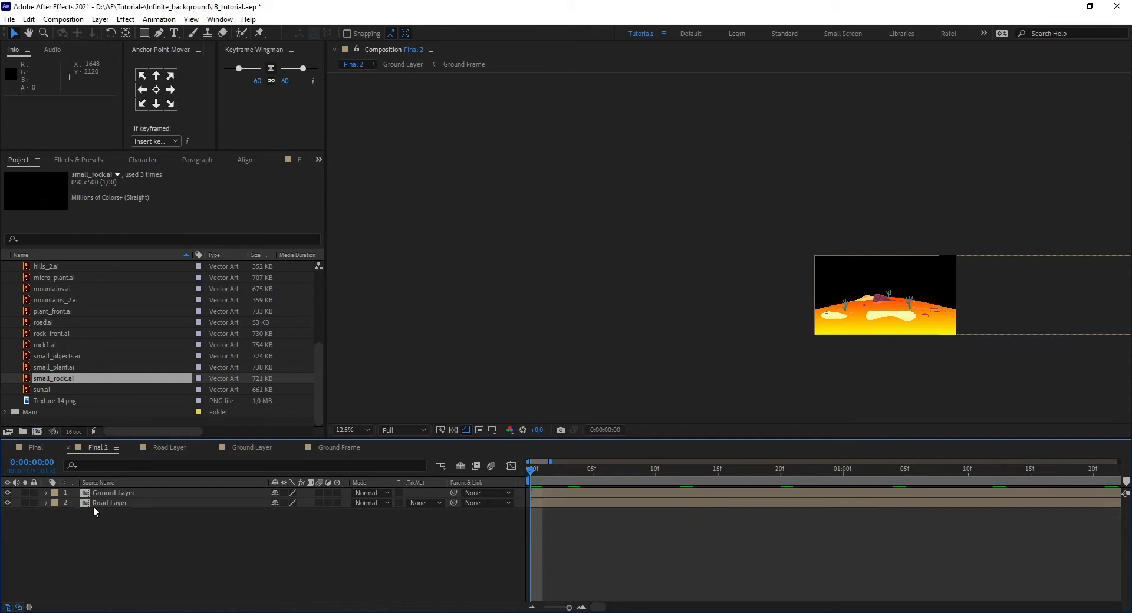
left_click_drag(98, 504, 101, 495)
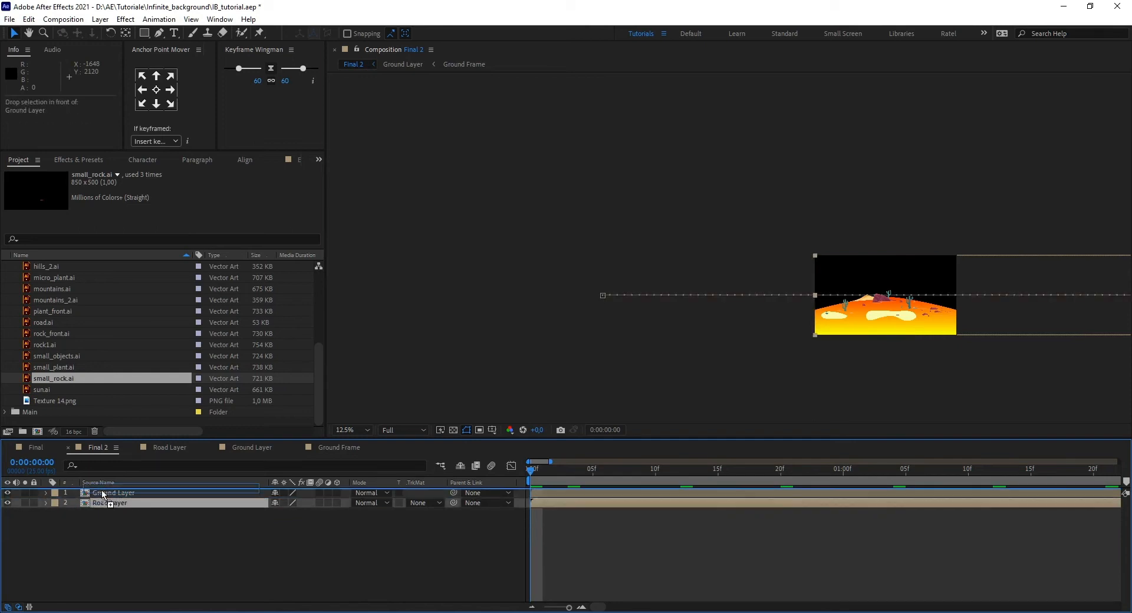
- Preview the scrolling ground and road, and scrub to about 0:00:00:20 to check the looping movement
scroll(869, 328, "up", 1)
left_click_drag(899, 369, 618, 297)
scroll(618, 297, "up", 1)
left_click_drag(720, 331, 634, 269)
key("v")
key("space")
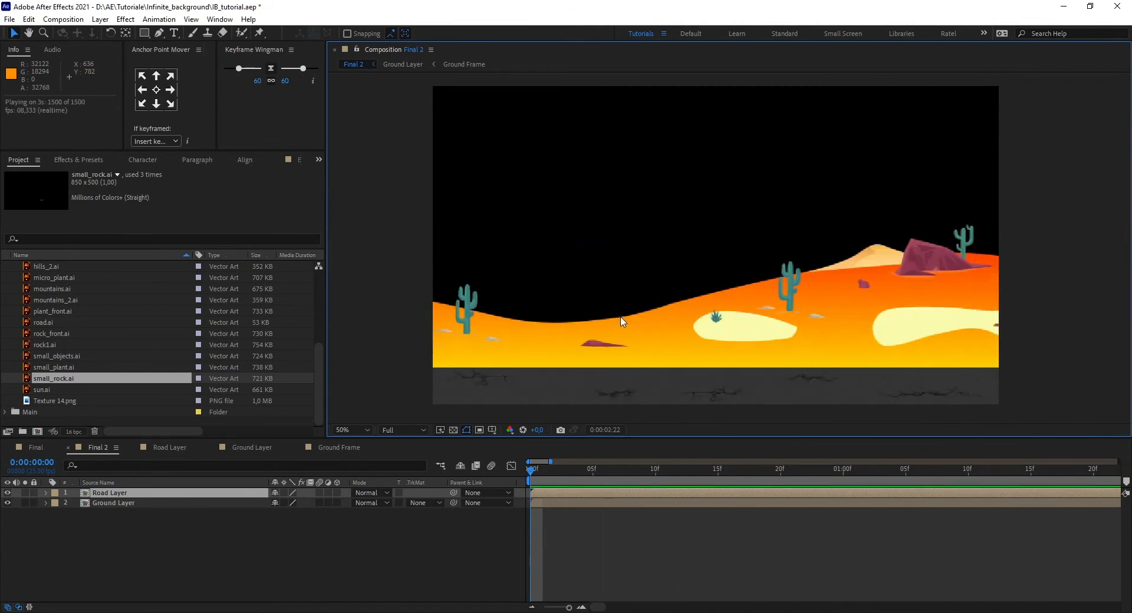
key("space")
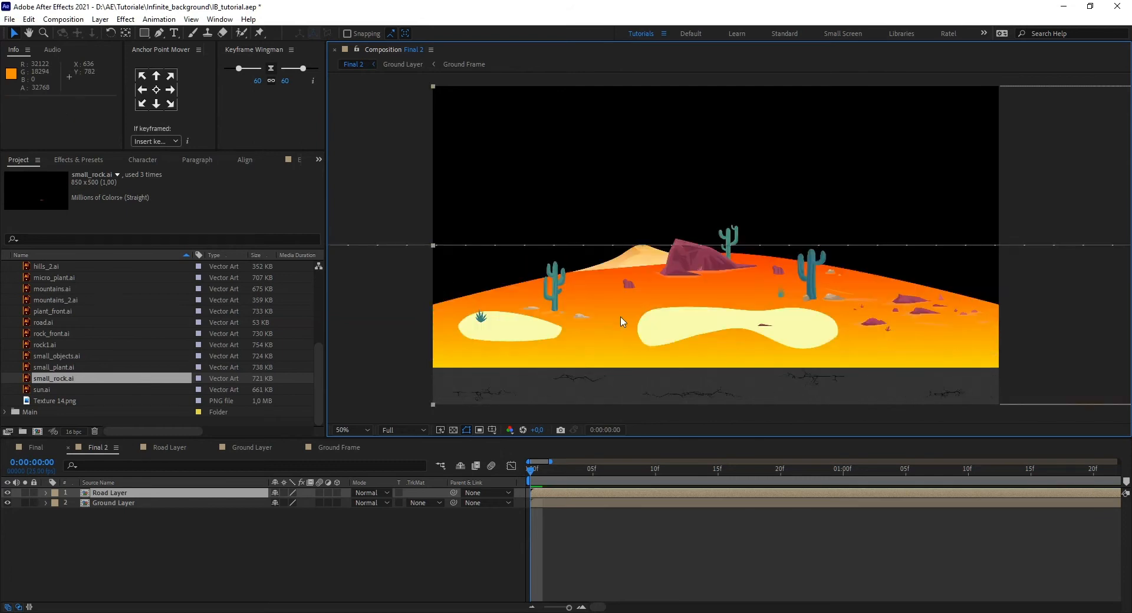
left_click_drag(533, 471, 777, 500)
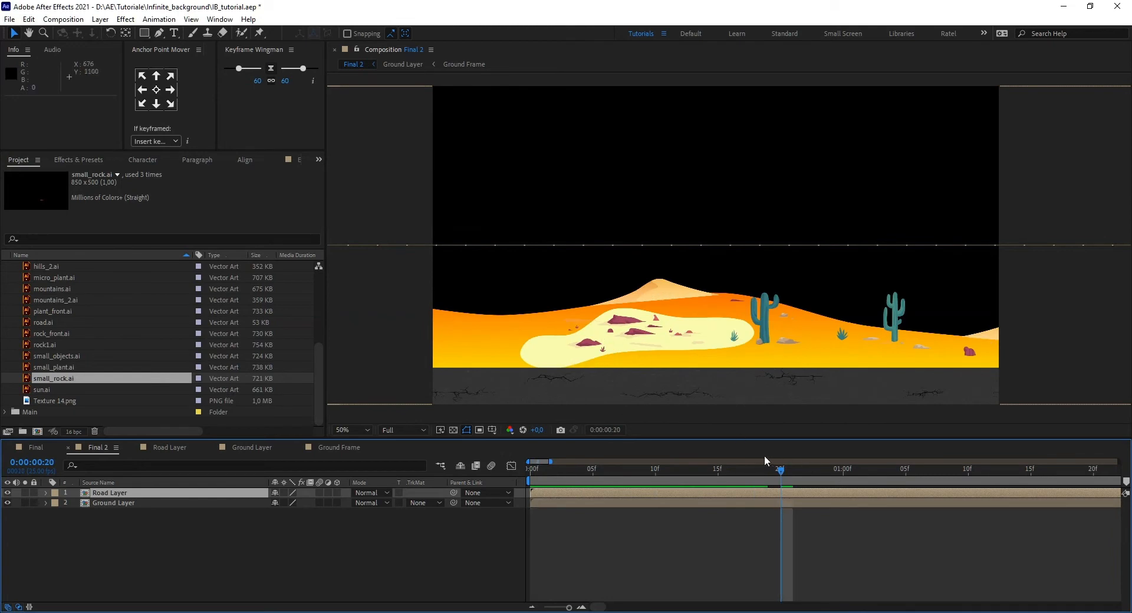
- In the Ground Layer composition, reshape the pale sand patch of Shape Layer 3 by raising its lowest path vertex and adjusting its leftmost one
left_click_drag(791, 475, 775, 484)
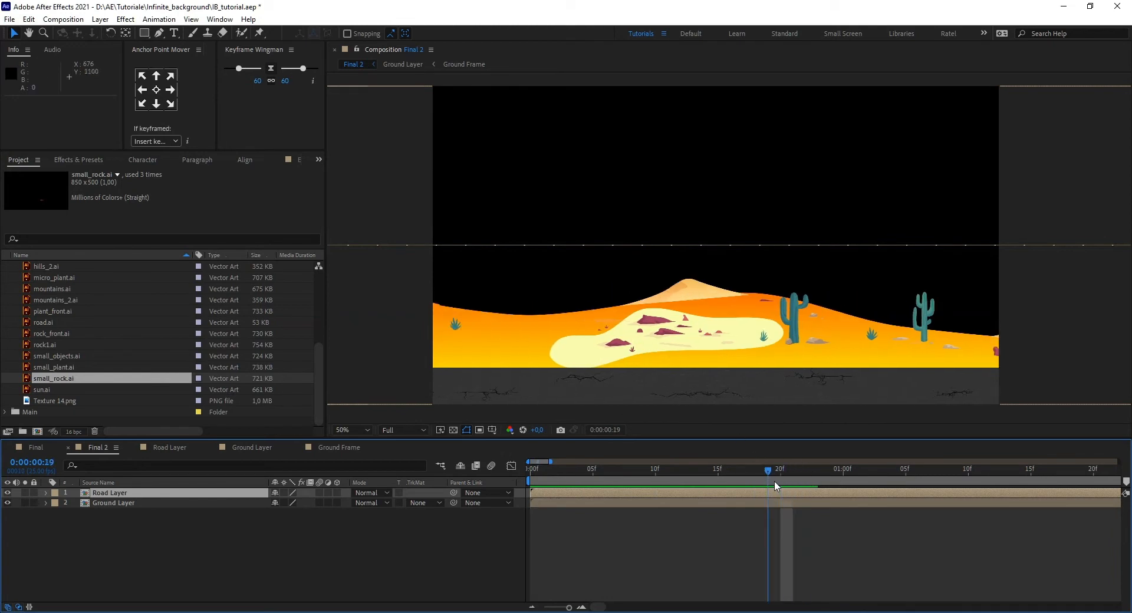
left_click(249, 448)
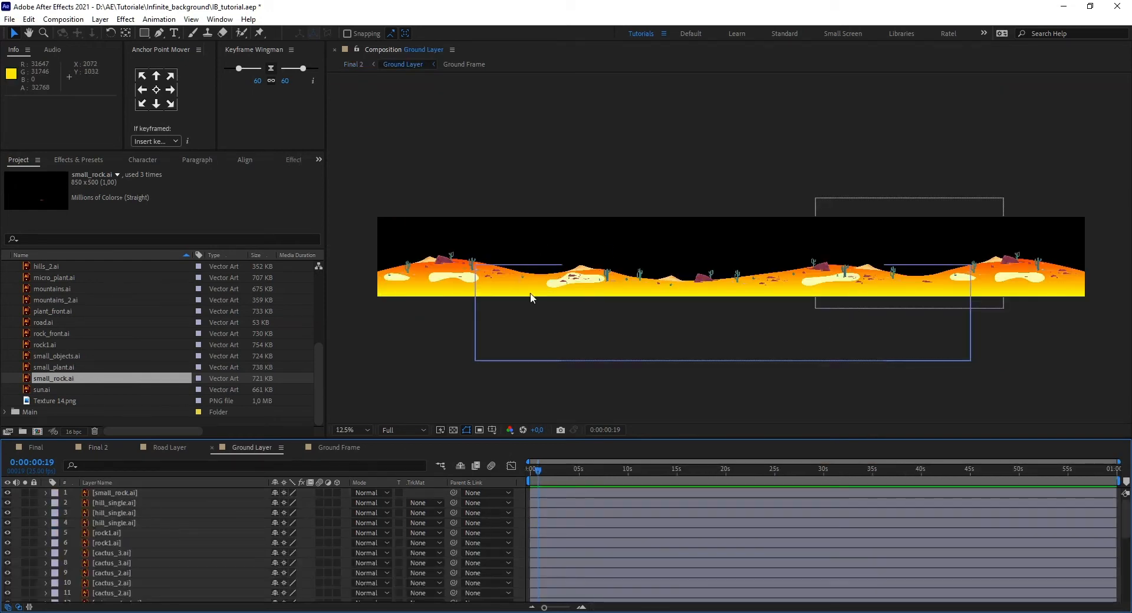
scroll(553, 291, "up", 2)
scroll(396, 317, "up", 2)
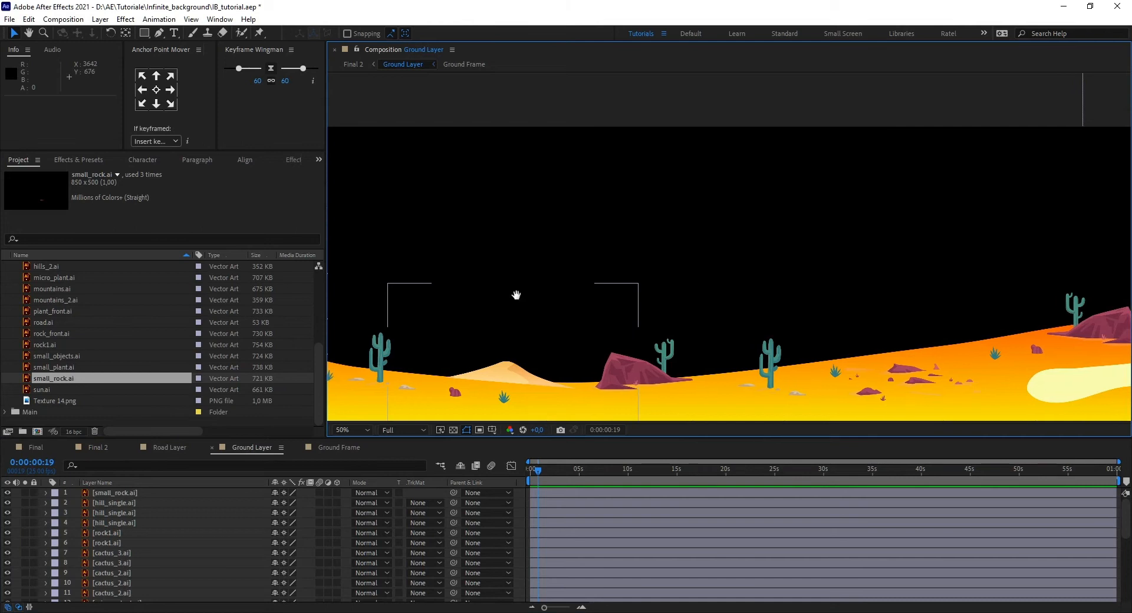
left_click_drag(516, 295, 969, 158)
left_click_drag(586, 262, 674, 281)
scroll(560, 287, "up", 1)
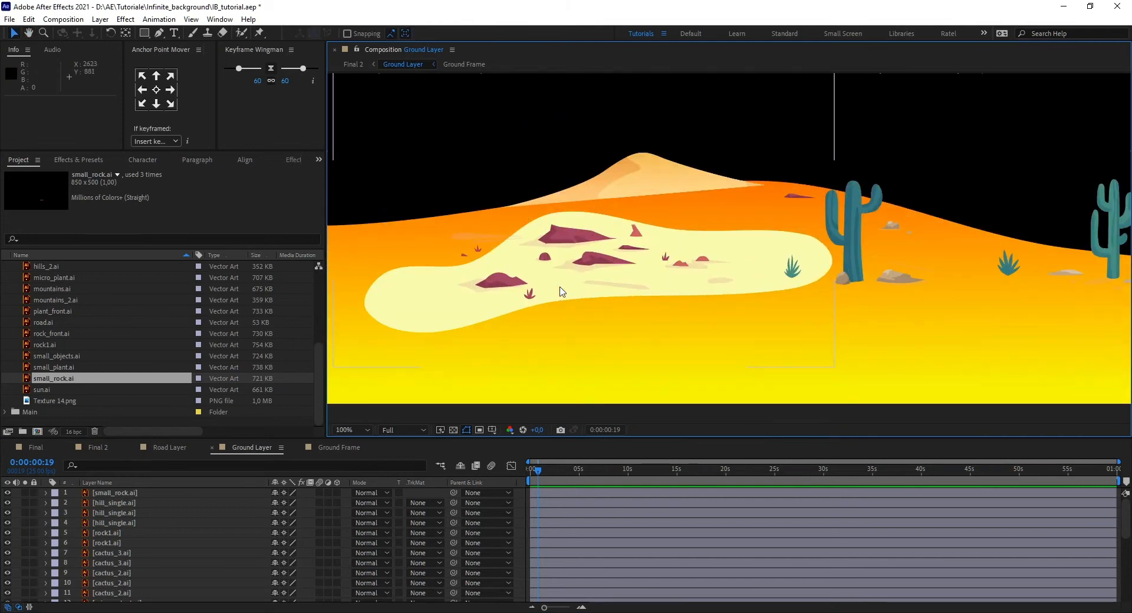
left_click_drag(547, 294, 721, 260)
left_click(594, 281)
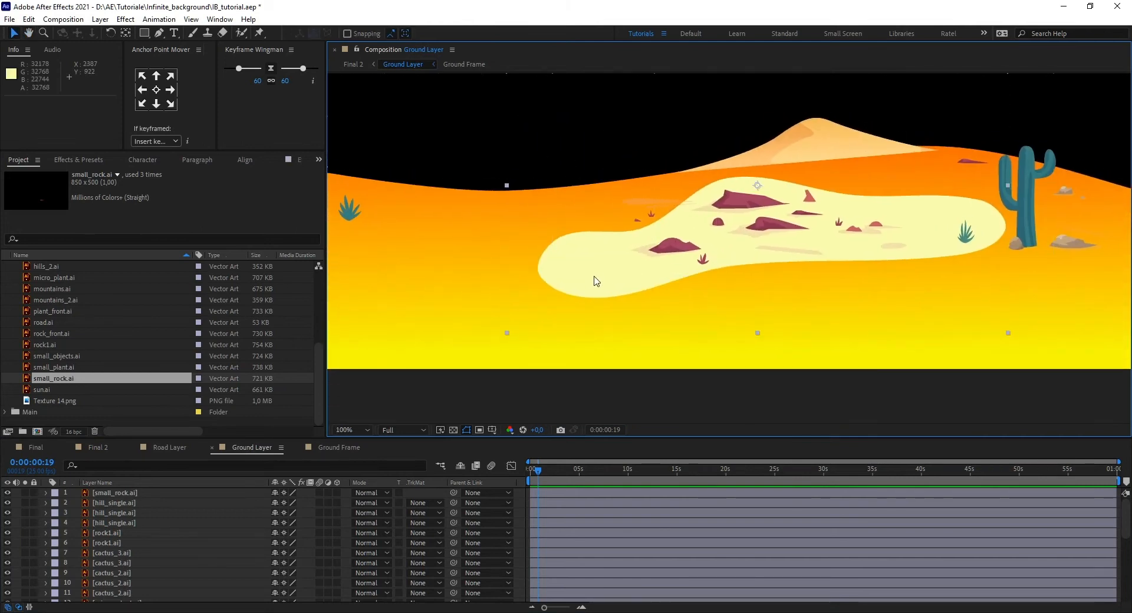
scroll(168, 568, "down", 3)
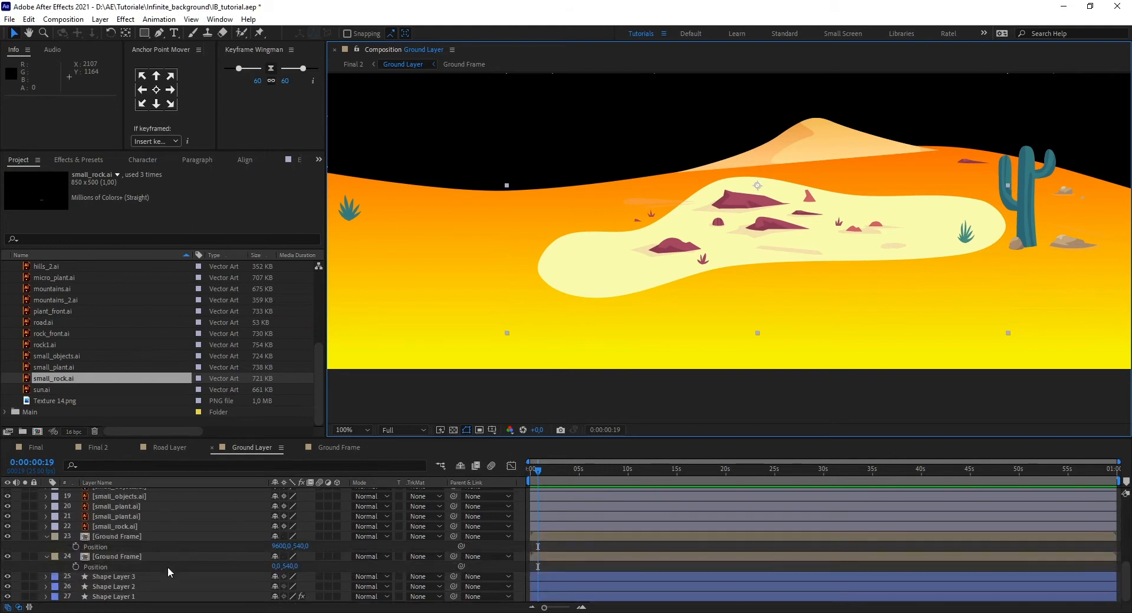
left_click(132, 577)
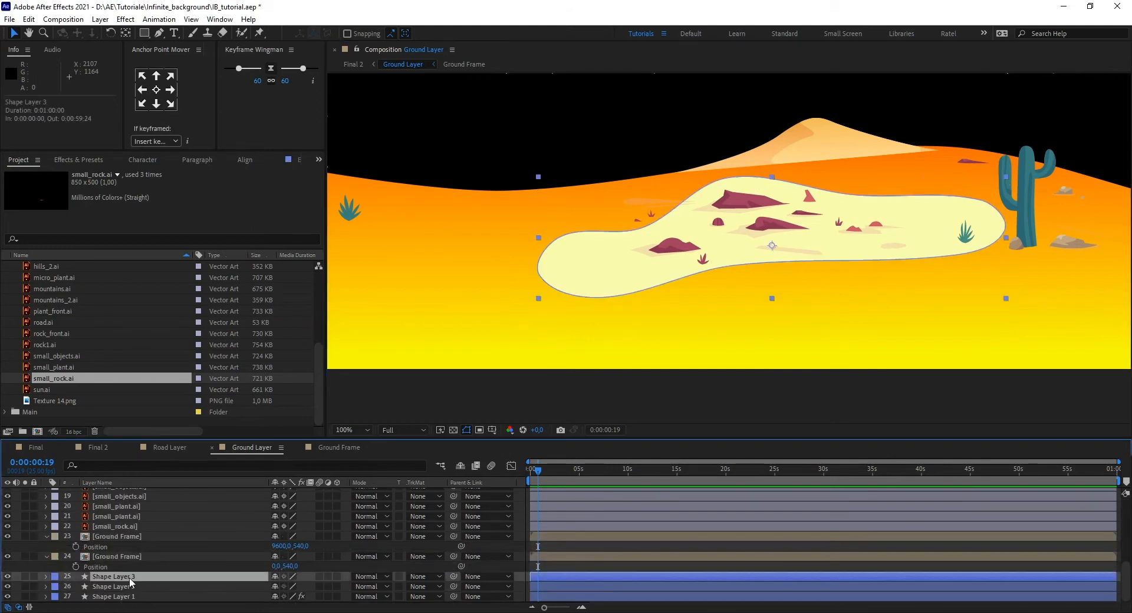
left_click(160, 32)
left_click_drag(602, 298, 535, 262)
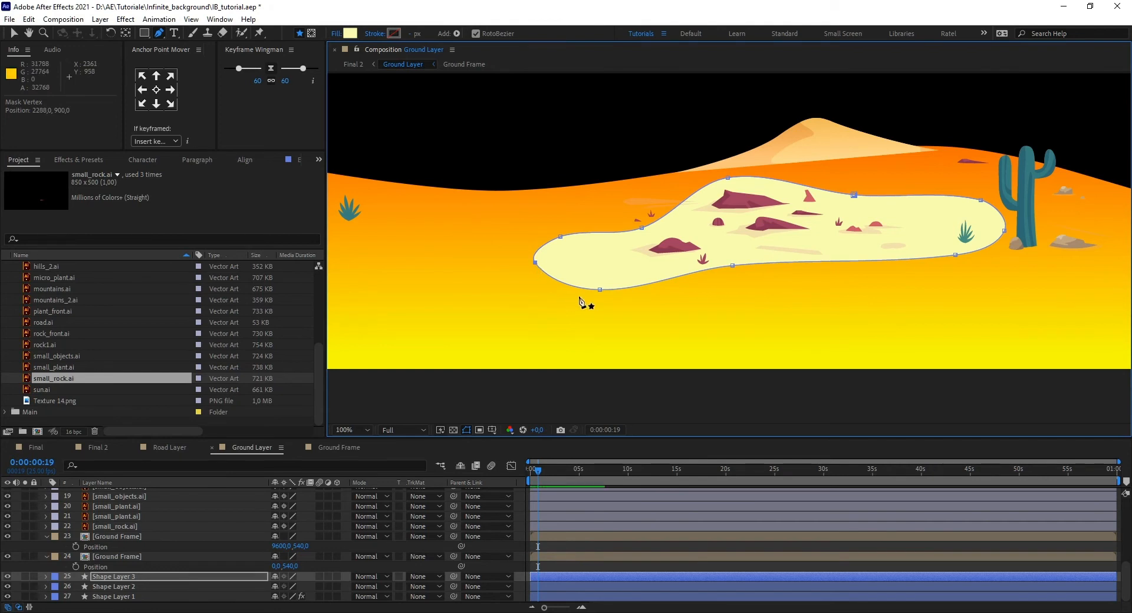
left_click_drag(598, 288, 595, 279)
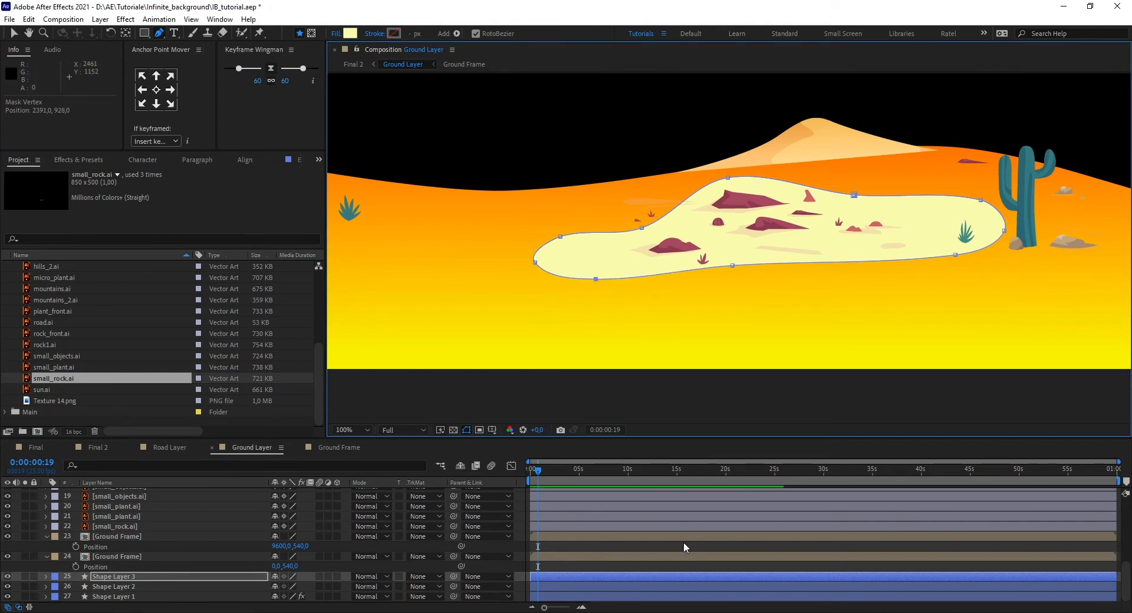
- Play back the Final 2 composition to check the reshaped sand patch, return to the first frame and show the whole duration
left_click(95, 445)
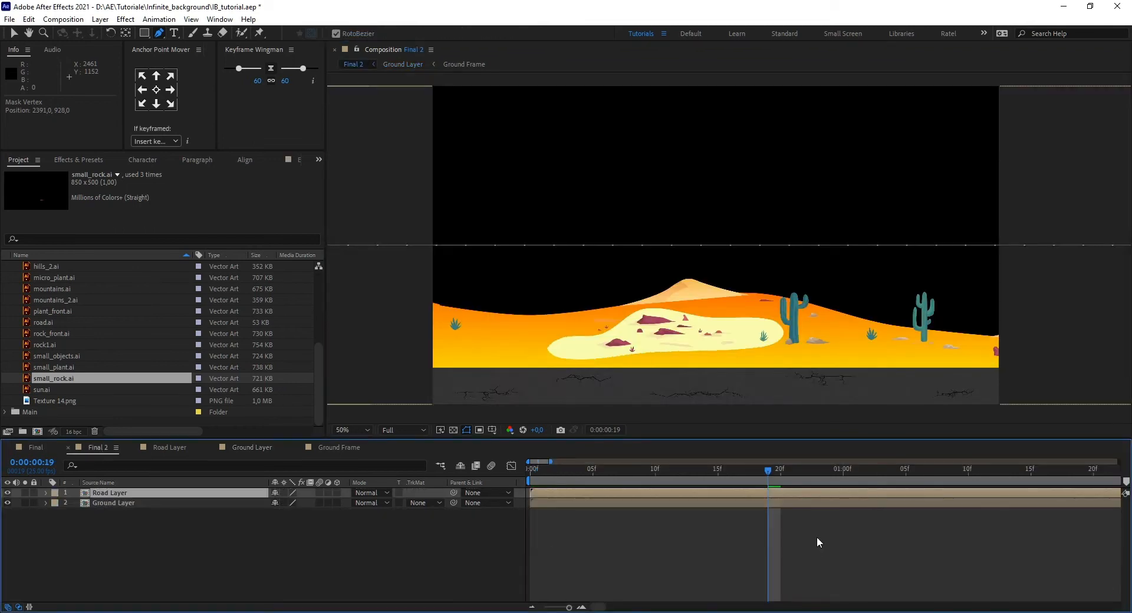
key("space")
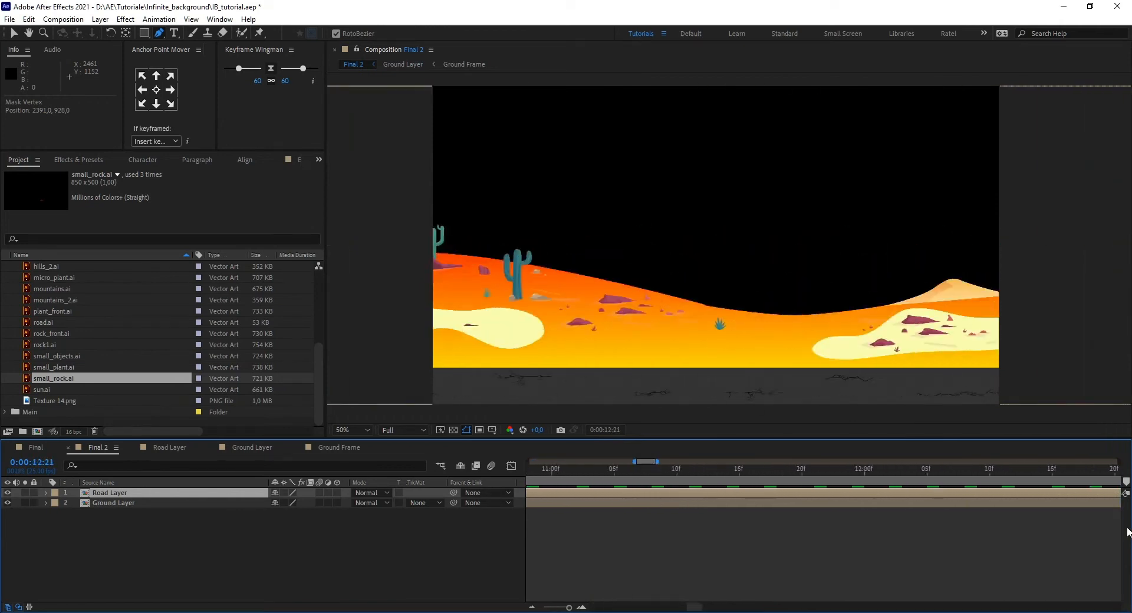
key("space")
key("Home")
scroll(779, 570, "down", 10)
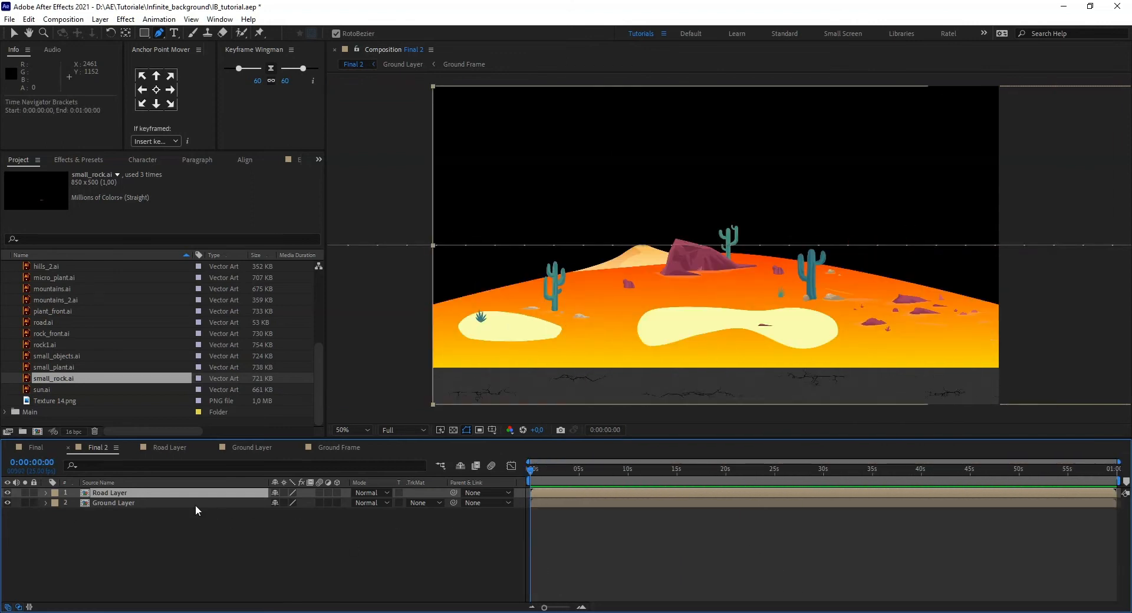
left_click(149, 522)
right_click(150, 532)
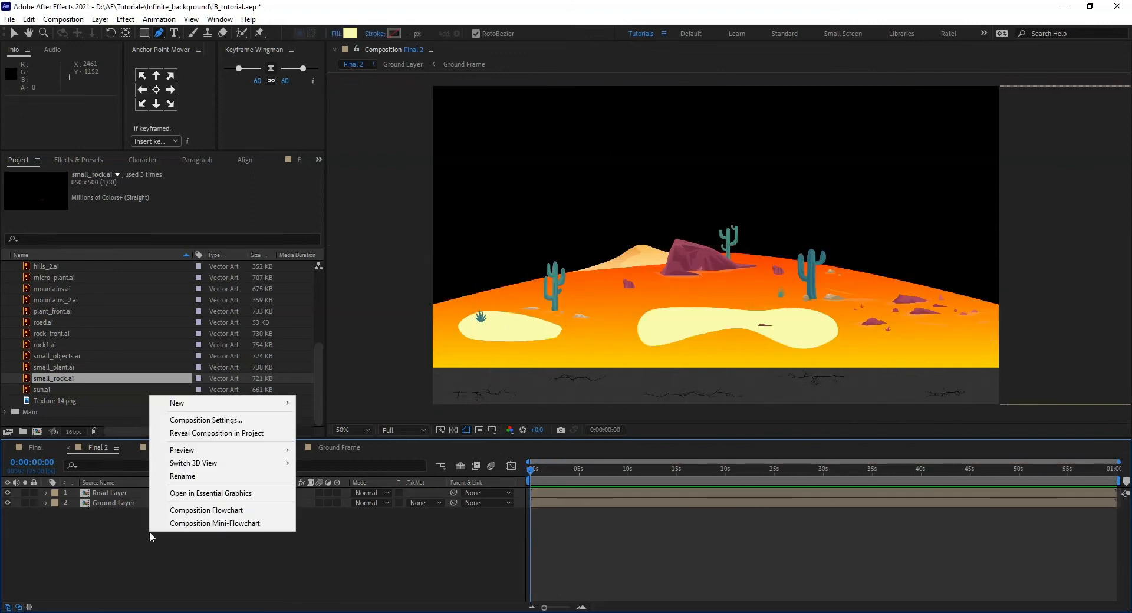
left_click(183, 535)
- Add hills.ai from the project's graphics to Final 2 as the topmost layer
scroll(62, 323, "up", 3)
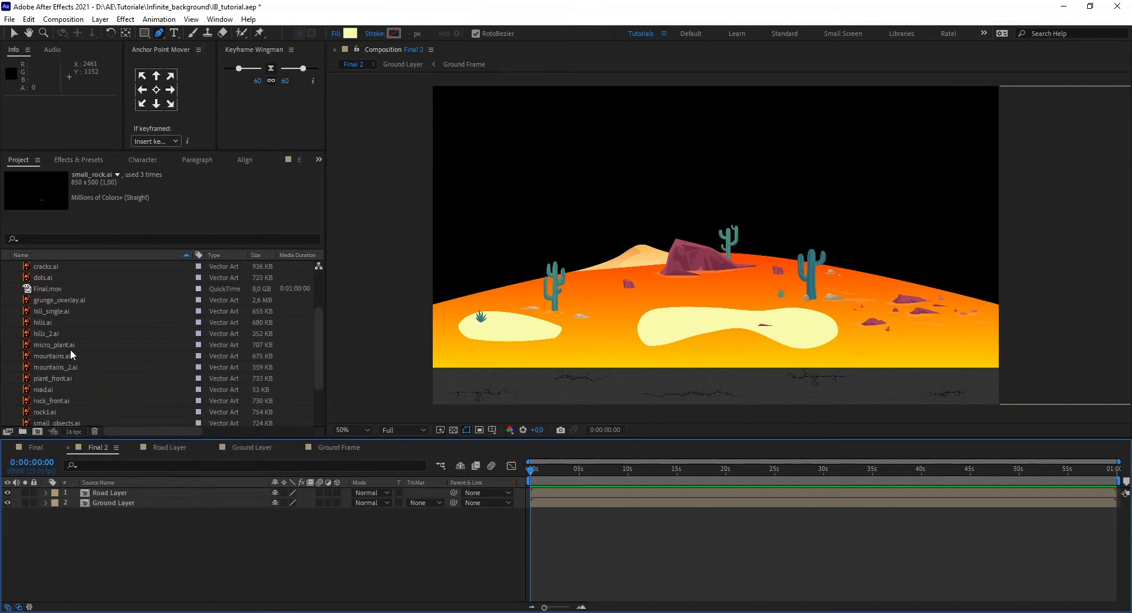
left_click(45, 324)
left_click(47, 333)
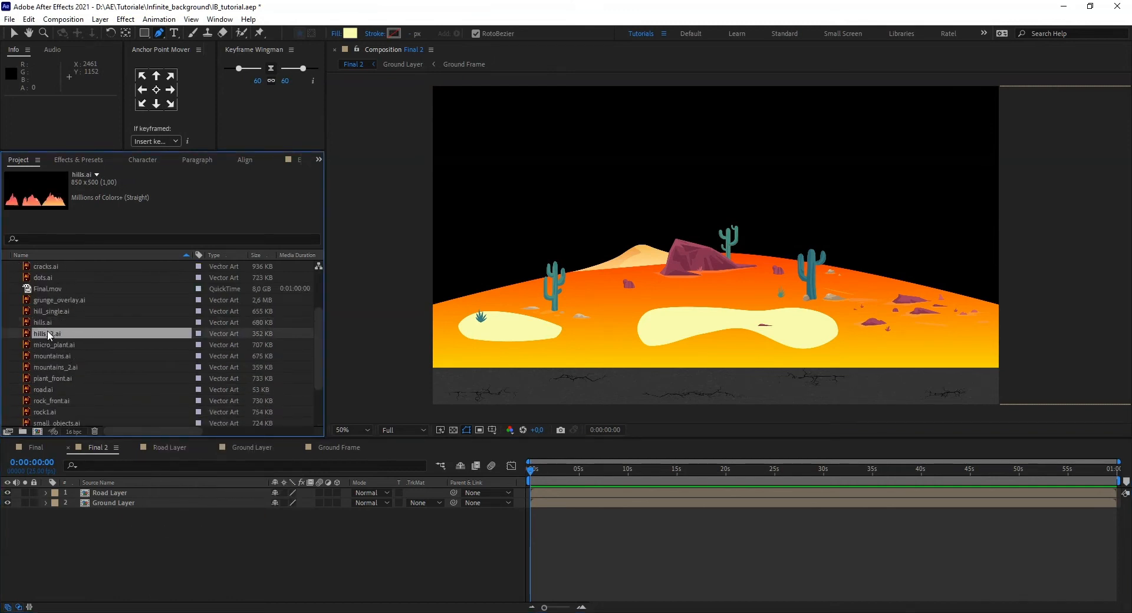
left_click(49, 323)
left_click_drag(48, 323, 189, 493)
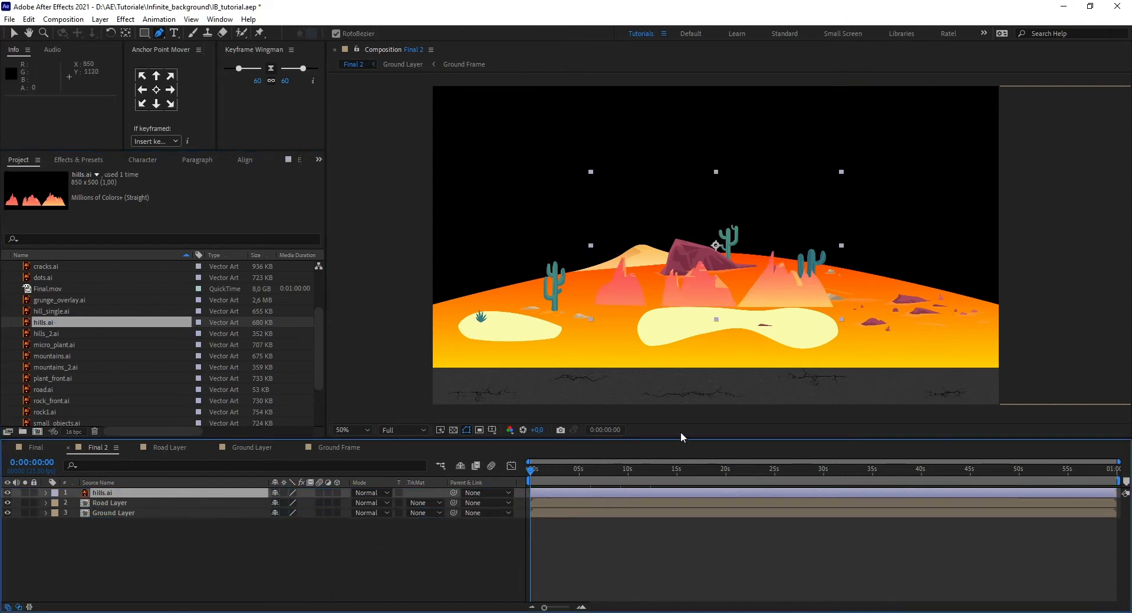
- Turn on continuous rasterization for the hills.ai layer and scale it to 226%
key("s")
left_click(284, 493)
left_click_drag(308, 503, 379, 502)
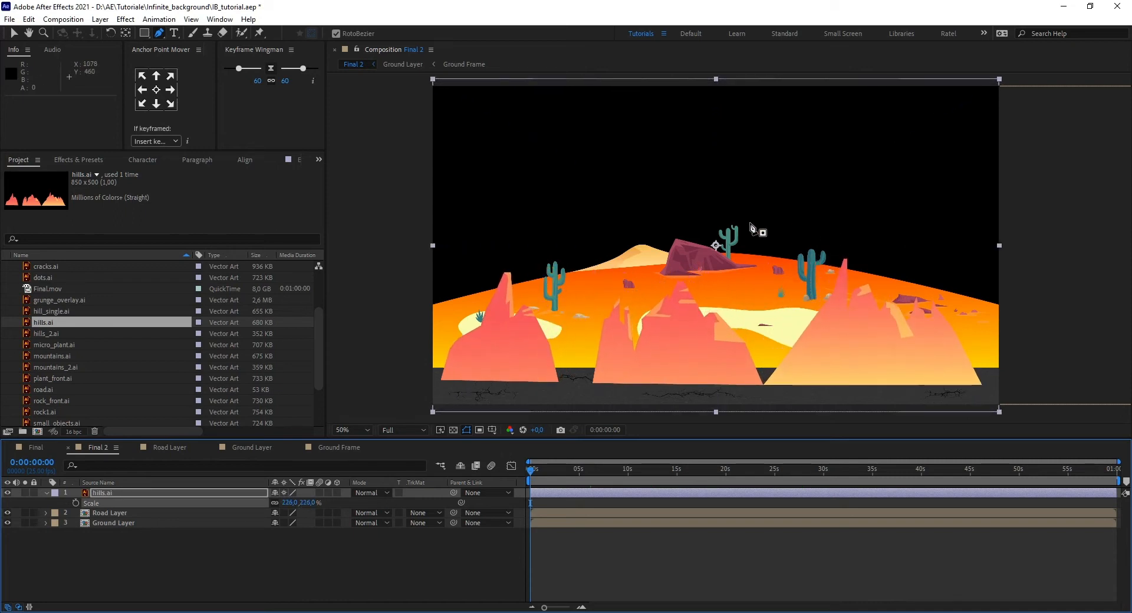
- Position the hills layer at about 968, 408, checking its base against the ground at 0:00:01:10, and return to the first frame
key("v")
left_click_drag(717, 247, 718, 196)
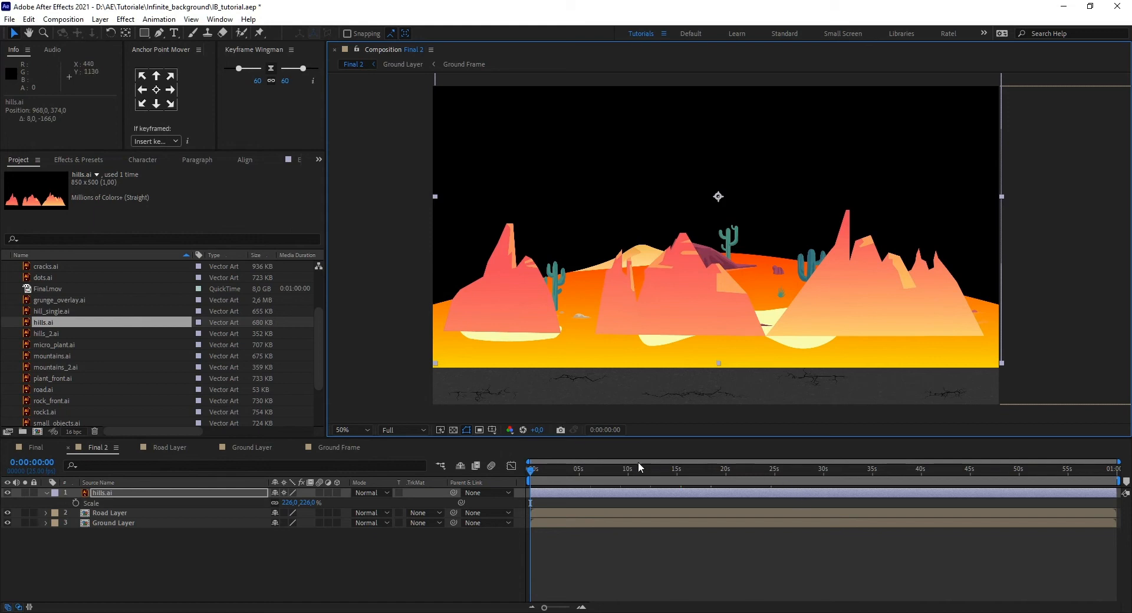
left_click_drag(536, 477, 544, 479)
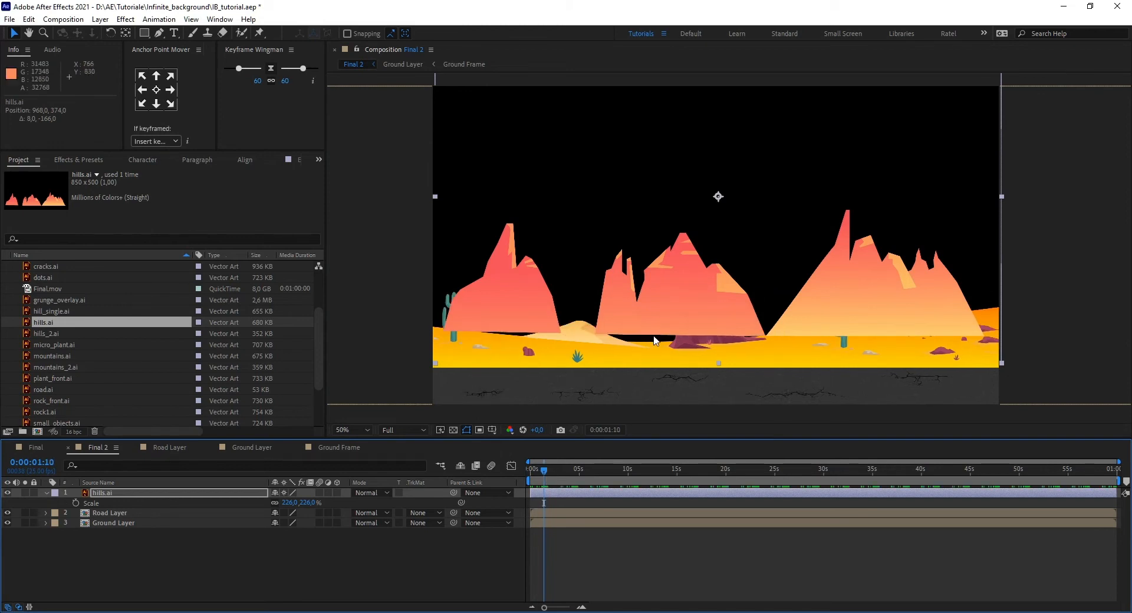
left_click_drag(720, 202, 718, 207)
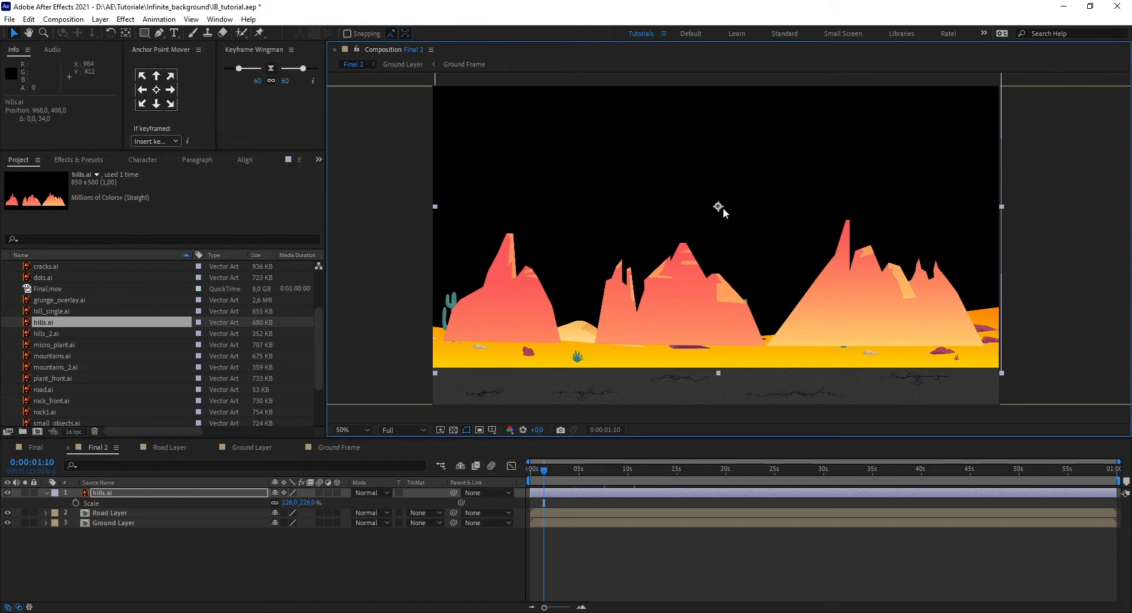
left_click_drag(545, 477, 439, 497)
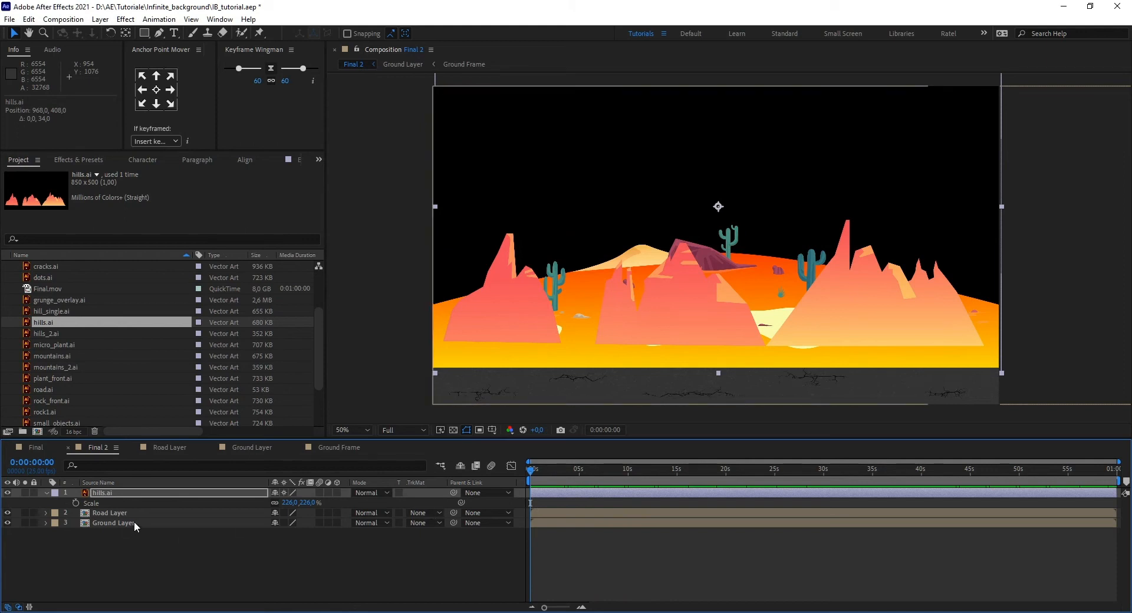
- Pre-compose the hills.ai layer as "Hill Layer", moving all attributes into the new composition
right_click(105, 493)
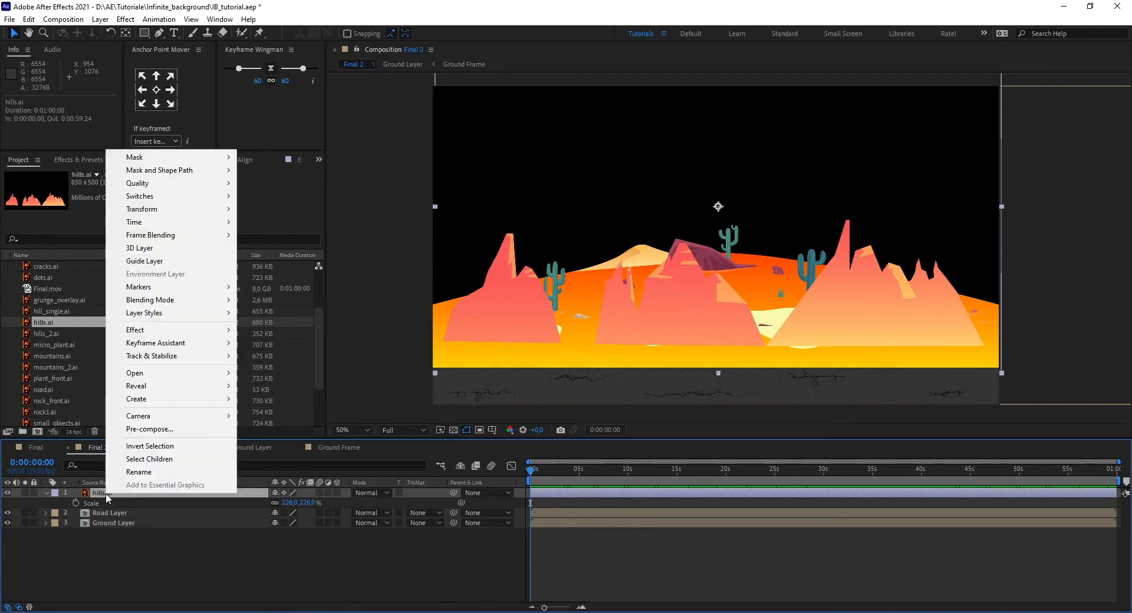
left_click(152, 429)
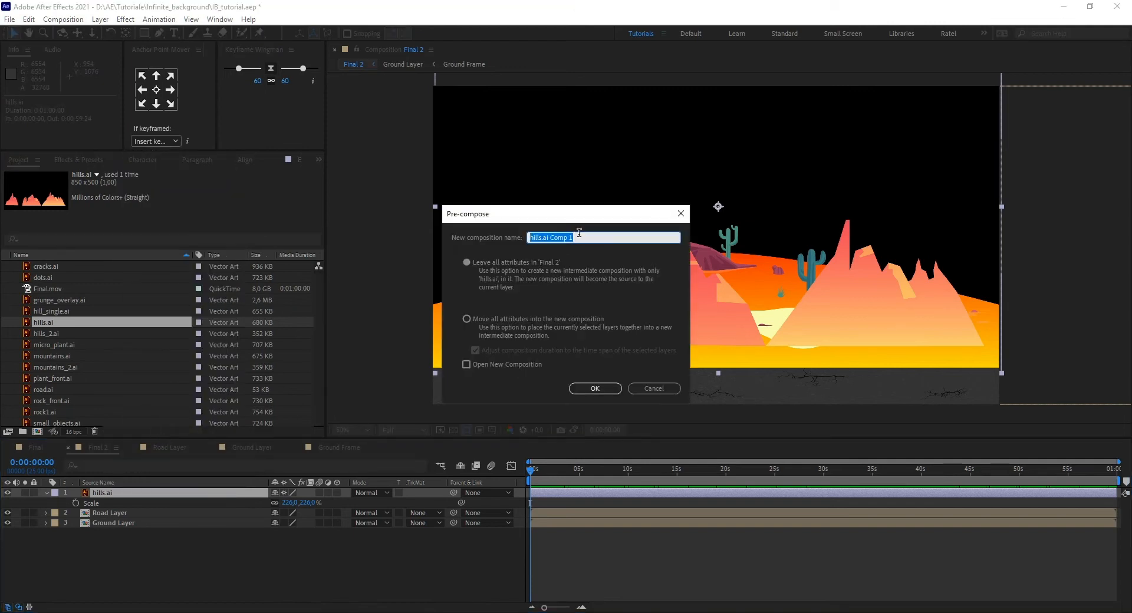
type("Hill Layer")
left_click(472, 320)
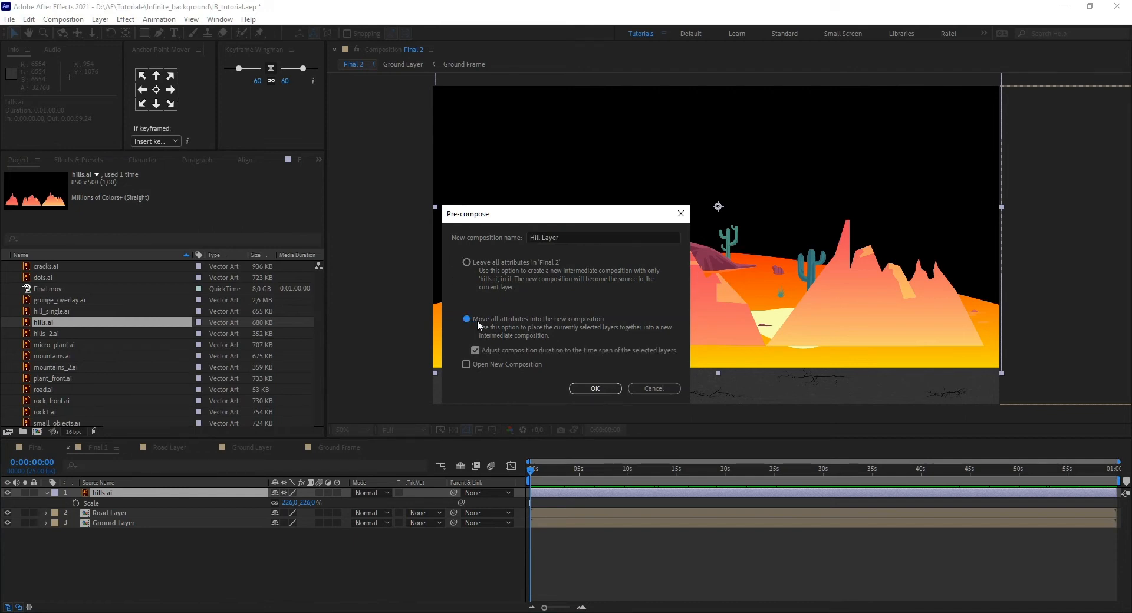
left_click(604, 390)
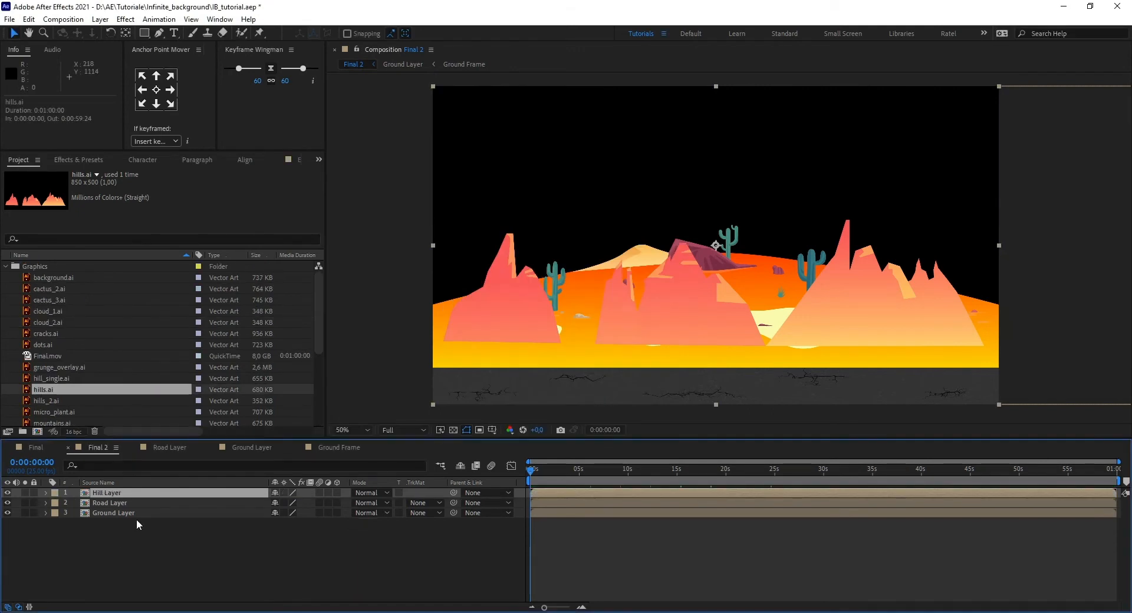
- Inside the Hill Layer composition, pre-compose hills.ai as "Hills Frame" with all attributes moved into the new composition
double_click(112, 492)
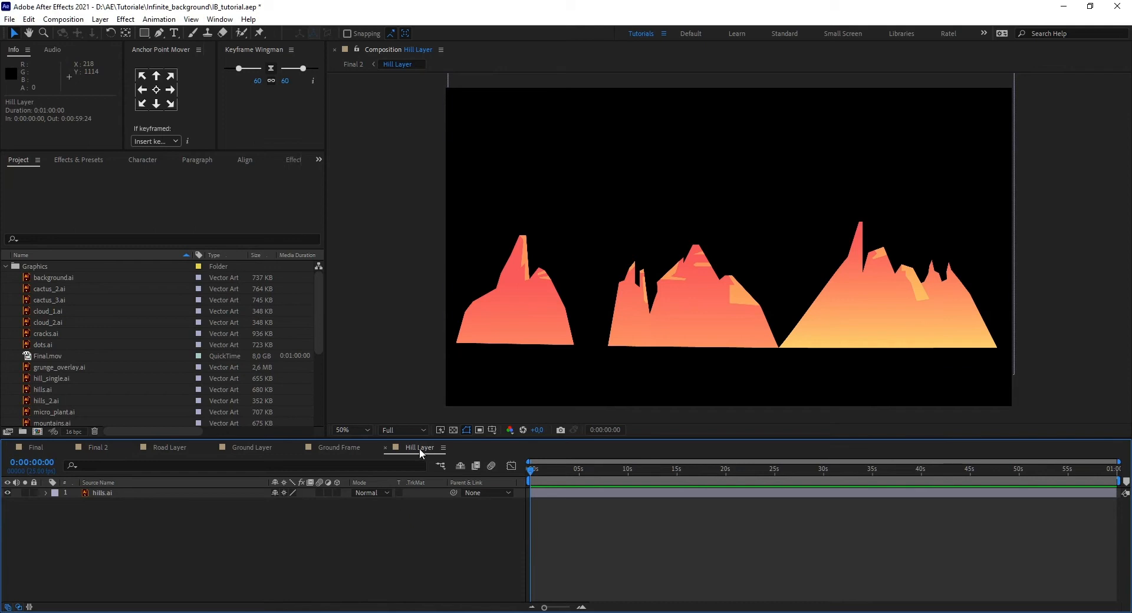
right_click(112, 493)
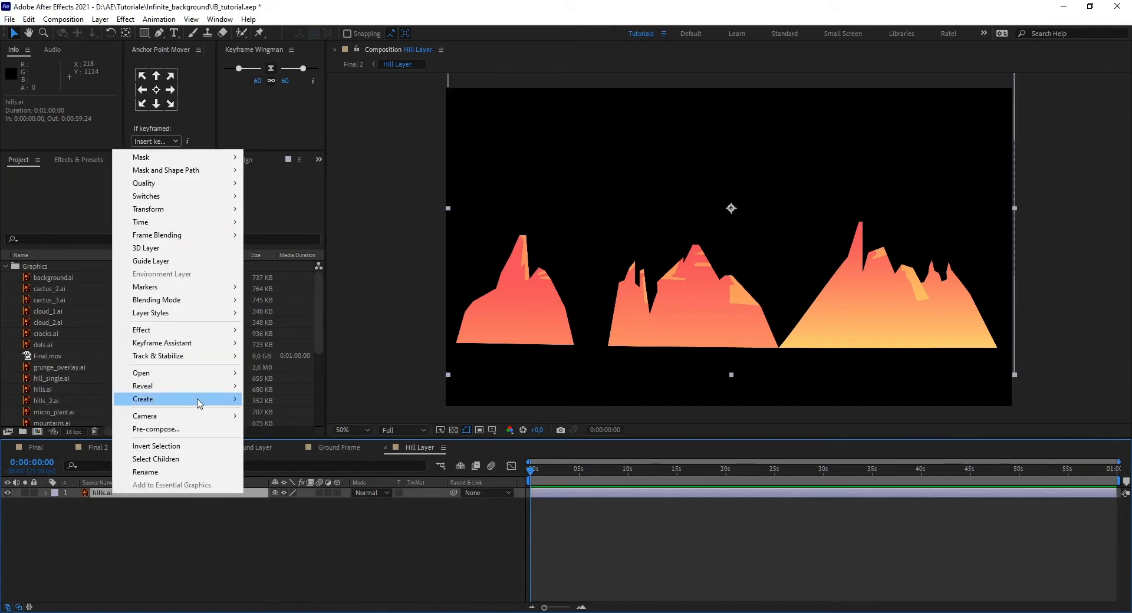
left_click(170, 429)
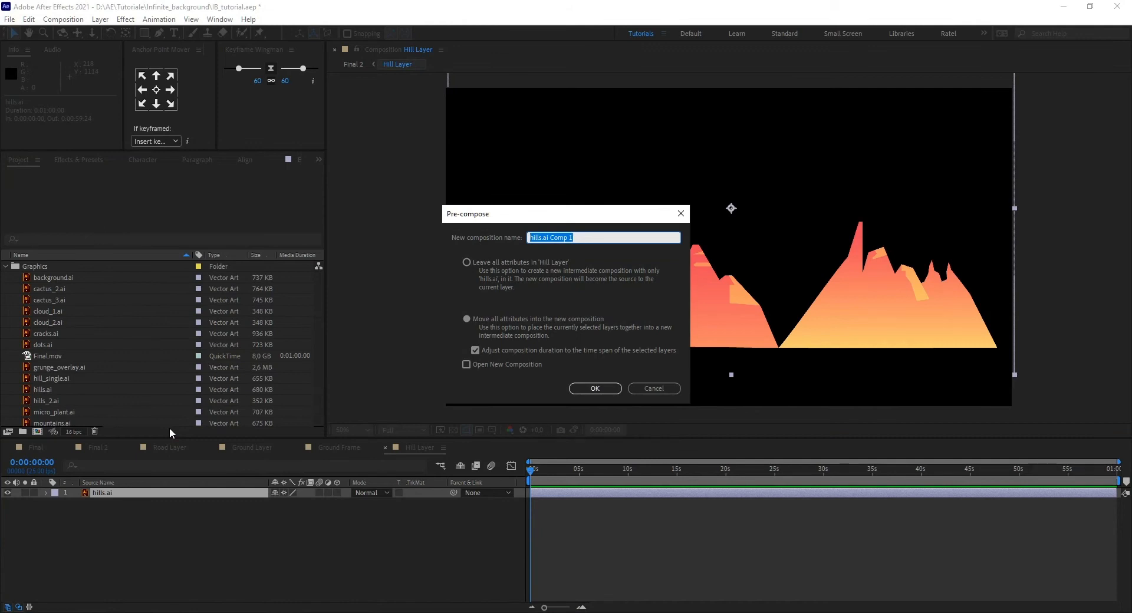
type("Hills Frame")
left_click(594, 390)
key("comma")
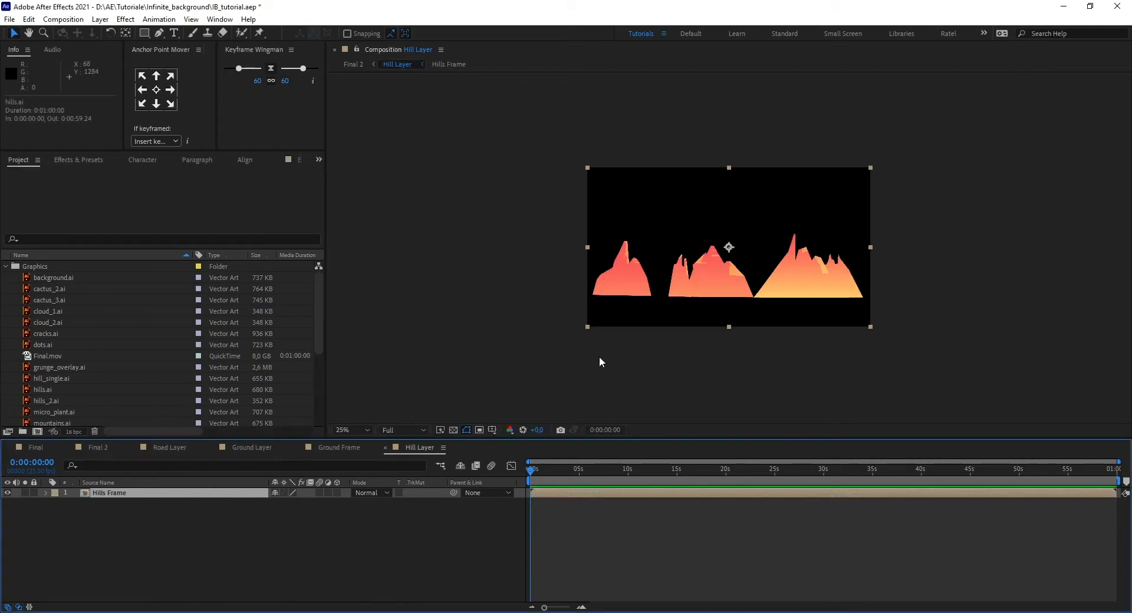
- Set the width of the Hill Layer composition to 9600 px
right_click(412, 452)
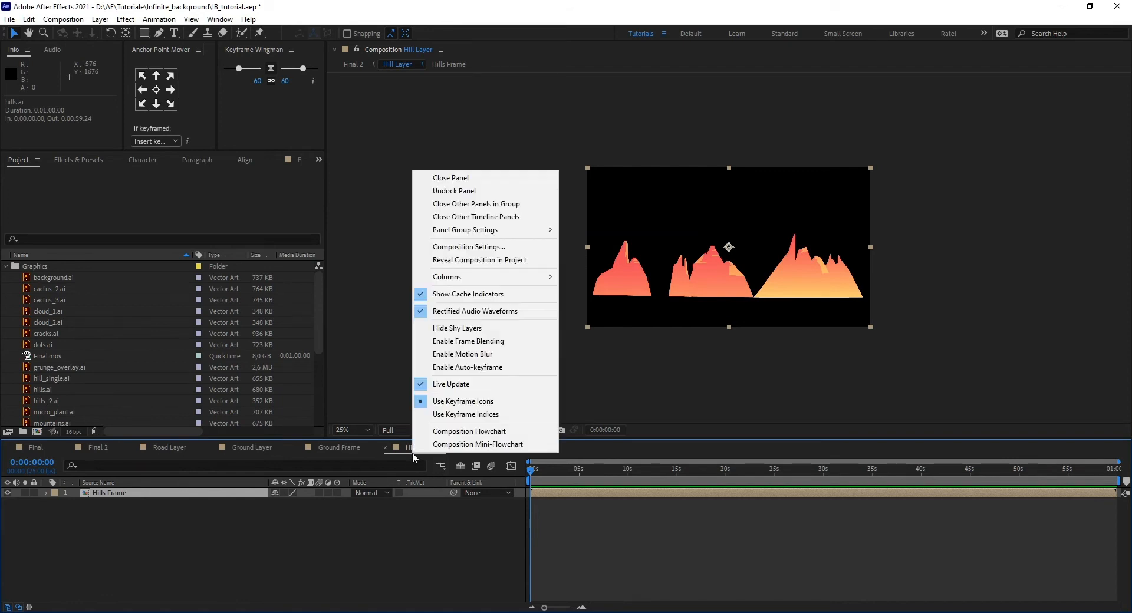
left_click(472, 246)
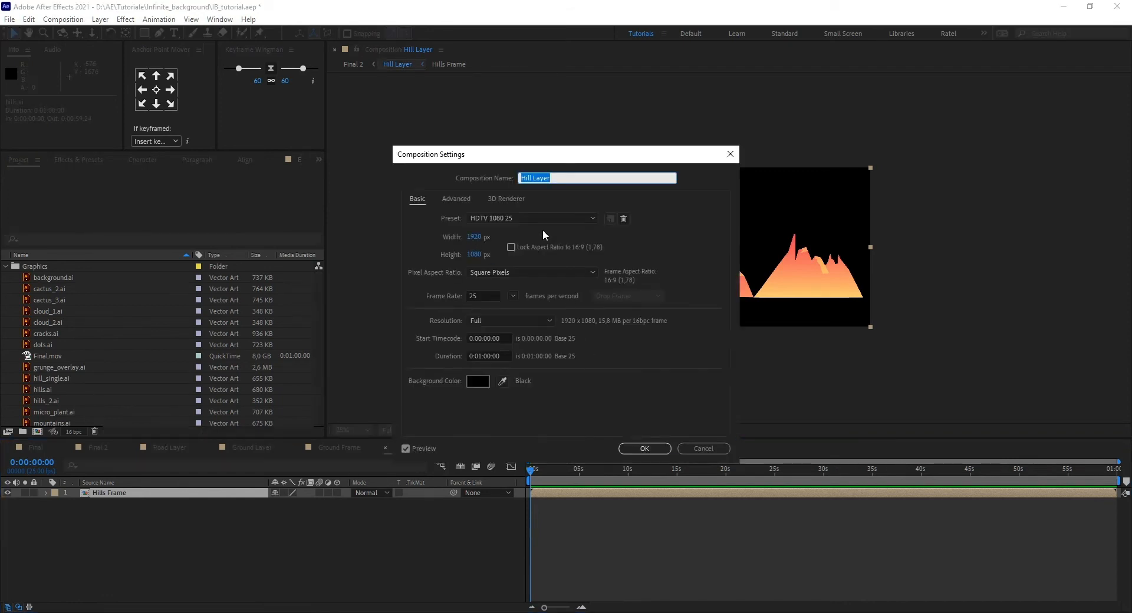
left_click(473, 236)
type("9600")
key("Return")
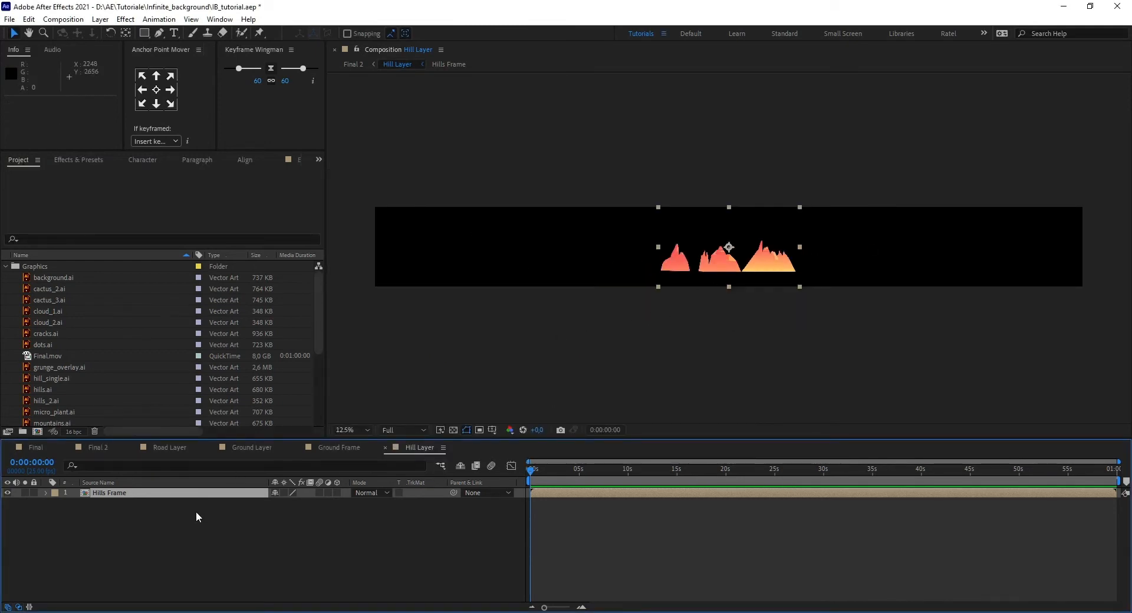
- Duplicate the Hills Frame layer and move the lower copy's anchor point to the middle of its left edge
key("ctrl+d")
left_click(129, 505)
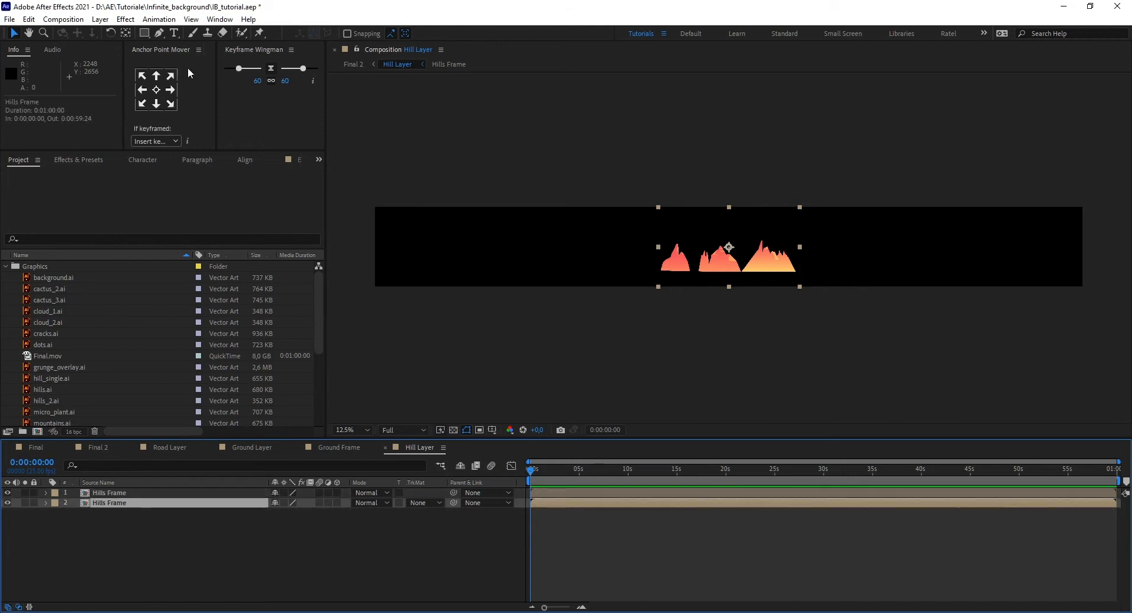
left_click(143, 90)
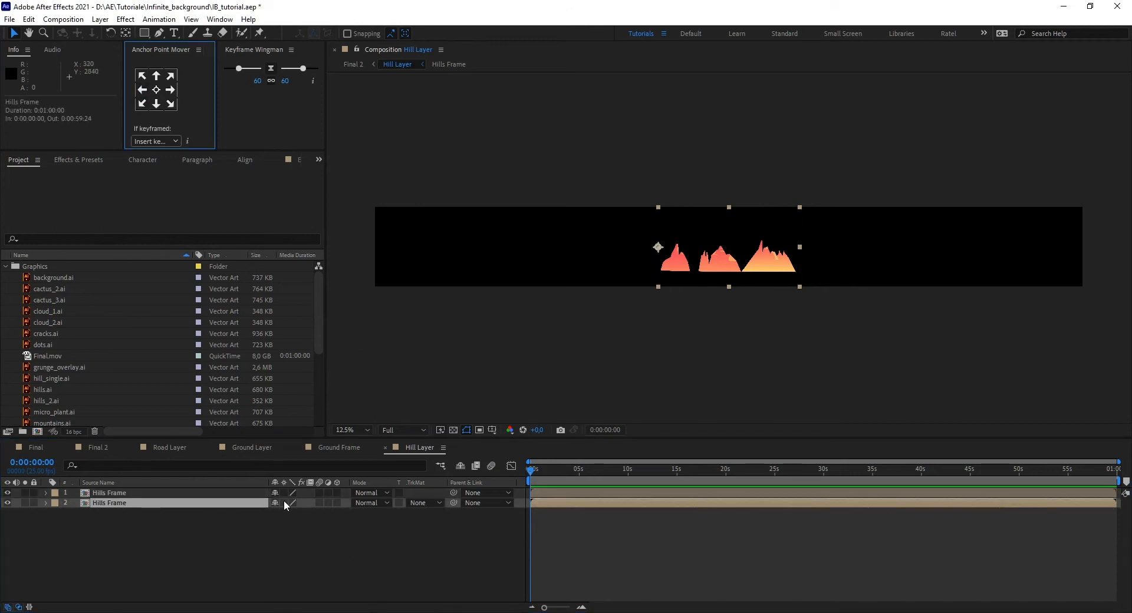
- Set the X position of the lower Hills Frame layer to 0 so it starts at the composition's left edge
key("p")
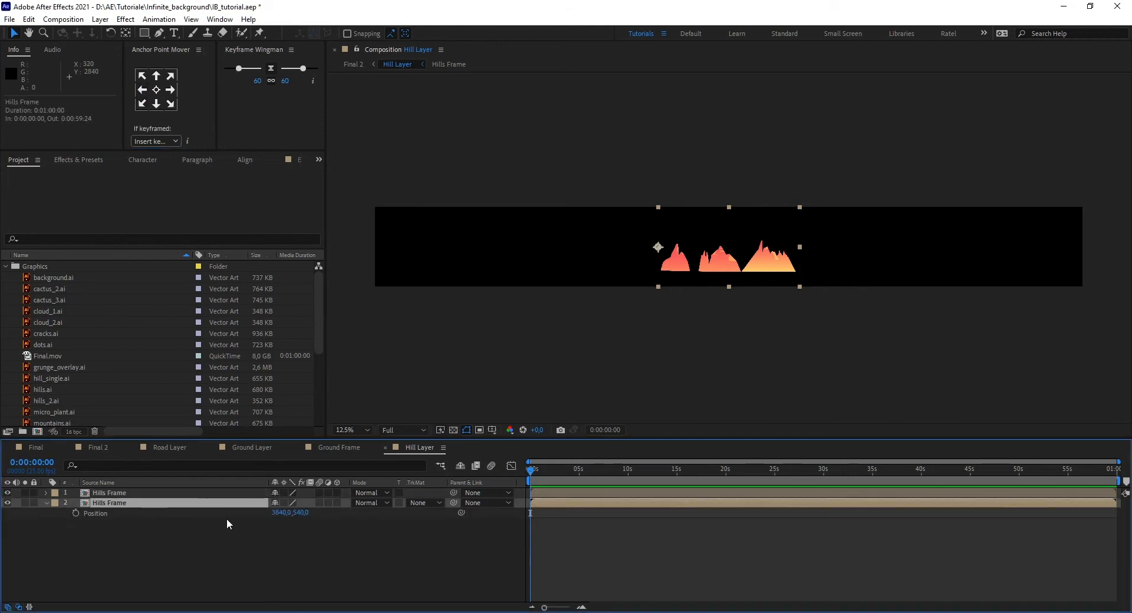
left_click(281, 513)
key("Return")
left_click(276, 513)
type("0")
key("Return")
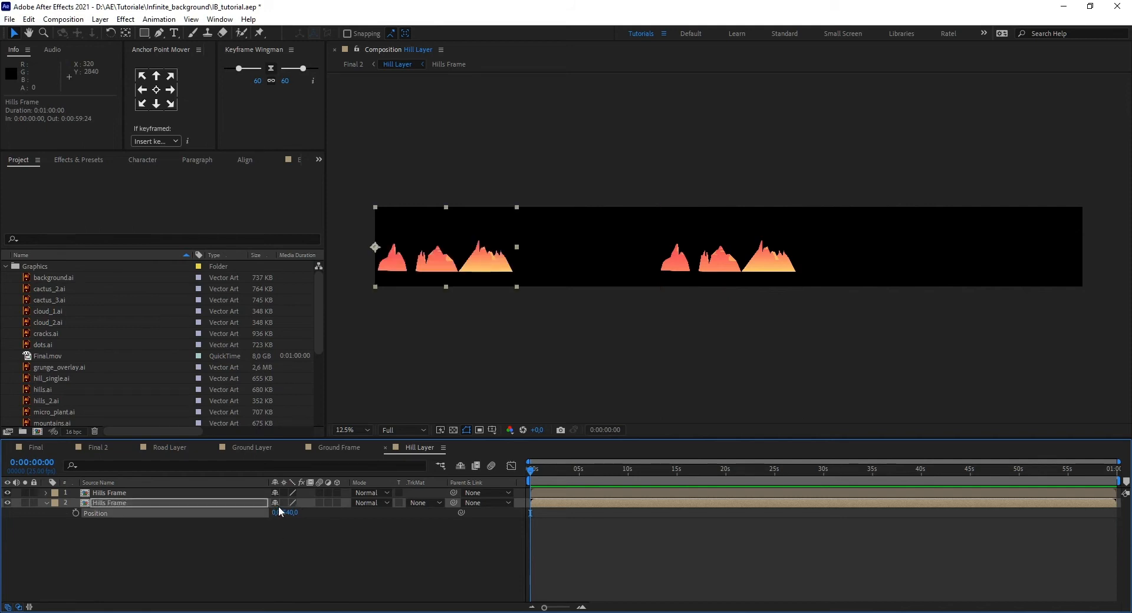
- Move the upper Hills Frame layer's anchor point to its right edge and set its X position to 9600
left_click(150, 494)
left_click(170, 89)
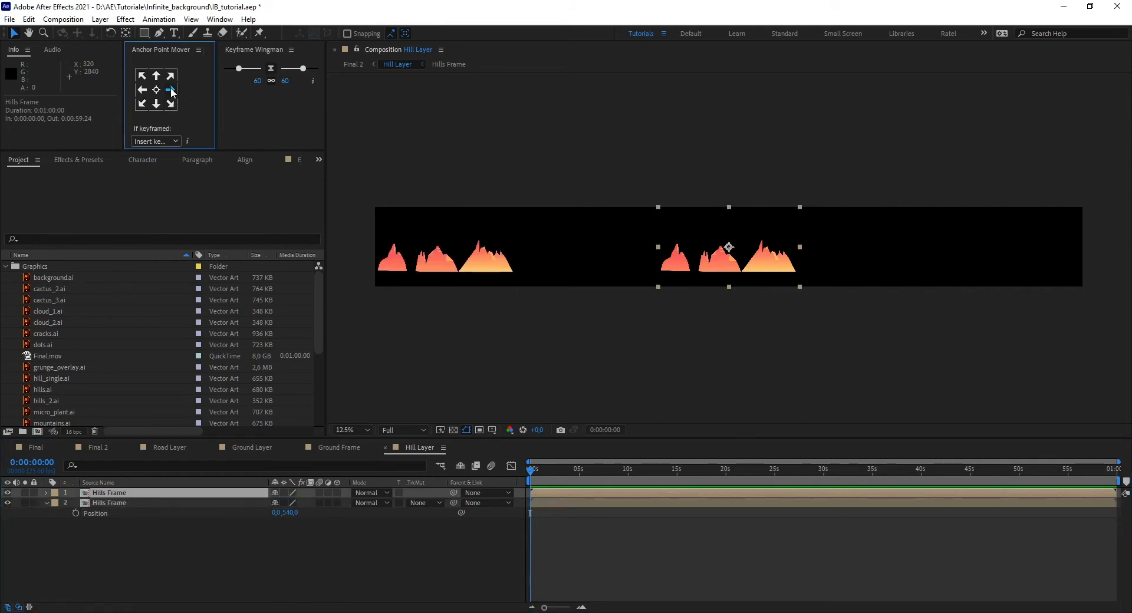
left_click(130, 493)
key("p")
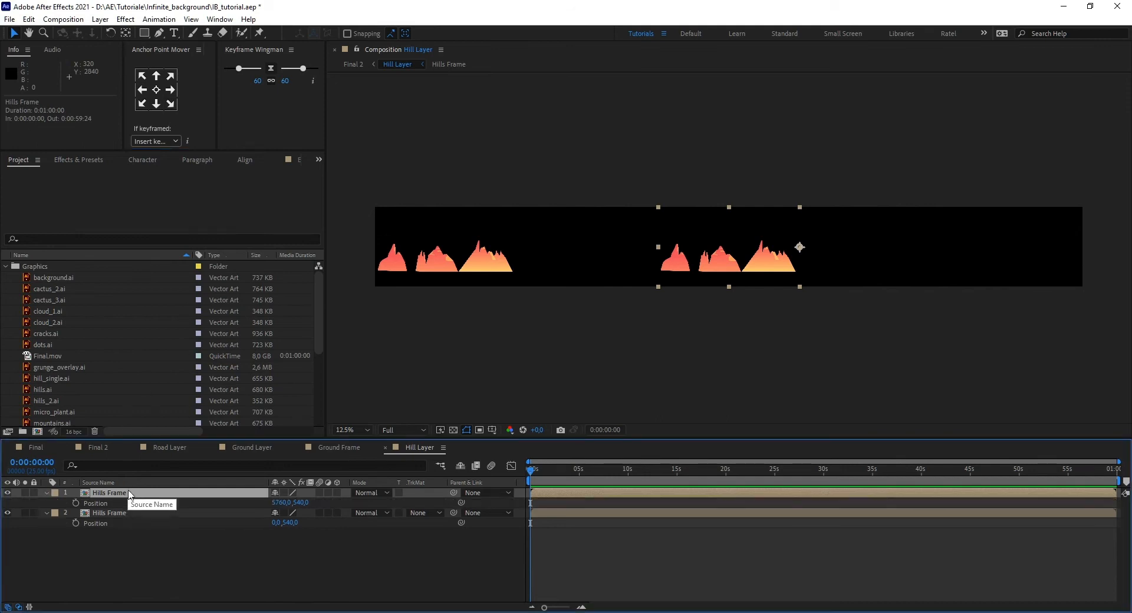
left_click(278, 503)
type("9600")
key("Return")
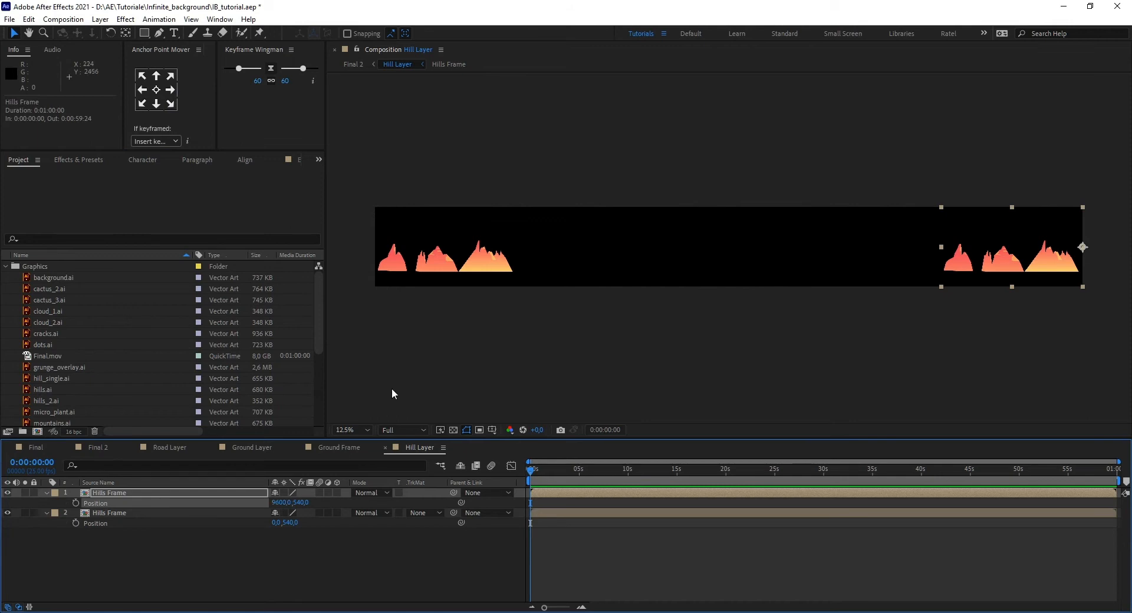
left_click(337, 556)
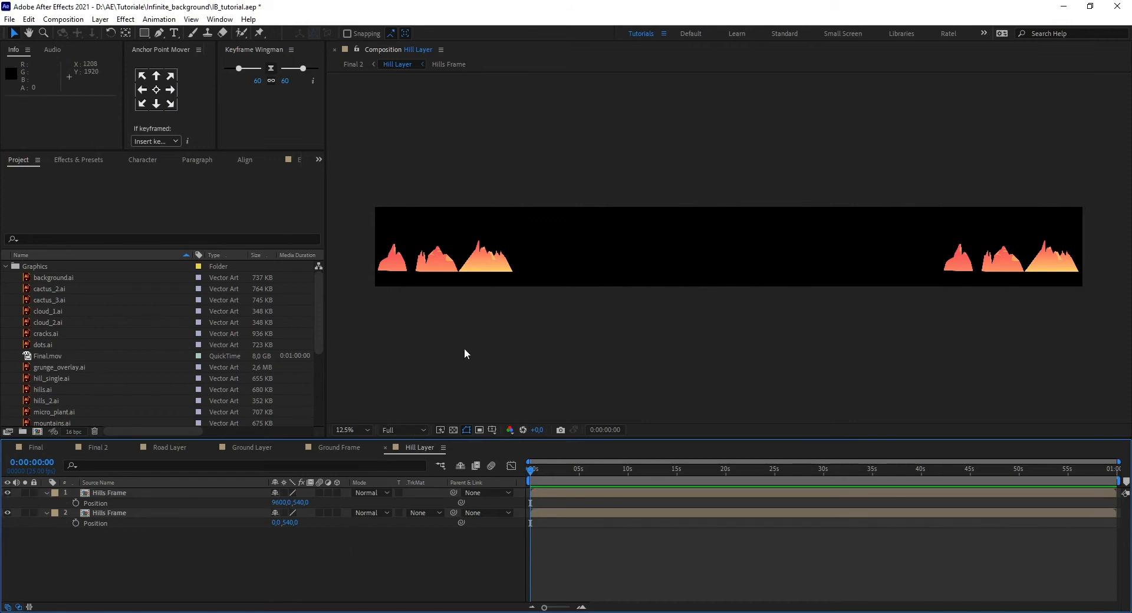
- Add hills.ai as a new layer in the empty area beside the first Hills Frame copy
scroll(465, 301, "up", 1)
left_click_drag(523, 303, 871, 313)
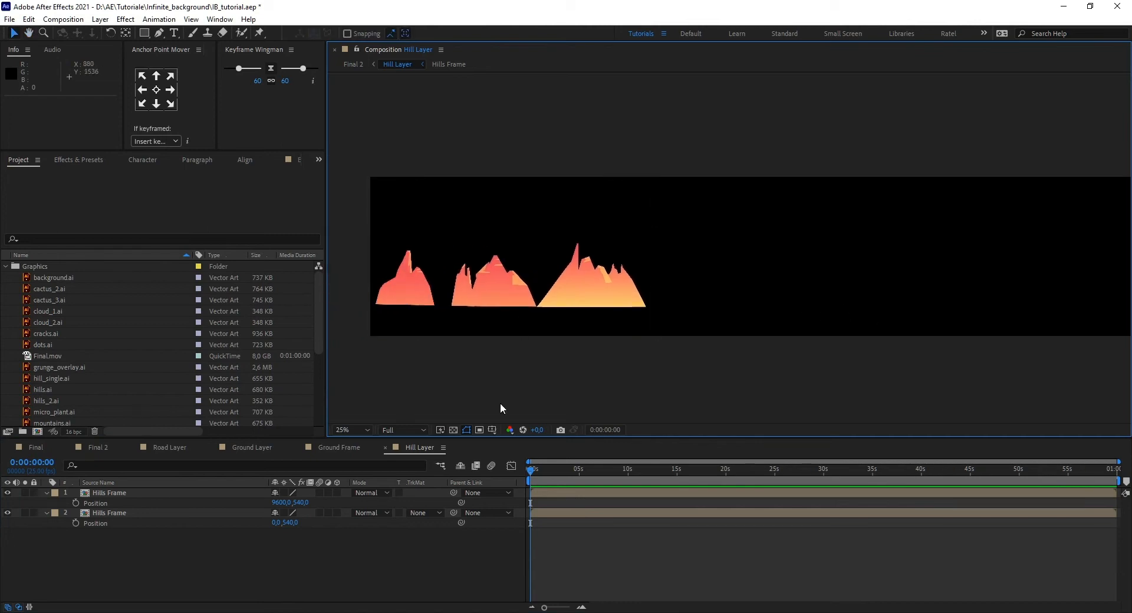
left_click_drag(42, 387, 662, 271)
scroll(744, 330, "up", 1)
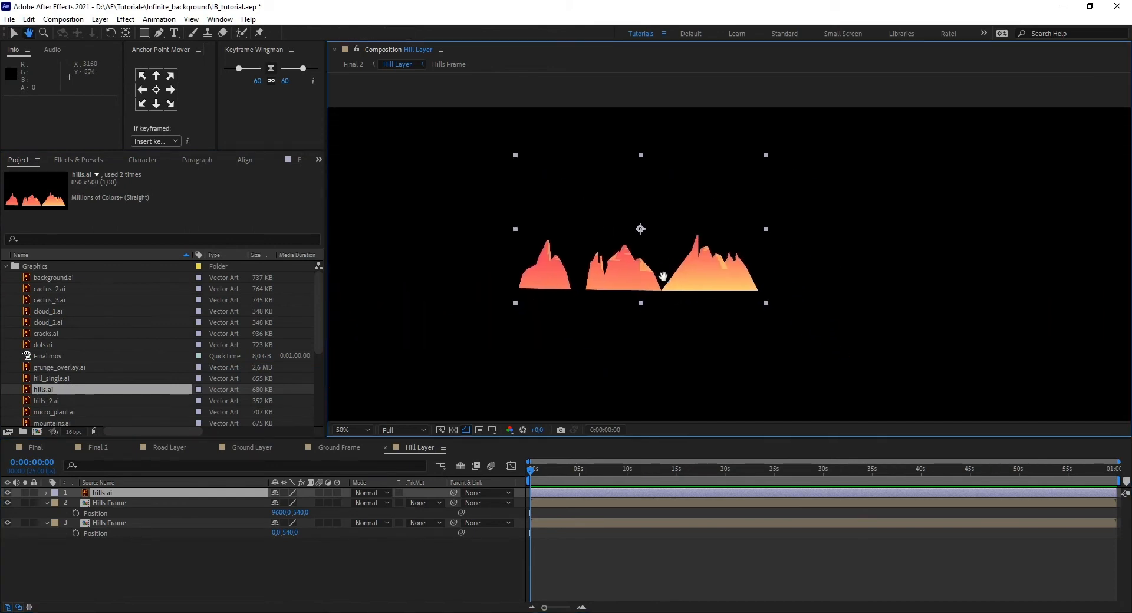
- Draw a rectangular mask on the hills.ai layer around its two rightmost hills, excluding the small left one
left_click(143, 33)
scroll(722, 293, "up", 1)
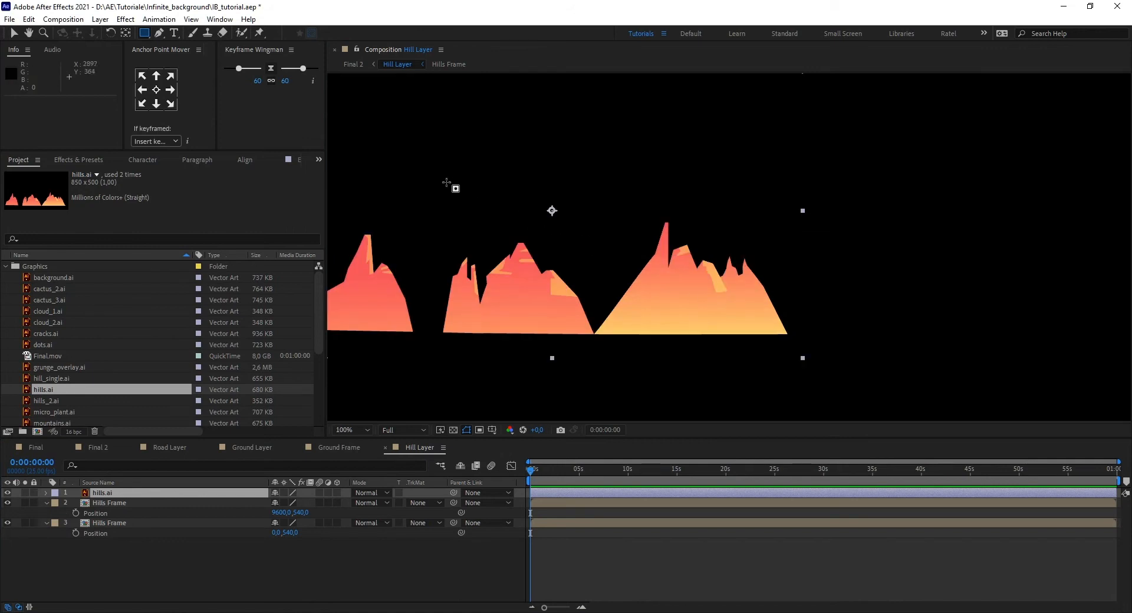
left_click_drag(428, 186, 493, 224)
left_click_drag(796, 350, 801, 354)
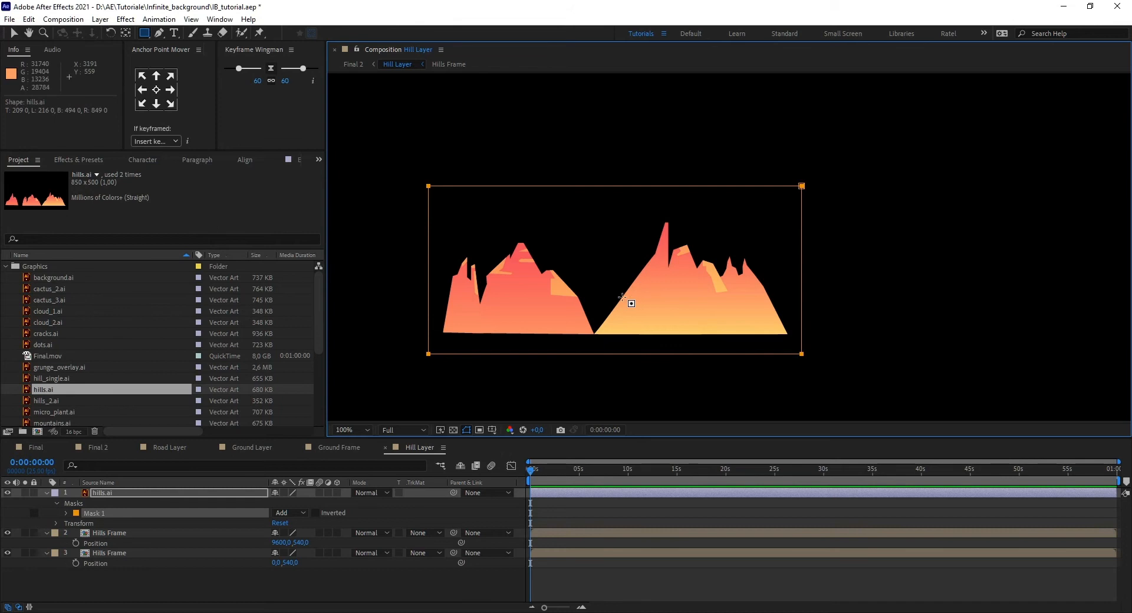
- Center the anchor point of the hills.ai layer on its masked area
key("v")
left_click(607, 286)
key("comma")
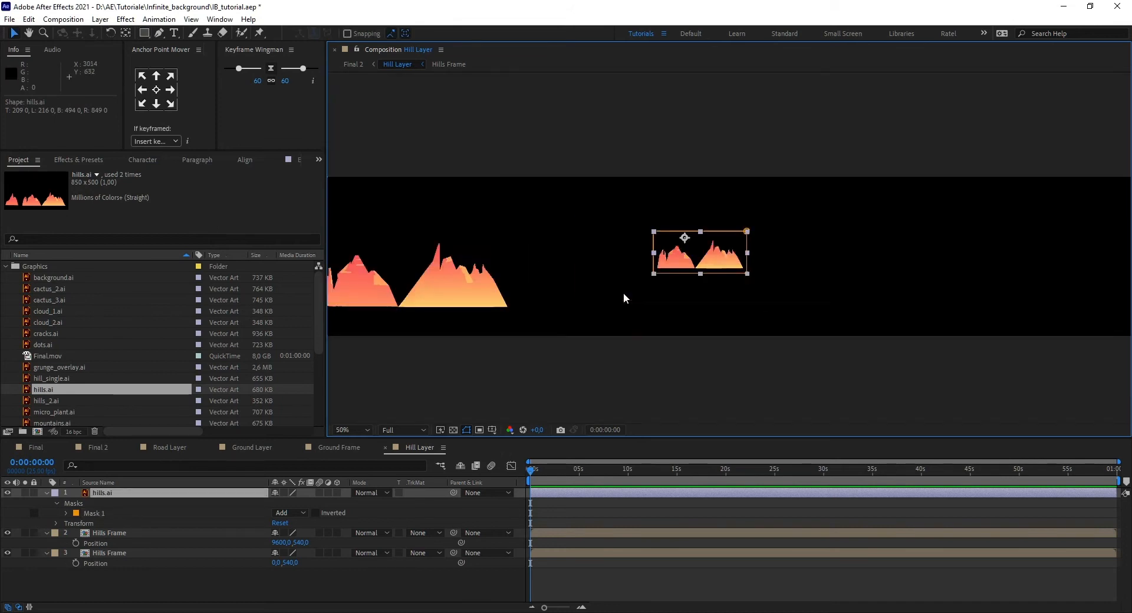
left_click(157, 91)
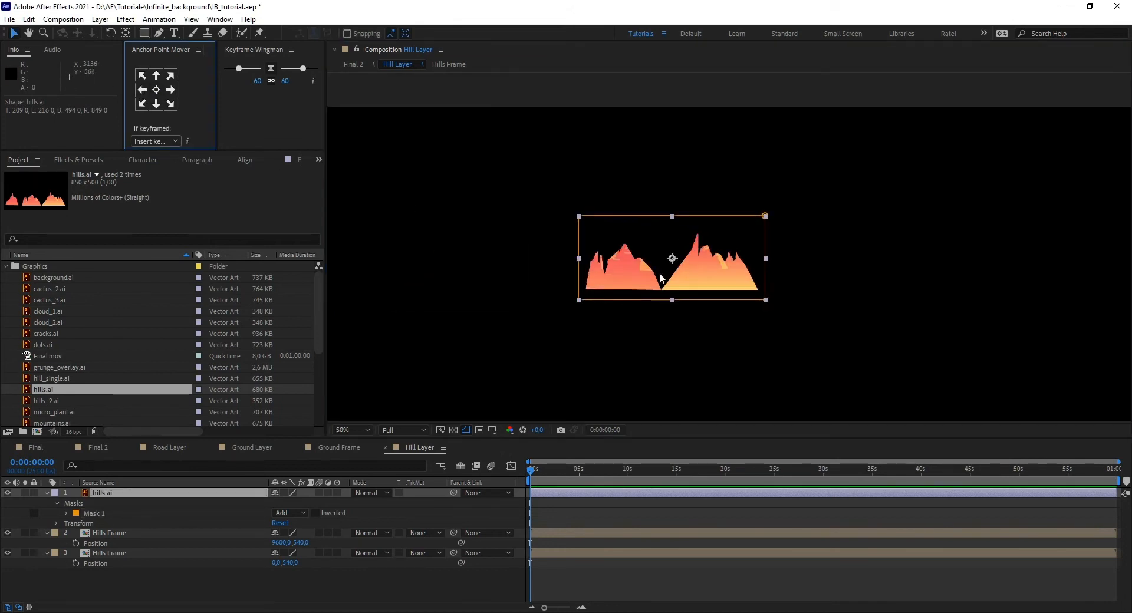
- Scale the masked hills.ai layer to 331% and move it to about 6423, 535, just before the last Hills Frame copy
left_click_drag(634, 292, 729, 296)
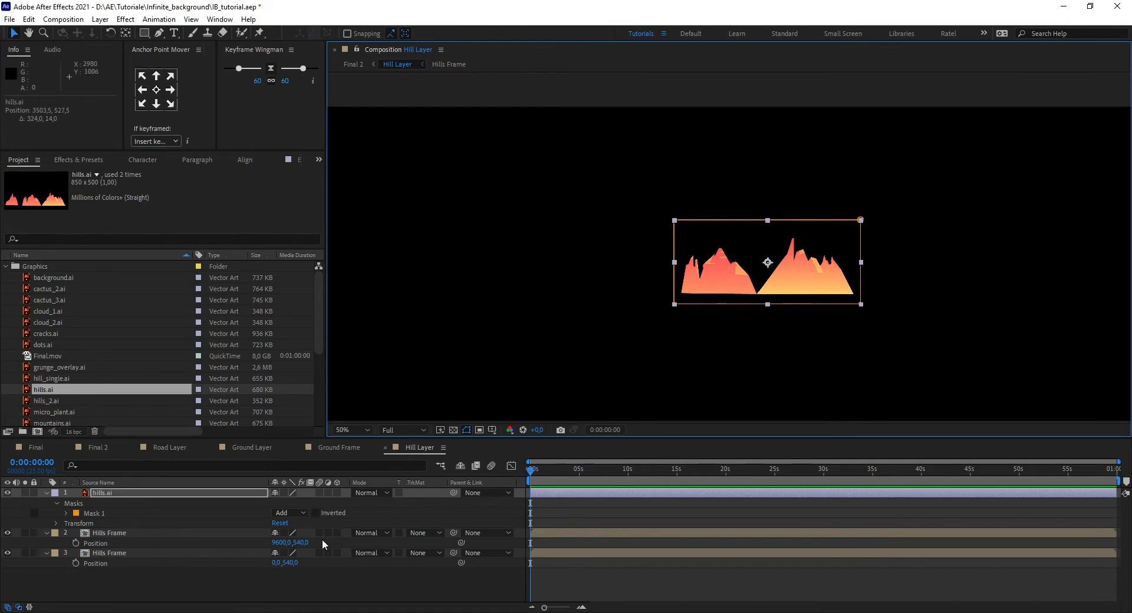
key("s")
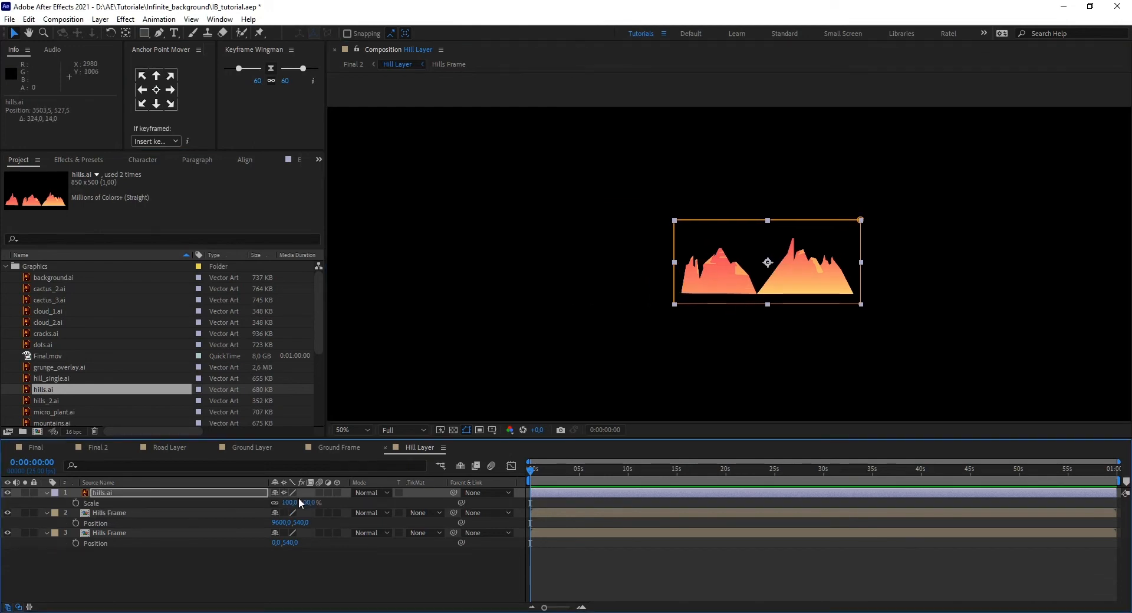
left_click_drag(299, 498, 449, 511)
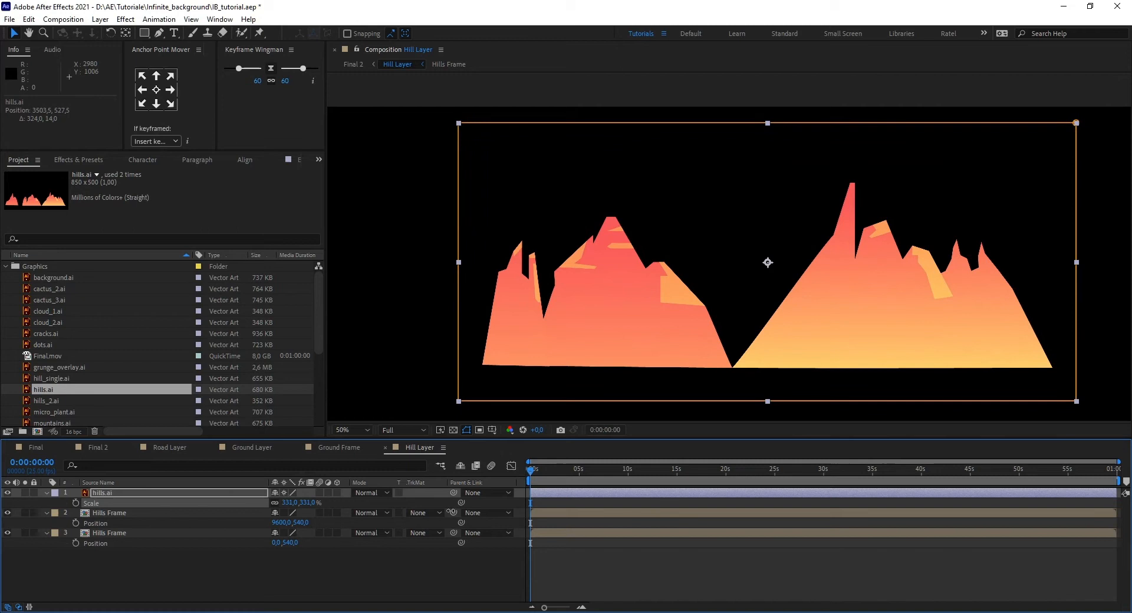
key("comma")
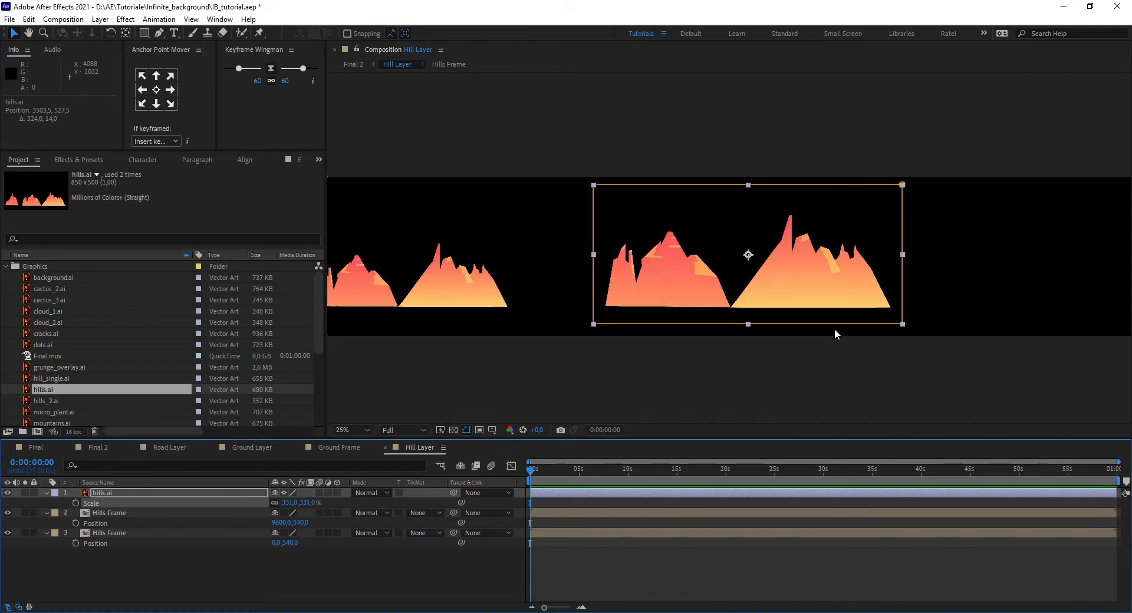
key("comma")
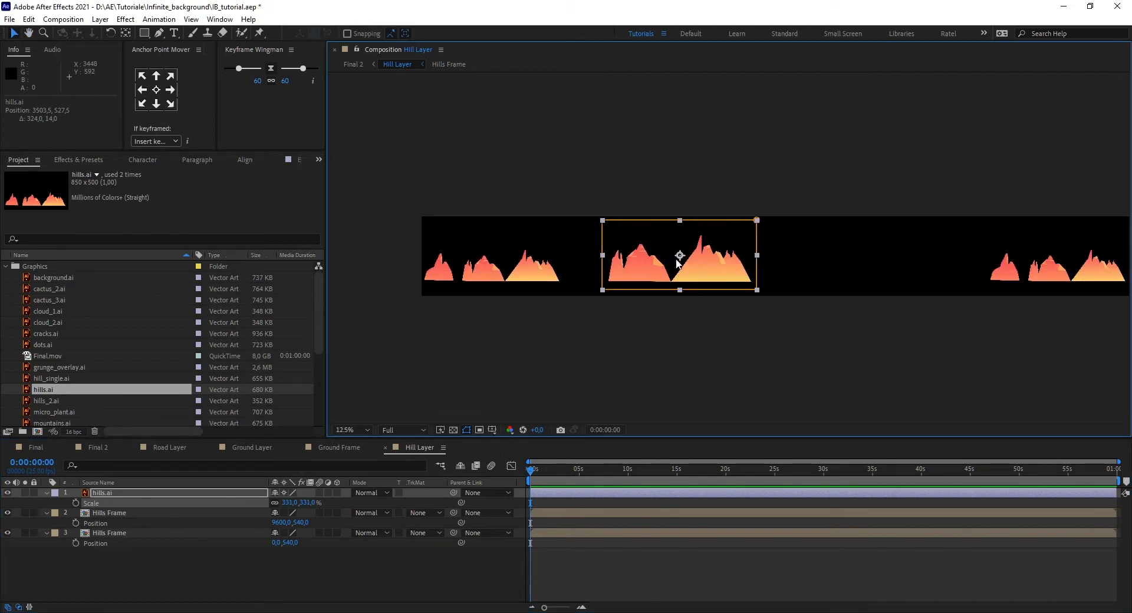
left_click_drag(801, 260, 895, 255)
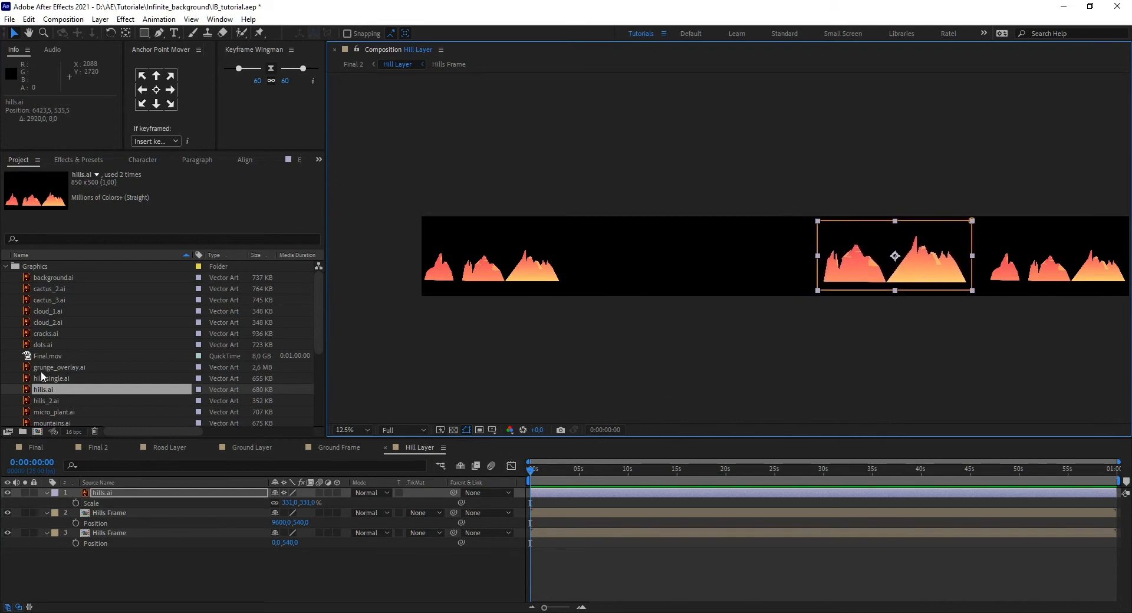
- Add hills_2.ai to the middle gap, enlarged to 306% and positioned at about 3688, 752
left_click(53, 402)
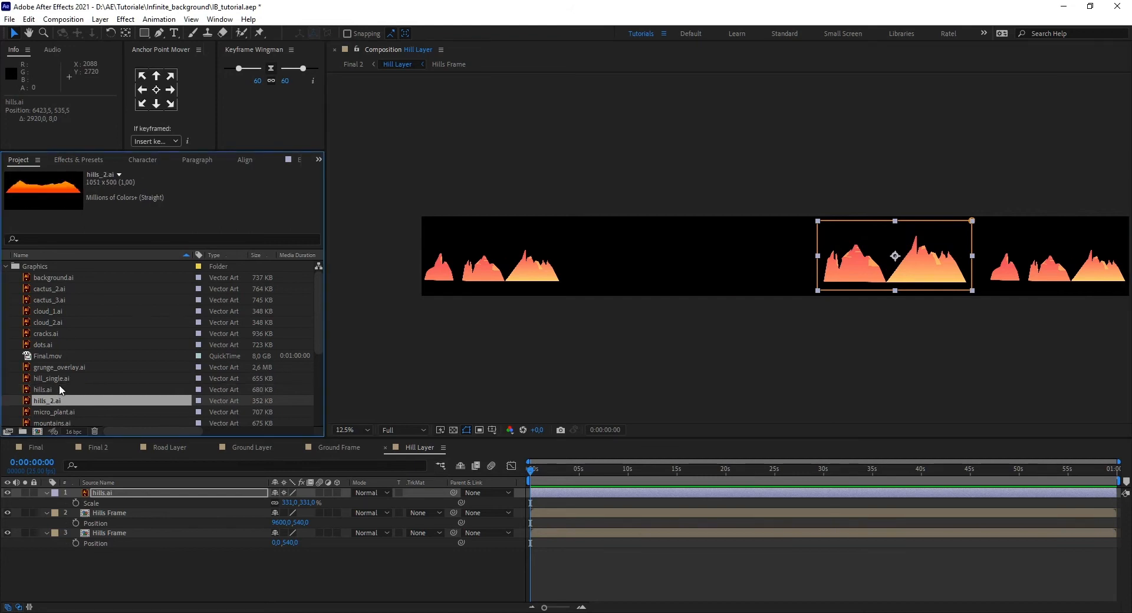
left_click_drag(51, 402, 656, 266)
key("s")
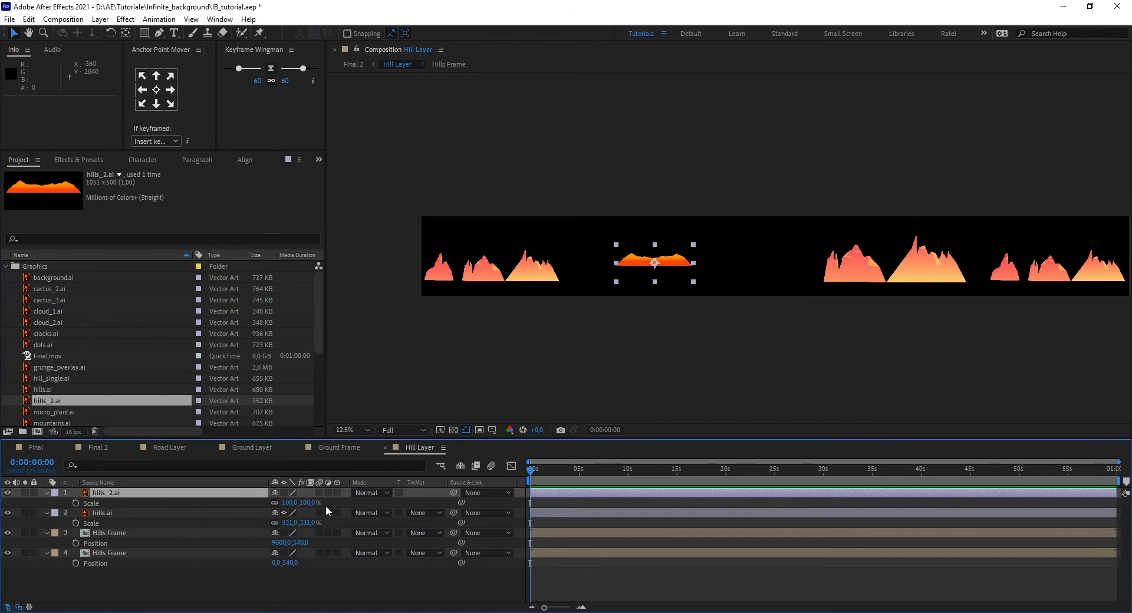
left_click_drag(306, 503, 569, 379)
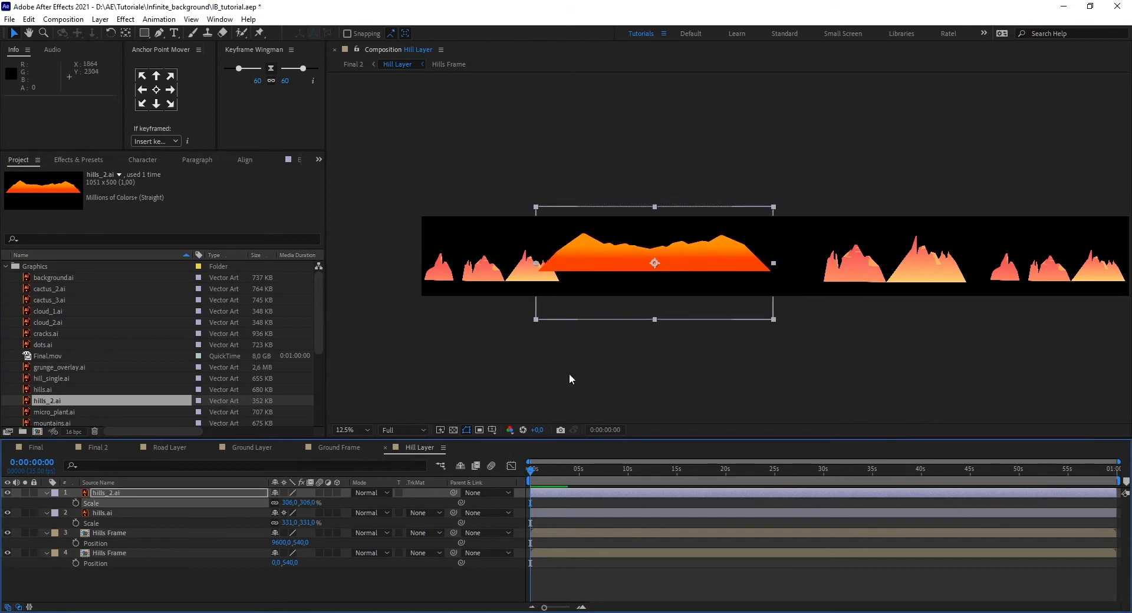
left_click_drag(656, 265, 695, 274)
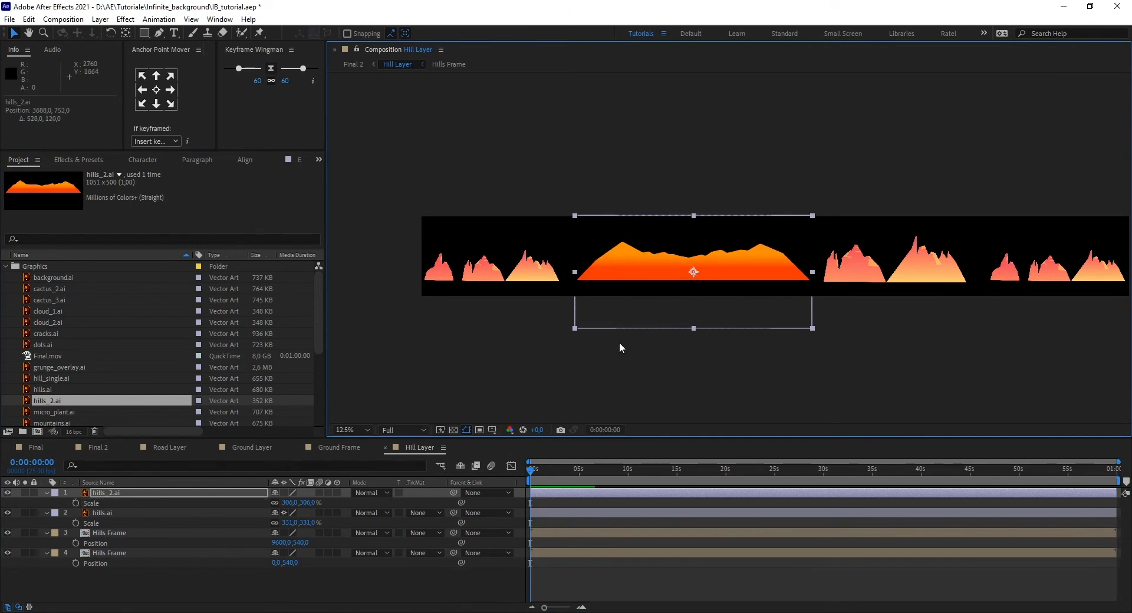
- Reduce hills_2.ai to 255% and nudge it down to about 3688, 792, aligning its base with the neighbouring hills
left_click_drag(310, 503, 282, 505)
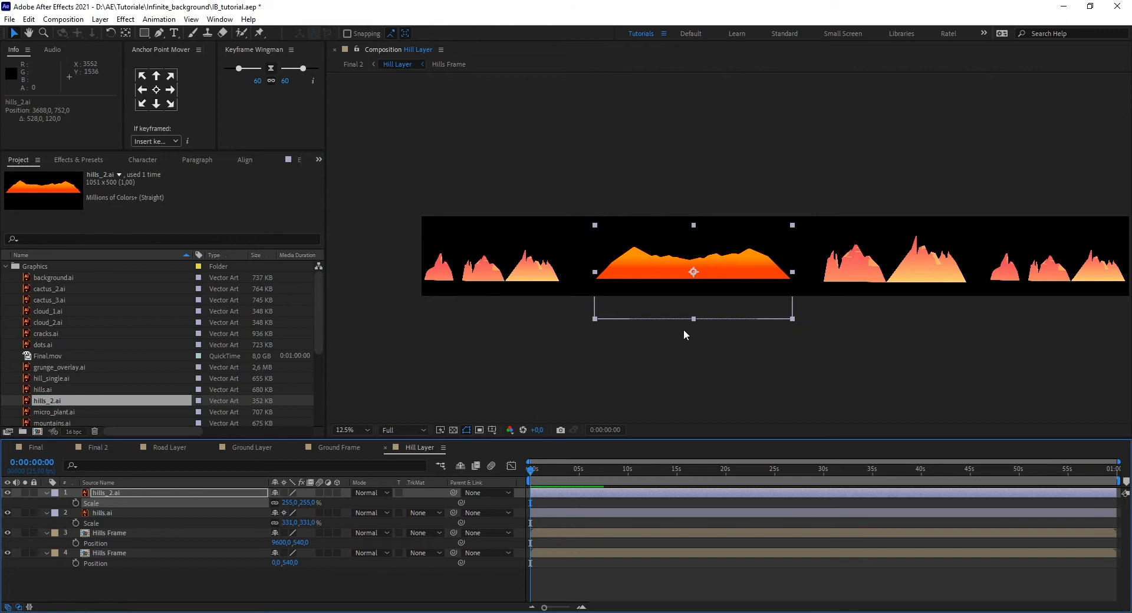
key("Down")
key("Down")
key("Down")
key("Down")
key("Down")
key("Down")
key("Down")
key("Up")
key("Up")
key("Up")
key("Up")
key("Down")
key("Down")
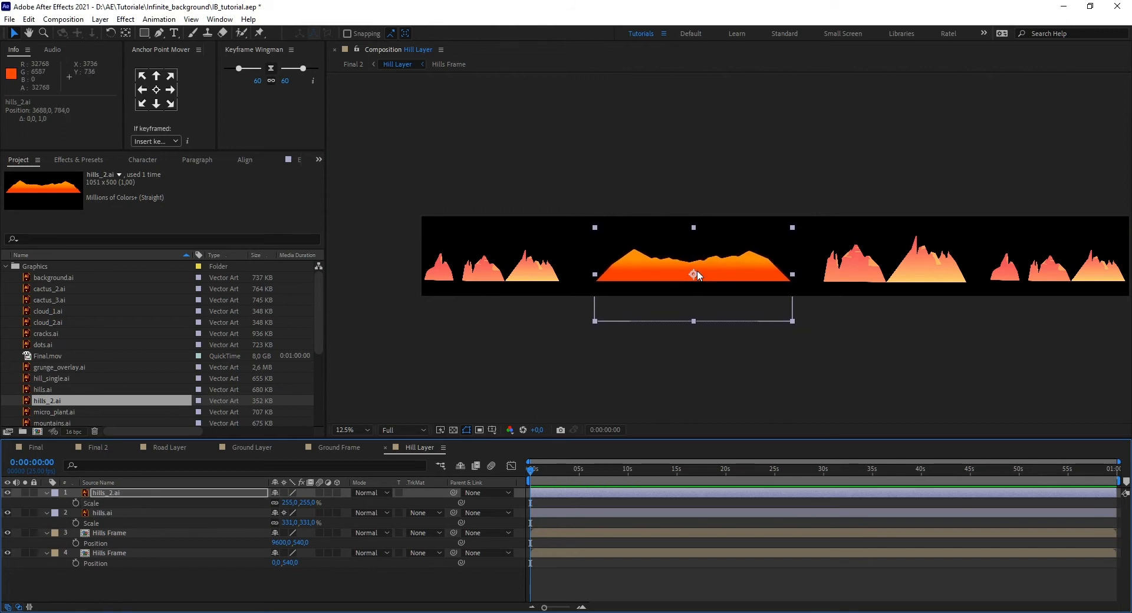
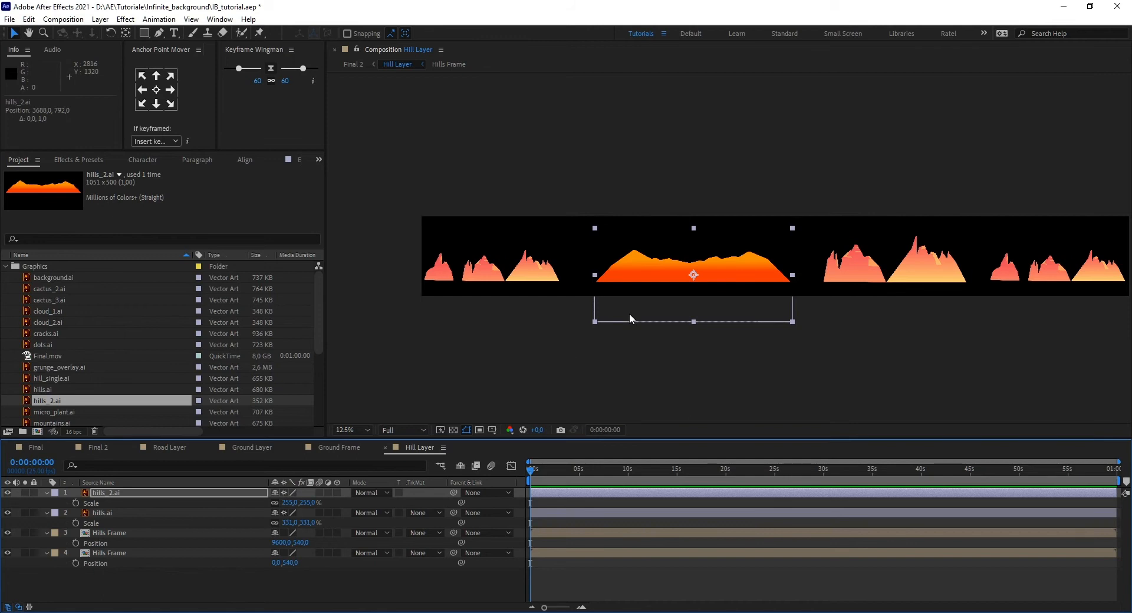
- Apply a Fill effect to hills_2.ai, sampling its light orange color from the large hill in the first frame
scroll(630, 318, "up", 1)
left_click_drag(662, 323, 854, 335)
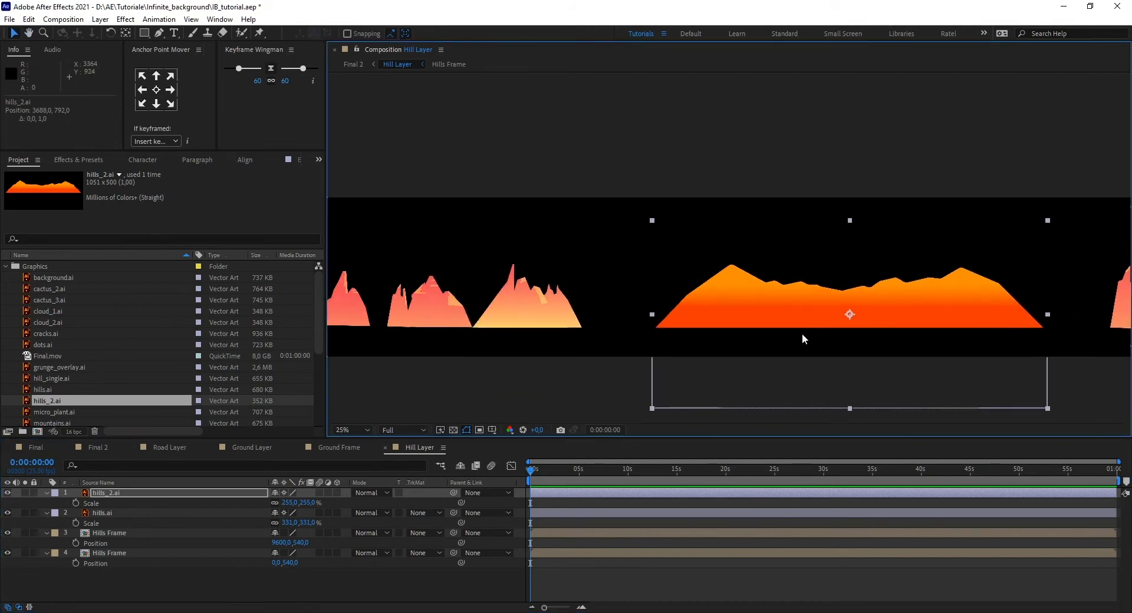
left_click_drag(673, 351, 510, 322)
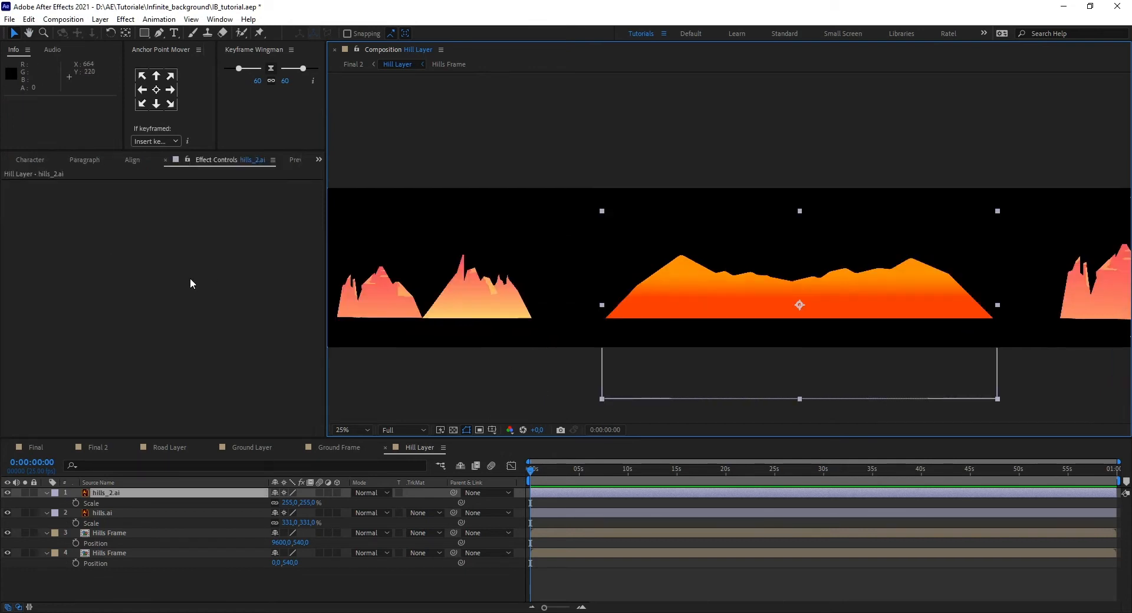
left_click(146, 312)
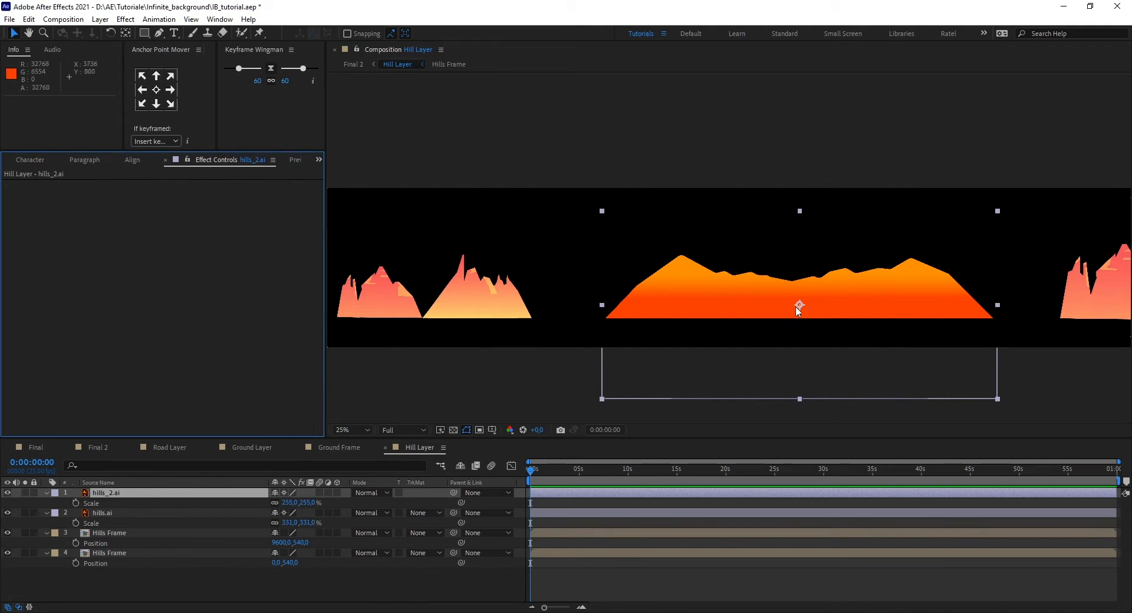
key("ctrl+space")
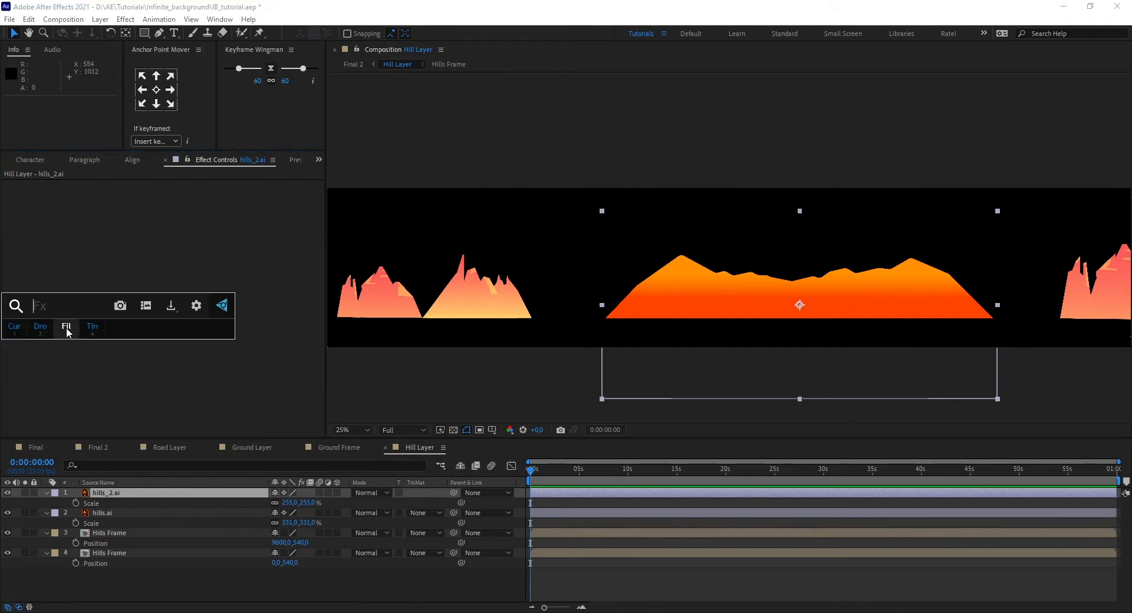
type("fill")
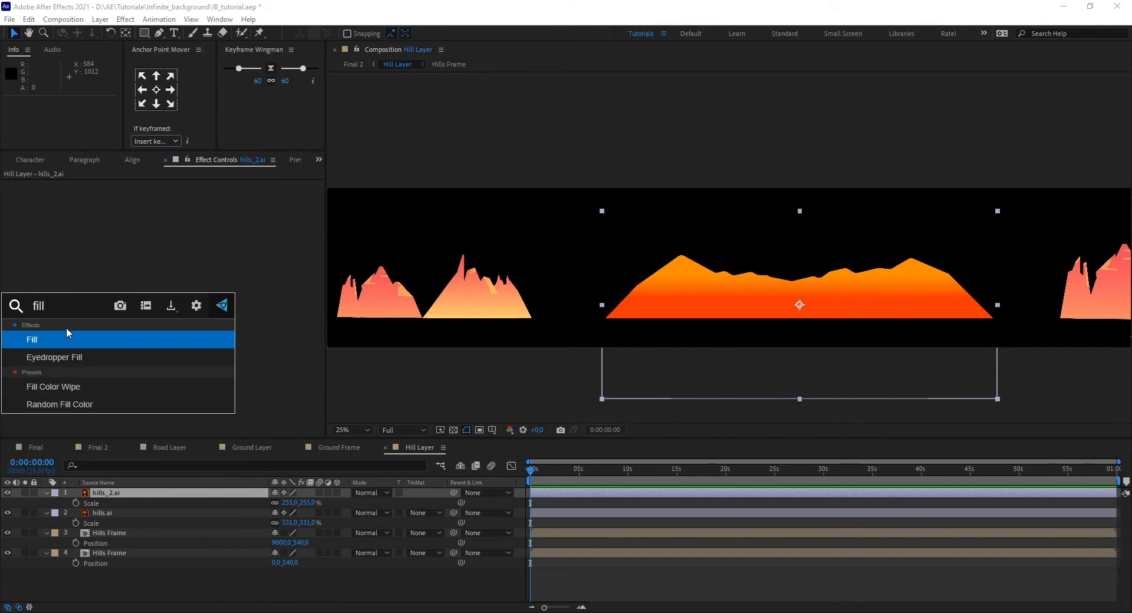
left_click(33, 339)
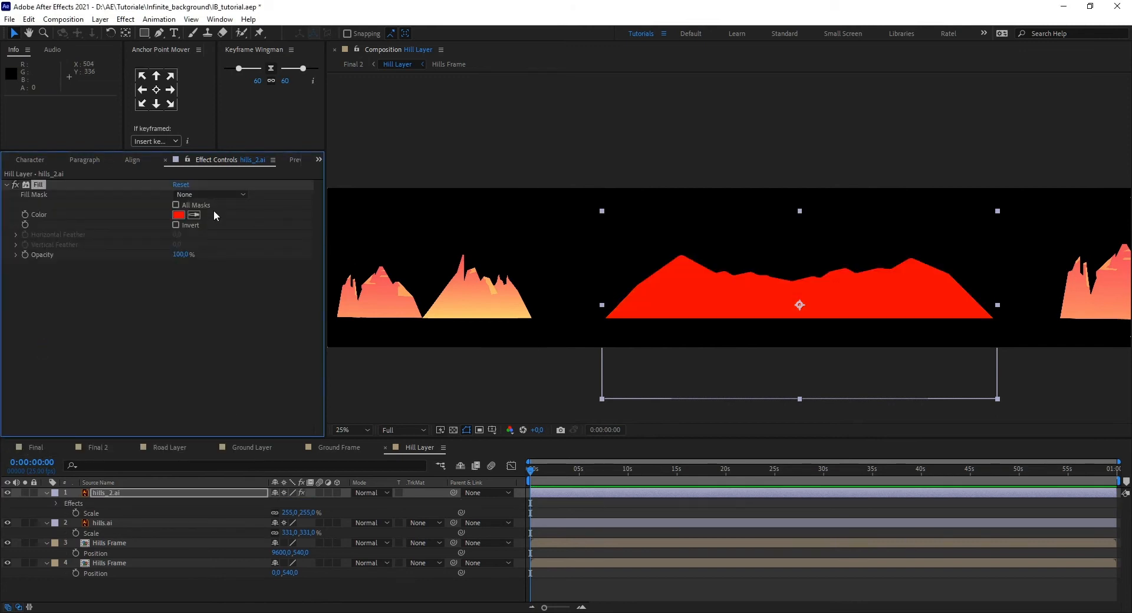
left_click(194, 215)
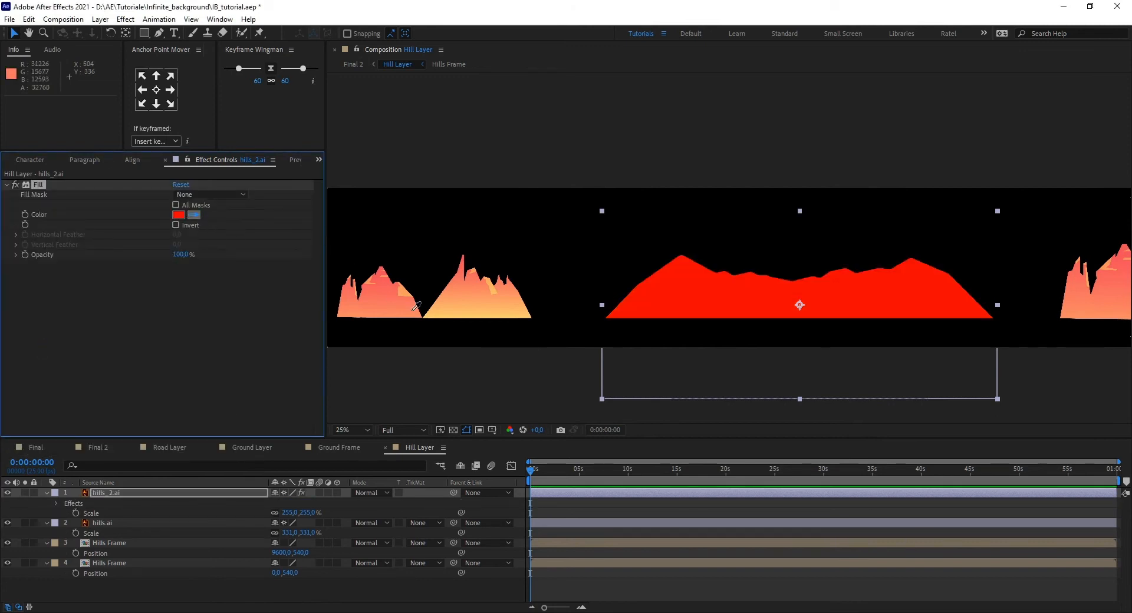
left_click(473, 295)
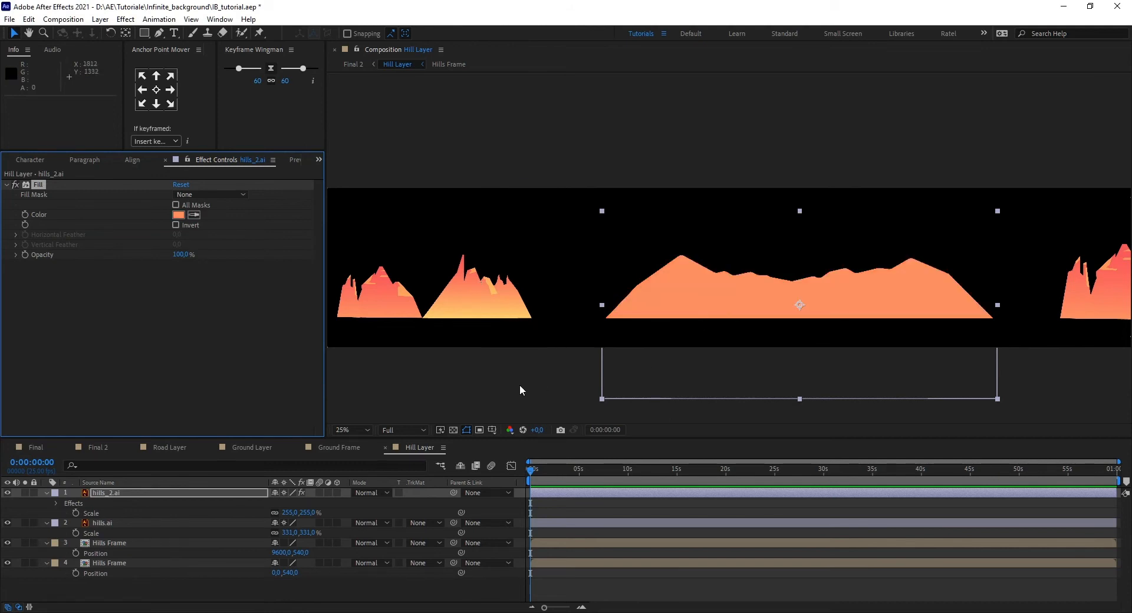
- Collapse the hills_2.ai and hills.ai properties and compare the two Hills Frame copies at both ends of the composition
left_click(515, 404)
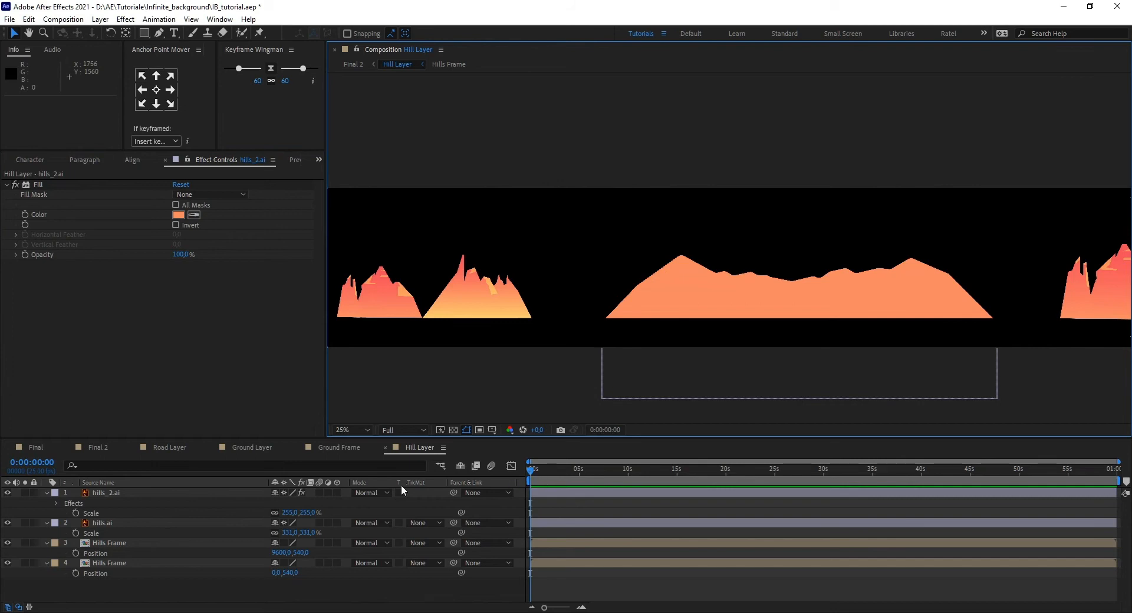
left_click(47, 493)
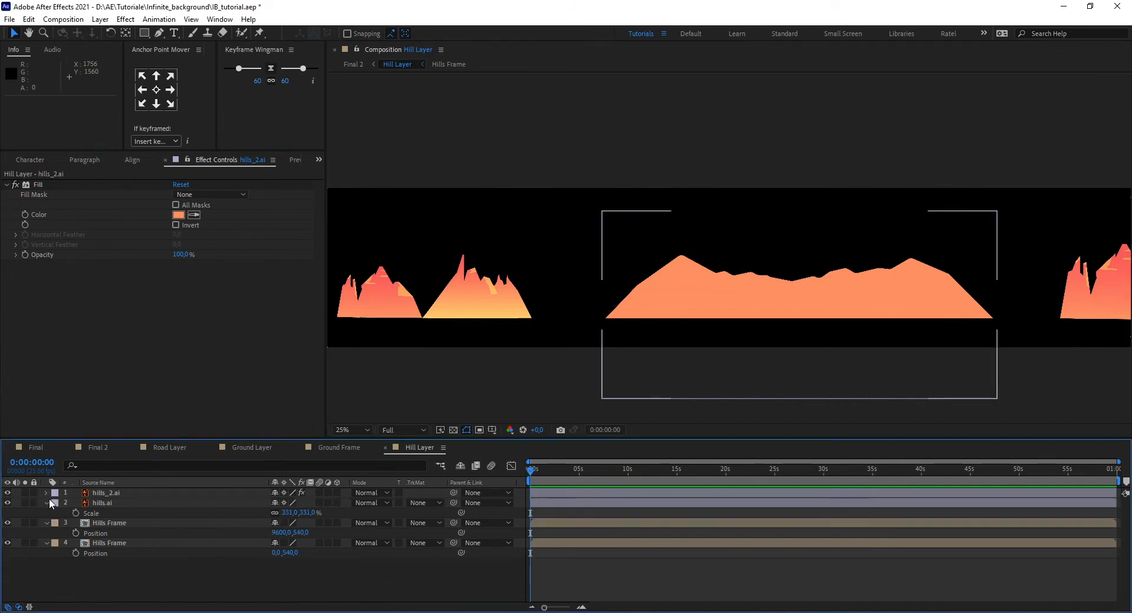
left_click(47, 502)
scroll(763, 341, "down", 1)
left_click_drag(836, 358, 772, 402)
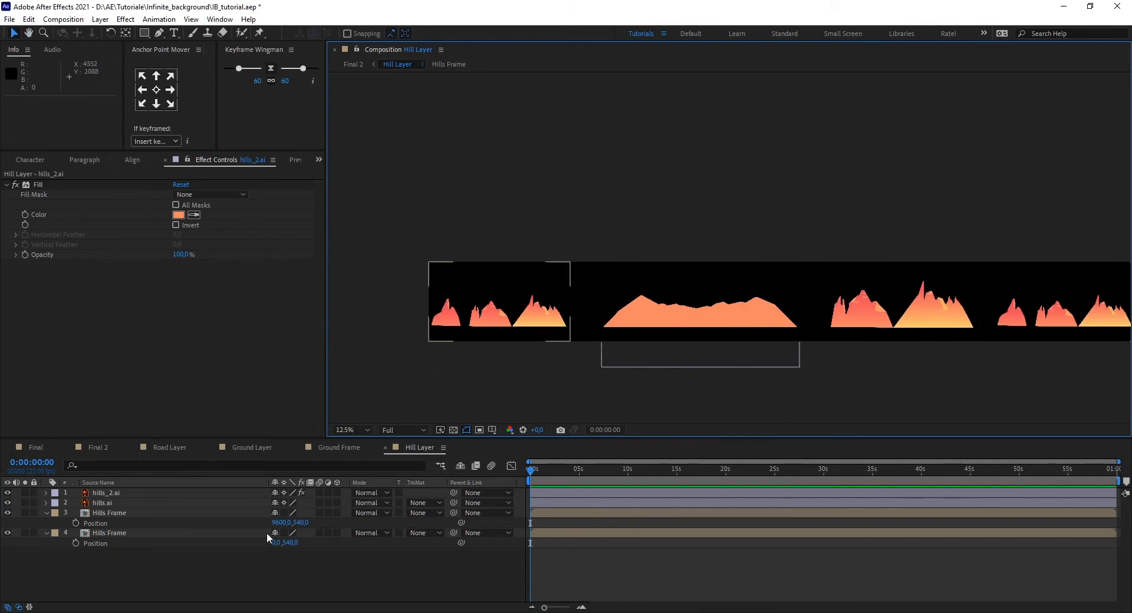
left_click(123, 513)
left_click(127, 532)
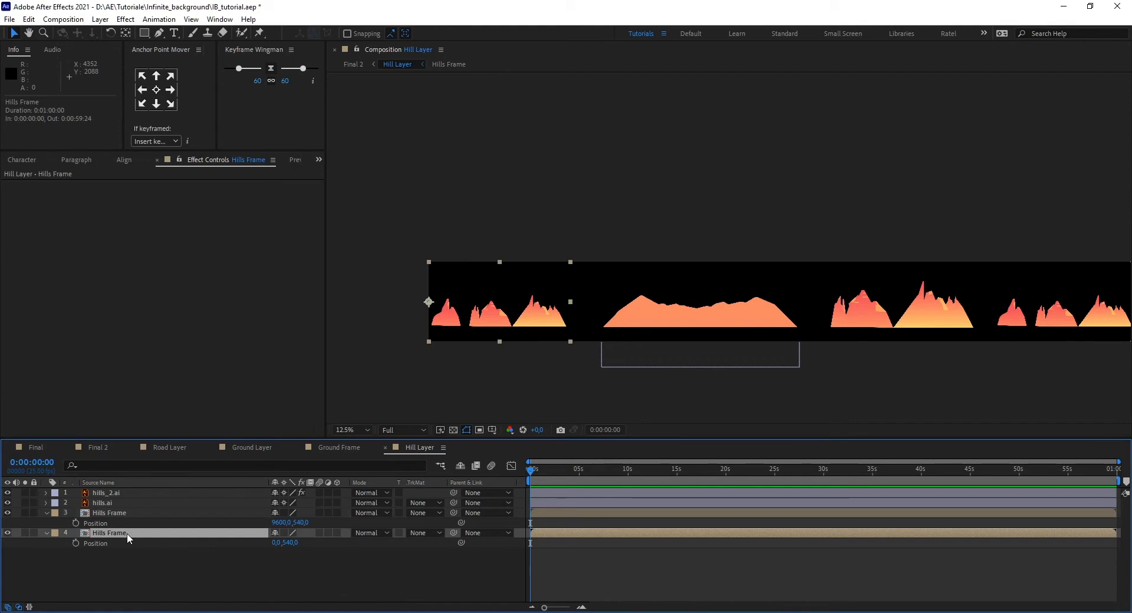
left_click(126, 513)
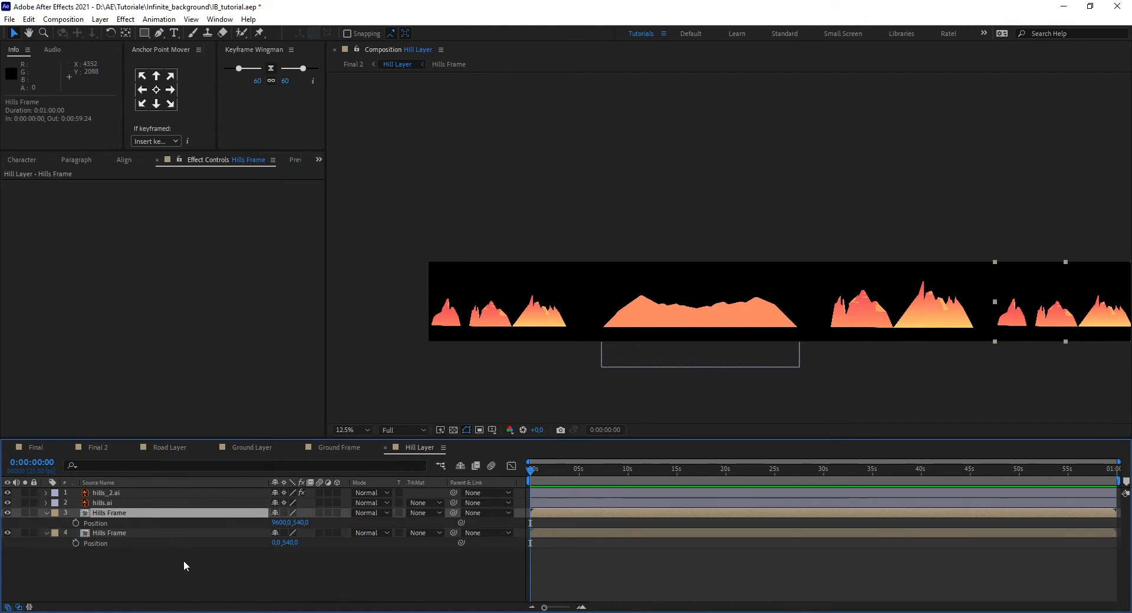
- Return to the Final 2 composition and place Hill Layer beneath Ground Layer in the stacking order
left_click(98, 448)
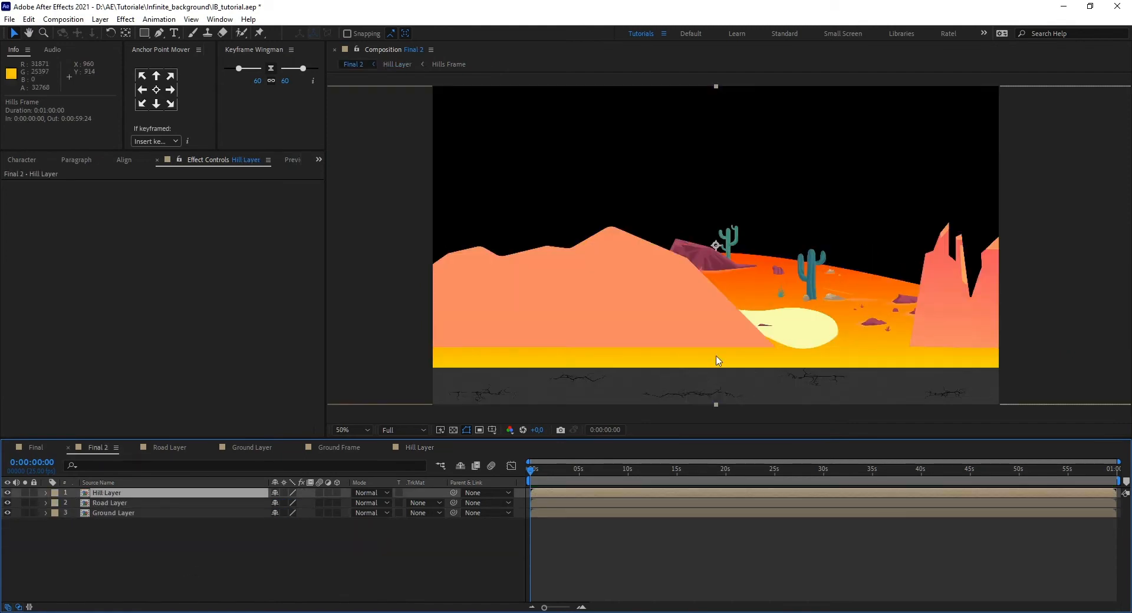
scroll(683, 312, "down", 1)
left_click_drag(102, 495, 111, 515)
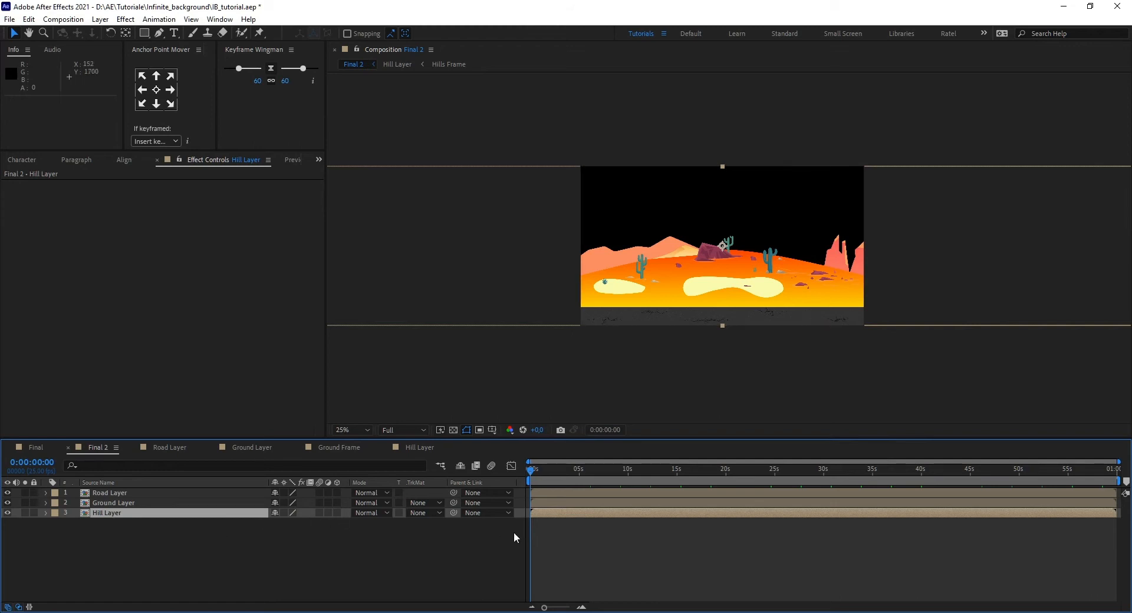
- Set Hill Layer's Position X to 4800, matching Ground Layer's first keyframe, and add a Position keyframe at time 0
left_click(194, 505)
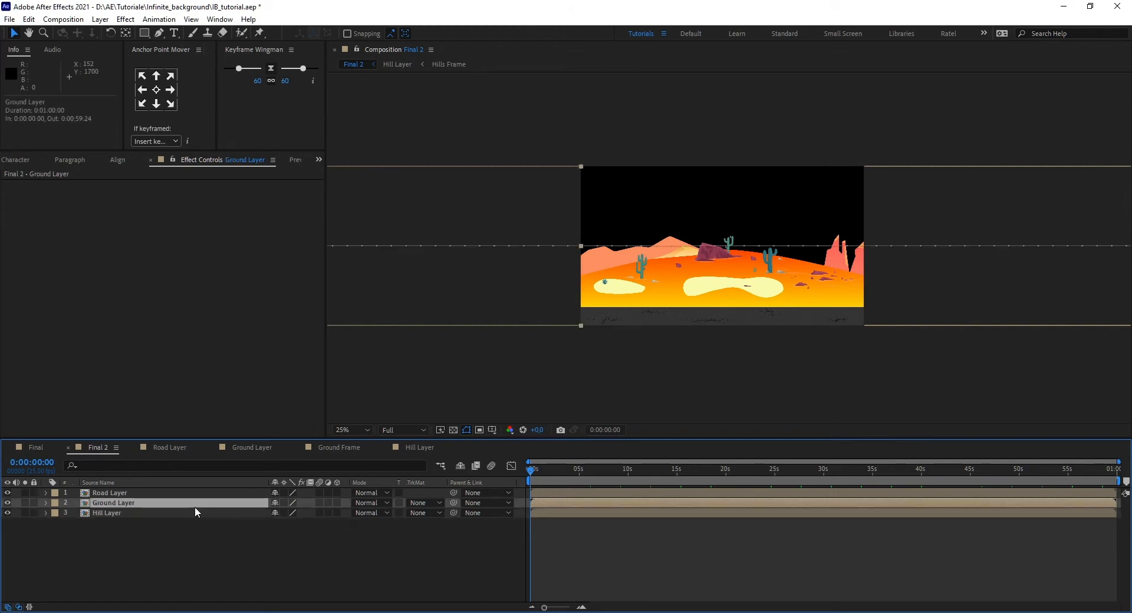
key("u")
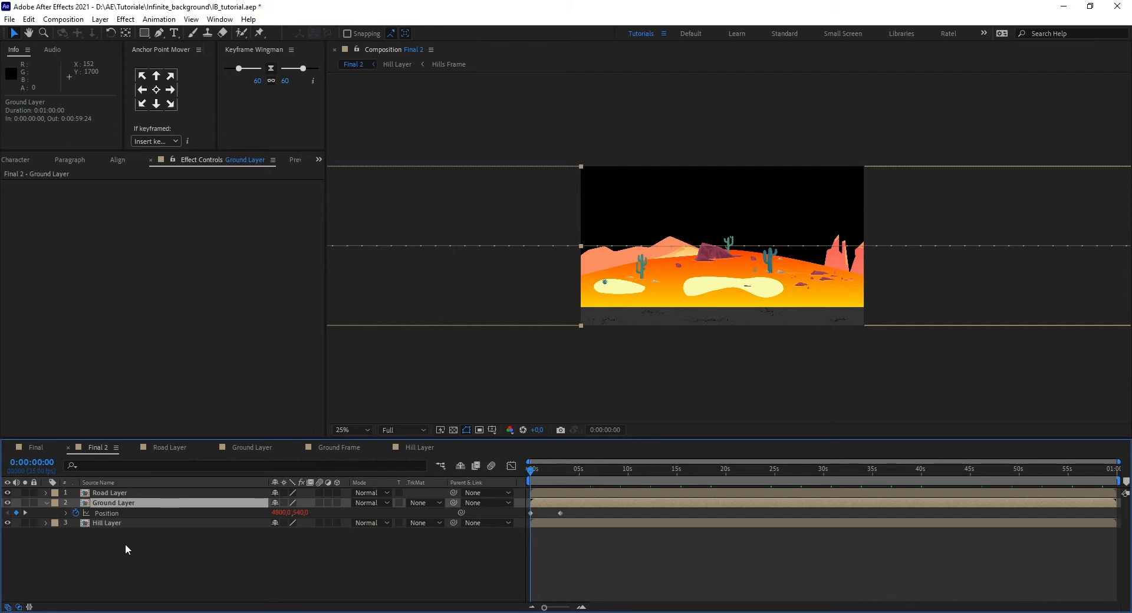
left_click(122, 523)
key("p")
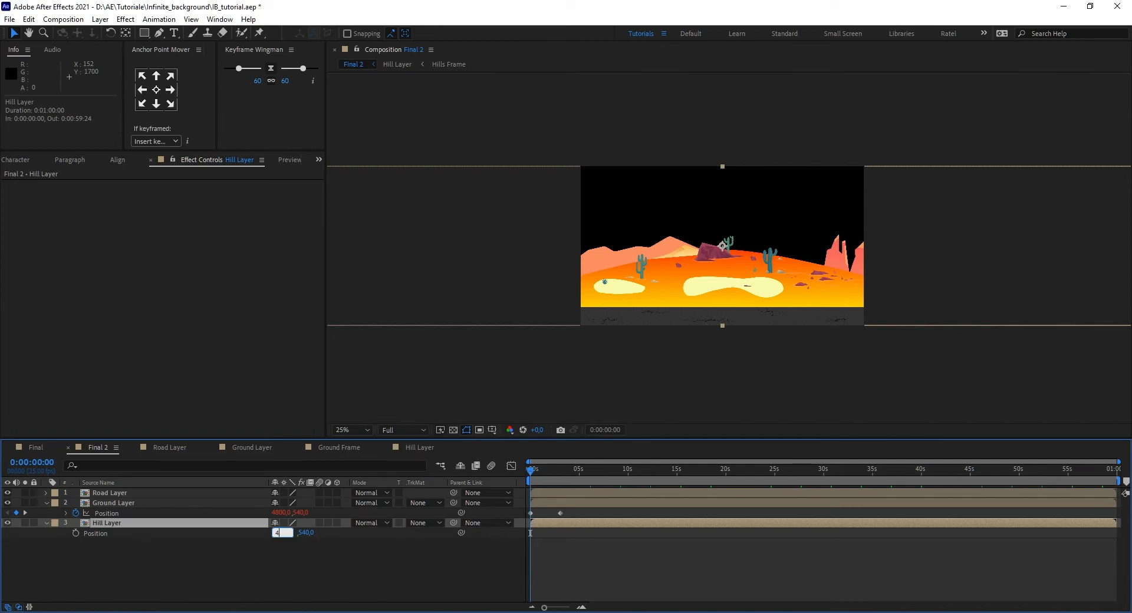
type("4800")
left_click(343, 554)
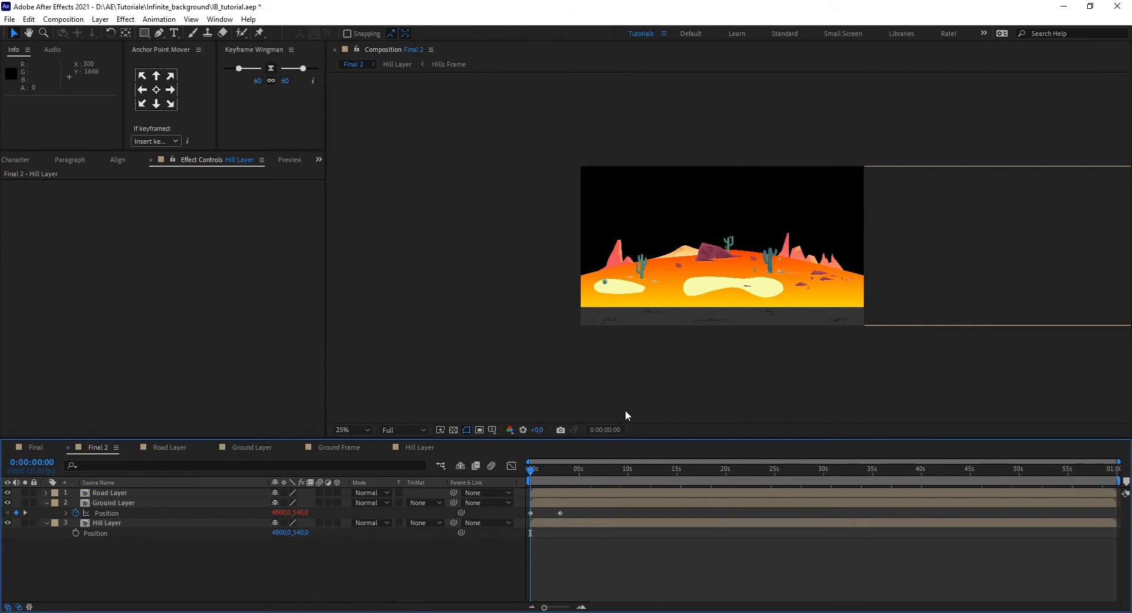
left_click_drag(532, 473, 505, 475)
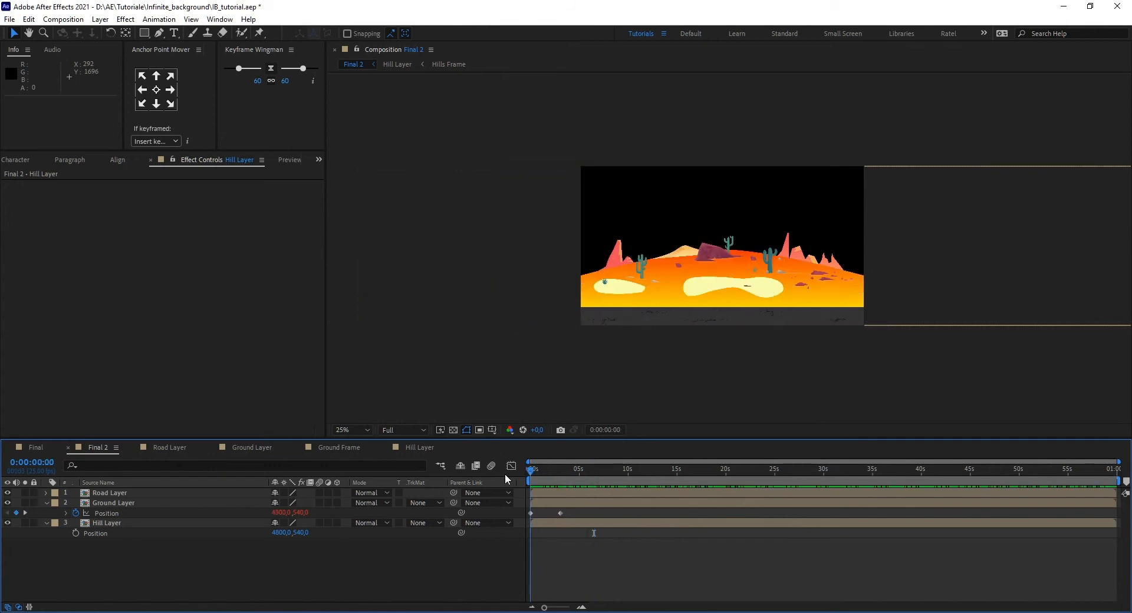
left_click(76, 533)
- Look up Ground Layer's Position X value at its second keyframe, at 0:00:03:02
left_click_drag(524, 469, 598, 493)
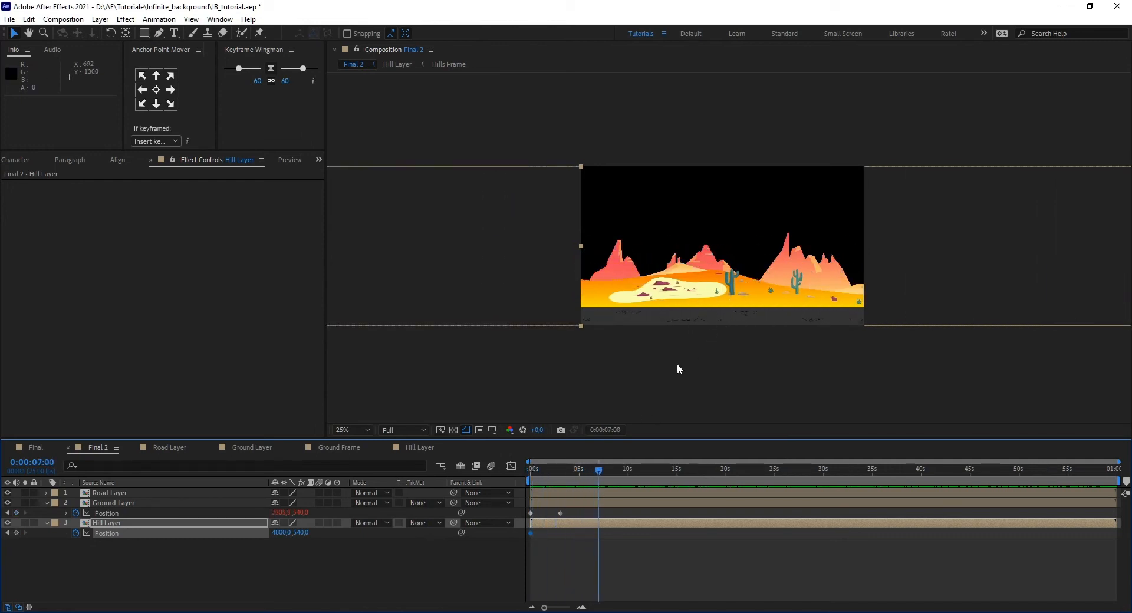
left_click_drag(601, 469, 602, 470)
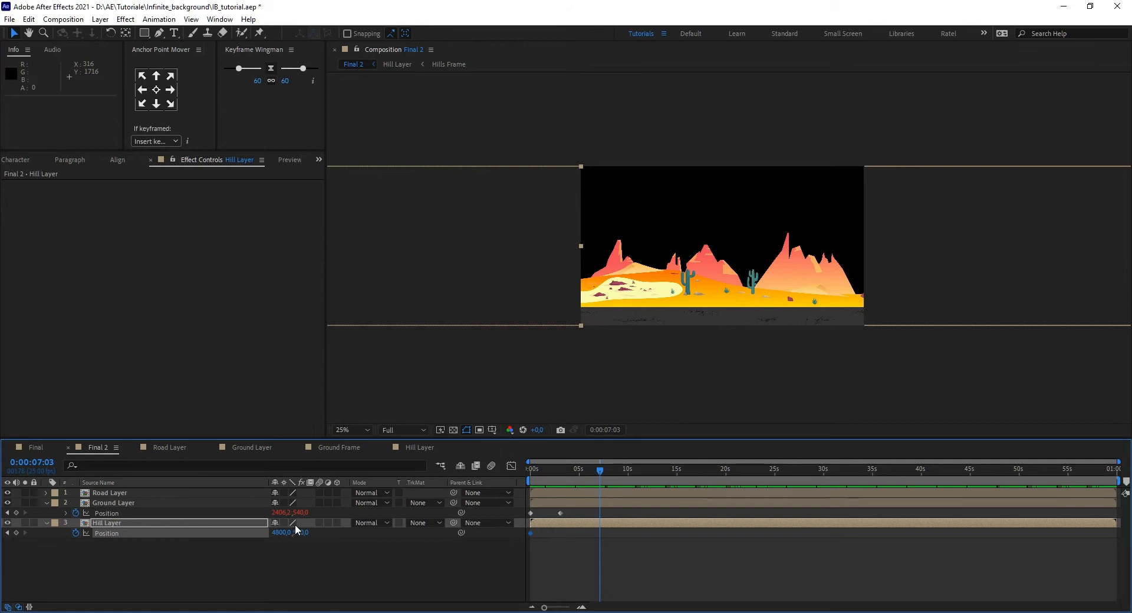
left_click_drag(600, 472, 560, 520)
key("=")
key("=")
key("=")
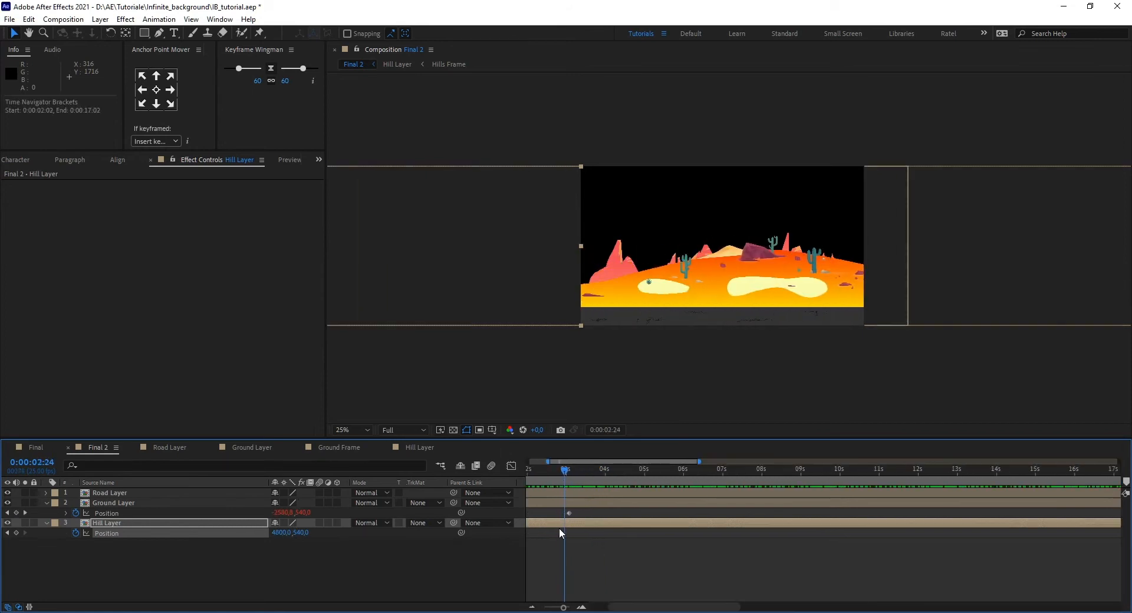
left_click_drag(575, 480, 580, 480)
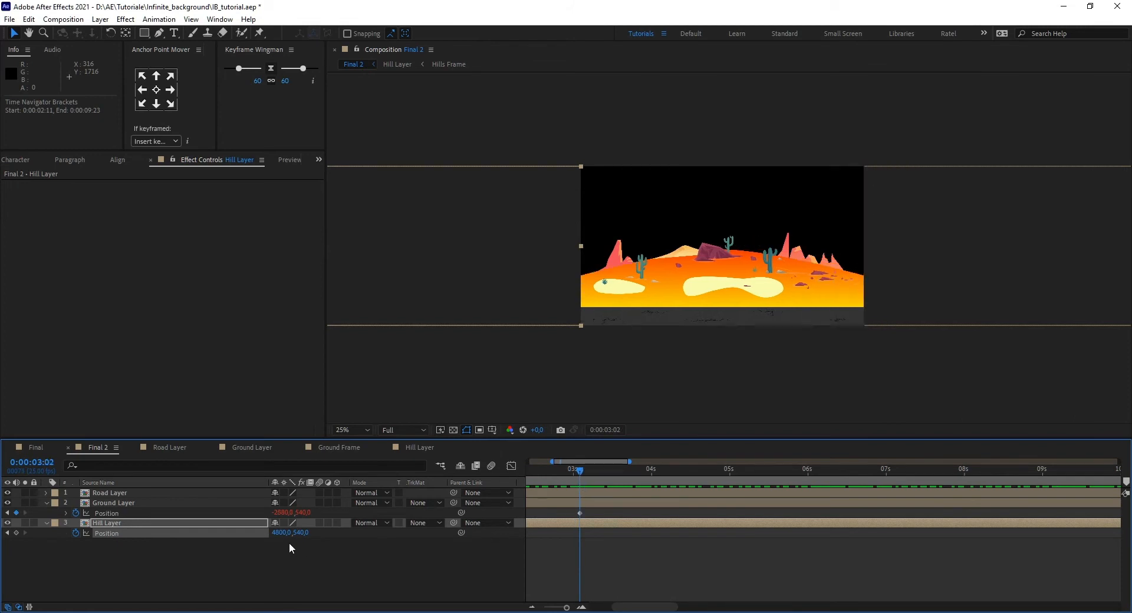
left_click(283, 512)
- Keyframe Hill Layer's Position X at -2880 at 0:00:07:00
left_click_drag(583, 476, 886, 498)
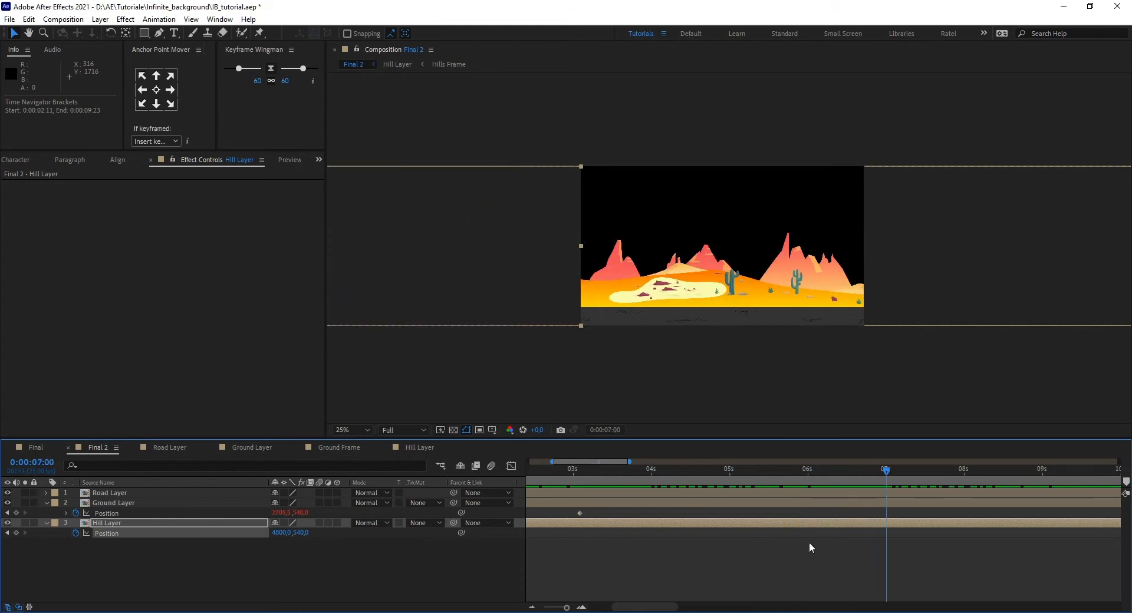
left_click(169, 522)
left_click(282, 533)
type("-2880")
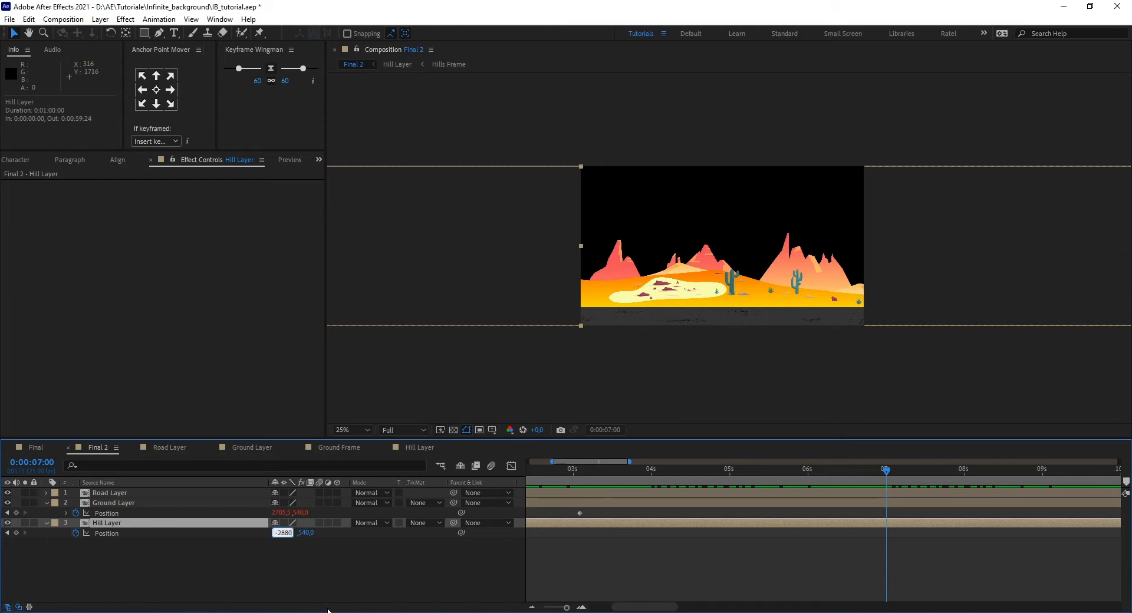
key("Return")
- Preview the slower movement of the hills against the ground and road
key("space")
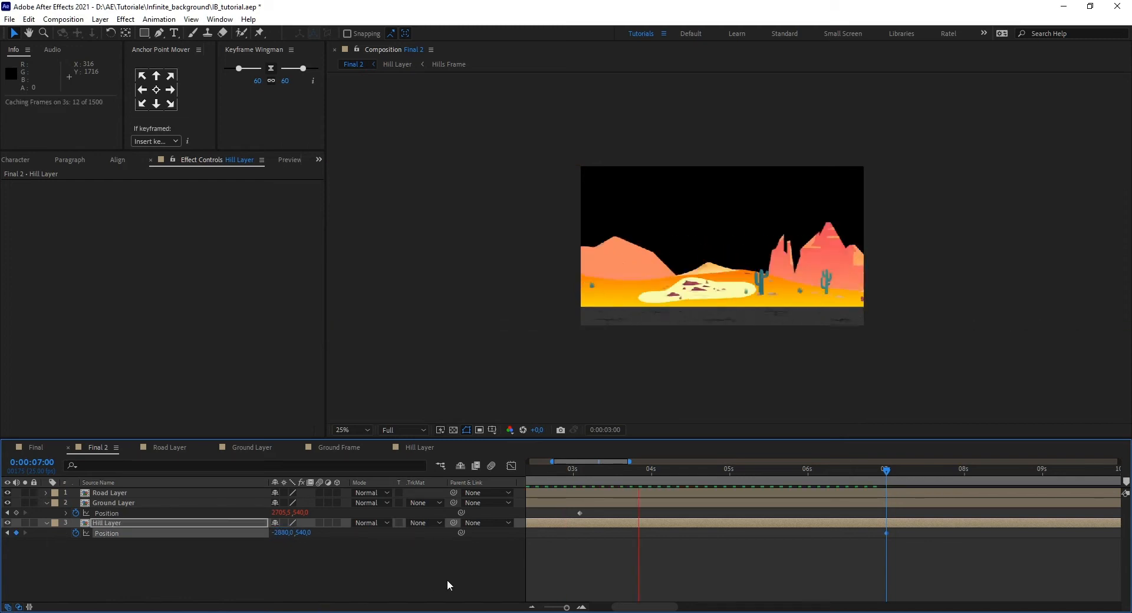
key("space")
key("space")
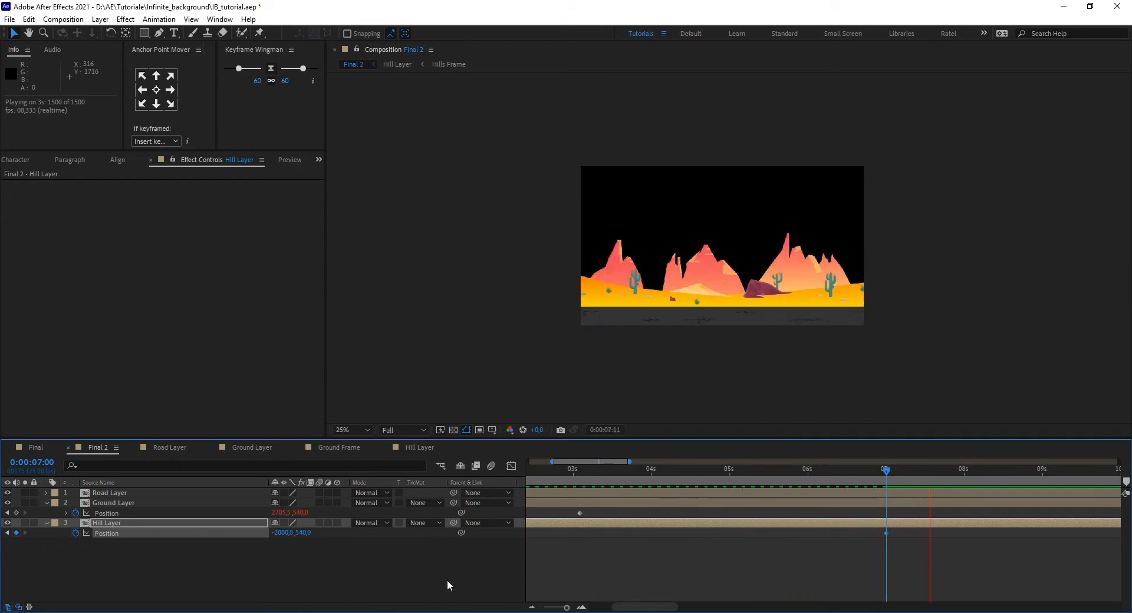
key("space")
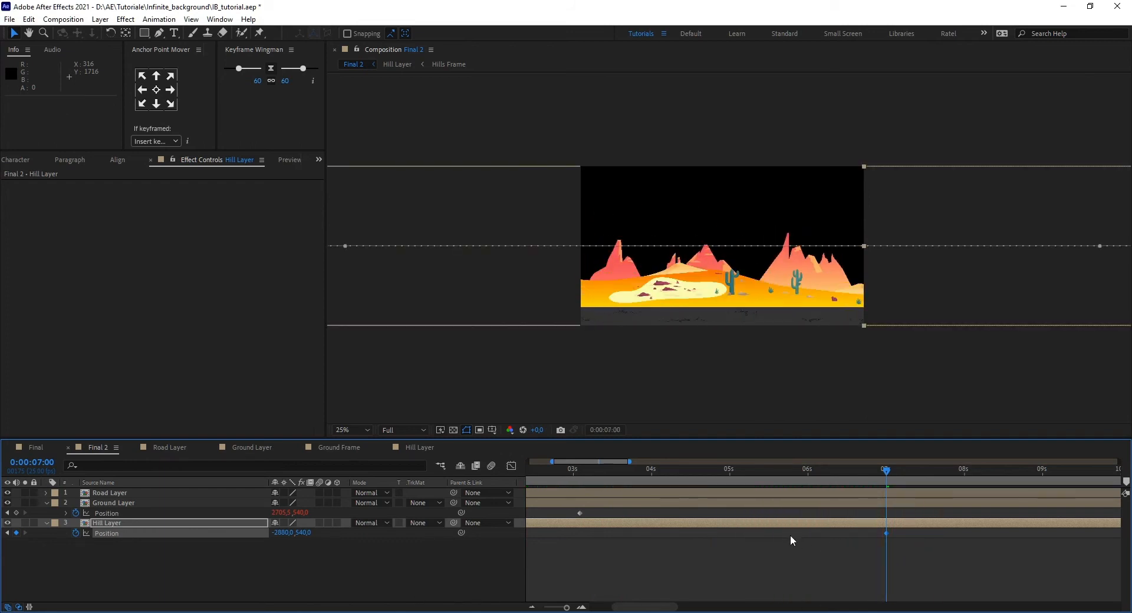
- Add the expression loopOut(); to Hill Layer's Position
left_click(780, 523)
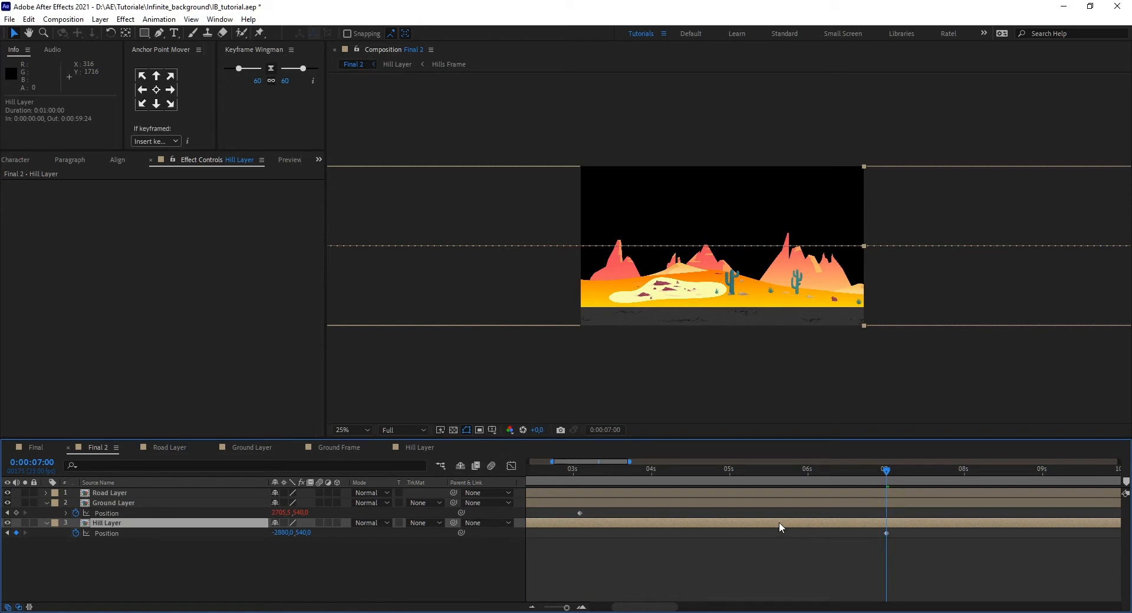
left_click(462, 532)
key("alt+shift+equal")
left_click(592, 542)
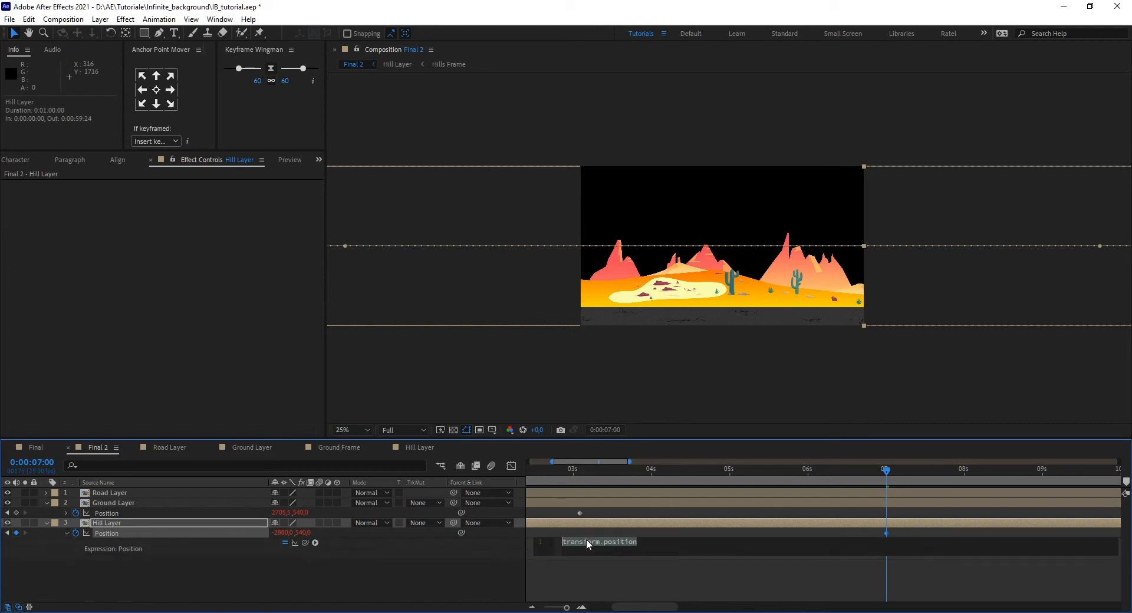
type("loop")
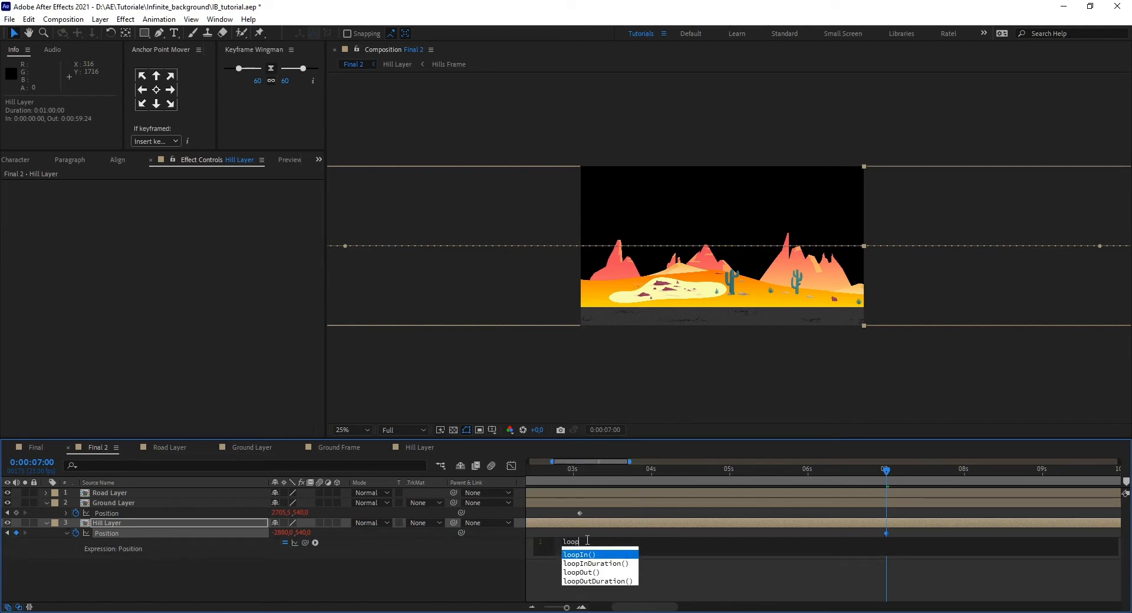
key("Down")
key("Return")
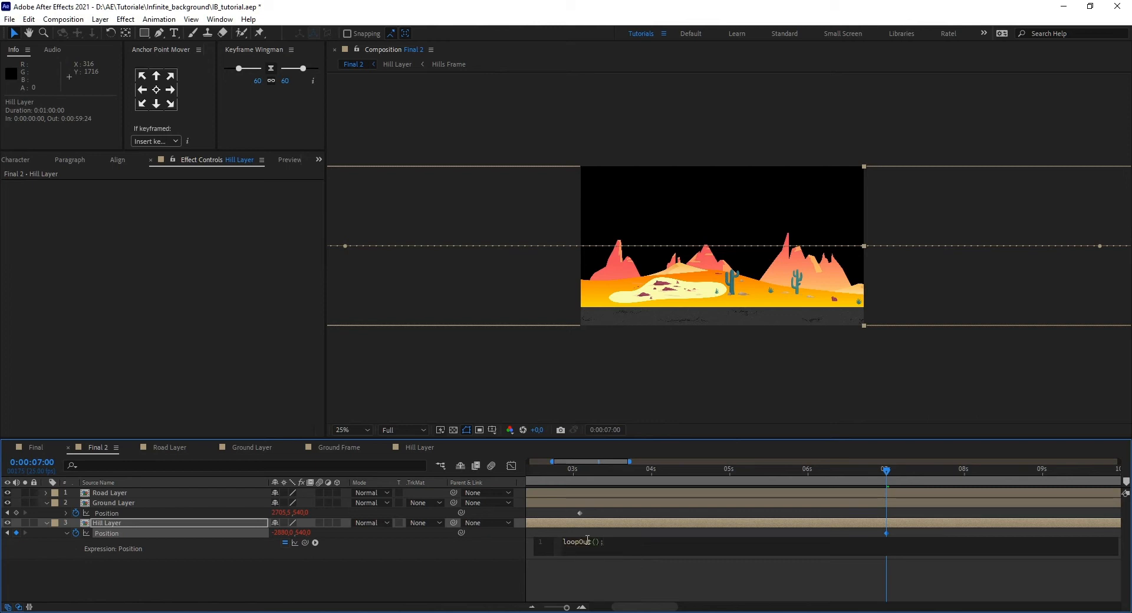
key("KP_Enter")
- Play the Final 2 composition from time 0 to review the looping hill animation
left_click_drag(886, 470, 441, 490)
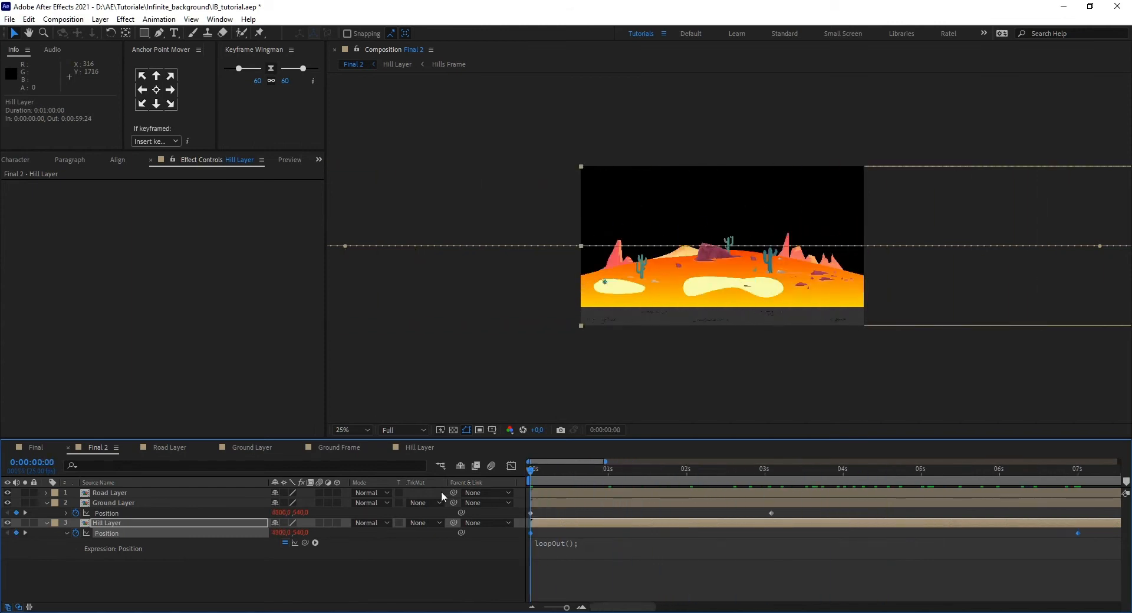
key("space")
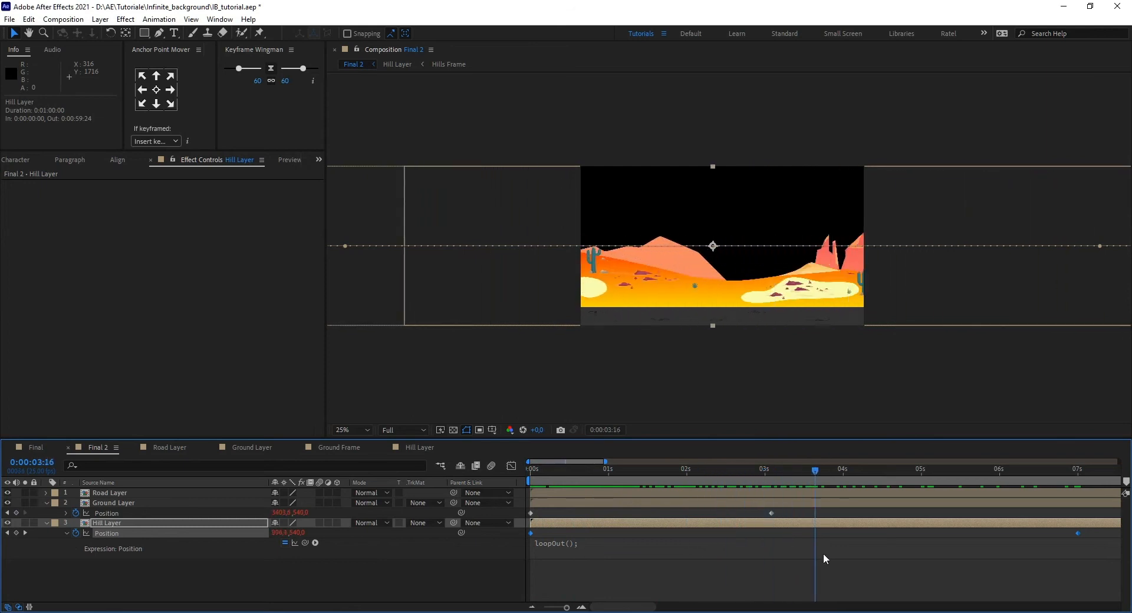
key("space")
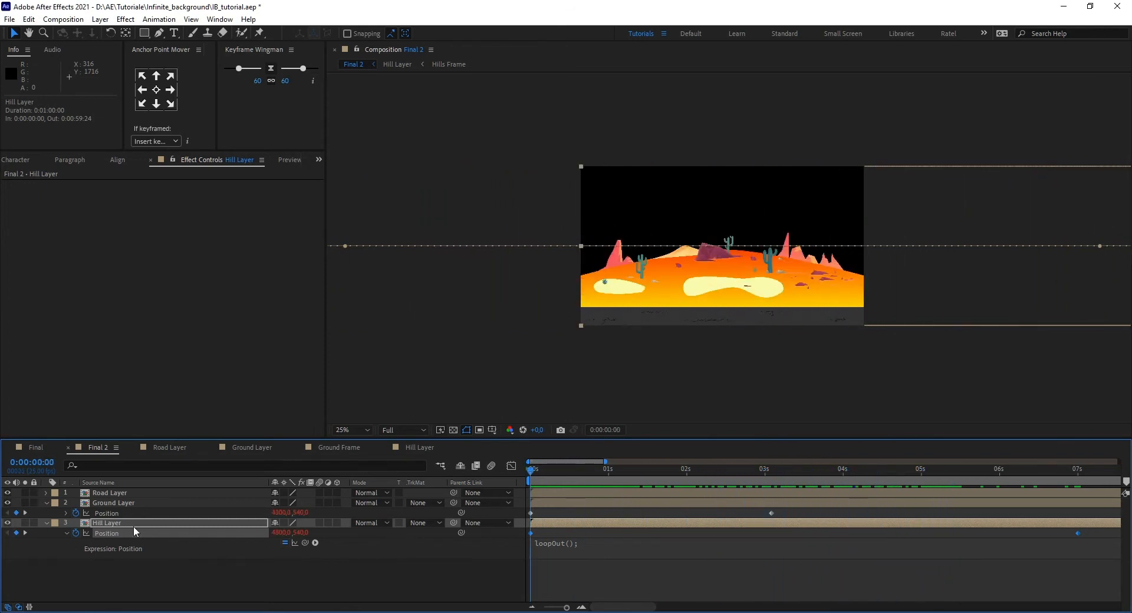
- Collapse the properties of Ground Layer and Hill Layer
left_click(54, 504)
left_click(57, 590)
left_click(57, 589)
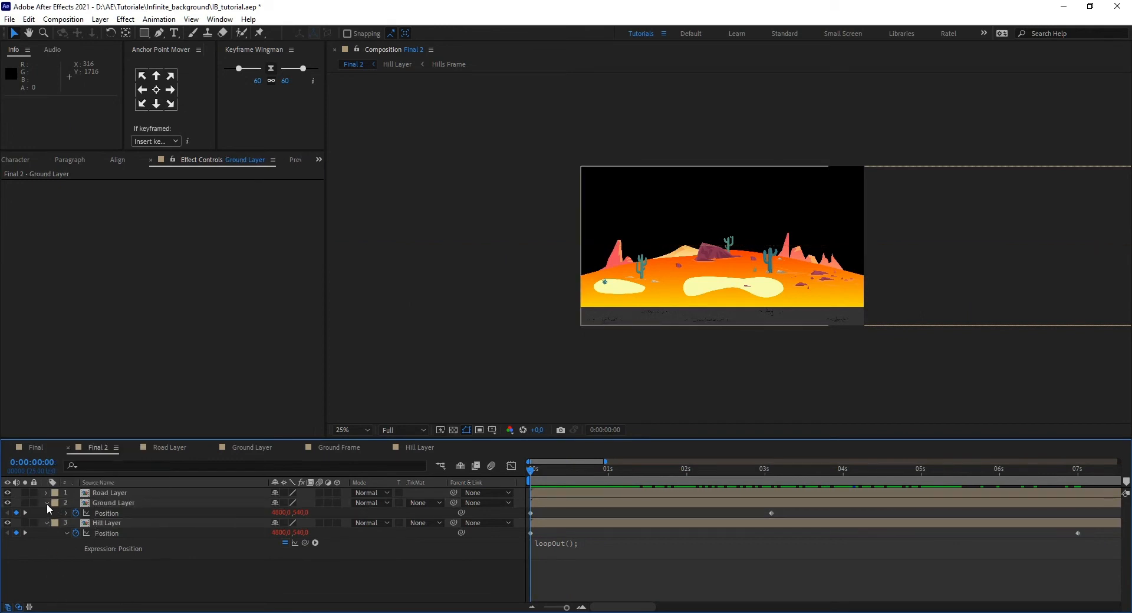
left_click(47, 503)
left_click(46, 512)
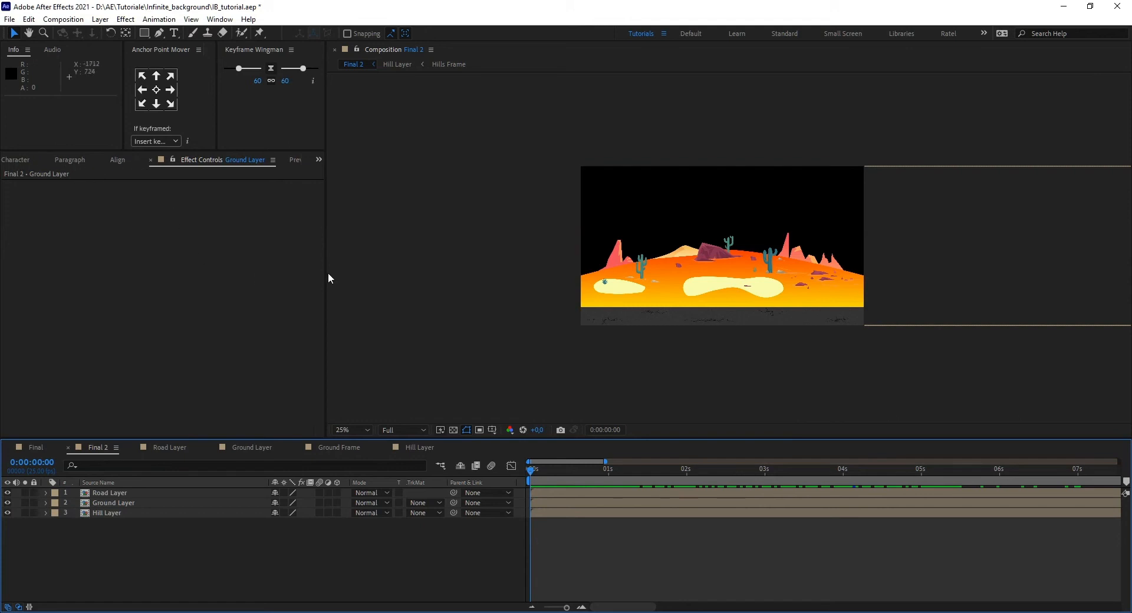
- Add mountains_2.ai from the project footage to Final 2 as the top layer, above Road Layer
left_click_drag(324, 273, 489, 287)
left_click(757, 256)
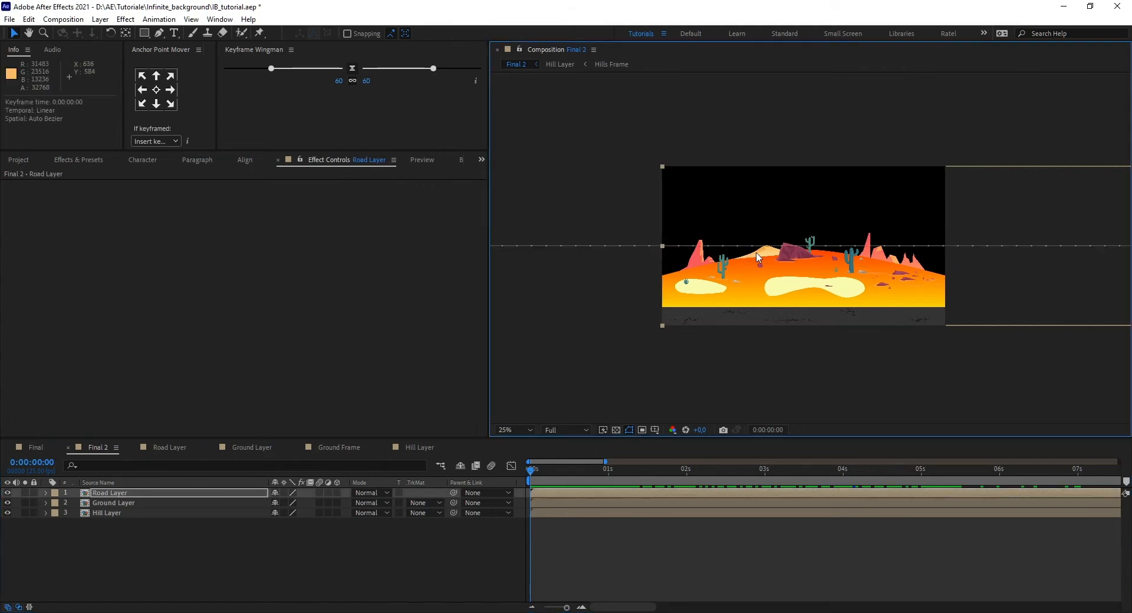
key("shift+slash")
left_click(264, 286)
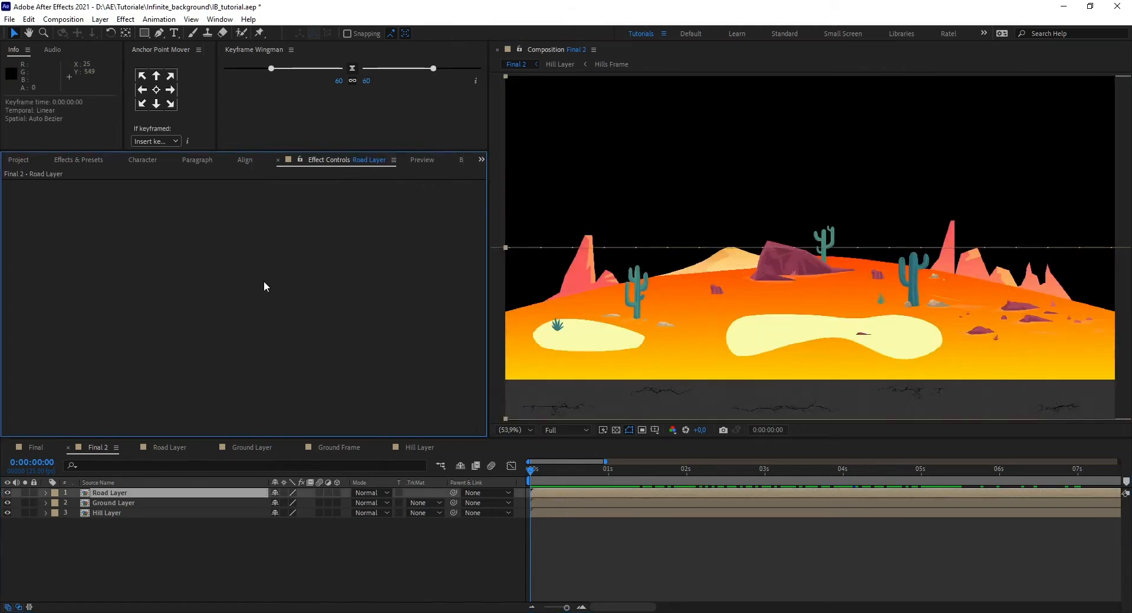
left_click(27, 159)
scroll(112, 370, "down", 3)
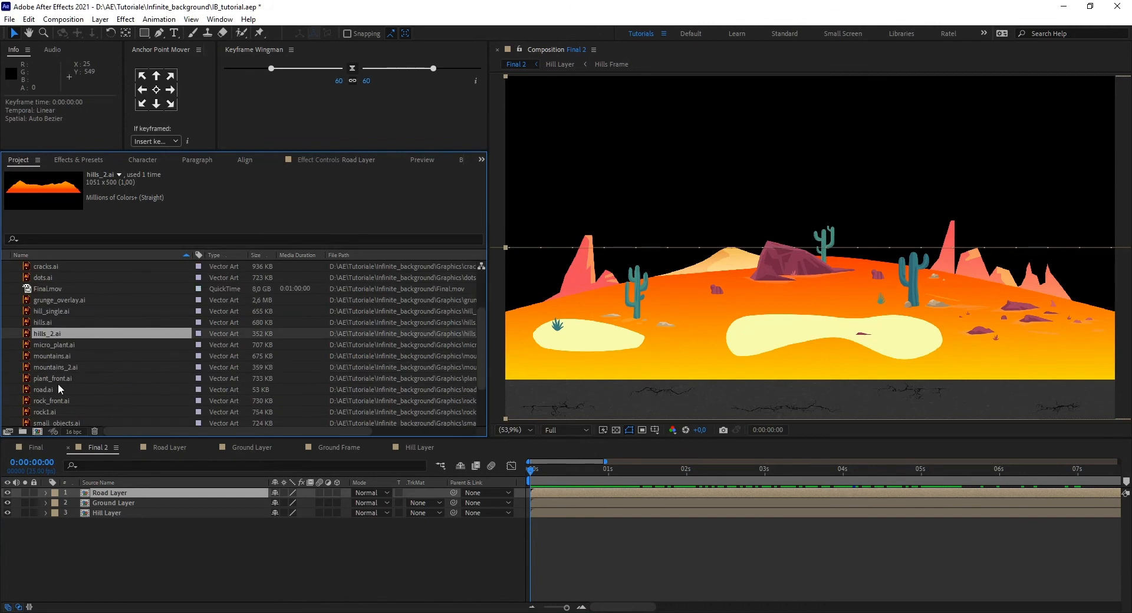
left_click(51, 356)
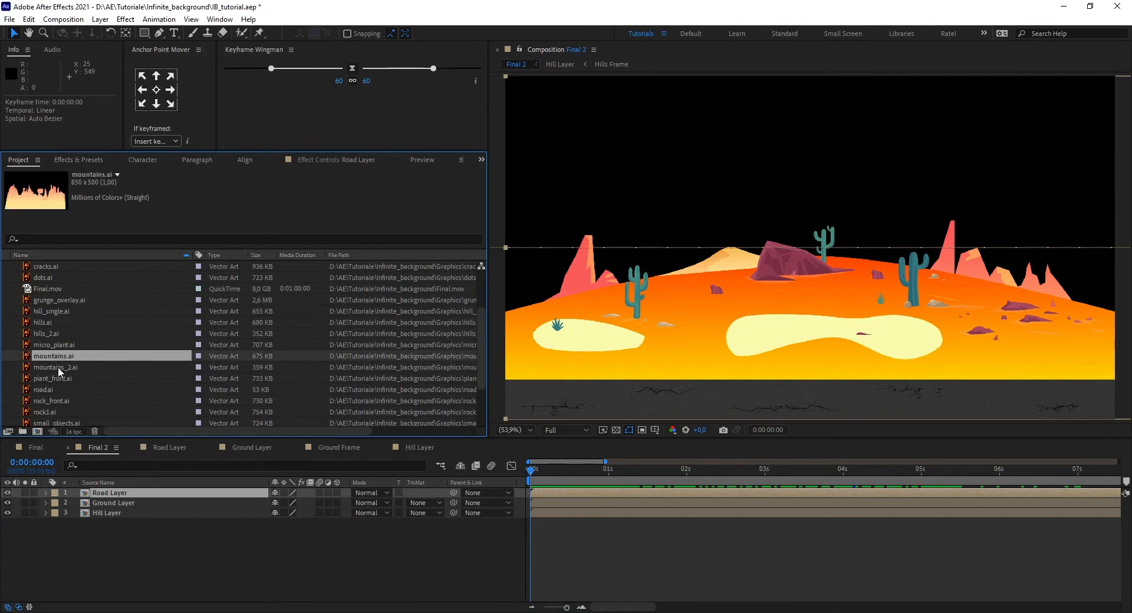
left_click(58, 367)
left_click_drag(59, 367, 120, 495)
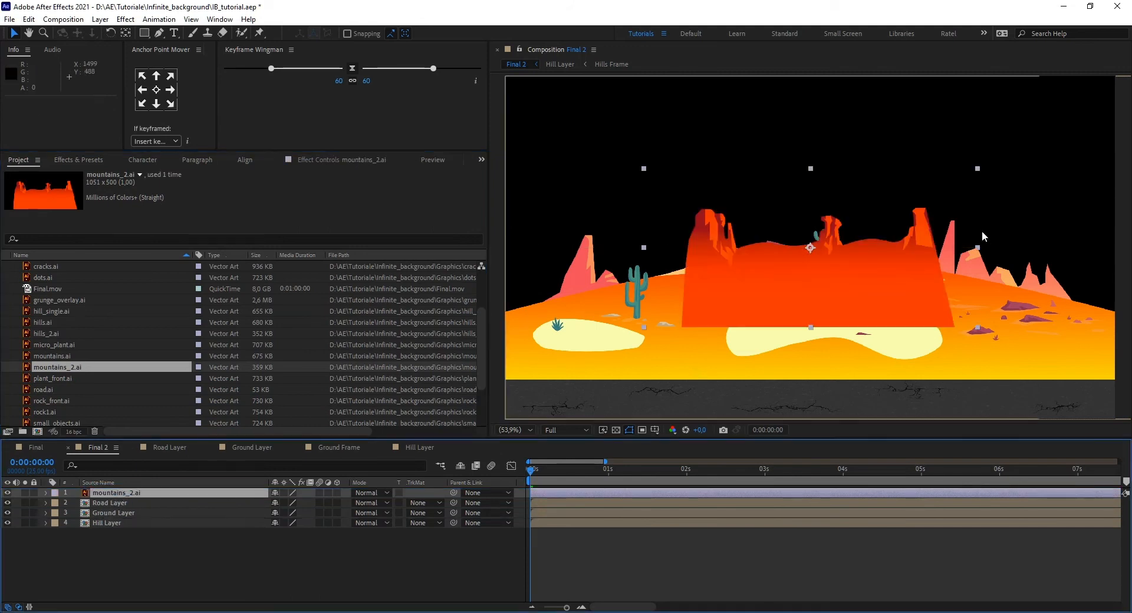
- Scale mountains_2.ai up to 197% and move it to about 937.7, 408.2 in Final 2
key("s")
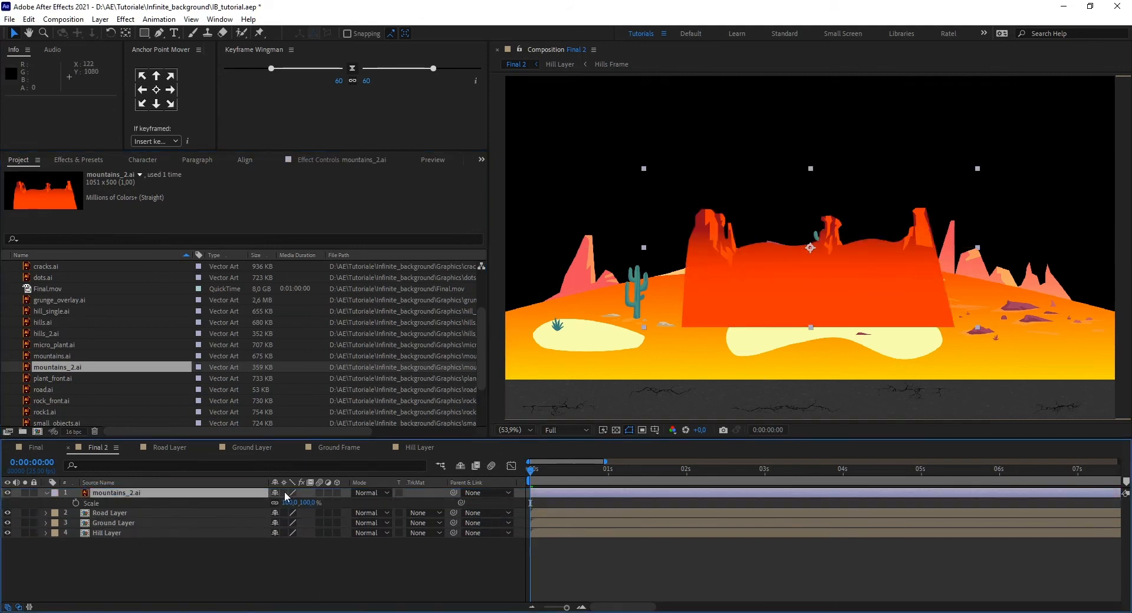
left_click_drag(285, 497, 810, 306)
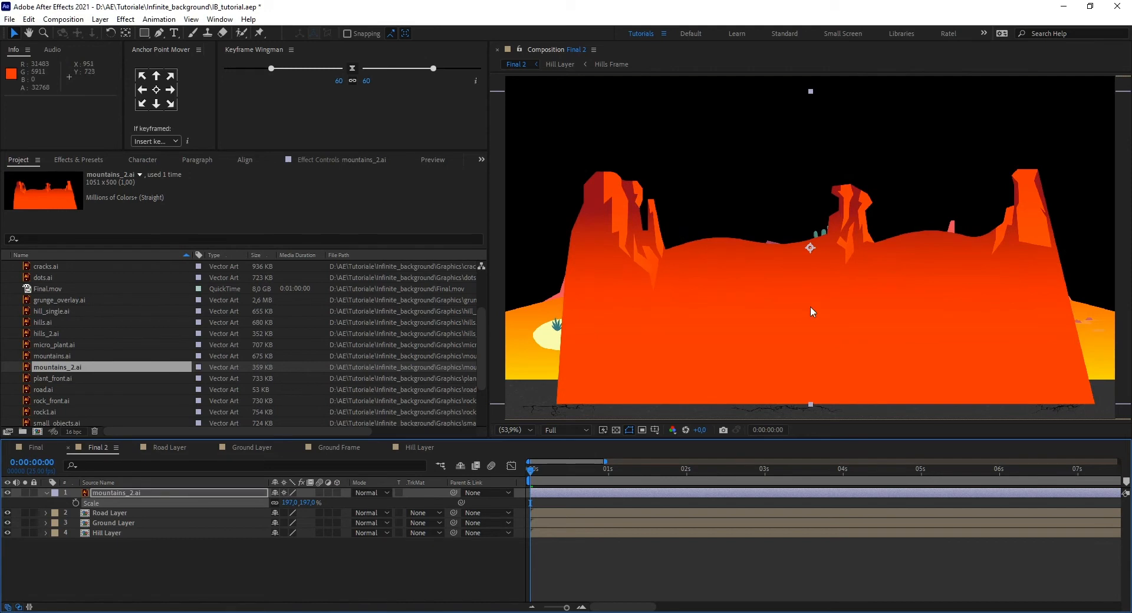
left_click_drag(809, 249, 788, 182)
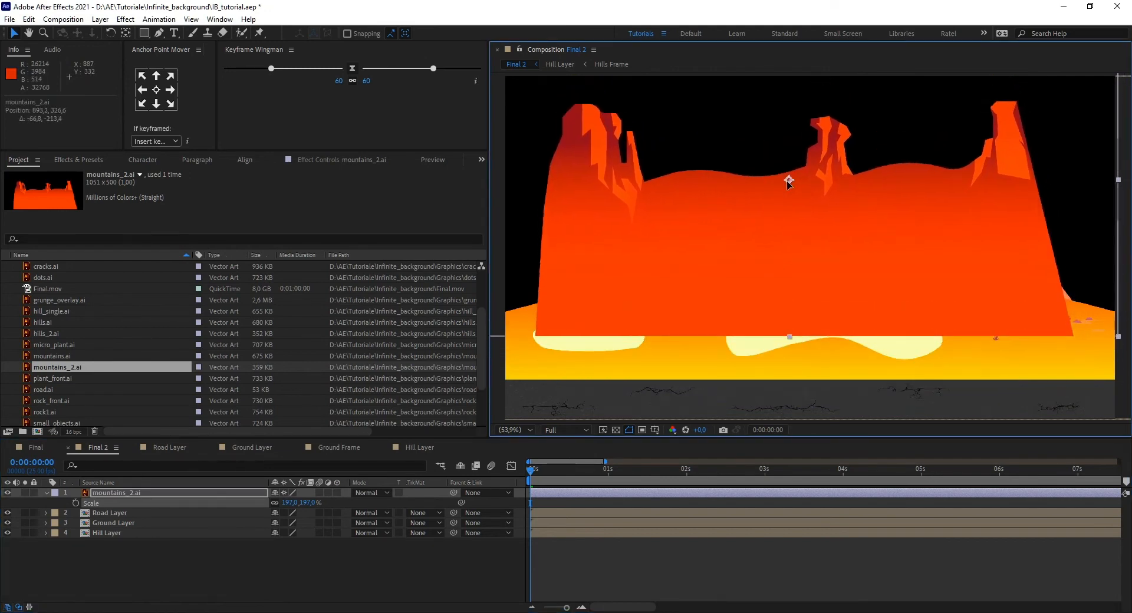
left_click_drag(531, 470, 636, 491)
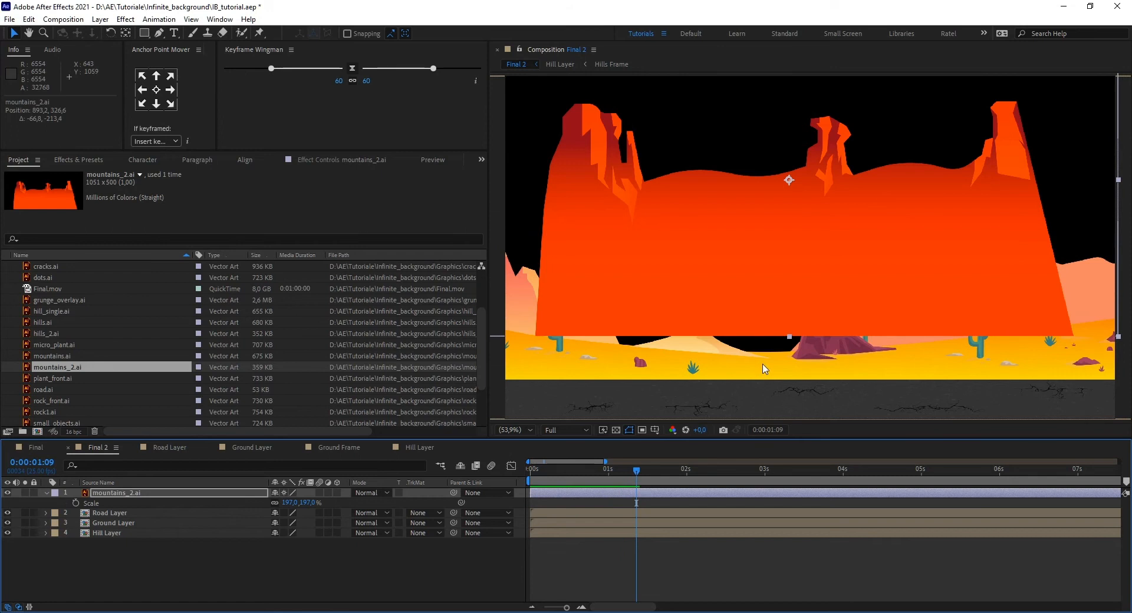
left_click_drag(789, 179, 803, 206)
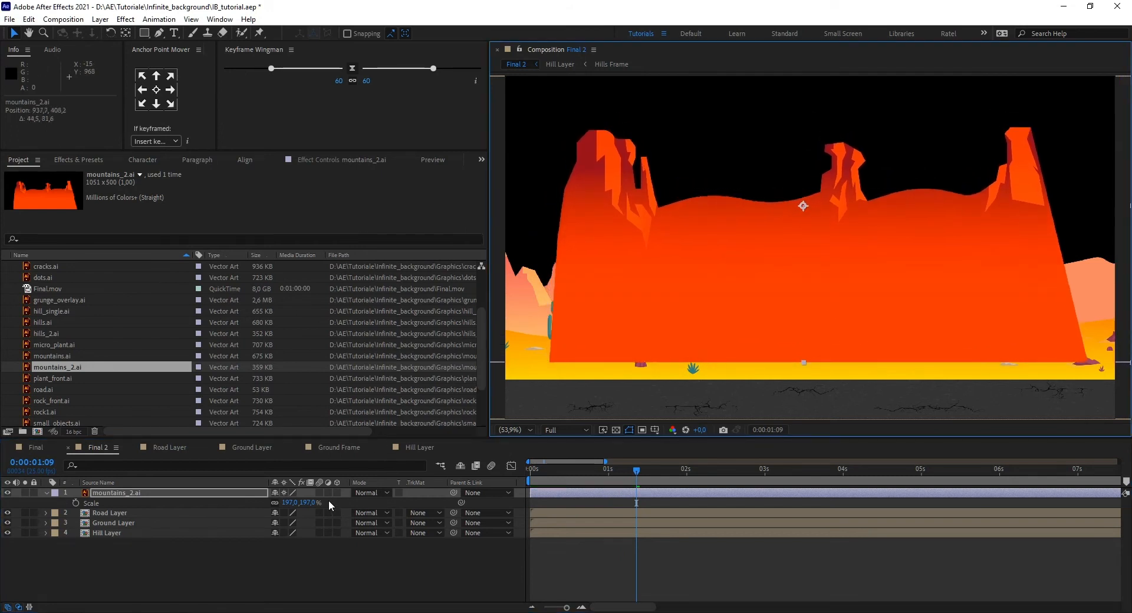
- Set the scale of mountains_2.ai to 212% and nudge the layer up to 937.7, 400.2
left_click_drag(305, 503, 330, 500)
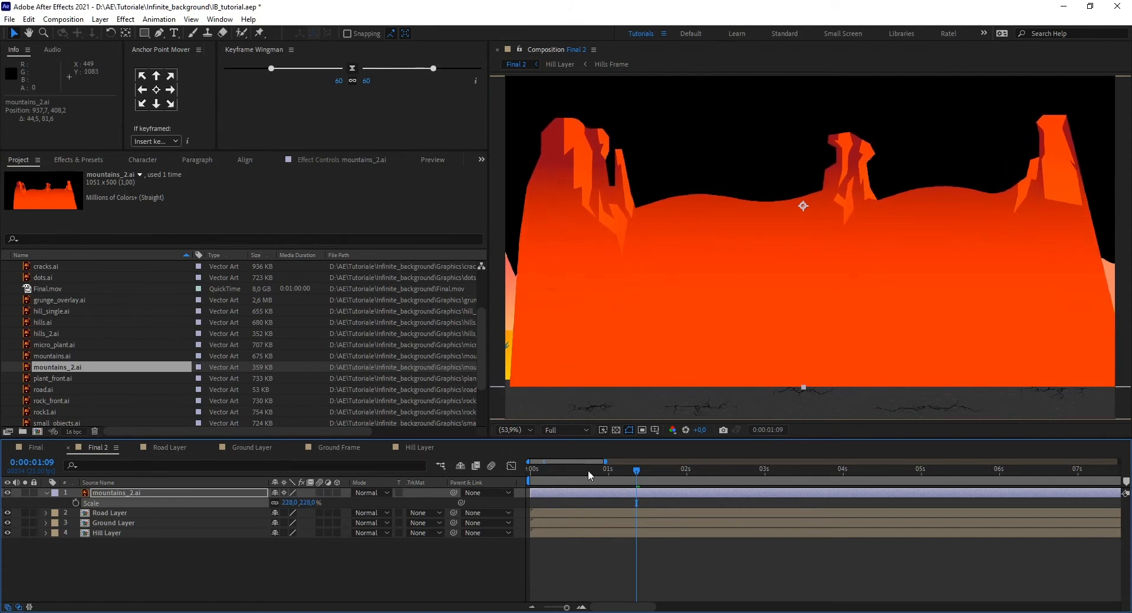
key("space")
mouse_move(892, 337)
left_mouse_down()
mouse_move(851, 336)
mouse_move(975, 331)
mouse_move(902, 336)
left_mouse_up()
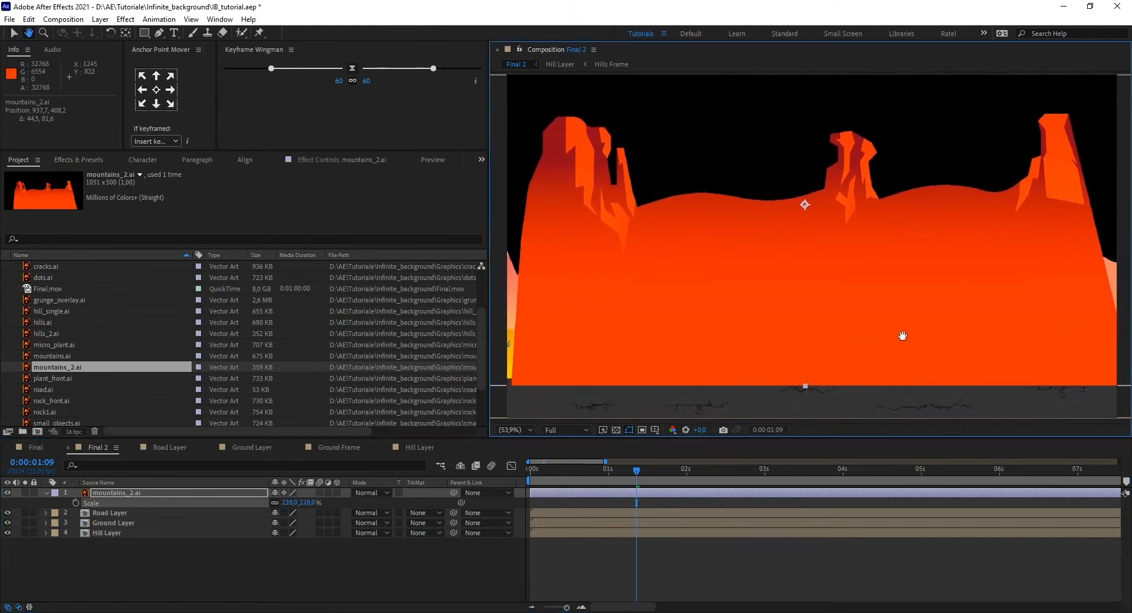
left_click_drag(310, 502, 301, 506)
key("Up")
key("Up")
key("Up")
key("Up")
key("Up")
key("Up")
key("Up")
key("Up")
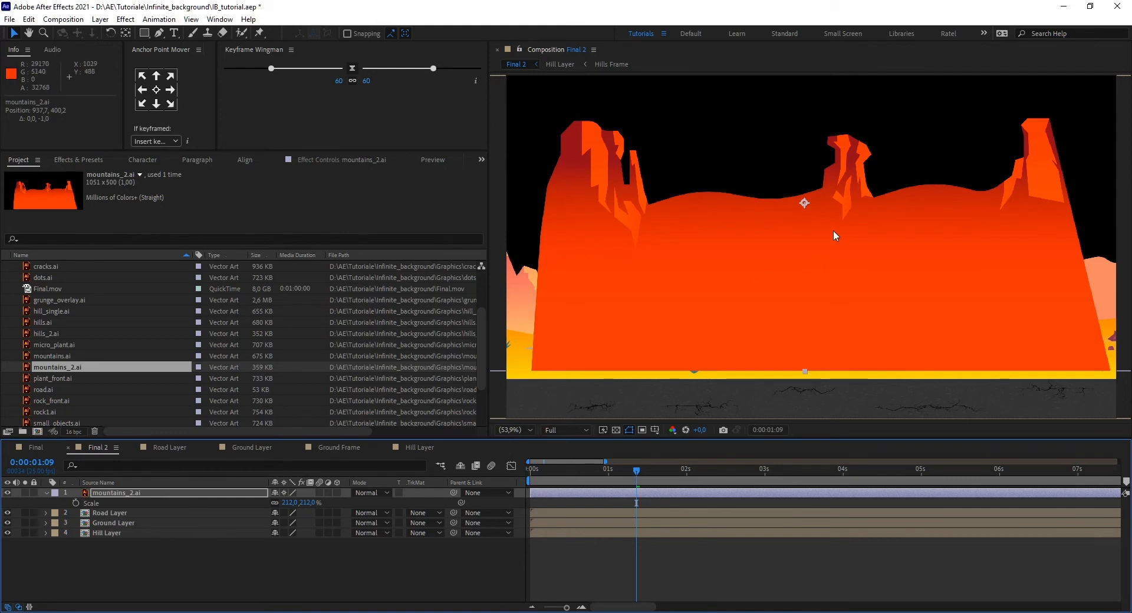
- Raise mountains_2.ai to about 937.7, 353.9, checking it against the moving hills, and return to time 0
mouse_move(637, 471)
left_mouse_down()
mouse_move(613, 474)
mouse_move(649, 475)
left_mouse_up()
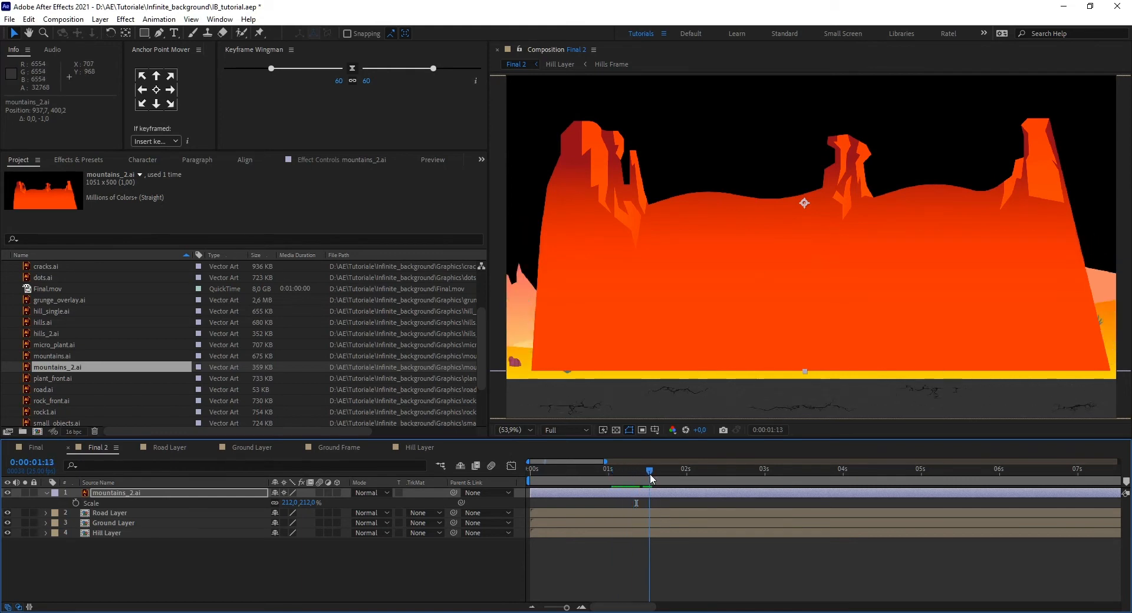
mouse_move(806, 202)
left_mouse_down()
mouse_move(803, 156)
mouse_move(804, 188)
left_mouse_up()
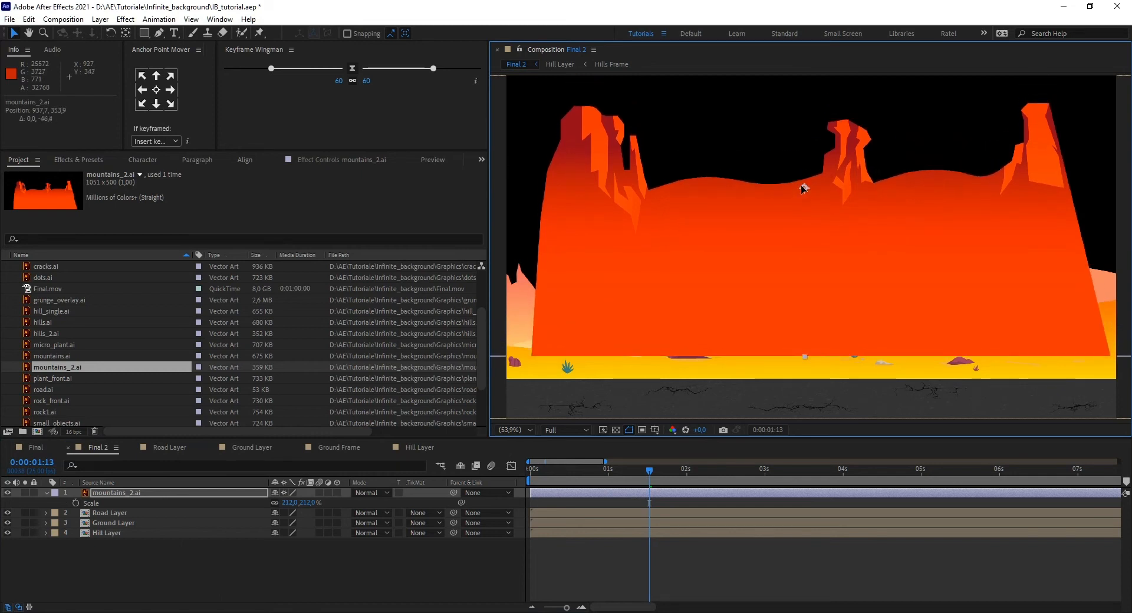
left_click_drag(668, 467, 467, 498)
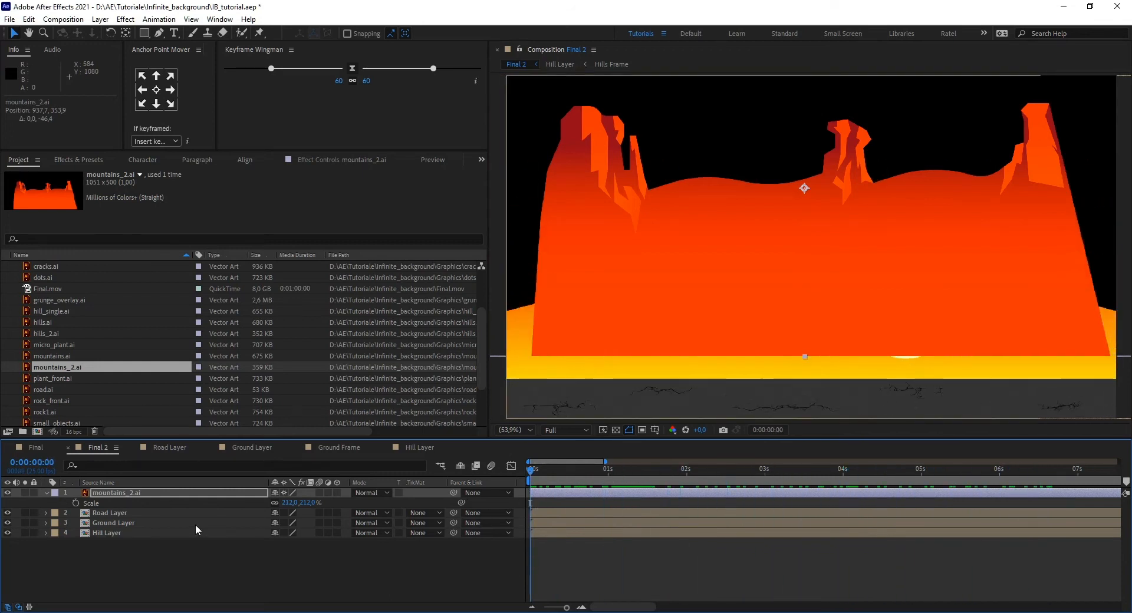
- Pre-compose mountains_2.ai as Mountain Layer, moving all attributes into the new composition
left_click(129, 492)
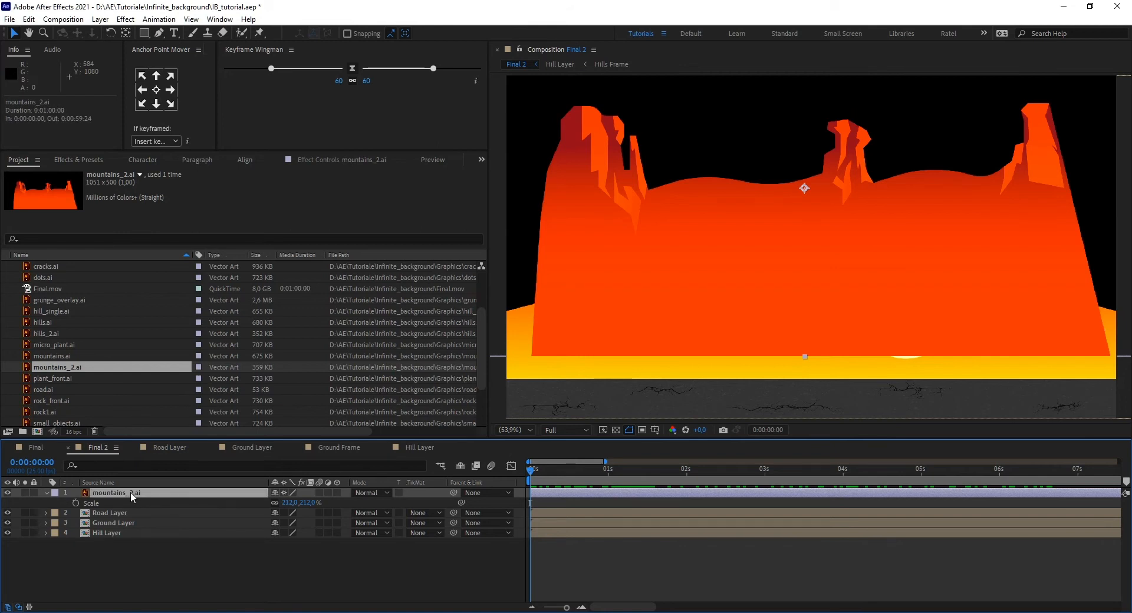
right_click(132, 491)
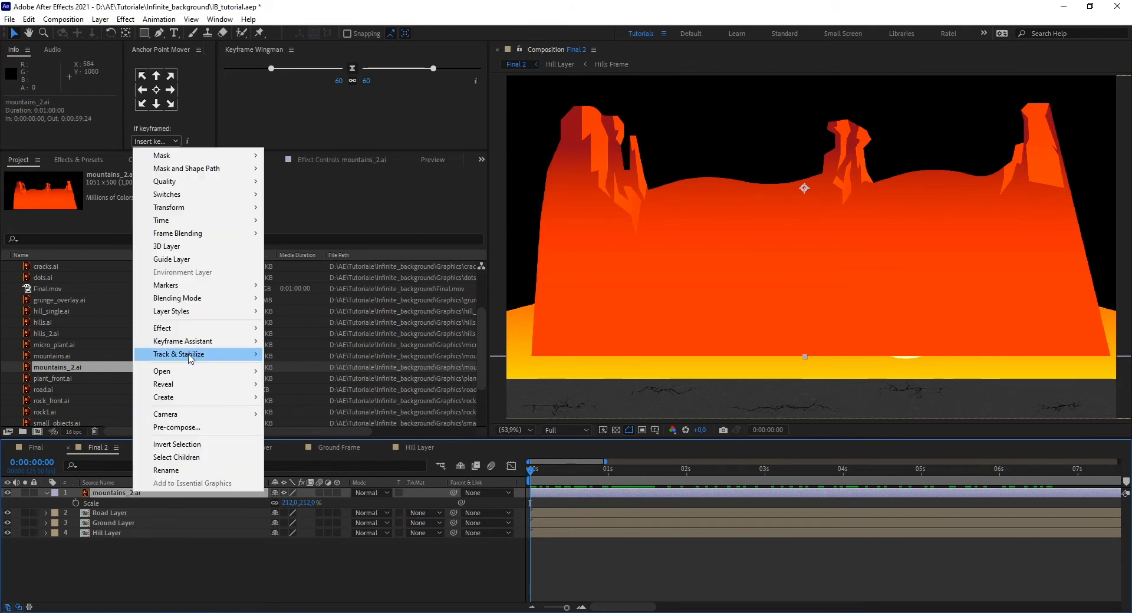
left_click(176, 427)
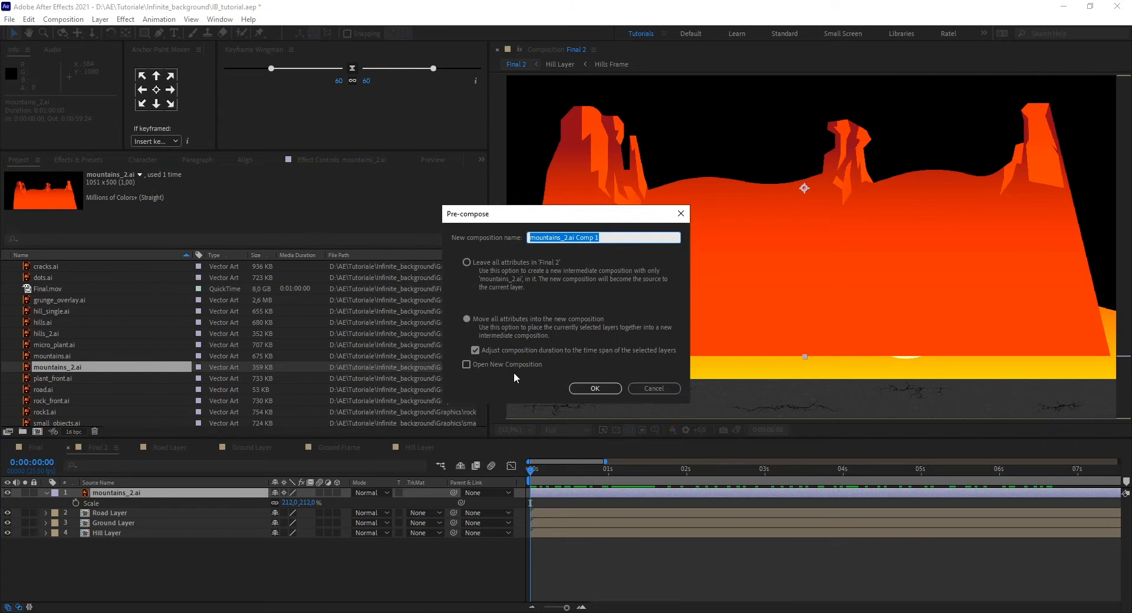
type("Mou")
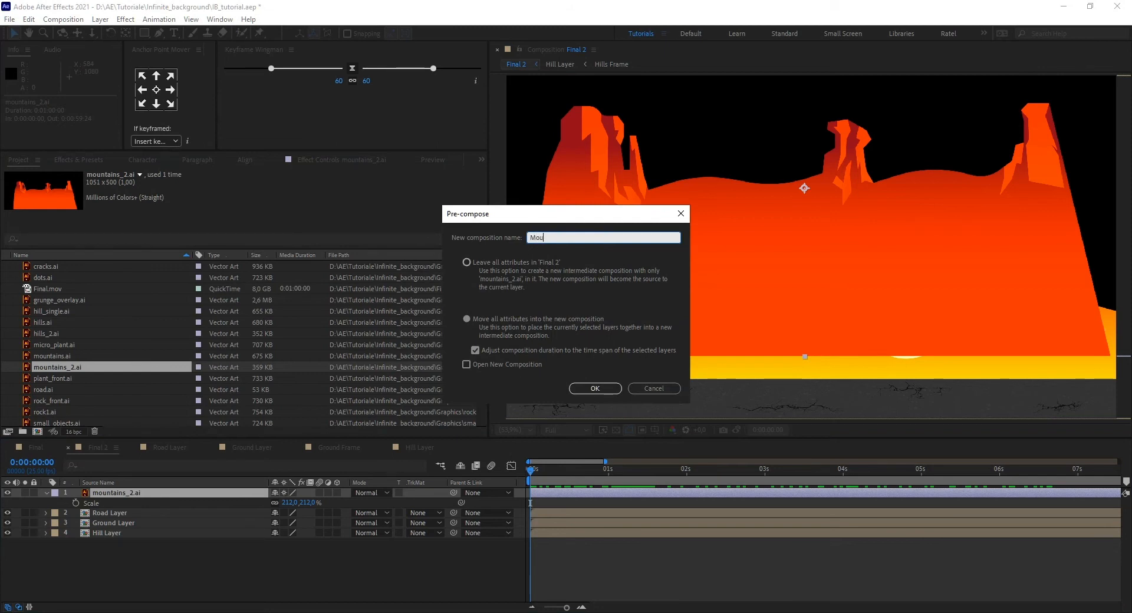
type("ntain Layer")
left_click(600, 387)
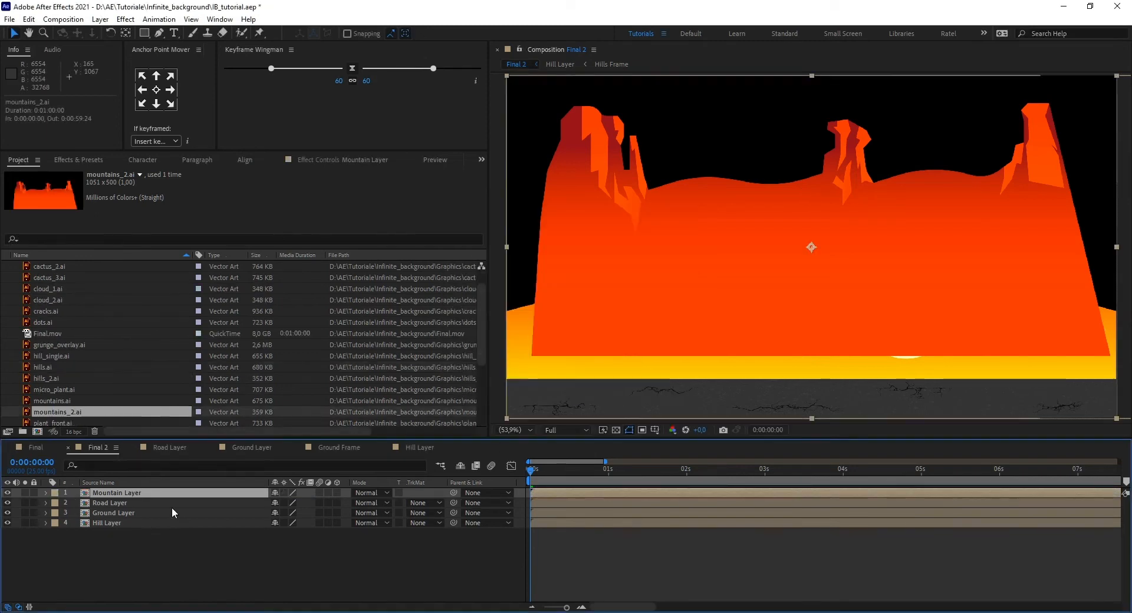
- Inside Mountain Layer, pre-compose mountains_2.ai as Mountain Frame with all attributes moved into it
double_click(127, 494)
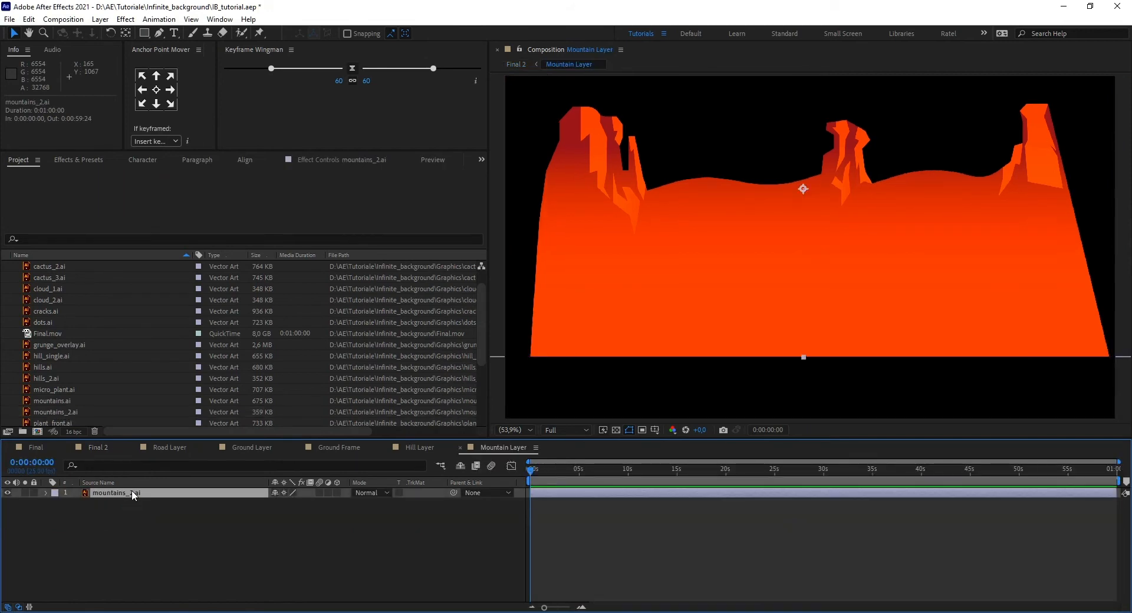
right_click(132, 490)
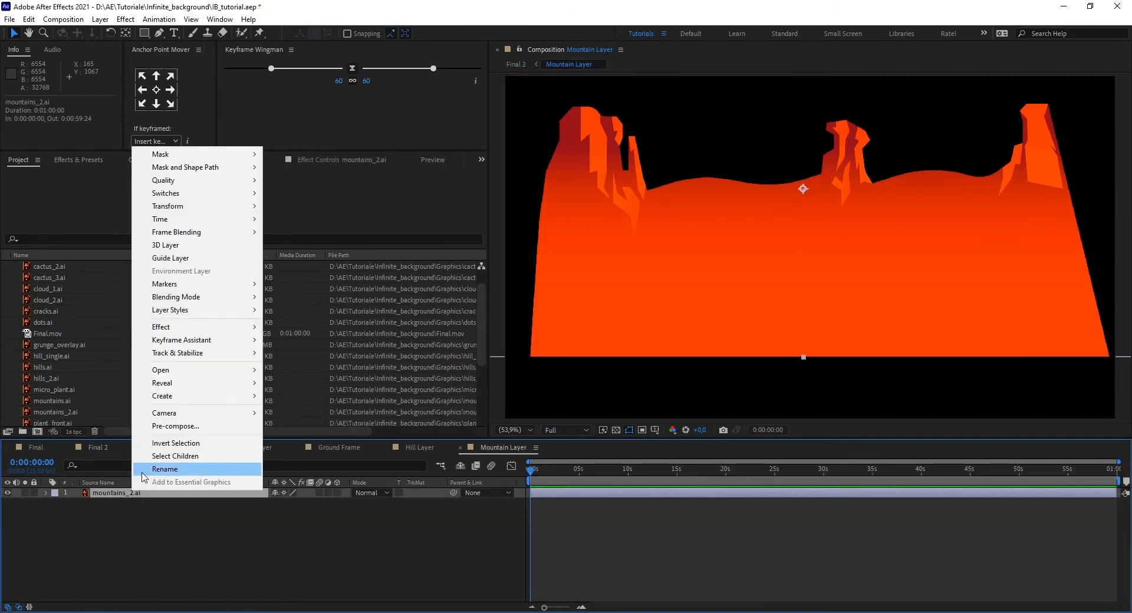
left_click(171, 425)
type("Mountain Frame")
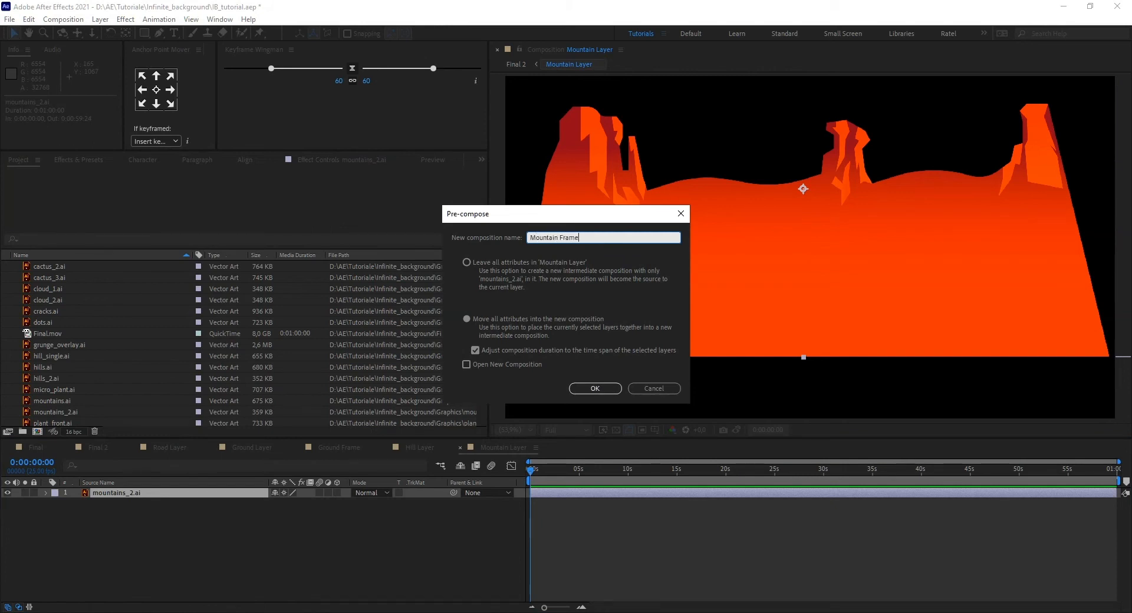
key("Return")
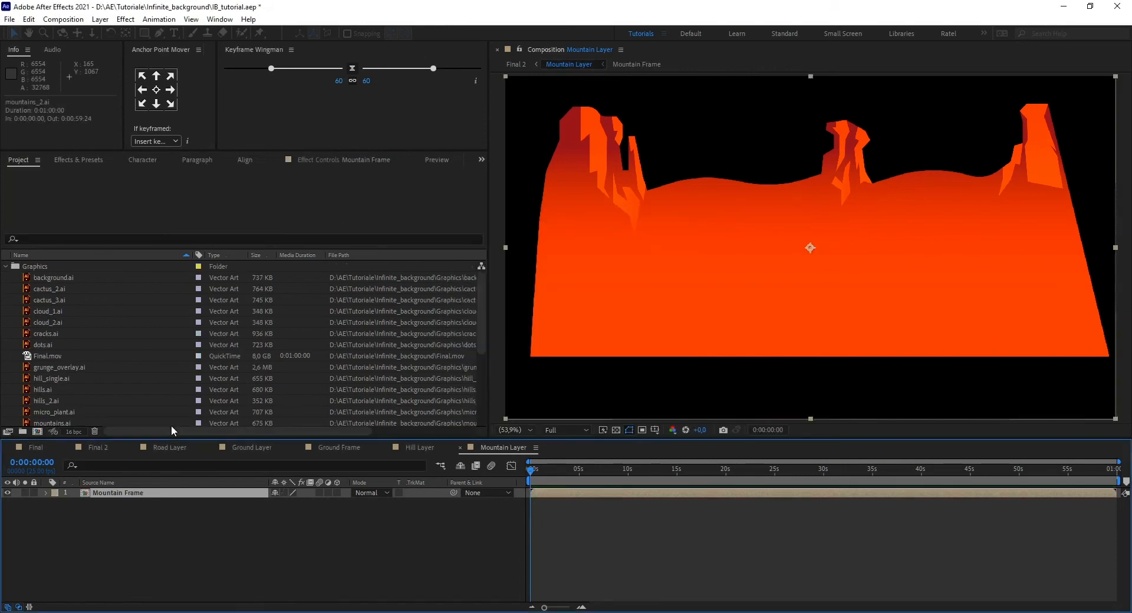
- Set the width of the Mountain Layer composition to 9600 px
scroll(734, 320, "down", 1)
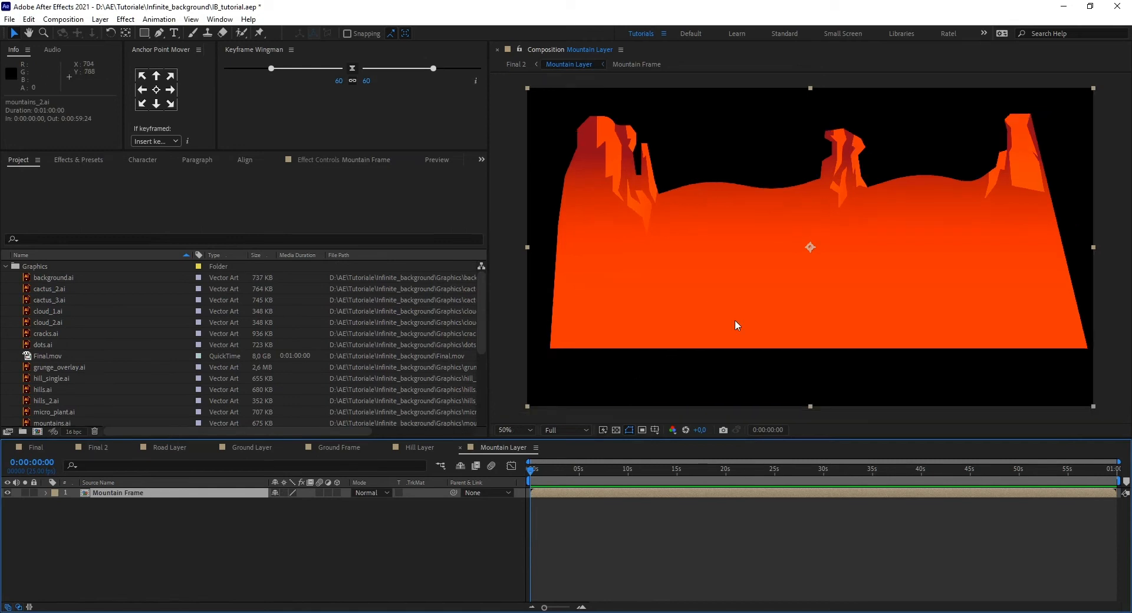
right_click(496, 447)
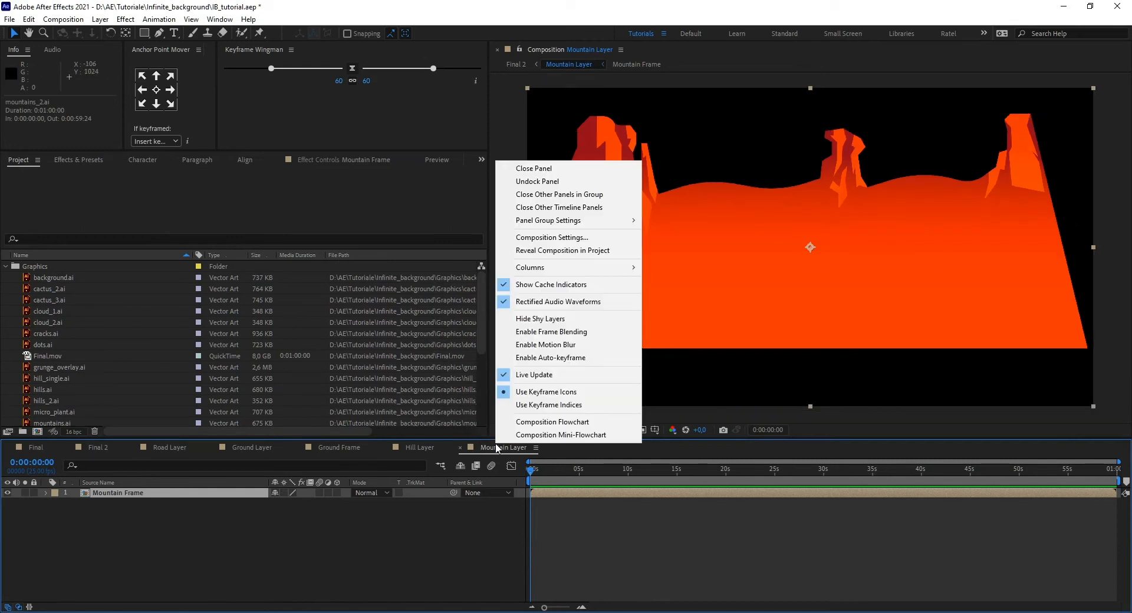
left_click(563, 238)
left_click(474, 236)
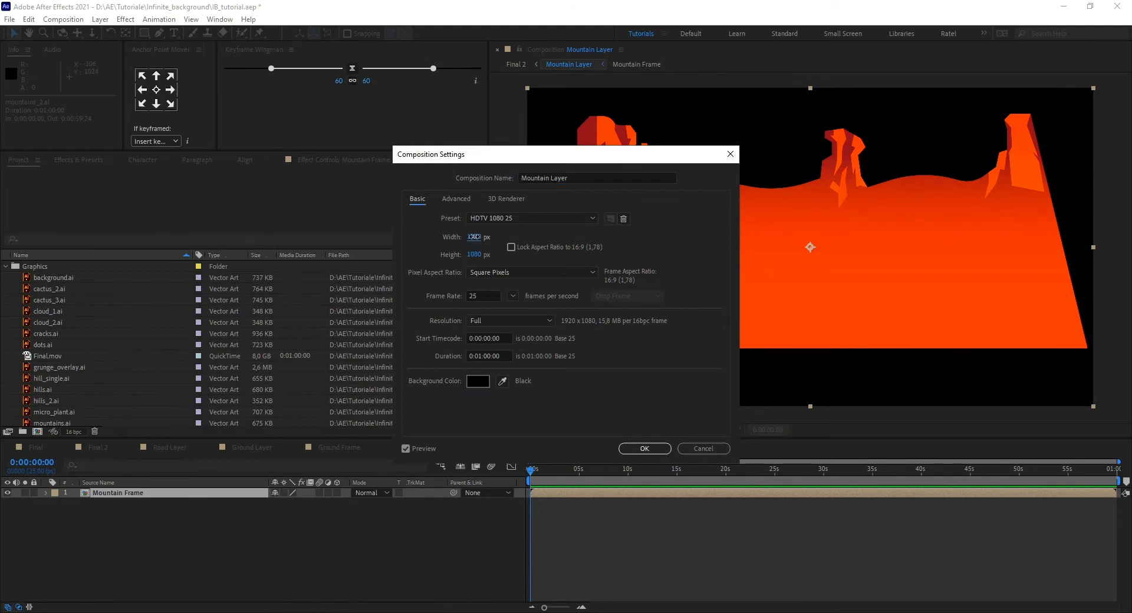
type("9600")
key("Return")
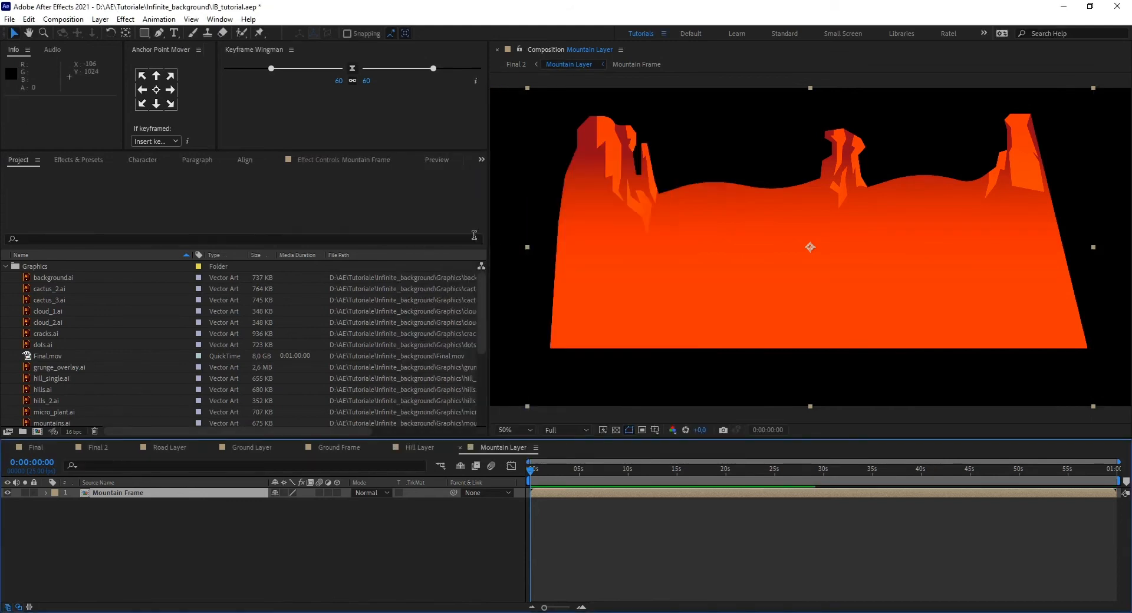
- Move the Mountain Frame layer's anchor point to the middle of its left edge
key("comma")
key("comma")
key("comma")
key("comma")
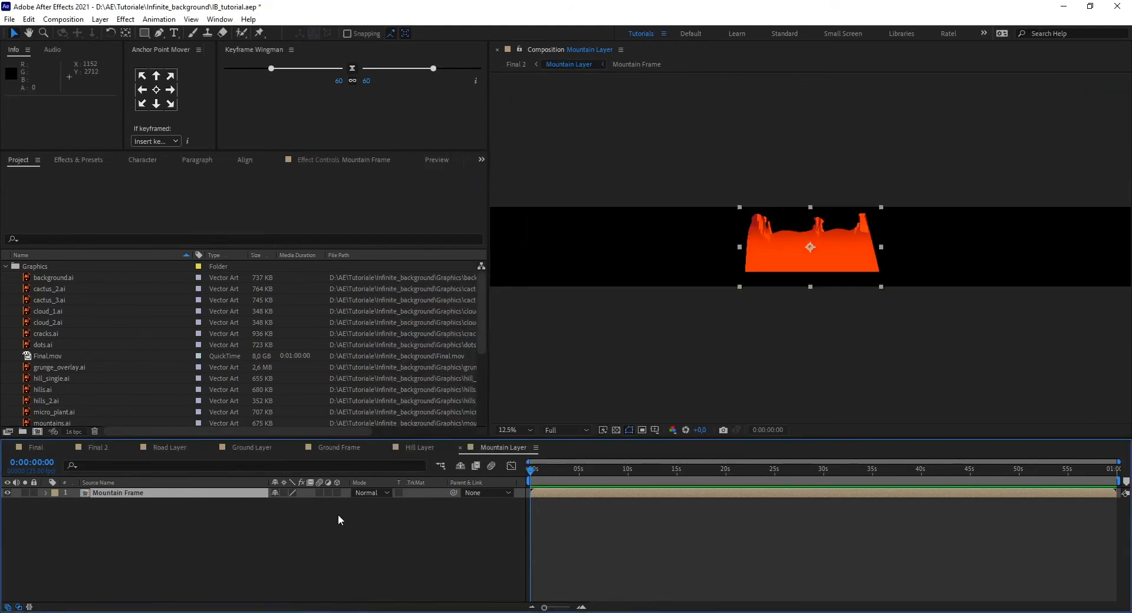
left_click(143, 104)
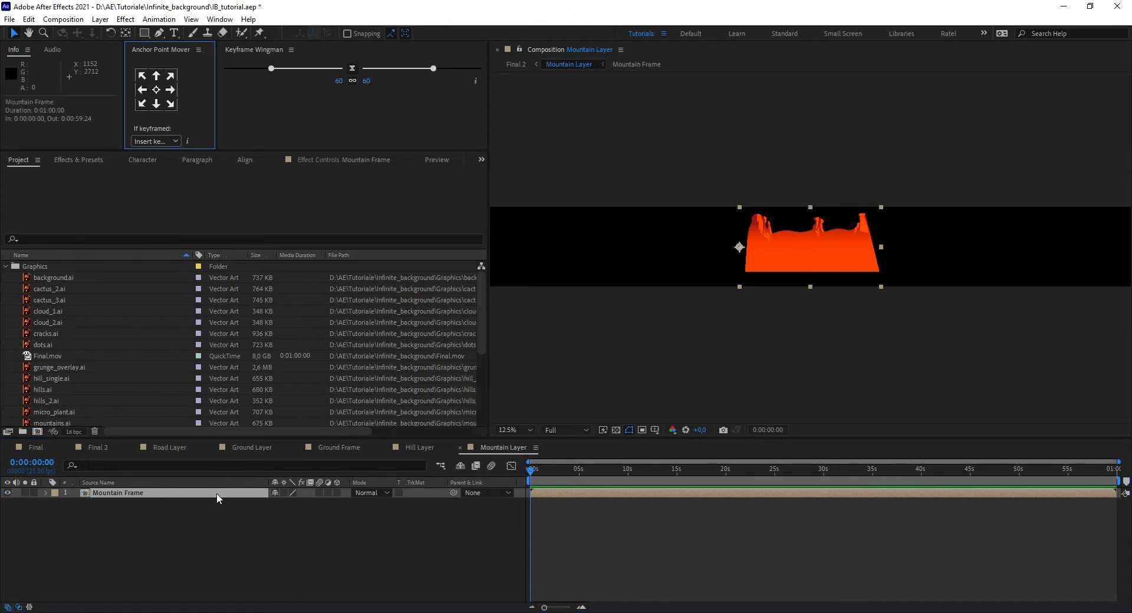
- Duplicate Mountain Frame and set the upper copy's X position to 0, at the start of the composition
left_click(171, 496)
key("ctrl+d")
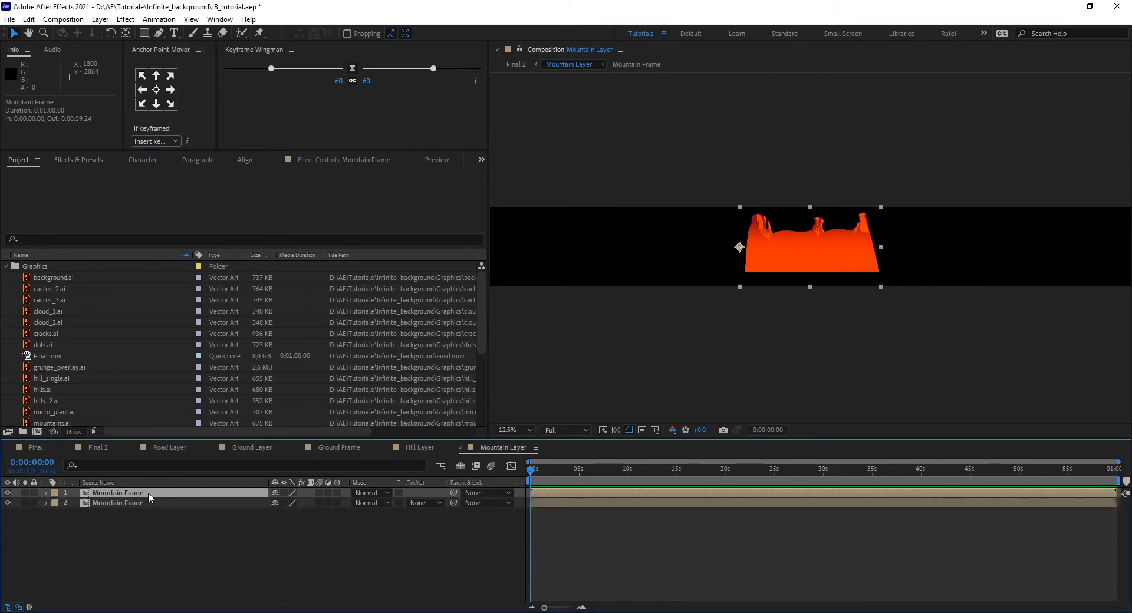
key("p")
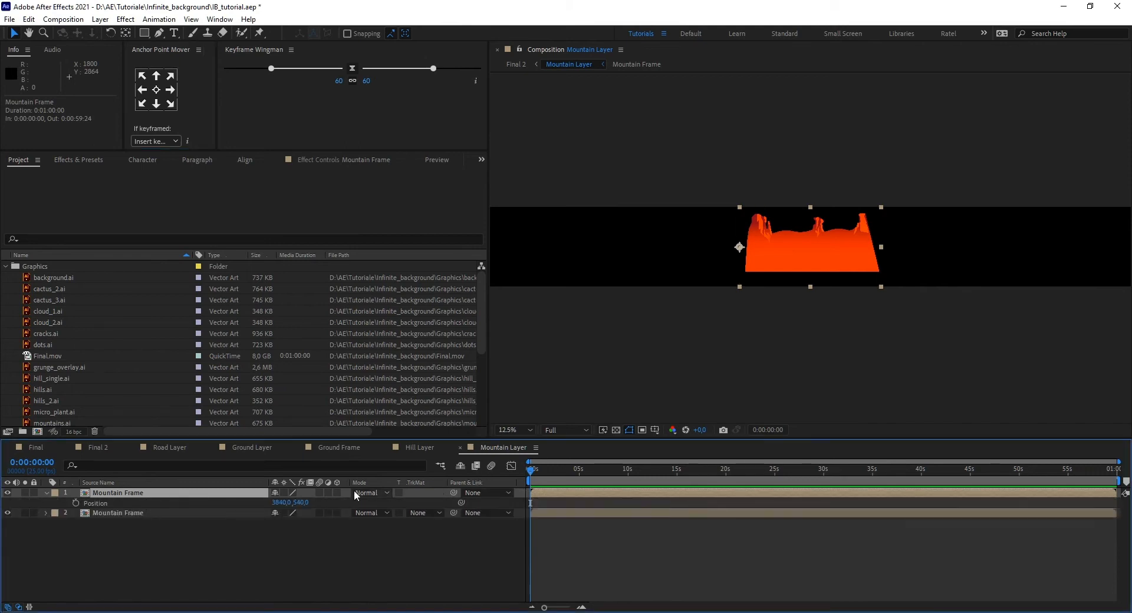
left_click(281, 503)
type("0")
key("Return")
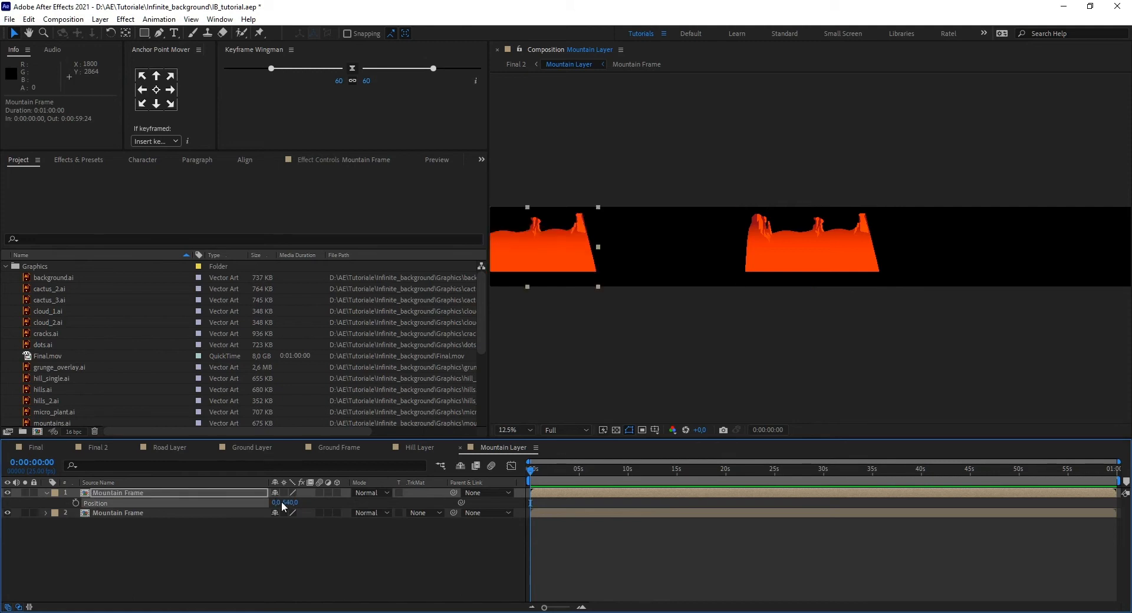
- Move the lower Mountain Frame's anchor point to its right edge and set its X position to 9600
scroll(956, 339, "down", 1)
left_click_drag(844, 327, 796, 354)
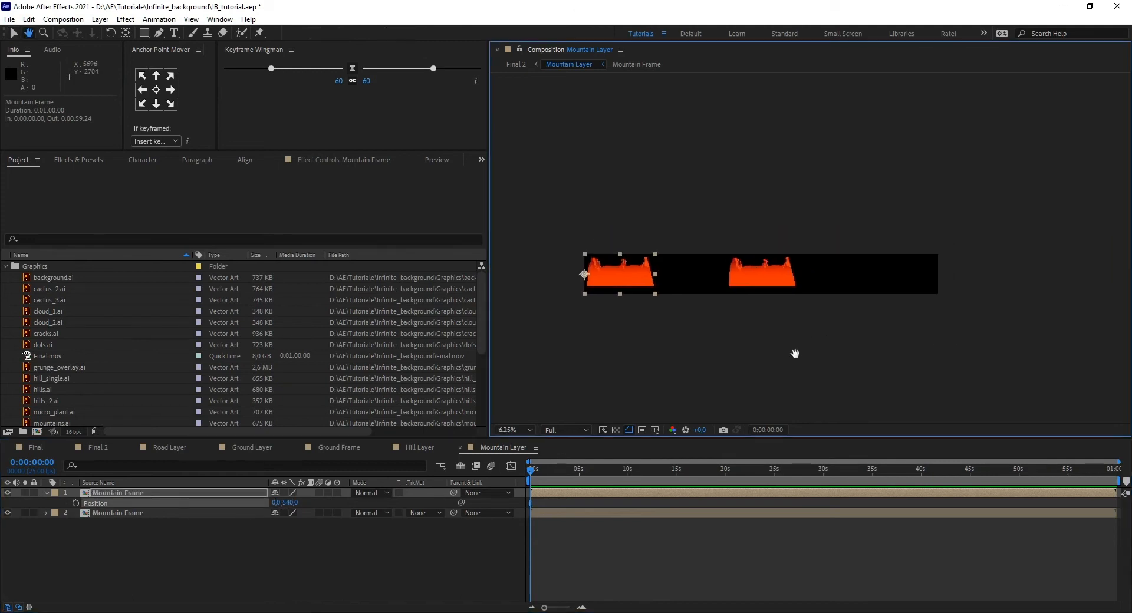
left_click(118, 515)
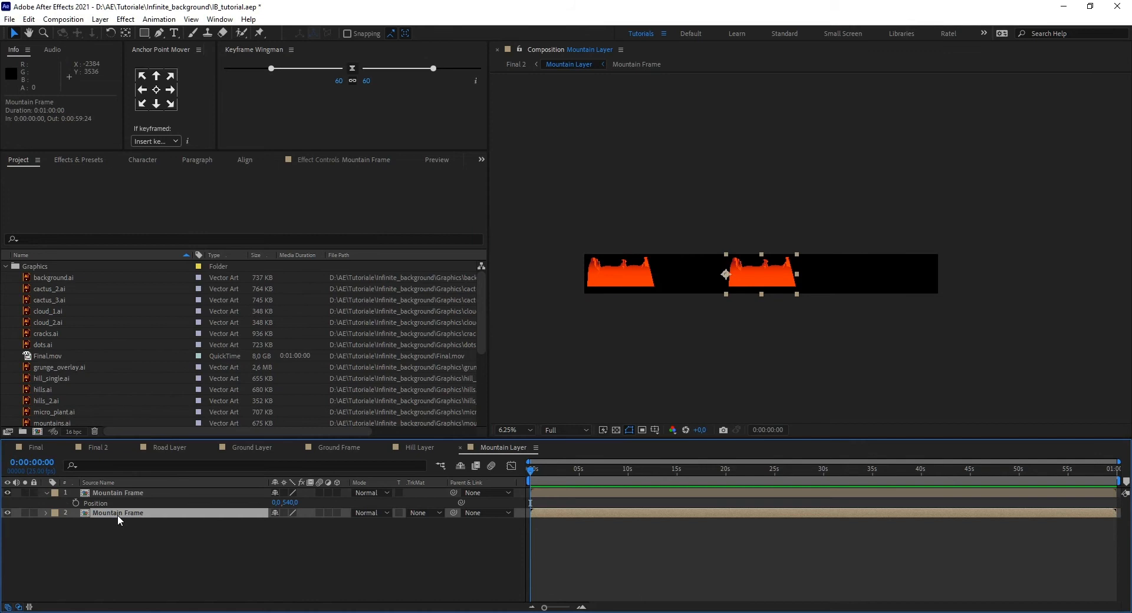
left_click(170, 90)
key("p")
left_click(277, 522)
type("9600")
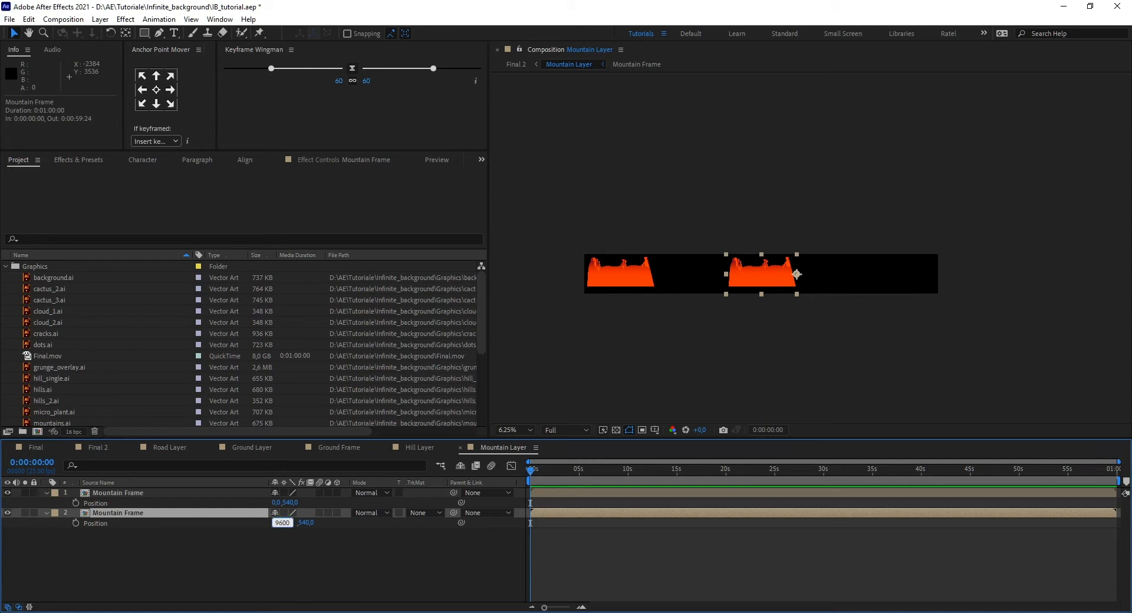
key("Return")
scroll(643, 352, "up", 1)
scroll(648, 356, "down", 1)
left_click_drag(649, 356, 649, 377)
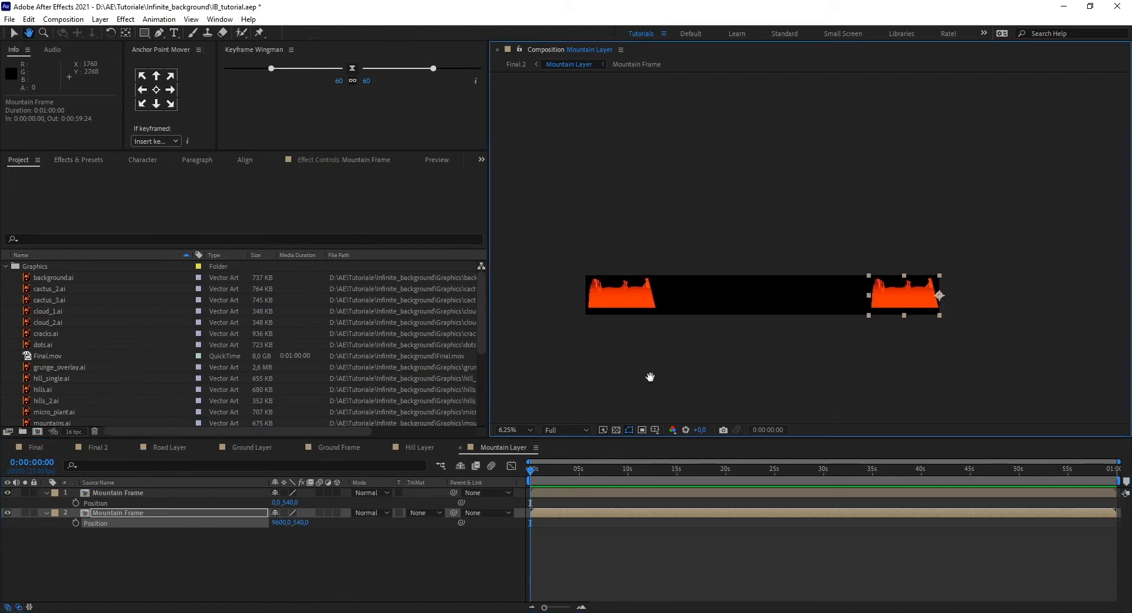
key("period")
left_click_drag(693, 345, 753, 309)
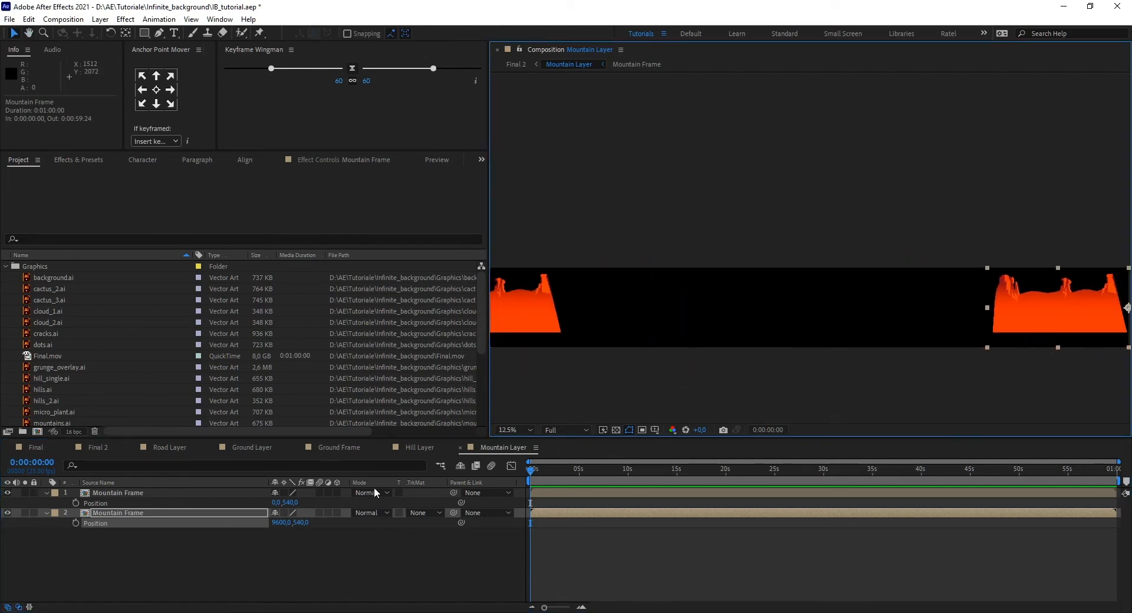
left_click(204, 598)
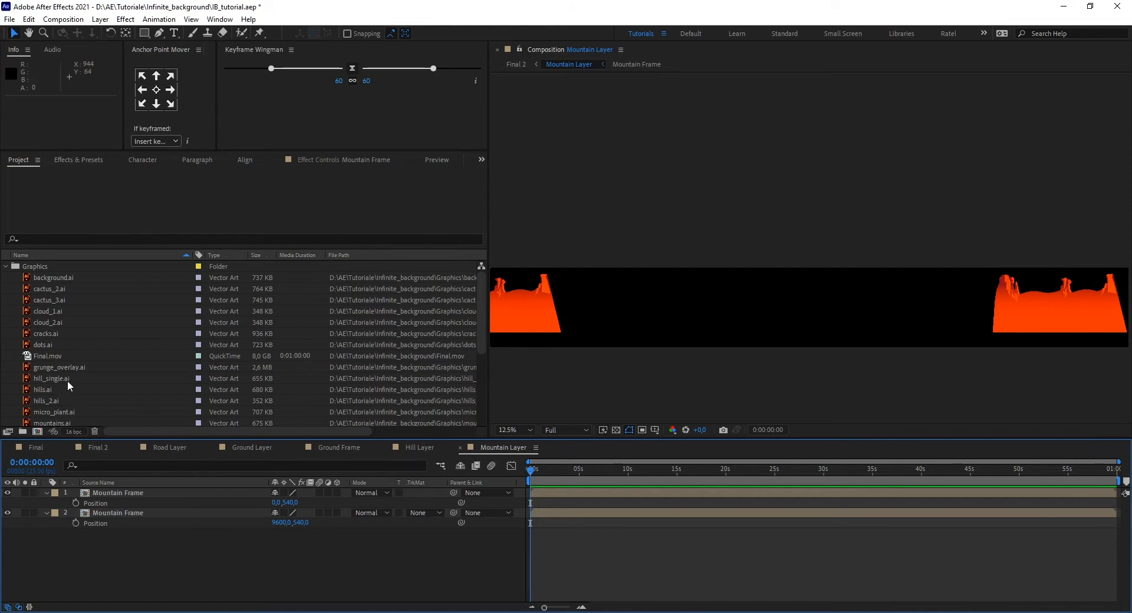
- Add mountains.ai from the Graphics folder to the Mountain Layer composition, in the gap between the two Mountain Frame copies
scroll(51, 401, "down", 1)
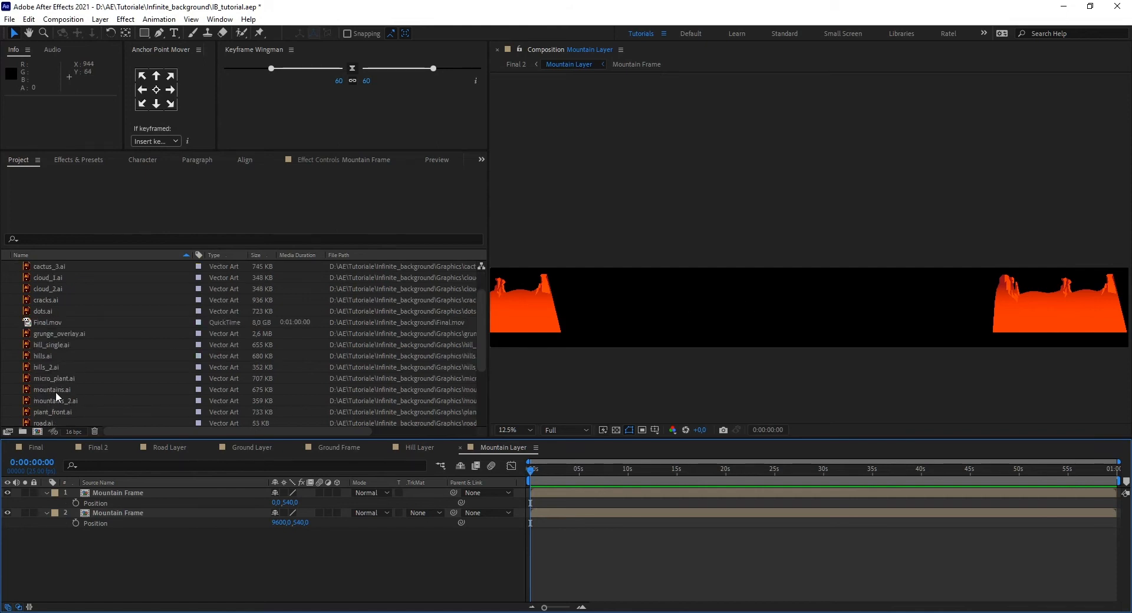
left_click(55, 398)
left_click(58, 388)
left_click_drag(58, 387, 744, 311)
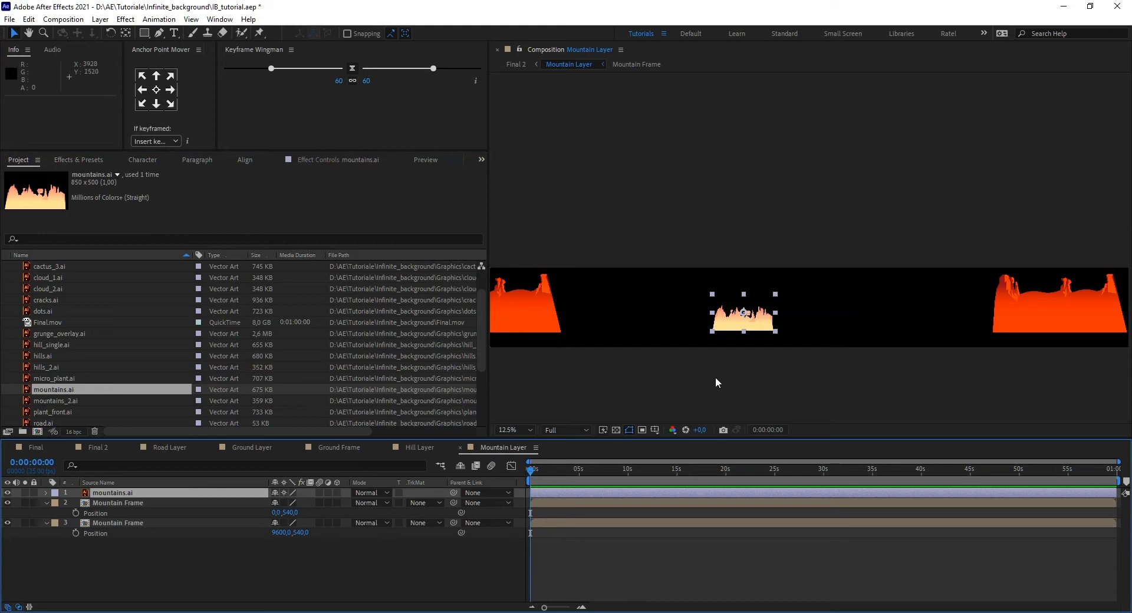
- Scale the mountains.ai layer to 296% and move it up to about 4344, 292 so its base sits near the composition's lower edge
scroll(756, 358, "up", 2)
left_click_drag(762, 359, 891, 284)
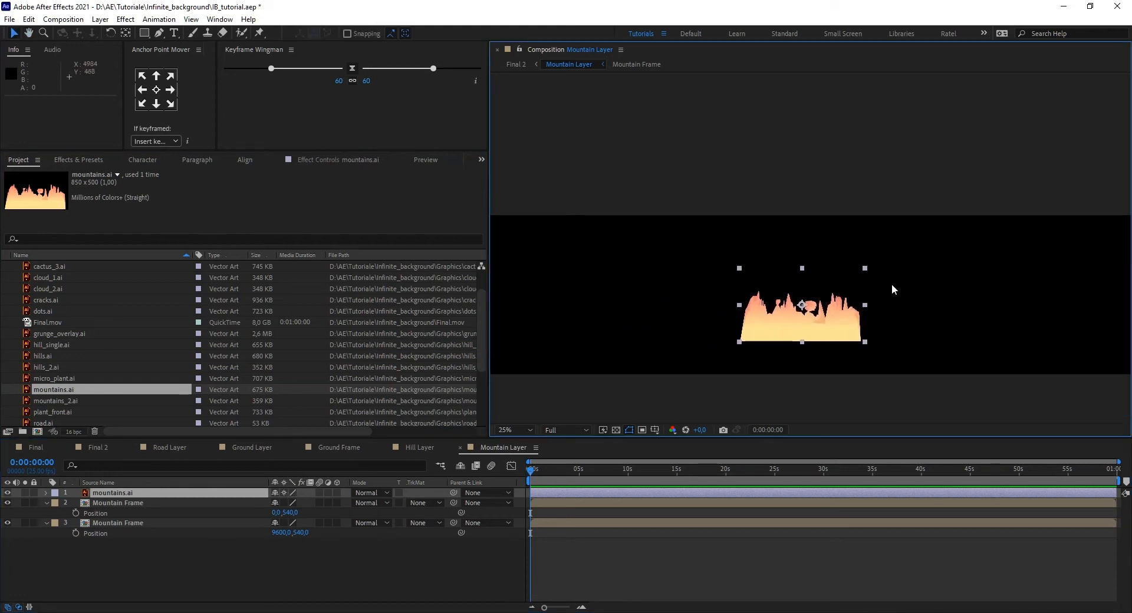
key("s")
left_click_drag(304, 508, 419, 505)
left_click_drag(799, 313, 796, 258)
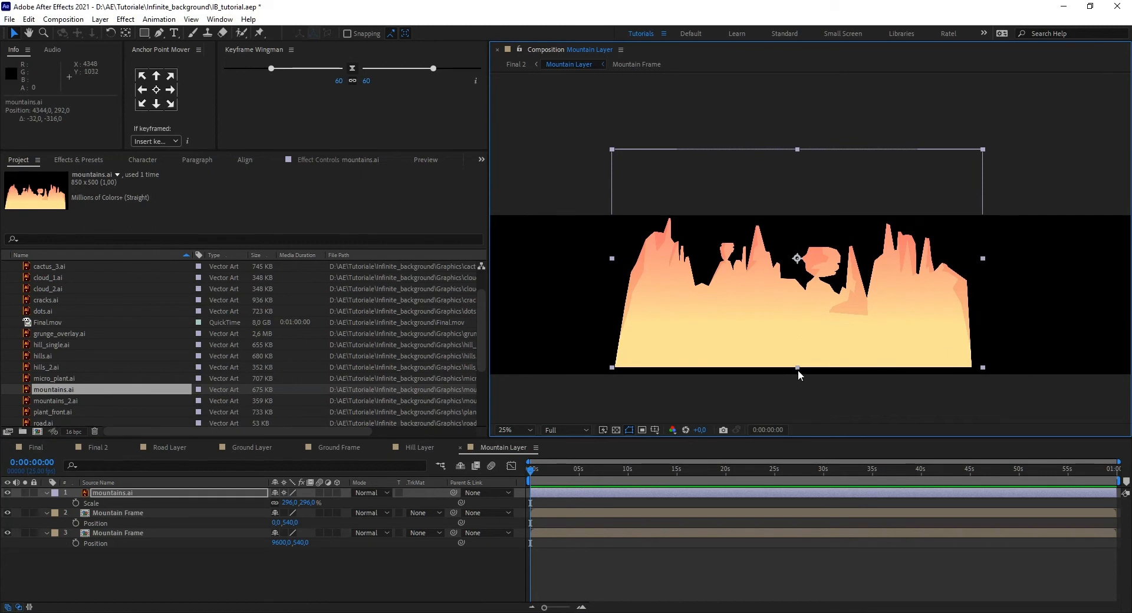
left_click(677, 560)
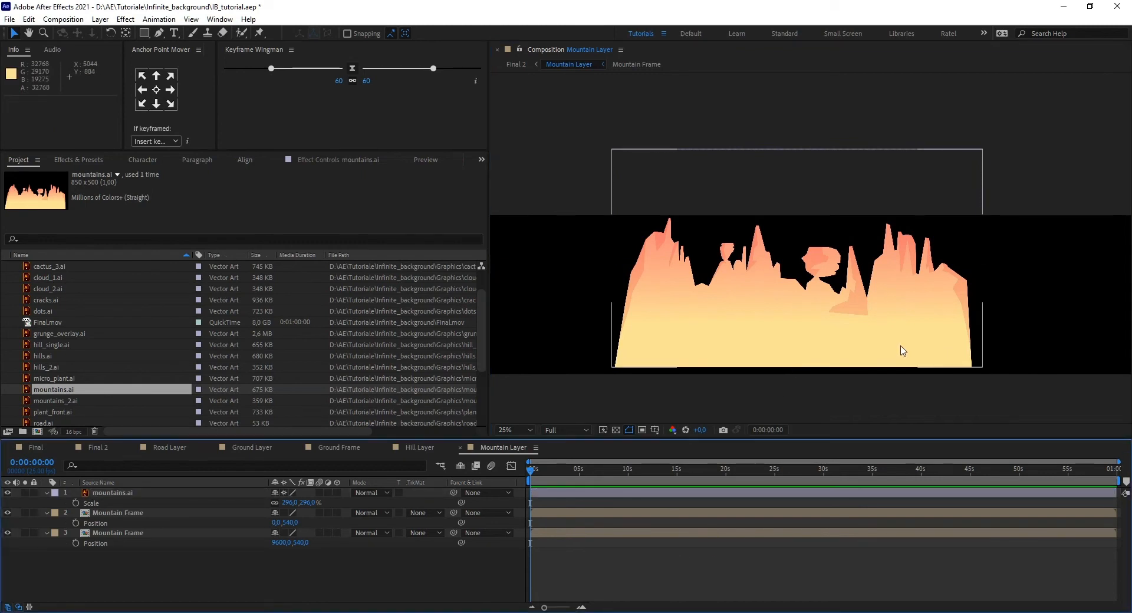
- Apply a Tint effect to mountains.ai and sample its Map White To colour from the orange of the Mountain Frame graphic
scroll(903, 350, "down", 1)
left_click_drag(946, 356, 879, 380)
left_click_drag(784, 378, 756, 376)
left_click(746, 304)
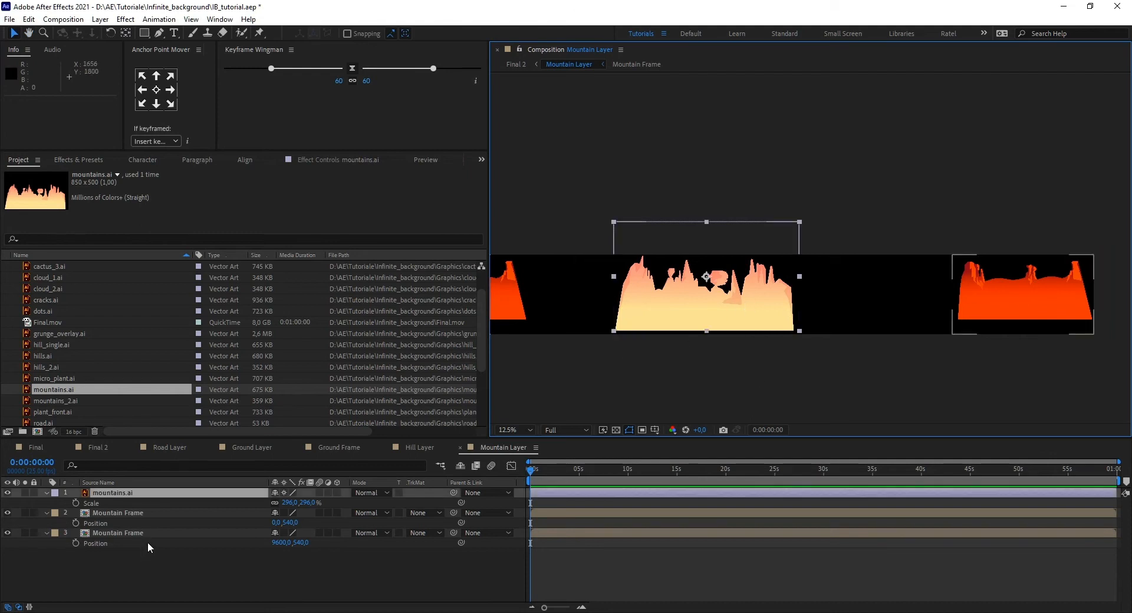
key("ctrl+space")
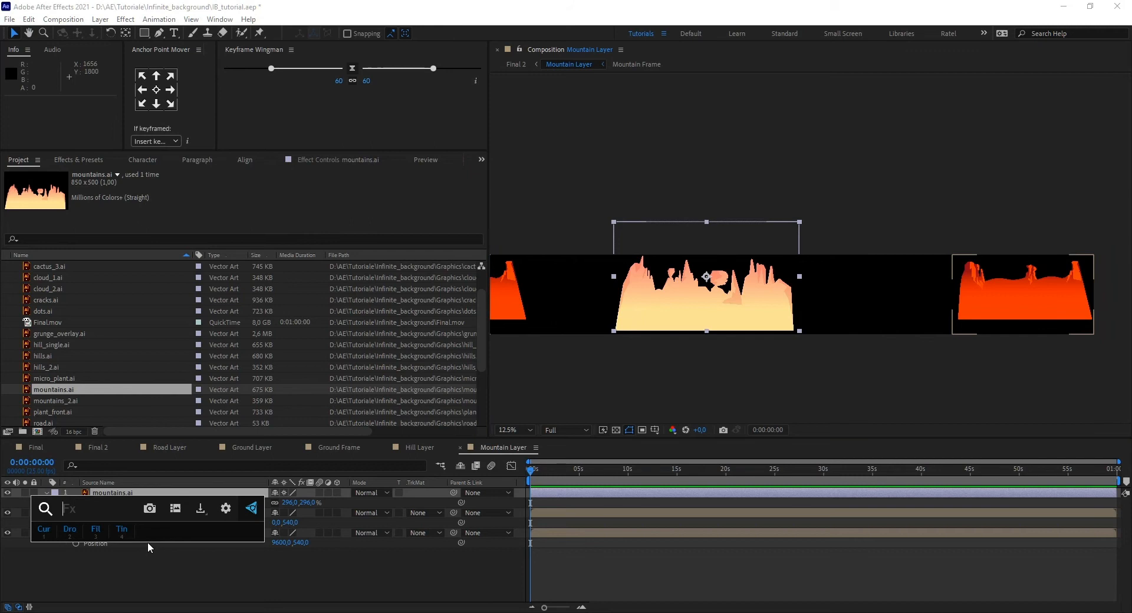
left_click(121, 530)
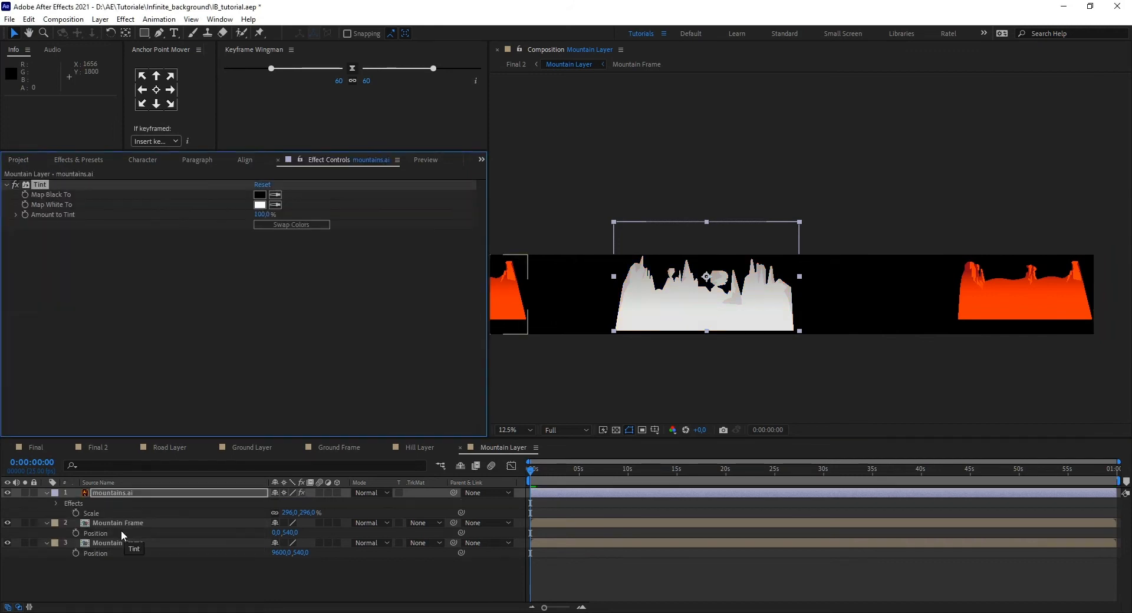
left_click(275, 205)
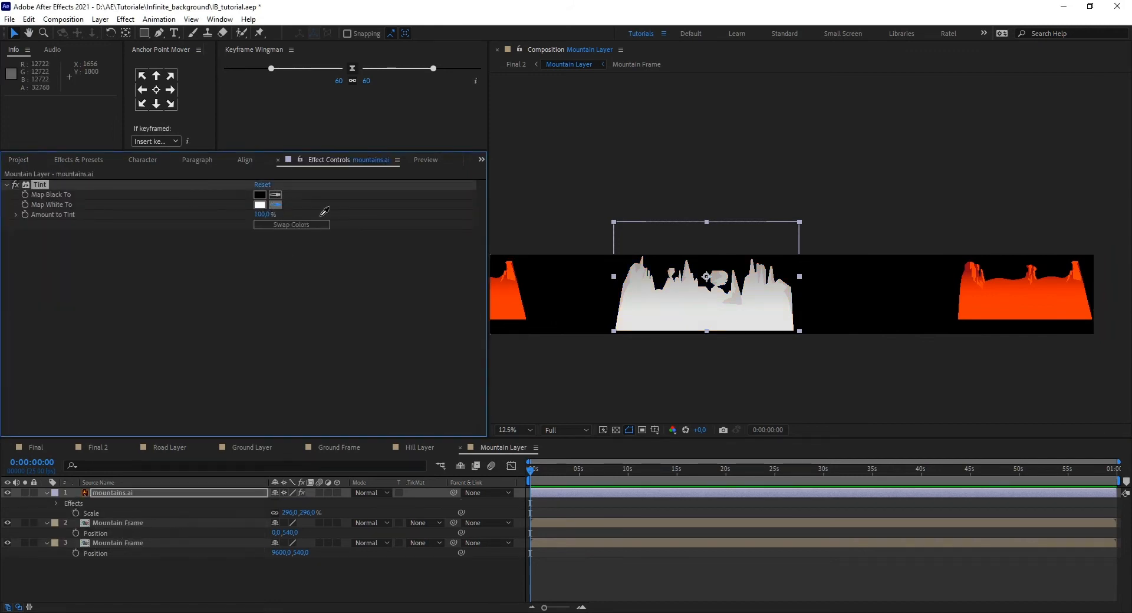
left_click(1068, 290)
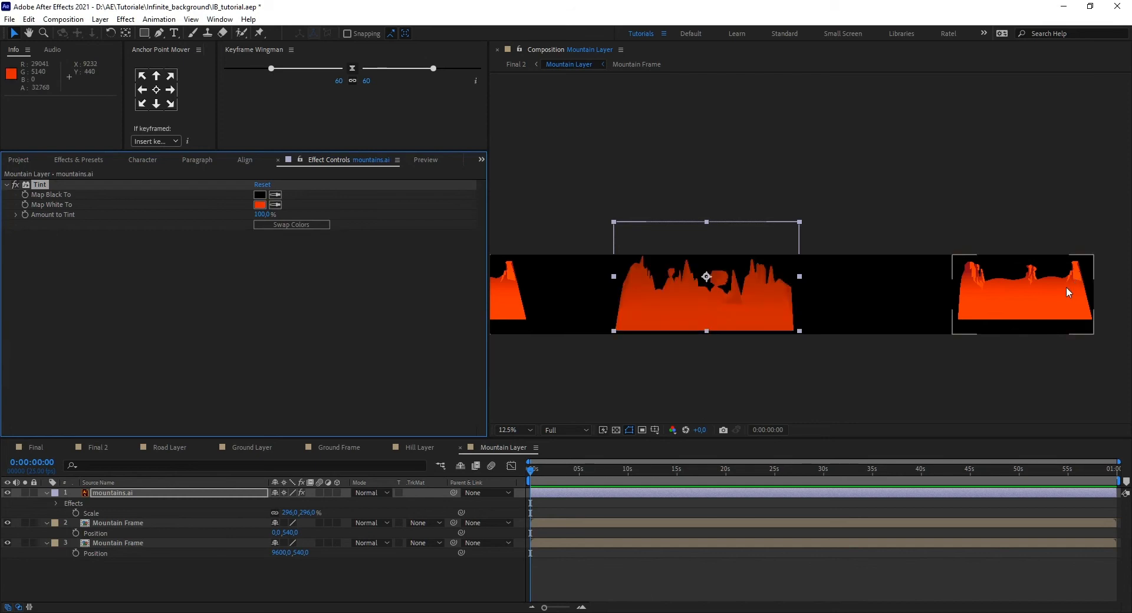
- Set the Tint's Map White To colour on mountains.ai to the slightly desaturated orange E43712
scroll(691, 330, "up", 1)
key("h")
left_click_drag(692, 332, 519, 286)
key("v")
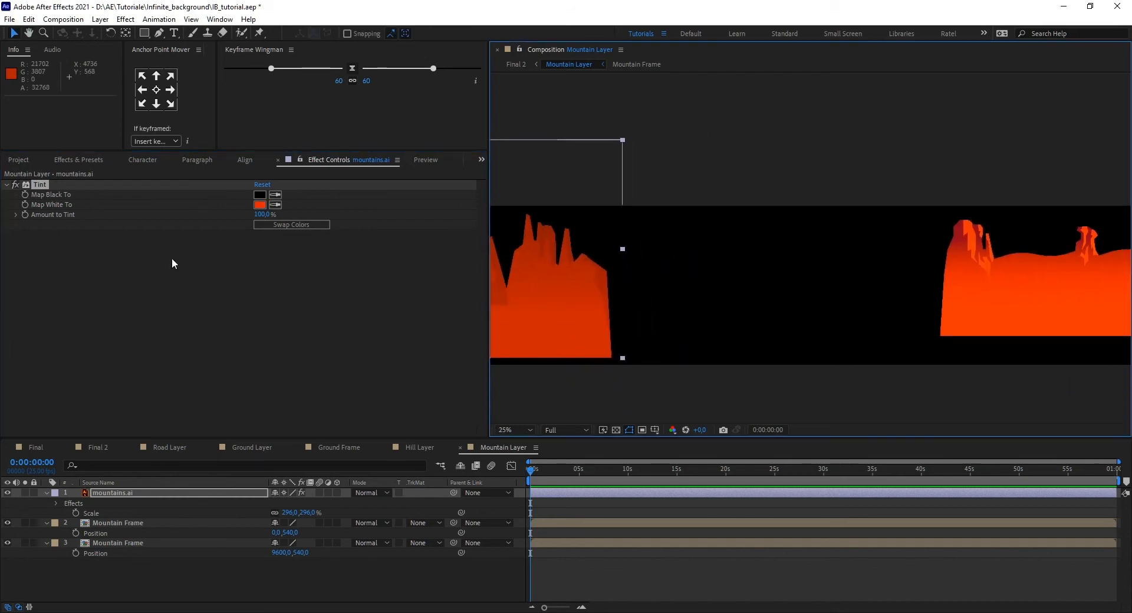
left_click(262, 204)
left_click_drag(460, 237, 316, 257)
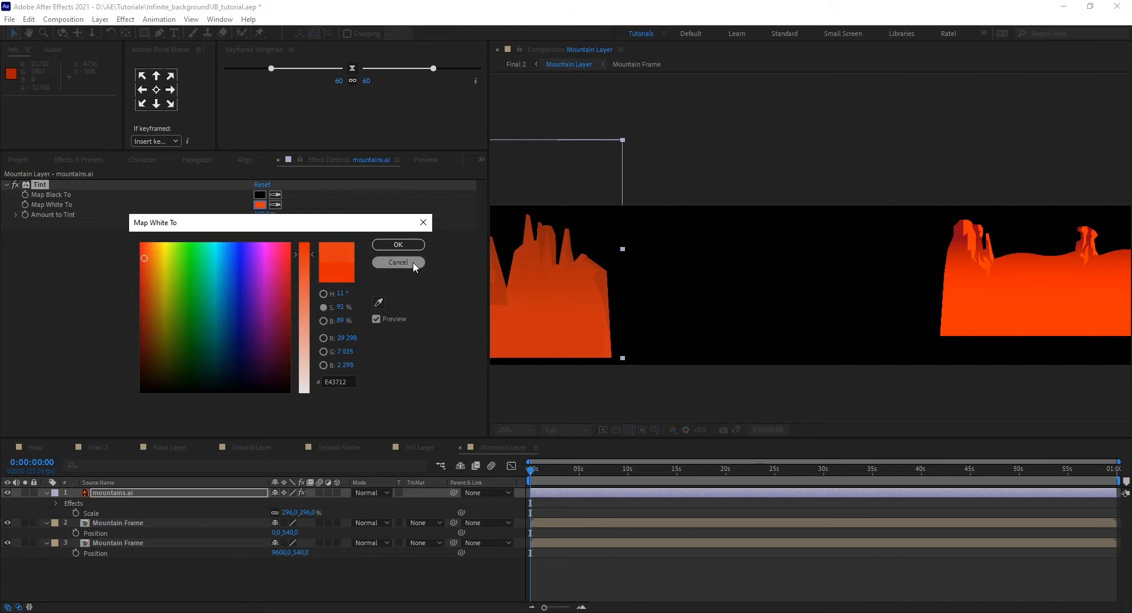
left_click(399, 245)
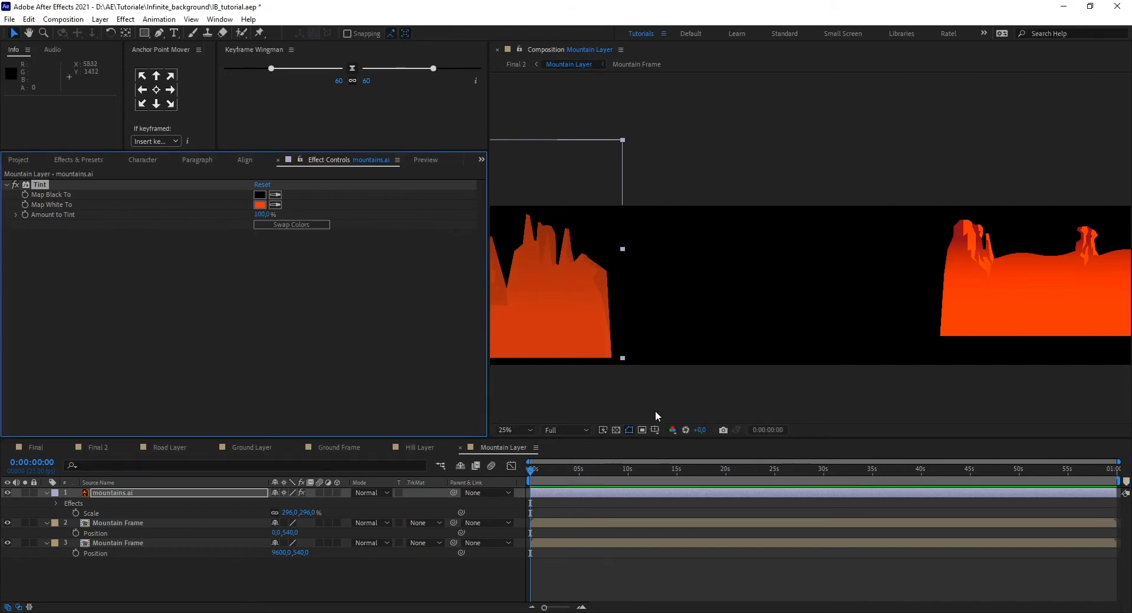
- Check the tinted mountains across the whole strip and collapse the properties of mountains.ai and the upper Mountain Frame
left_click_drag(823, 316, 1036, 308)
left_click_drag(902, 325, 957, 290)
key("comma")
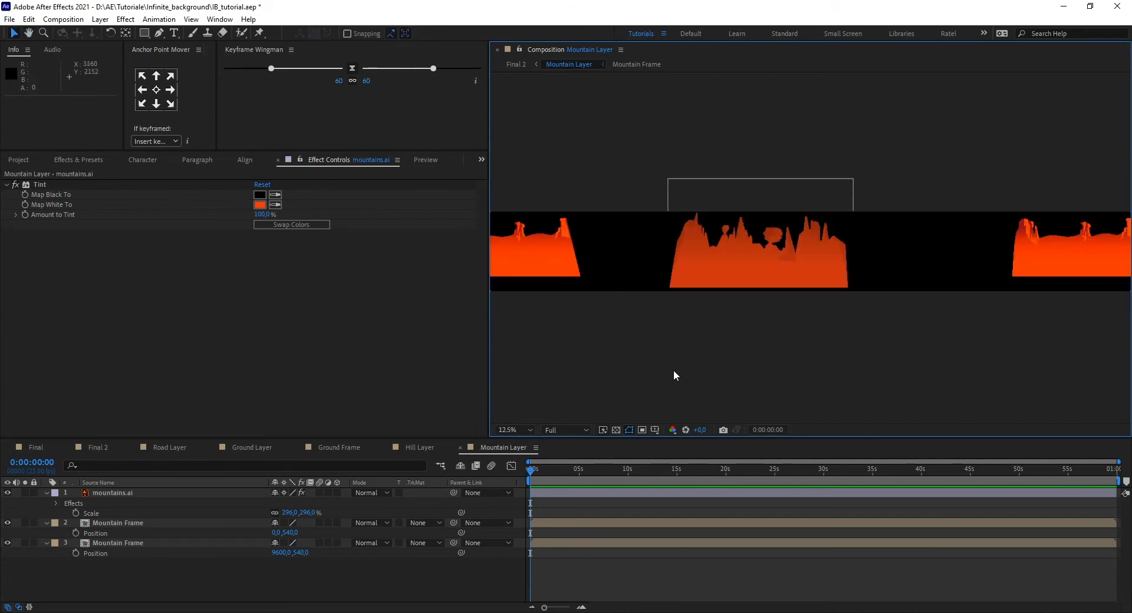
left_click_drag(677, 348, 702, 366)
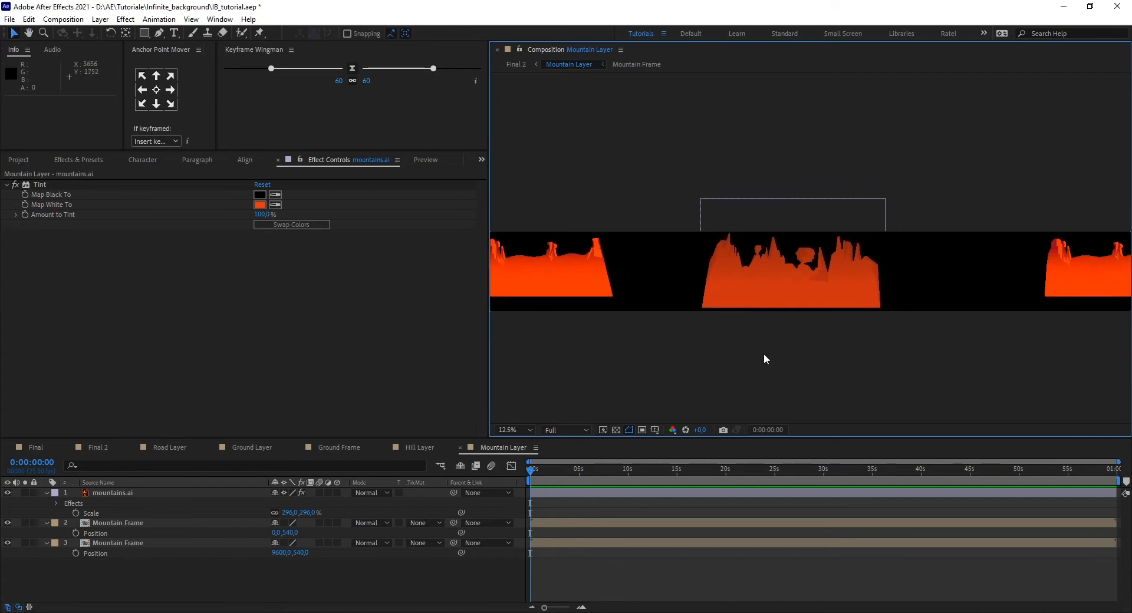
left_click(48, 493)
left_click(48, 502)
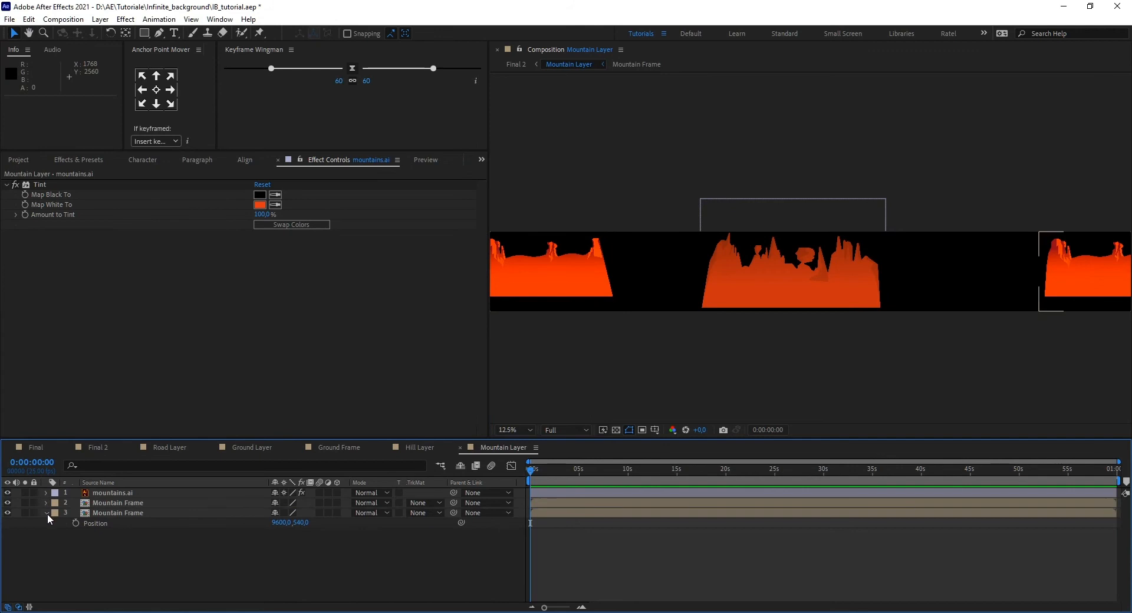
scroll(806, 325, "down", 1)
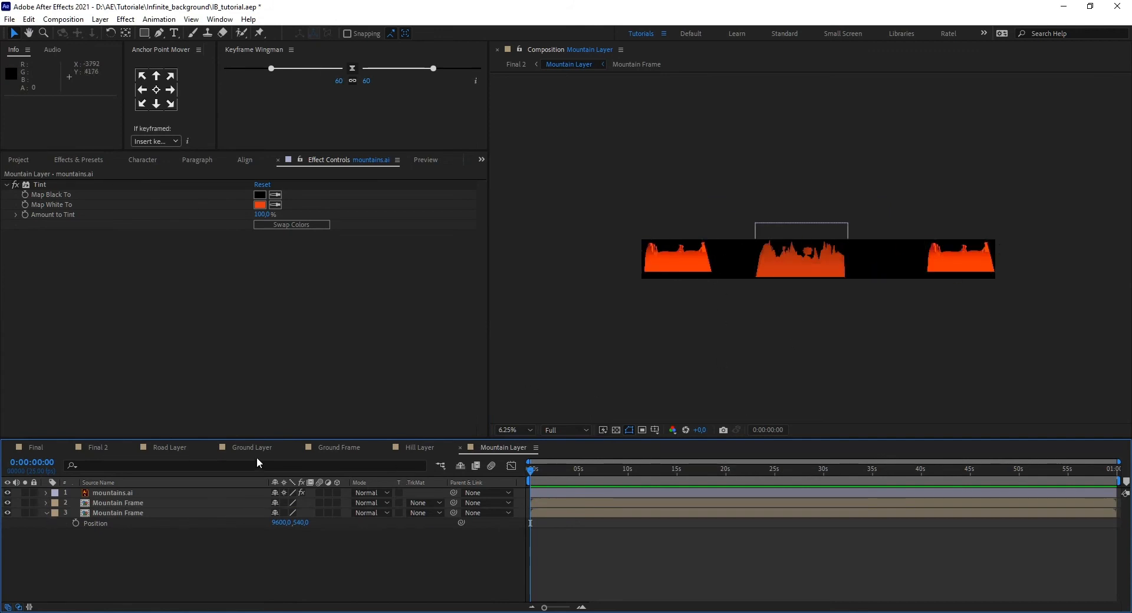
- Open the Final 2 composition and move Mountain Layer to the end of the layer stack, behind Hill Layer
left_click(174, 448)
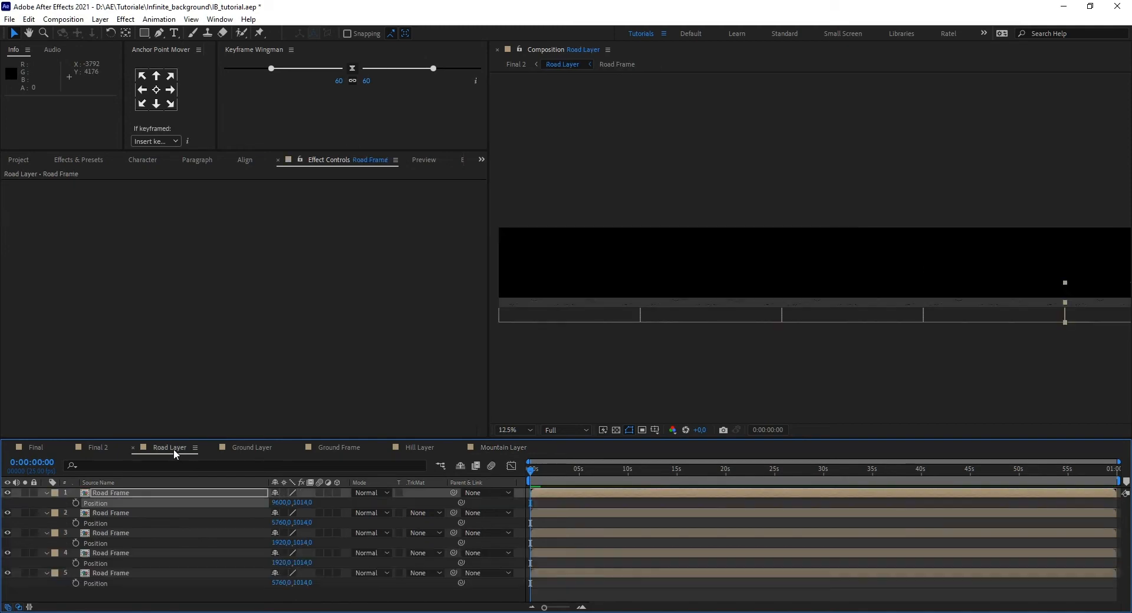
left_click(97, 447)
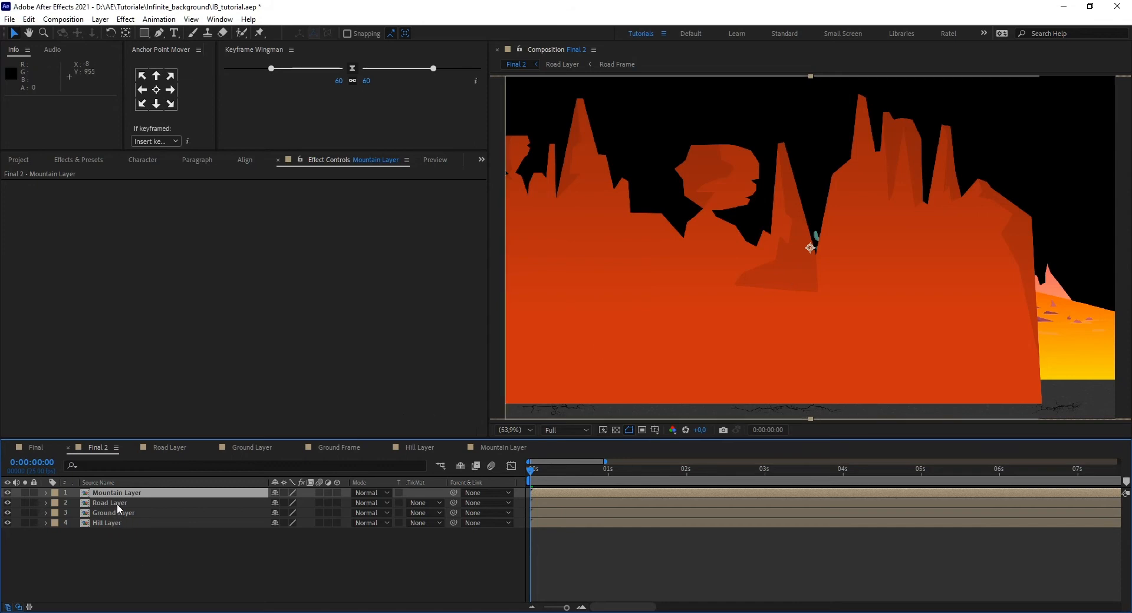
left_click_drag(118, 491, 126, 549)
left_click_drag(125, 550, 126, 550)
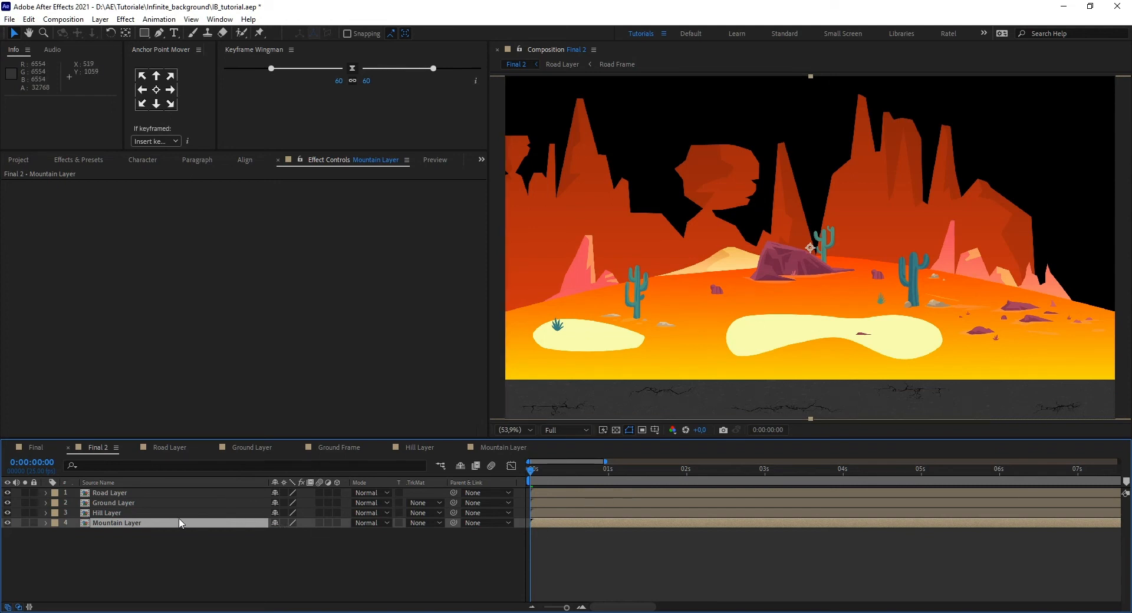
- Match Mountain Layer's X position to Hill Layer's 4800 and keyframe its Position at 0 seconds
left_click(157, 513)
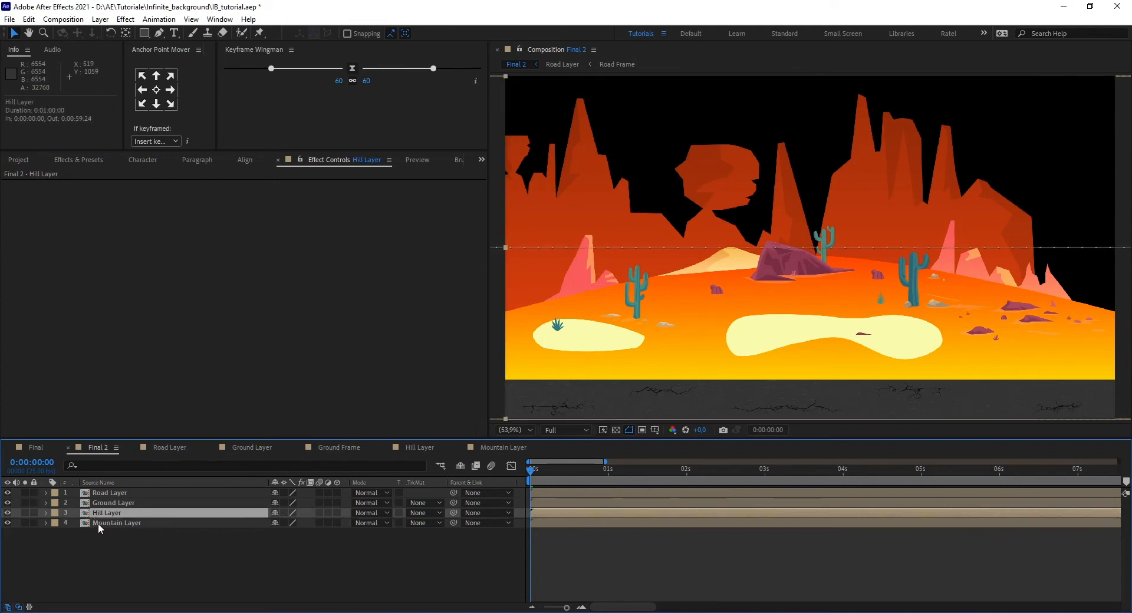
left_click(115, 522)
key("p")
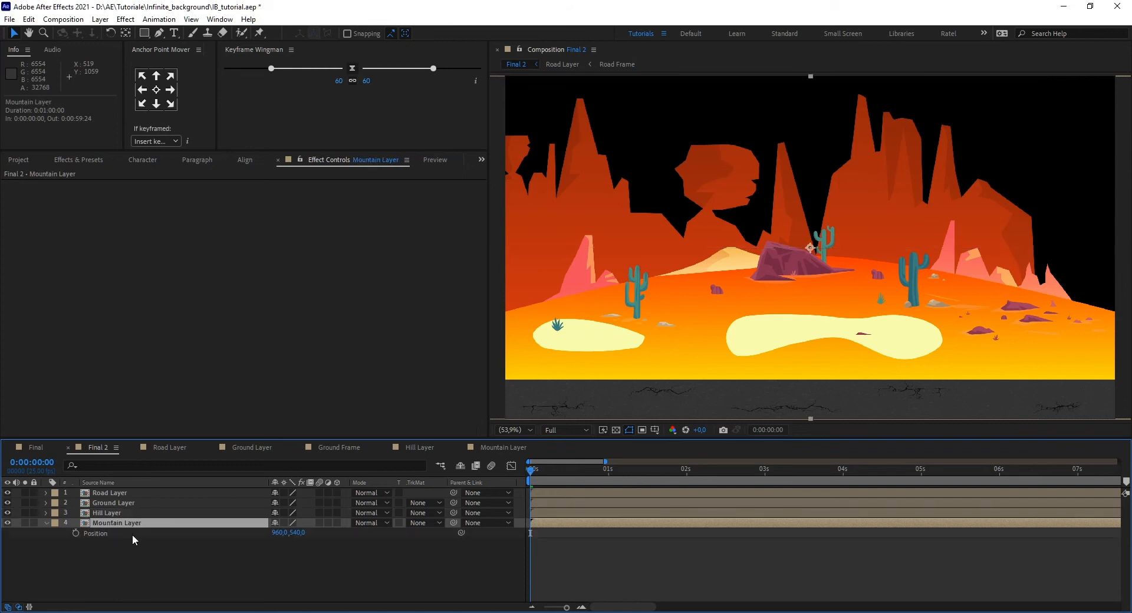
left_click(165, 513)
key("p")
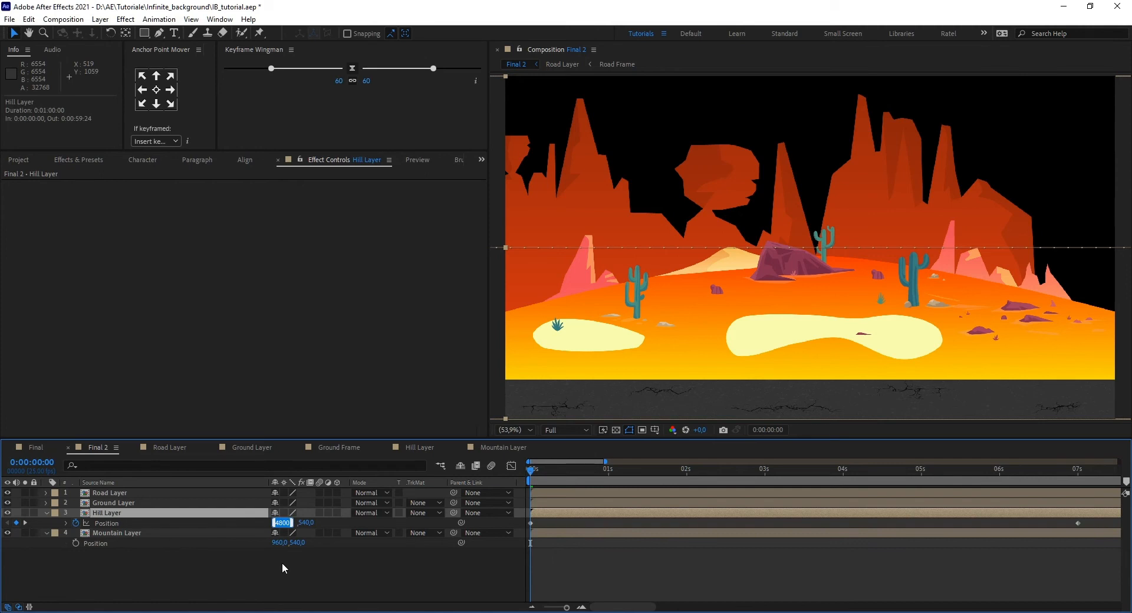
left_click(276, 542)
key("Return")
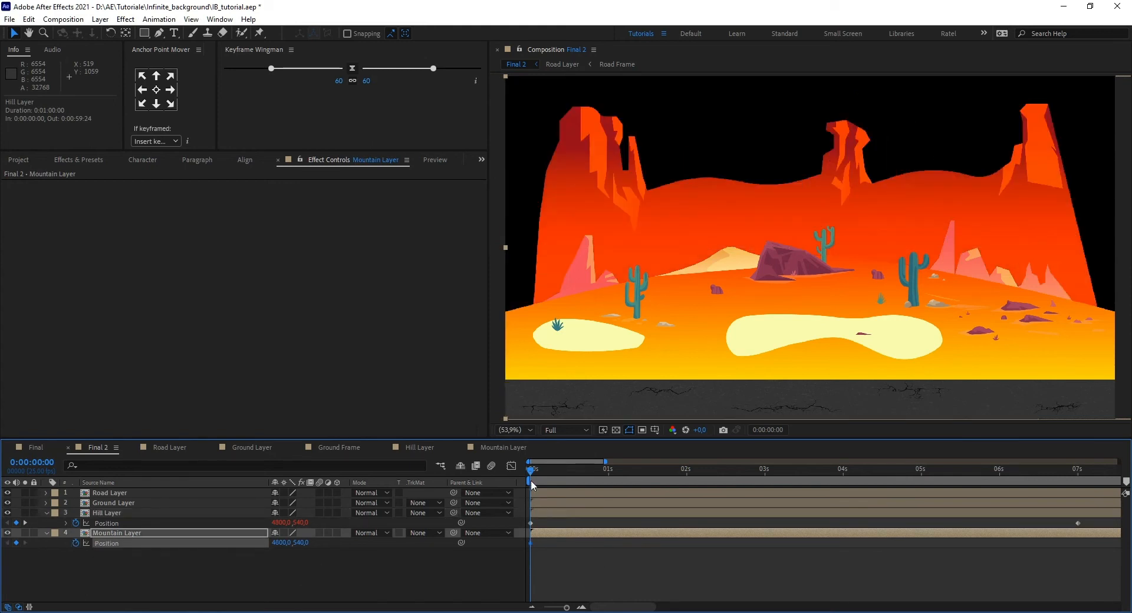
left_click_drag(531, 476, 797, 509)
scroll(794, 551, "down", 3)
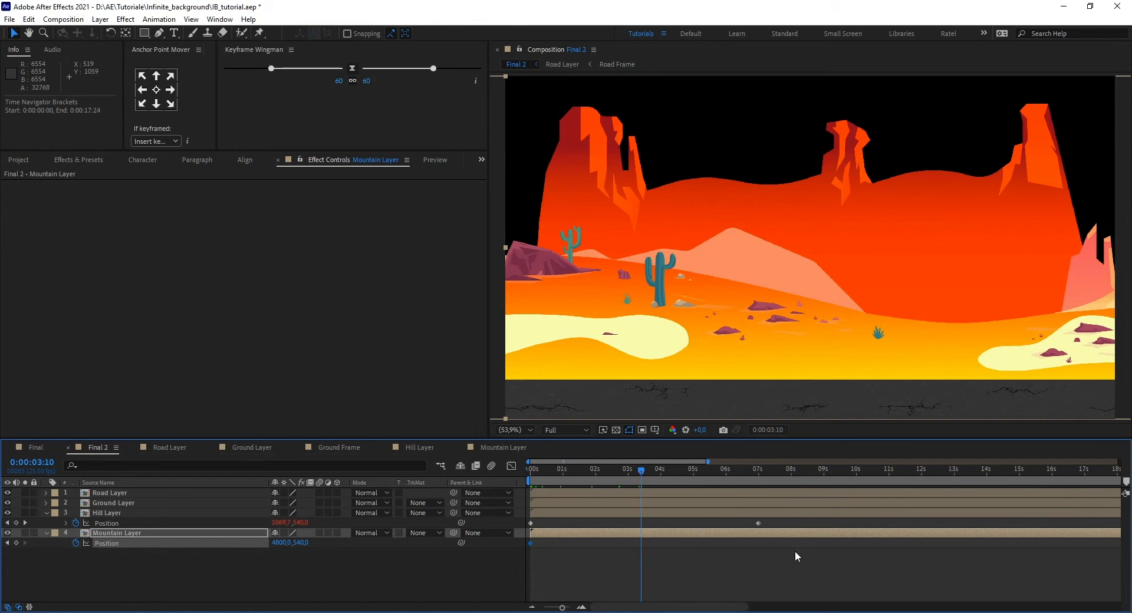
left_click_drag(638, 469, 1018, 511)
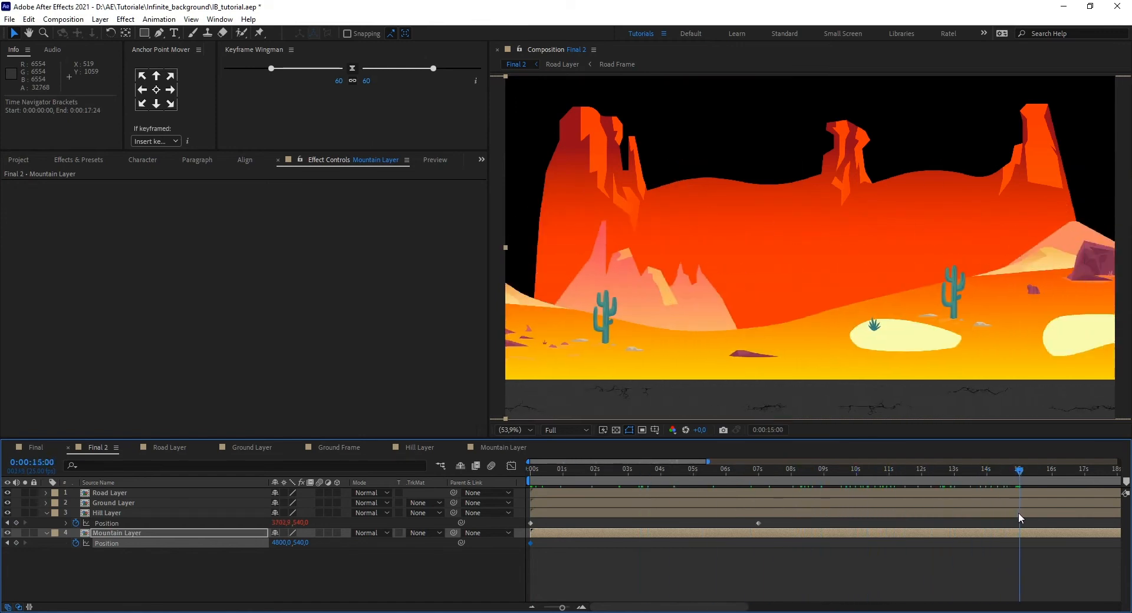
scroll(1017, 517, "up", 4)
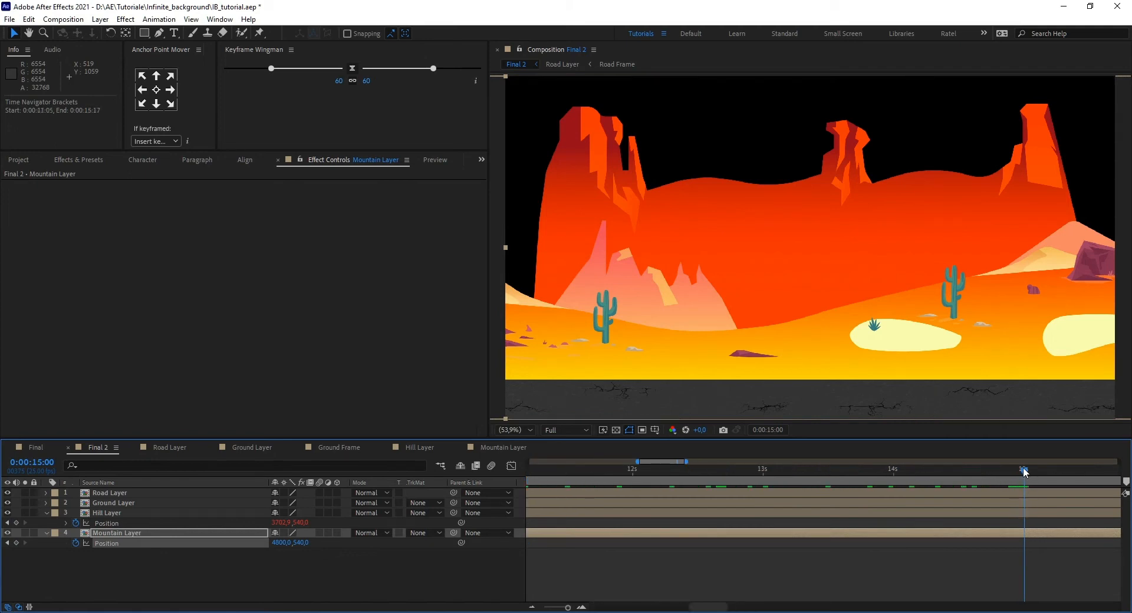
scroll(1024, 486, "down", 4)
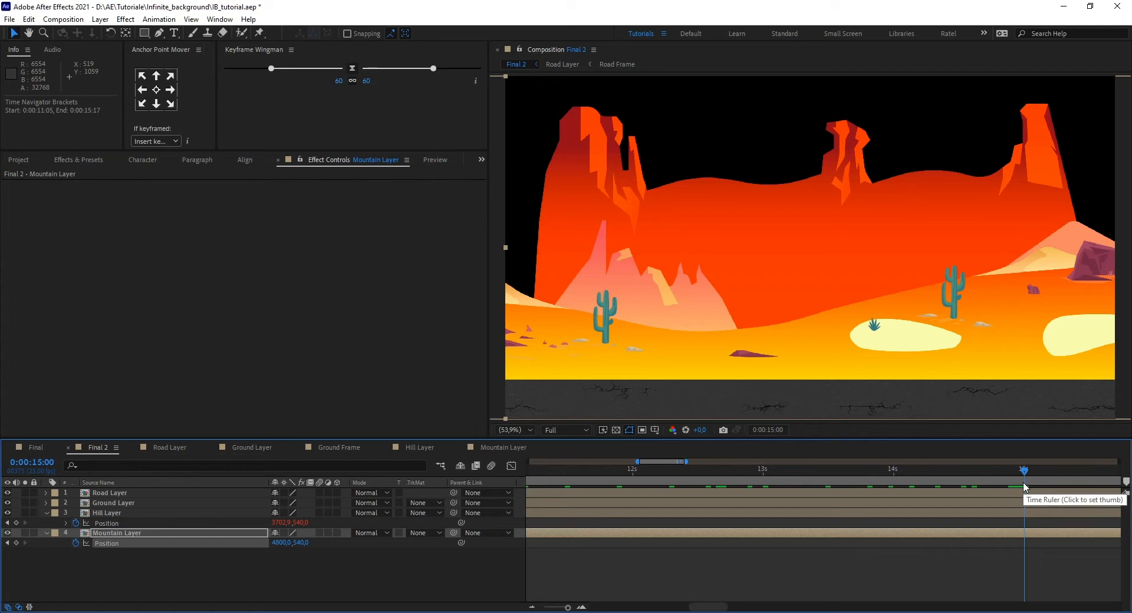
scroll(1024, 485, "down", 5)
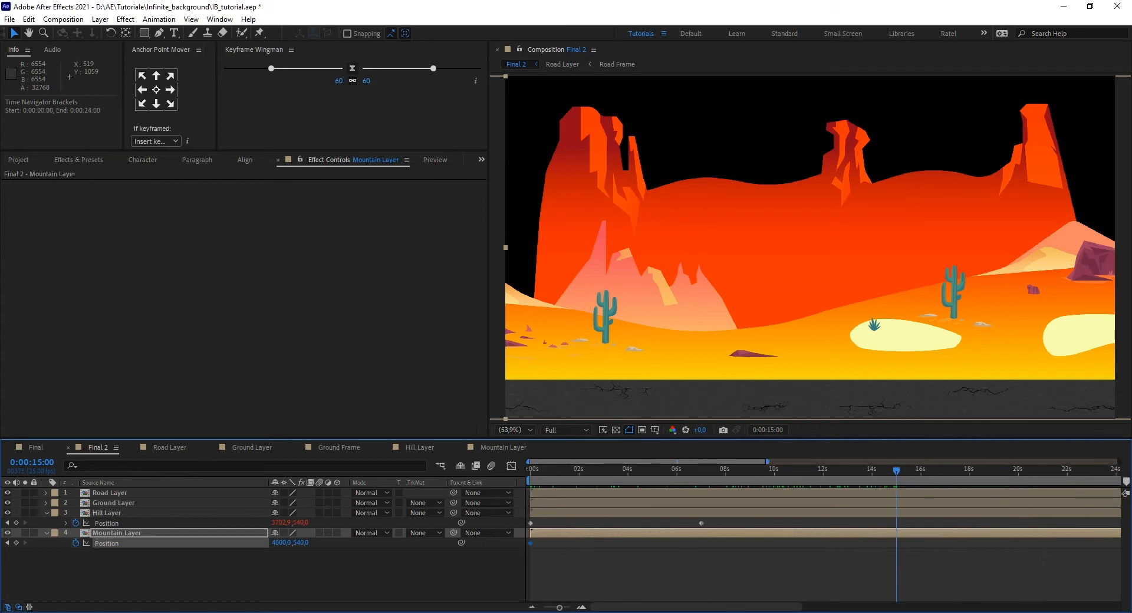
- Reuse Hill Layer's 7-second X position to keyframe Mountain Layer's X position at -2880 at 15 seconds
left_click_drag(896, 469, 702, 566)
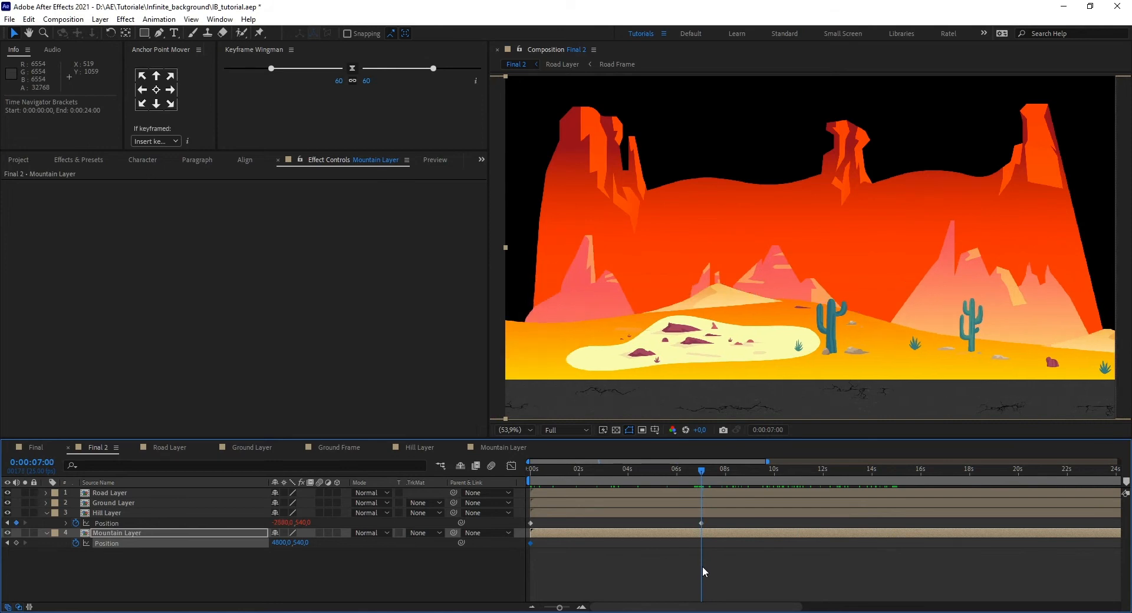
scroll(672, 531, "up", 6)
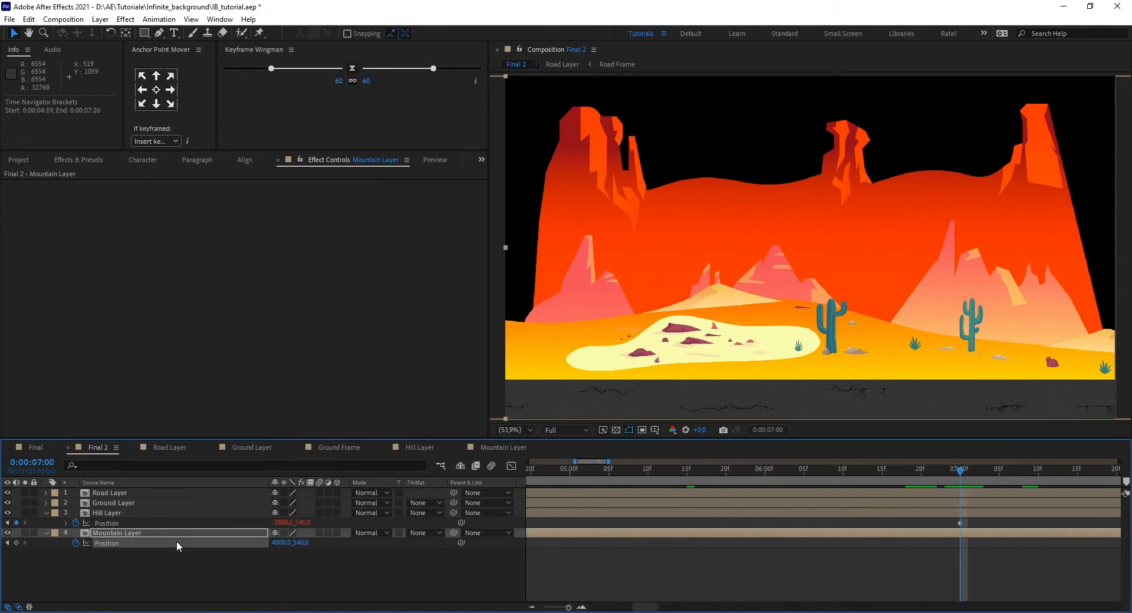
left_click(282, 522)
left_click_drag(960, 472, 1123, 472)
scroll(835, 531, "down", 6)
left_click_drag(807, 471, 995, 500)
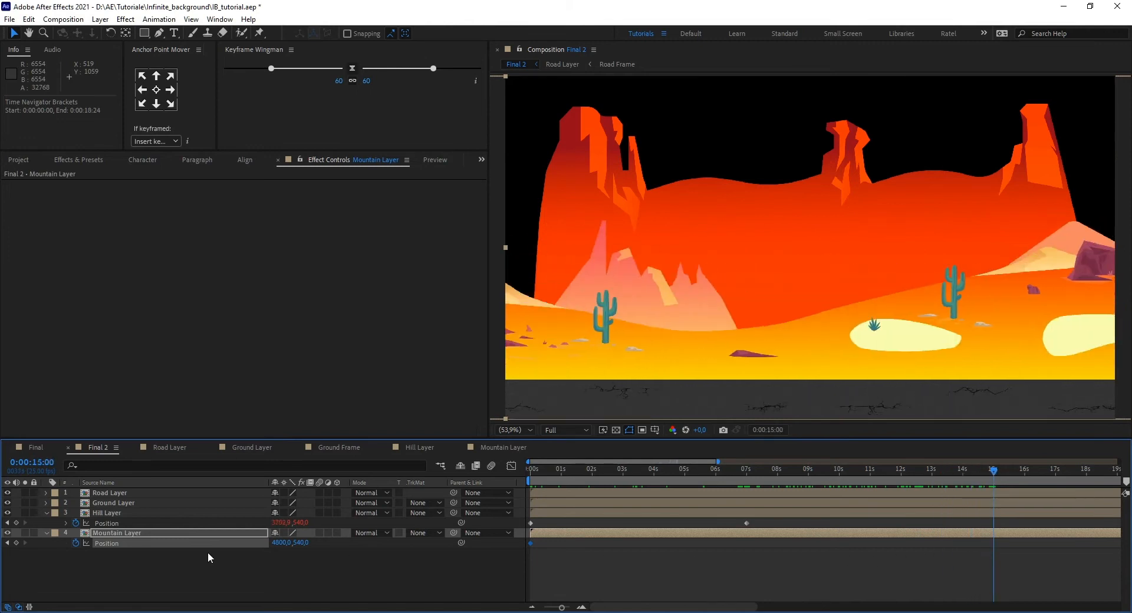
left_click(273, 543)
key("Return")
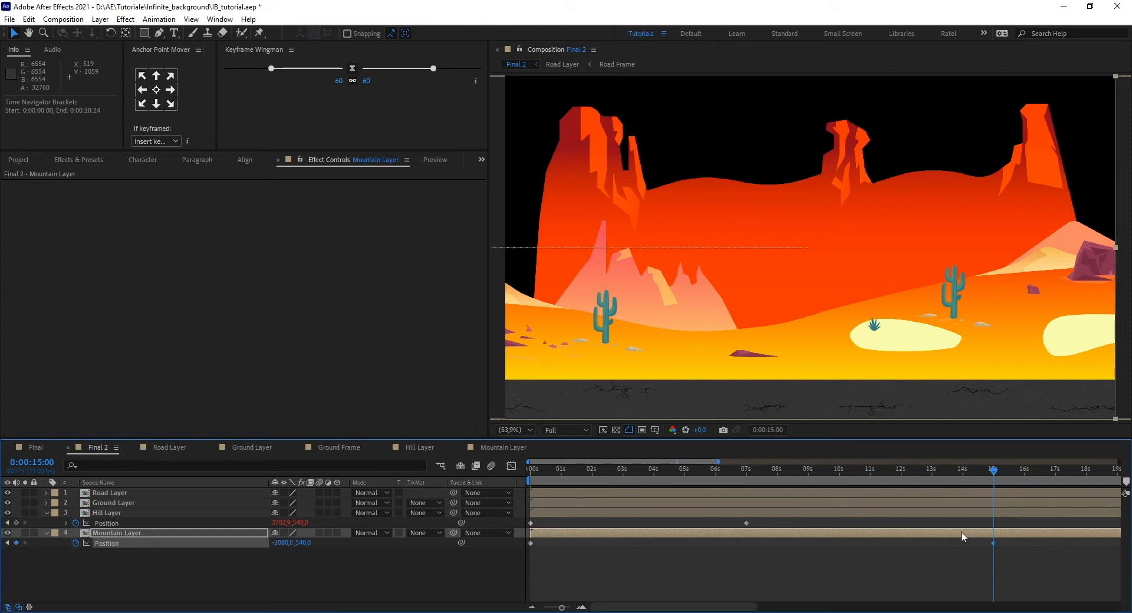
- Return to the start of Final 2 and play a preview of the moving mountains
left_click_drag(995, 475, 476, 494)
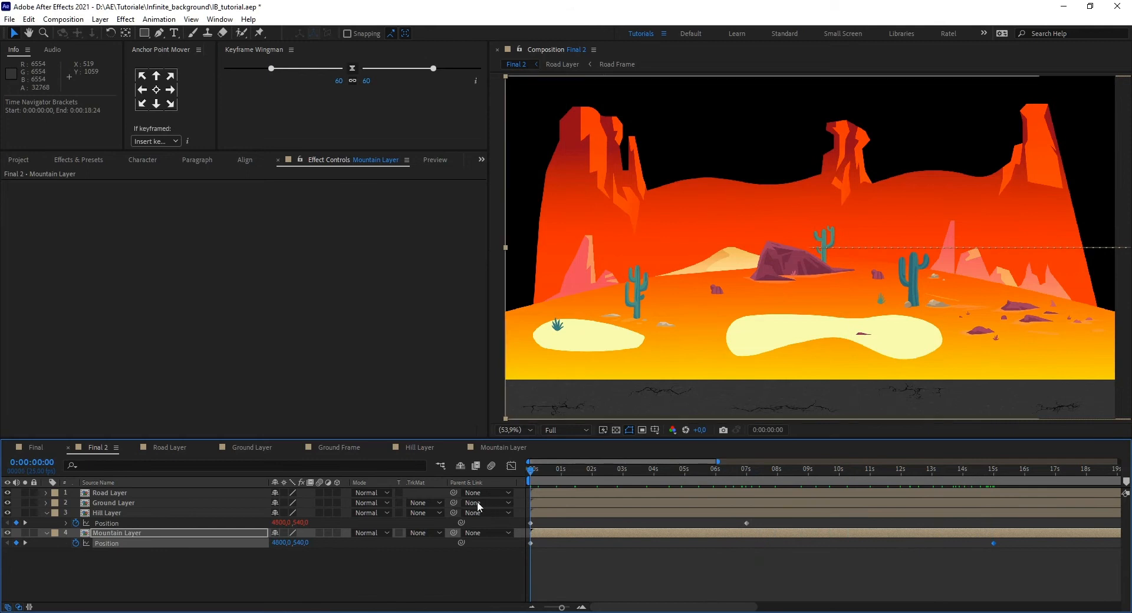
key("space")
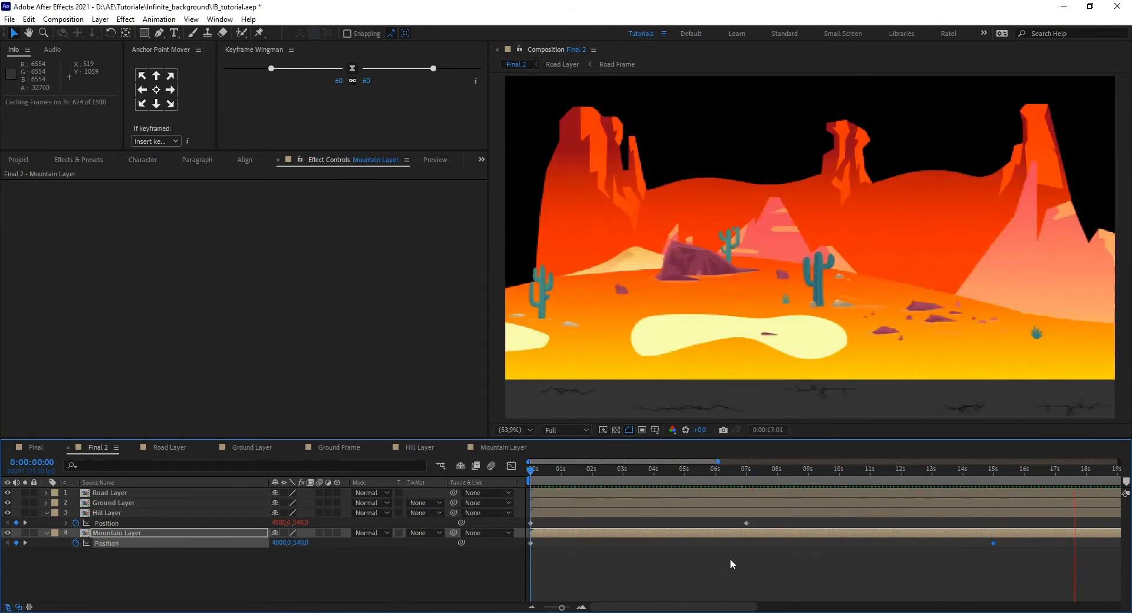
- Loop Mountain Layer's Position animation with the expression loopOut();
key("space")
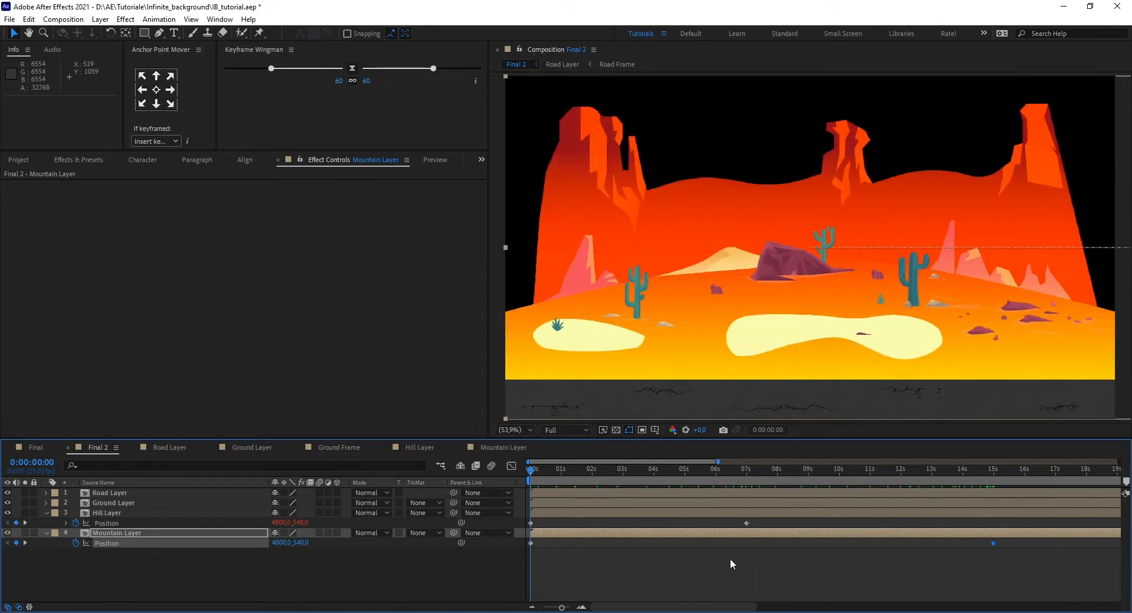
key("ctrl+v")
left_click(67, 543)
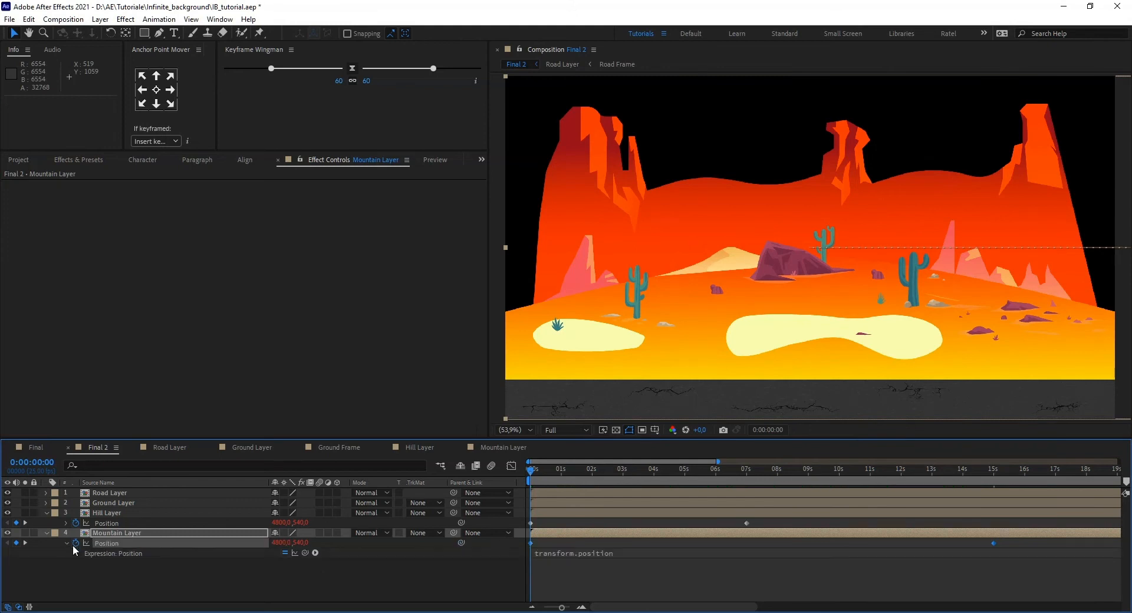
left_click(558, 554)
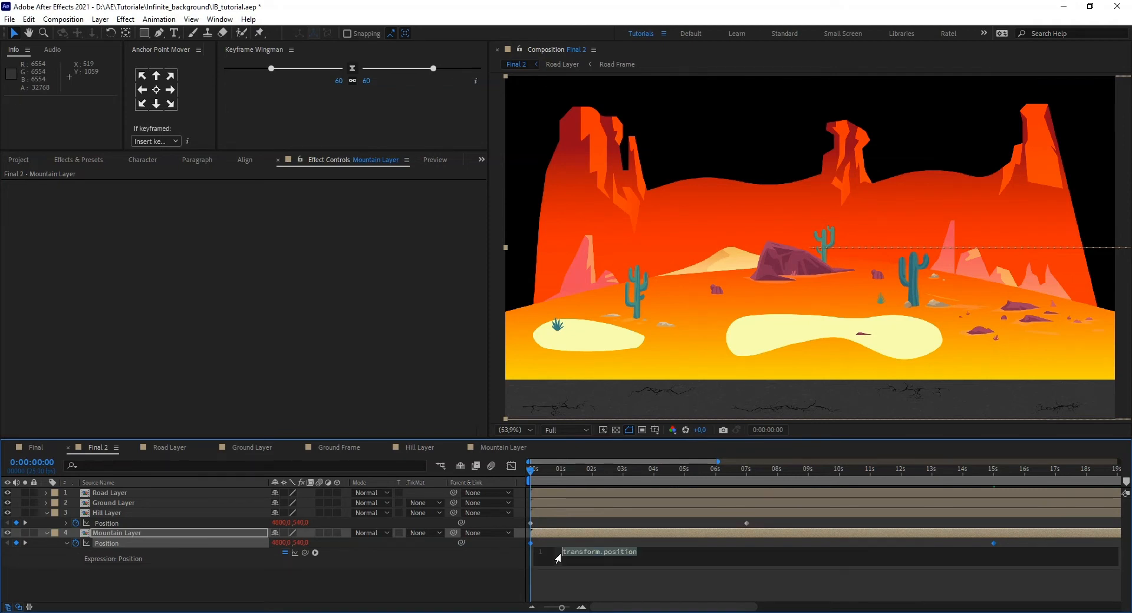
type("loop")
key("Down")
key("Down")
key("Return")
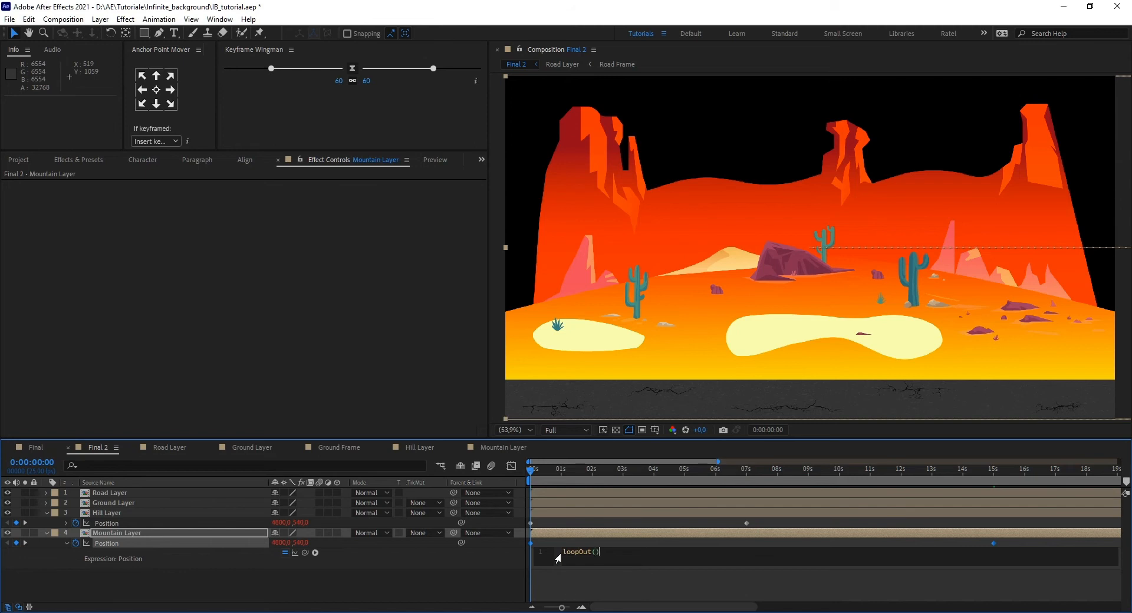
key("KP_Enter")
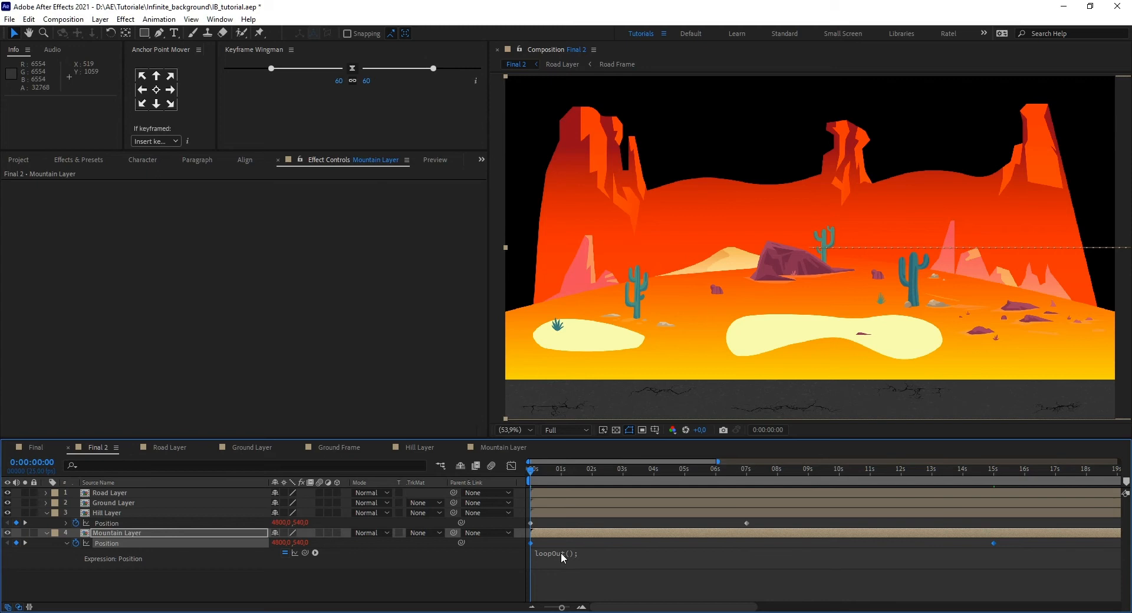
- Enlarge the composition view and play a preview of the looping mountains
left_click_drag(490, 280, 266, 285)
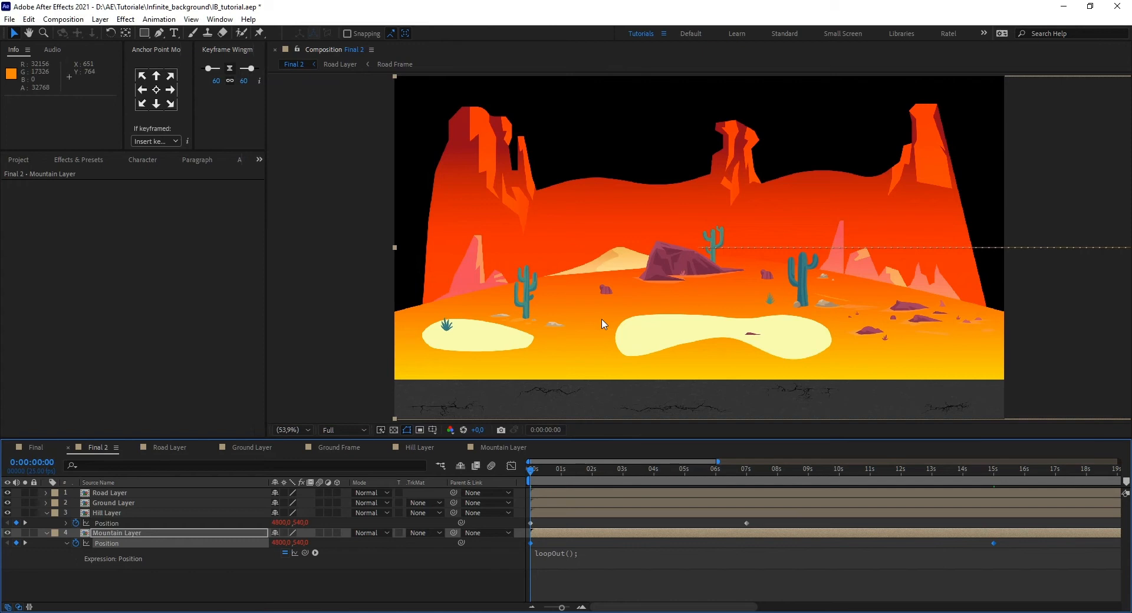
key("space")
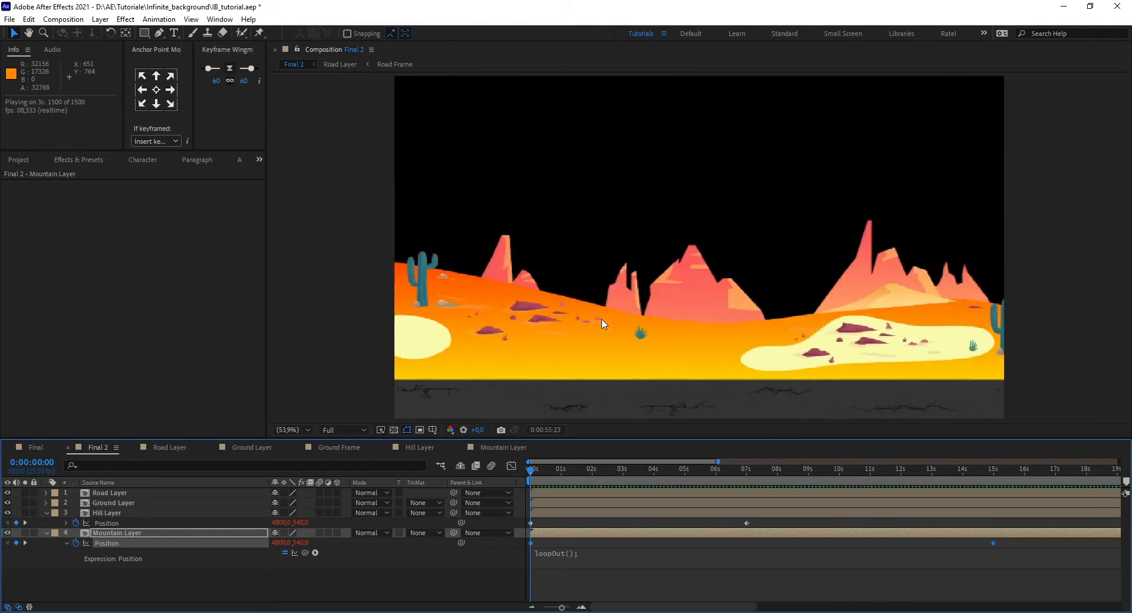
key("space")
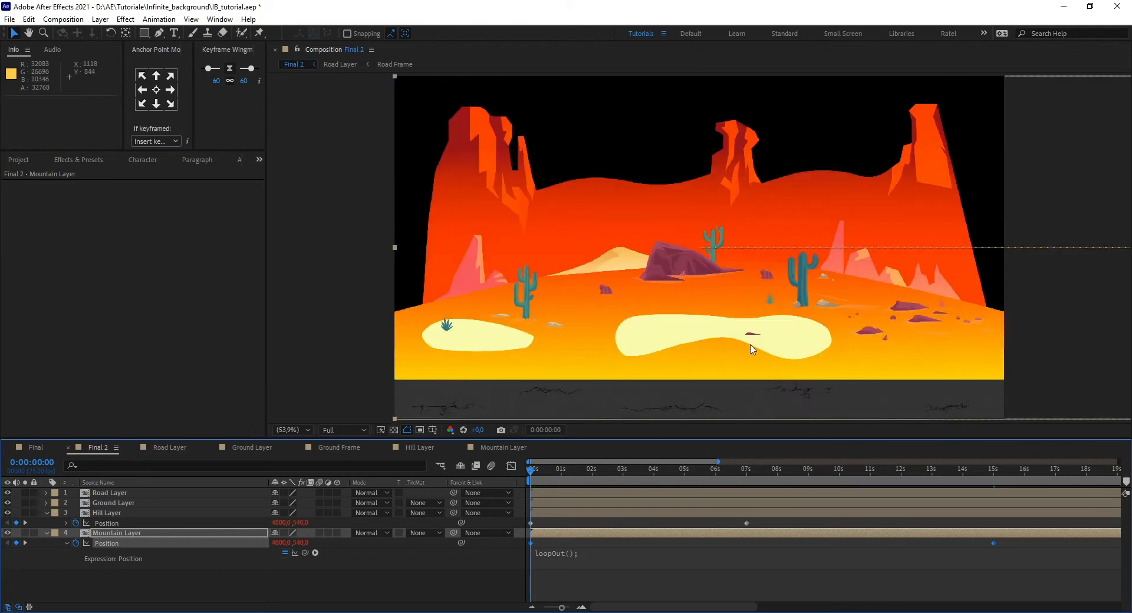
- Slow the mountains by moving Mountain Layer's last Position keyframe to 0:00:29:24
key("minus")
key("minus")
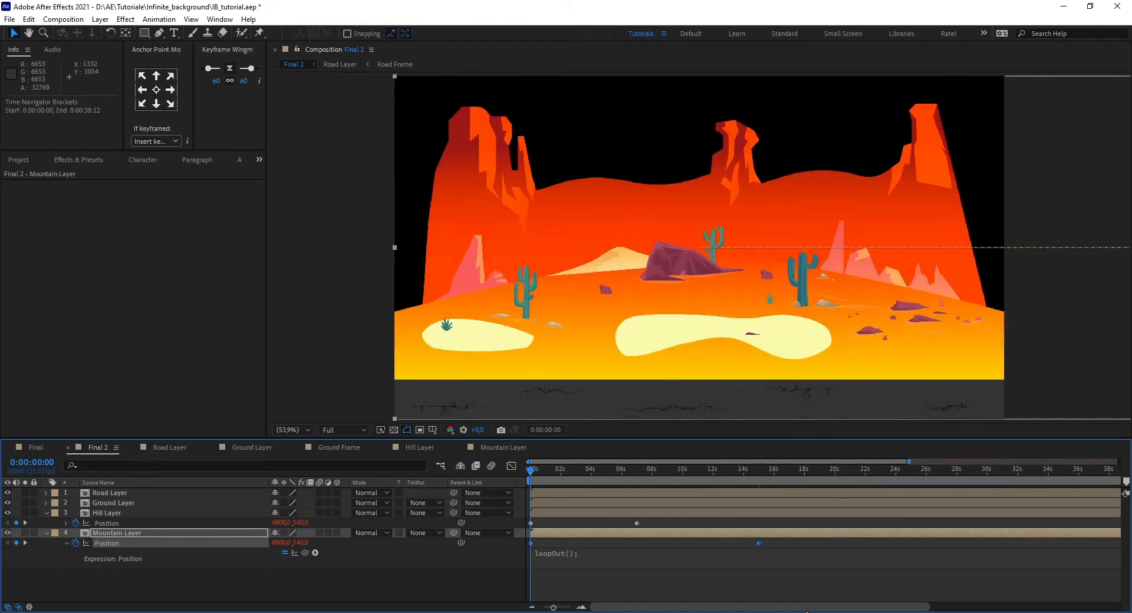
left_click(758, 544)
left_click_drag(767, 547, 909, 543)
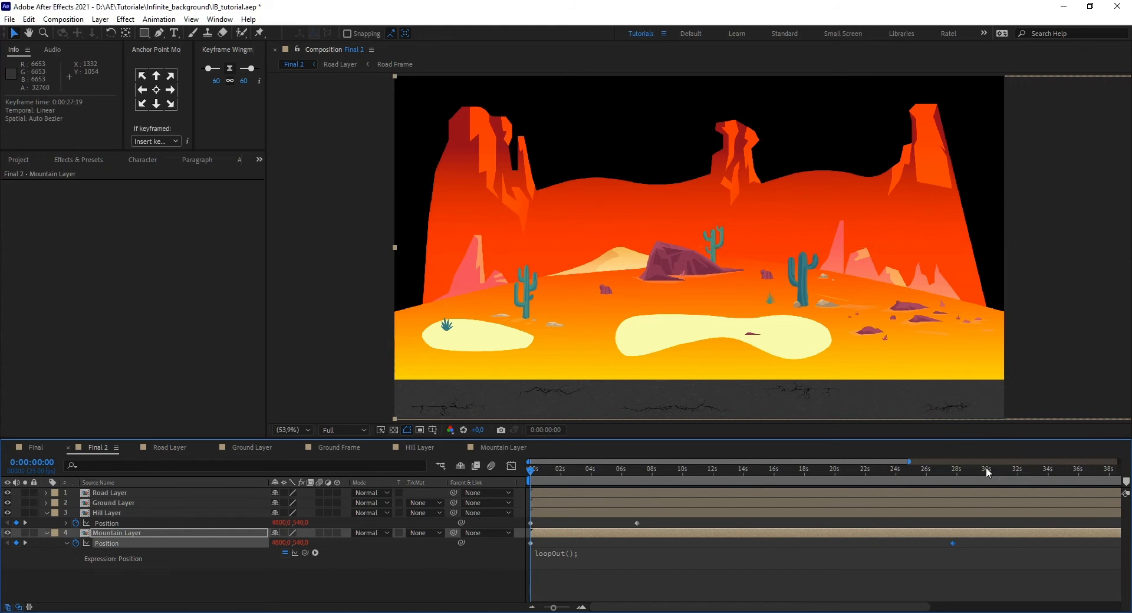
left_click(986, 468)
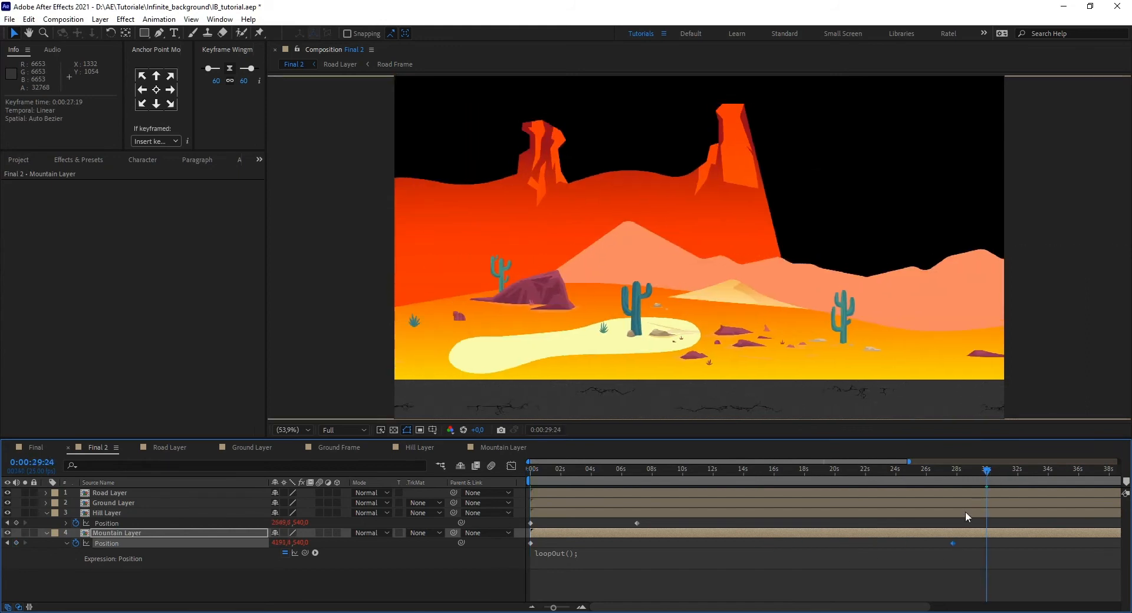
left_click_drag(951, 542, 986, 543)
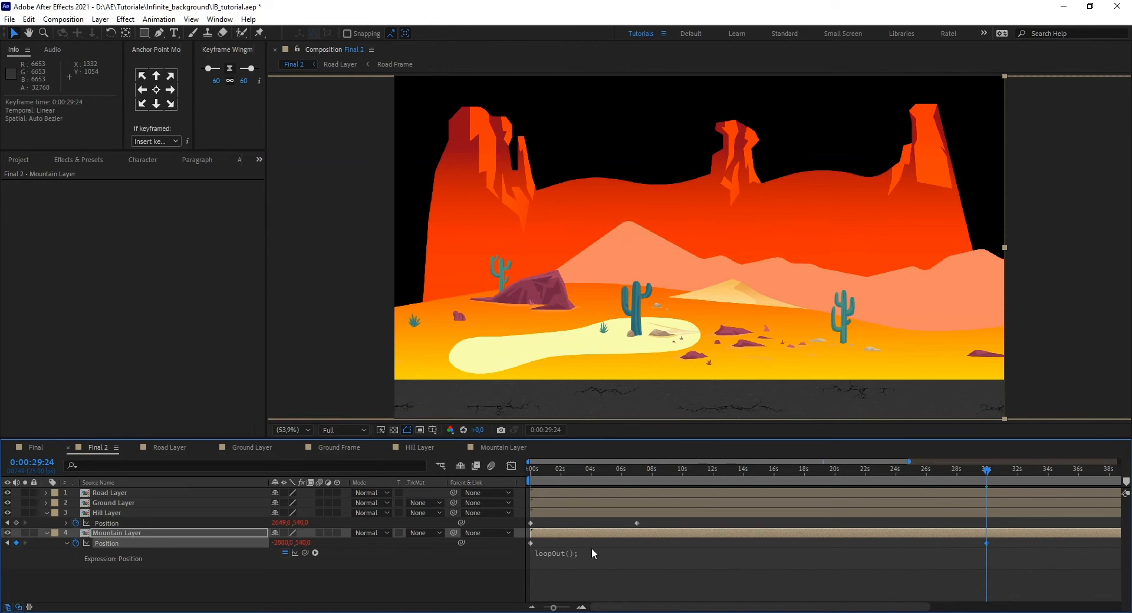
- Slow the hills by moving Hill Layer's last Position keyframe to 15 seconds
left_click(637, 522)
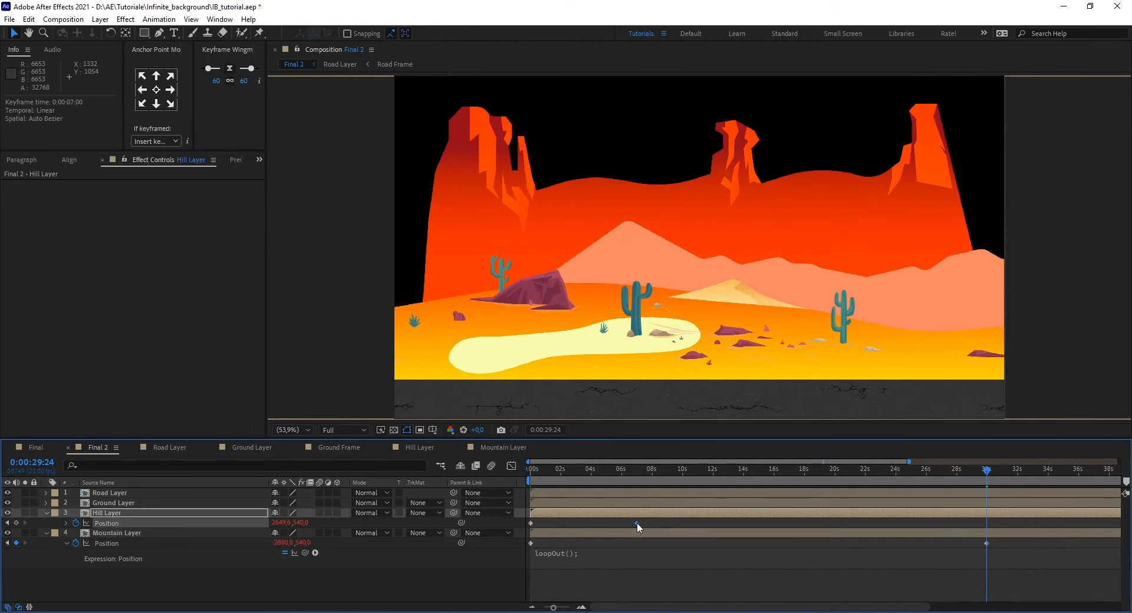
left_click_drag(637, 523, 731, 526)
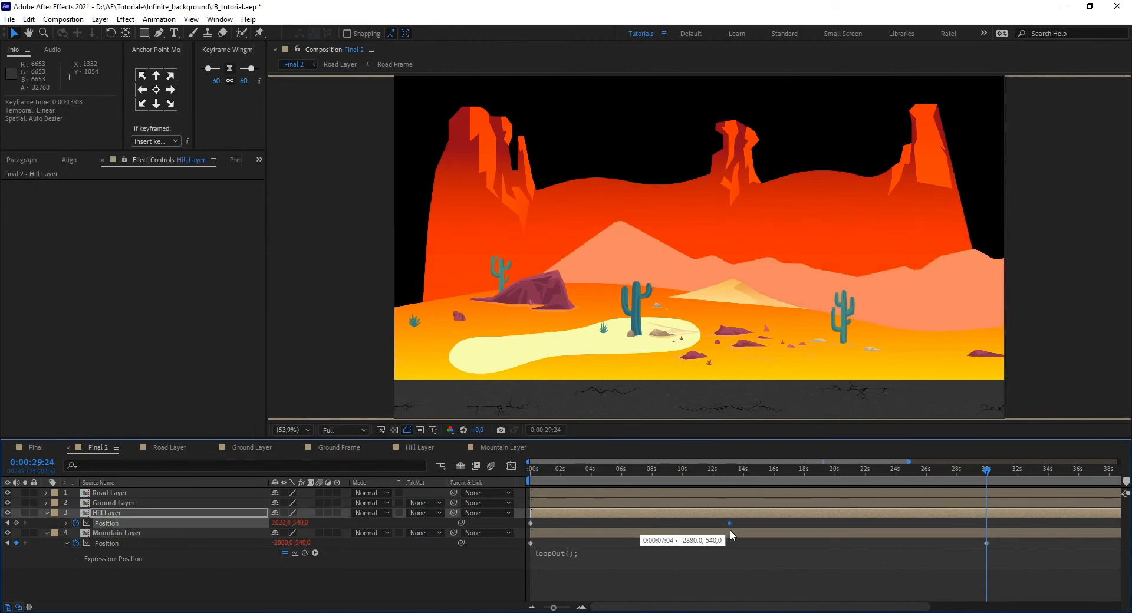
left_click(759, 469)
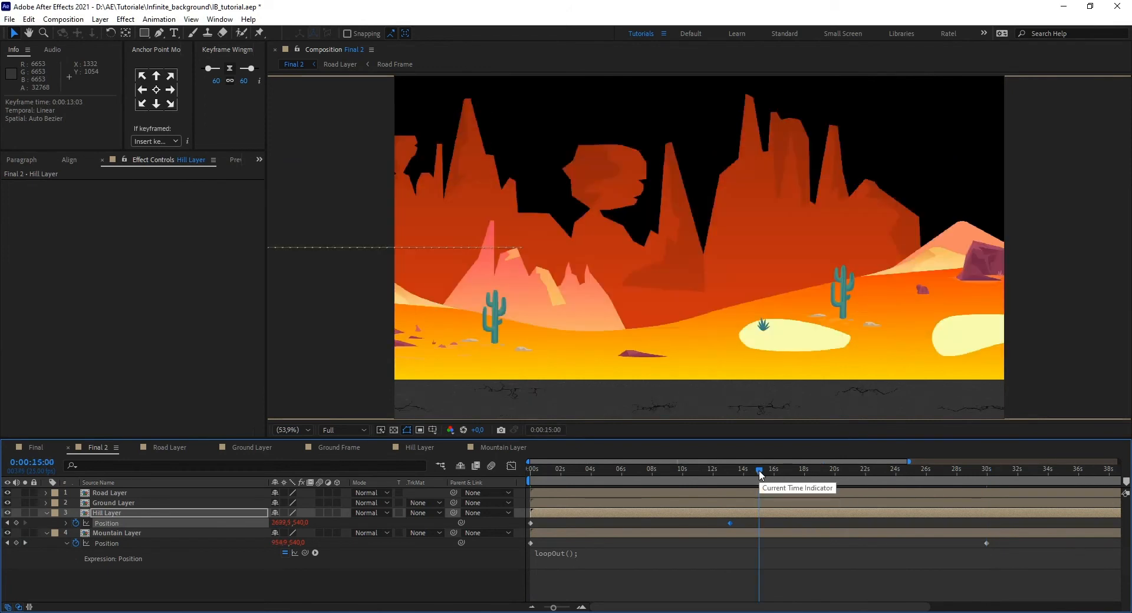
left_click_drag(731, 522, 758, 531)
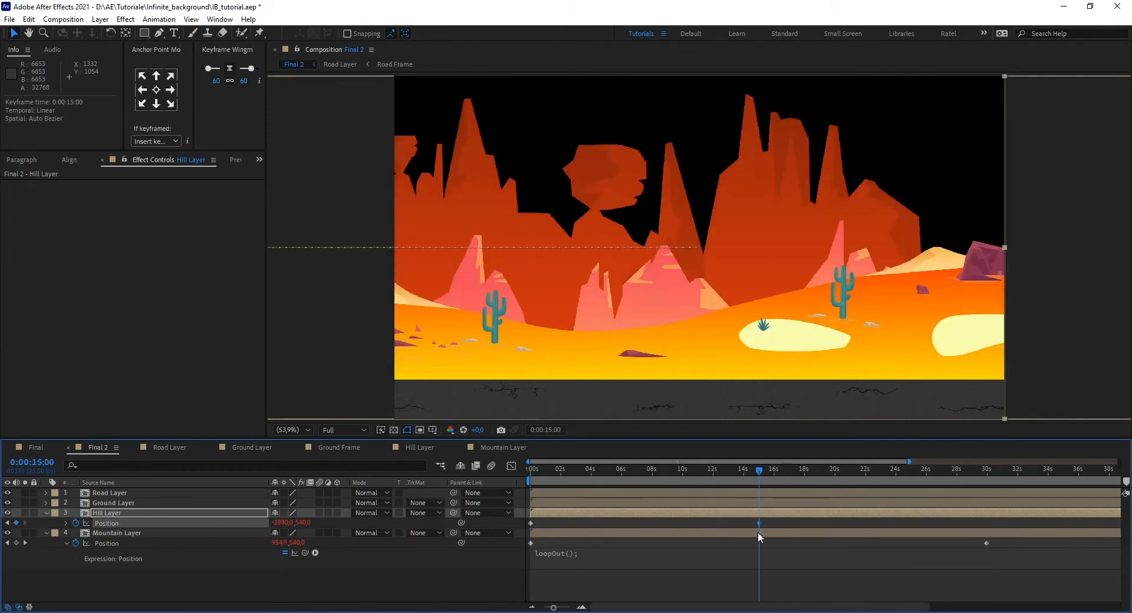
- Preview the slower hills and mountains in Final 2, and return to the start of the timeline
key("space")
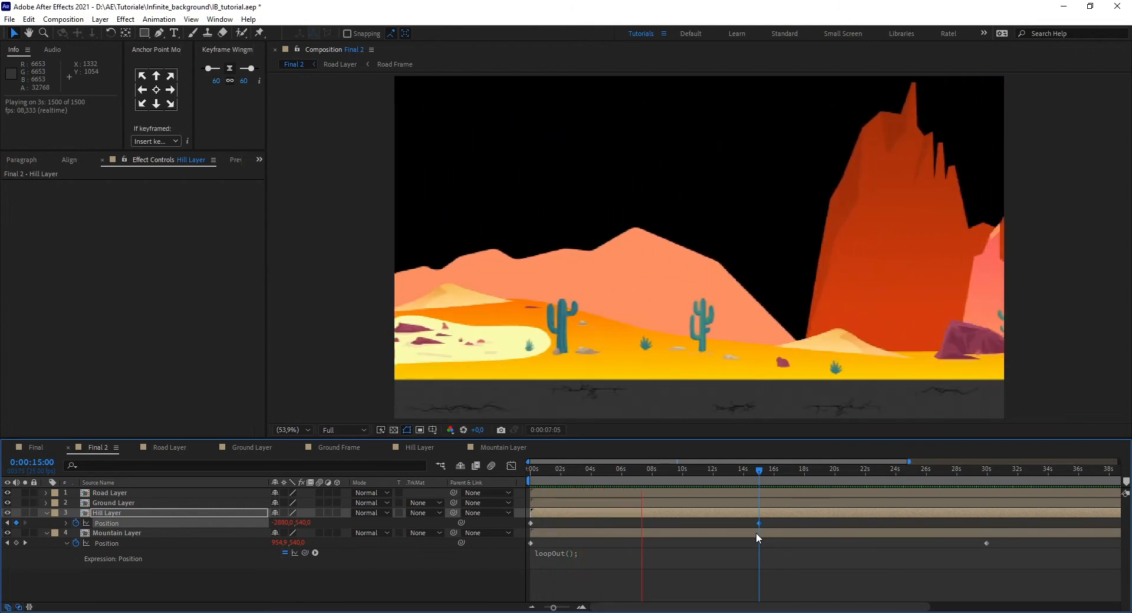
key("space")
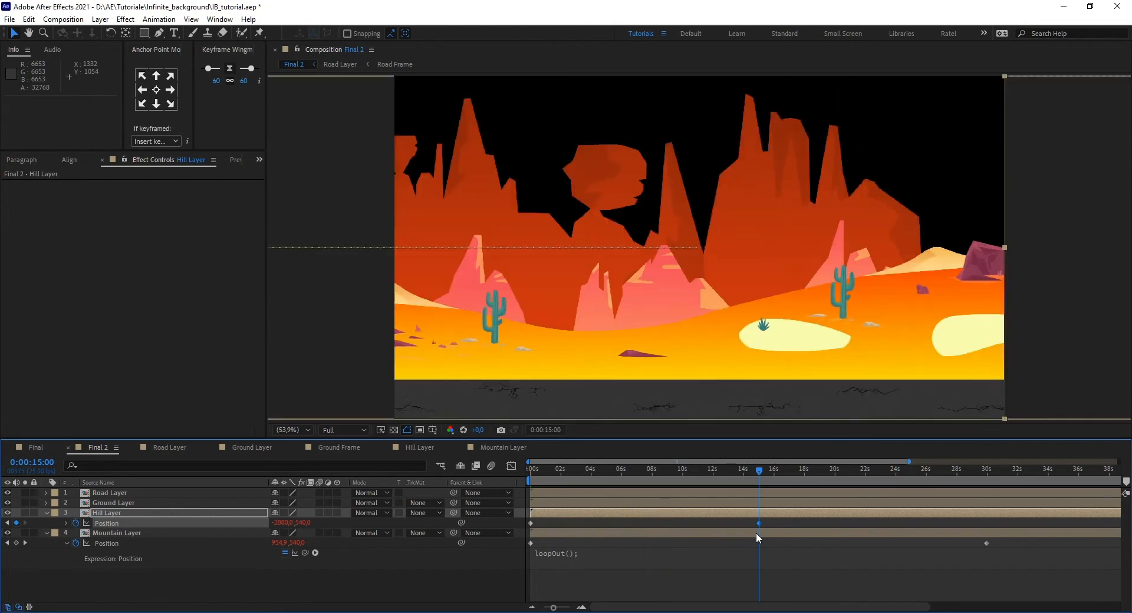
left_click_drag(759, 469, 530, 511)
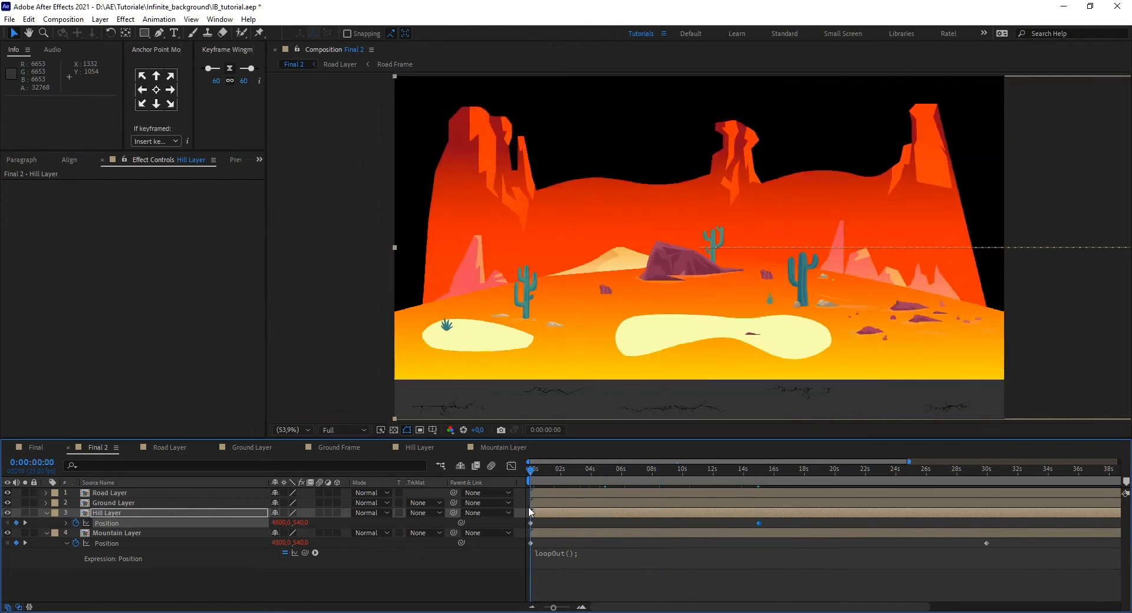
- Add cloud_1.ai and cloud_2.ai from the Graphics folder to the sky of Final 2, on opposite sides of the frame
left_click(47, 514)
key("ctrl+shift+a")
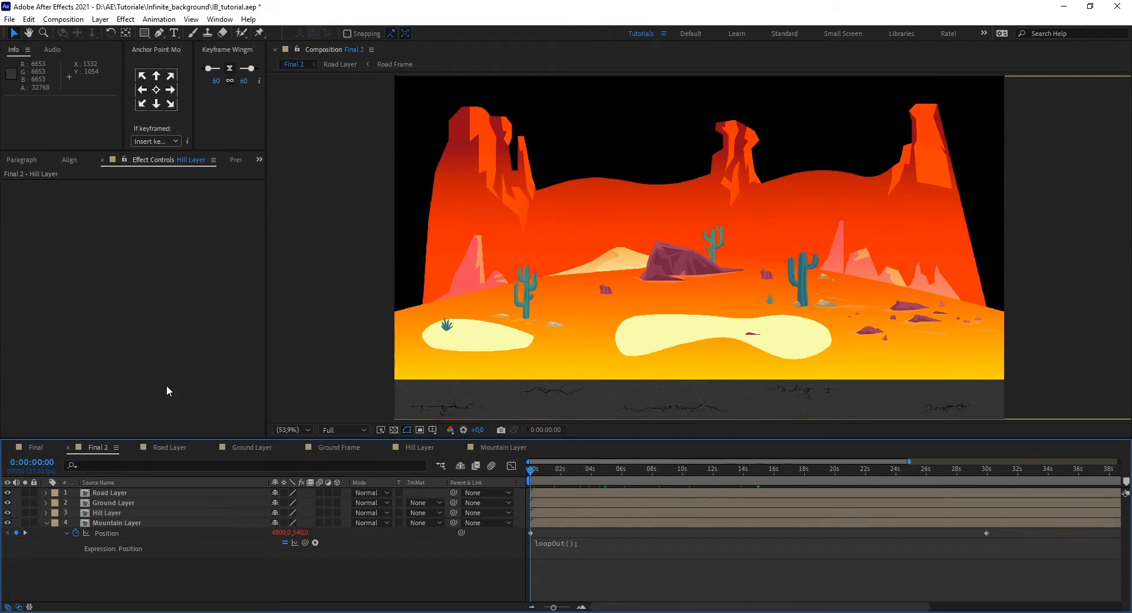
left_click(32, 161)
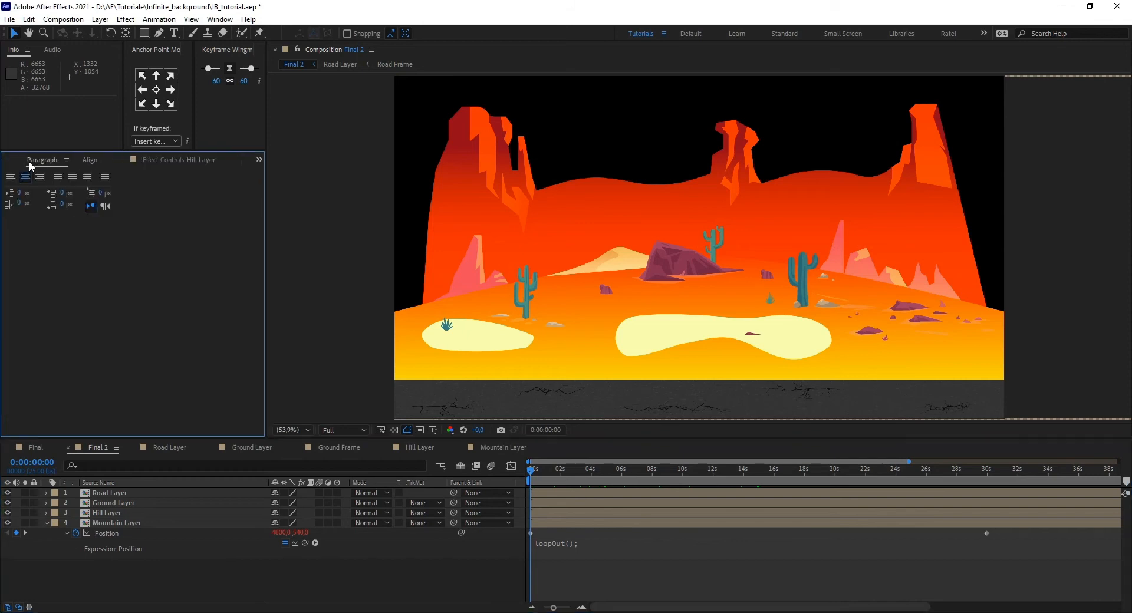
scroll(15, 162, "up", 3)
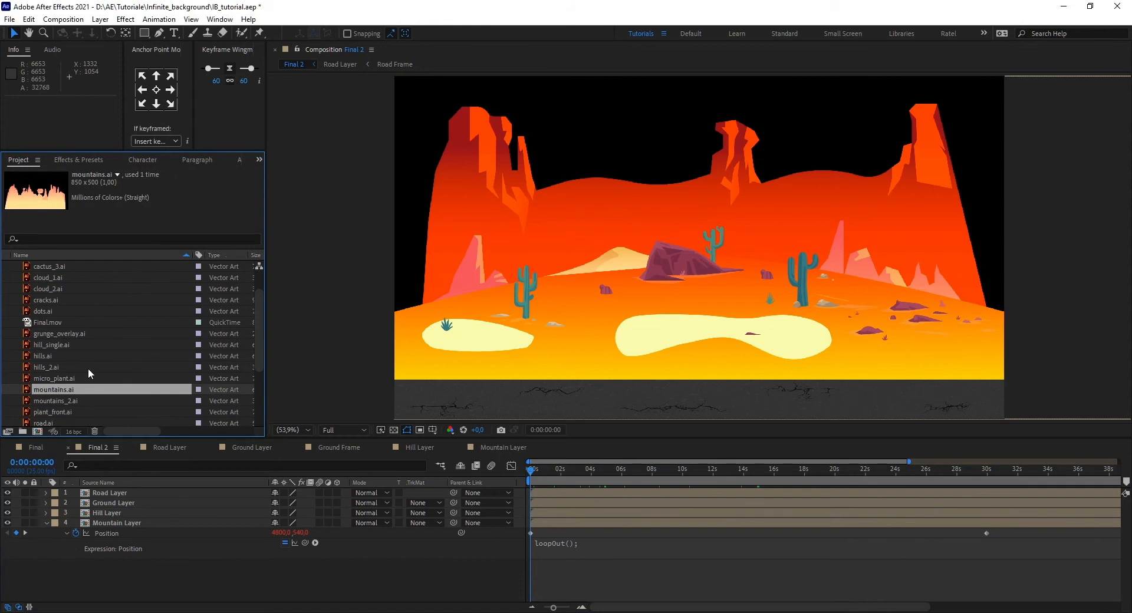
scroll(68, 366, "up", 1)
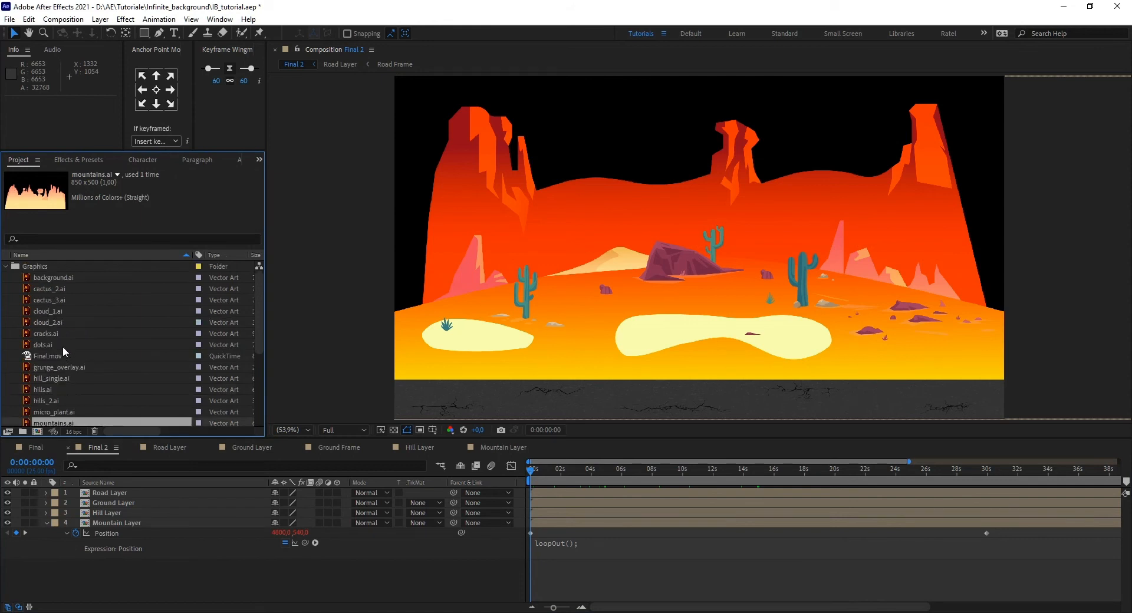
left_click_drag(54, 311, 510, 170)
left_click_drag(46, 323, 959, 156)
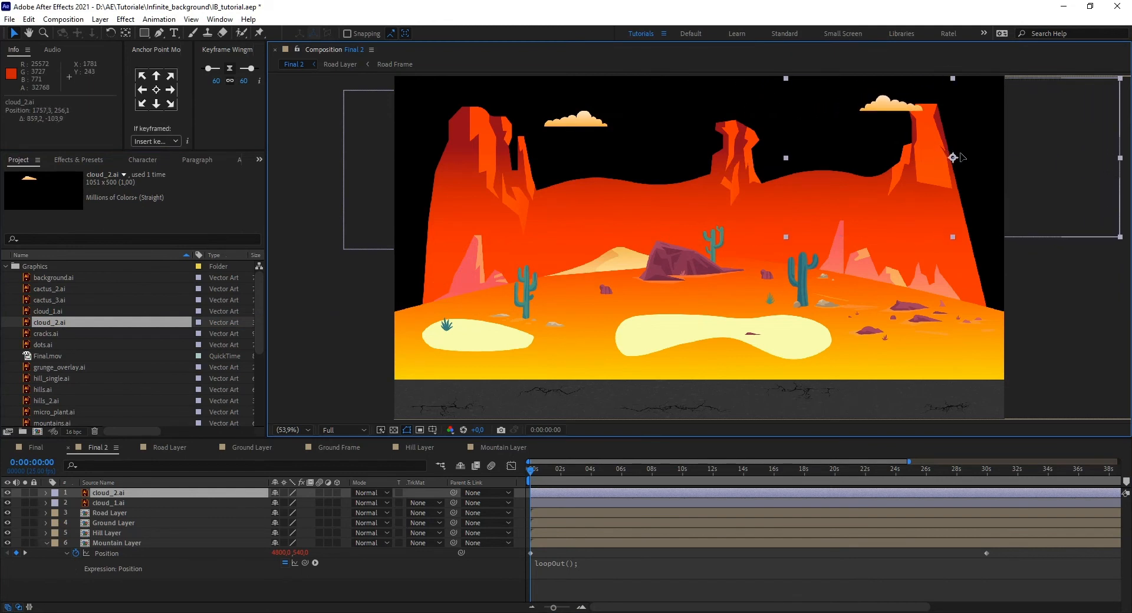
left_click(579, 125)
left_click_drag(509, 171, 444, 157)
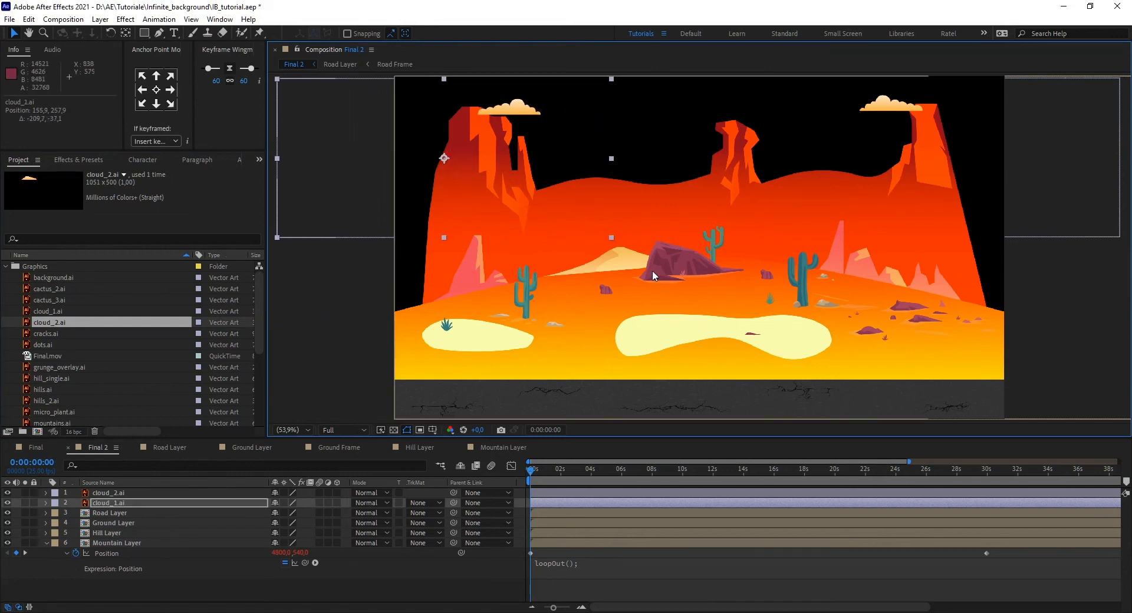
- Try scaling both cloud layers to 200%, and undo the scaling
left_click(118, 493, "shift")
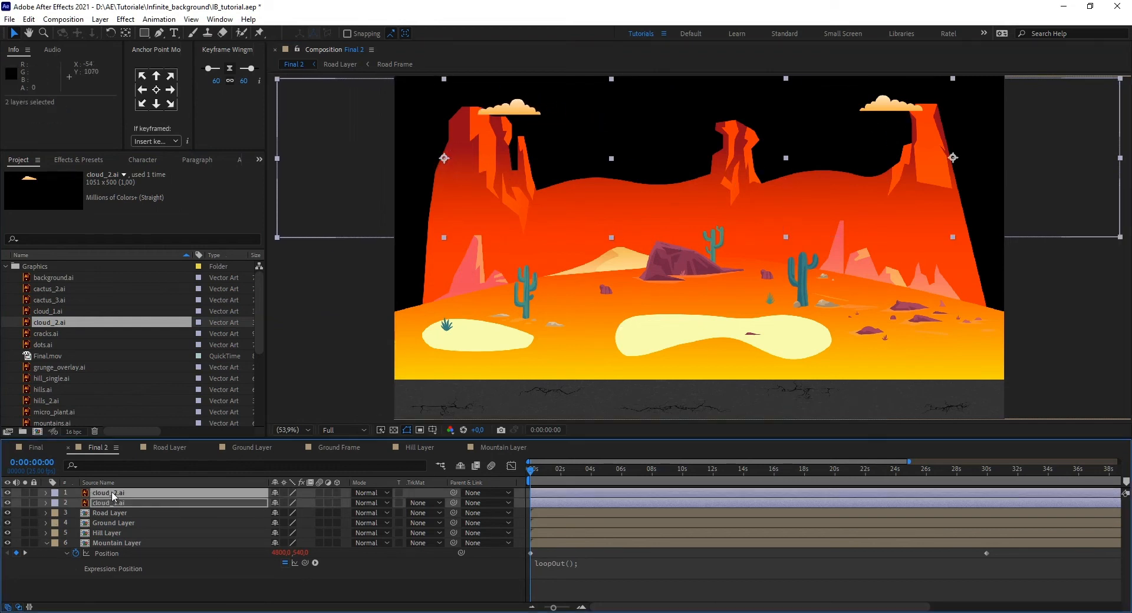
key("s")
type("200")
key("Return")
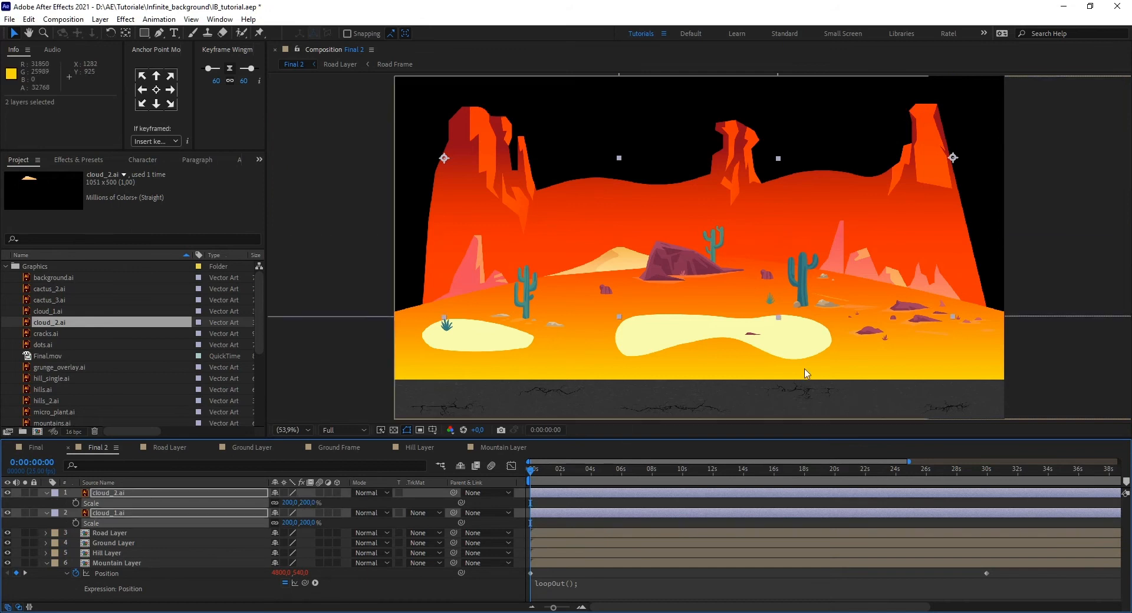
scroll(801, 318, "down", 1)
key("ctrl+z")
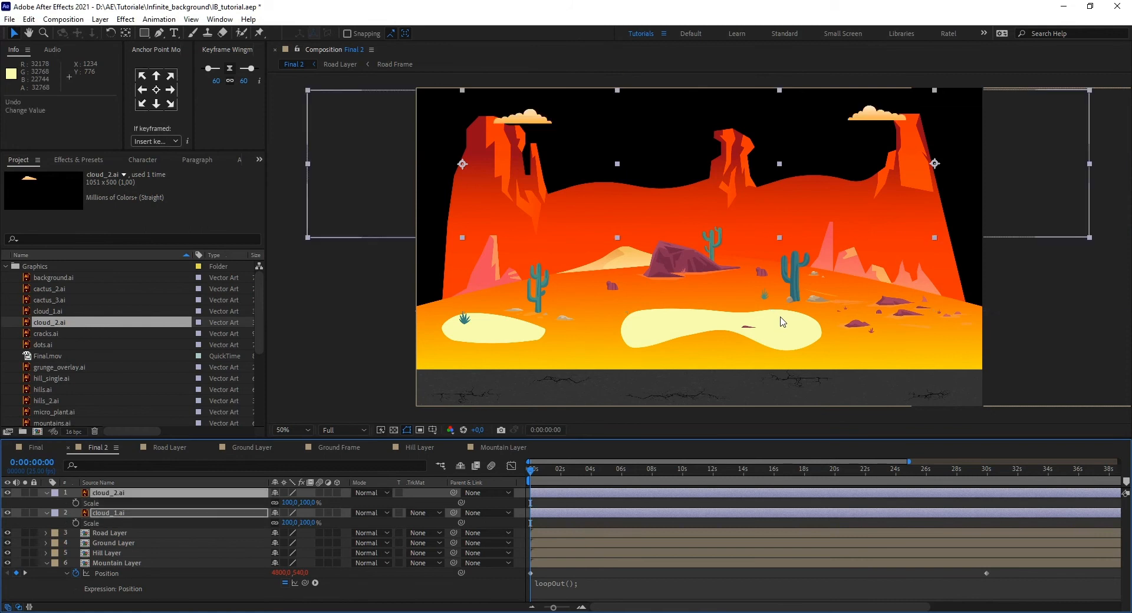
- Mask cloud_1.ai with a rectangle around its cloud, centre its anchor point, and place it at about 700, 253
left_click_drag(934, 167, 902, 194)
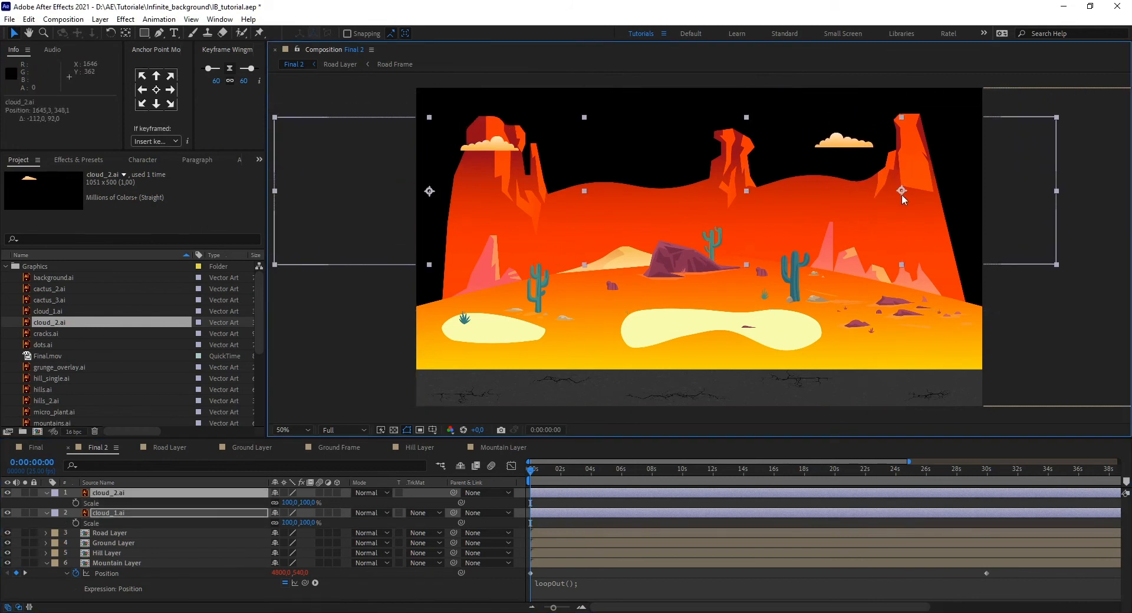
left_click(207, 498)
left_click(189, 513)
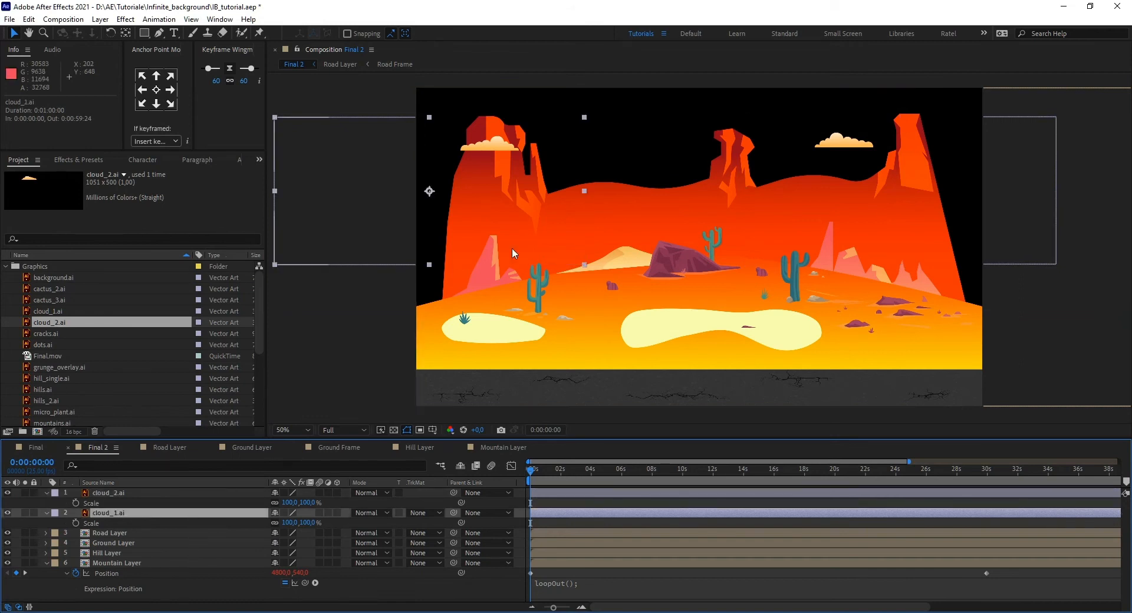
left_click(144, 33)
left_click_drag(451, 130, 529, 159)
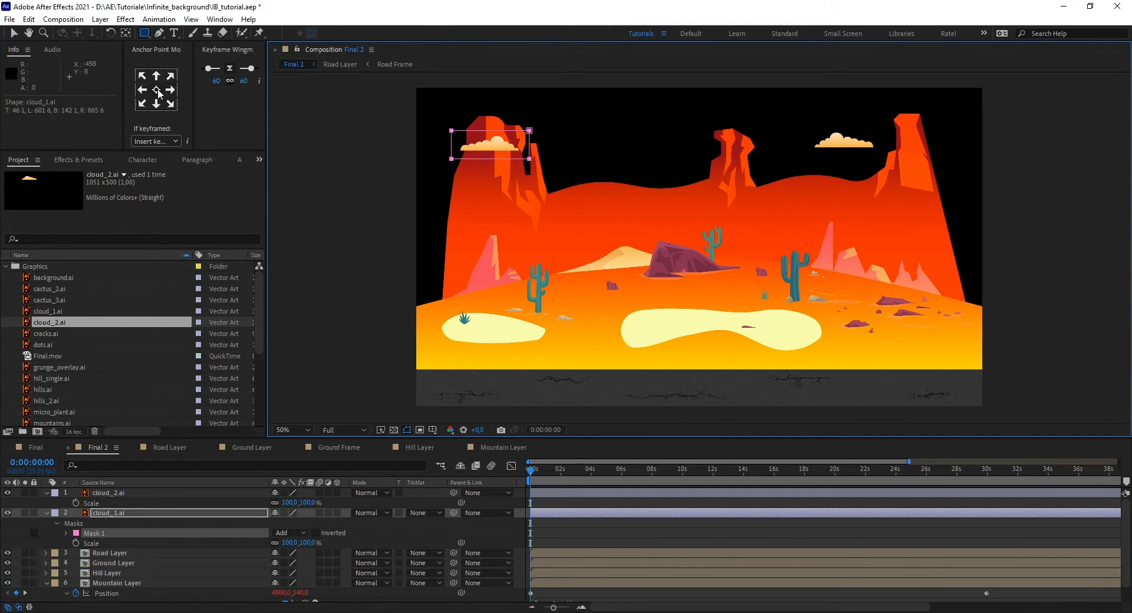
key("v")
left_click_drag(497, 149, 631, 168)
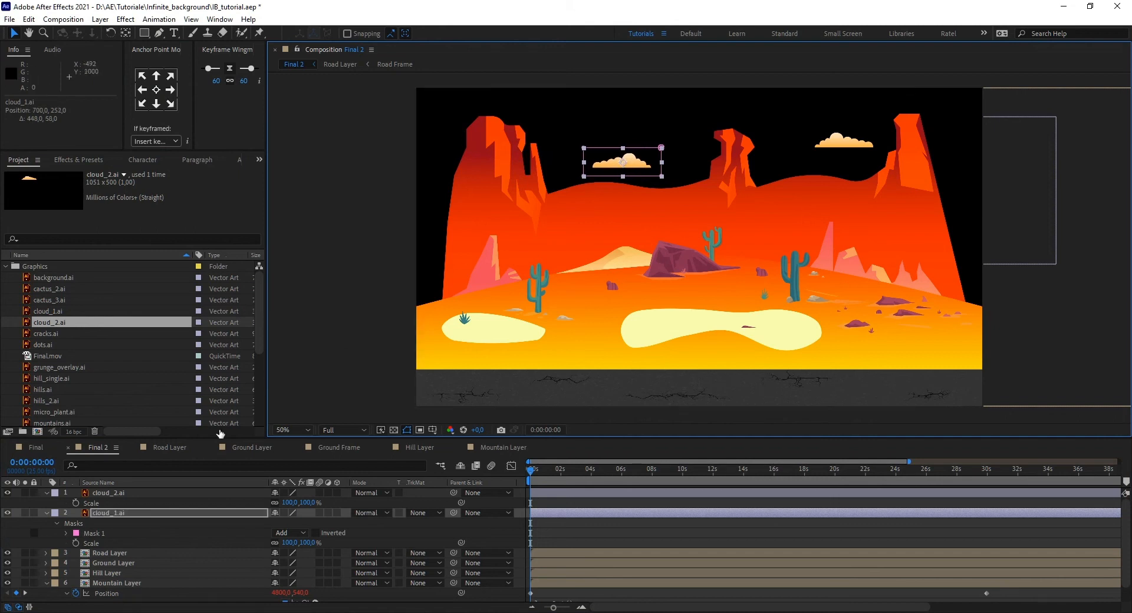
- Mask cloud_2.ai with a rectangle around its cloud, centre its anchor point, and place it at about 1199, 242
left_click(151, 492)
left_click(144, 33)
left_click_drag(802, 120, 890, 161)
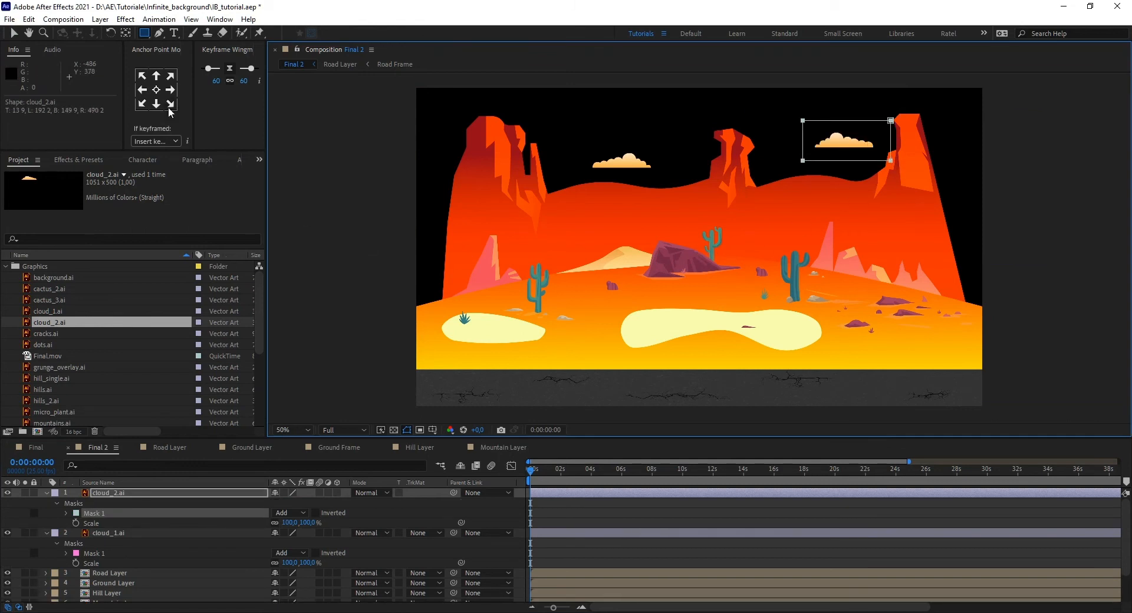
left_click(157, 89)
key("v")
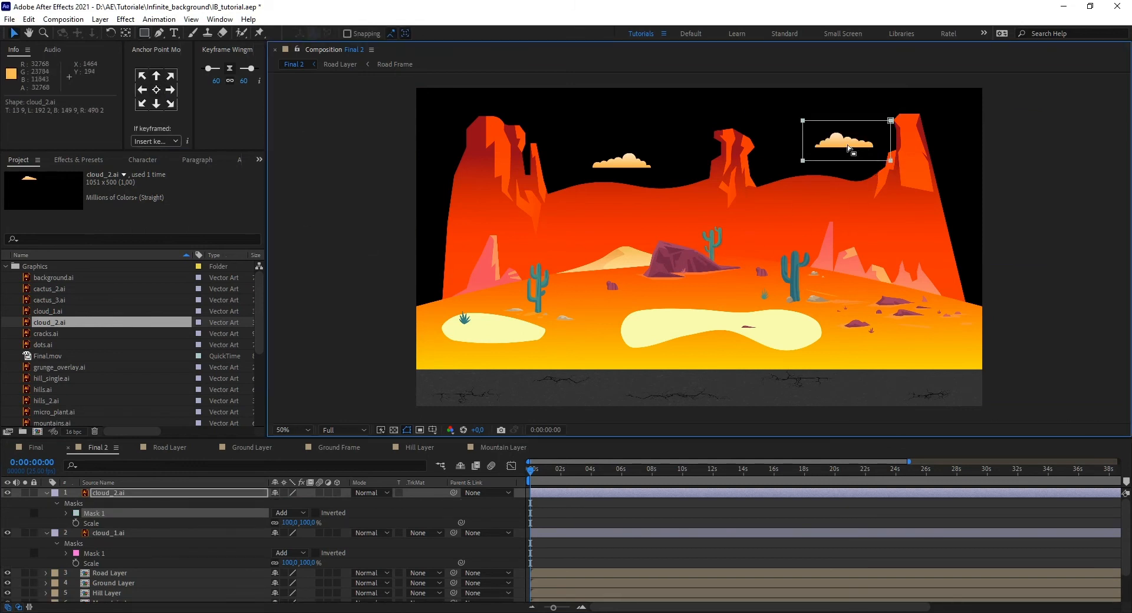
left_click_drag(847, 144, 771, 163)
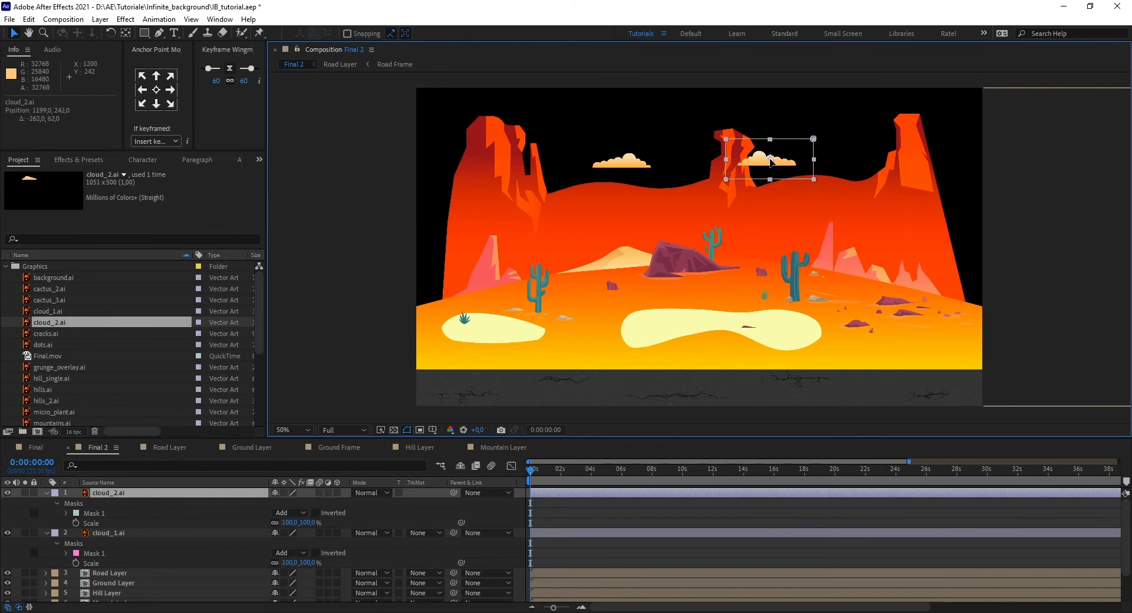
- Scale the cloud_1.ai and cloud_2.ai layers to 200%
left_click(139, 531, "ctrl")
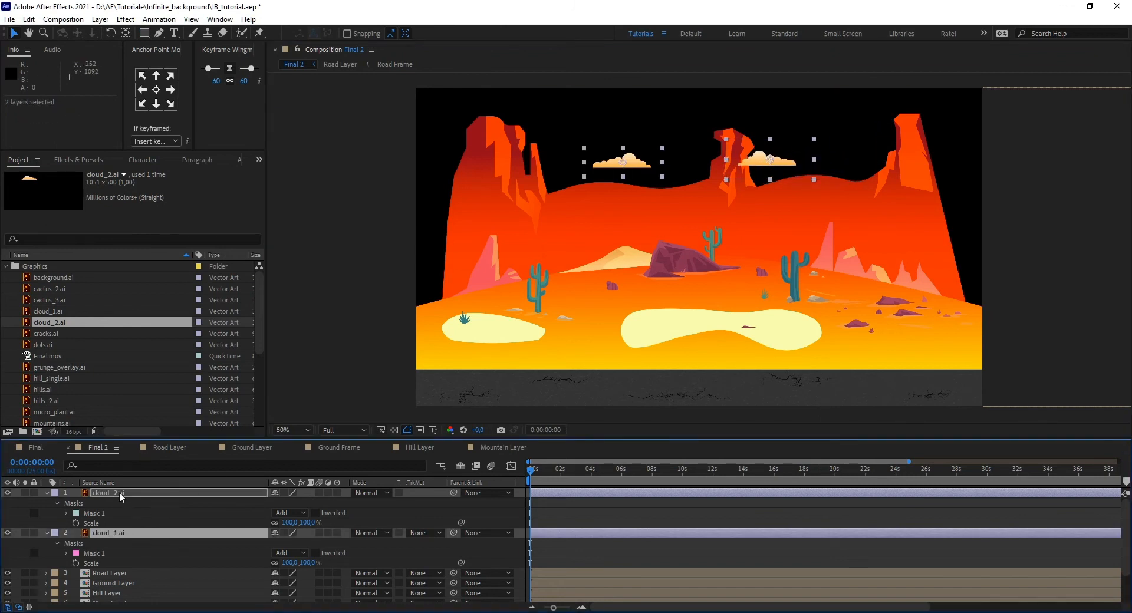
key("s")
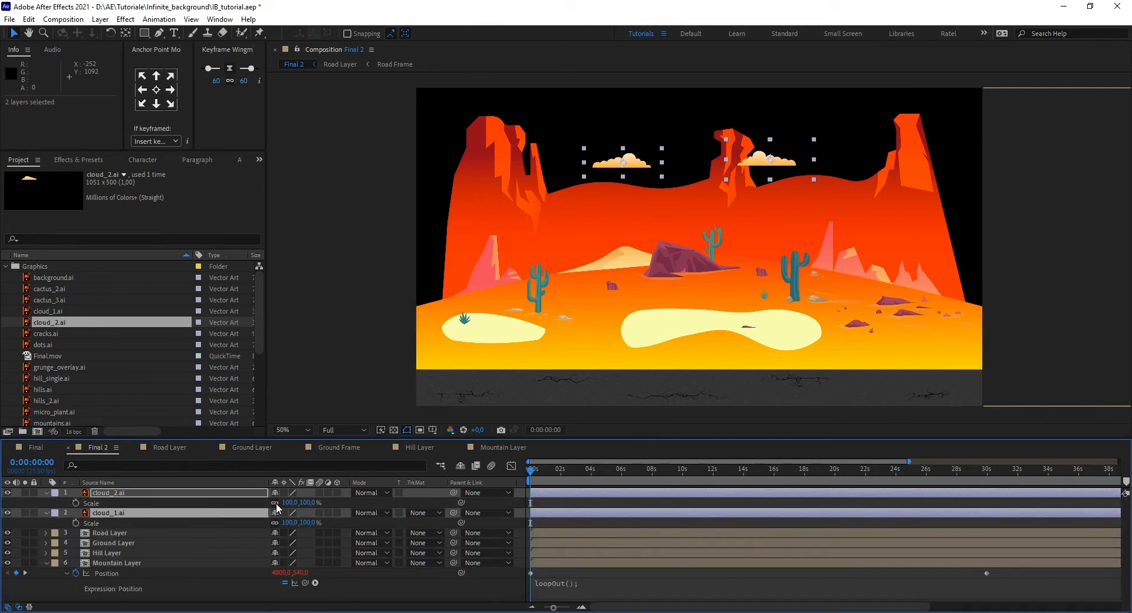
left_click_drag(287, 502, 353, 510)
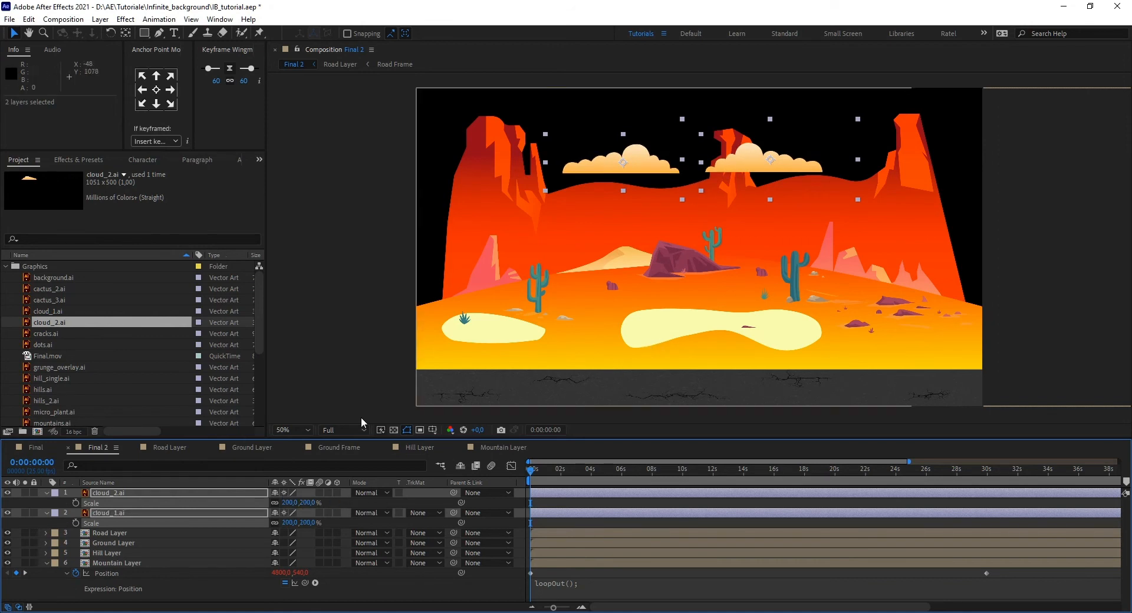
left_click(407, 504)
- Spread the two clouds apart, with cloud_1.ai over the left mountain and cloud_2.ai at about 1599, 232 by the right one
left_click(167, 514)
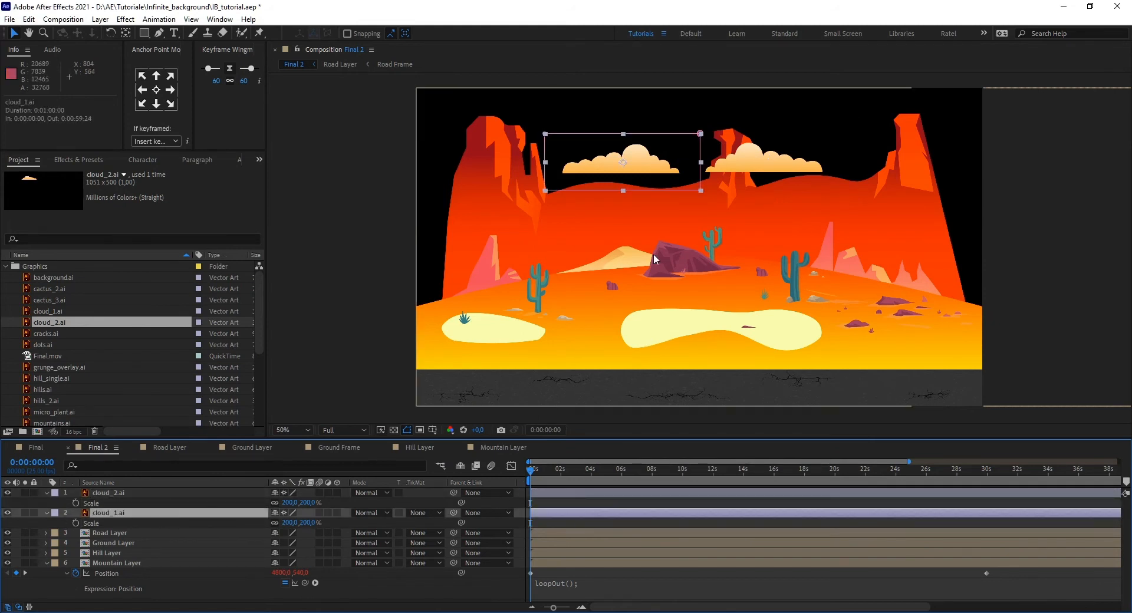
left_click_drag(622, 163, 564, 143)
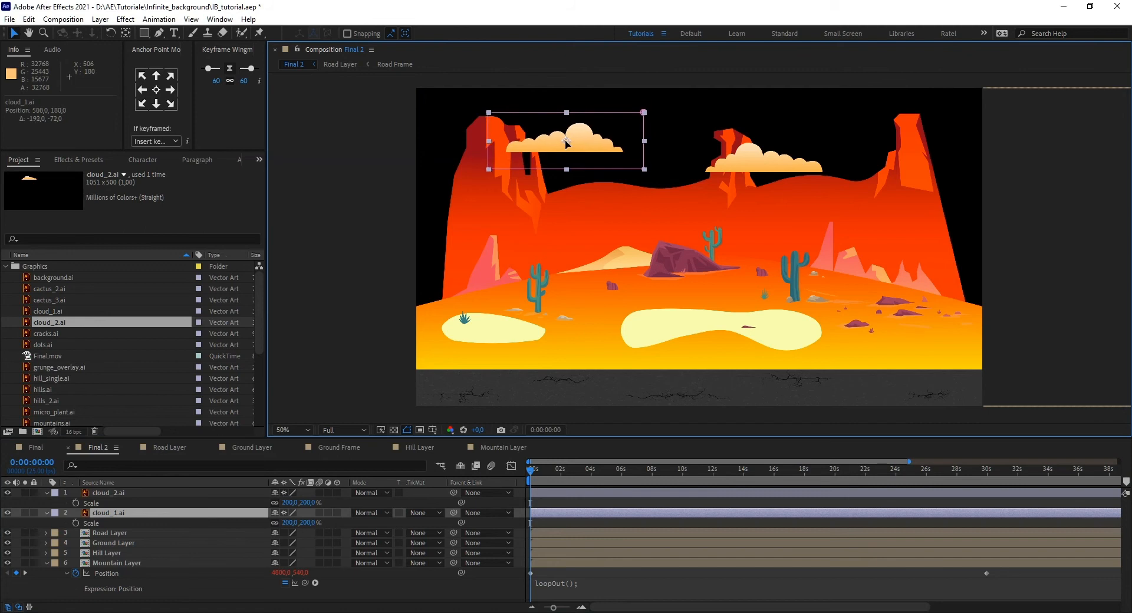
left_click(191, 495)
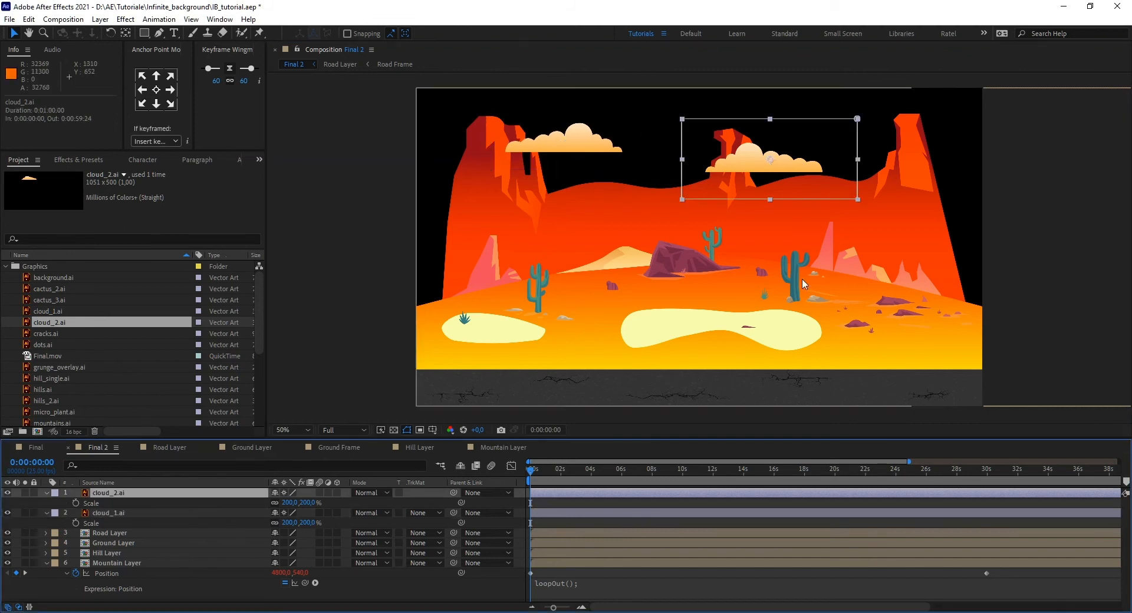
left_click_drag(776, 163, 873, 143)
left_click_drag(568, 146, 556, 141)
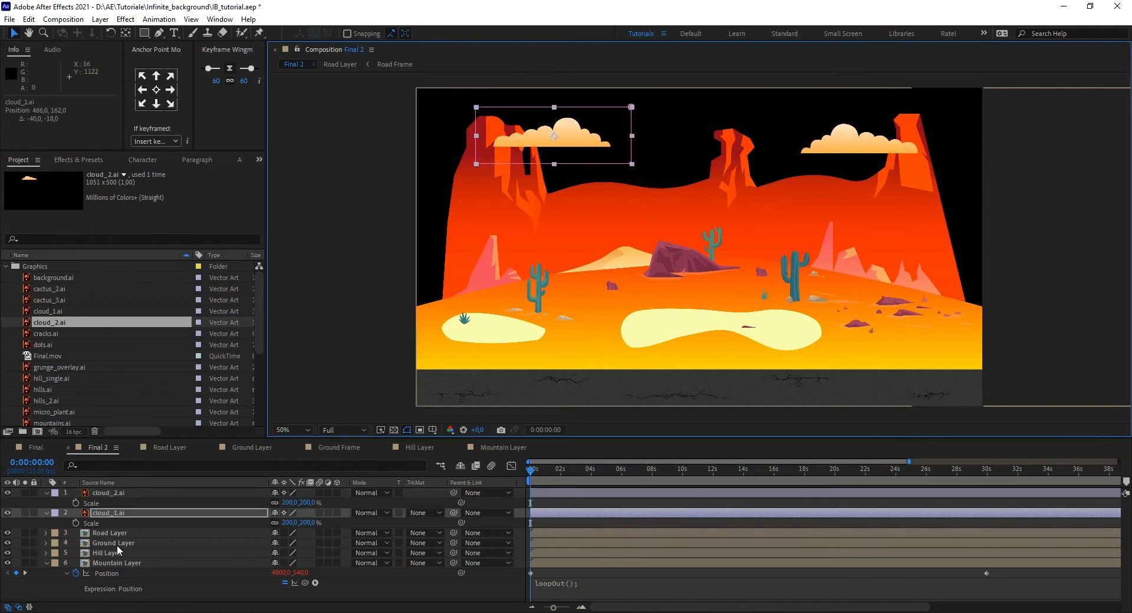
left_click(852, 133)
left_click_drag(865, 140, 897, 166)
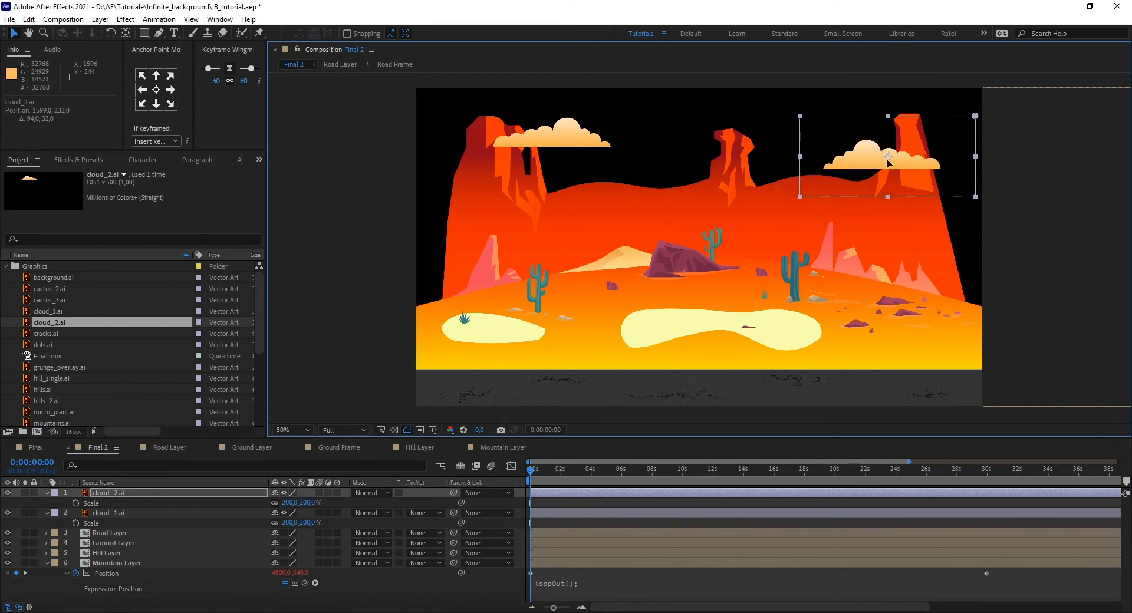
left_click(553, 142)
left_click_drag(553, 142, 521, 140)
- Pre-compose cloud_1.ai and cloud_2.ai together as "Clouds Layer"
left_click(121, 491, "shift")
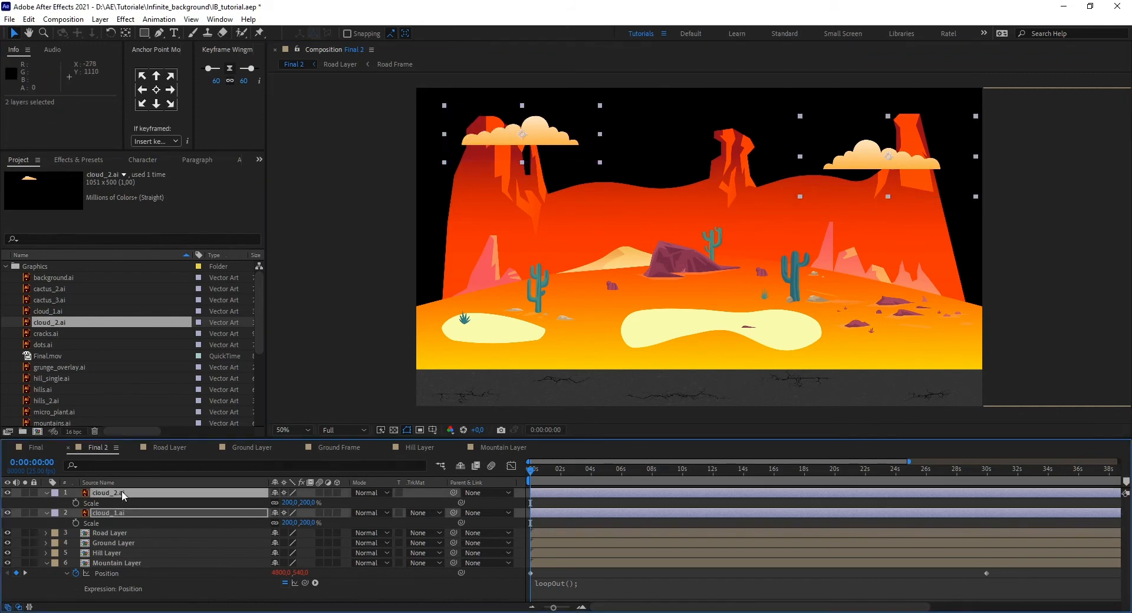
right_click(122, 490)
left_click(187, 427)
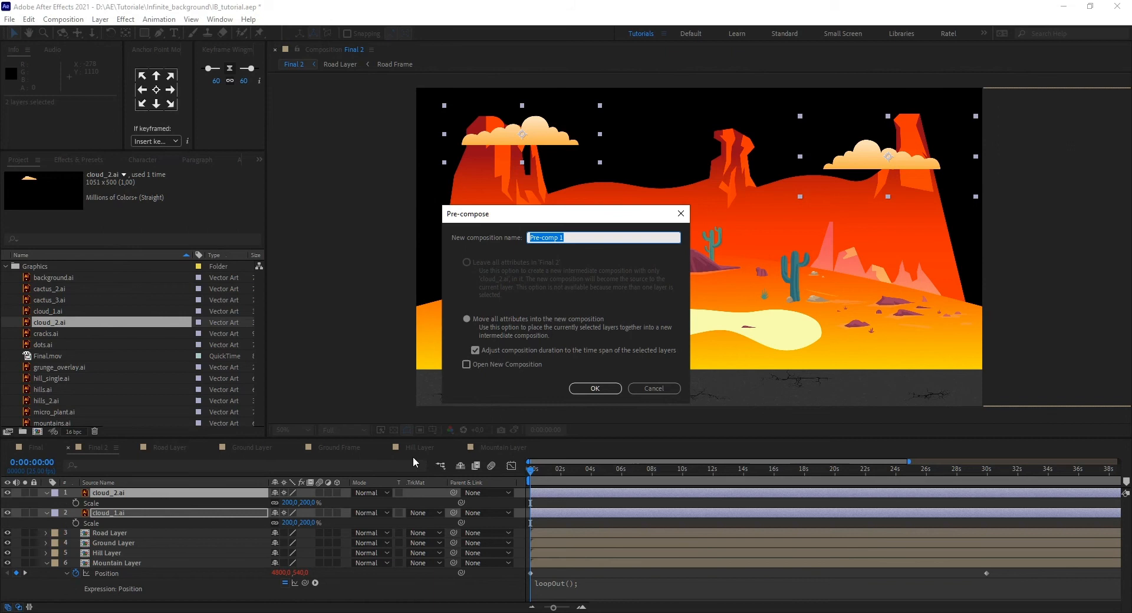
type("Clouds Layer")
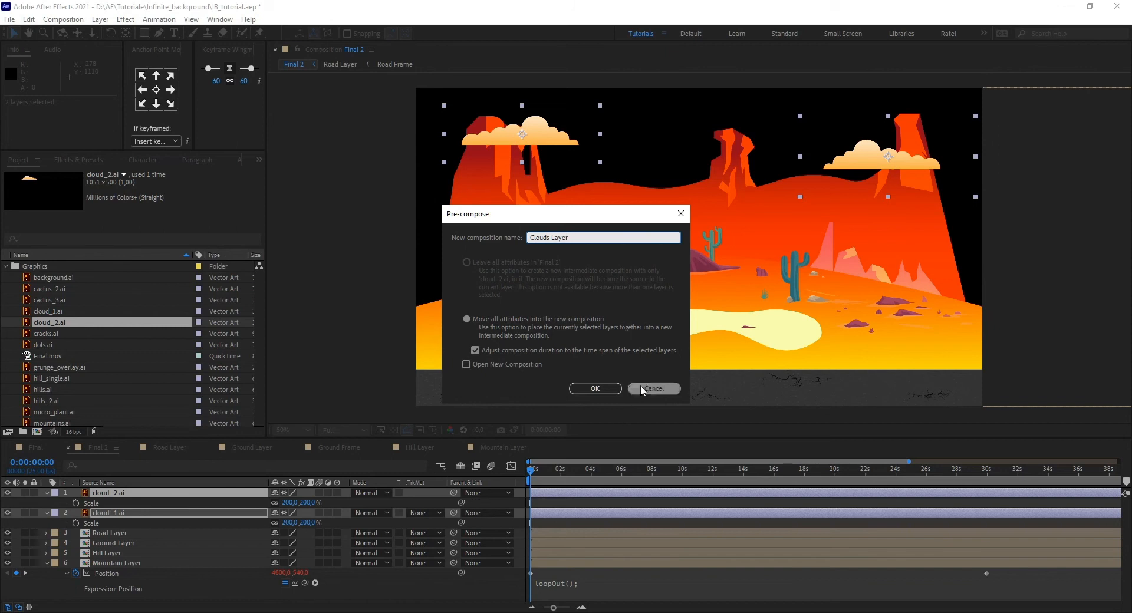
left_click(607, 391)
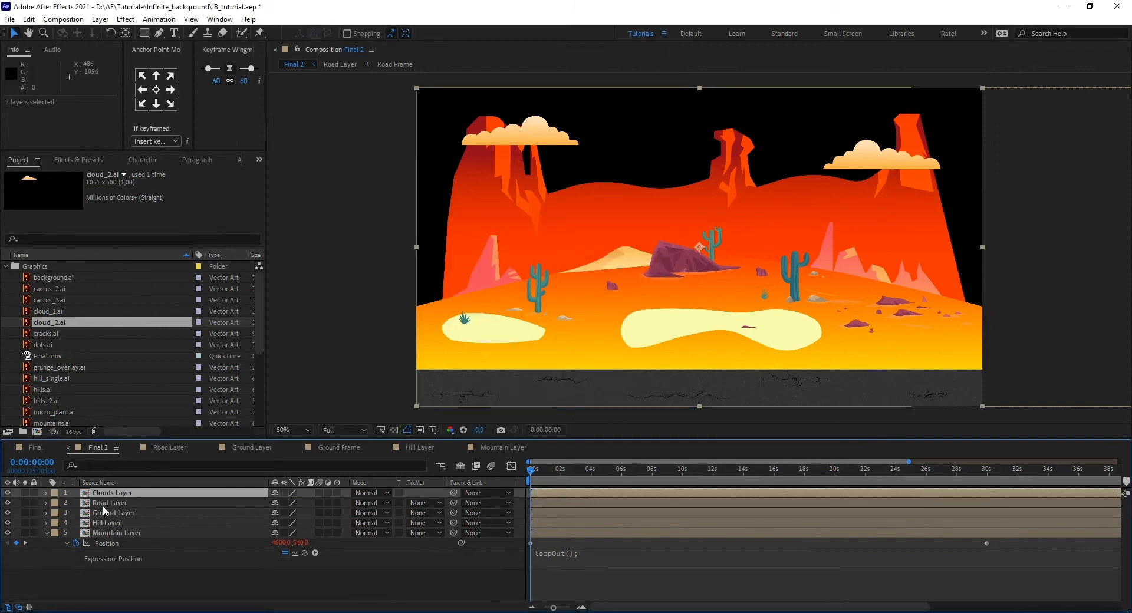
- Inside Clouds Layer, pre-compose both cloud layers as "Clouds Frame"
double_click(116, 492)
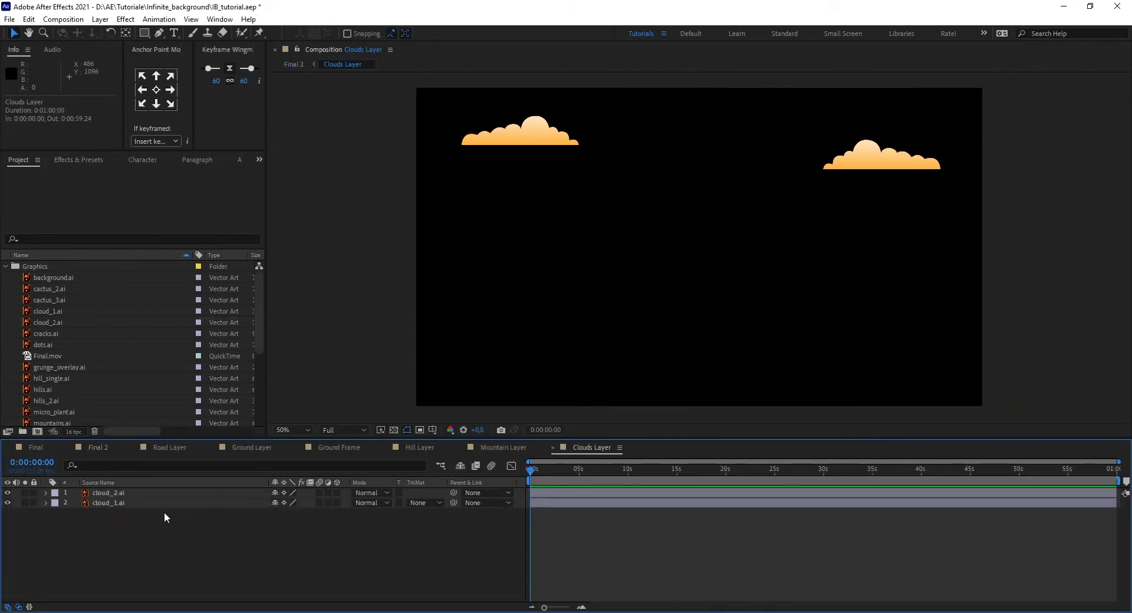
key("ctrl+a")
right_click(129, 506)
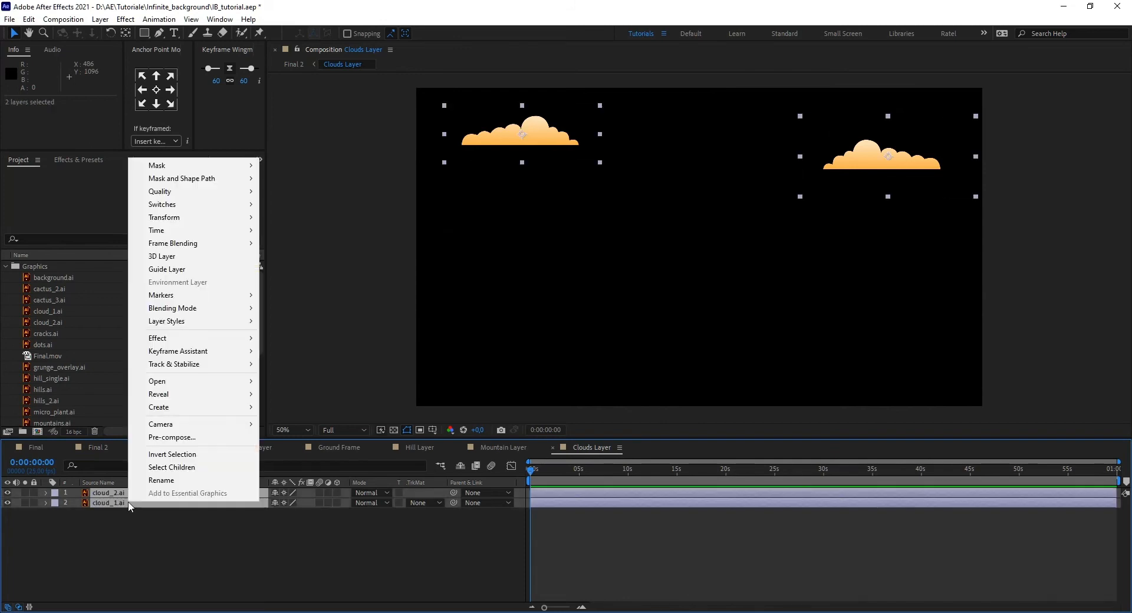
left_click(189, 437)
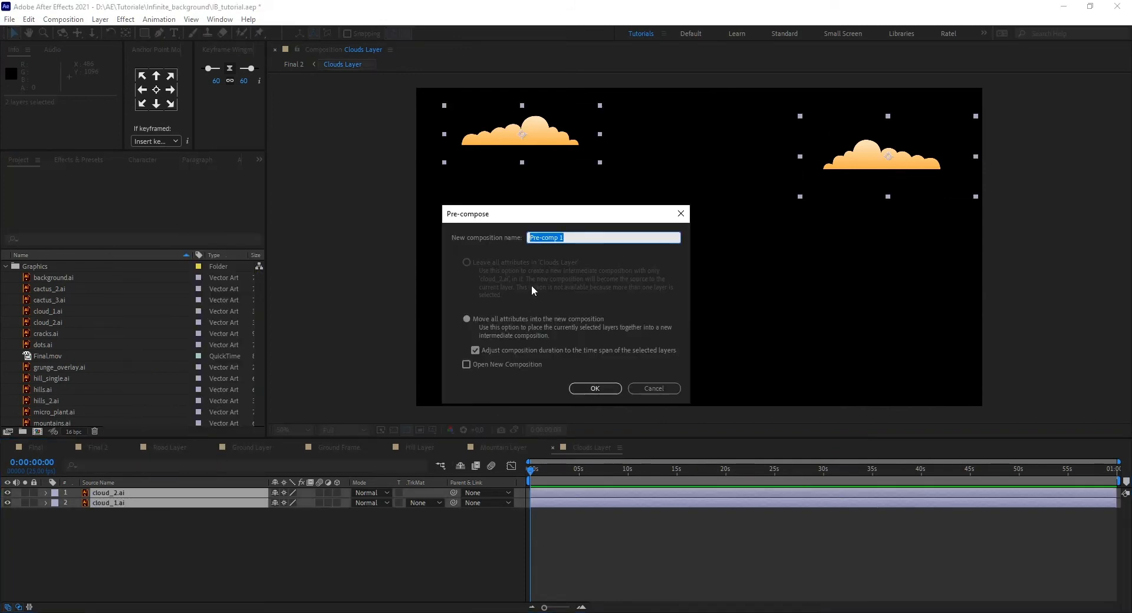
type("Clouds Frame")
left_click(597, 389)
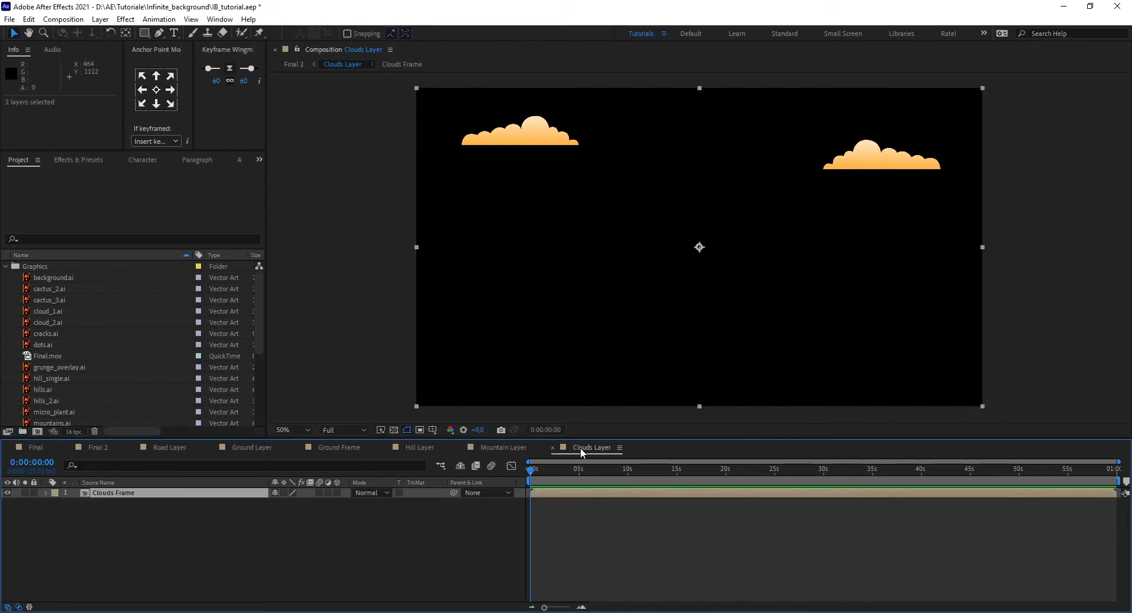
- Set the width of the Clouds Layer composition to 9600 px
right_click(580, 447)
left_click(647, 237)
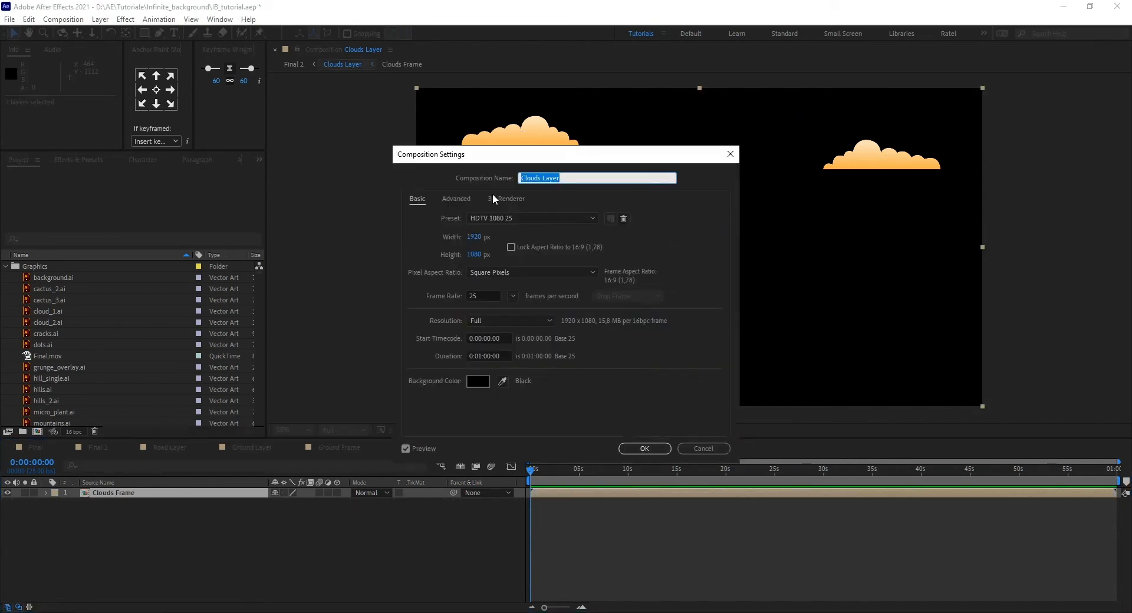
left_click(475, 237)
type("9600")
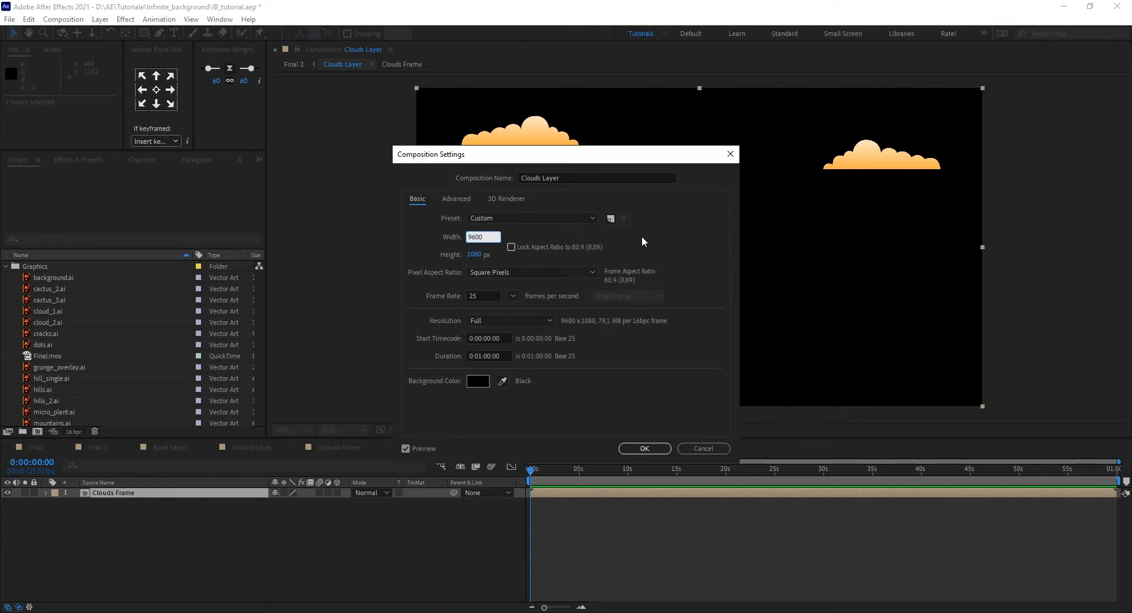
left_click(637, 449)
scroll(653, 280, "down", 4)
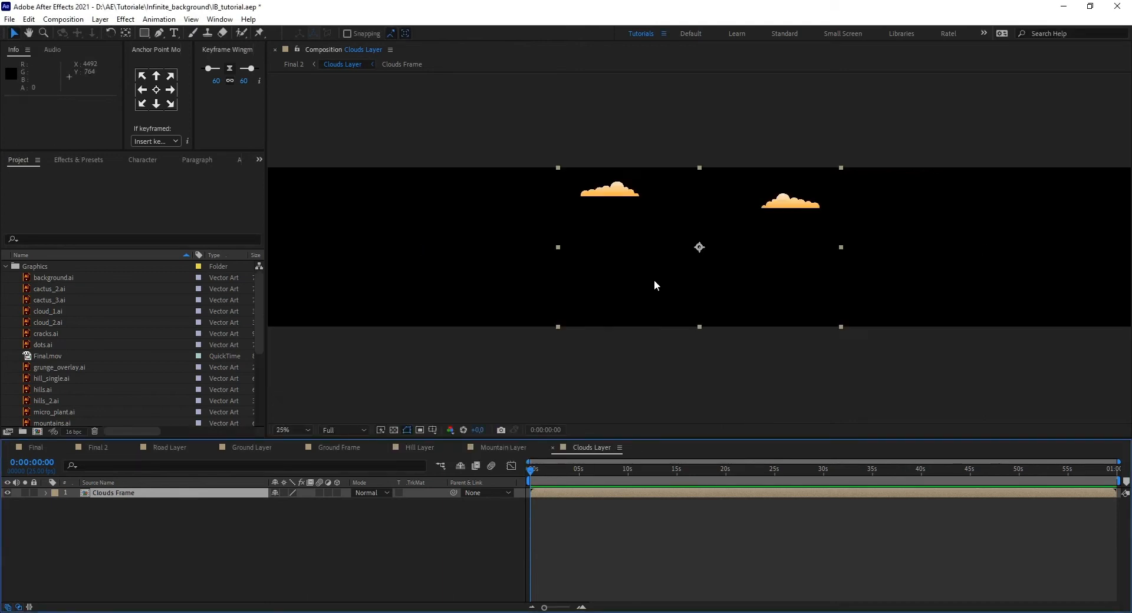
- Duplicate Clouds Frame, then move the lower copy's anchor point to its left edge and set its X position to 0
left_click(220, 492)
key("ctrl+d")
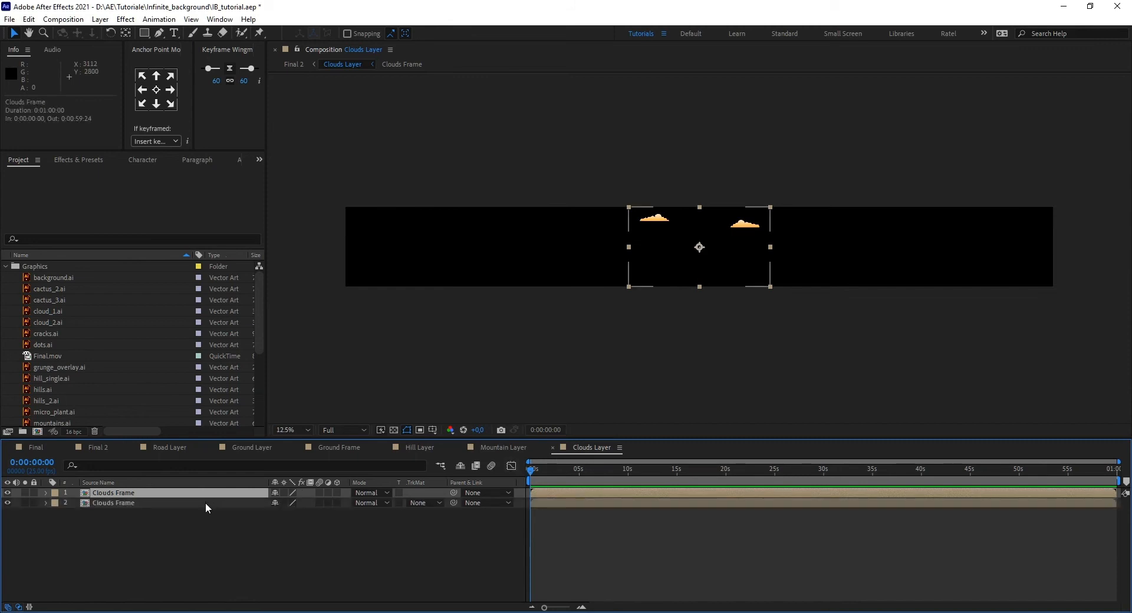
left_click(175, 502)
left_click(142, 89)
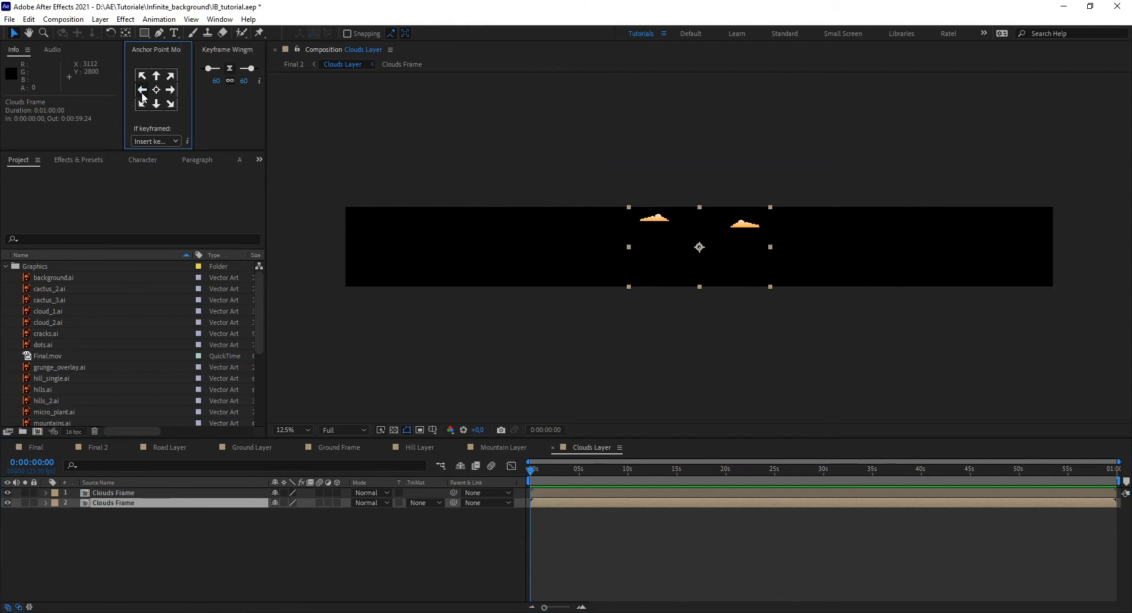
left_click(234, 504)
key("p")
left_click(282, 513)
type("0")
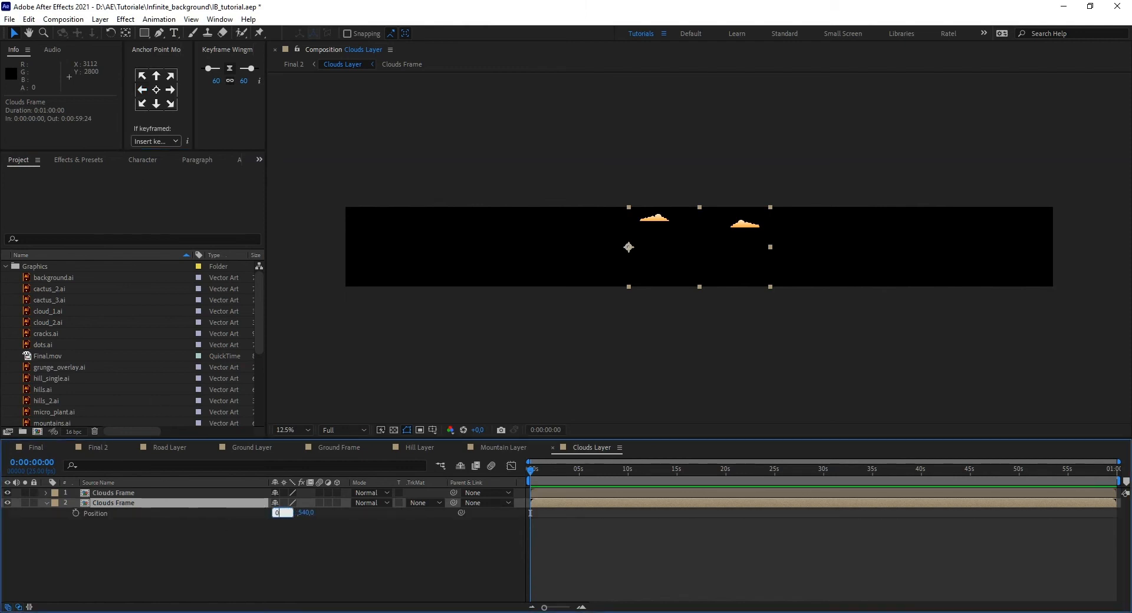
key("Return")
- Move the upper Clouds Frame's anchor point to its right edge and set its X position to 9600
left_click(192, 493)
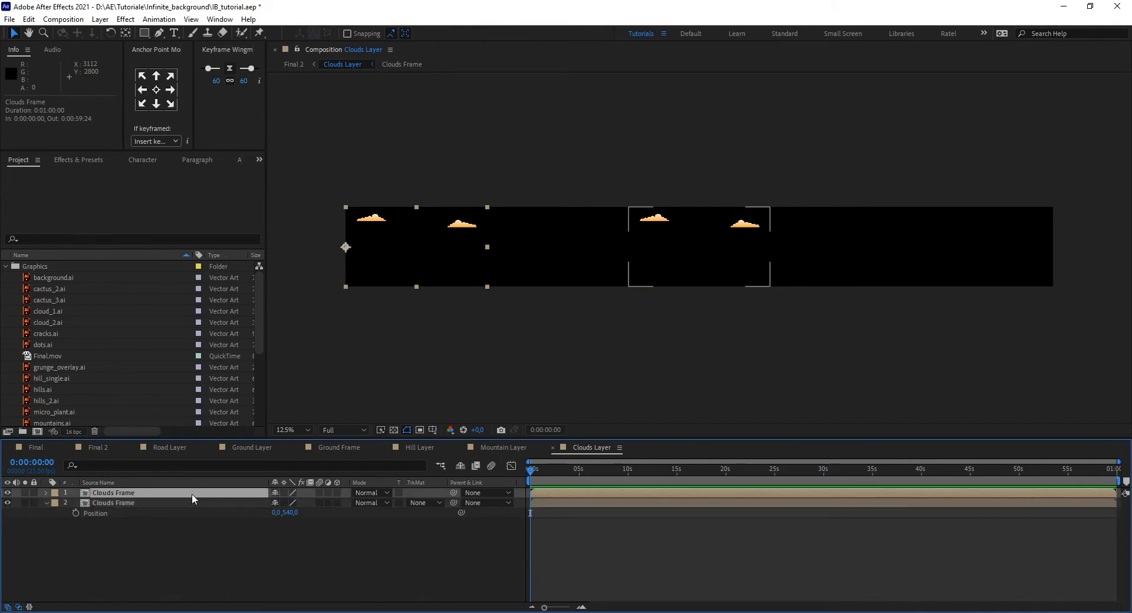
left_click(170, 89)
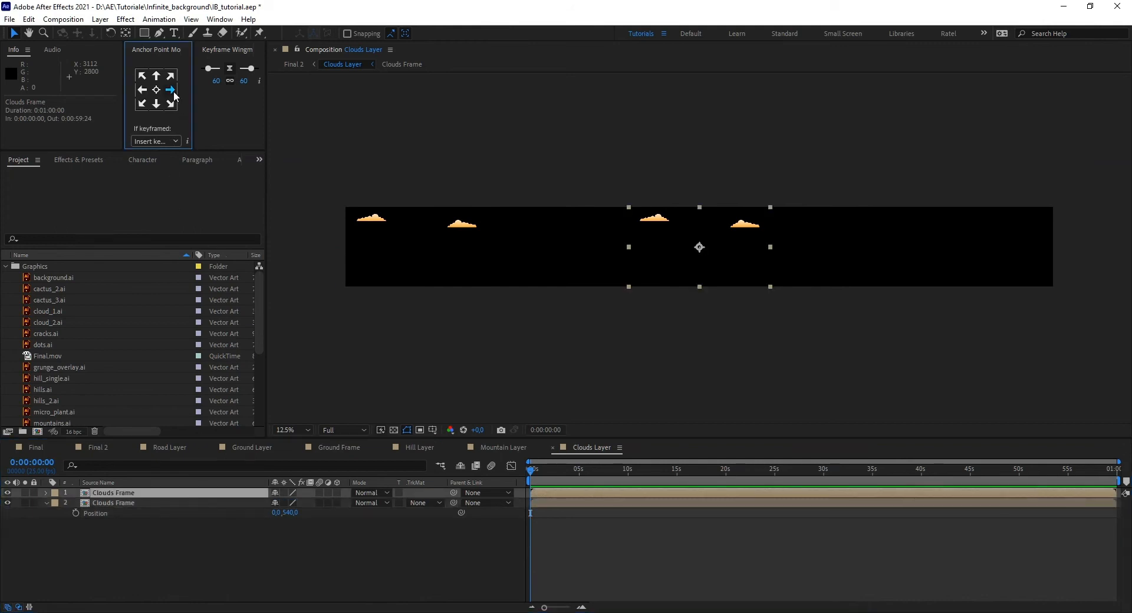
key("p")
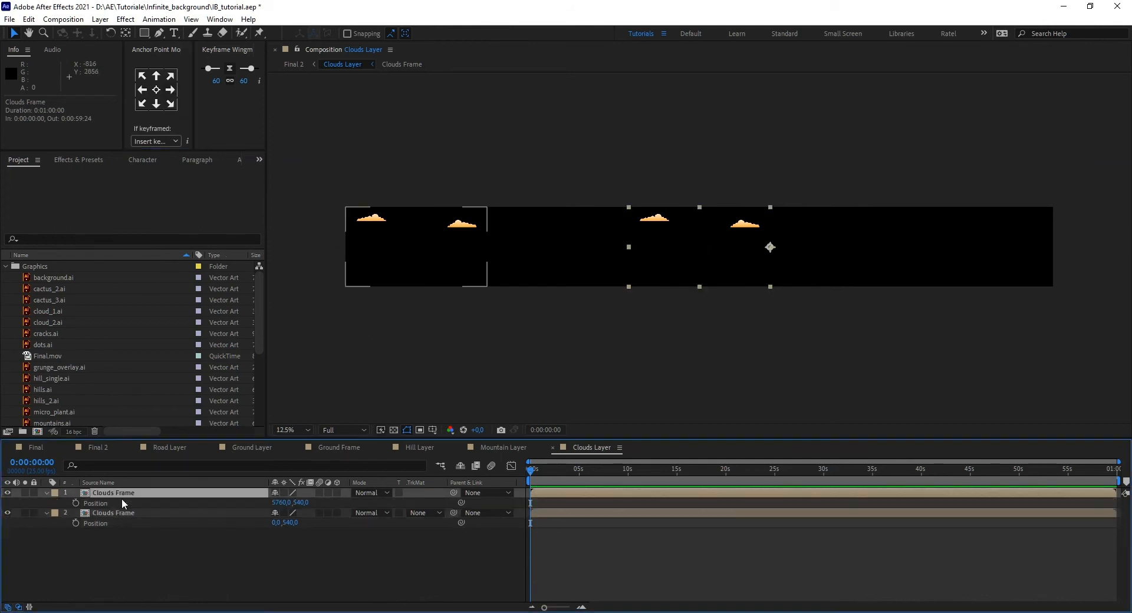
left_click(277, 503)
type("9600")
key("Return")
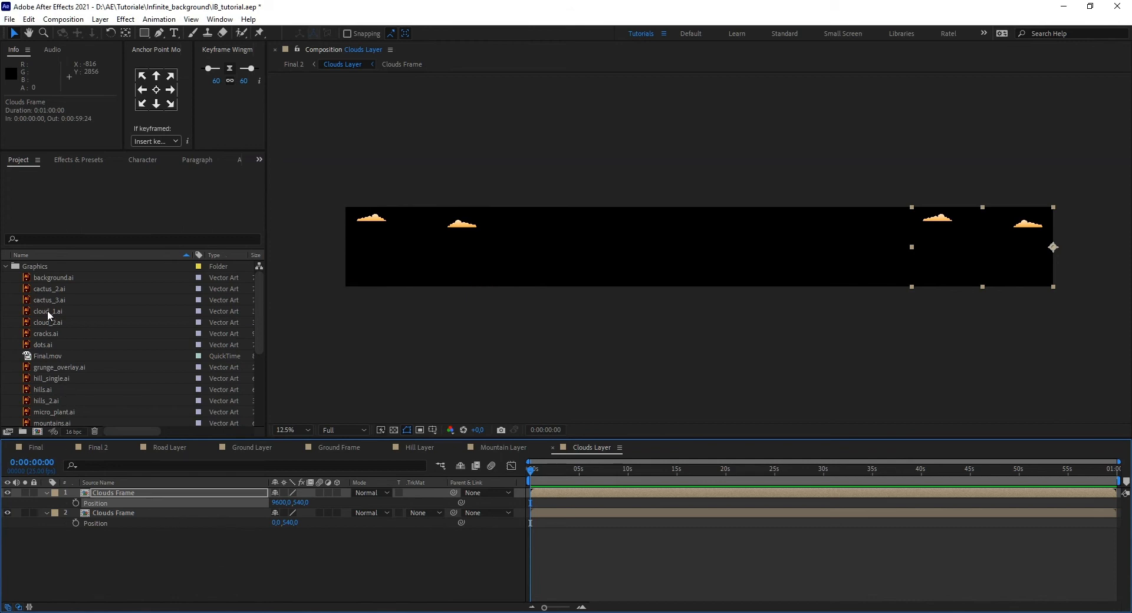
- Copy both cloud layers from Clouds Frame into Clouds Layer and shift them into the empty stretch, with cloud_2.ai at about 3631, 328
double_click(115, 492)
key("ctrl+a")
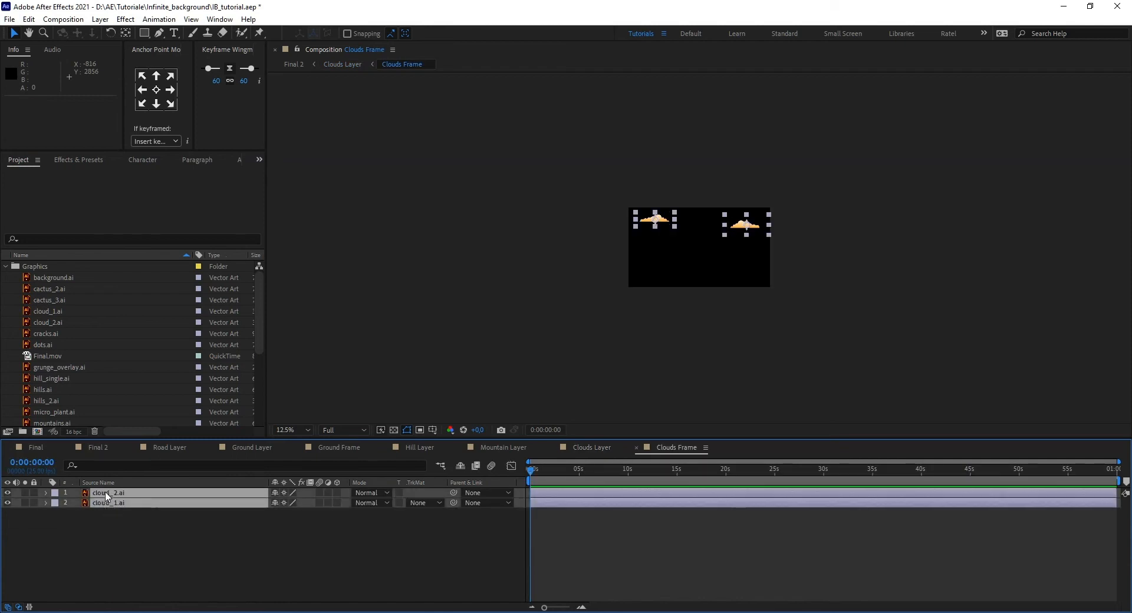
key("ctrl+c")
left_click(564, 449)
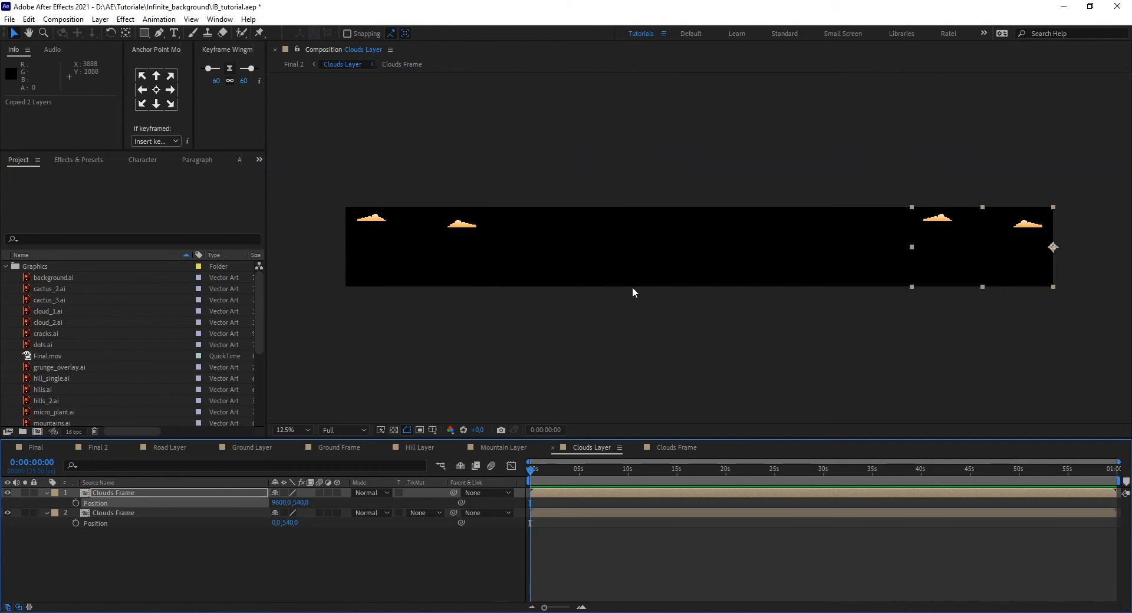
key("ctrl+v")
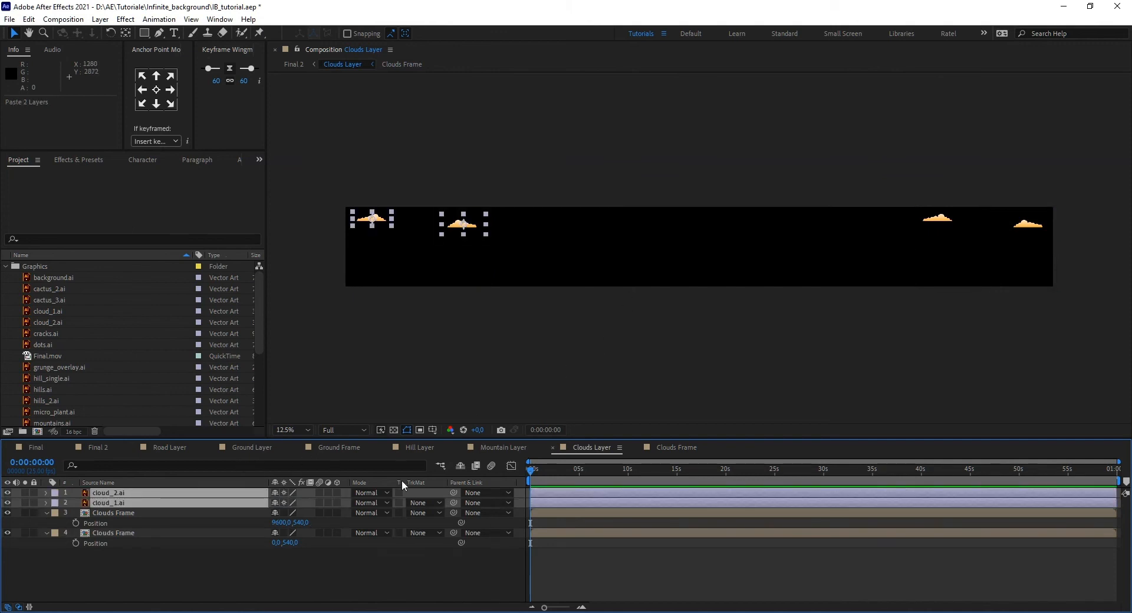
left_click_drag(463, 224, 612, 231)
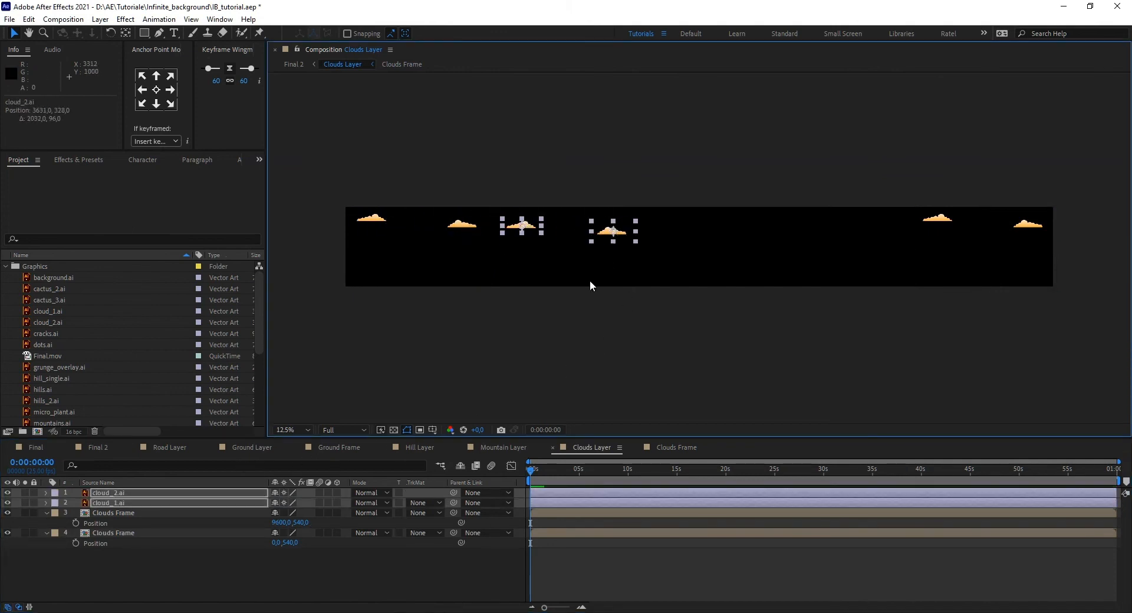
- Move cloud_1.ai to about 2702, 228, then duplicate it and place the copy in the right half of the empty stretch
left_click(584, 342)
left_click_drag(525, 228, 549, 226)
key("ctrl+d")
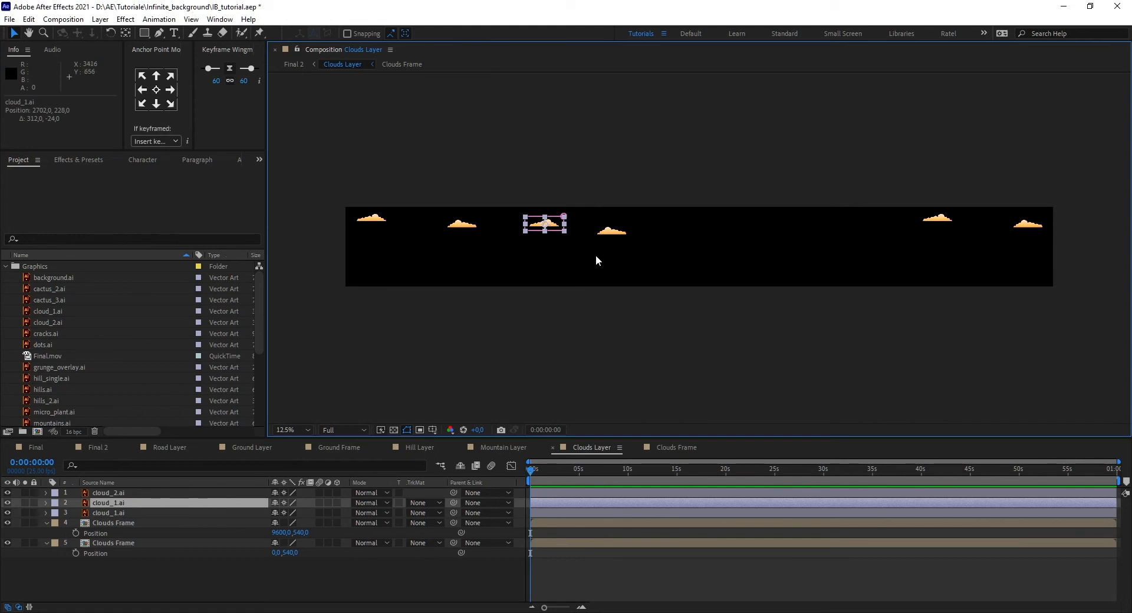
left_click_drag(545, 225, 799, 224)
- Move cloud_2.ai higher and between the two cloud_1.ai copies, to about 4475, 72
left_click(603, 235)
left_click_drag(614, 236, 679, 217)
scroll(677, 217, "up", 2)
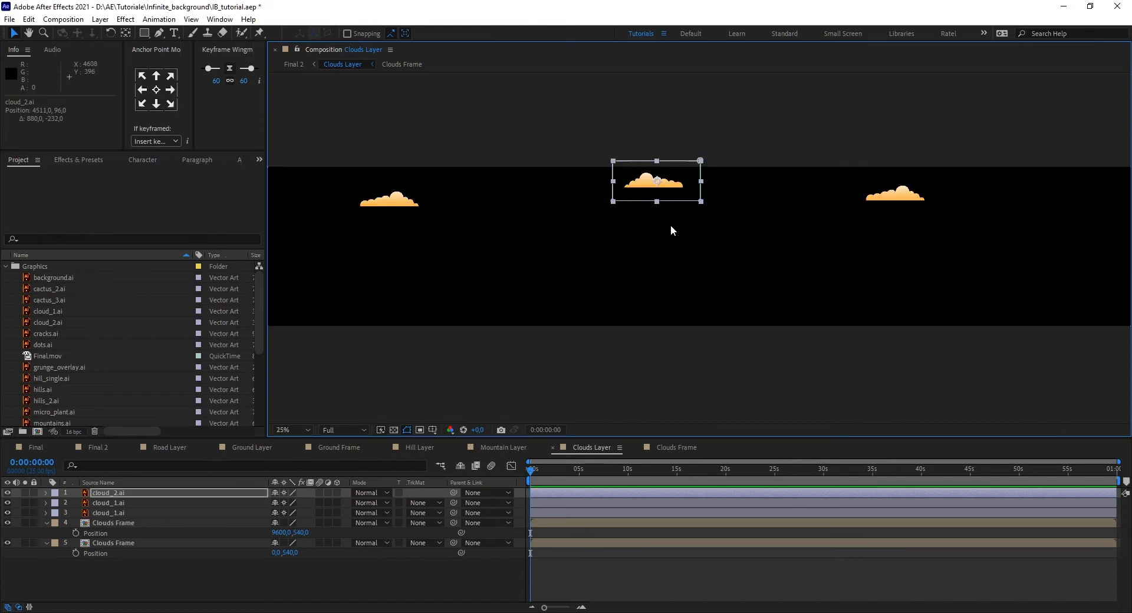
left_click_drag(652, 222, 647, 219)
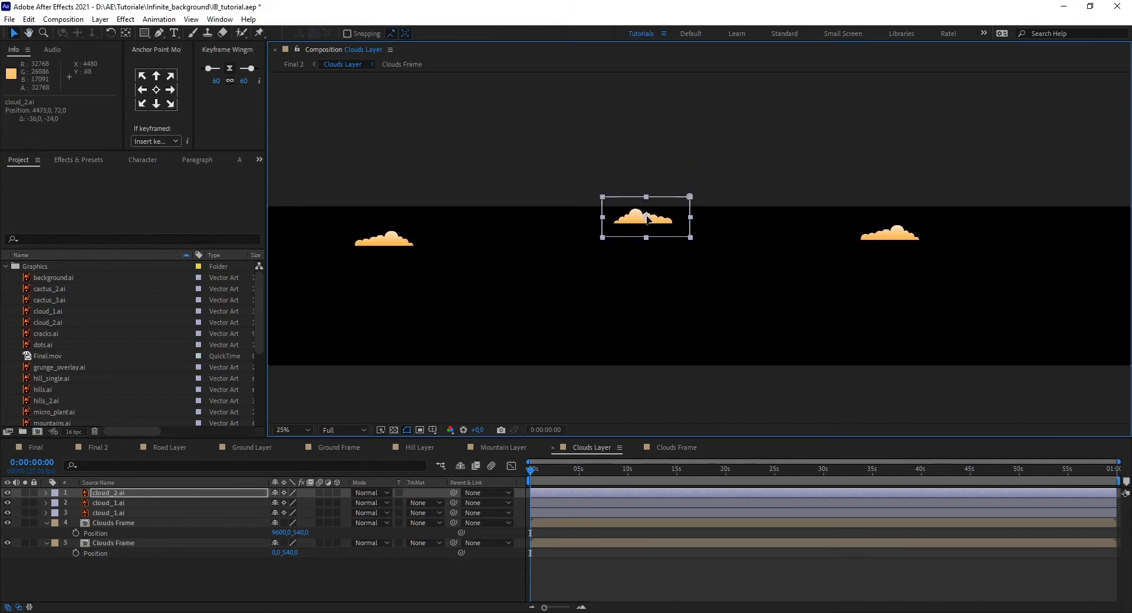
scroll(884, 248, "down", 2)
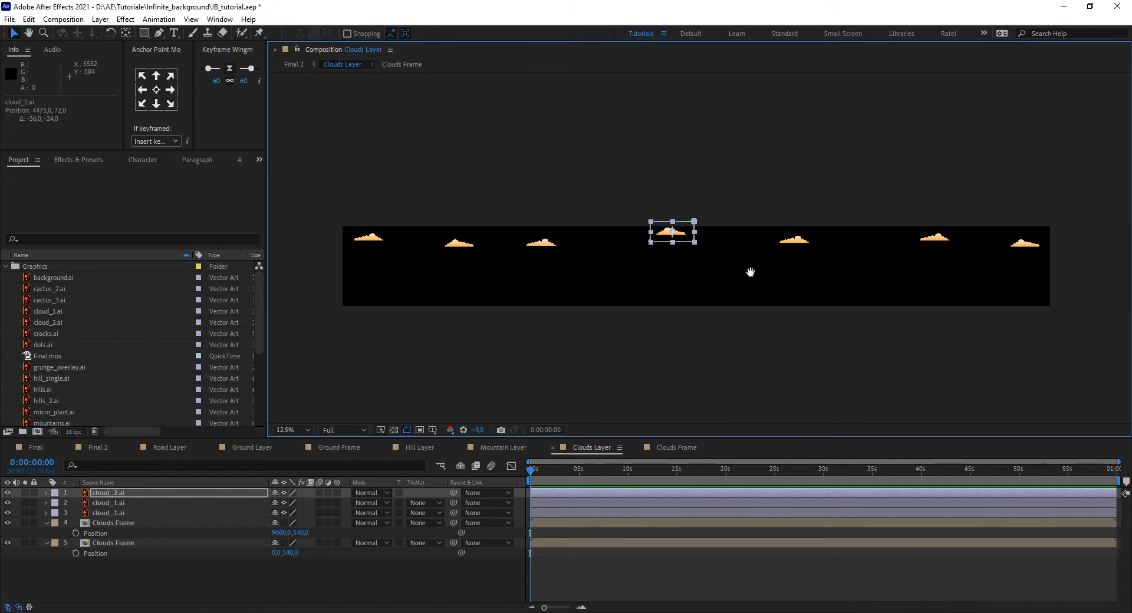
- Adjust the duplicated cloud_1.ai in the right half of the strip to about 6170, 196
left_click(795, 271)
mouse_move(795, 273)
left_mouse_down()
mouse_move(841, 274)
mouse_move(800, 281)
left_mouse_up()
scroll(799, 281, "up", 2)
left_click_drag(903, 306, 899, 298)
scroll(643, 341, "down", 1)
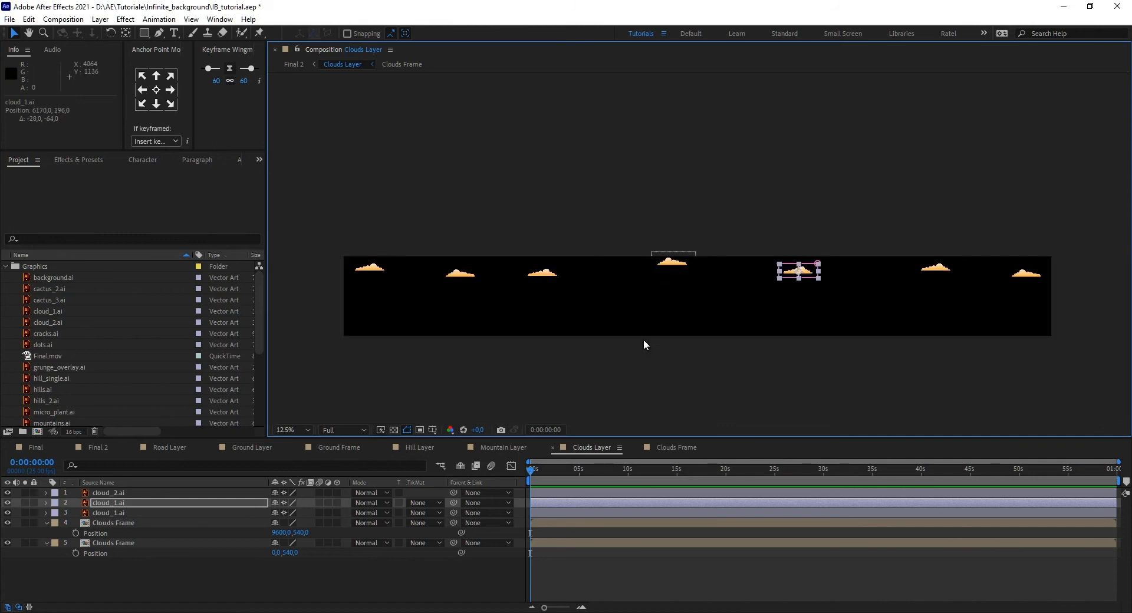
- Nudge the middle cloud_2.ai slightly lower in the Clouds Layer strip and deselect it
left_click(675, 270)
left_click_drag(675, 270, 675, 270)
left_click(702, 373)
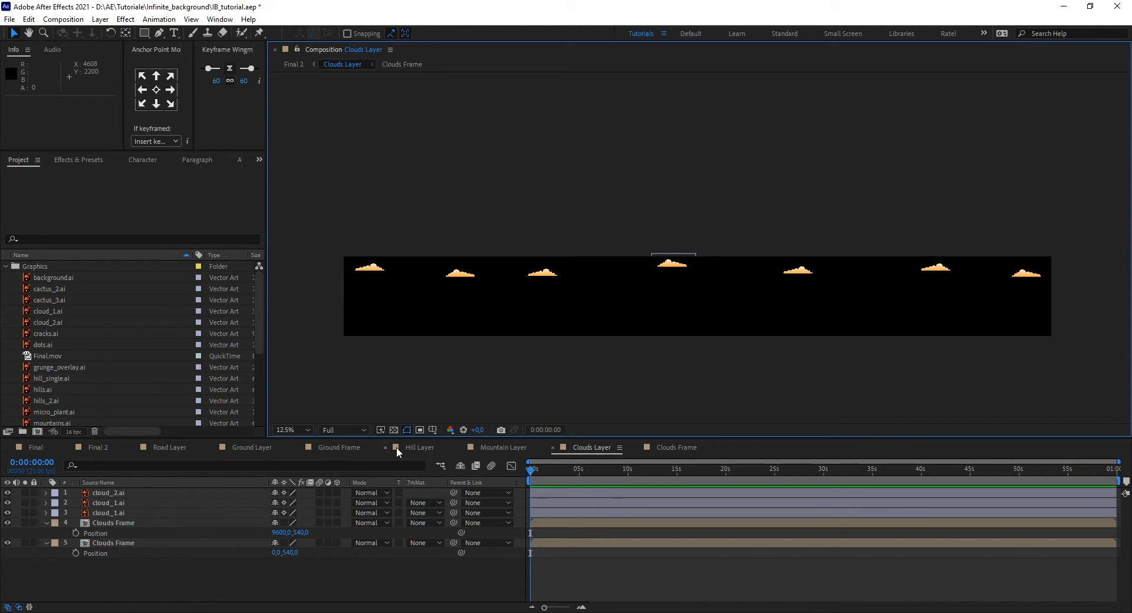
- Move Clouds Layer below Mountain Layer in the Final 2 composition and collapse Mountain Layer's properties
left_click(96, 445)
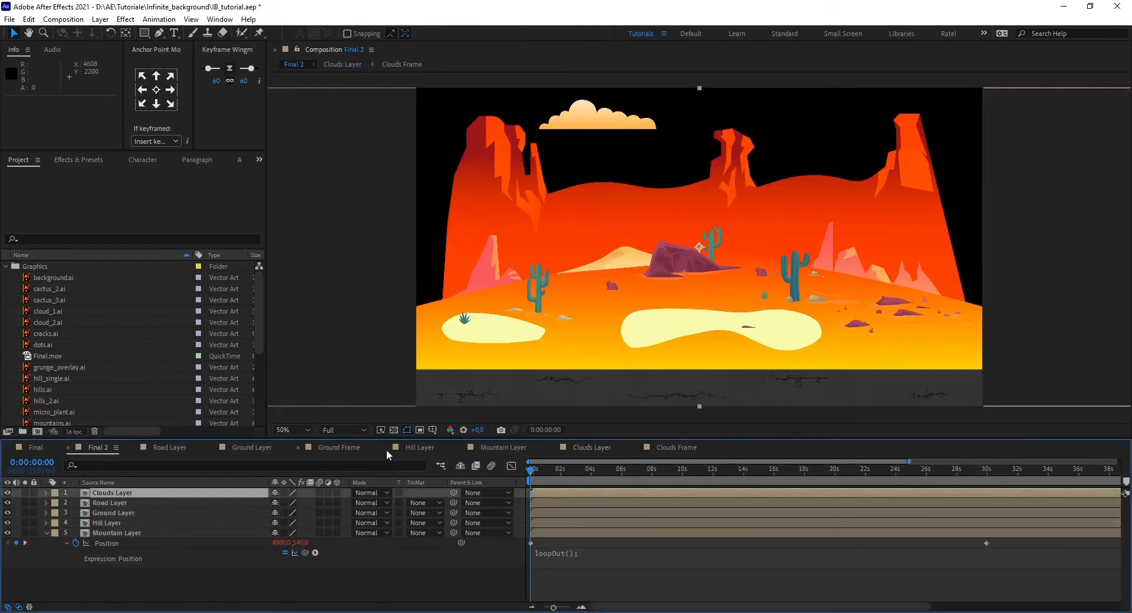
left_click_drag(115, 491, 127, 560)
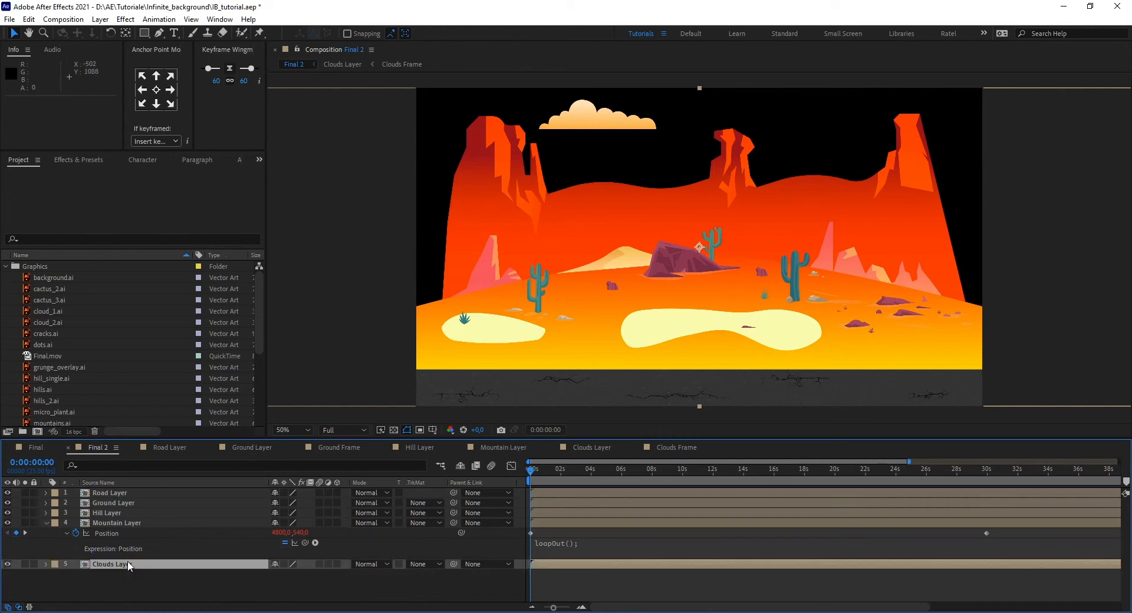
left_click(47, 523)
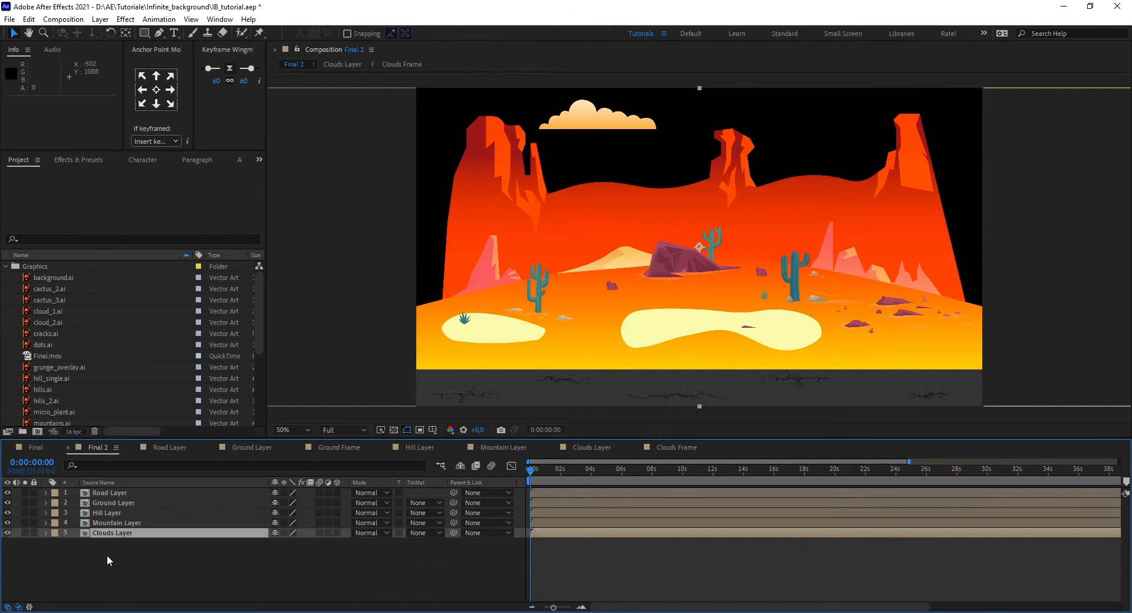
- Set Clouds Layer's X position to 4800, matching Mountain Layer's start value, and keyframe Position at 0:00:00:00
left_click(169, 525)
key("p")
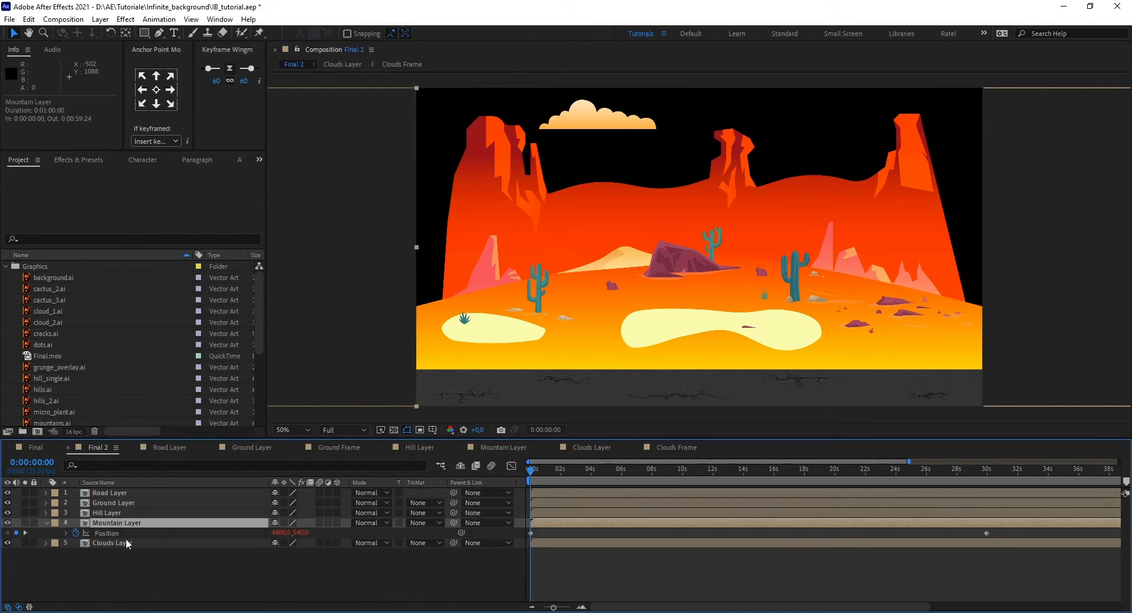
left_click(277, 532)
left_click(196, 544)
key("p")
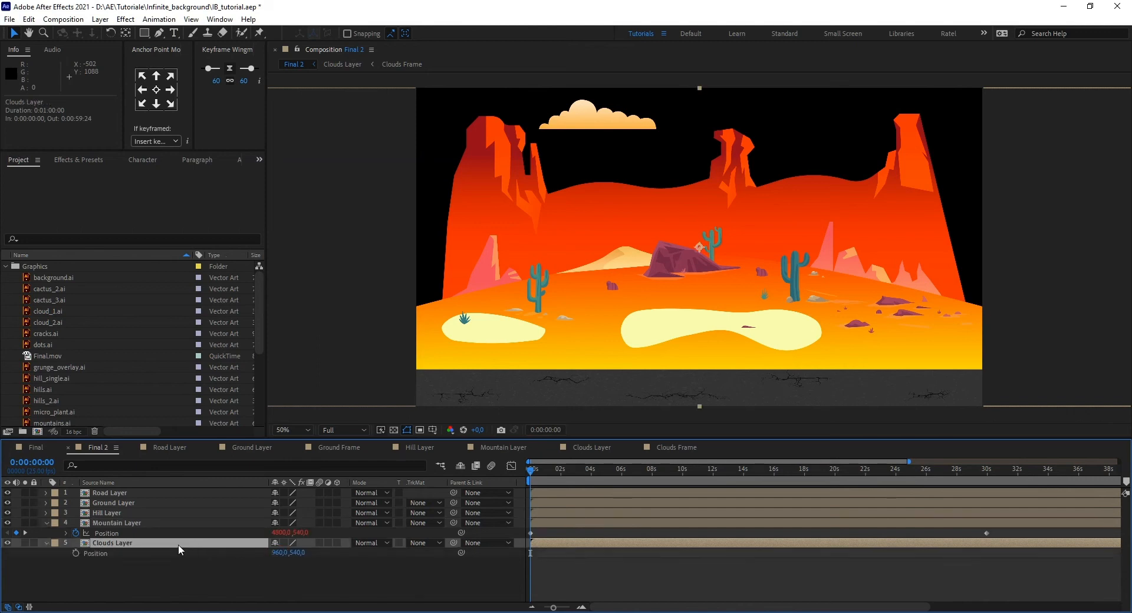
left_click(275, 553)
type("4800")
key("Return")
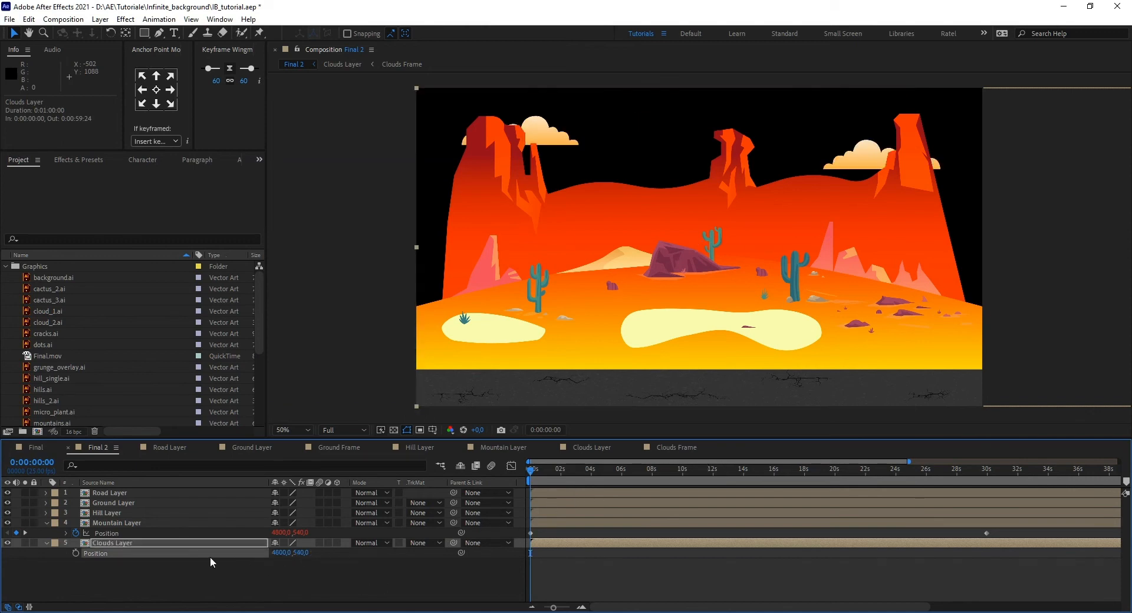
left_click(76, 553)
- Keyframe Clouds Layer's X position at -2880 at 0:00:59:24, copying Mountain Layer's end value from its second keyframe
left_click_drag(530, 470, 967, 519)
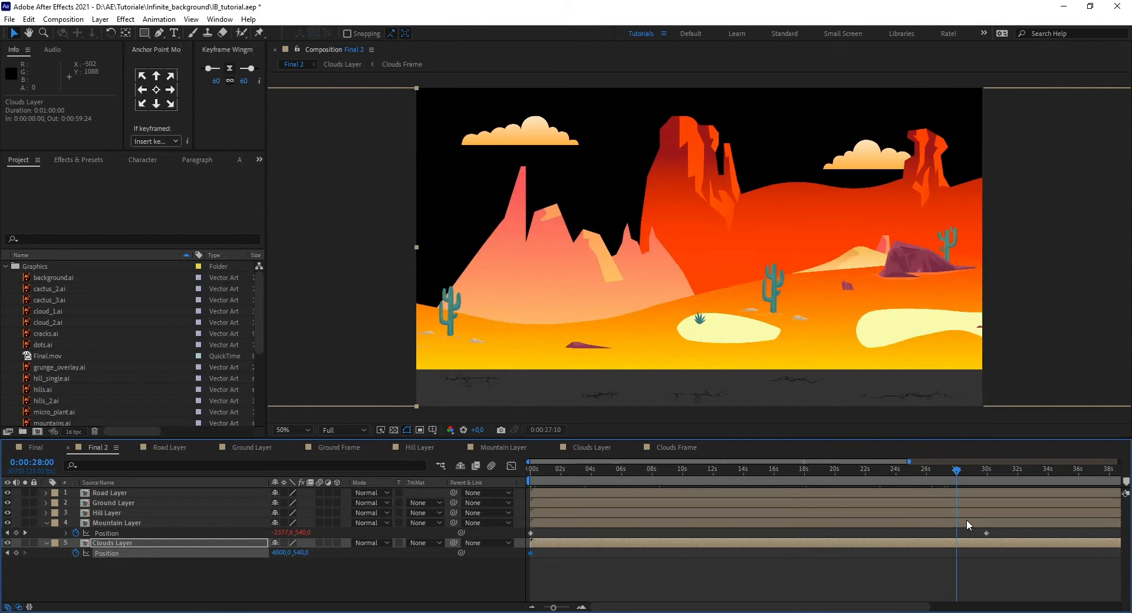
key("space")
left_click_drag(1120, 534, 1015, 530)
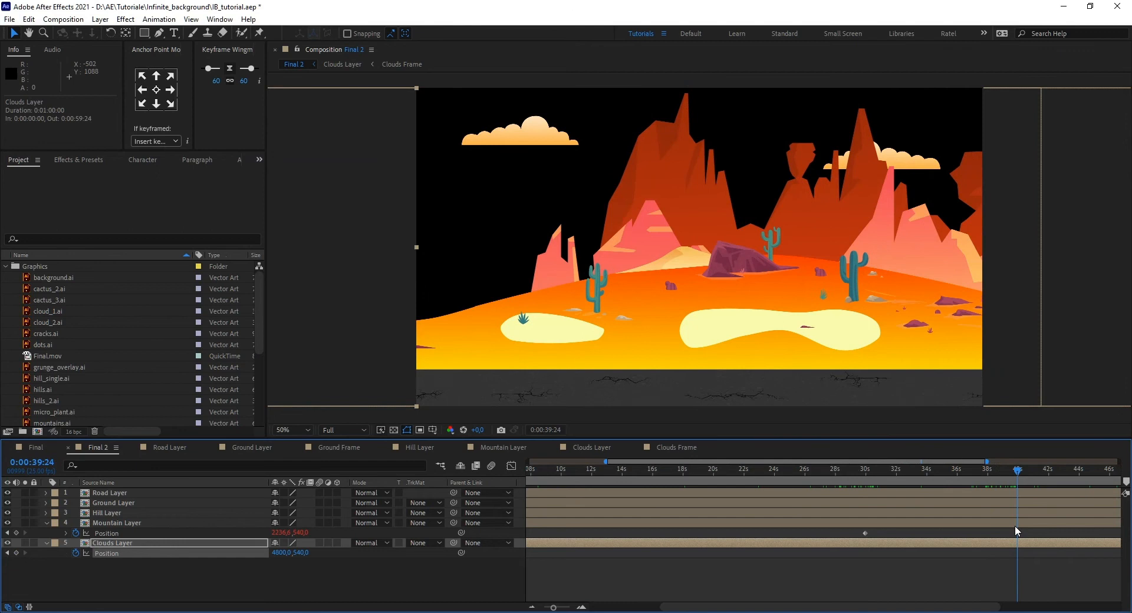
key("space")
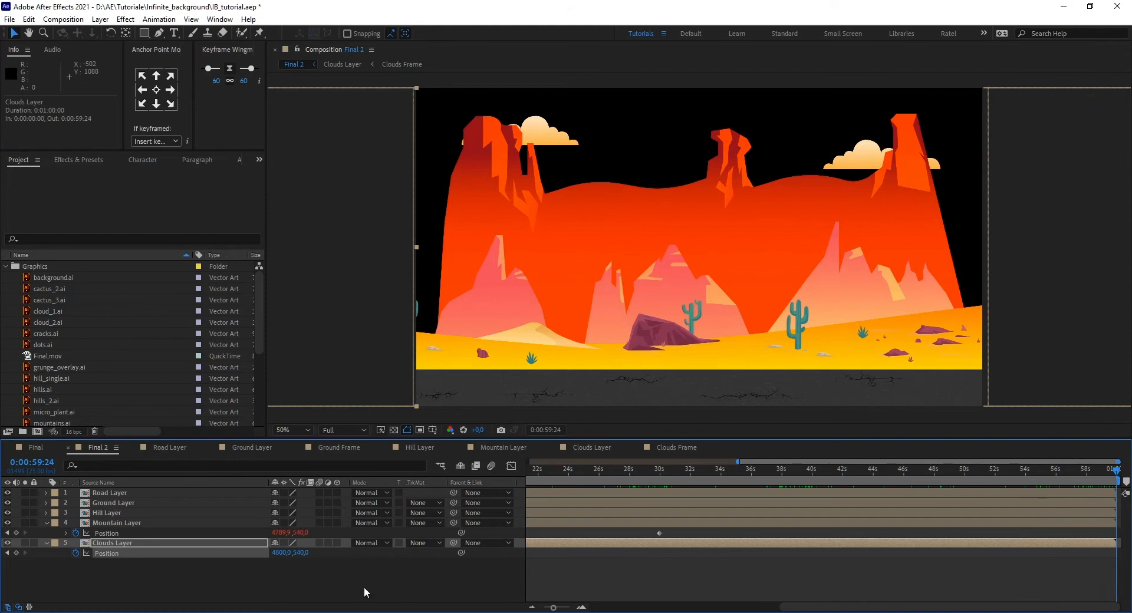
left_click(282, 553)
left_click_drag(1114, 473, 663, 563)
key("Page_Up")
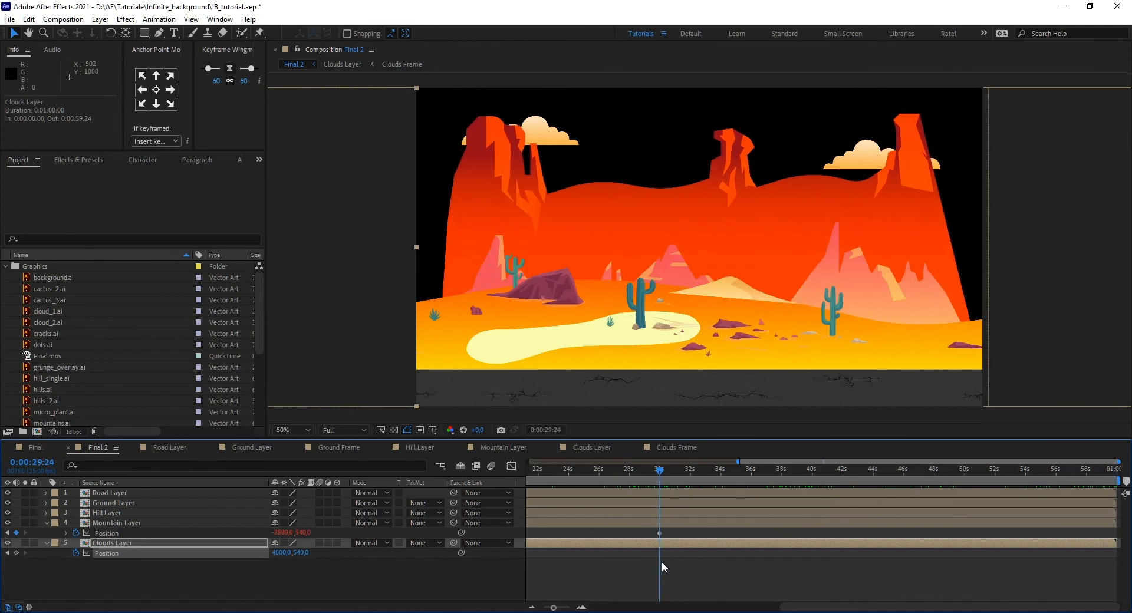
left_click(283, 533)
left_click_drag(660, 476, 1116, 476)
left_click(282, 553)
key("ctrl+v")
key("Return")
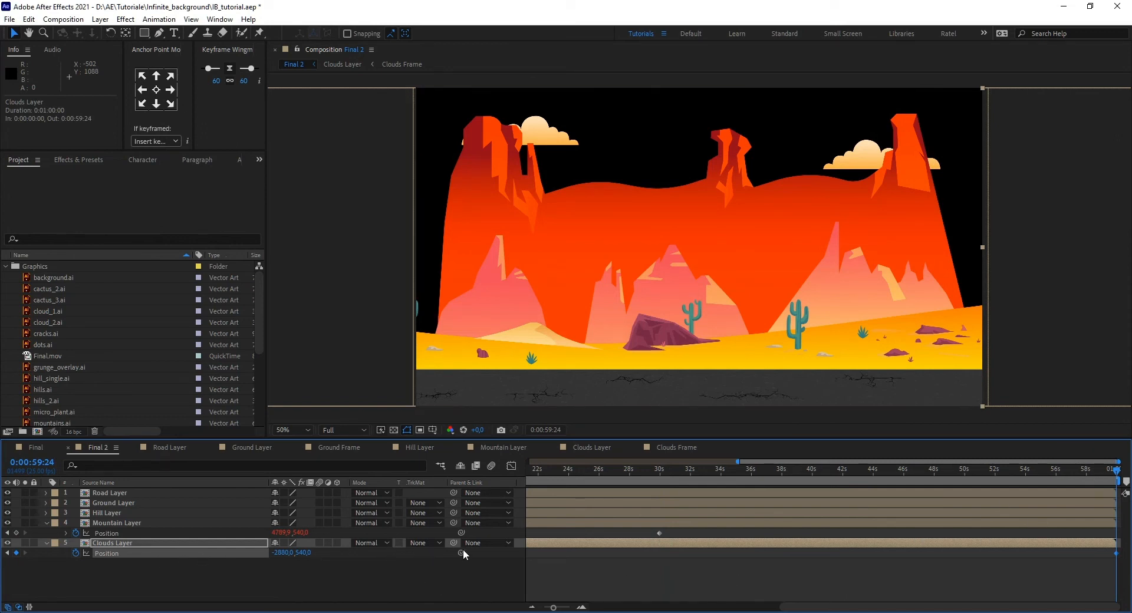
- Add the expression loopOut(); to Clouds Layer's Position property
key("ctrl+v")
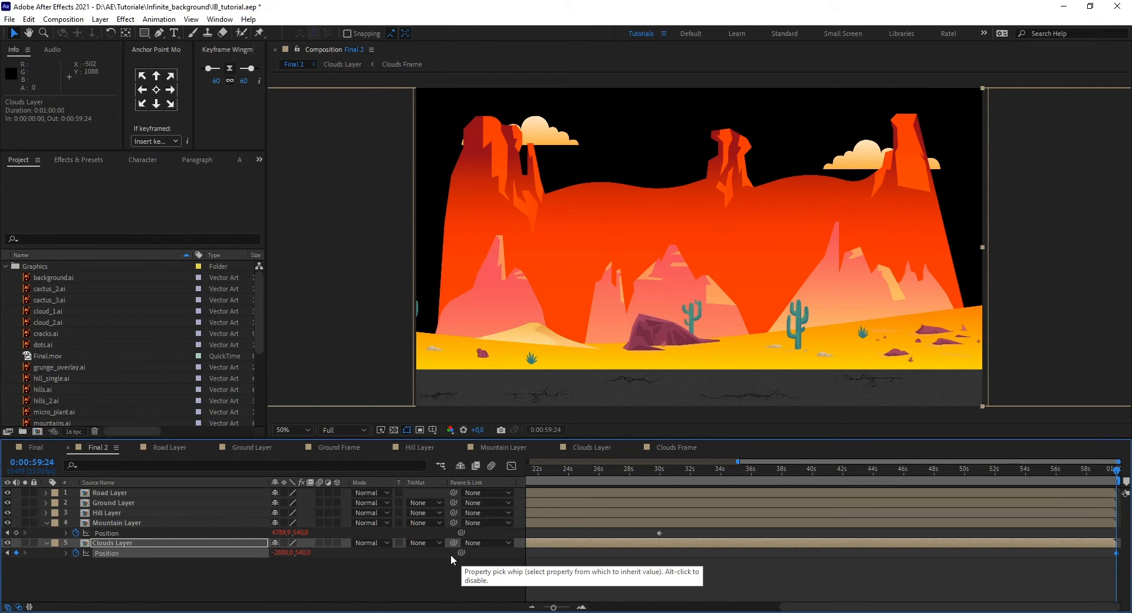
left_click(65, 553)
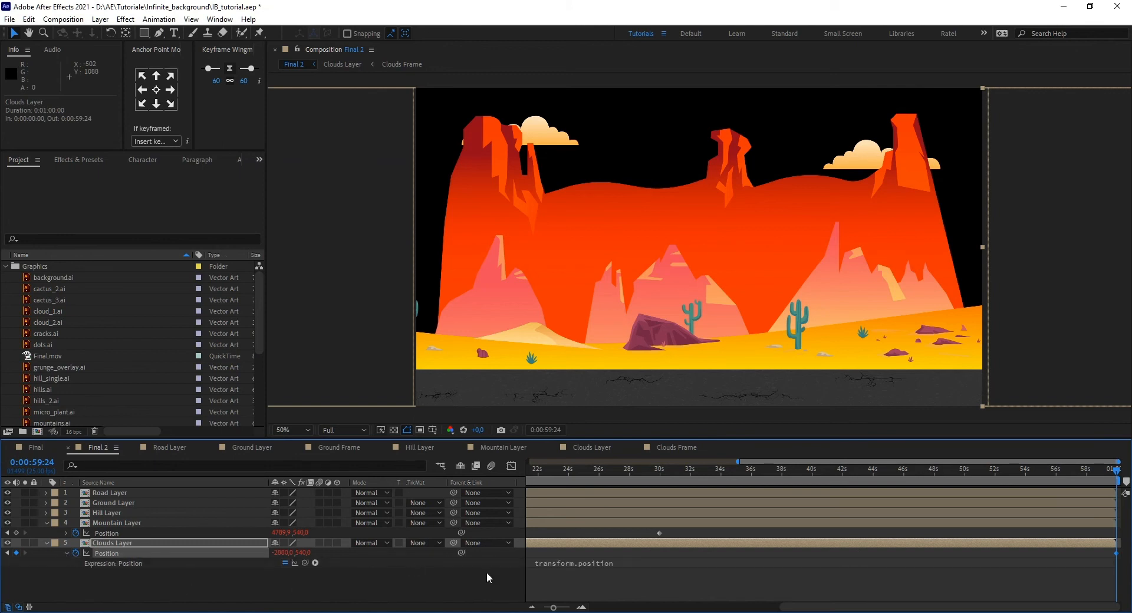
left_click(608, 561)
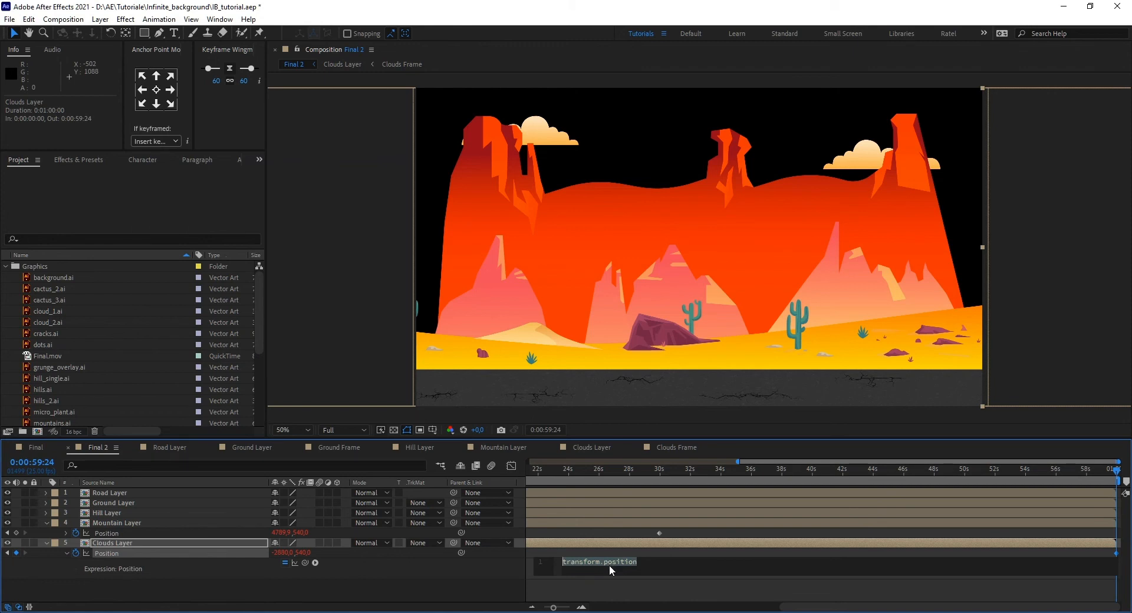
type("loop")
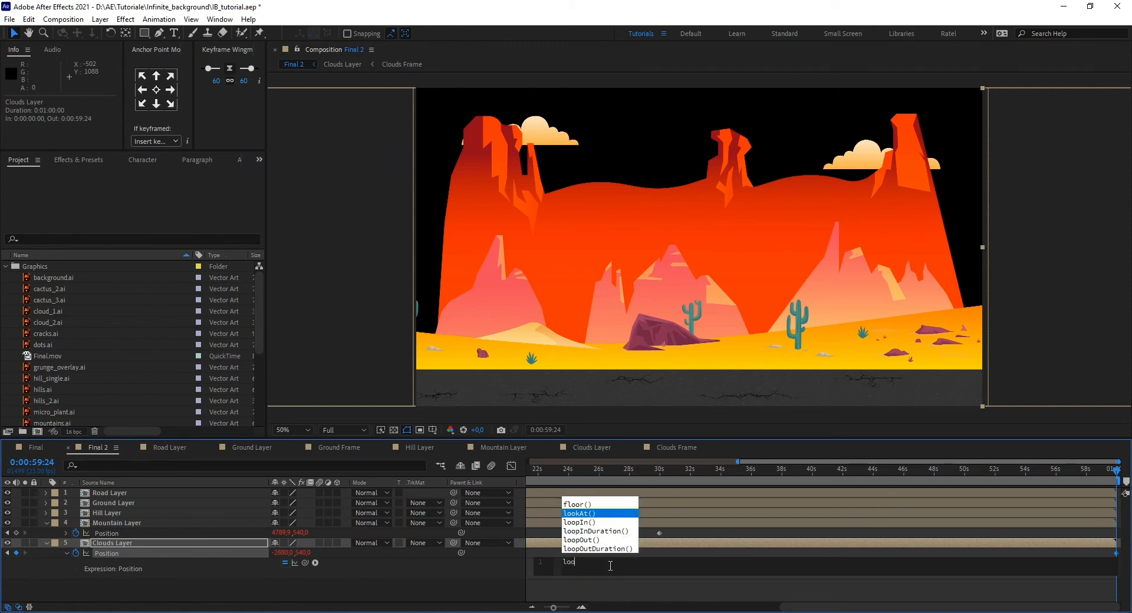
key("Down")
key("Down")
key("Return")
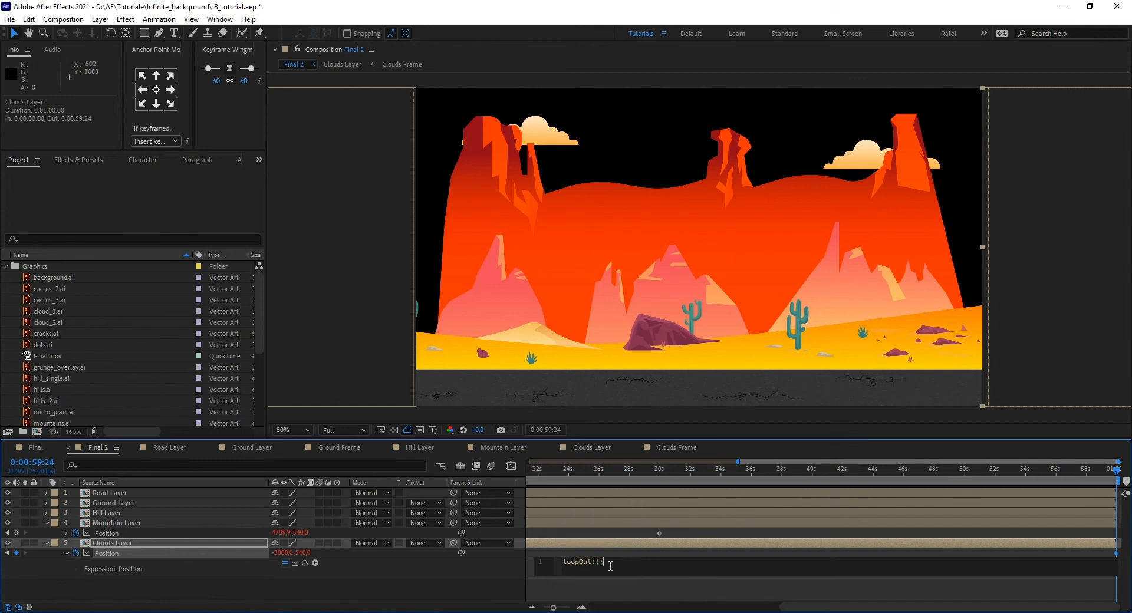
type(";")
key("KP_Enter")
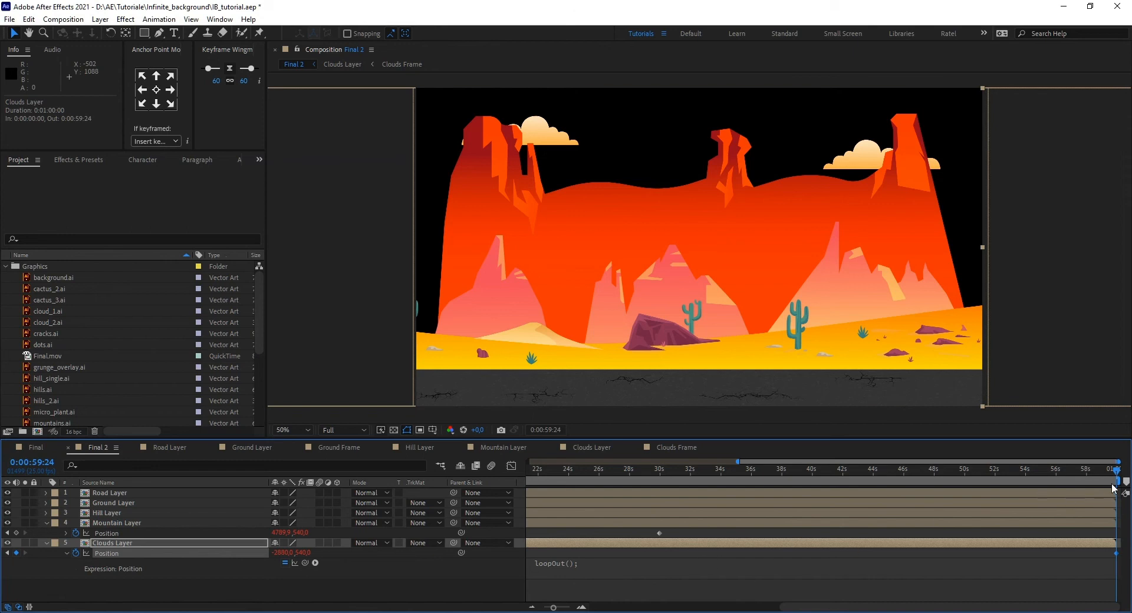
- Return the playhead to 0:00:00:00, show the full one-minute timeline, and collapse the Clouds Layer and Mountain Layer properties
key("space")
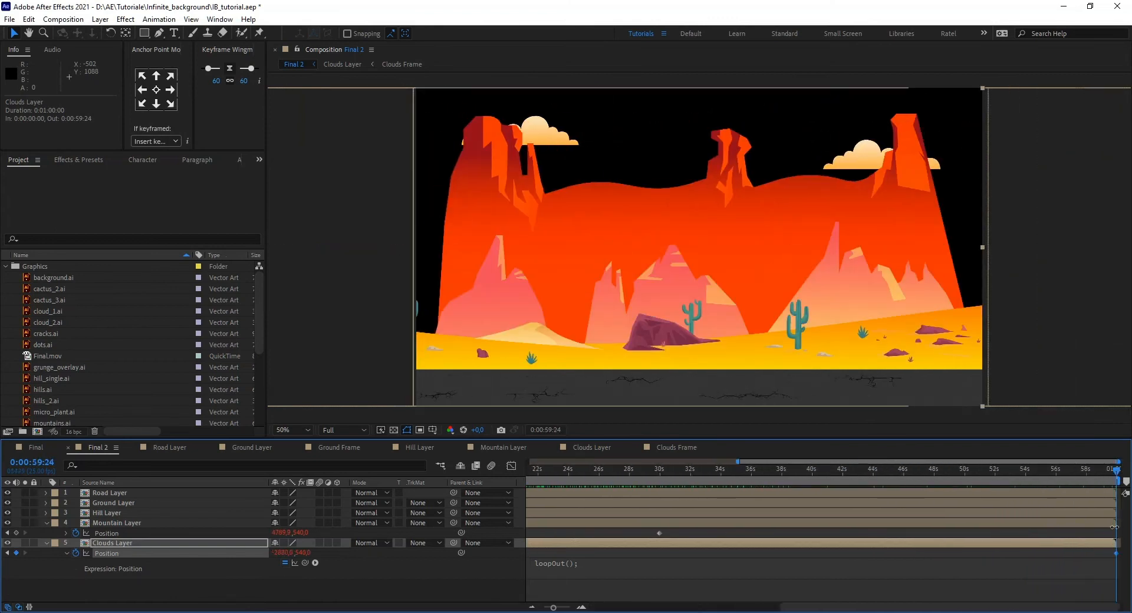
left_click_drag(1115, 471, 292, 490)
scroll(776, 563, "down", 2)
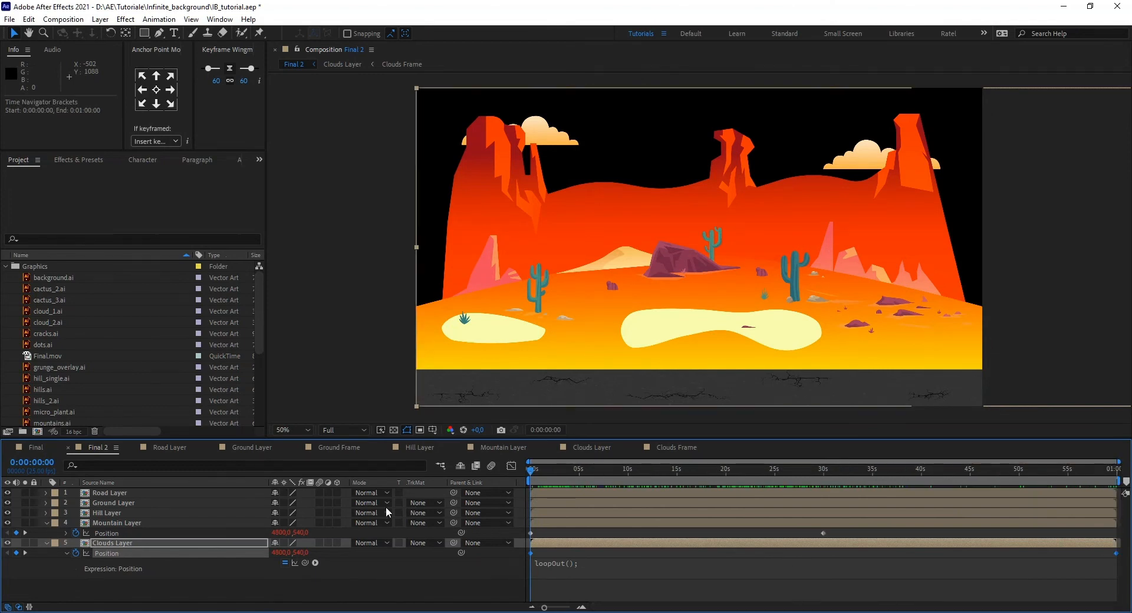
left_click(48, 543)
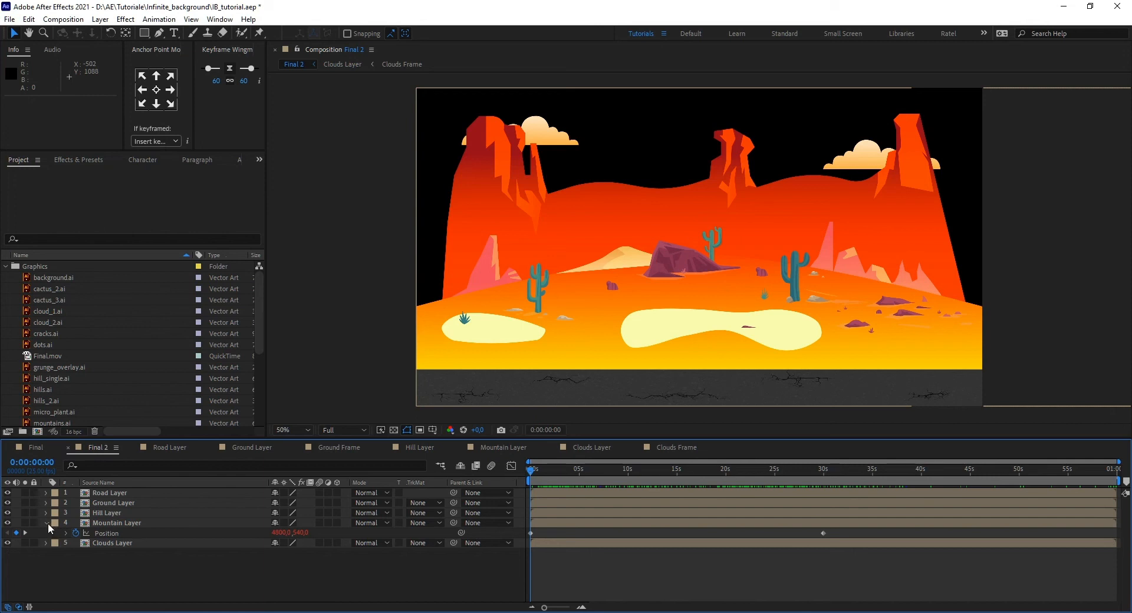
left_click(45, 523)
scroll(109, 380, "down", 4)
scroll(72, 385, "up", 4)
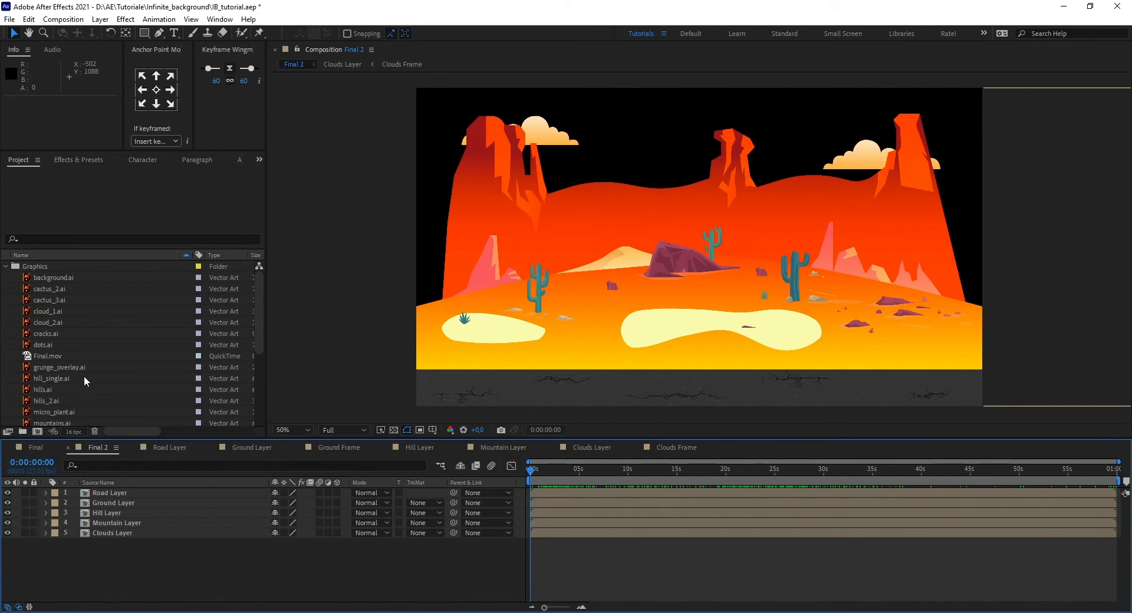
- Add background.ai below all layers in Final 2 and fit it to the composition size
left_click(51, 280)
left_click_drag(51, 278, 170, 560)
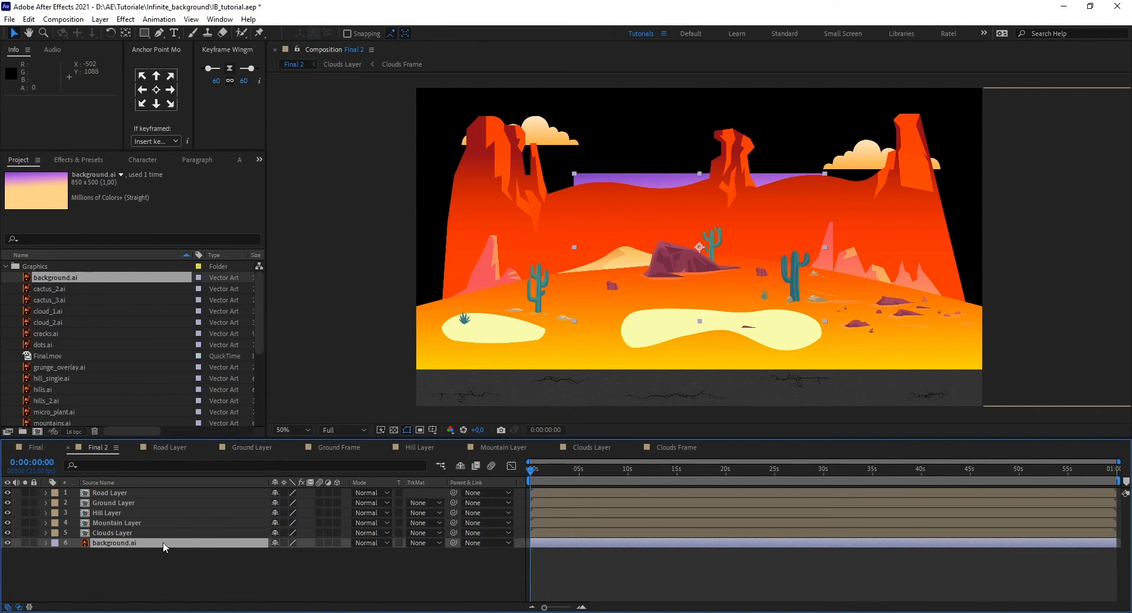
right_click(163, 543)
mouse_move(216, 467)
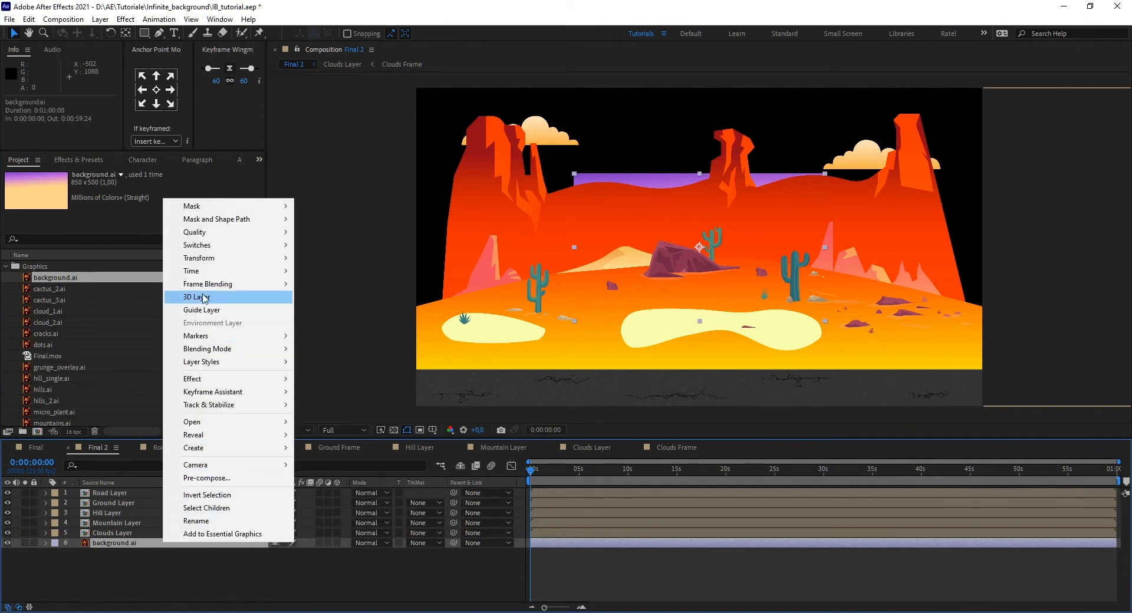
mouse_move(213, 260)
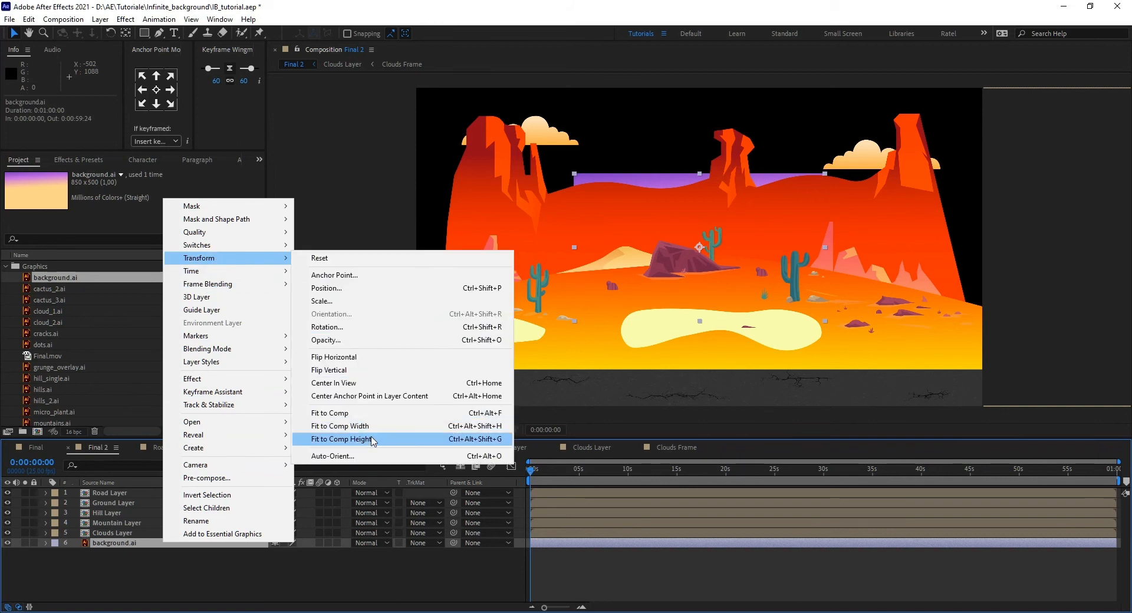
left_click(364, 413)
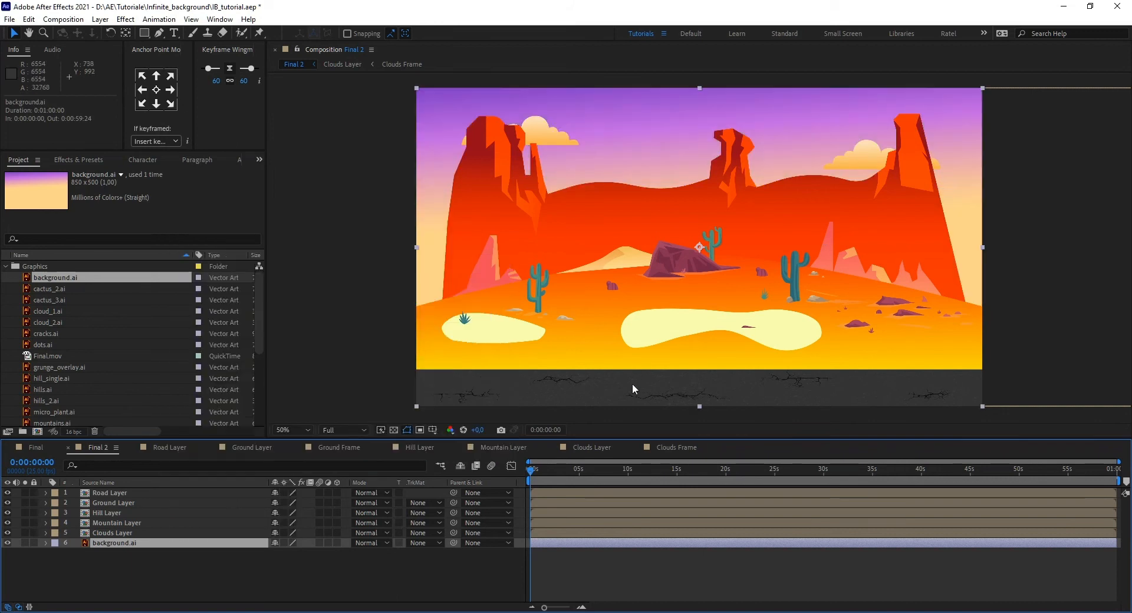
left_click(693, 597)
left_click_drag(540, 472, 518, 543)
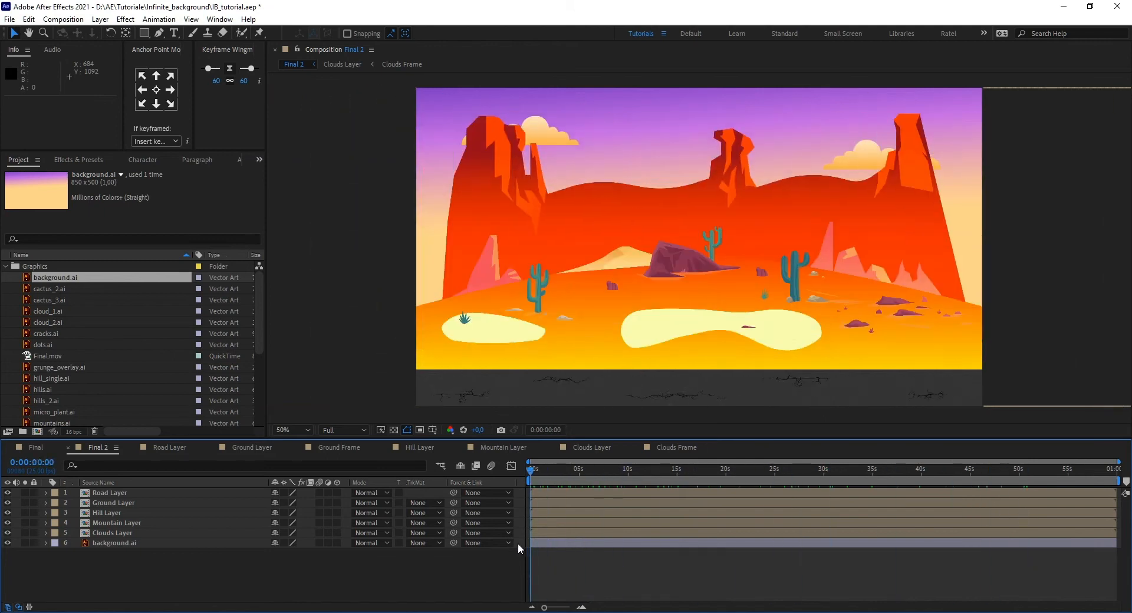
- Activate the Brush tool and create a 1920 x 1080 px blue solid directly above background.ai
left_click(582, 543)
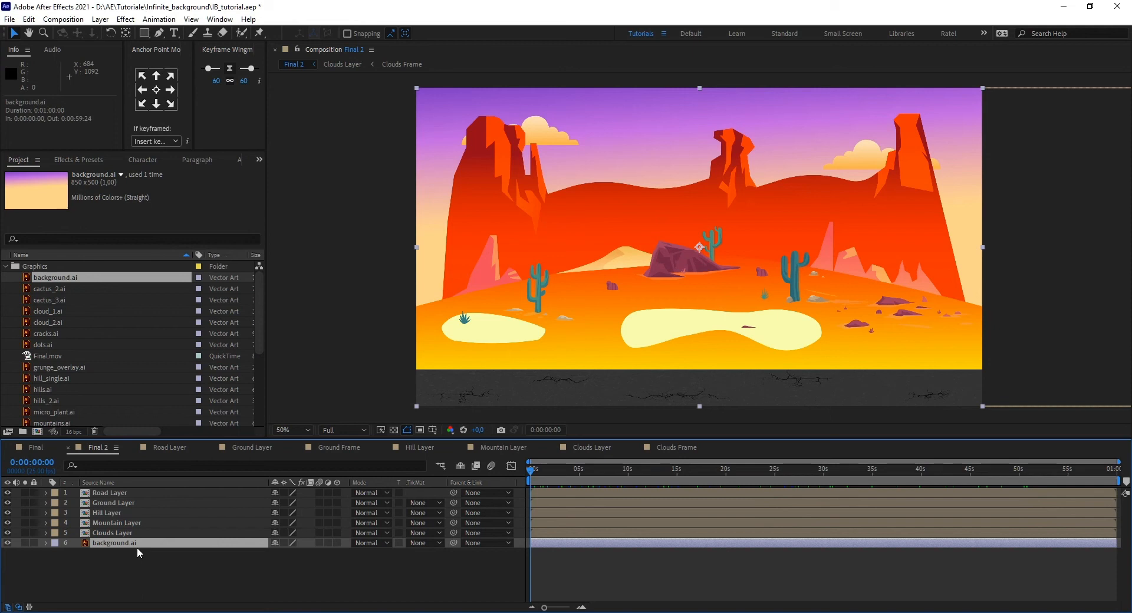
key("ctrl+b")
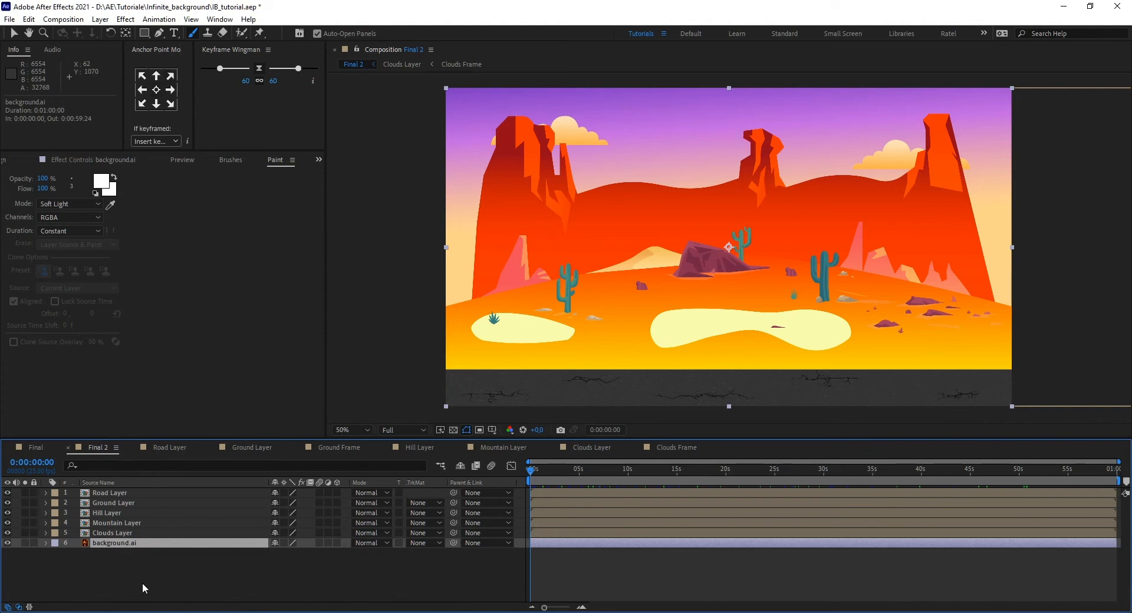
left_click(99, 21)
mouse_move(115, 33)
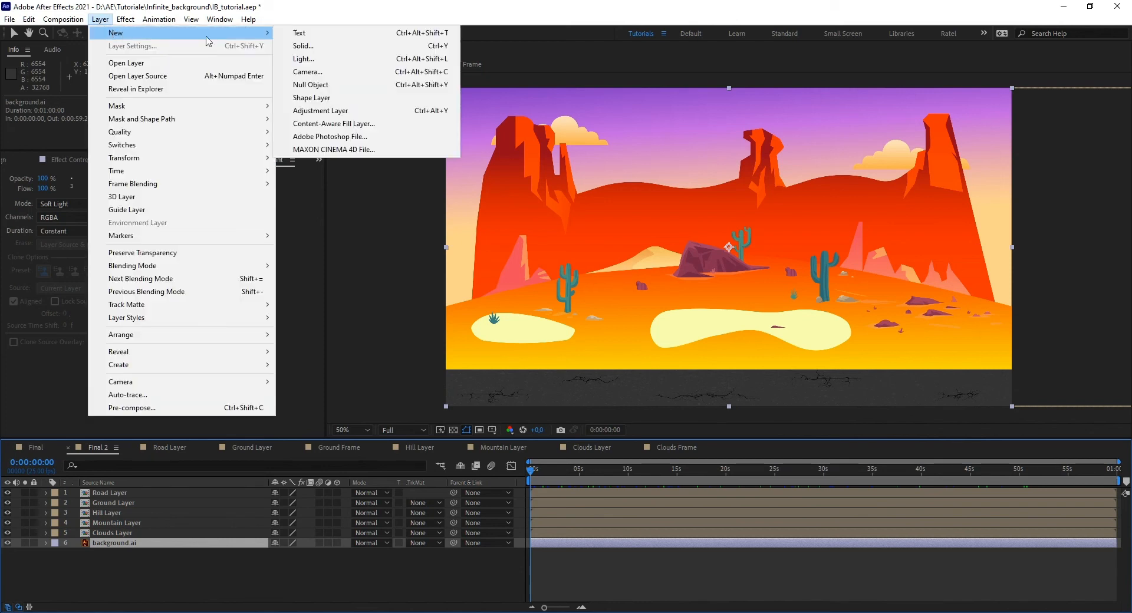
left_click(302, 50)
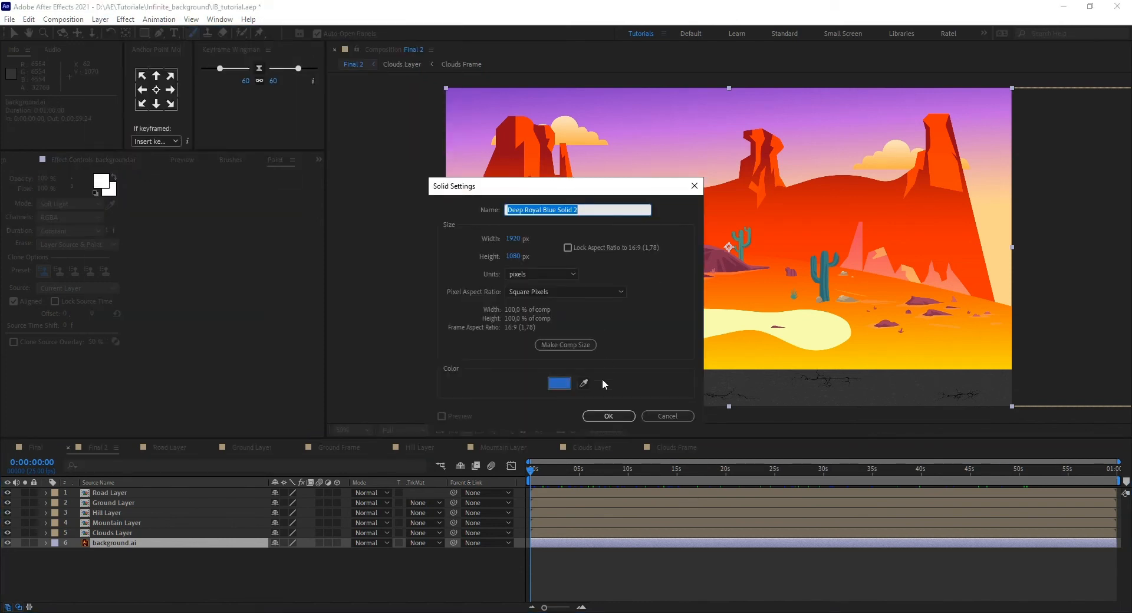
left_click(613, 418)
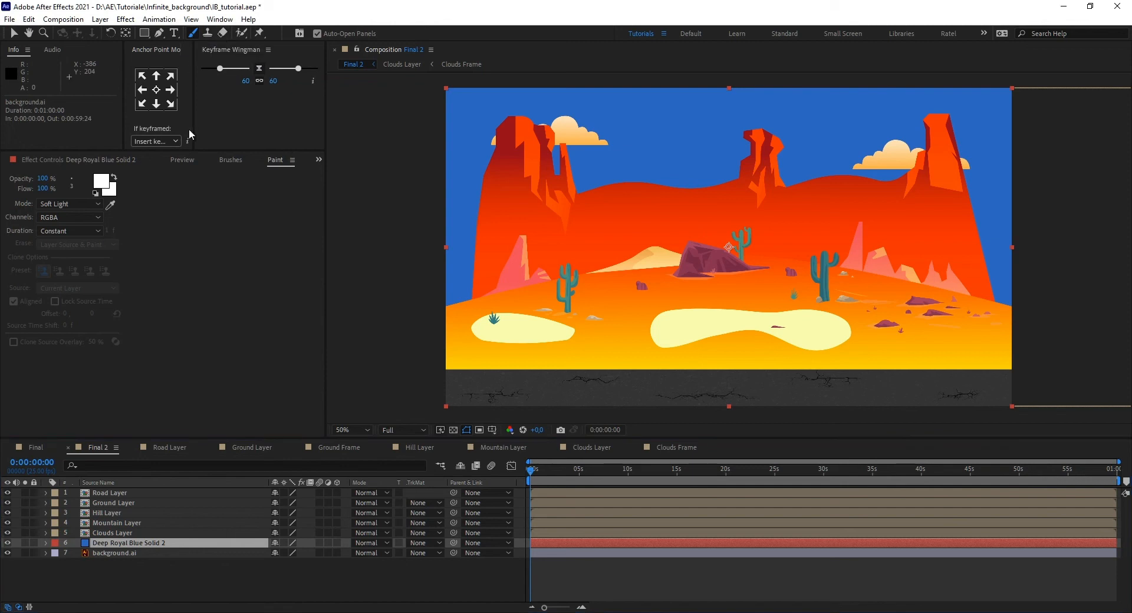
- Open the blue solid in its own layer view with its effect settings shown and paint a short brush stroke on it
left_click(105, 161)
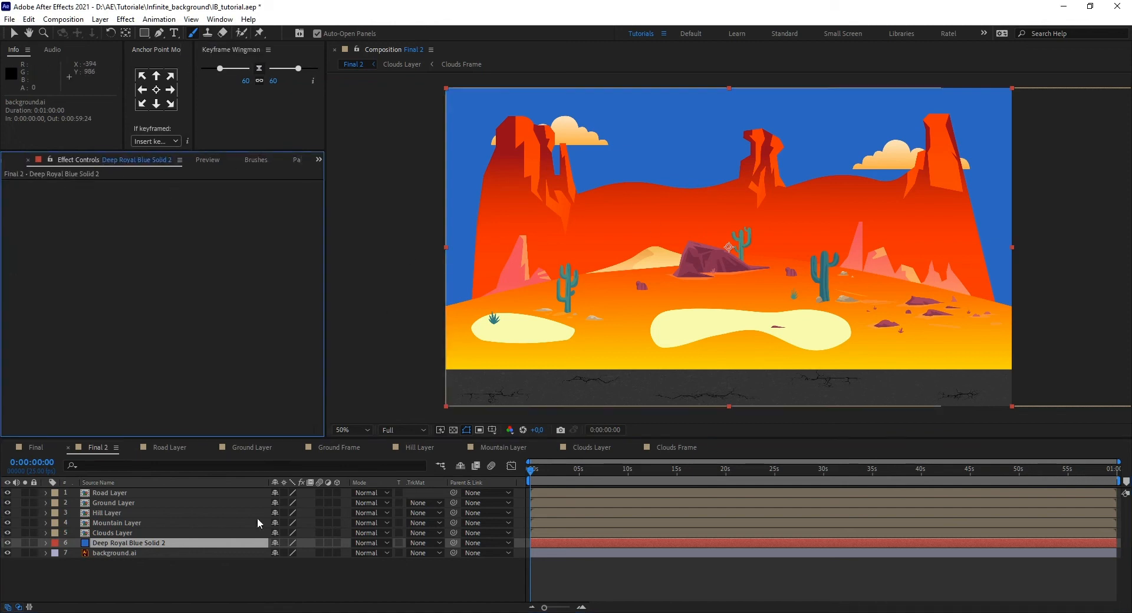
double_click(134, 546)
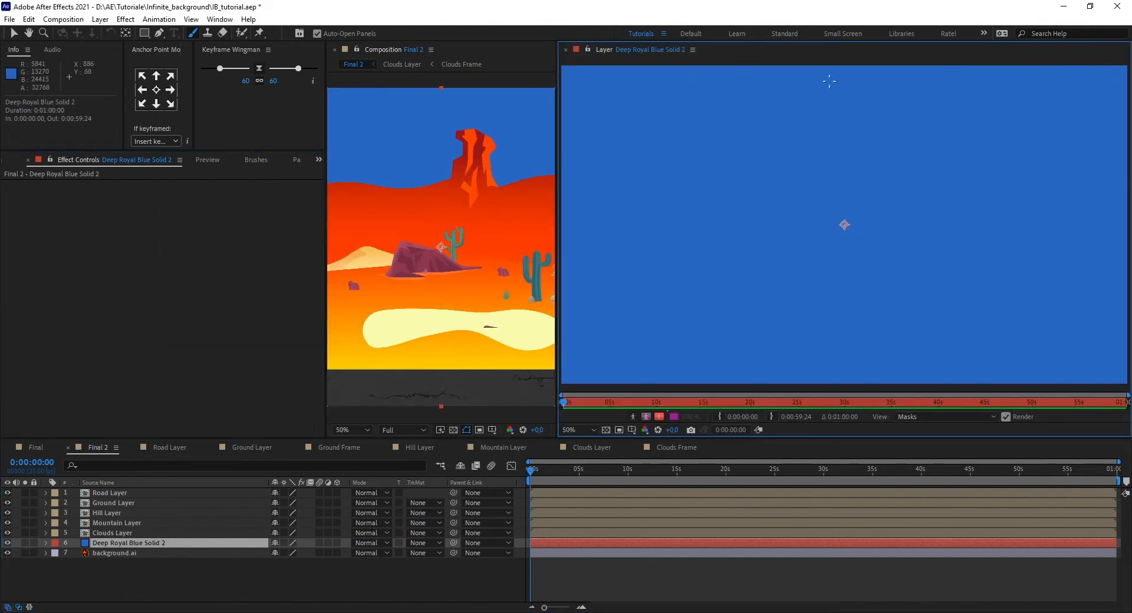
left_click_drag(737, 95, 739, 102)
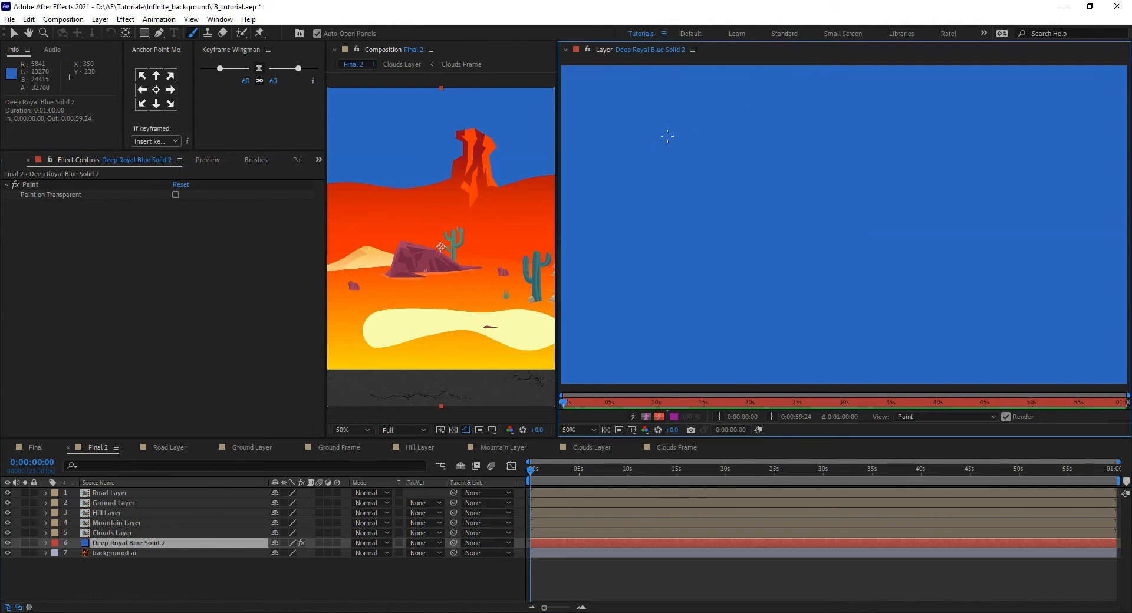
- Turn on Paint on Transparent for the blue solid's Paint effect and scatter tiny 3 px stars across its upper sky area
left_click_drag(677, 101, 653, 138)
left_click(175, 194)
left_click(622, 117)
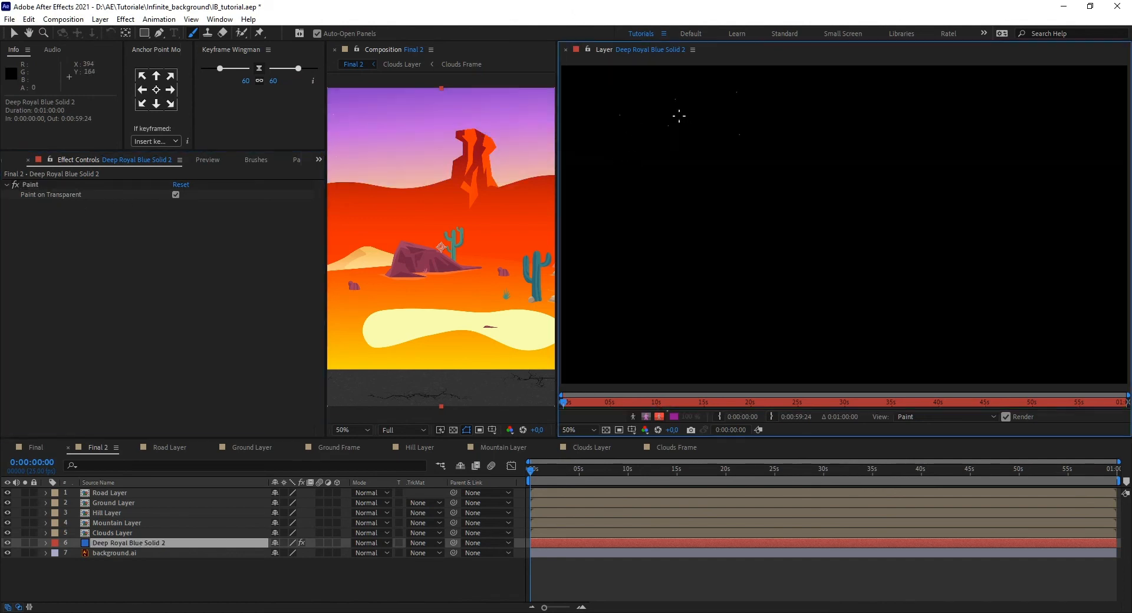
left_click(628, 95)
left_click(652, 95)
left_click(686, 77)
left_click(643, 79)
left_click(601, 83)
left_click(589, 103)
left_click(578, 122)
left_click(613, 140)
left_click(649, 140)
left_click(714, 118)
left_click(693, 141)
left_click(814, 91)
left_click(786, 114)
left_click(742, 121)
left_click(785, 100)
left_click(842, 112)
left_click(859, 83)
left_click(884, 100)
left_click(919, 87)
left_click(925, 120)
left_click(944, 151)
left_click(1066, 143)
left_click(1097, 85)
- Switch to the hard 5 px brush preset and scatter medium stars among the tiny ones across the whole upper sky
left_click(255, 160)
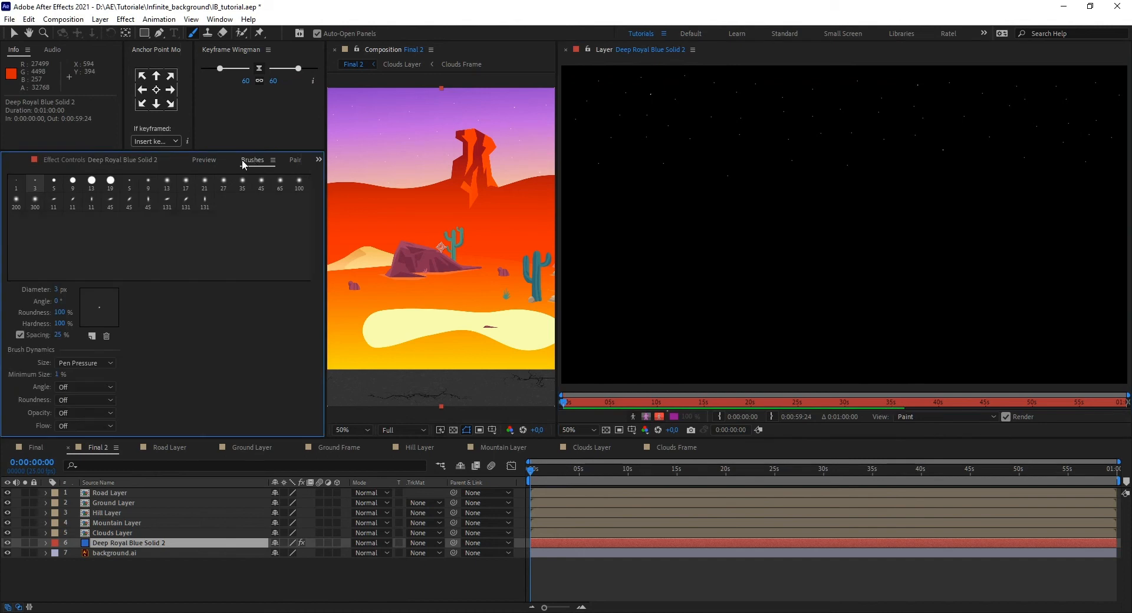
left_click(54, 181)
left_click(701, 153)
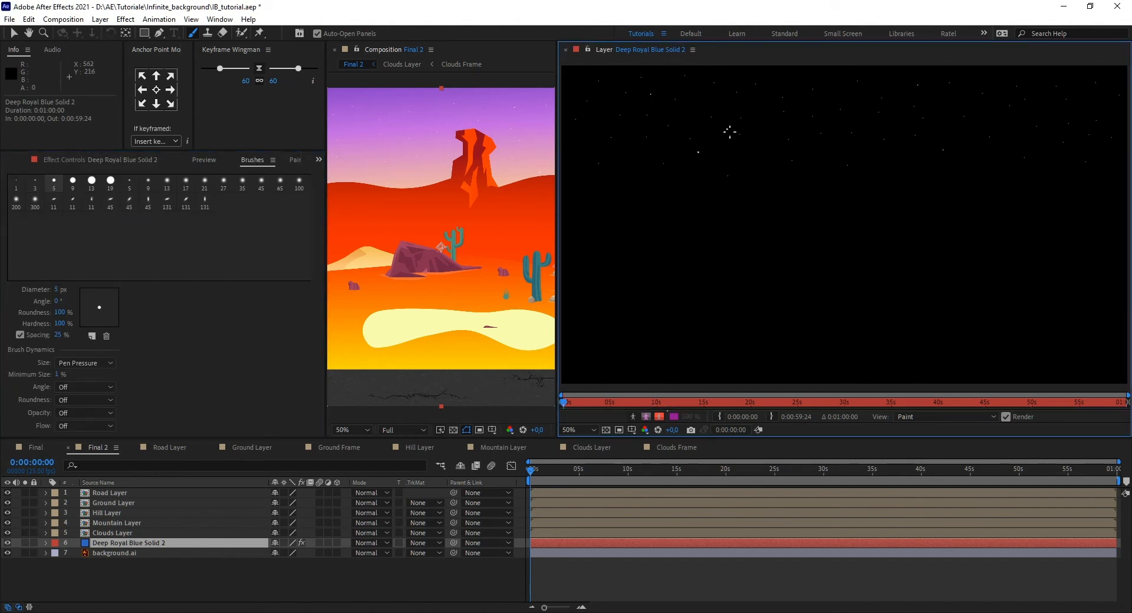
left_click(755, 148)
left_click(735, 163)
left_click(720, 153)
left_click(827, 119)
left_click(837, 144)
left_click(885, 147)
left_click(882, 123)
left_click(902, 119)
left_click(923, 108)
left_click(965, 127)
left_click(978, 151)
left_click(1011, 143)
left_click(1007, 124)
left_click(998, 105)
left_click(1004, 84)
left_click(639, 97)
left_click(636, 115)
left_click(620, 134)
left_click(592, 145)
left_click(1045, 114)
left_click(1071, 108)
left_click(1124, 118)
left_click(1102, 102)
left_click(1040, 78)
left_click(706, 100)
left_click(743, 77)
left_click(772, 114)
left_click(803, 78)
left_click(839, 95)
left_click(912, 73)
left_click(1080, 143)
- Dot a few large stars across the sky with the hard 9 px brush, then close the layer view and deselect the solid
left_click_drag(559, 210, 597, 236)
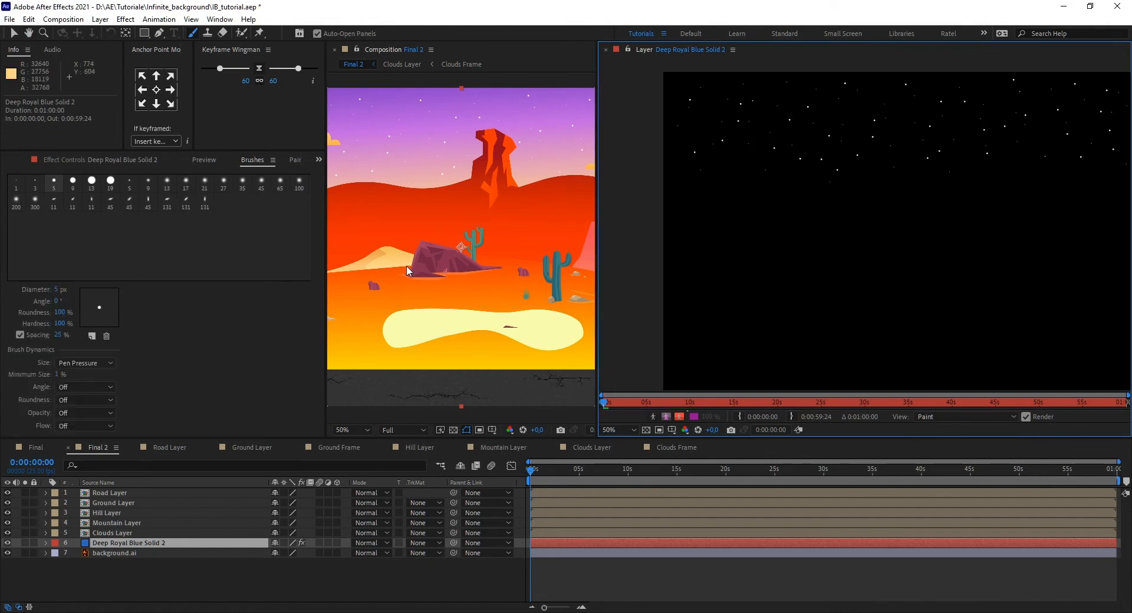
left_click(71, 182)
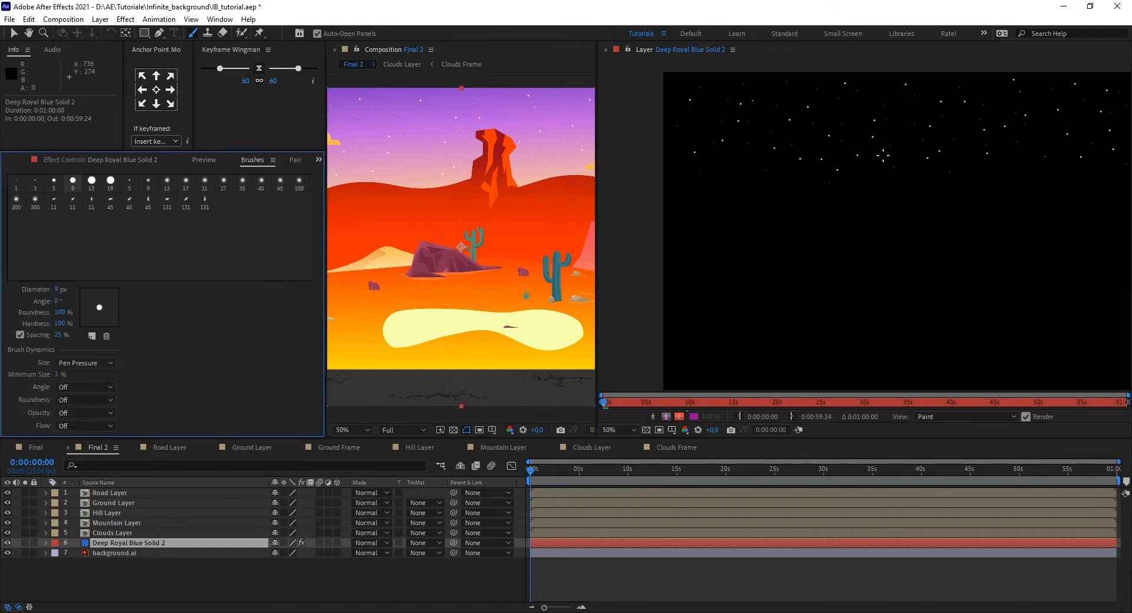
left_click(929, 127)
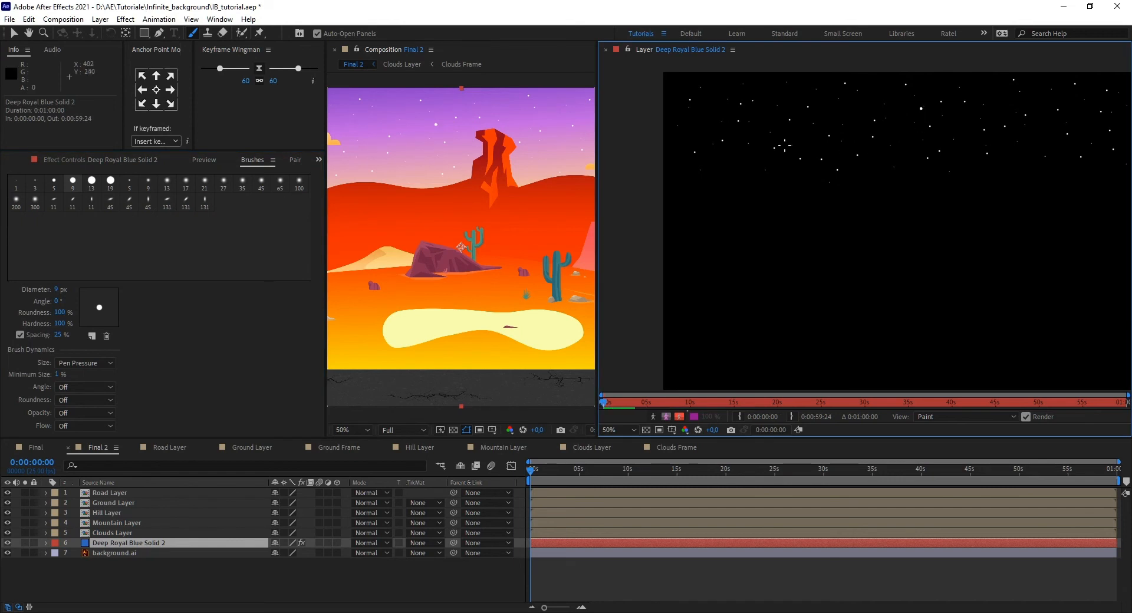
left_click(807, 141)
left_click(702, 132)
left_click(1014, 158)
left_click(1041, 89)
left_click(985, 85)
left_click(605, 50)
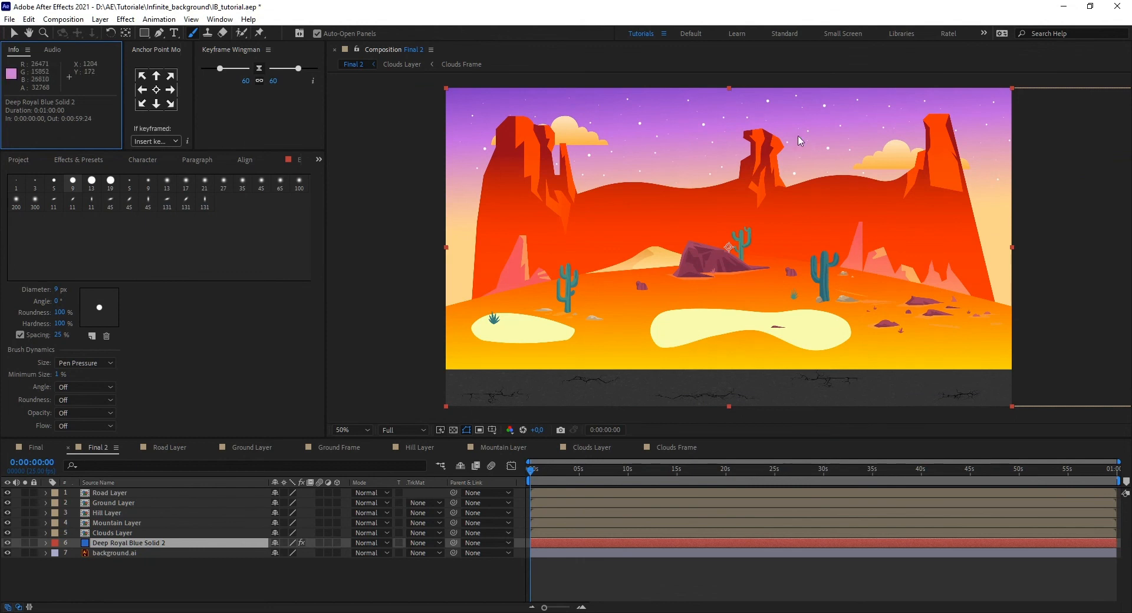
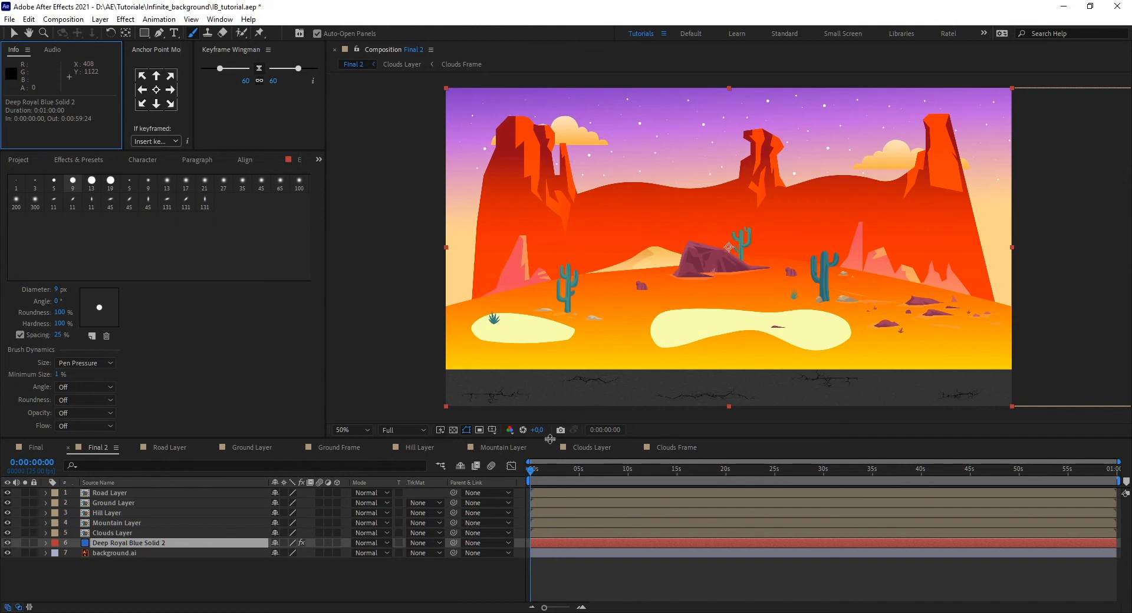
left_click(425, 565)
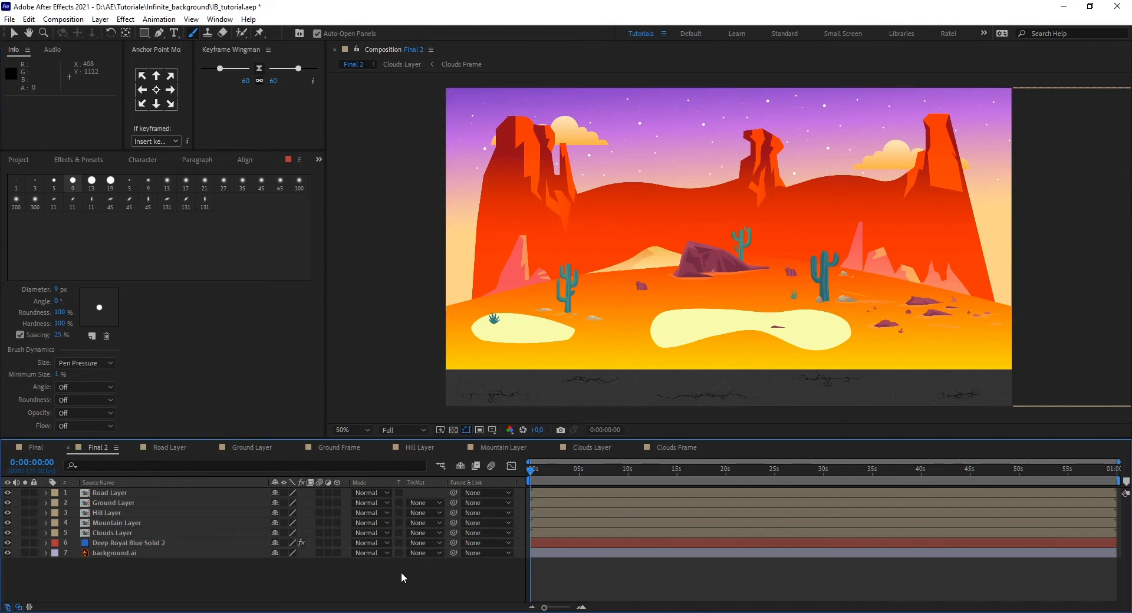
- Add sun.ai from the Graphics folder above all layers in Final 2 and widen the project area
left_click(21, 160)
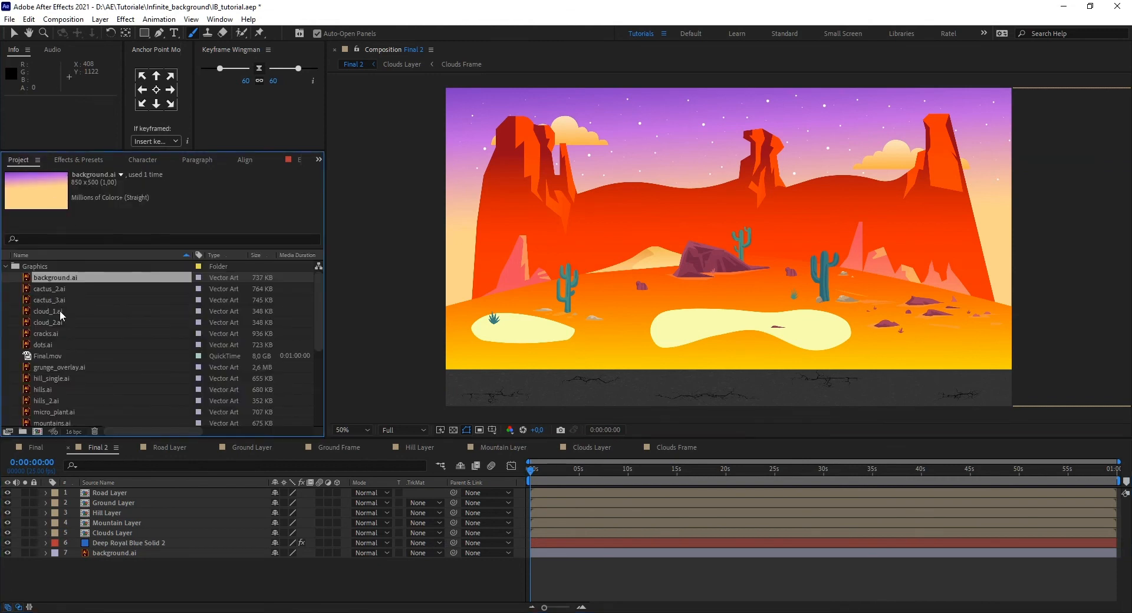
scroll(56, 330, "down", 5)
left_click(42, 378)
left_click_drag(42, 379, 730, 189)
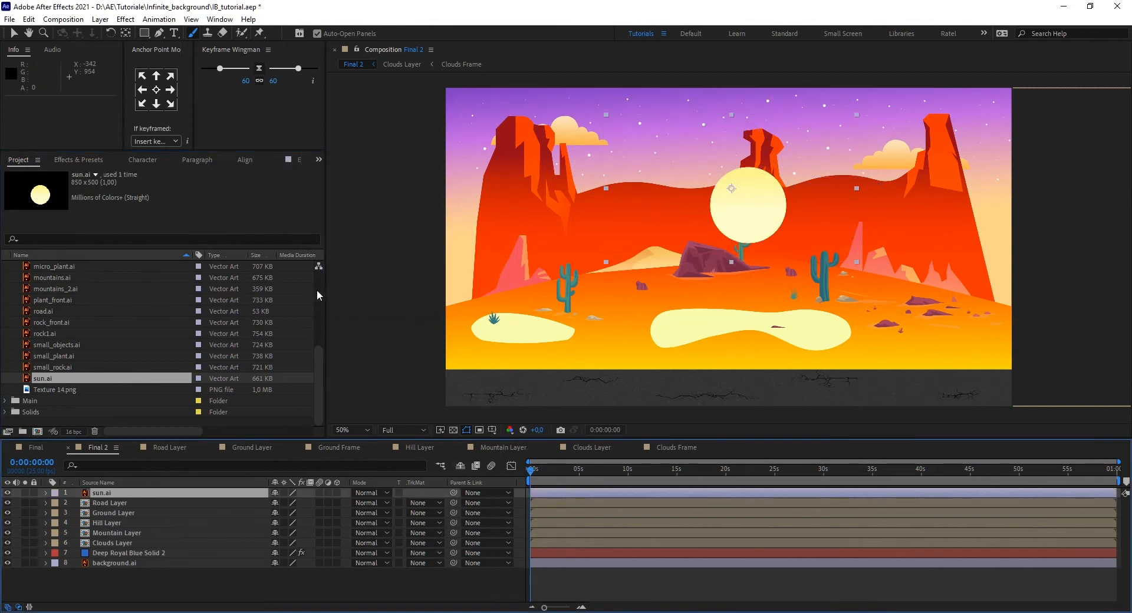
left_click_drag(327, 290, 464, 308)
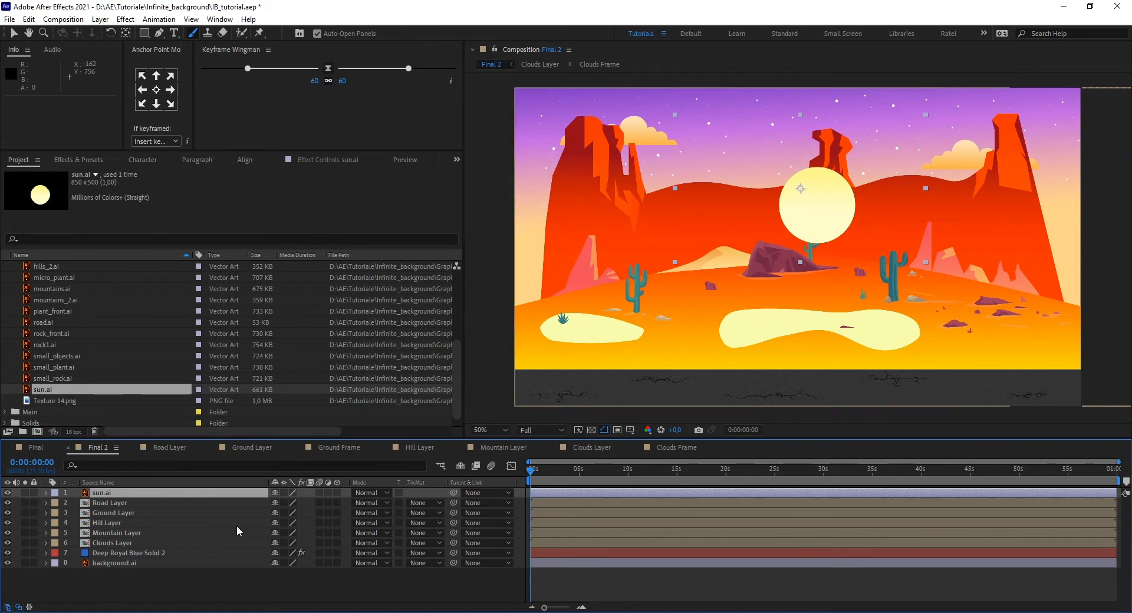
- Find the Glow effect by searching for "glow" and apply it to sun.ai
key("ctrl+space")
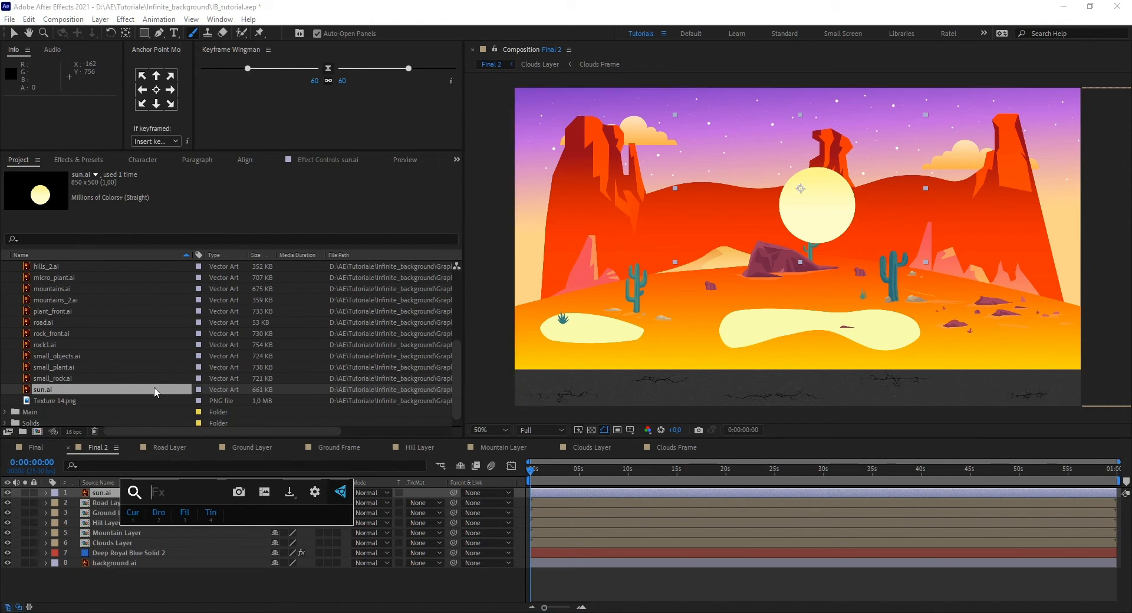
left_click(85, 165)
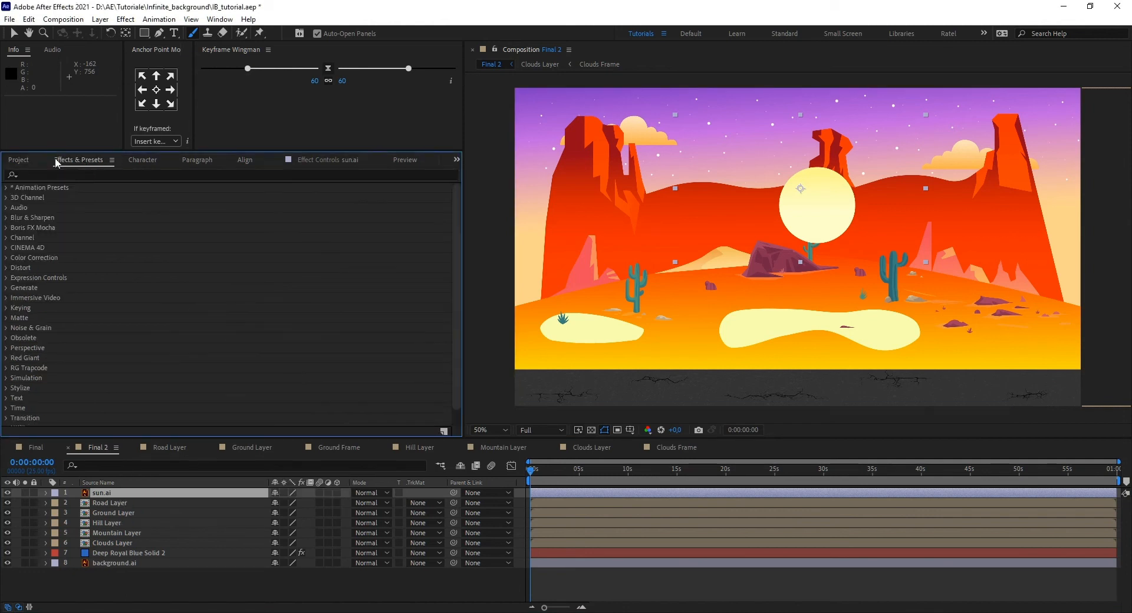
left_click(26, 163)
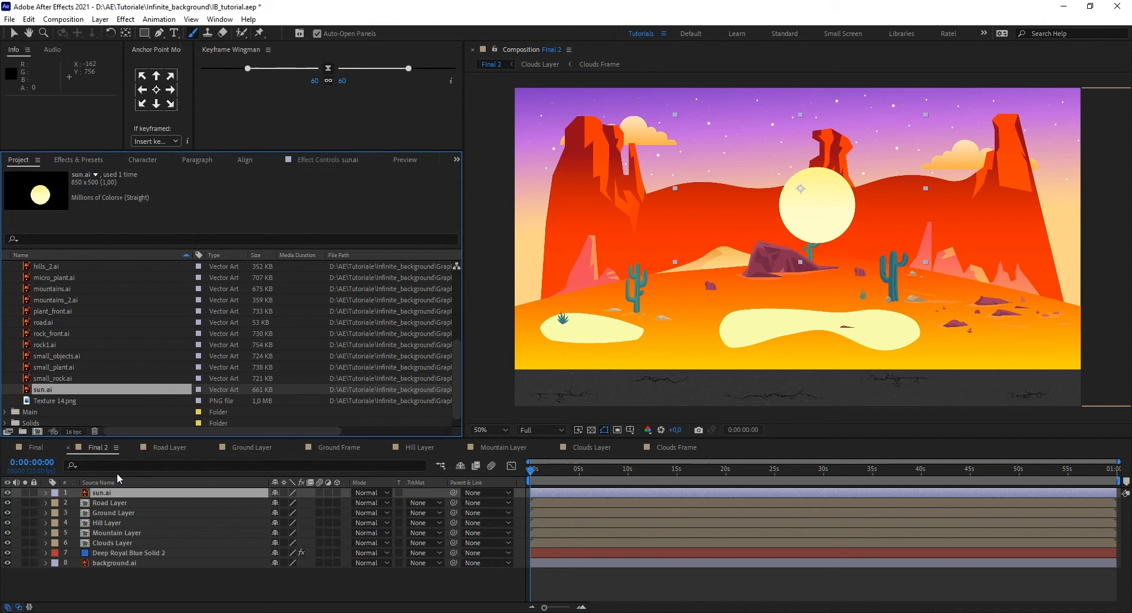
left_click(113, 493)
key("ctrl+space")
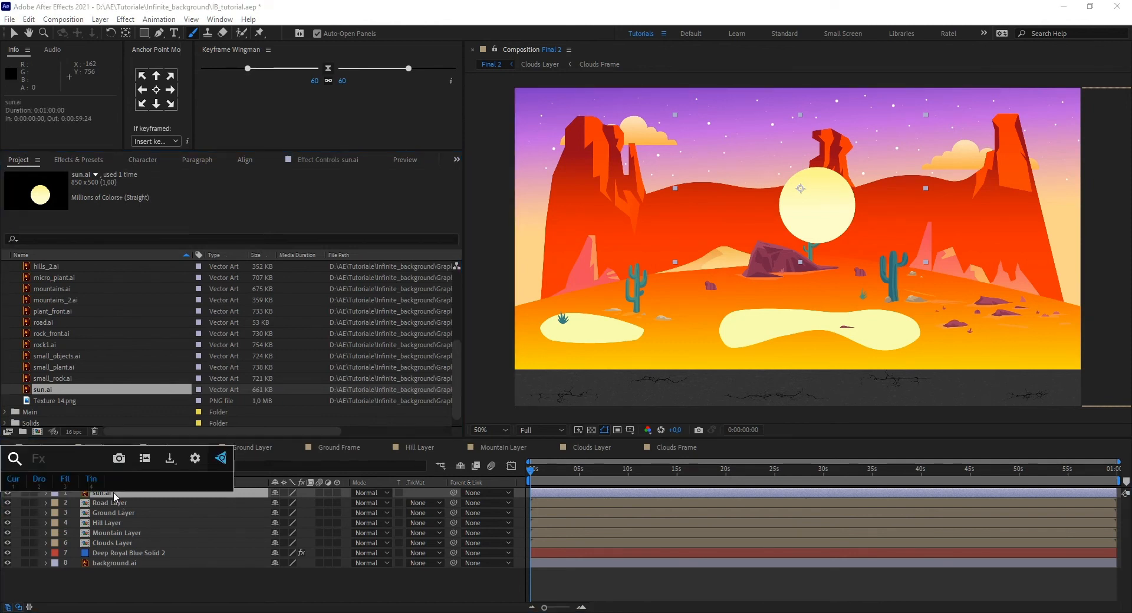
type("glow")
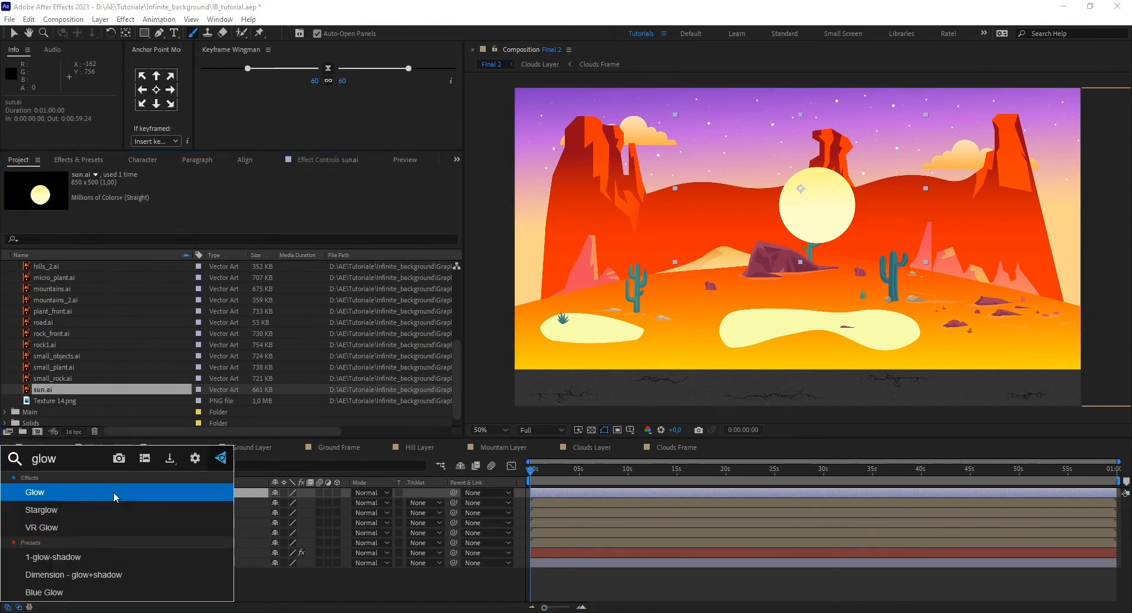
key("Return")
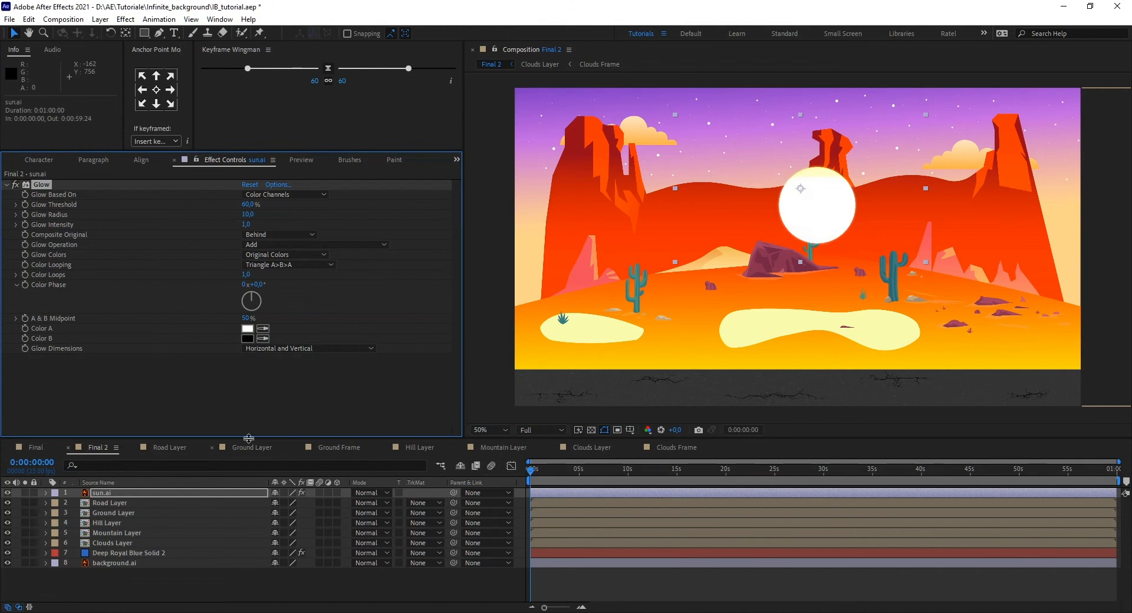
- Set the sun's Glow Threshold to 70% and its Glow Radius to 10
left_click_drag(247, 204, 290, 204)
left_click(247, 204)
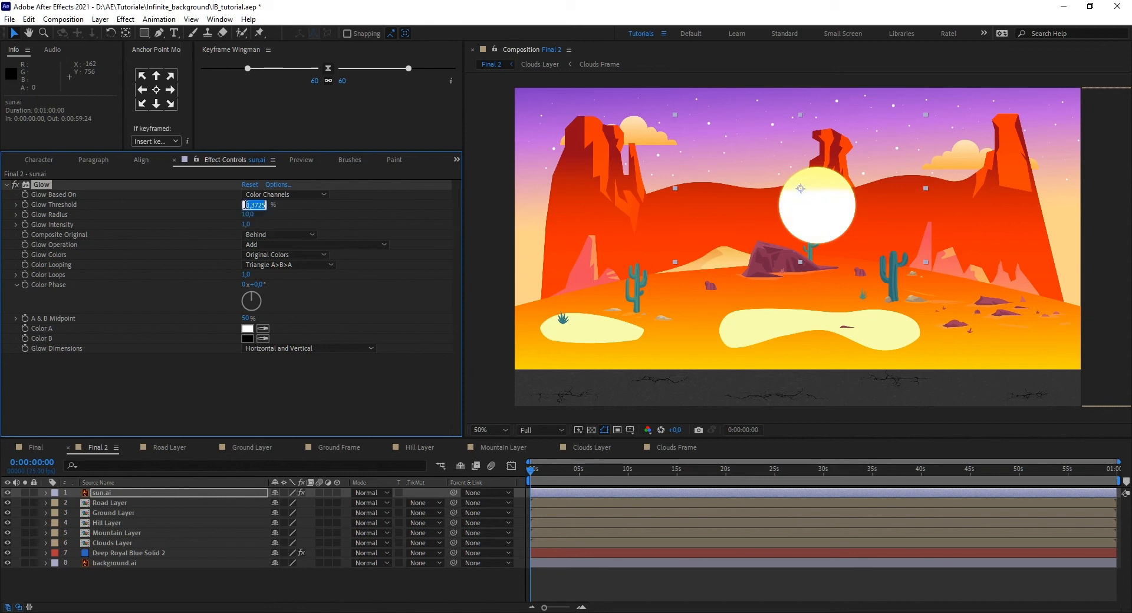
type("70")
key("Return")
left_click_drag(246, 214, 244, 214)
left_click(245, 214)
type("8")
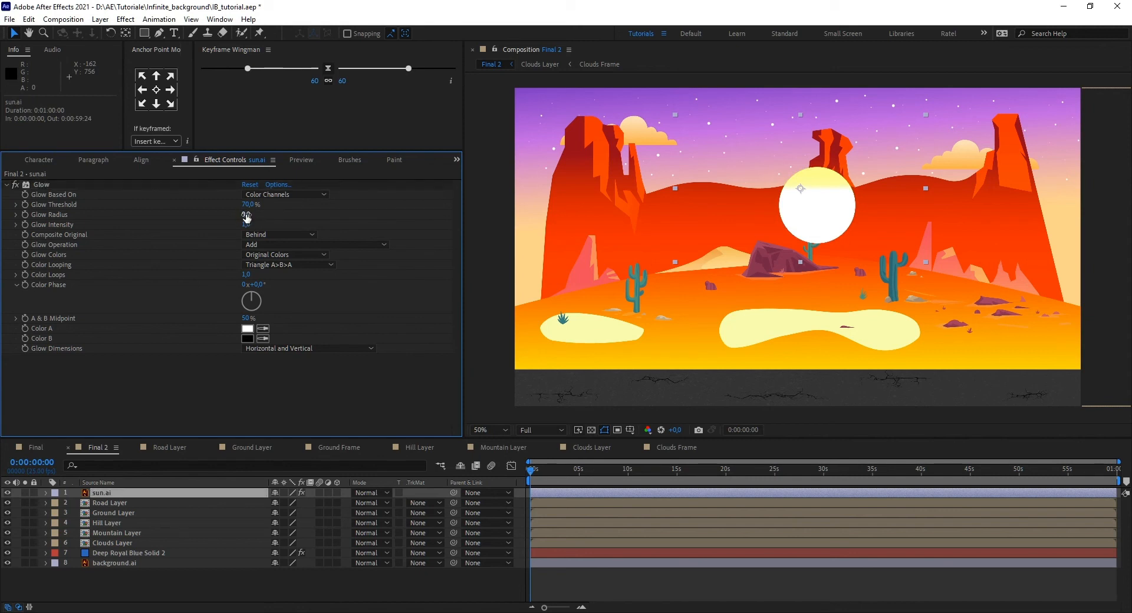
key("Return")
left_click_drag(253, 214, 264, 213)
left_click(264, 214)
type("10")
key("Return")
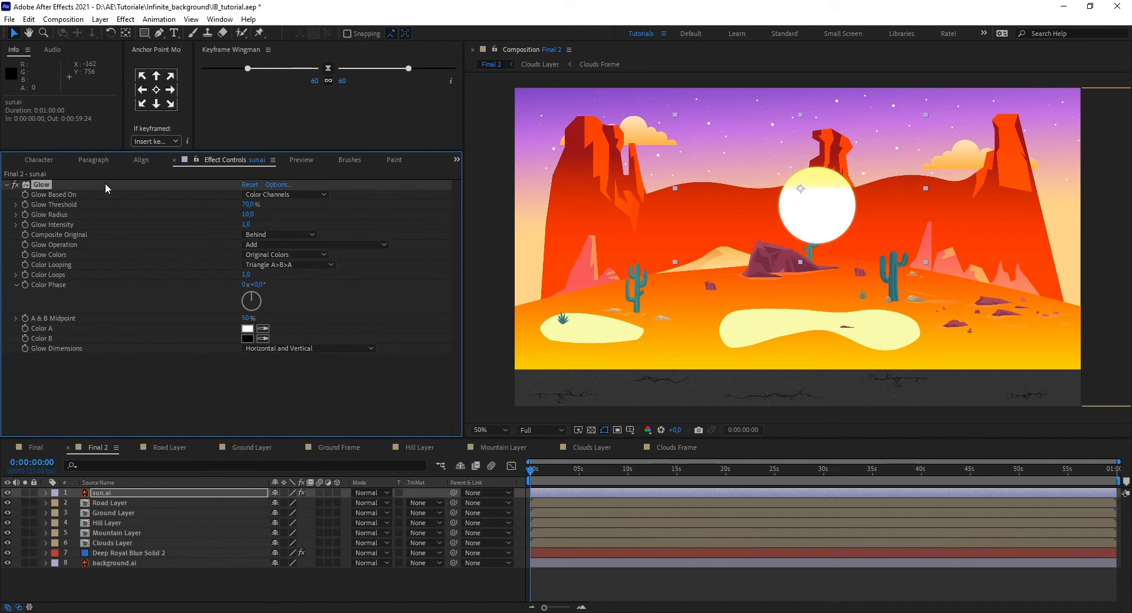
- Duplicate the sun's Glow effect, set the copy's Glow Radius to 100, and collapse both effects
key("ctrl+d")
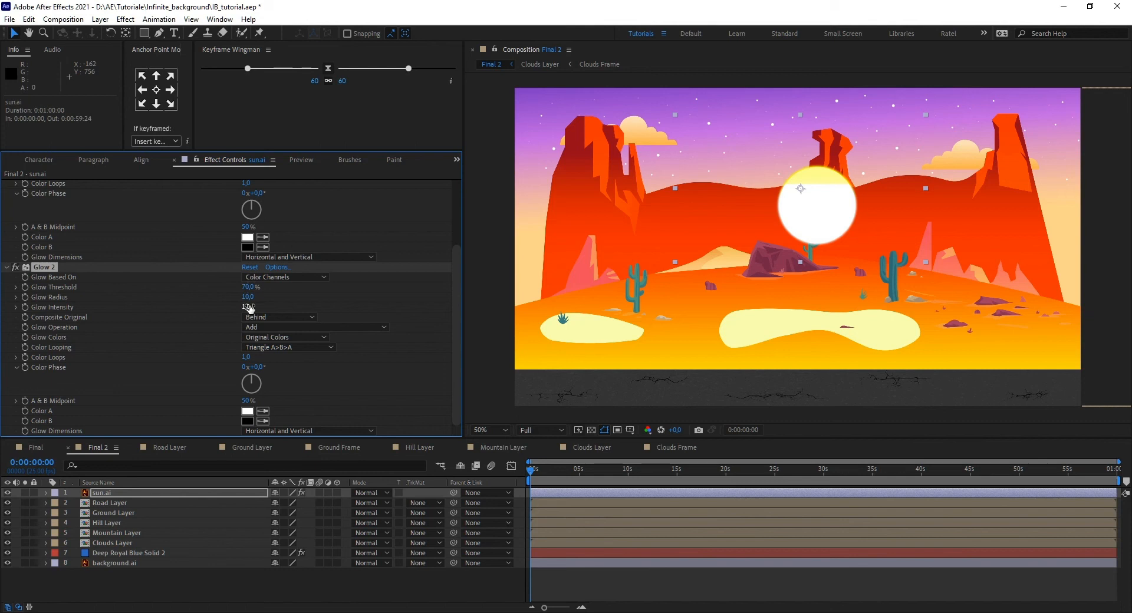
left_click_drag(247, 296, 262, 298)
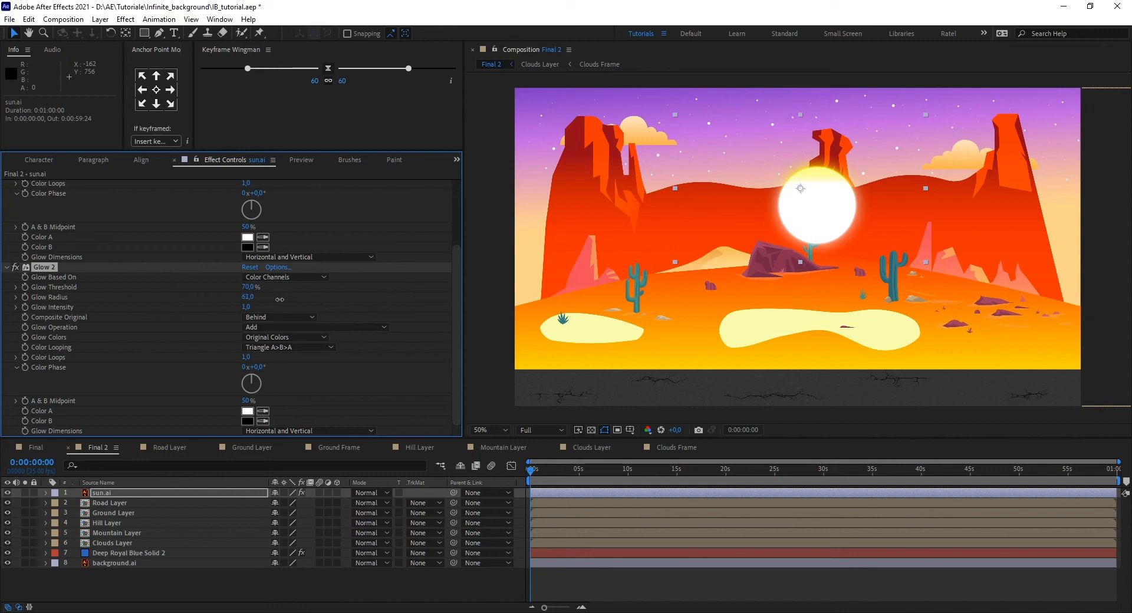
left_click_drag(299, 299, 310, 299)
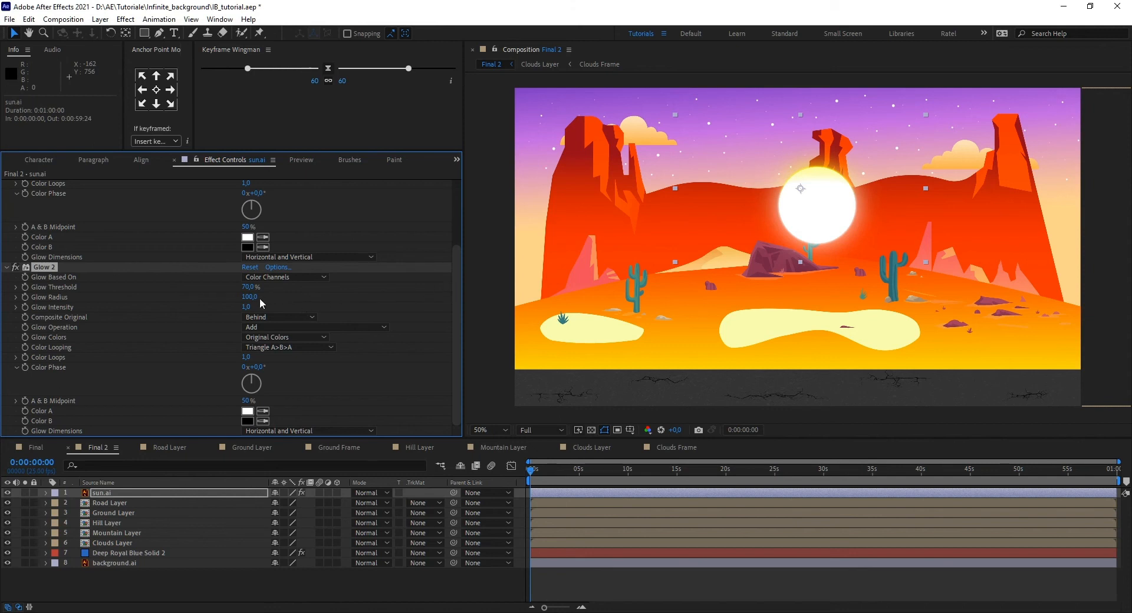
left_click(6, 267)
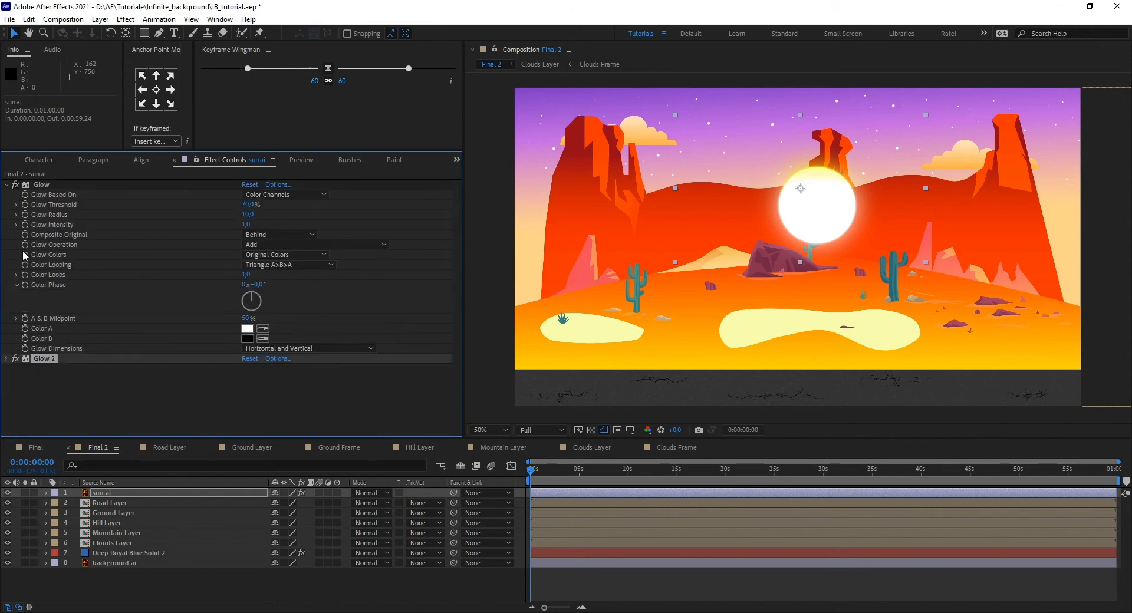
left_click(7, 184)
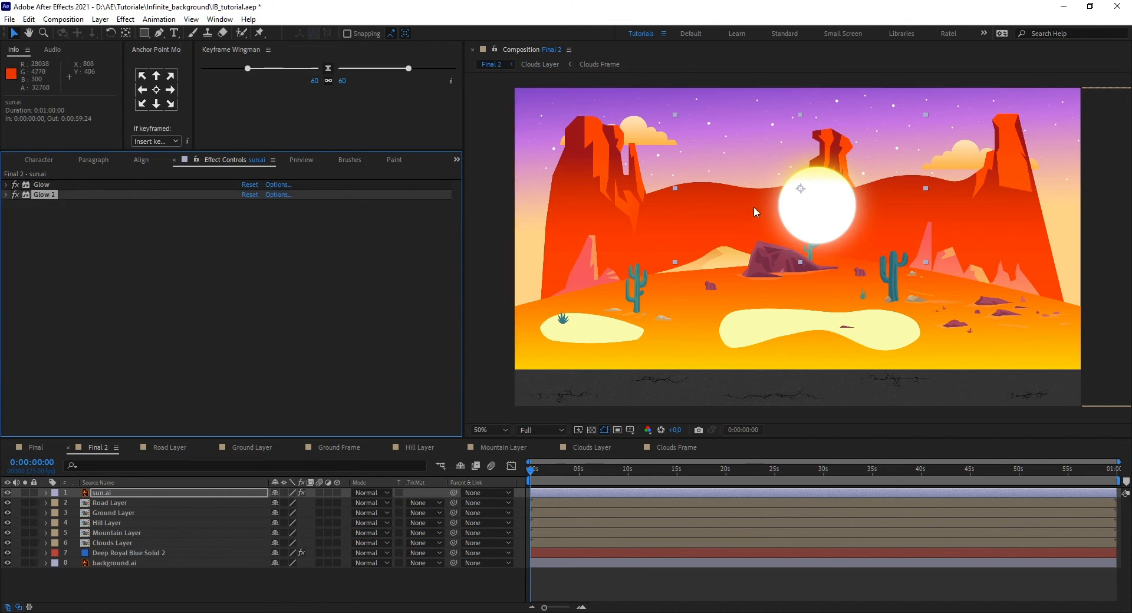
- Move the sun into the upper sky at about 732, 114 and keyframe its Position at 0:00:00:00
left_click_drag(810, 201, 732, 122)
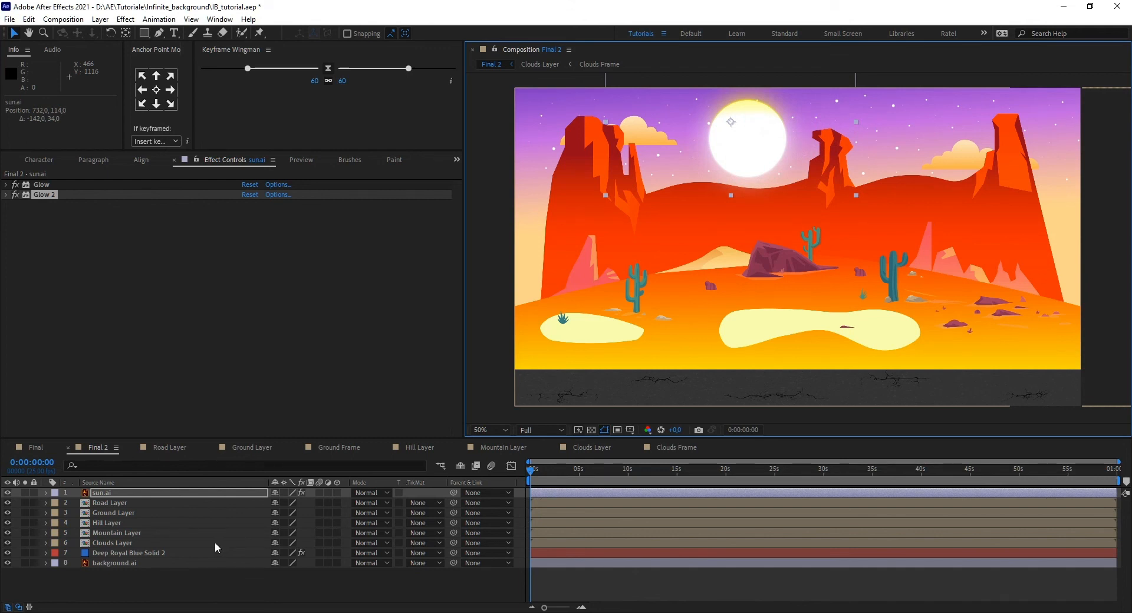
key("p")
left_click(74, 502)
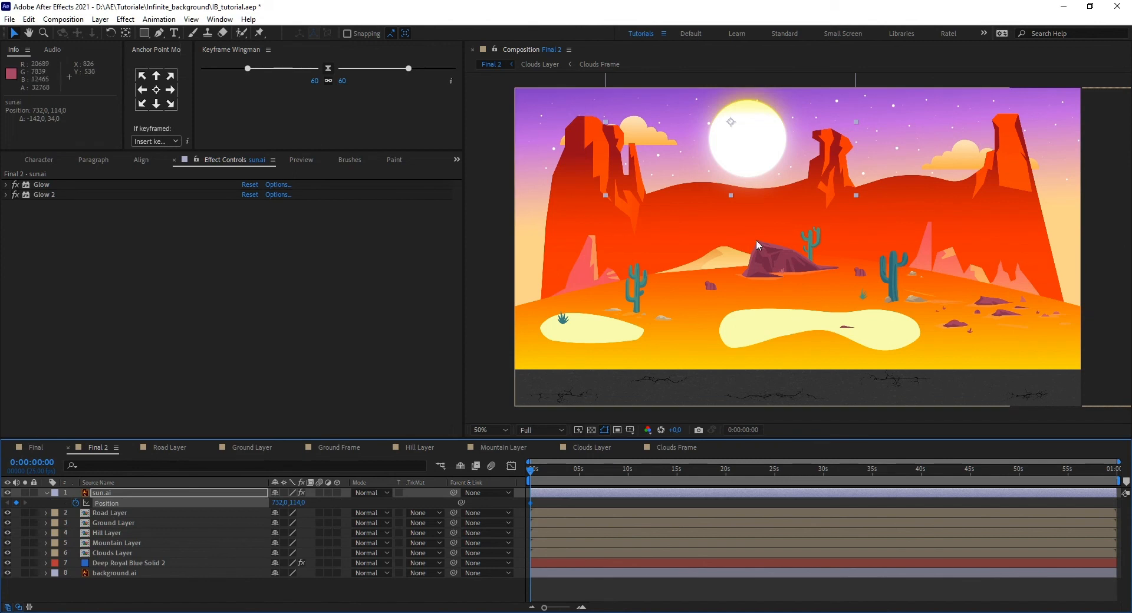
- At 0:00:02:00, keyframe the sun's Position near the frame's lower right corner, at about 1832, 932
scroll(535, 484, "up", 1)
left_click(637, 601)
left_click_drag(628, 606, 613, 606)
left_click_drag(532, 474, 569, 479)
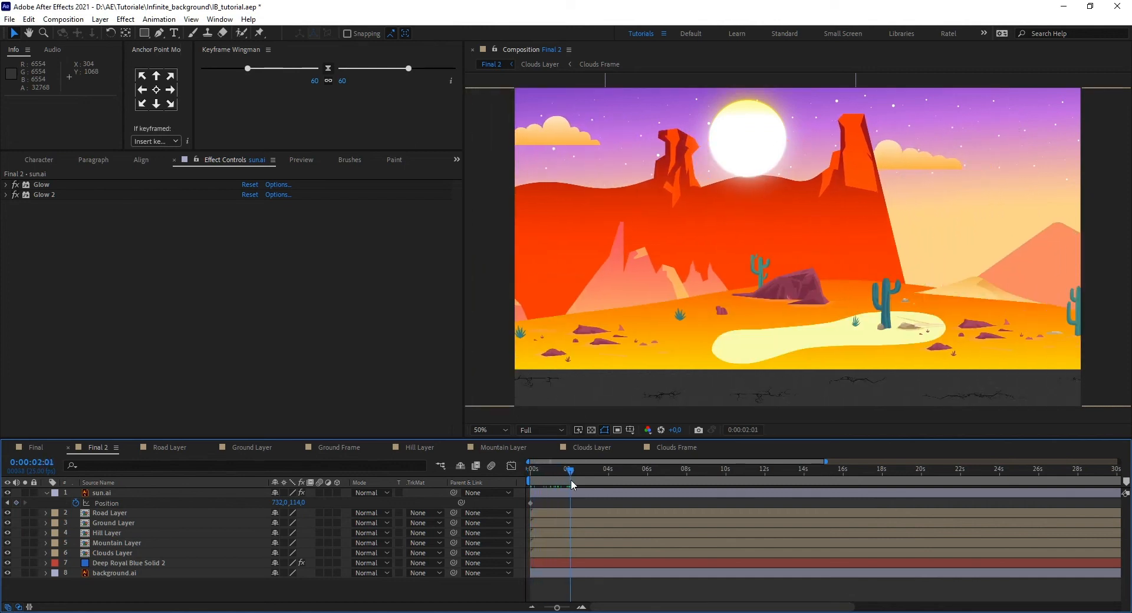
left_click_drag(570, 479, 571, 479)
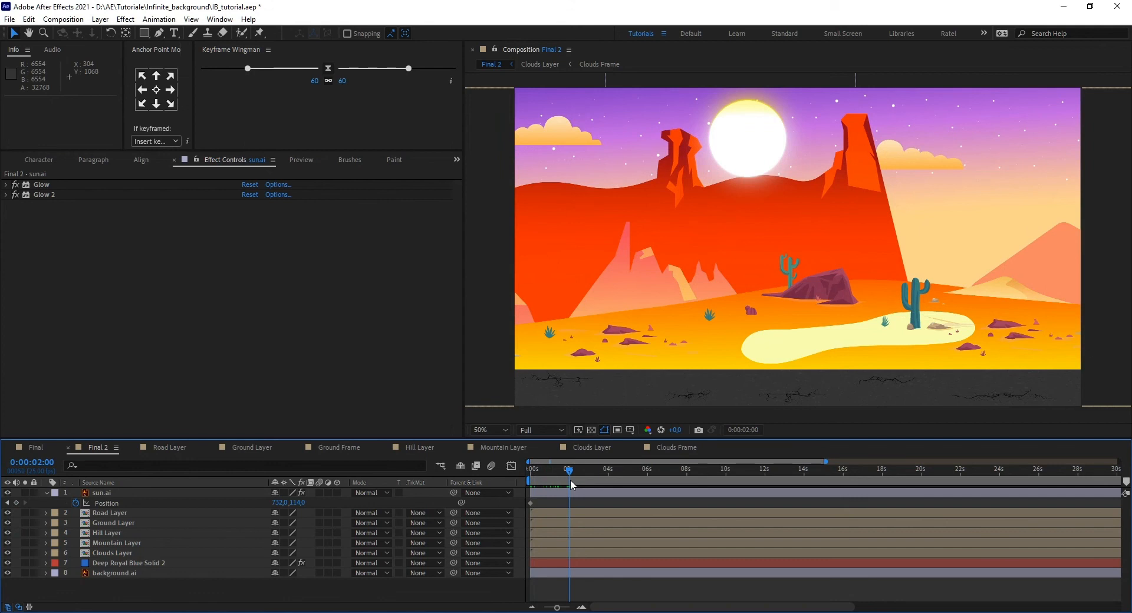
left_click(753, 144)
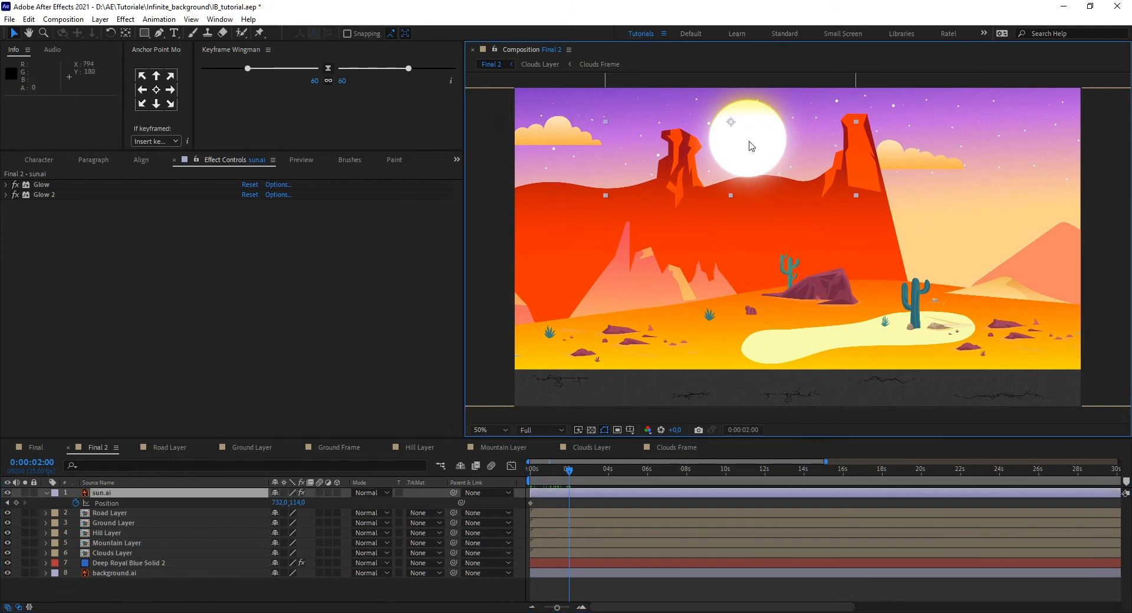
left_click_drag(731, 123, 1055, 364)
- Bend the sun's motion path into an upward-bulging arc with both keyframes' curve handles and return the playhead to 0:00:00:00
left_click_drag(1002, 326, 976, 184)
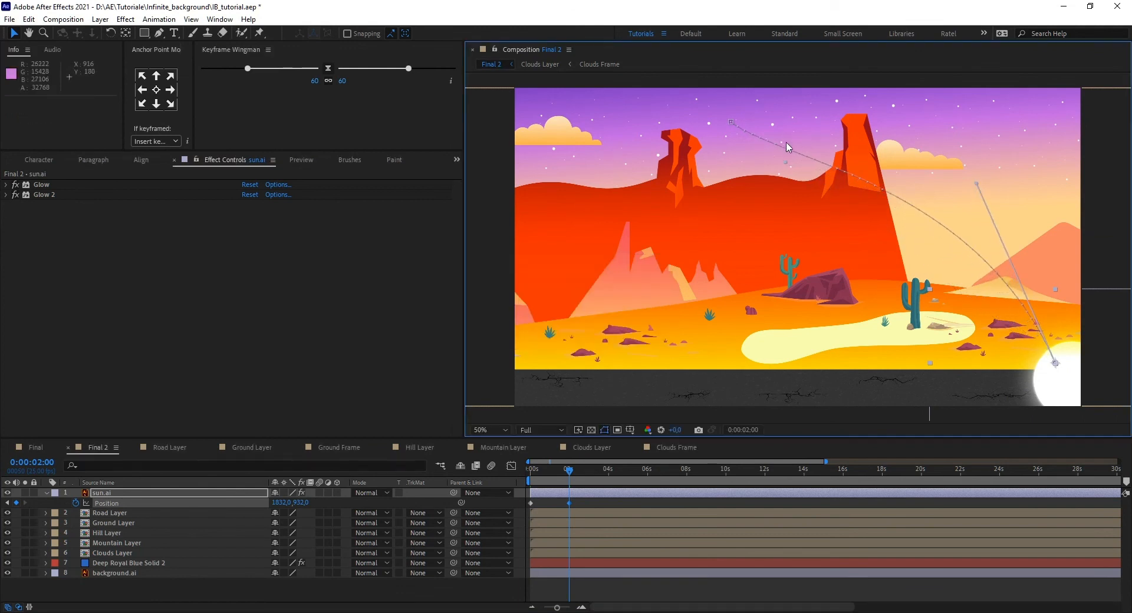
left_click_drag(786, 162, 912, 155)
left_click_drag(975, 184, 989, 196)
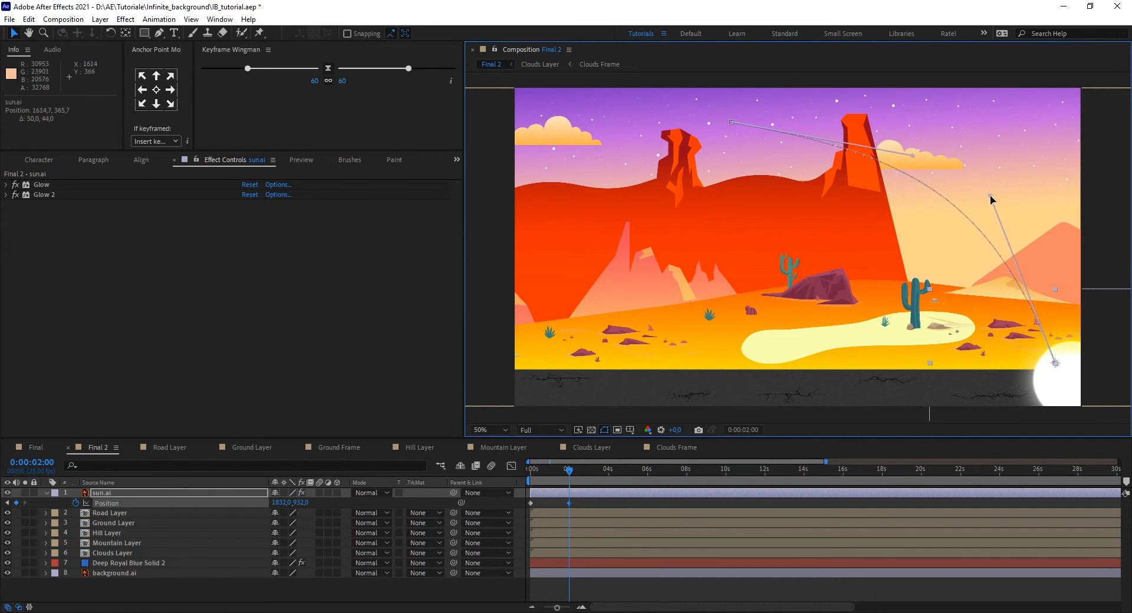
left_click_drag(912, 155, 896, 147)
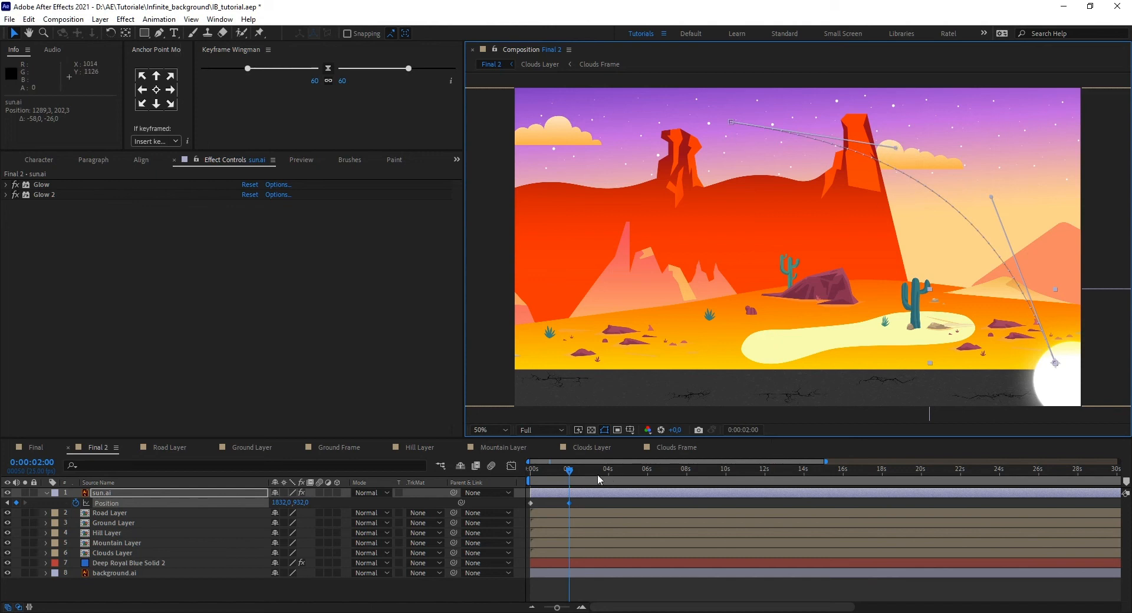
left_click(568, 470)
left_click_drag(569, 474, 514, 483)
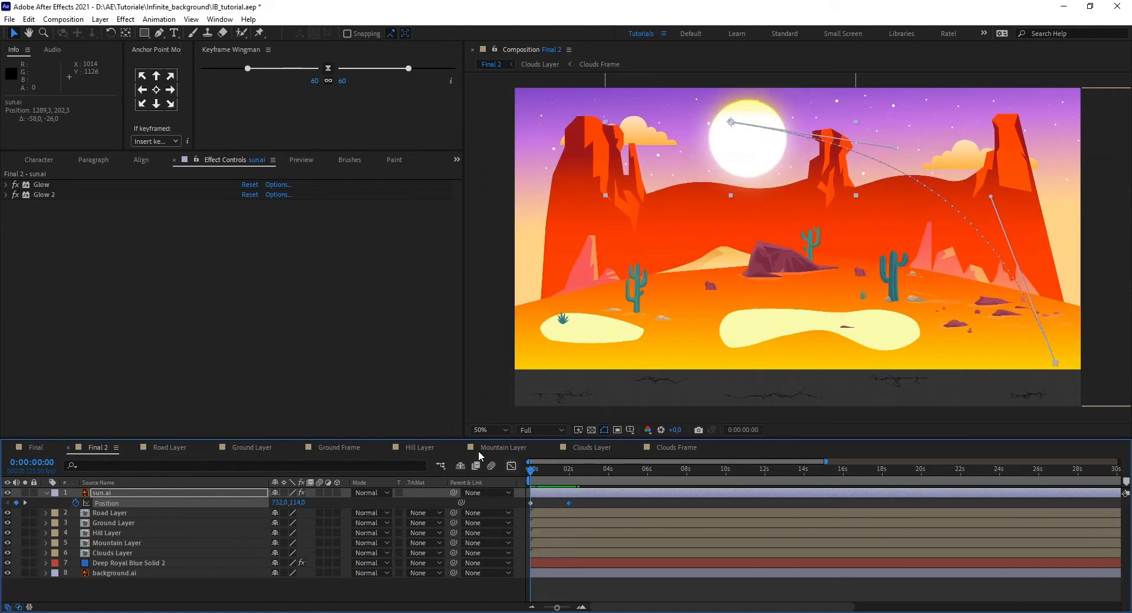
- Keyframe the sun's Glow 2 Glow Radius at 100 at 0:00:00:00 and 0 at 0:00:02:00, and preview the animation
left_click(161, 317)
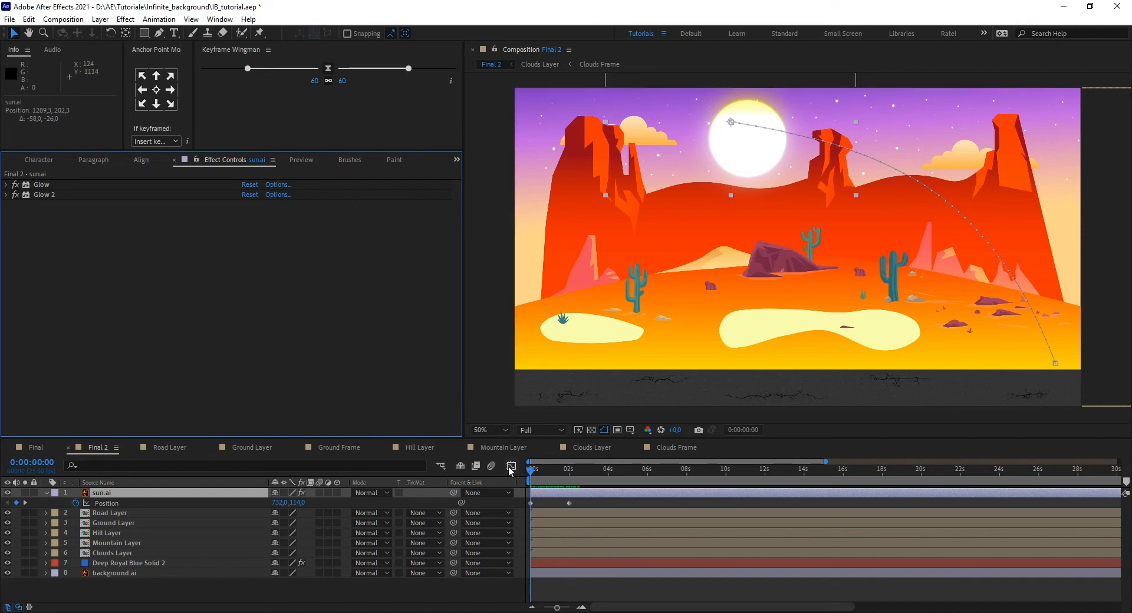
left_click(5, 194)
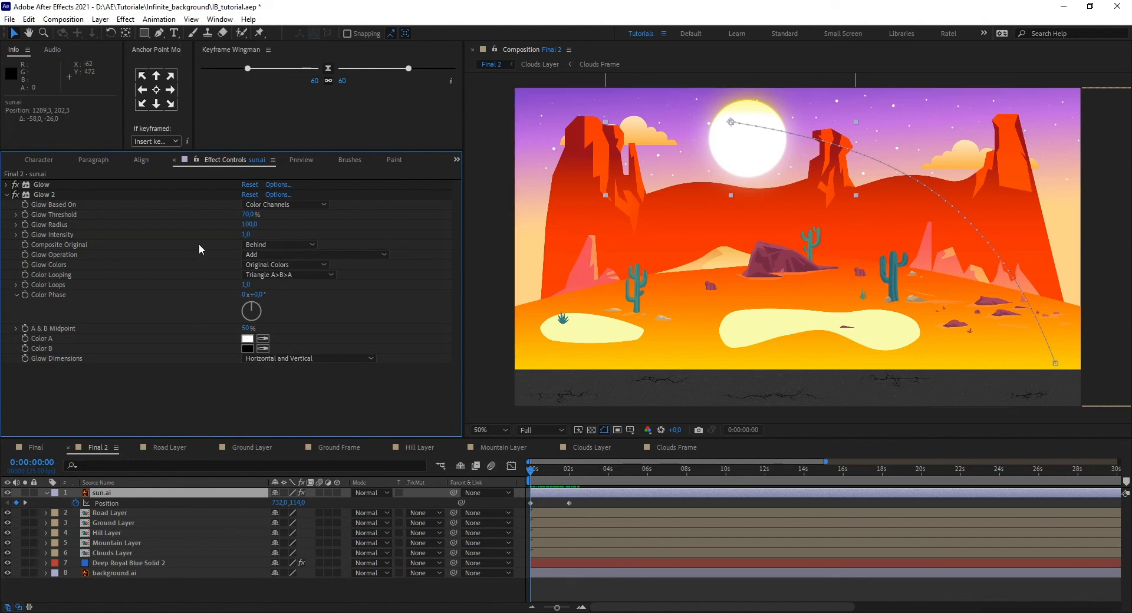
left_click(26, 225)
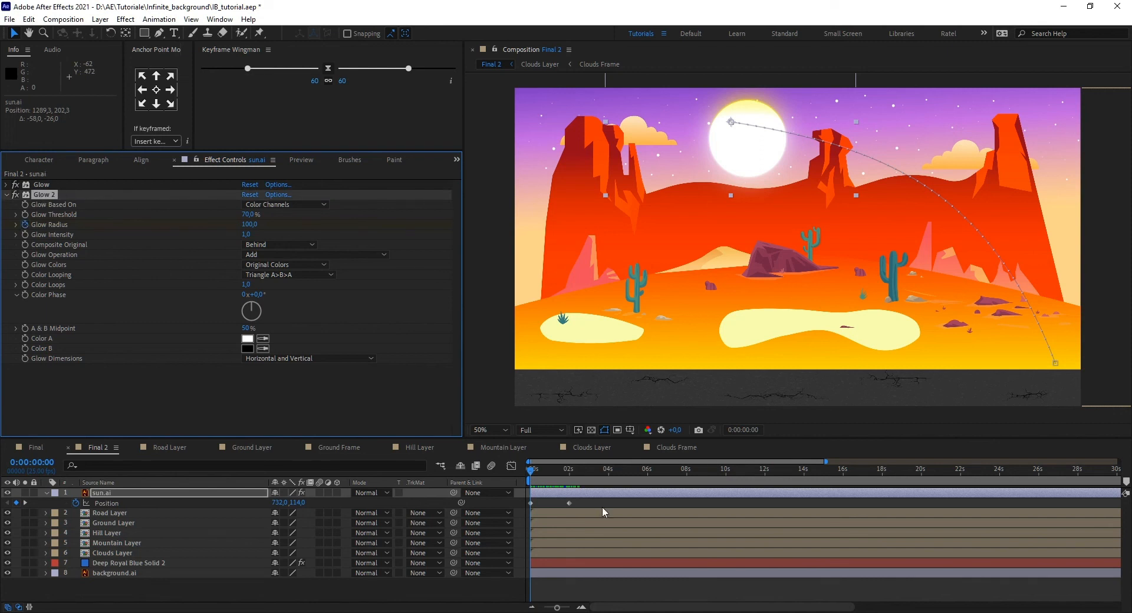
left_click_drag(534, 475, 571, 494)
key("=")
key("=")
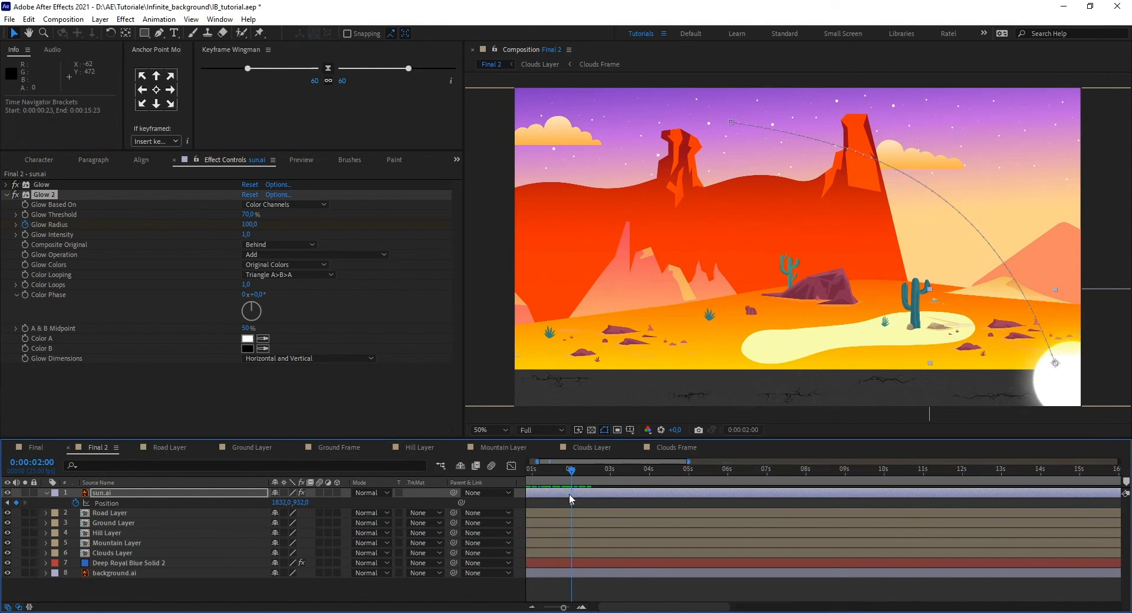
left_click_drag(250, 224, 192, 230)
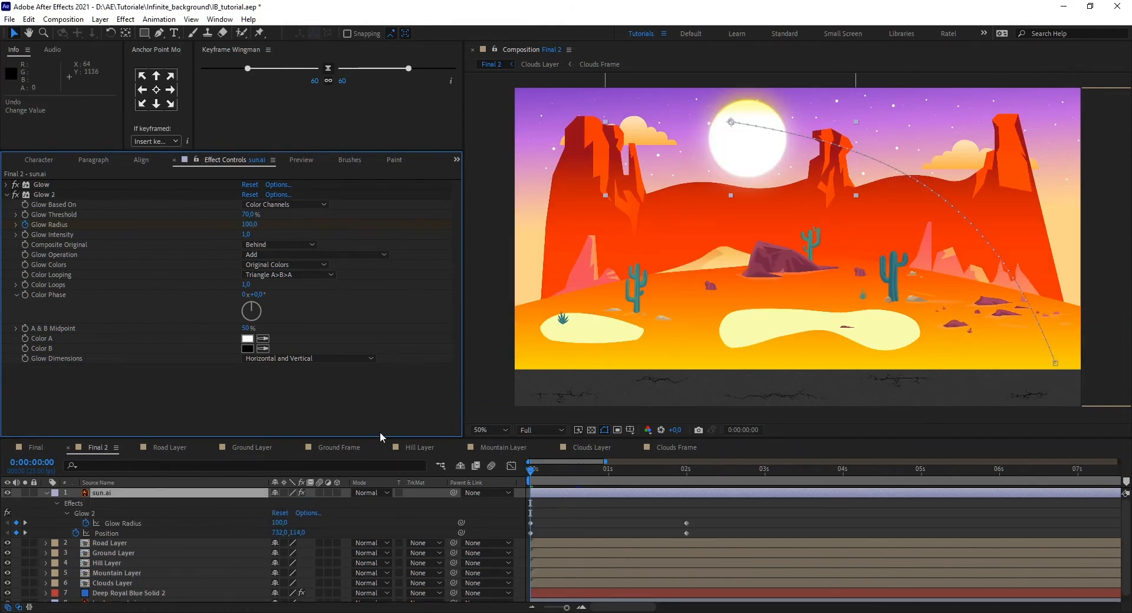
key("space")
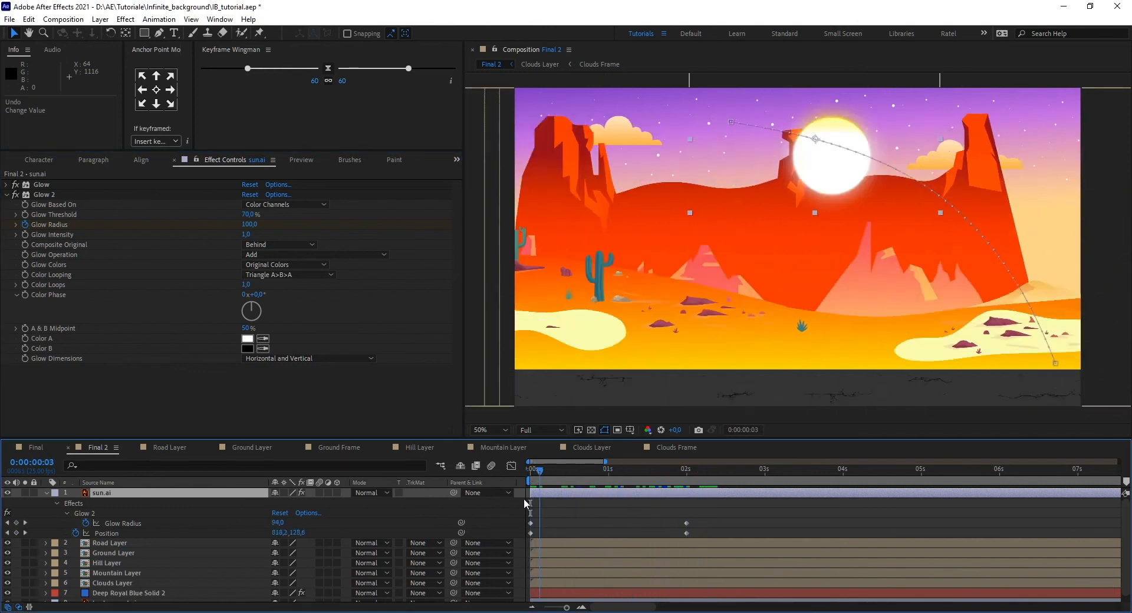
key("space")
- Apply a Tint effect to the sun layer and place it below Glow 2 in the effect order
right_click(74, 395)
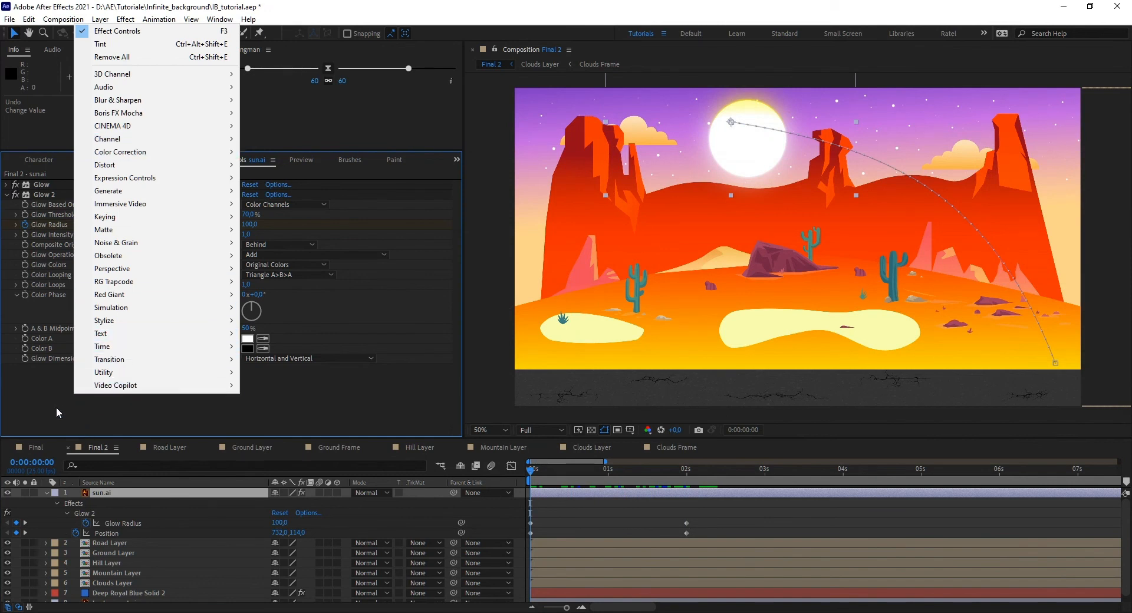
left_click(57, 411)
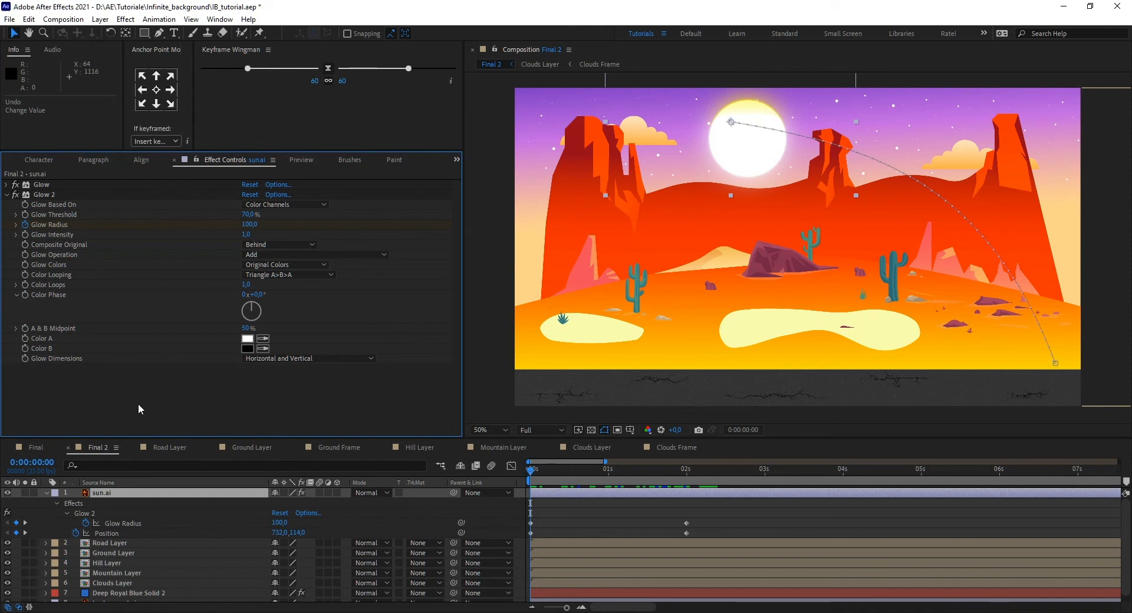
key("ctrl+space")
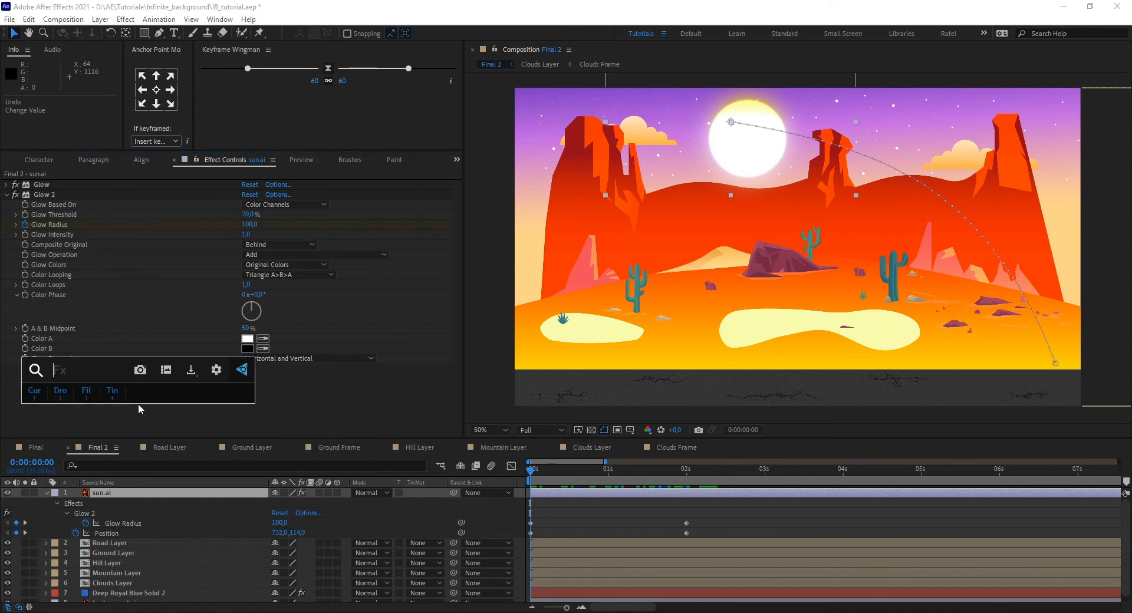
left_click(109, 394)
left_click_drag(44, 369, 54, 186)
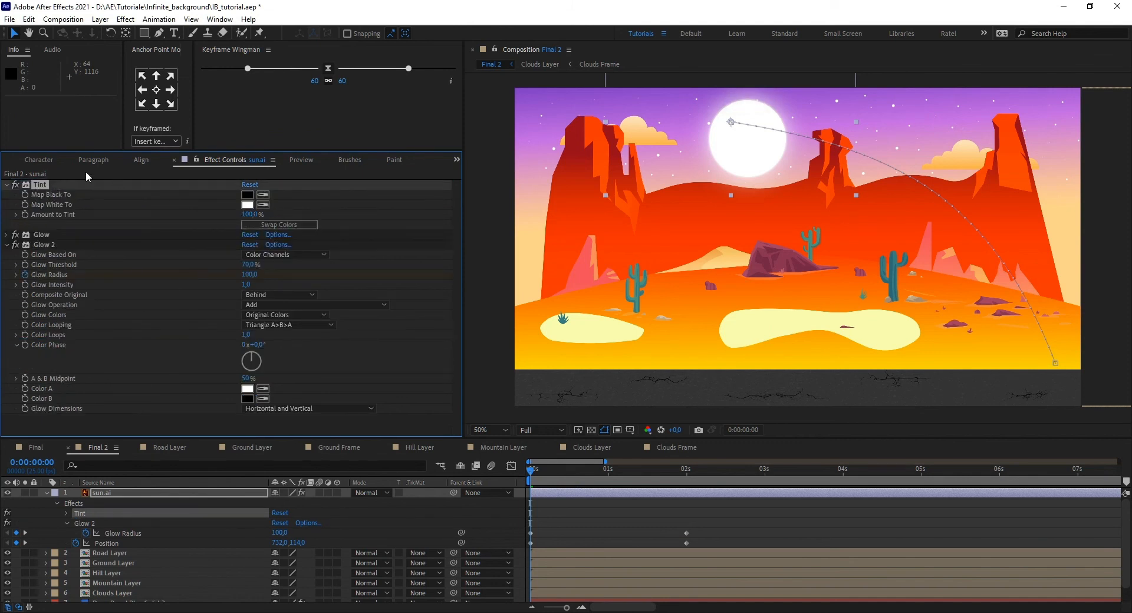
left_click_drag(42, 186, 61, 419)
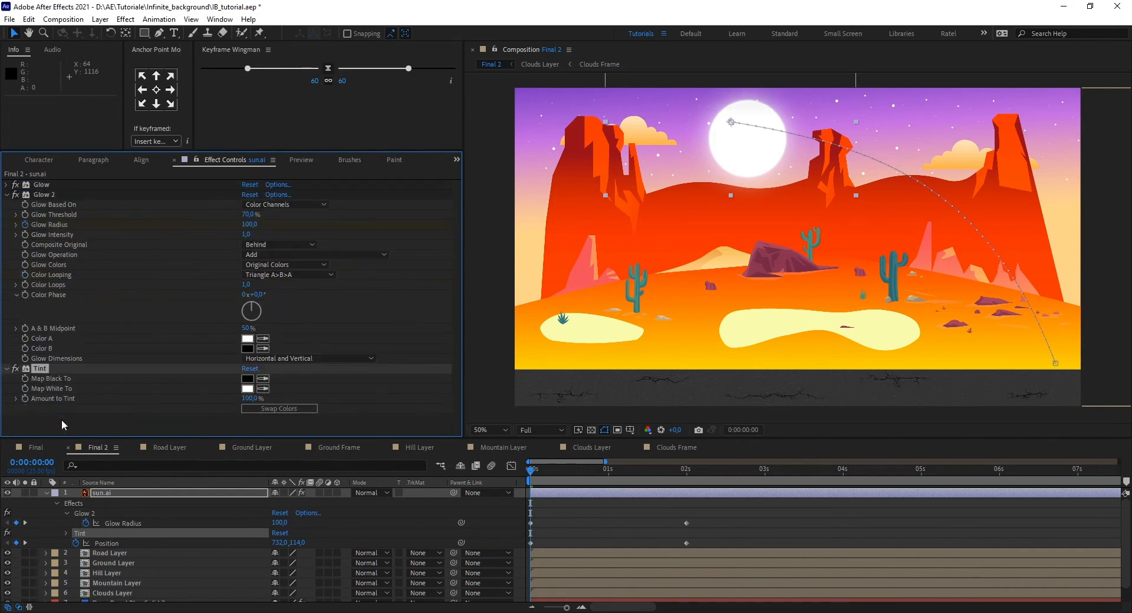
- Set the Tint effect's Map White To colour to pure red, FF0000
left_click(247, 388)
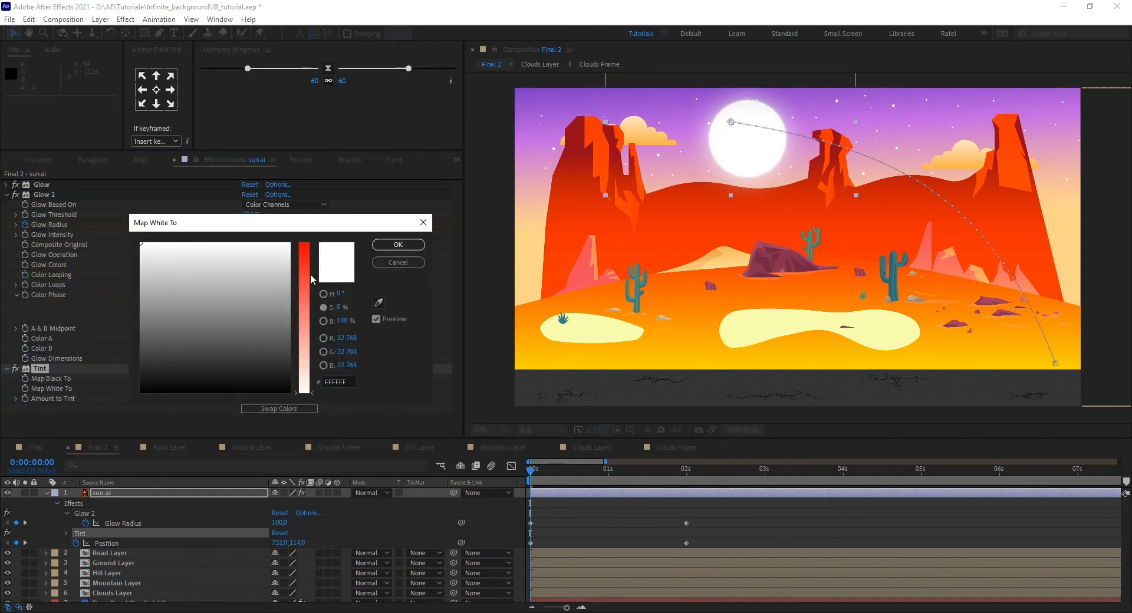
left_click_drag(305, 281, 303, 226)
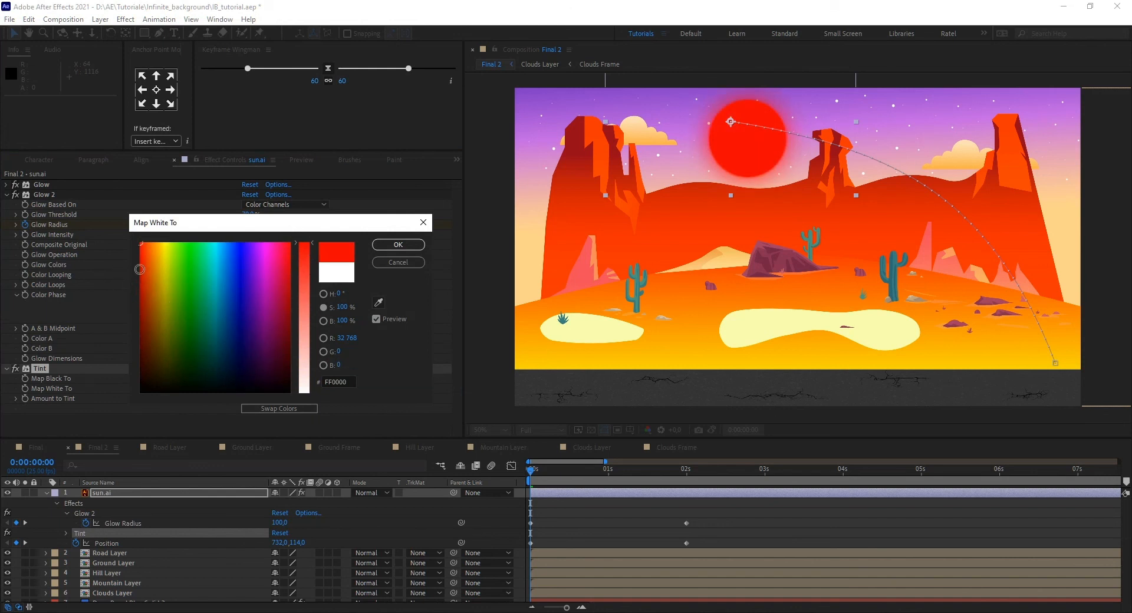
left_click_drag(310, 255, 306, 187)
mouse_move(314, 247)
left_mouse_down()
mouse_move(315, 282)
mouse_move(318, 236)
left_mouse_up()
left_click(398, 244)
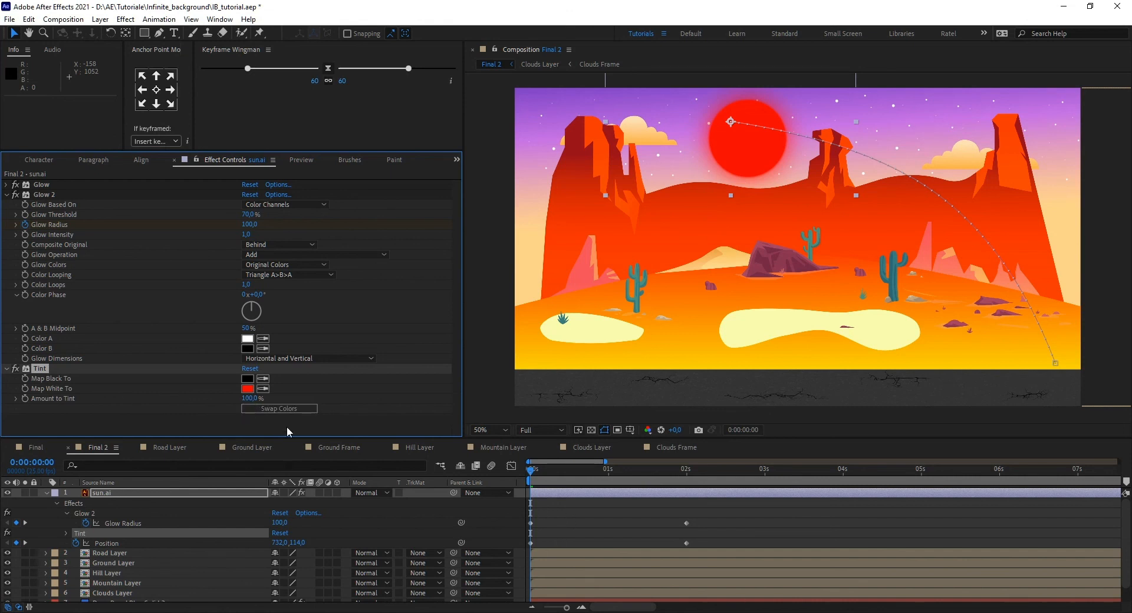
- Keyframe the sun's Amount to Tint at 0% at 0:00:00:00 and 100% at 0:00:02:00
left_click_drag(249, 398, 384, 399)
left_click_drag(240, 398, 67, 400)
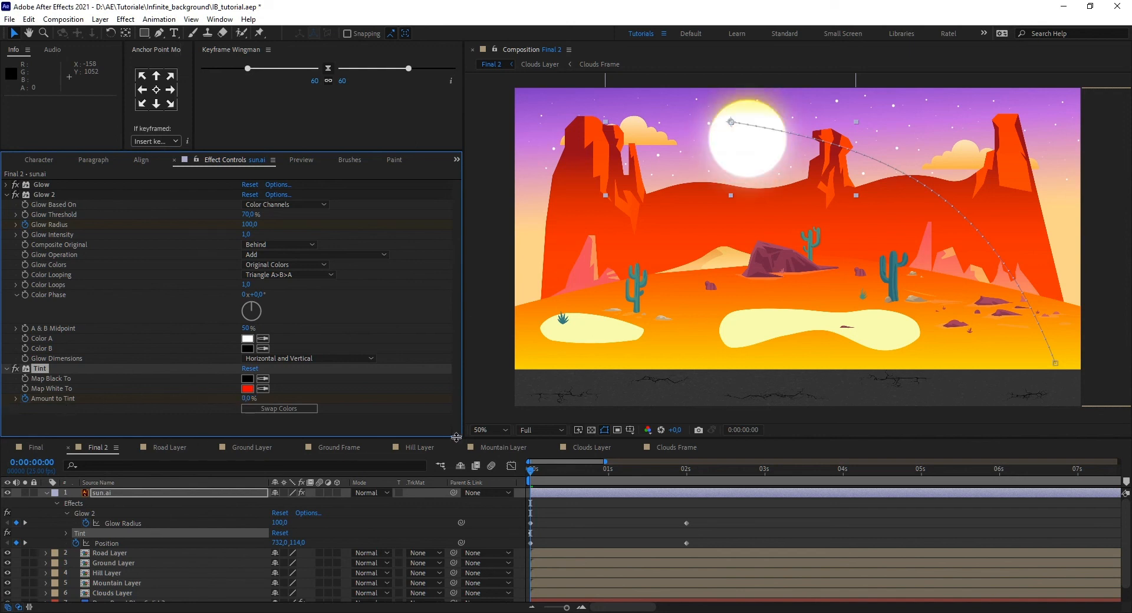
left_click_drag(532, 471, 687, 518)
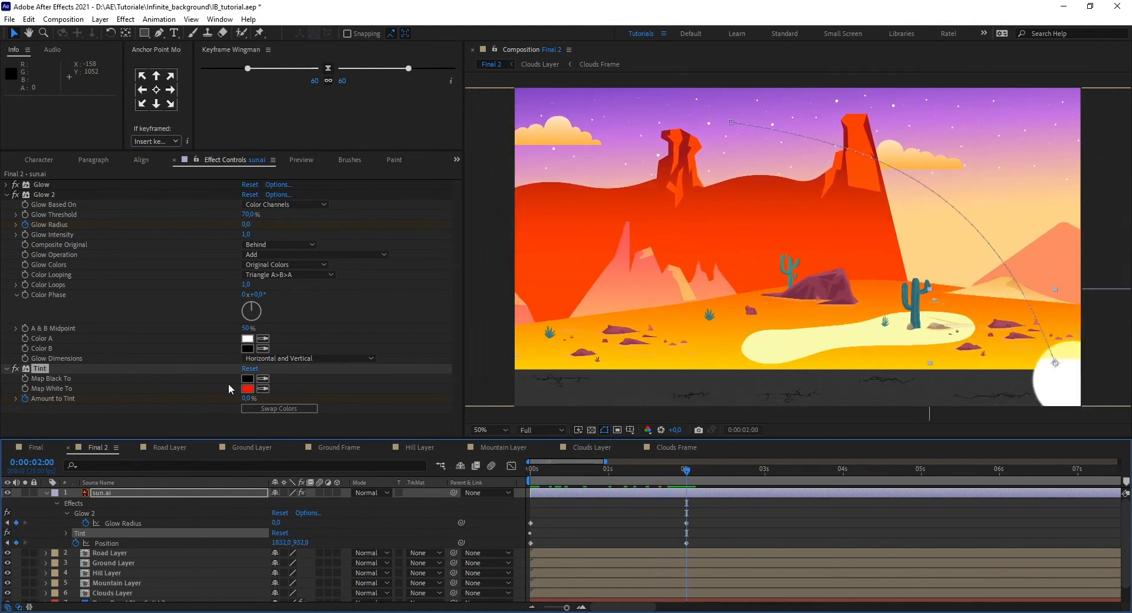
left_click_drag(247, 398, 318, 402)
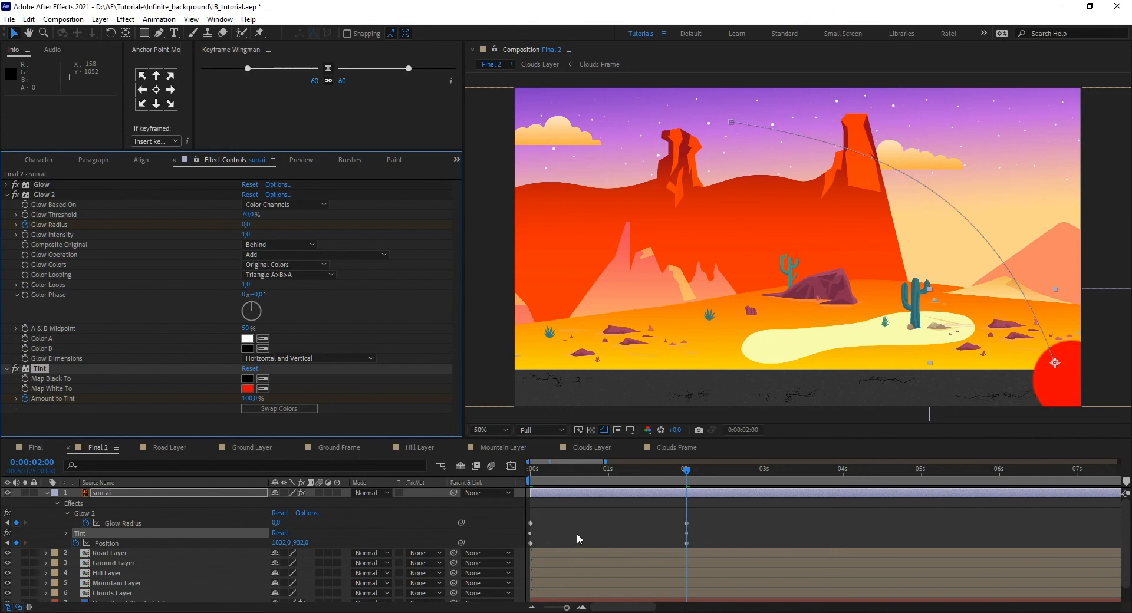
- Show the sun's keyframed properties and move the second Glow Radius, Amount to Tint and Position keyframes to 0:00:59:24
key("u")
key("u")
left_click(670, 513)
left_click_drag(673, 511, 694, 538)
key("minus")
key("minus")
key("minus")
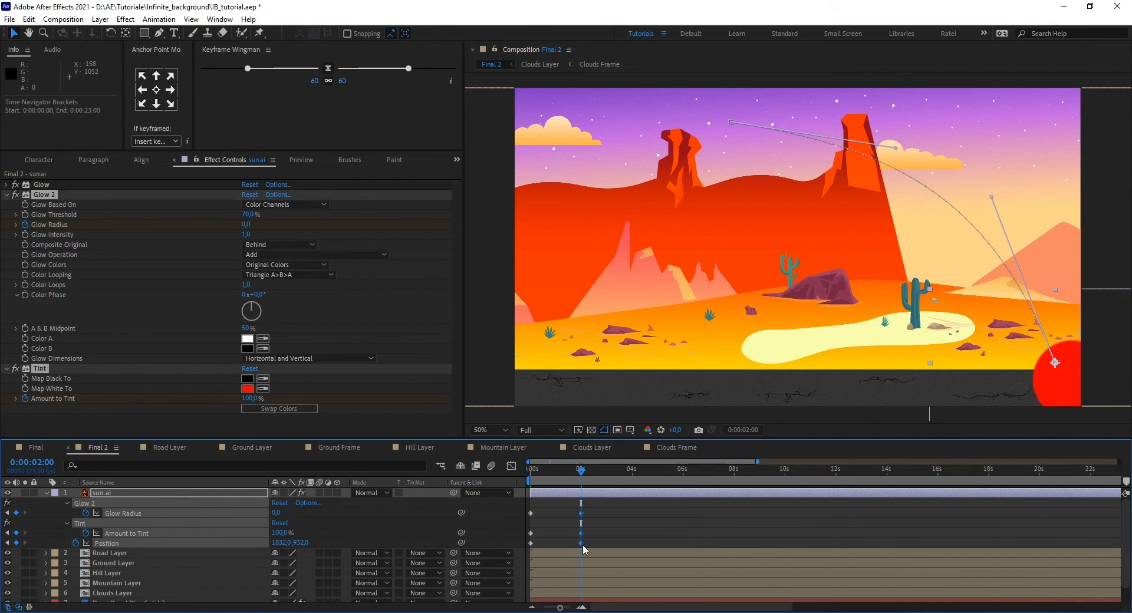
left_click_drag(557, 543, 1115, 547)
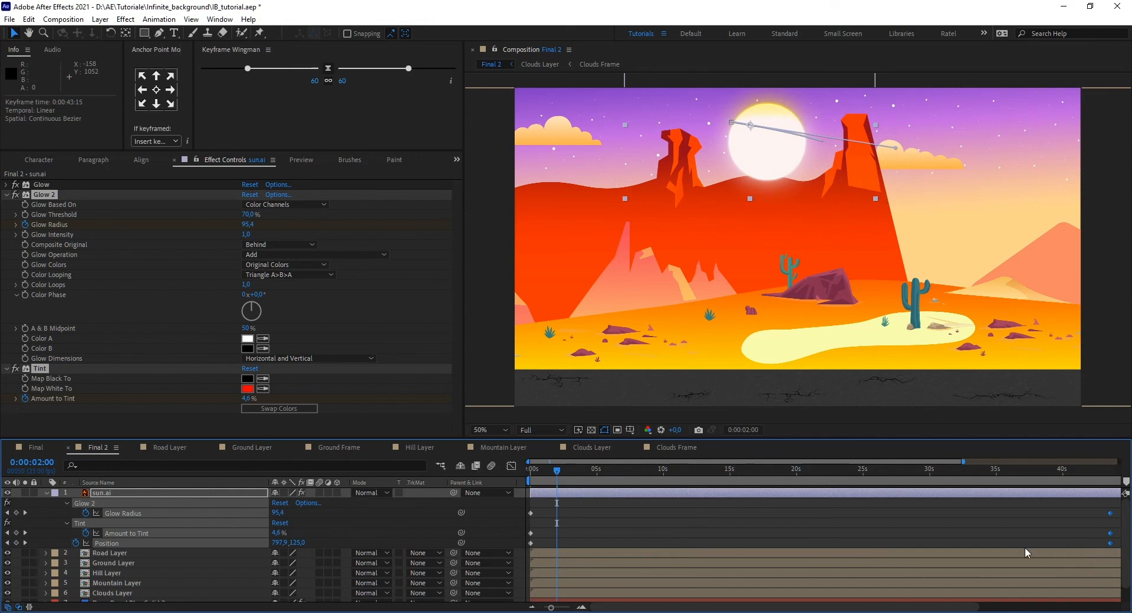
key("minus")
left_click_drag(948, 511, 1111, 549)
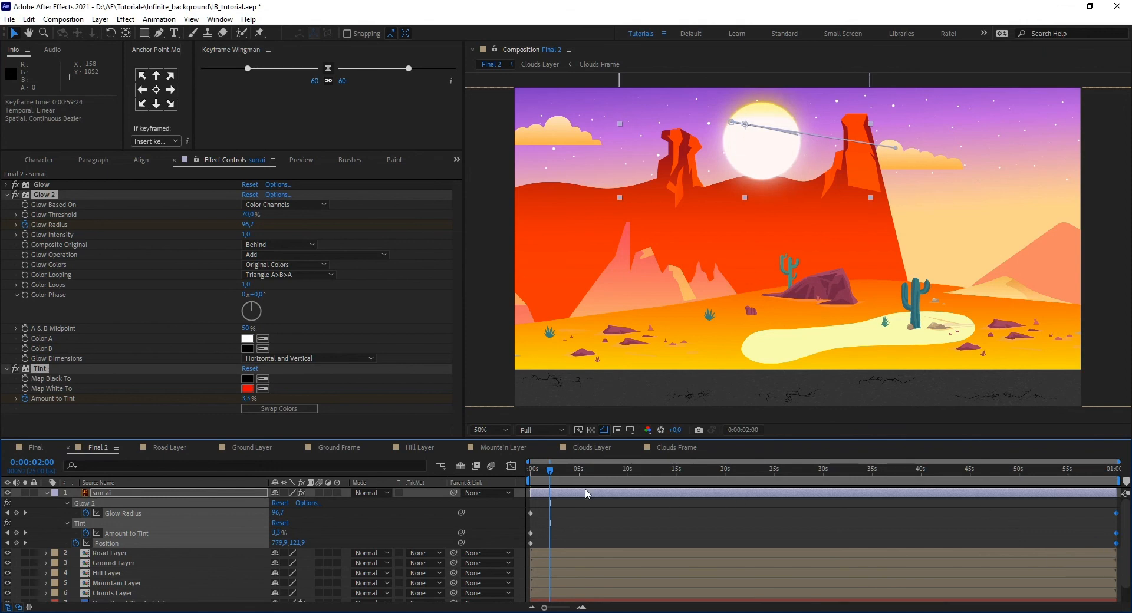
- Set the sun's Amount to Tint to 80% at 0:00:59:24 and return the playhead to 0:00:00:00
key("space")
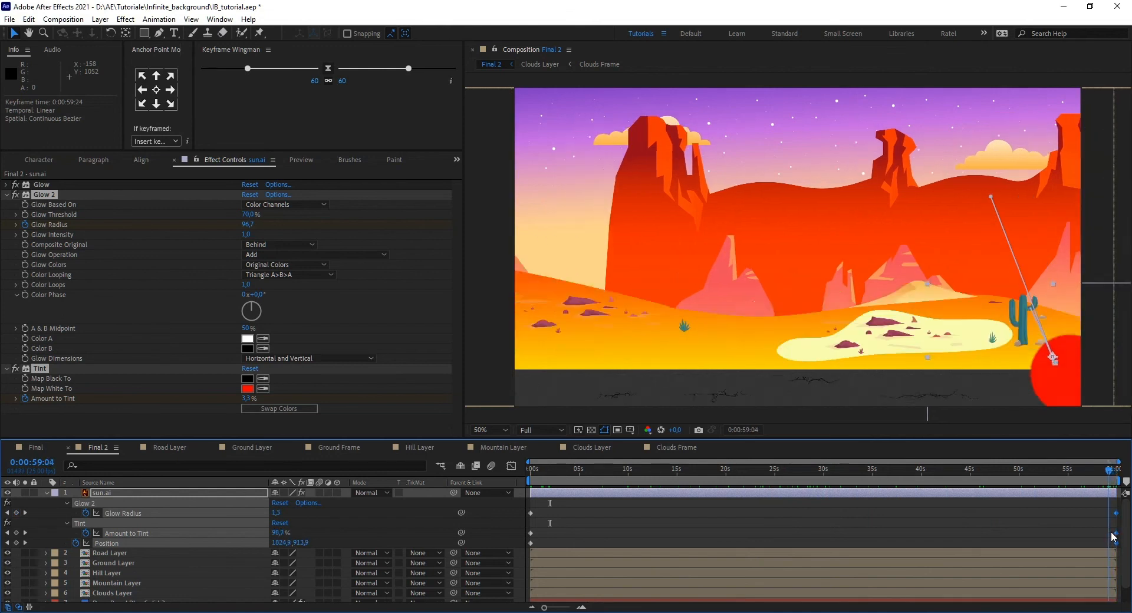
key("space")
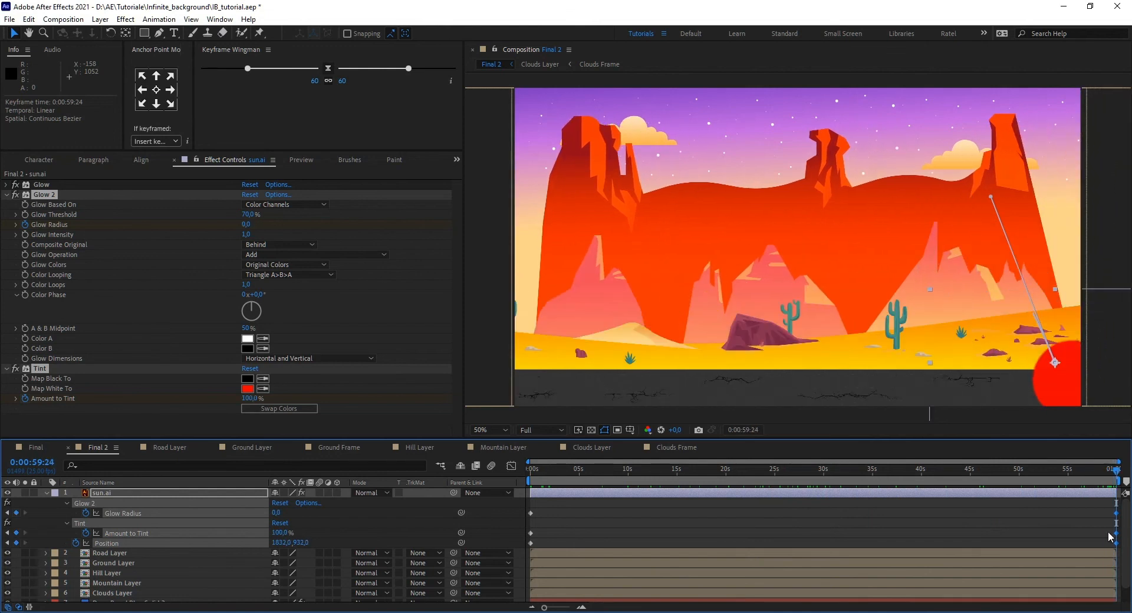
left_click(375, 525)
left_click(279, 532)
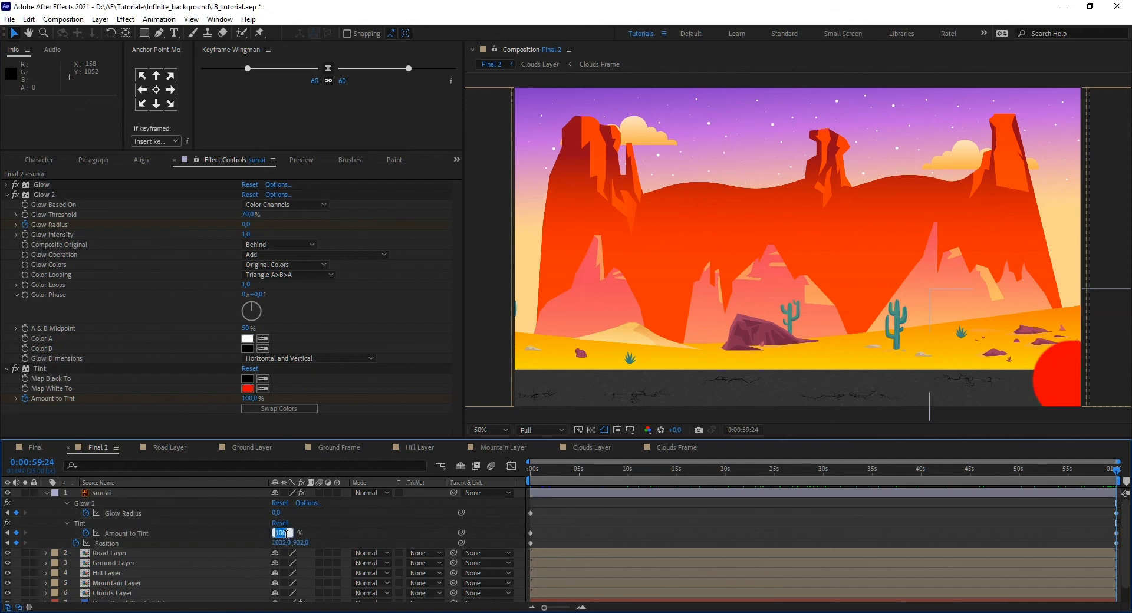
type("80")
key("Return")
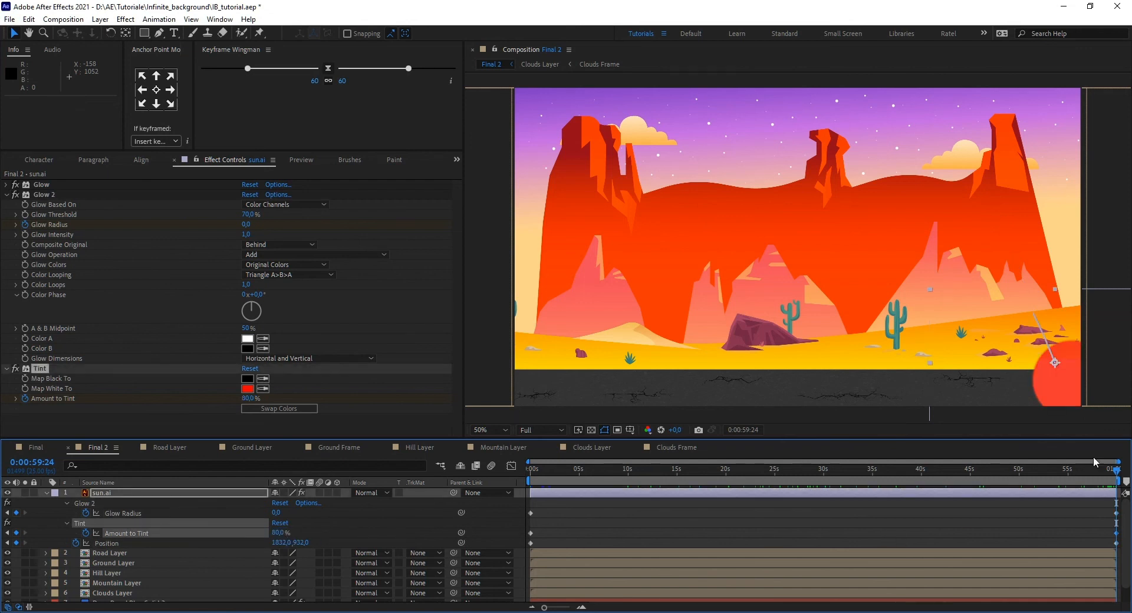
left_click_drag(1115, 471, 470, 485)
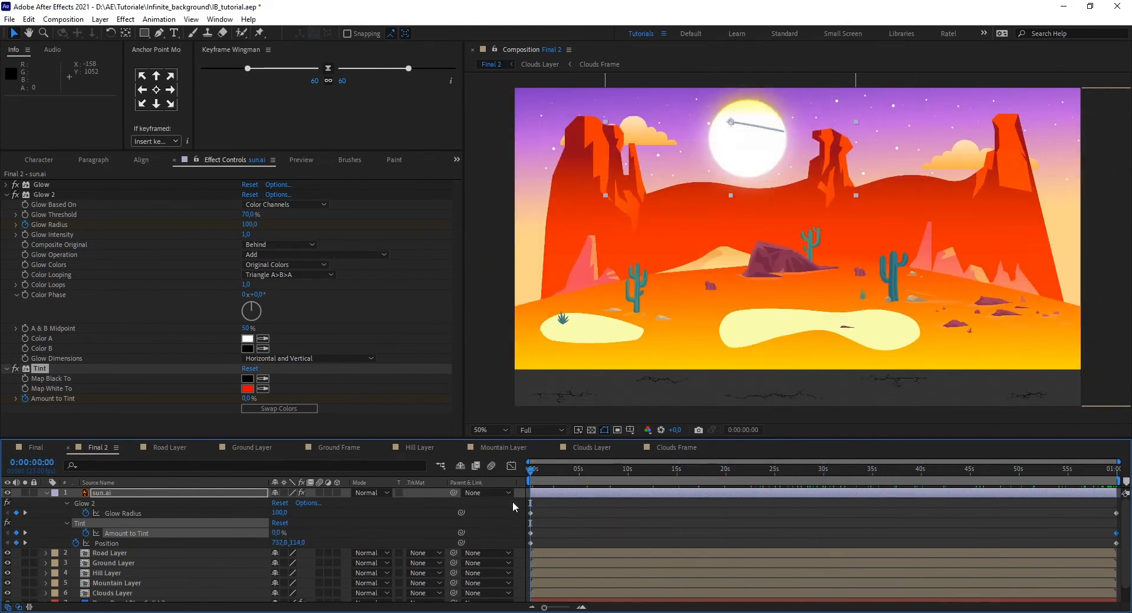
- Collapse the sun's properties and effects, move sun.ai directly below the Clouds Layer, and scrub through the animation
left_click(46, 493)
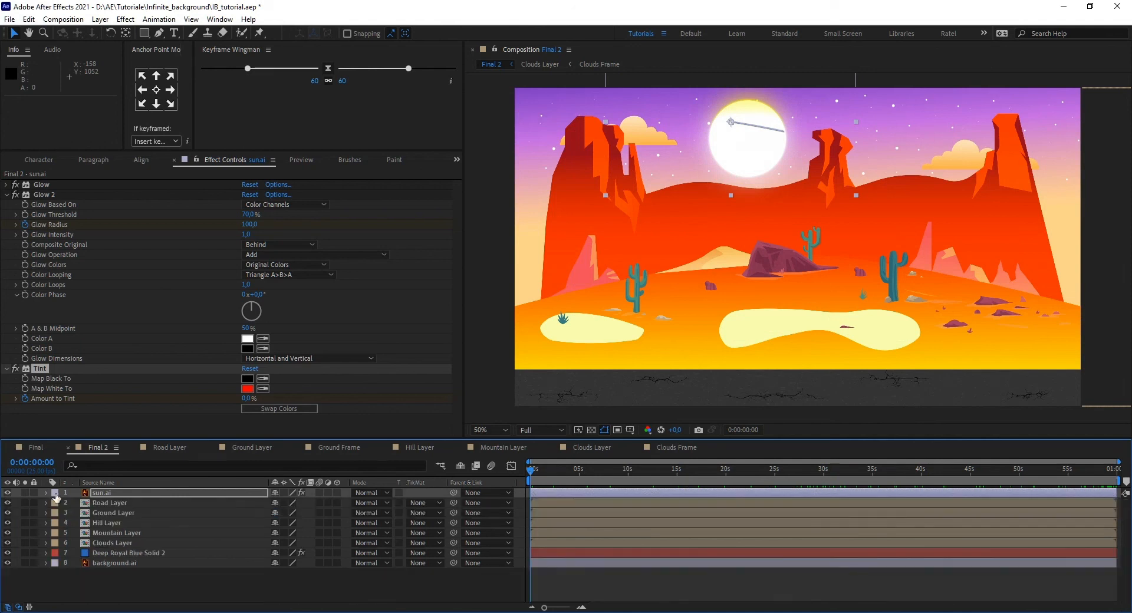
left_click(6, 195)
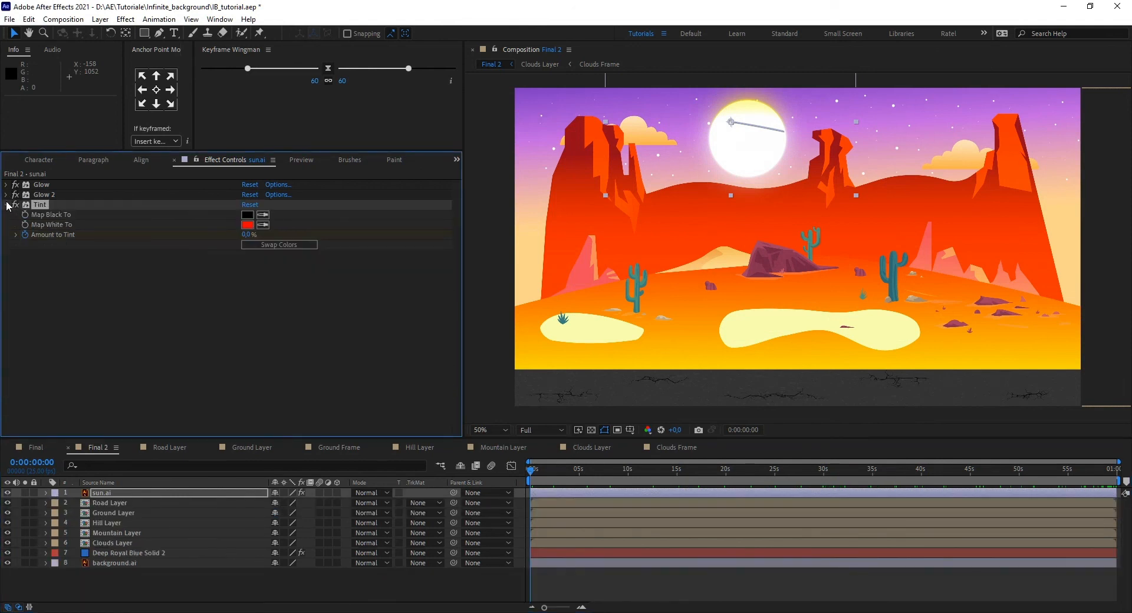
left_click(7, 204)
left_click_drag(105, 492, 121, 546)
left_click_drag(540, 469, 434, 528)
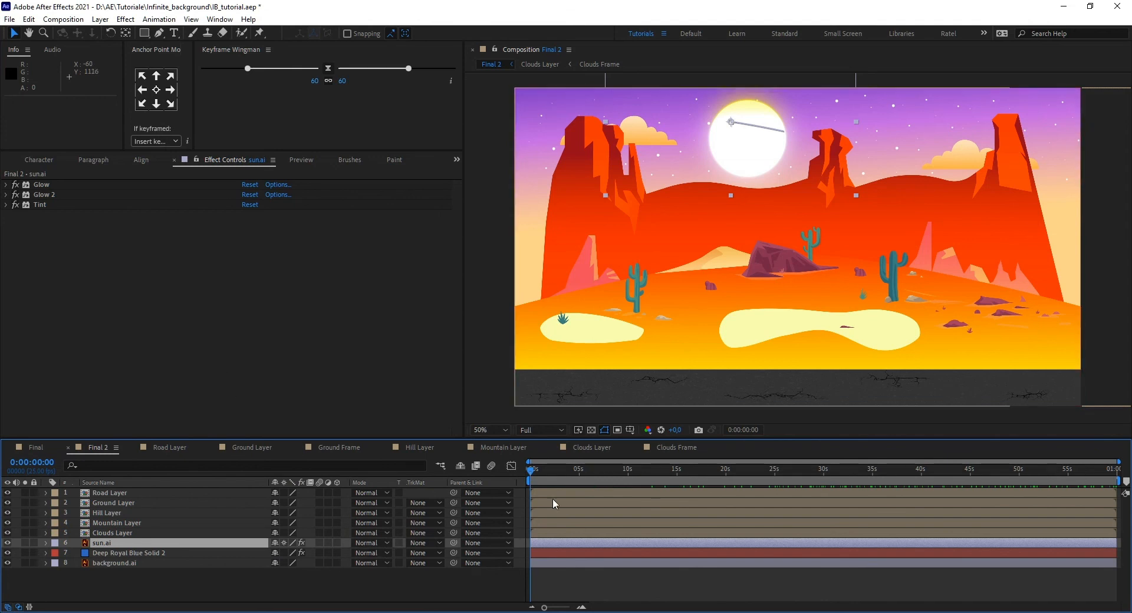
left_click_drag(531, 471, 469, 532)
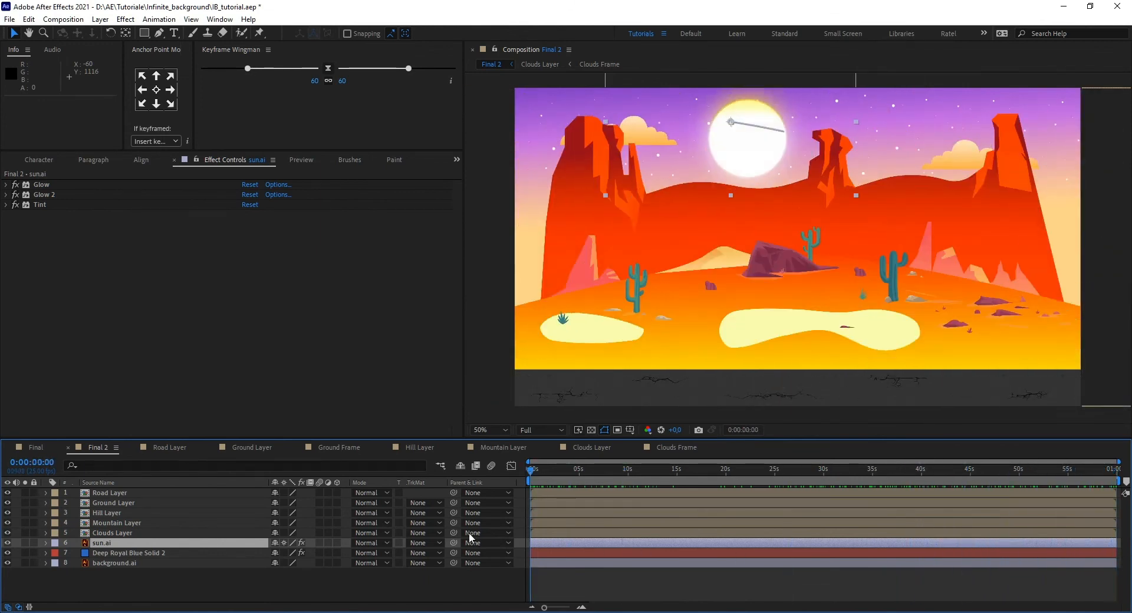
- Create a new adjustment layer and place it at the top of the Final 2 layer stack
left_click(207, 386)
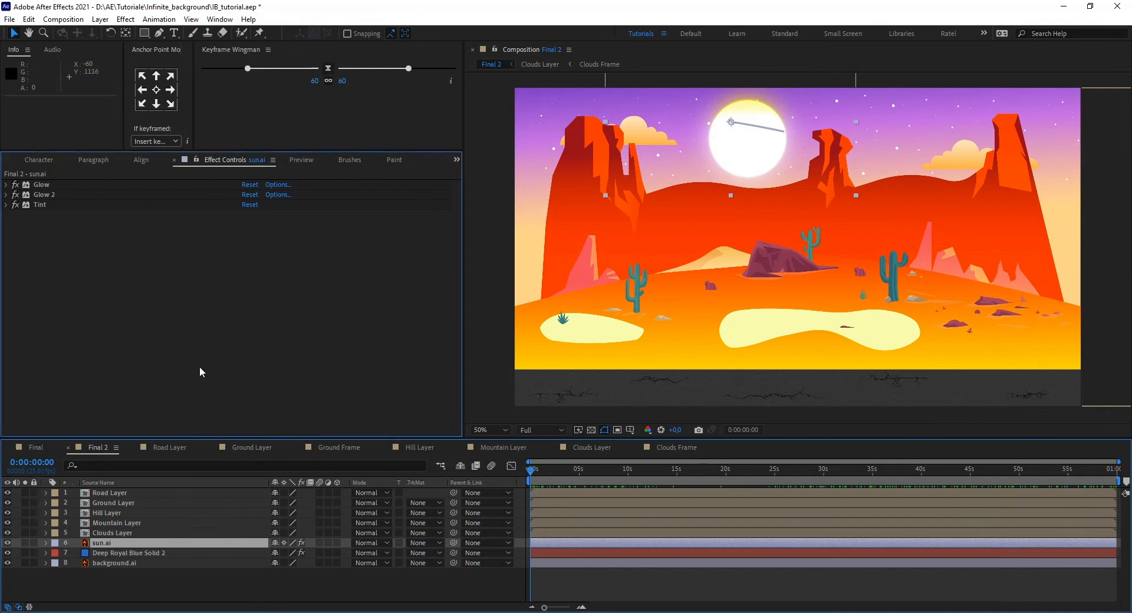
left_click(100, 20)
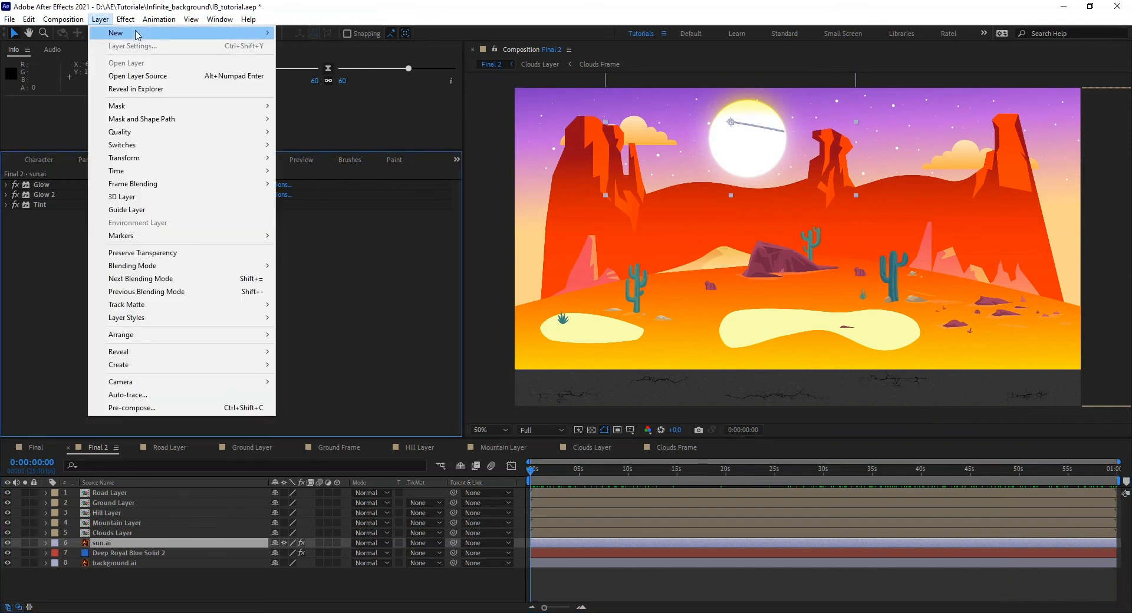
mouse_move(138, 33)
left_click(336, 109)
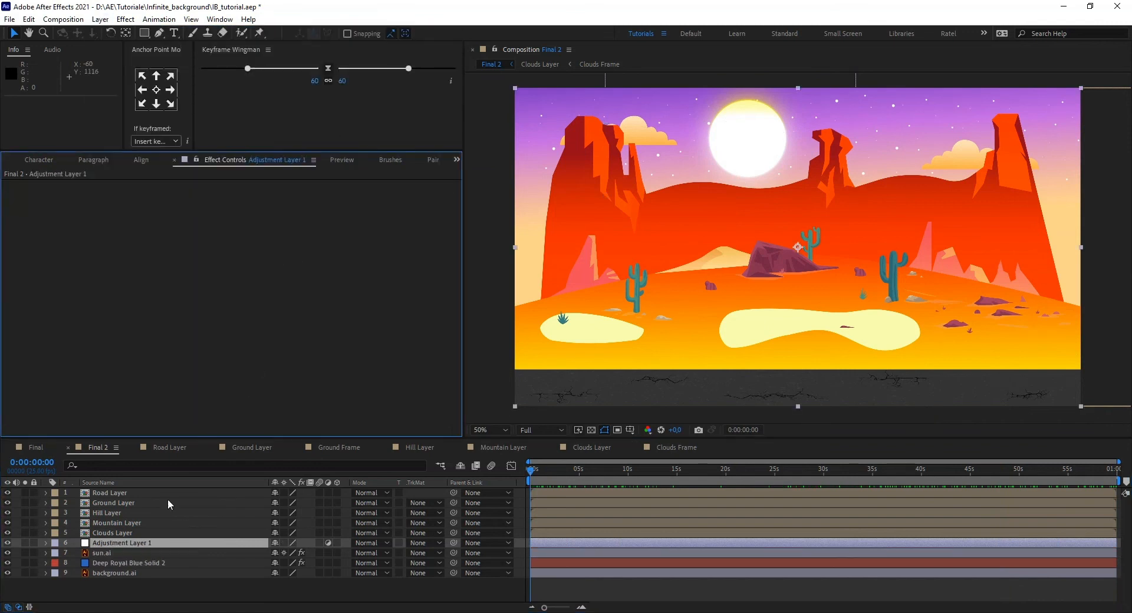
left_click_drag(136, 544, 136, 491)
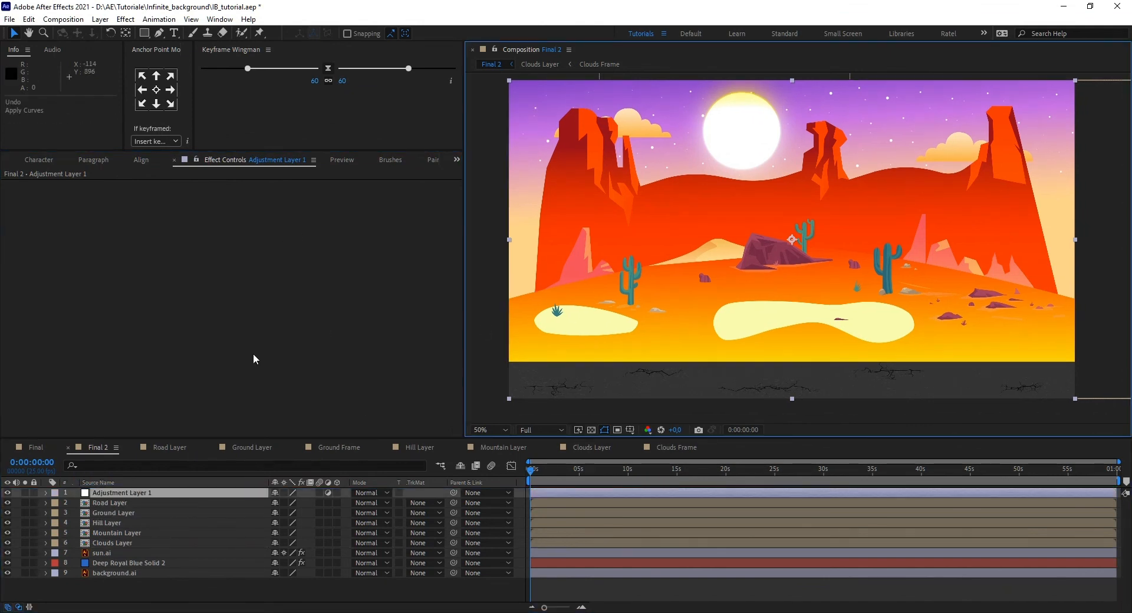
- Apply the Curves effect to Adjustment Layer 1
key("ctrl+space")
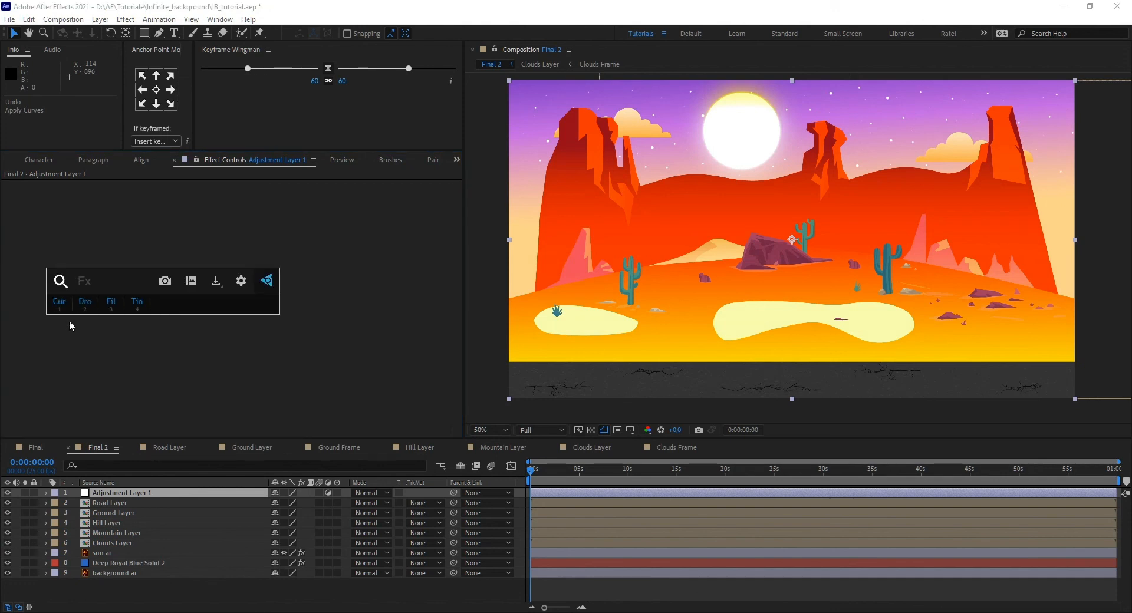
type("curv")
key("Return")
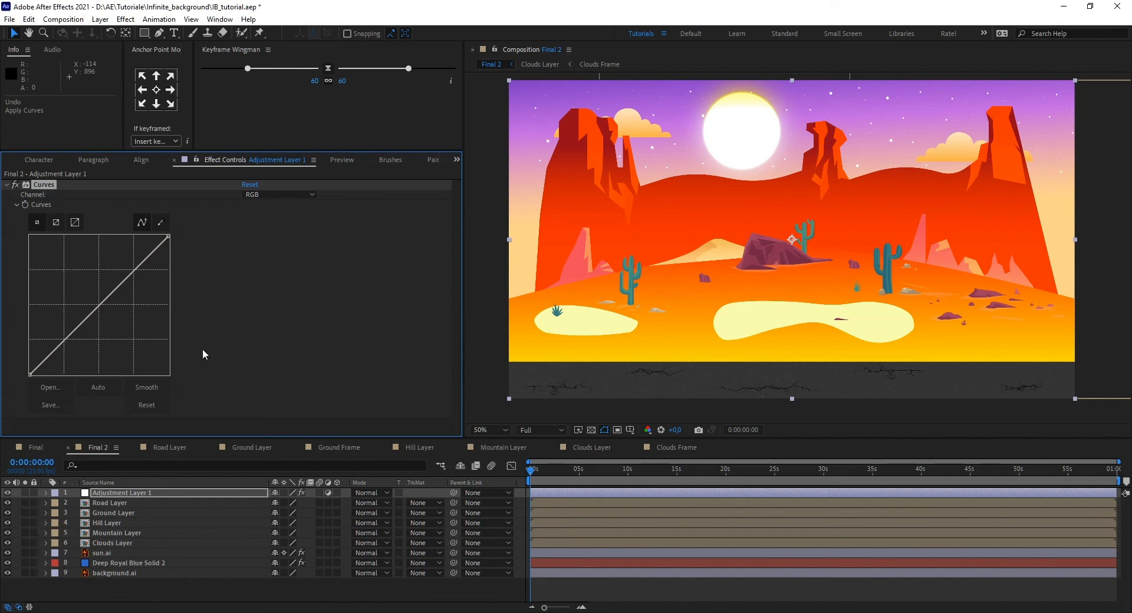
- Keyframe Adjustment Layer 1's Curves at 0:00:00:00, bend the RGB curve downward at 0:00:59:24 to darken the scene, and return to the start
left_click(26, 205)
left_click_drag(532, 475, 1119, 502)
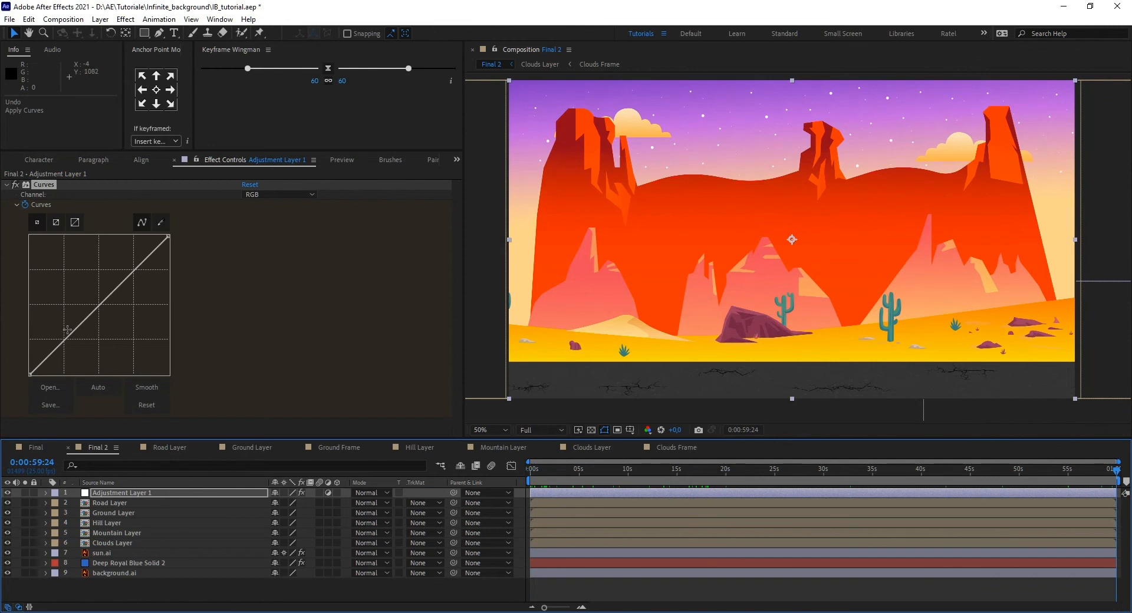
left_click_drag(72, 336, 101, 352)
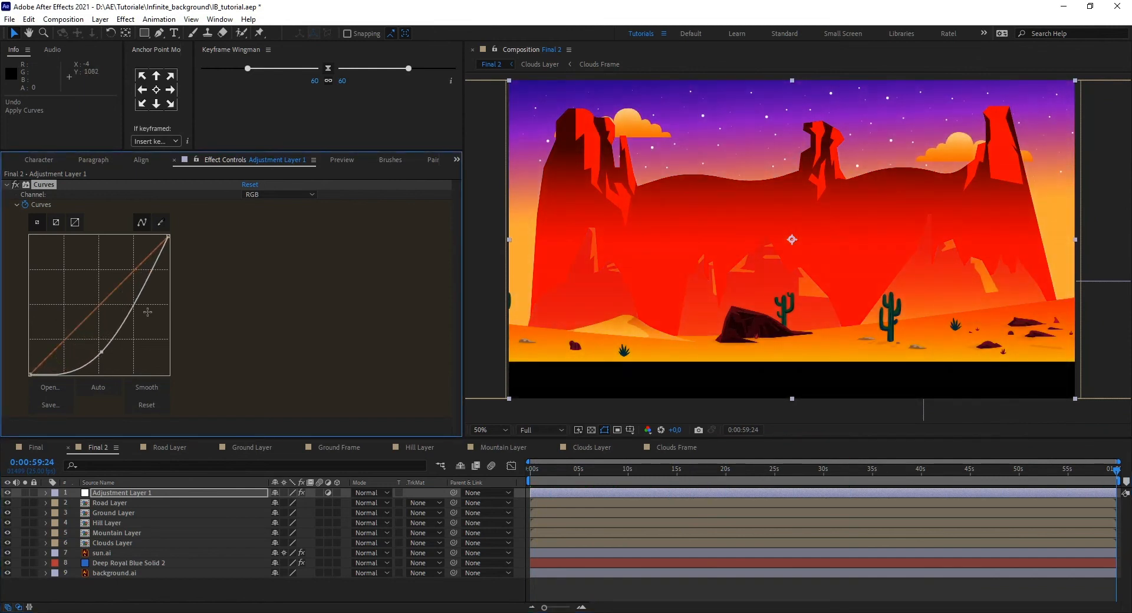
mouse_move(137, 299)
left_mouse_down()
mouse_move(160, 306)
mouse_move(152, 298)
left_mouse_up()
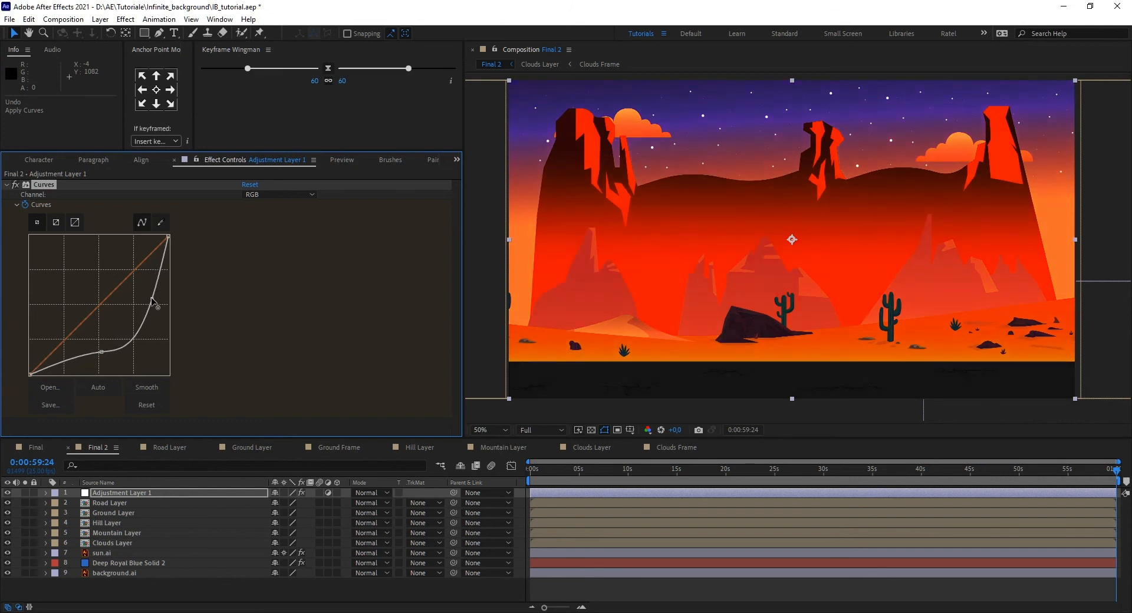
left_click_drag(688, 297, 681, 305)
left_click_drag(96, 353, 105, 362)
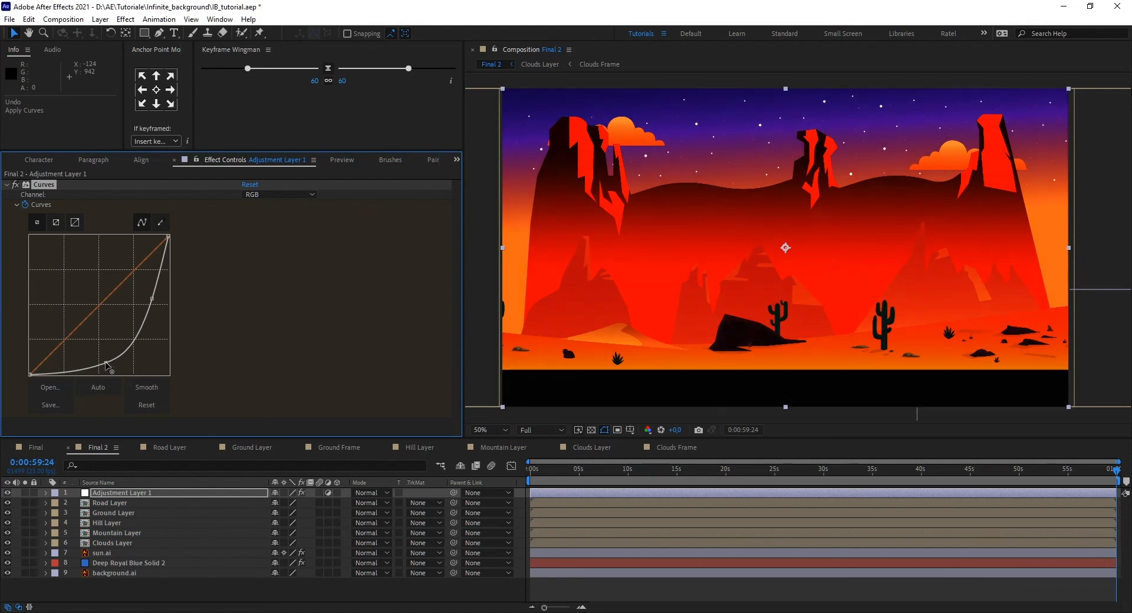
left_click_drag(1117, 471, 465, 554)
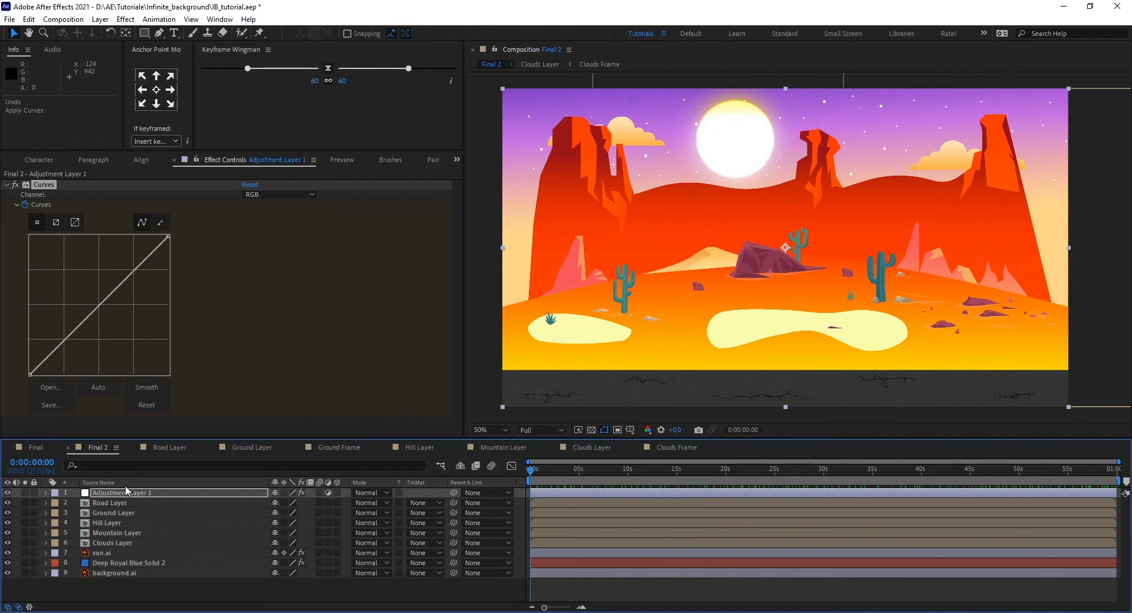
left_click(649, 582)
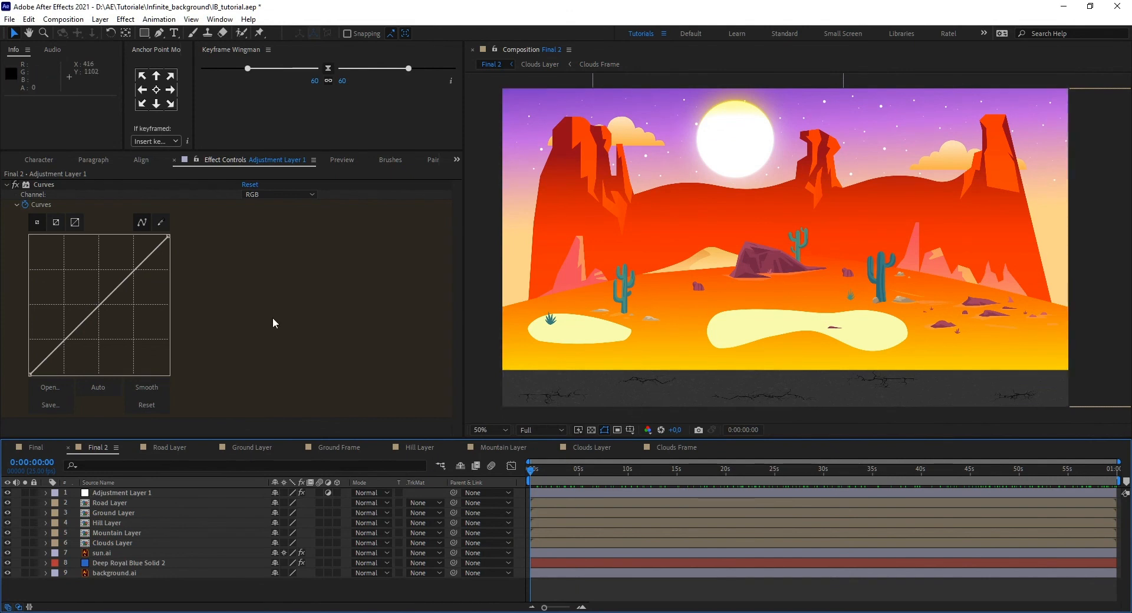
- Add Texture 14.png from the Graphics folder to the Final 2 composition, centred in the frame as the uppermost layer
left_click(33, 159)
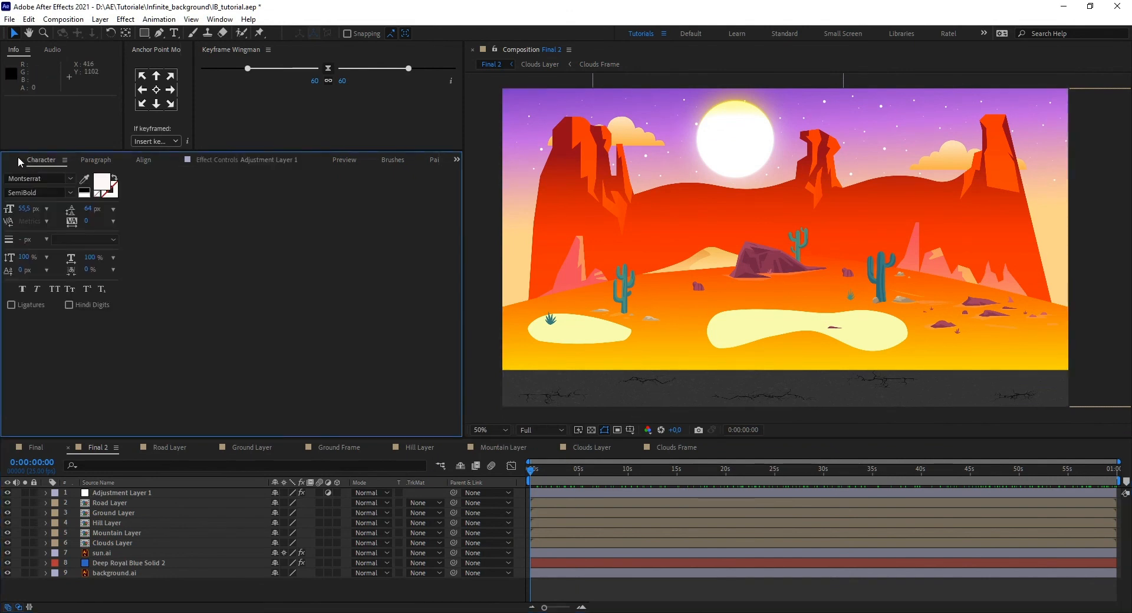
left_click(14, 159)
left_click(8, 161)
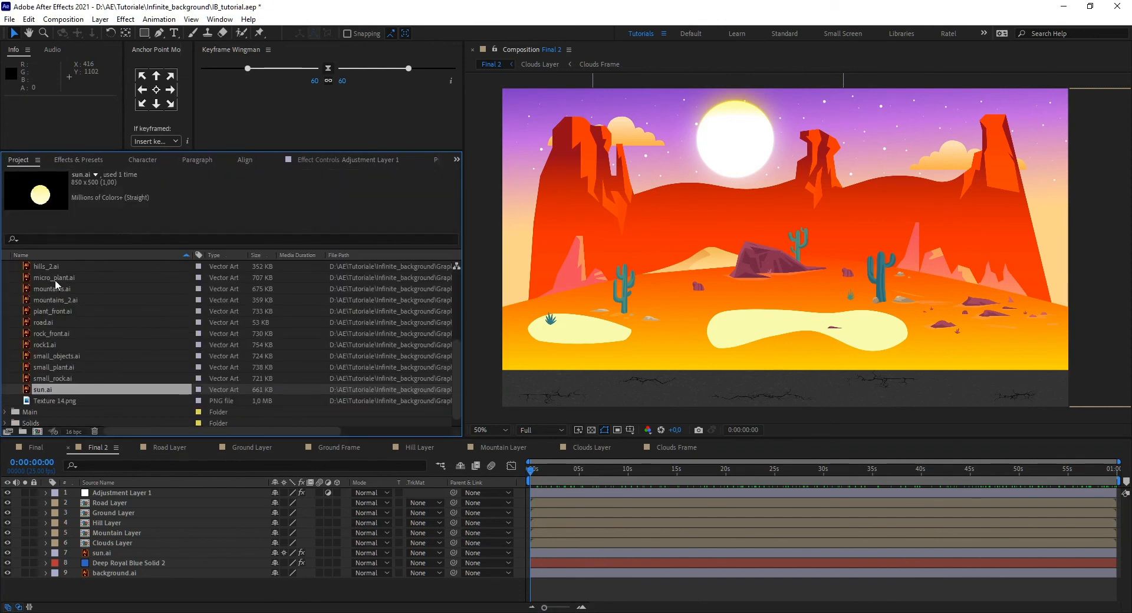
left_click_drag(45, 401, 785, 253)
scroll(707, 224, "up", 1)
scroll(723, 230, "down", 1)
mouse_move(714, 246)
left_mouse_down()
mouse_move(683, 230)
mouse_move(715, 250)
left_mouse_up()
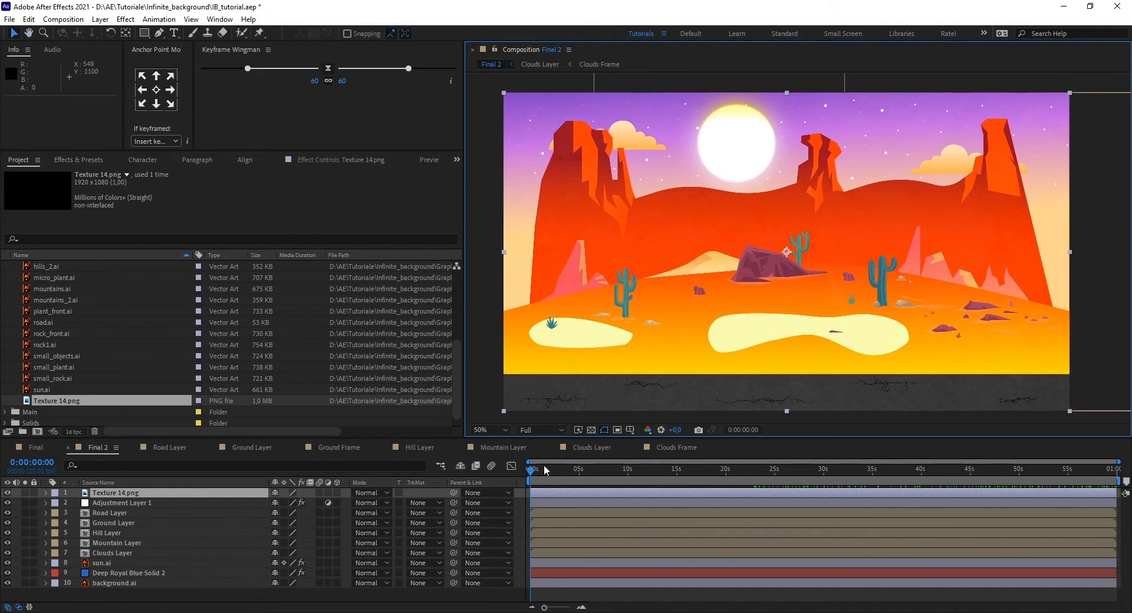
- Compare the scene with and without Texture 14.png at 0:00:59:24, then return the playhead to 0:00:00:00
left_click_drag(529, 479, 1127, 481)
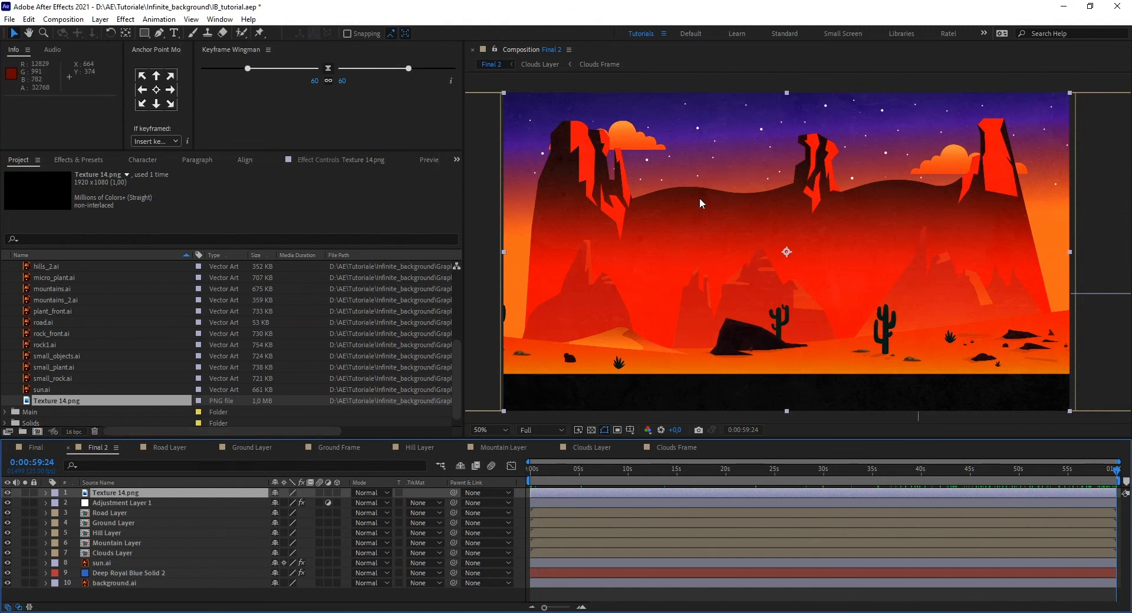
left_click(8, 493)
left_click(7, 493)
left_click(7, 493)
left_click(7, 493)
left_click(7, 492)
left_click(8, 493)
left_click_drag(1118, 473, 525, 495)
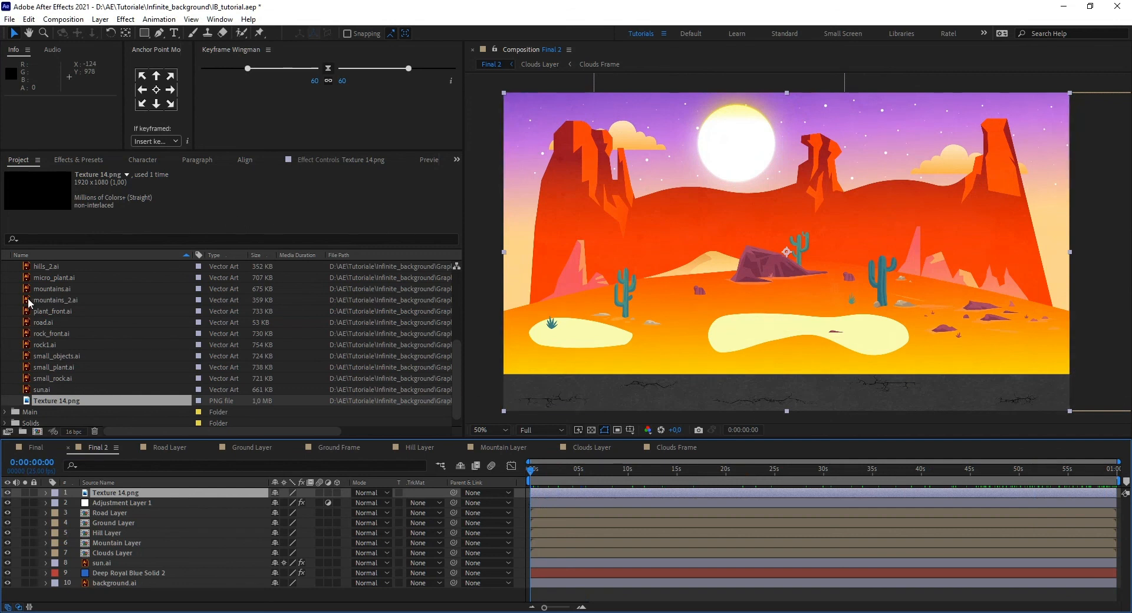
- Collapse the Graphics project folder and create a black (000000) solid layer at the composition size
scroll(29, 303, "up", 4)
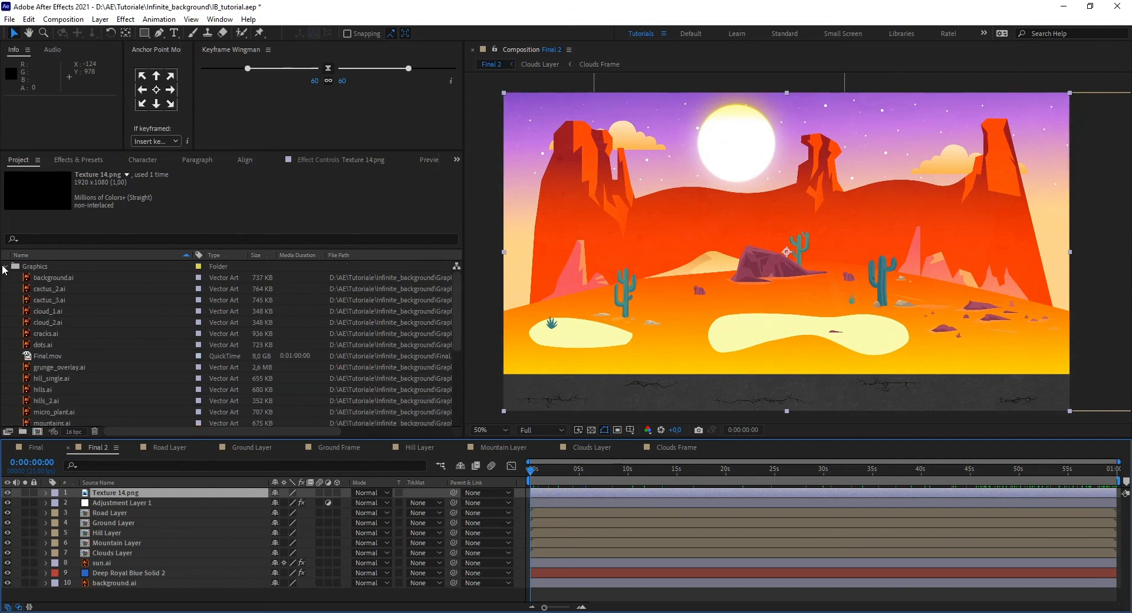
left_click(5, 267)
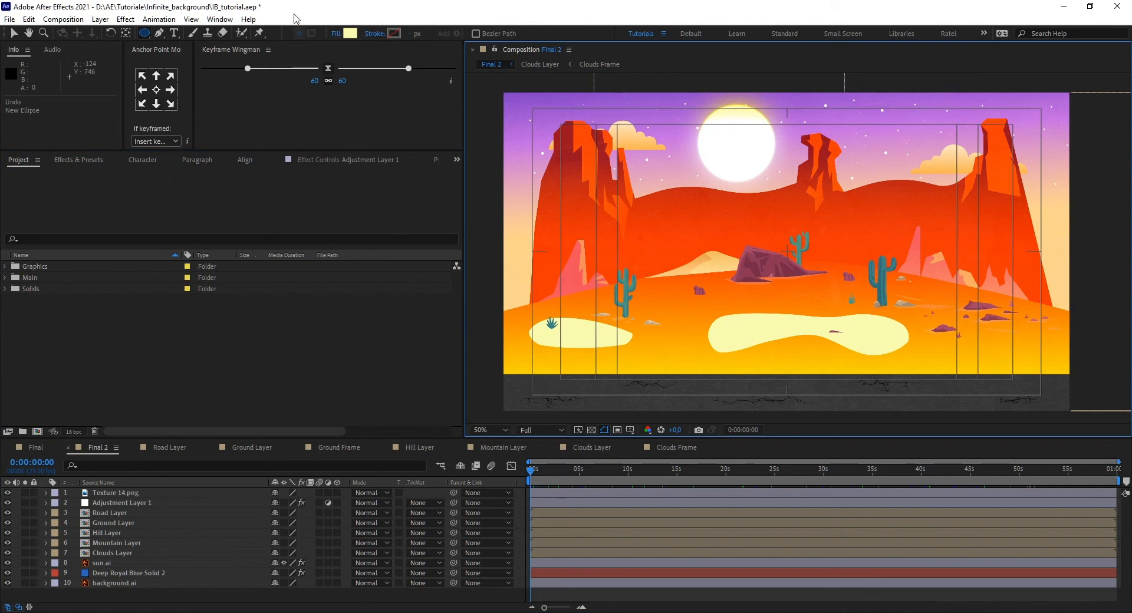
left_click(100, 19)
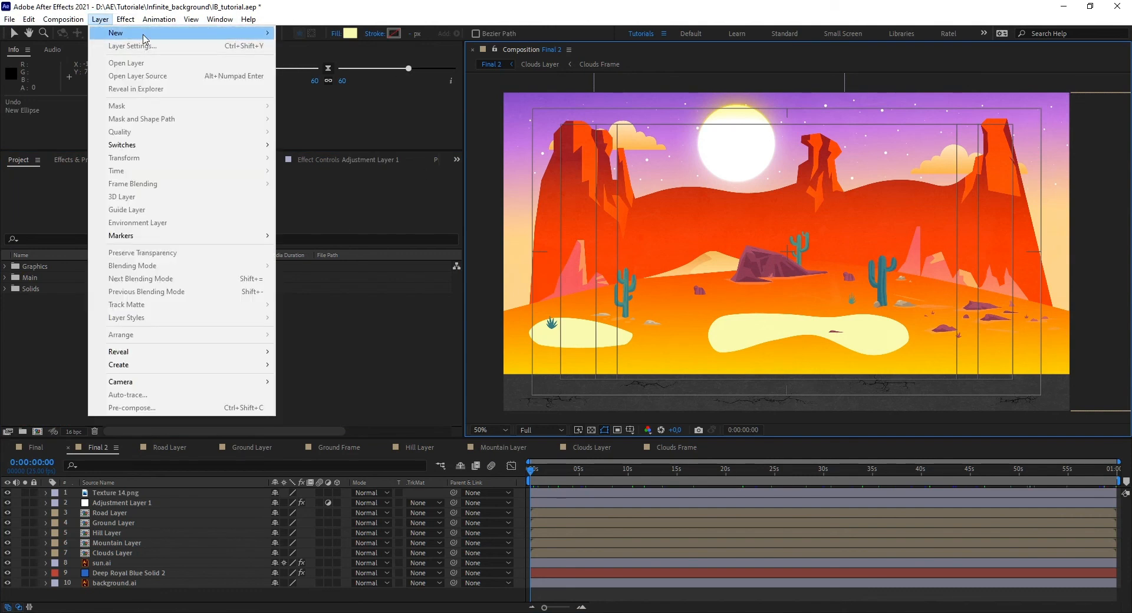
mouse_move(144, 38)
left_click(354, 46)
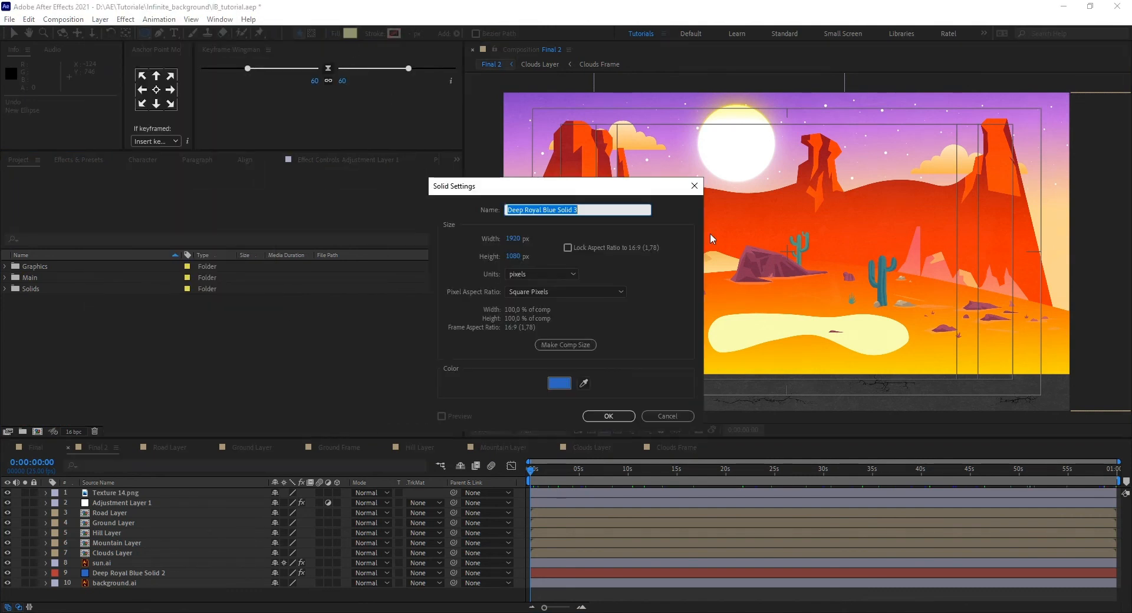
left_click(569, 383)
mouse_move(259, 349)
left_mouse_down()
mouse_move(248, 362)
mouse_move(323, 470)
left_mouse_up()
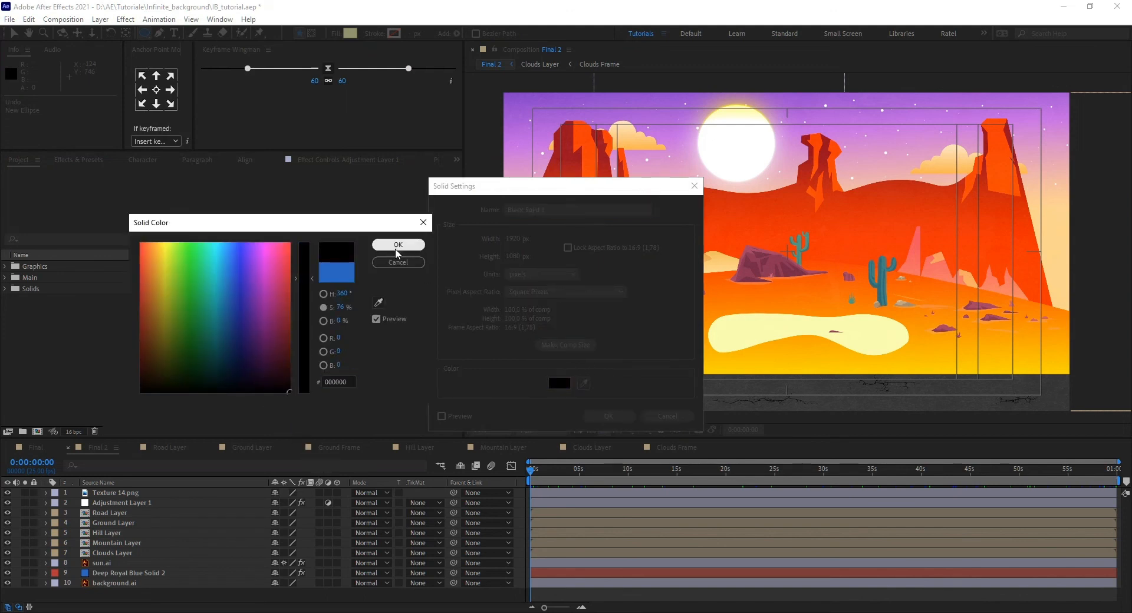
left_click(397, 244)
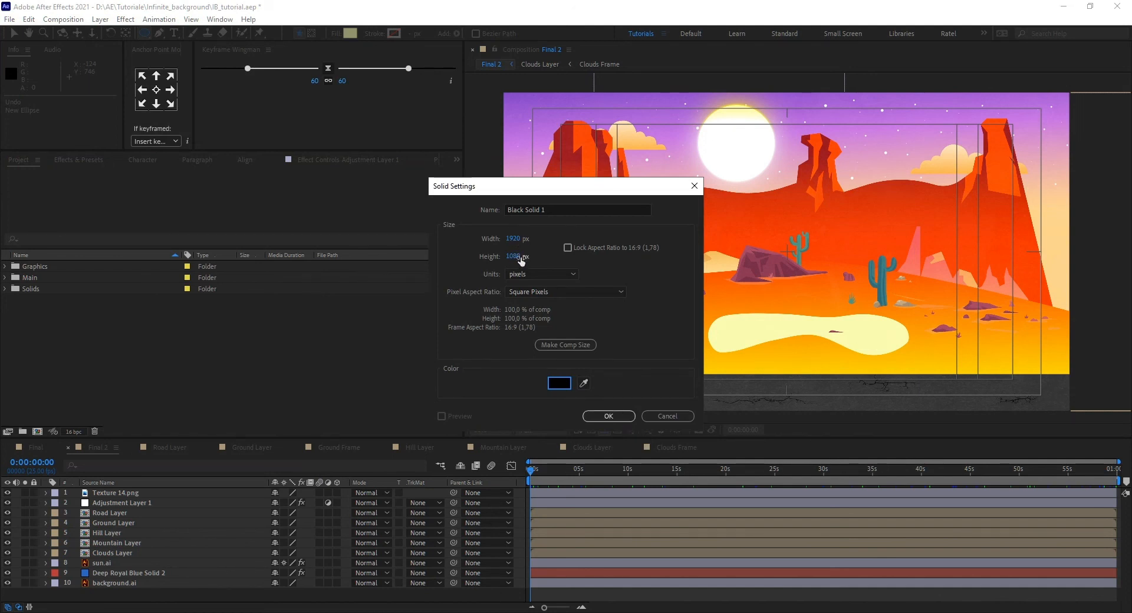
left_click(567, 345)
left_click(608, 416)
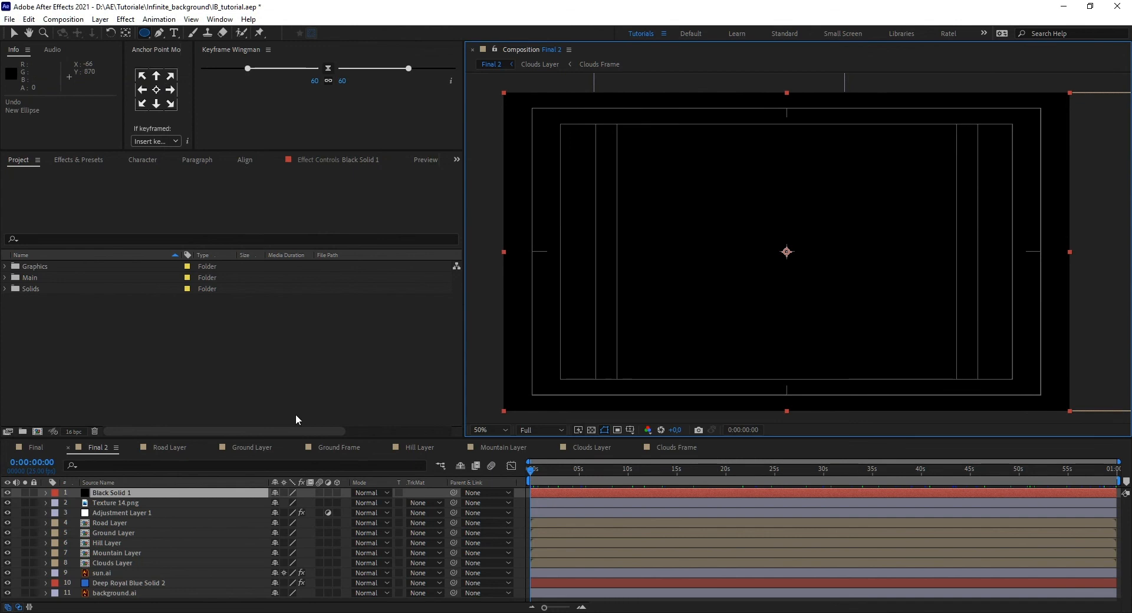
- Draw a centred elliptical mask nearly filling the frame on Black Solid 1 and invert it
left_click(121, 492)
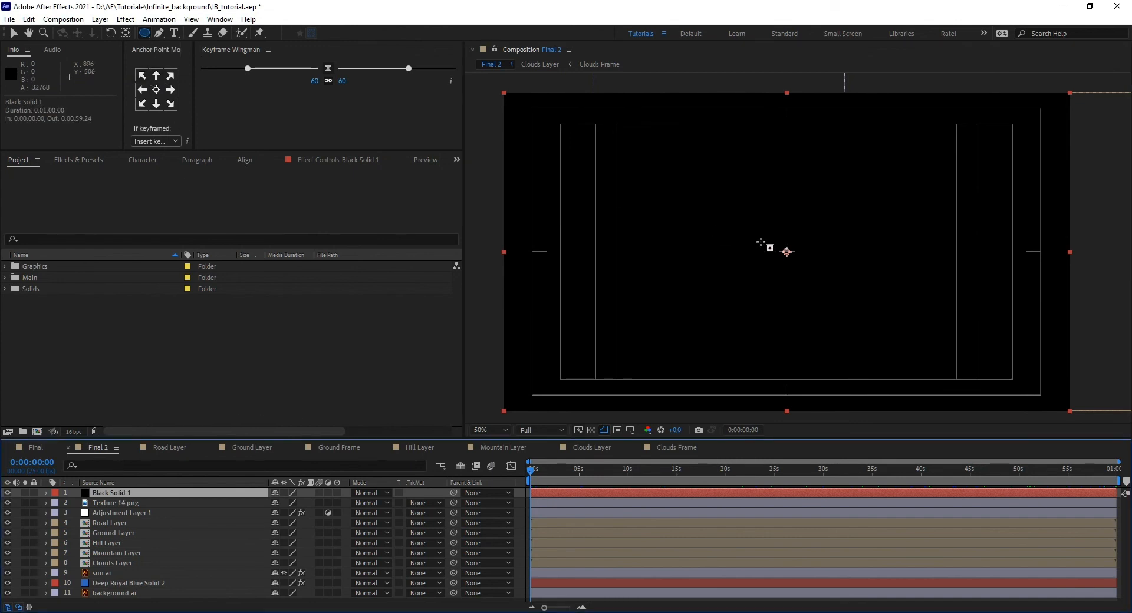
left_click_drag(147, 32, 189, 54)
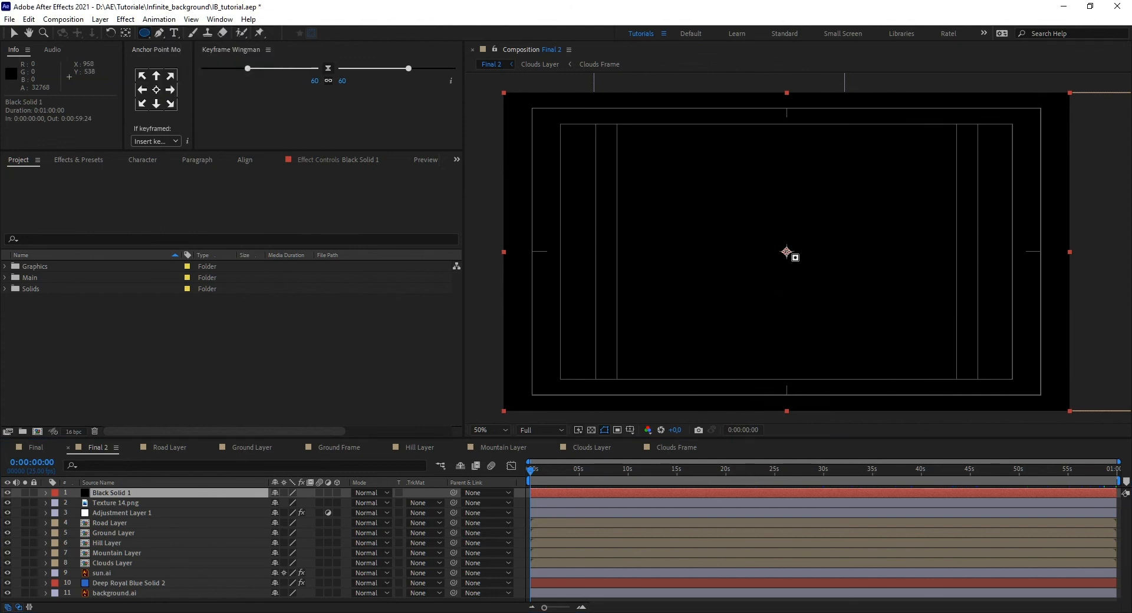
mouse_move(787, 252)
left_mouse_down()
mouse_move(868, 317)
mouse_move(972, 344)
mouse_move(1000, 380)
mouse_move(1066, 408)
left_mouse_up()
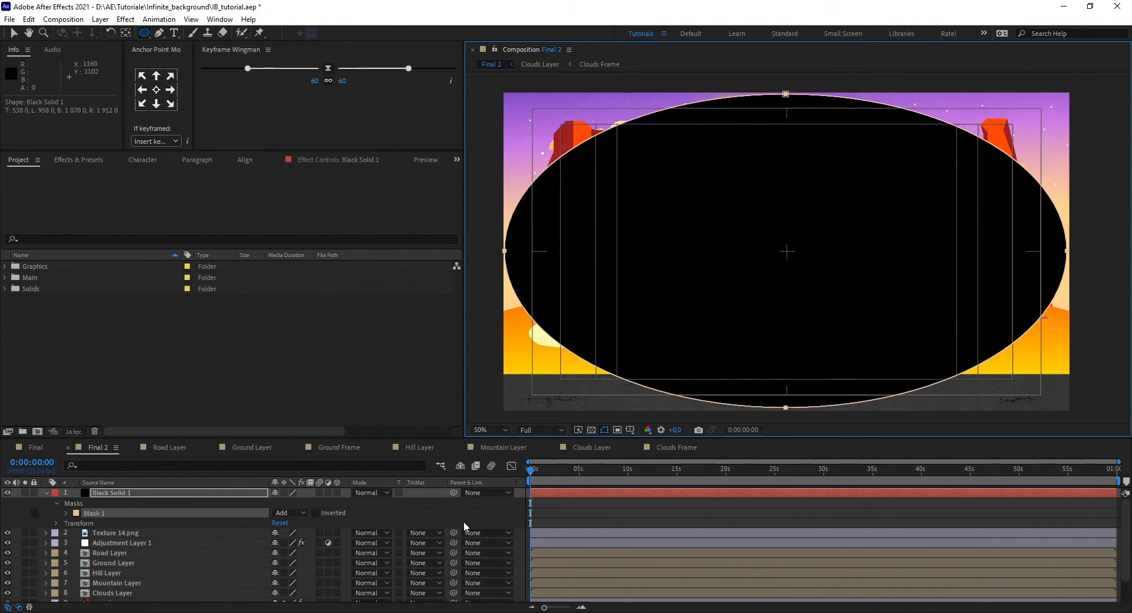
left_click(316, 514)
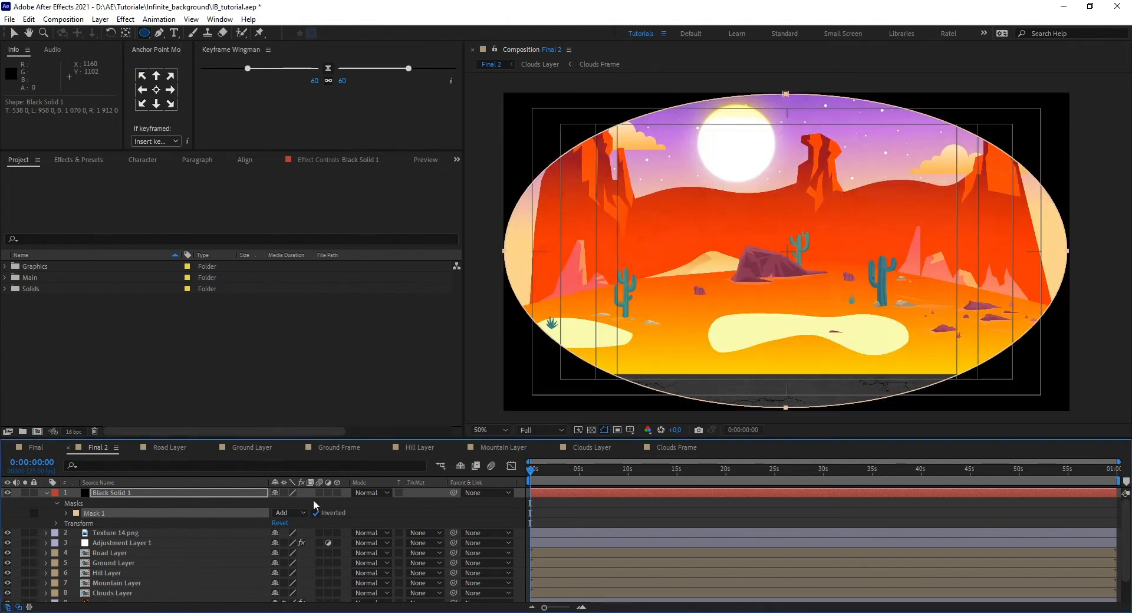
- Set the Mask Feather of Black Solid 1's Mask 1 to 500 pixels in both directions
left_click(67, 514)
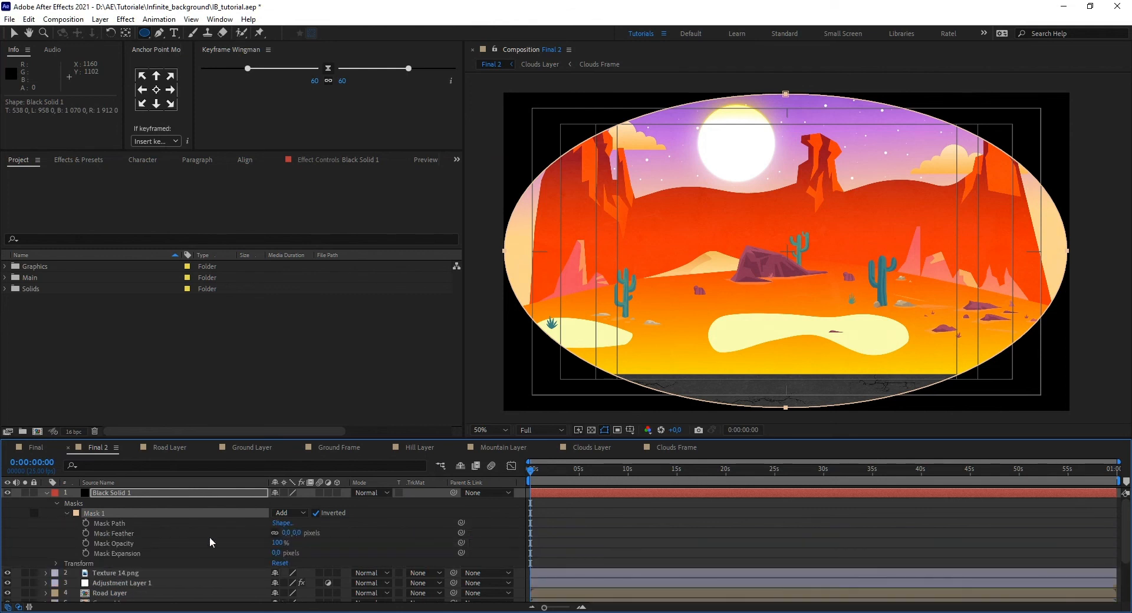
left_click_drag(294, 533, 546, 528)
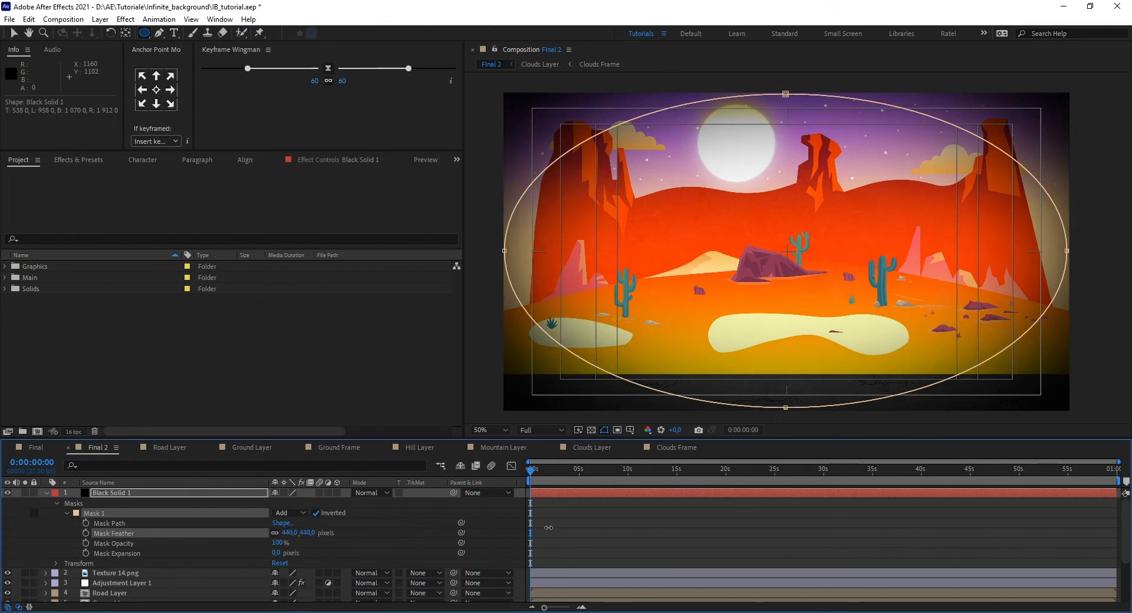
left_click(313, 532)
type("500")
key("Return")
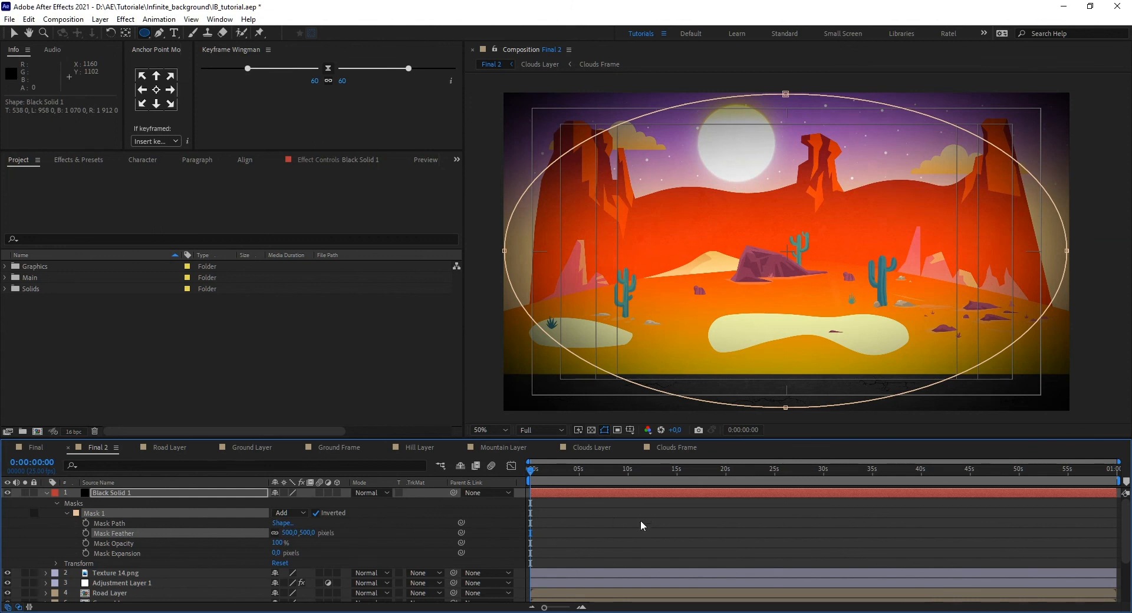
- Set Black Solid 1's layer Opacity to 20%
left_click(131, 493)
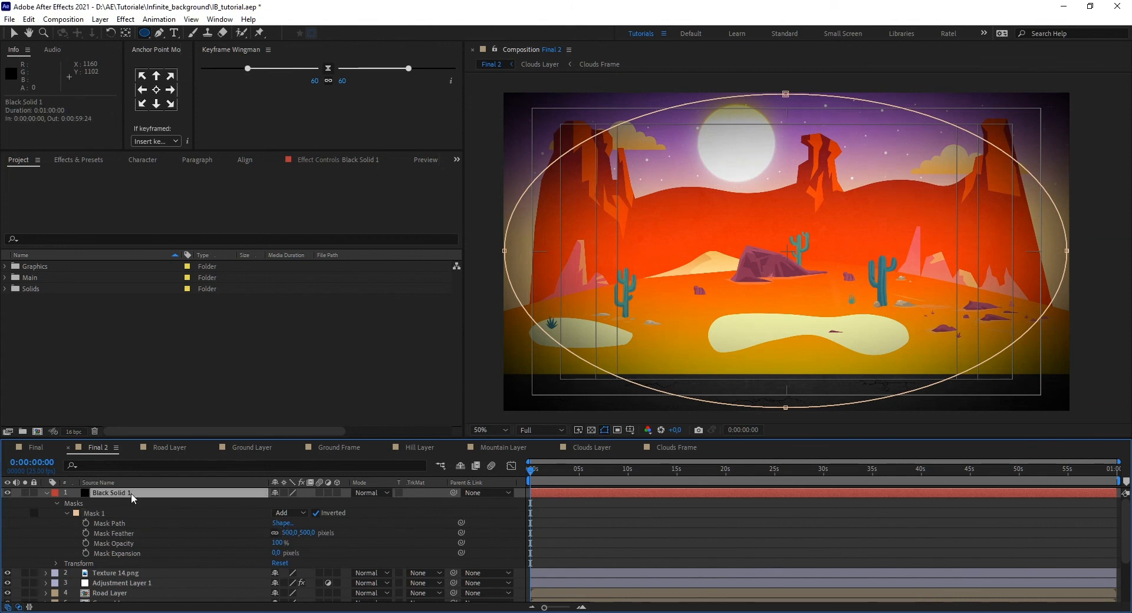
key("t")
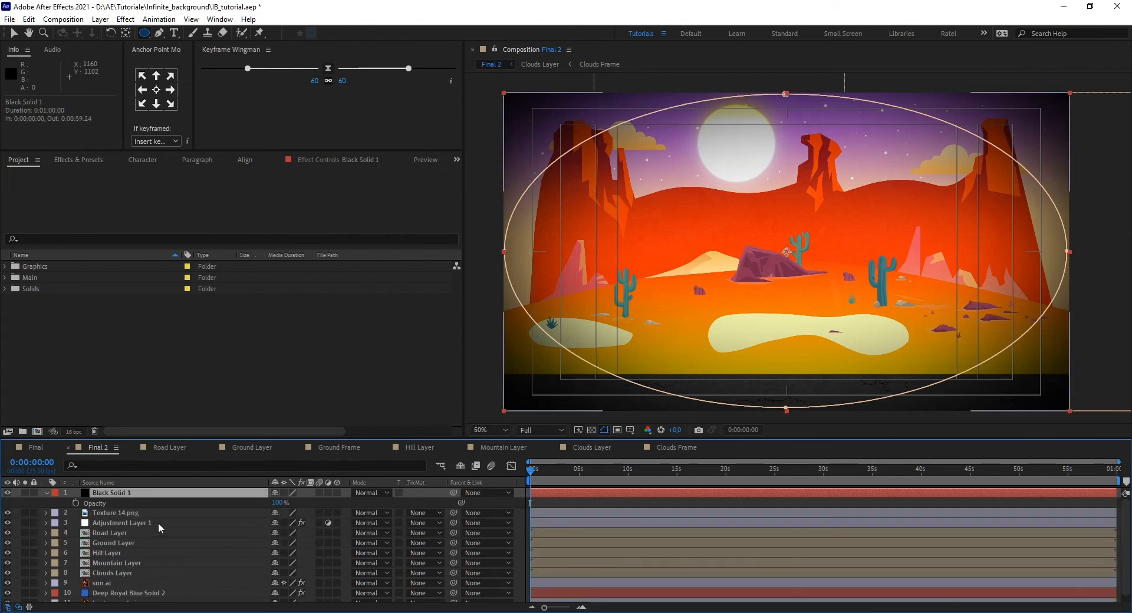
left_click(278, 503)
type("20")
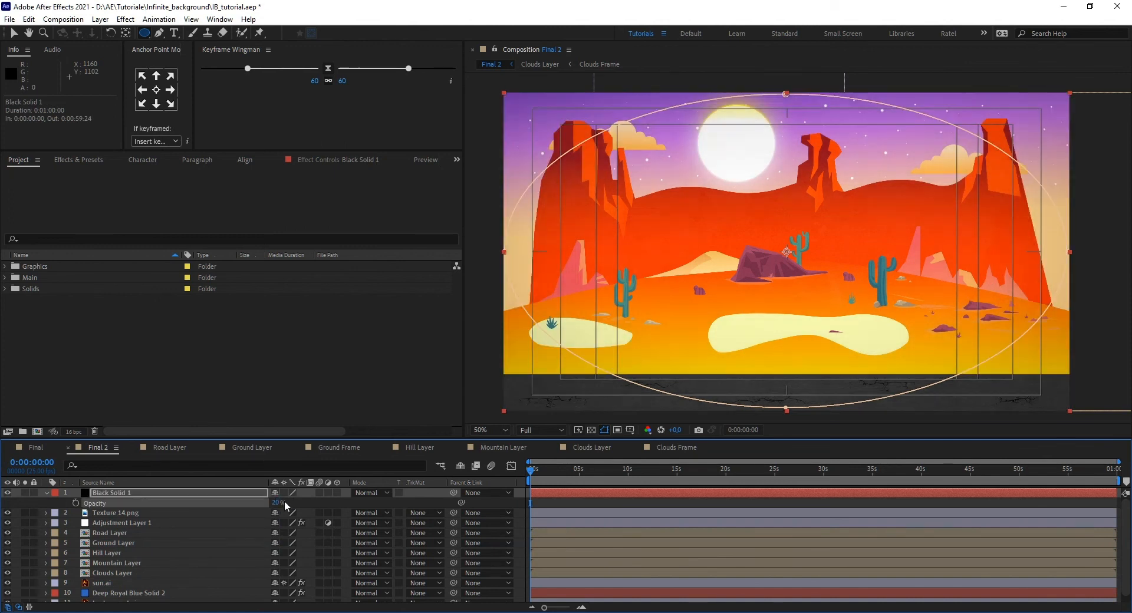
key("Return")
- Compare the scene with and without the Black Solid 1 vignette and set its Opacity to 25%
left_click(8, 494)
left_click(8, 494)
left_click(8, 494)
left_click(8, 494)
left_click(8, 494)
left_click(7, 494)
left_click(7, 494)
left_click(8, 493)
left_click(277, 503)
key("Return")
- Check the adjusted vignette by toggling Black Solid 1 and scrubbing through the animation, ending at 0:00:00:00
left_click(7, 493)
left_click(8, 494)
left_click(8, 494)
left_click(8, 494)
left_click(555, 471)
left_click_drag(560, 479, 676, 513)
left_click_drag(585, 511, 491, 510)
left_click(264, 400)
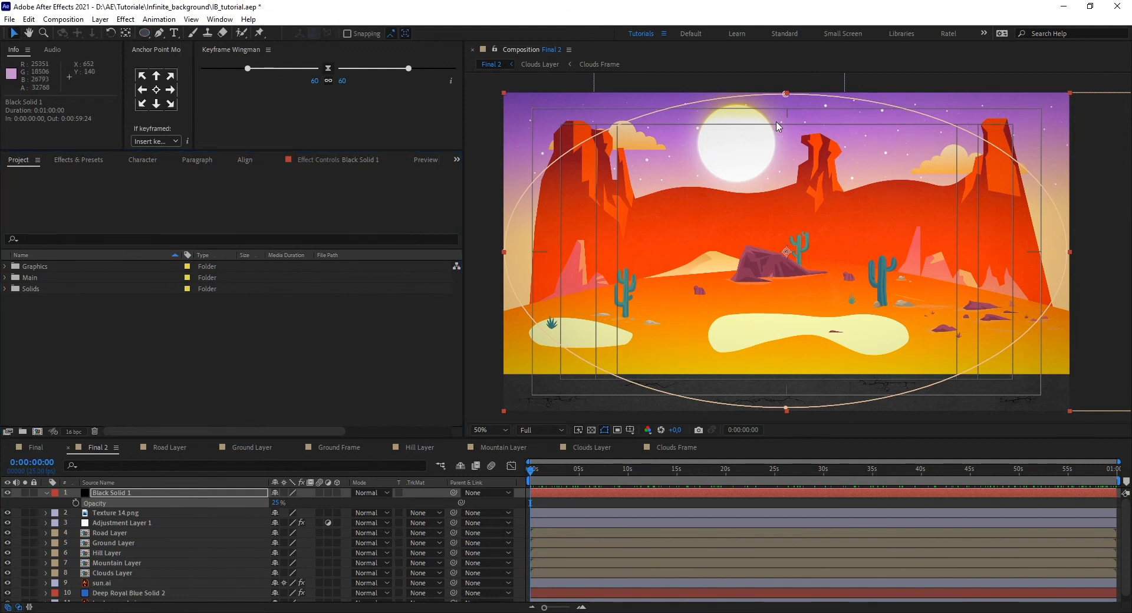
- Collapse Black Solid 1's properties, fit the composition in the viewer, and play a preview of the finished animation
key("comma")
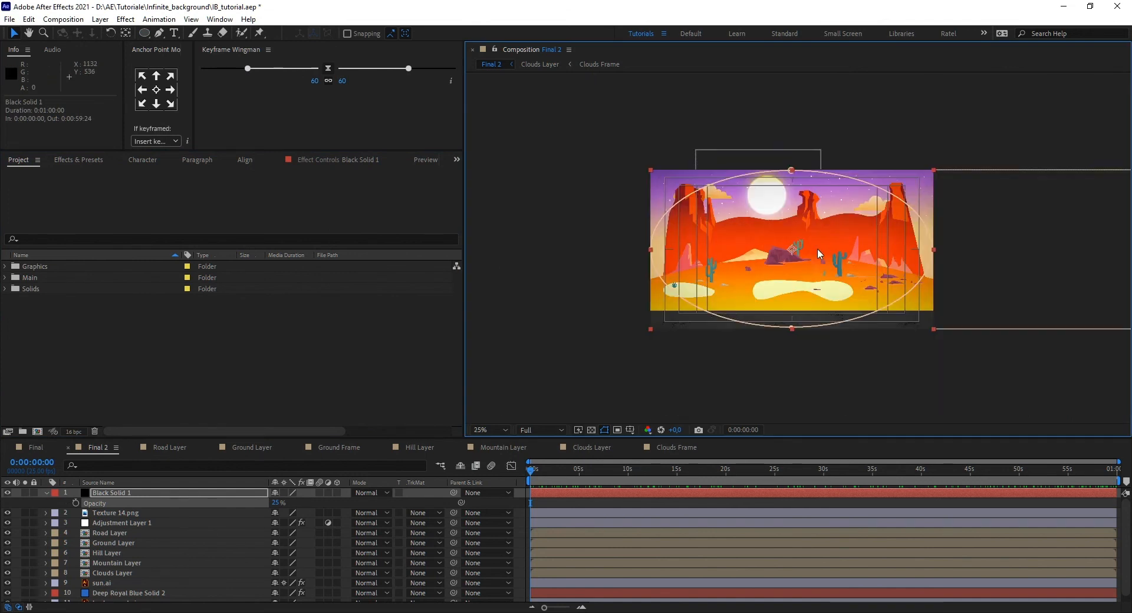
left_click(47, 493)
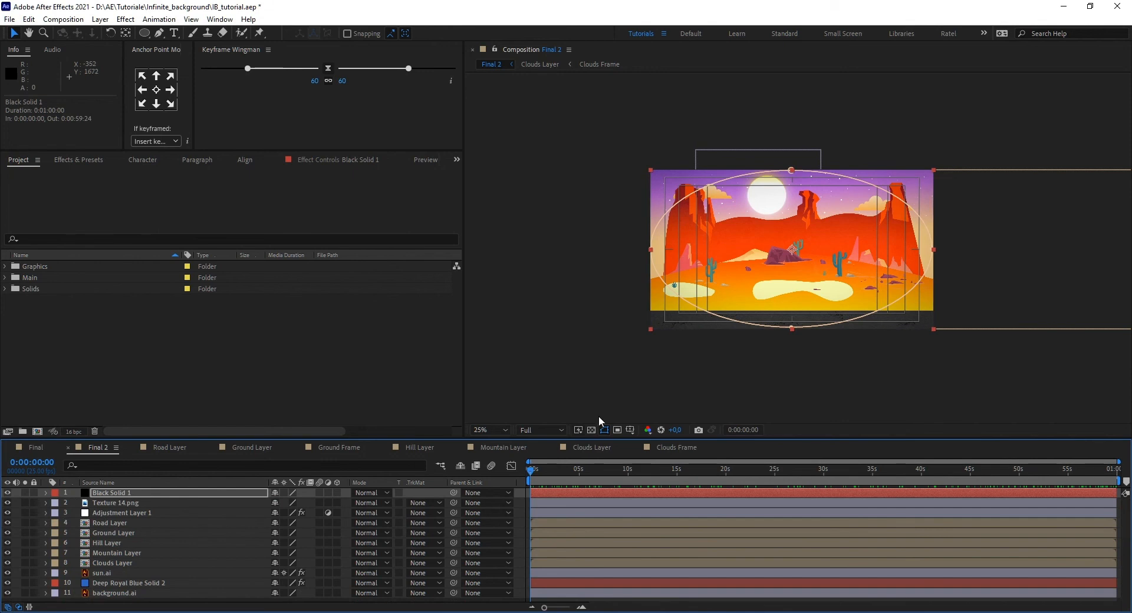
key("period")
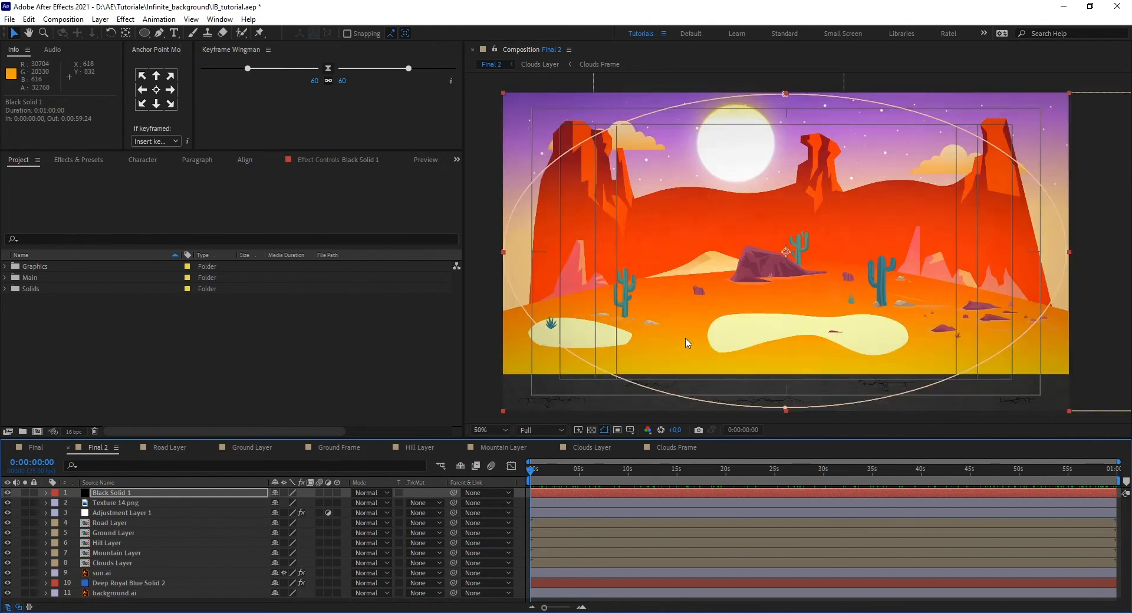
scroll(685, 343, "up", 1)
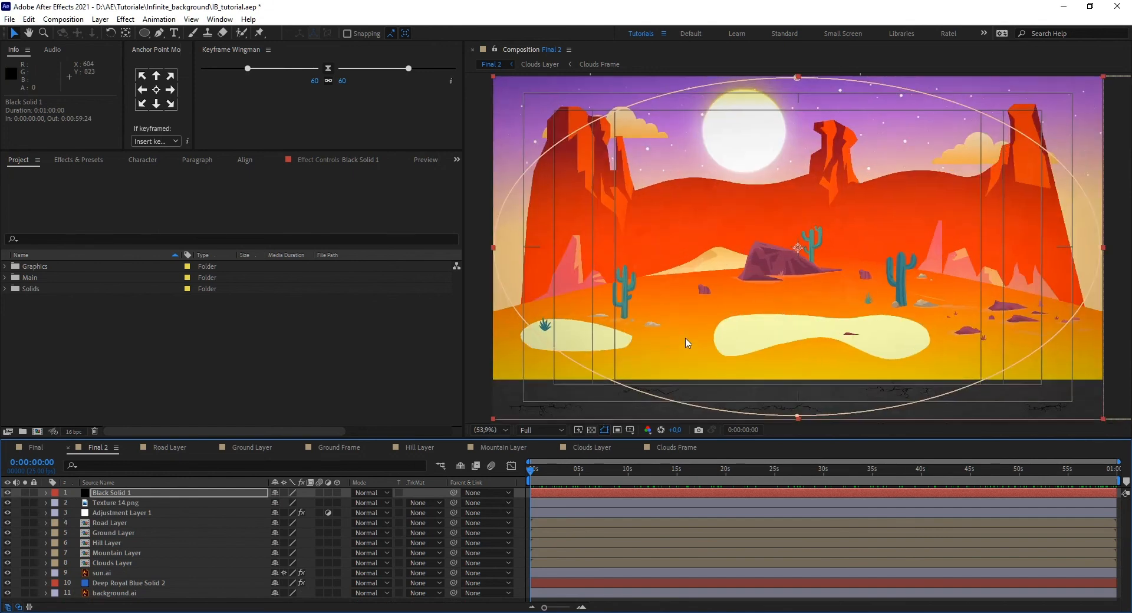
key("space")
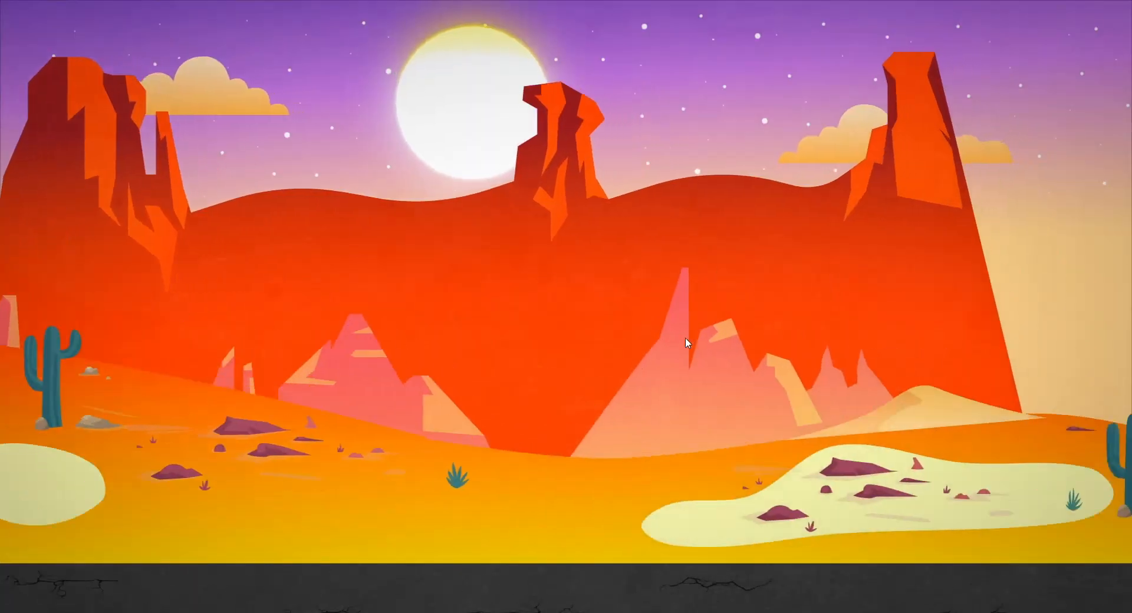